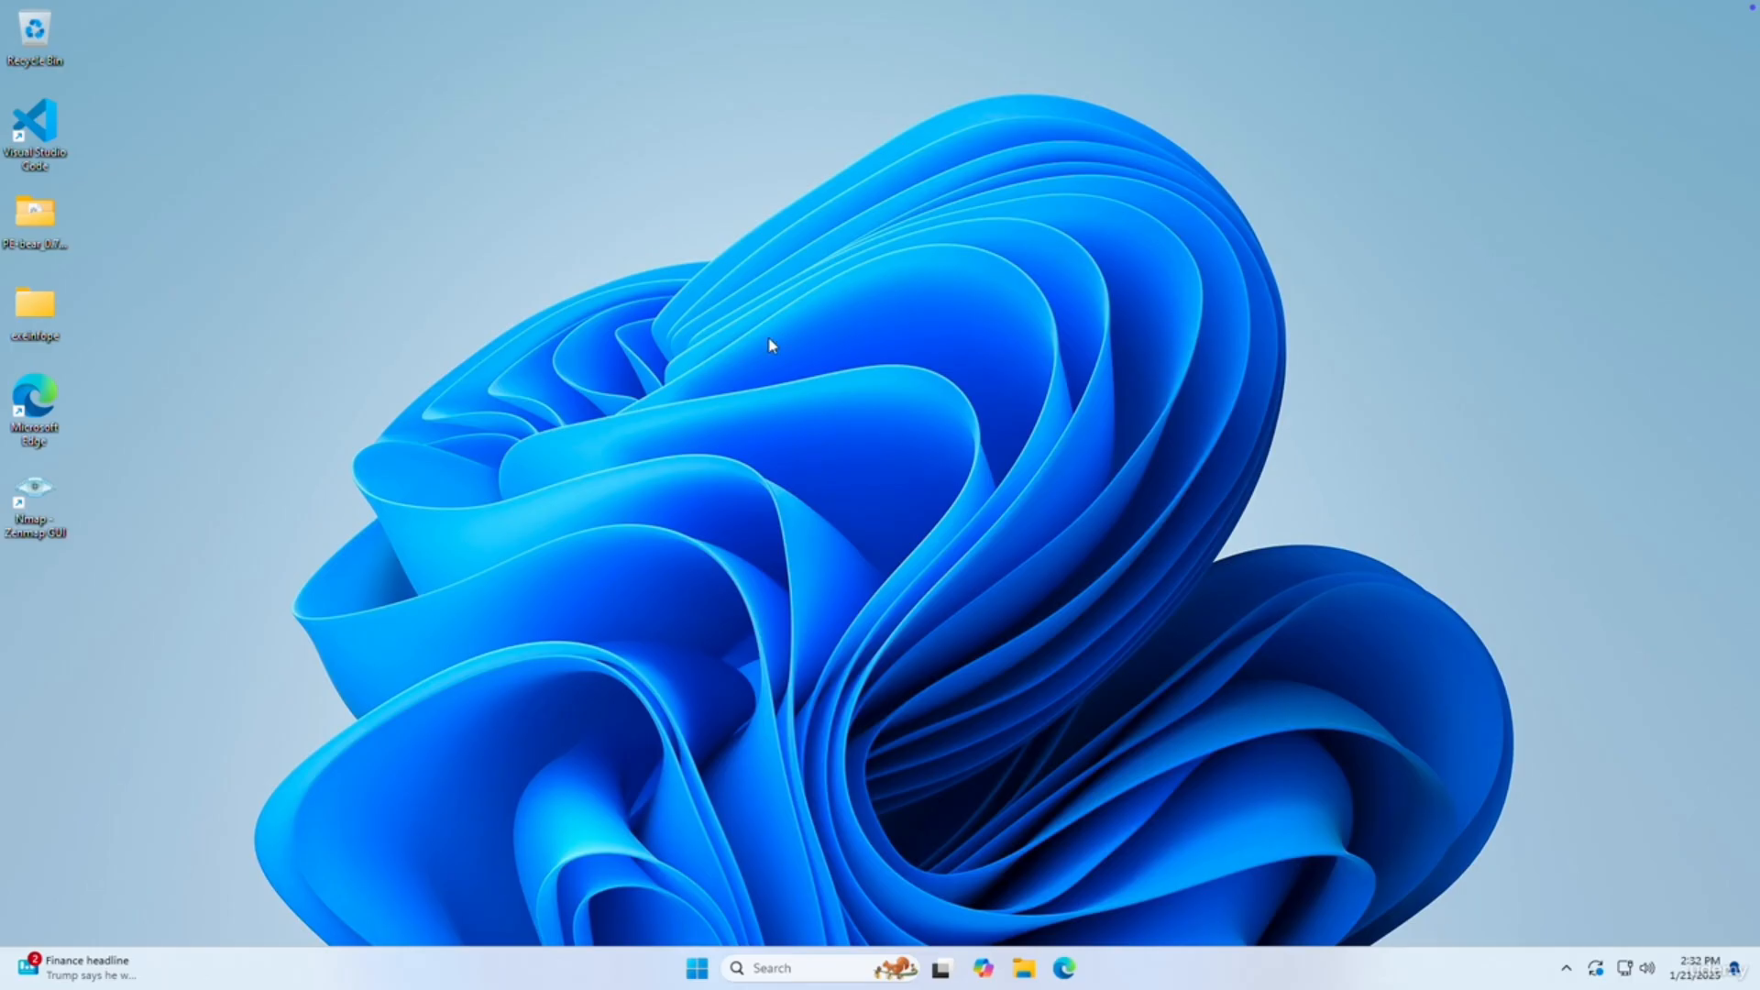
Open Windows Security from a system search for "windows security" and maximize its window.
click(696, 968)
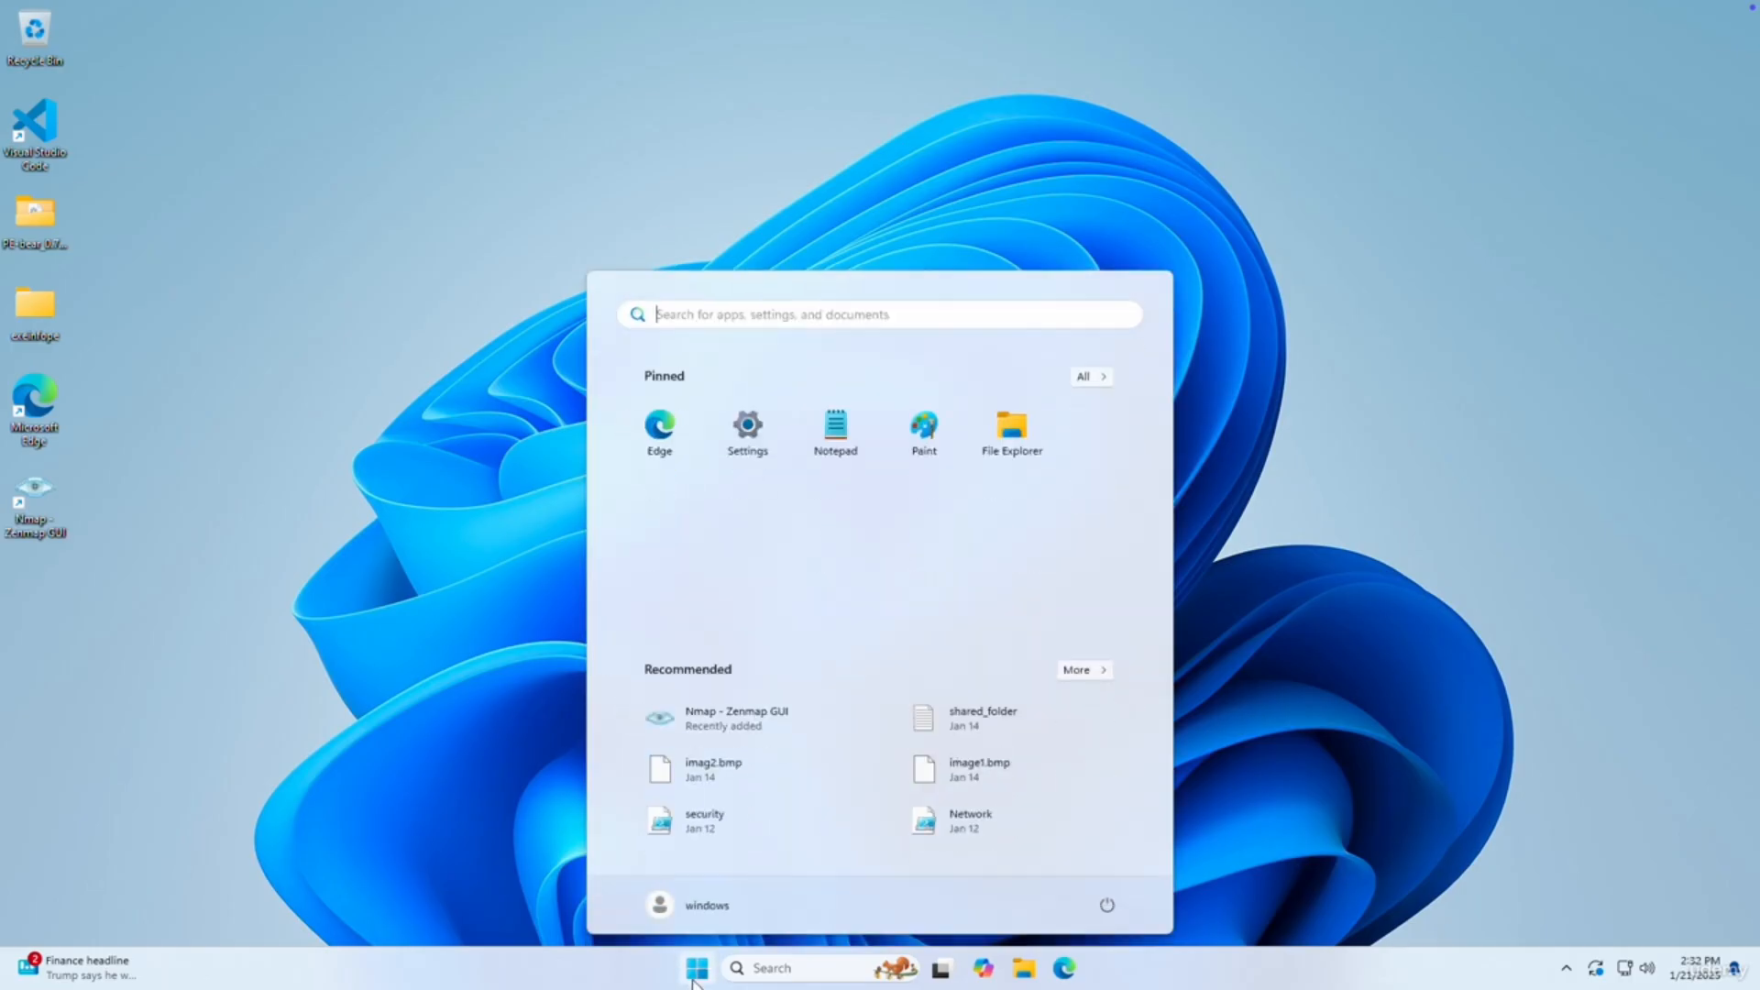
text(windows secu)
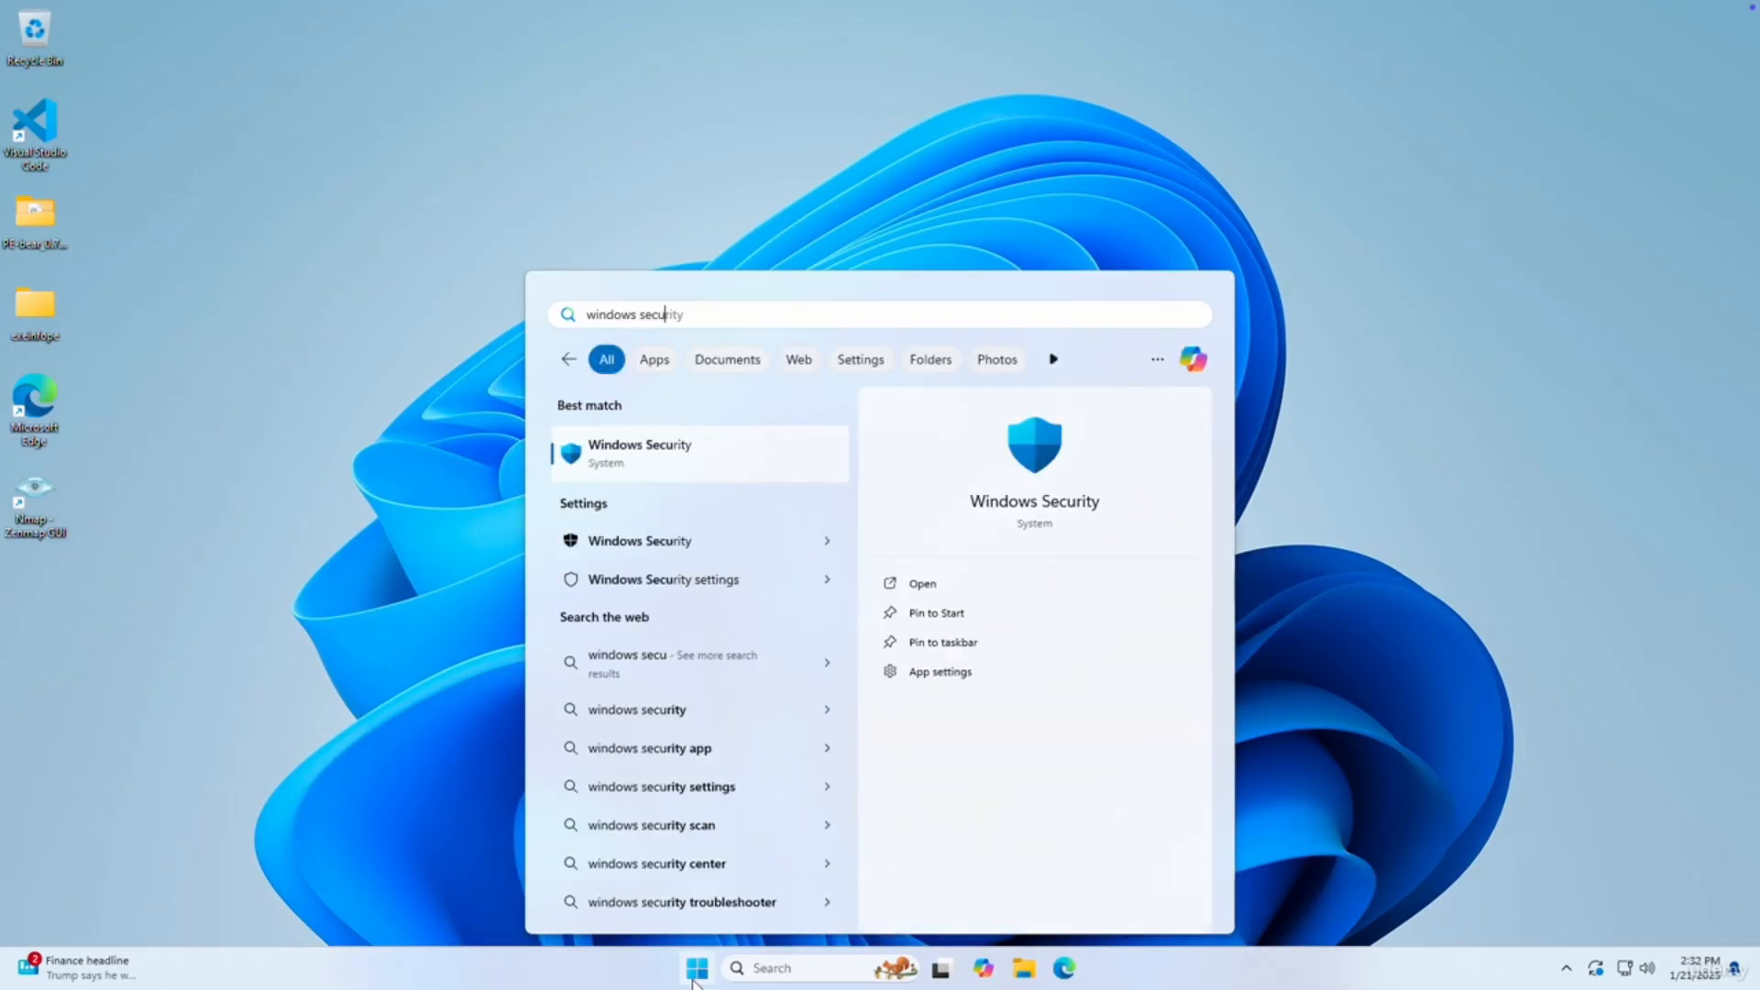
click(659, 473)
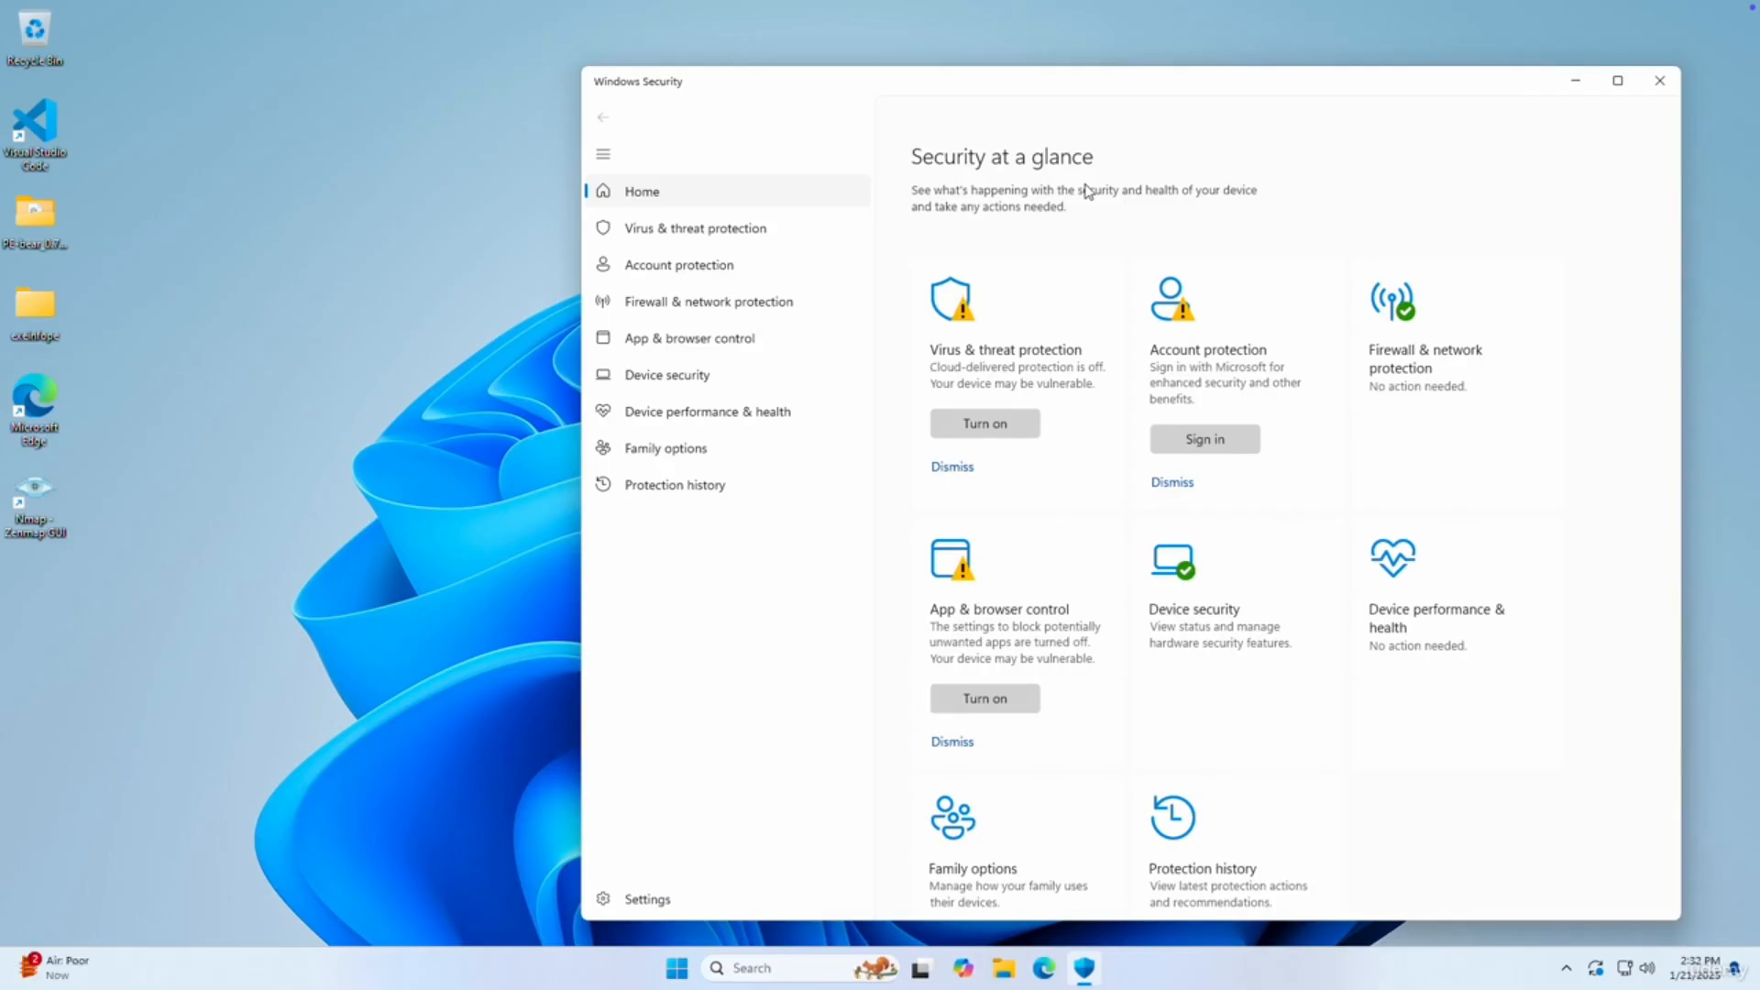
drag(789, 96, 605, 106)
double_click(605, 106)
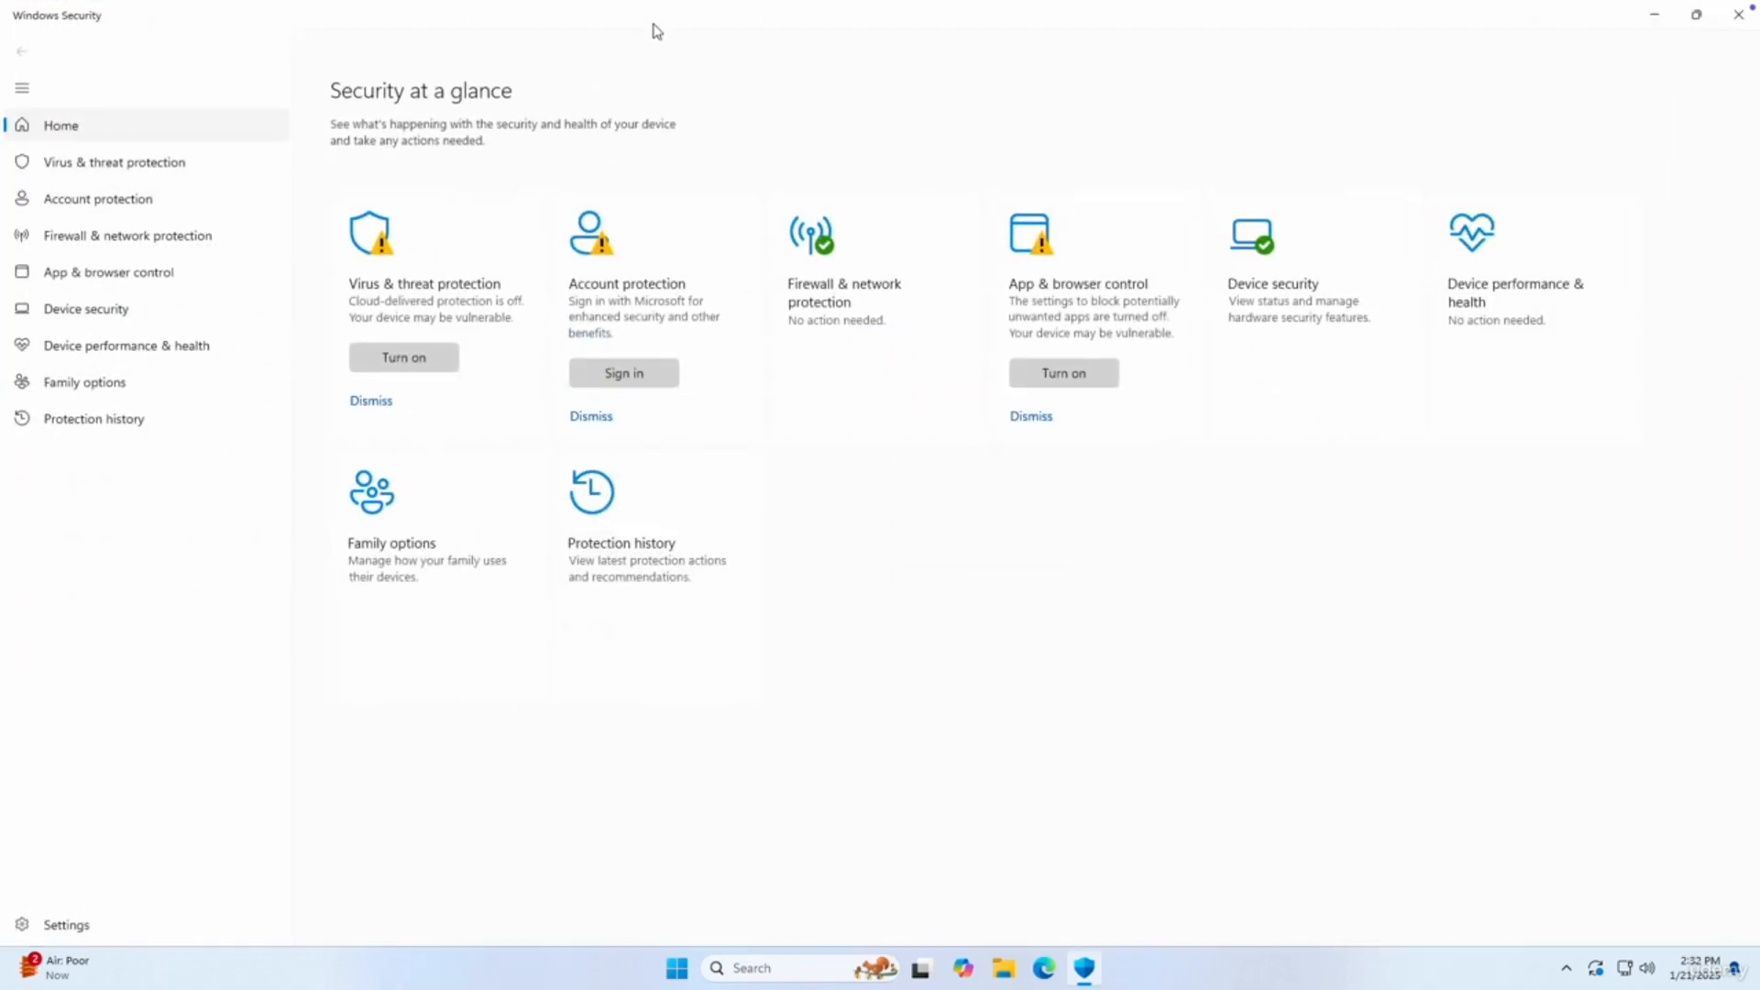
Look through the Virus & threat protection, Account protection, Firewall & network protection, and App & browser control pages.
click(113, 165)
click(114, 199)
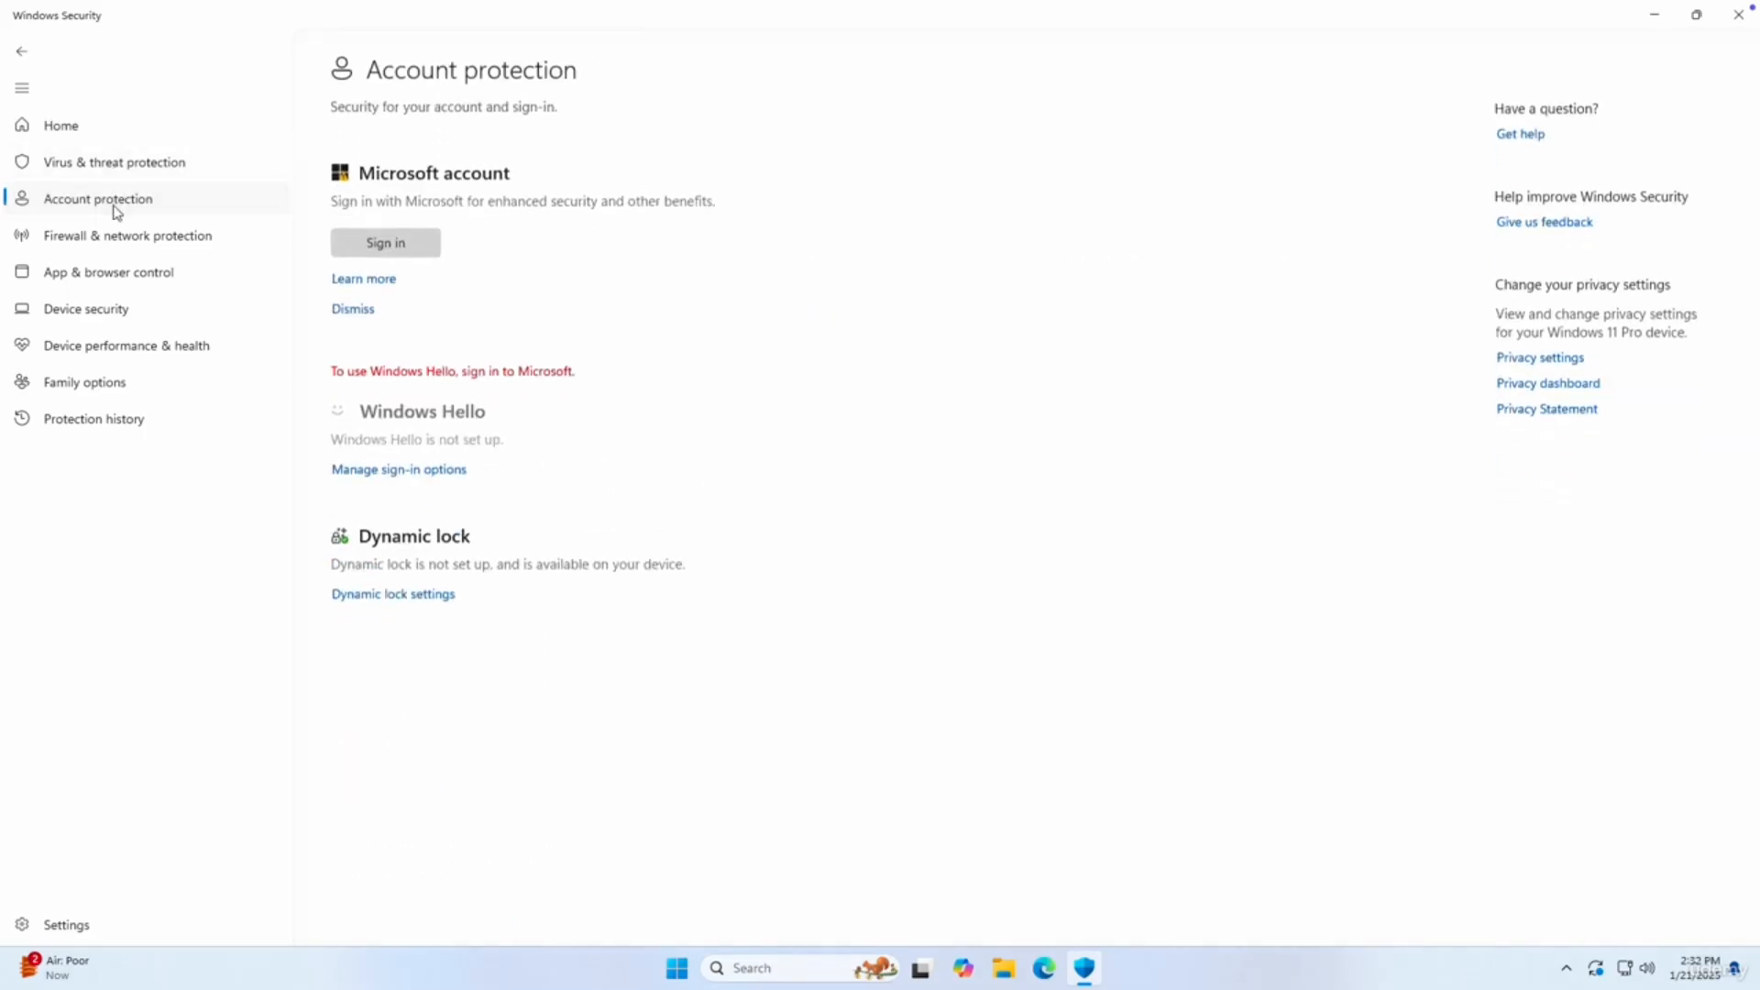
click(156, 241)
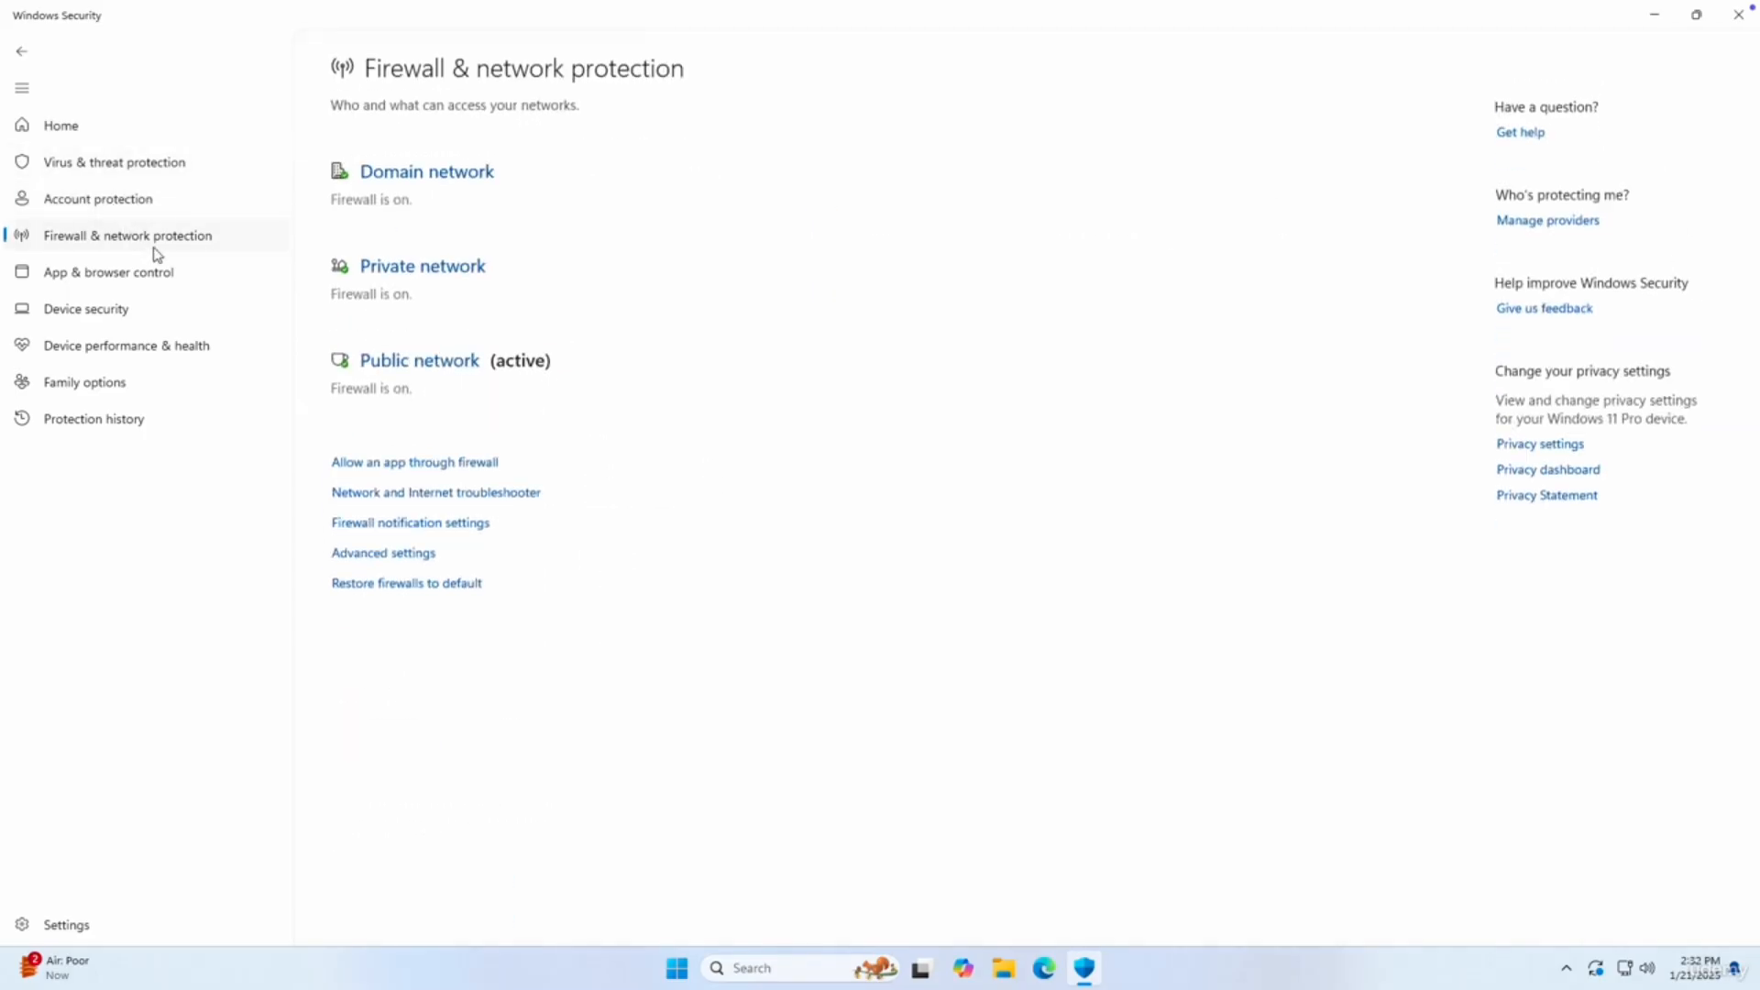
click(143, 272)
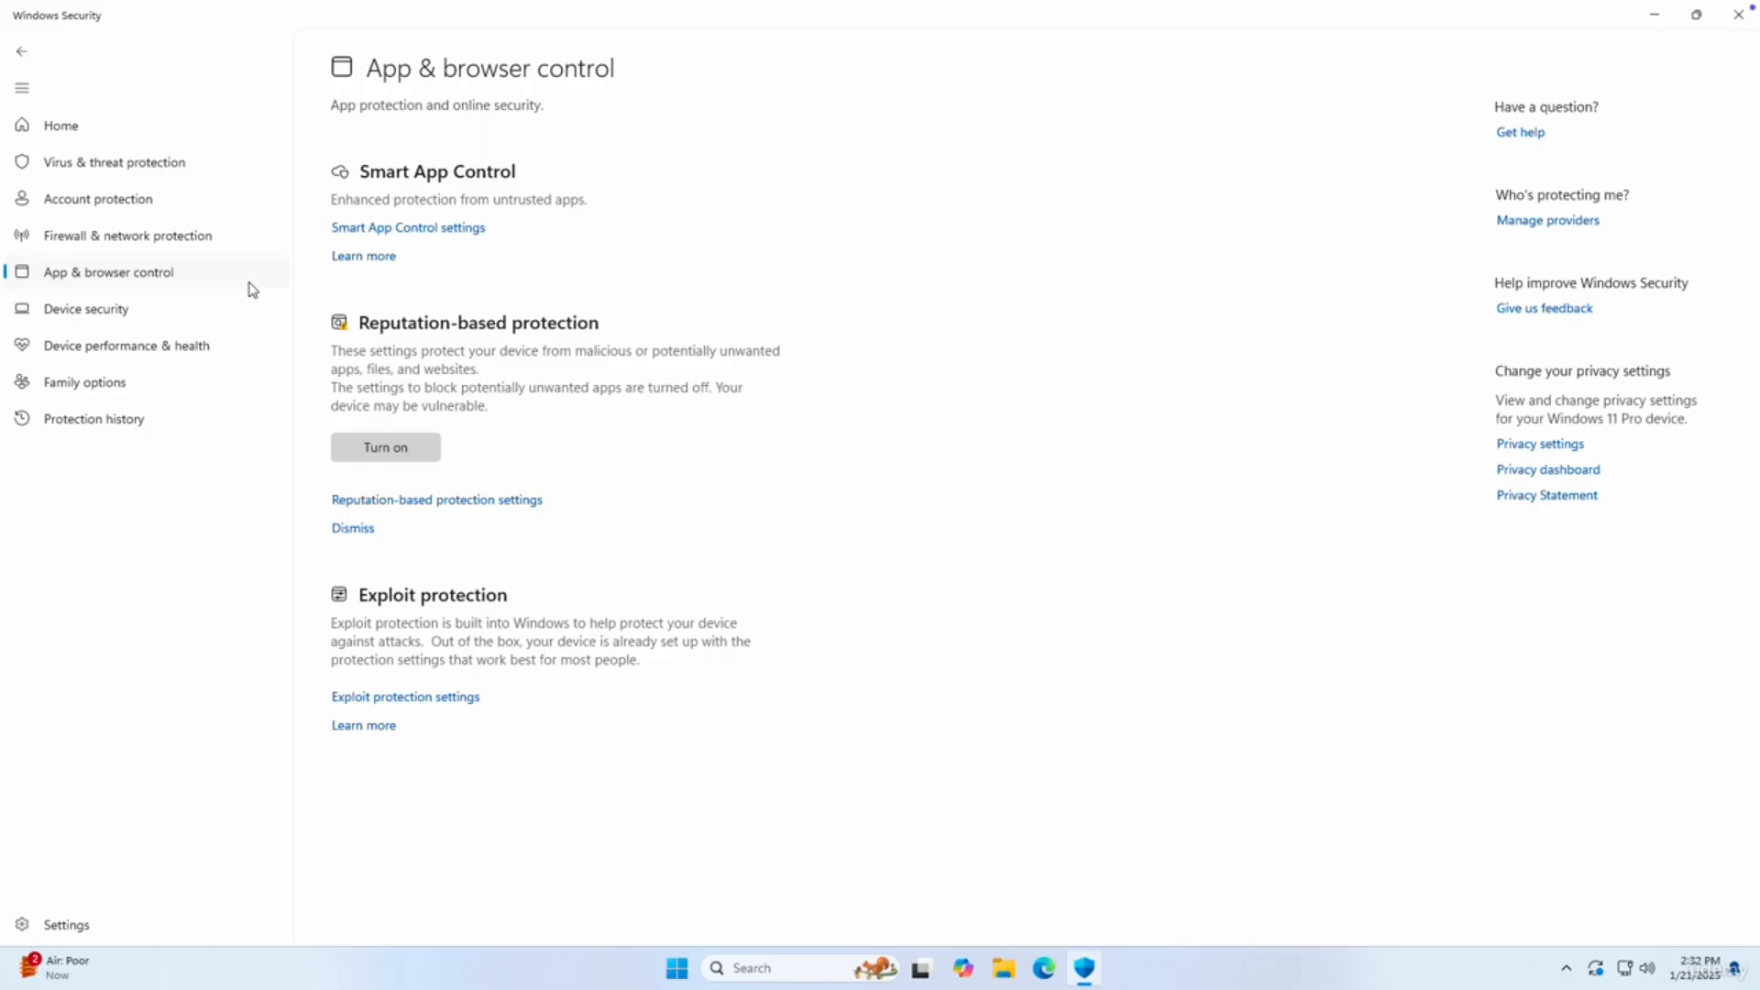
Turn on cloud-delivered protection from the Virus & threat protection page and allow Windows Security to make changes.
click(220, 162)
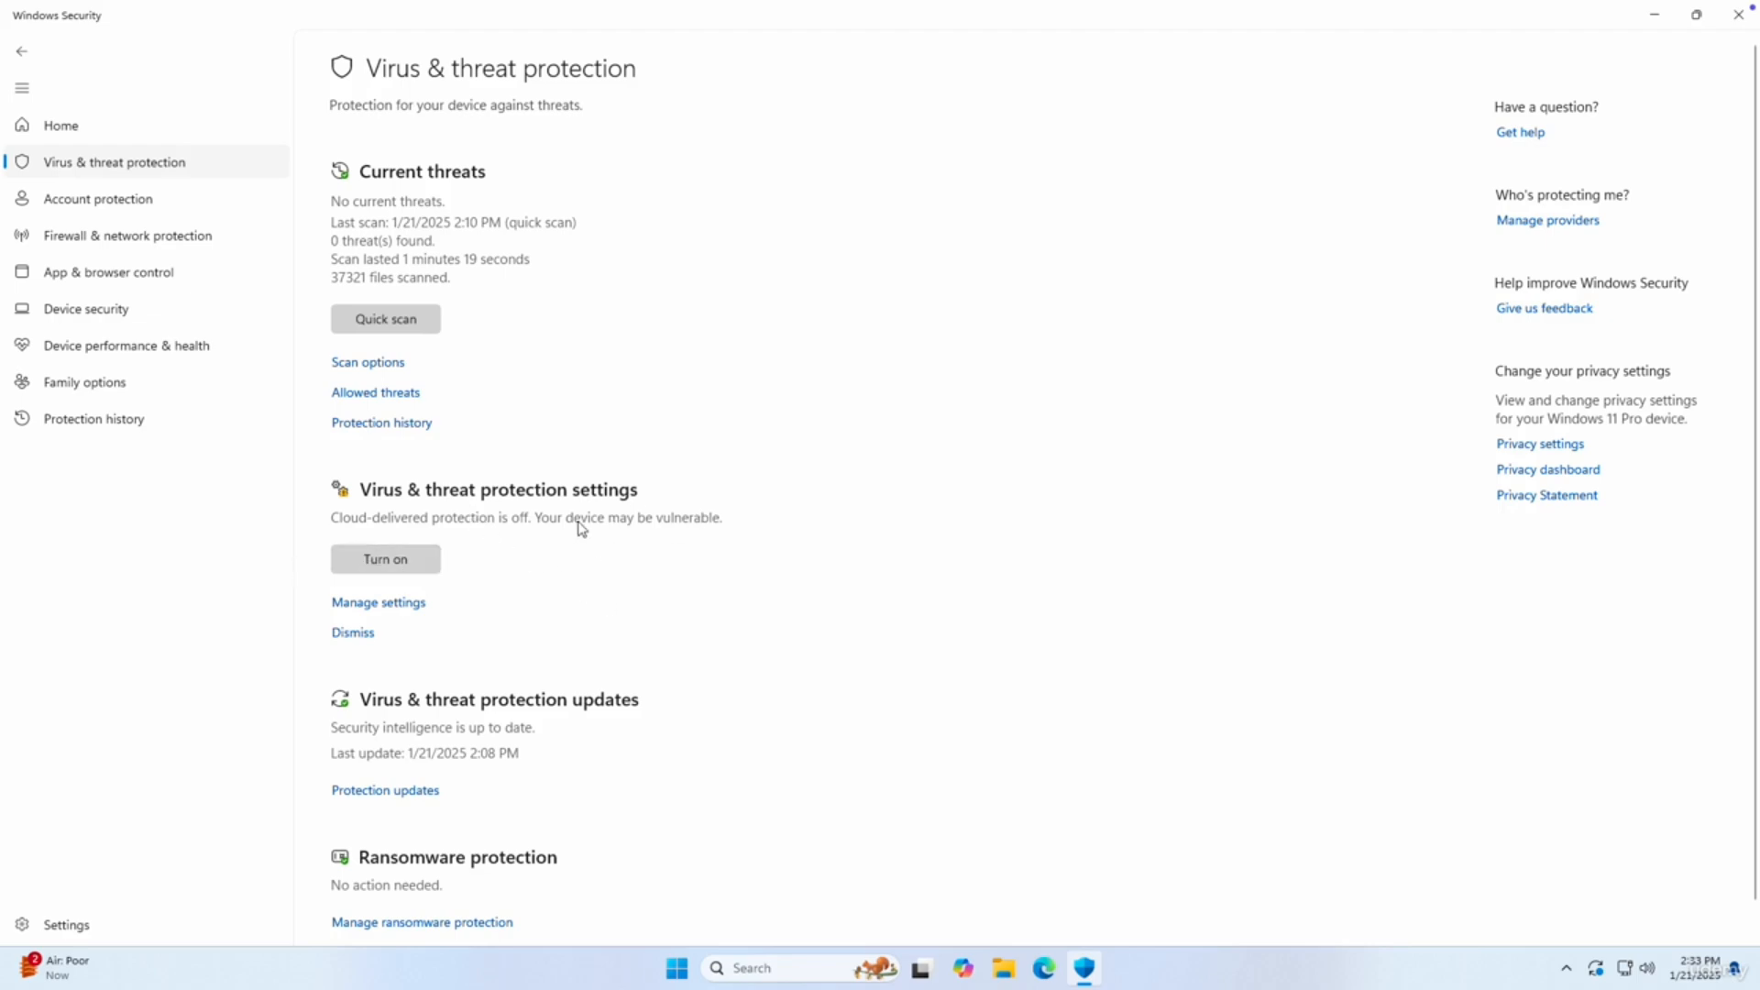
click(373, 564)
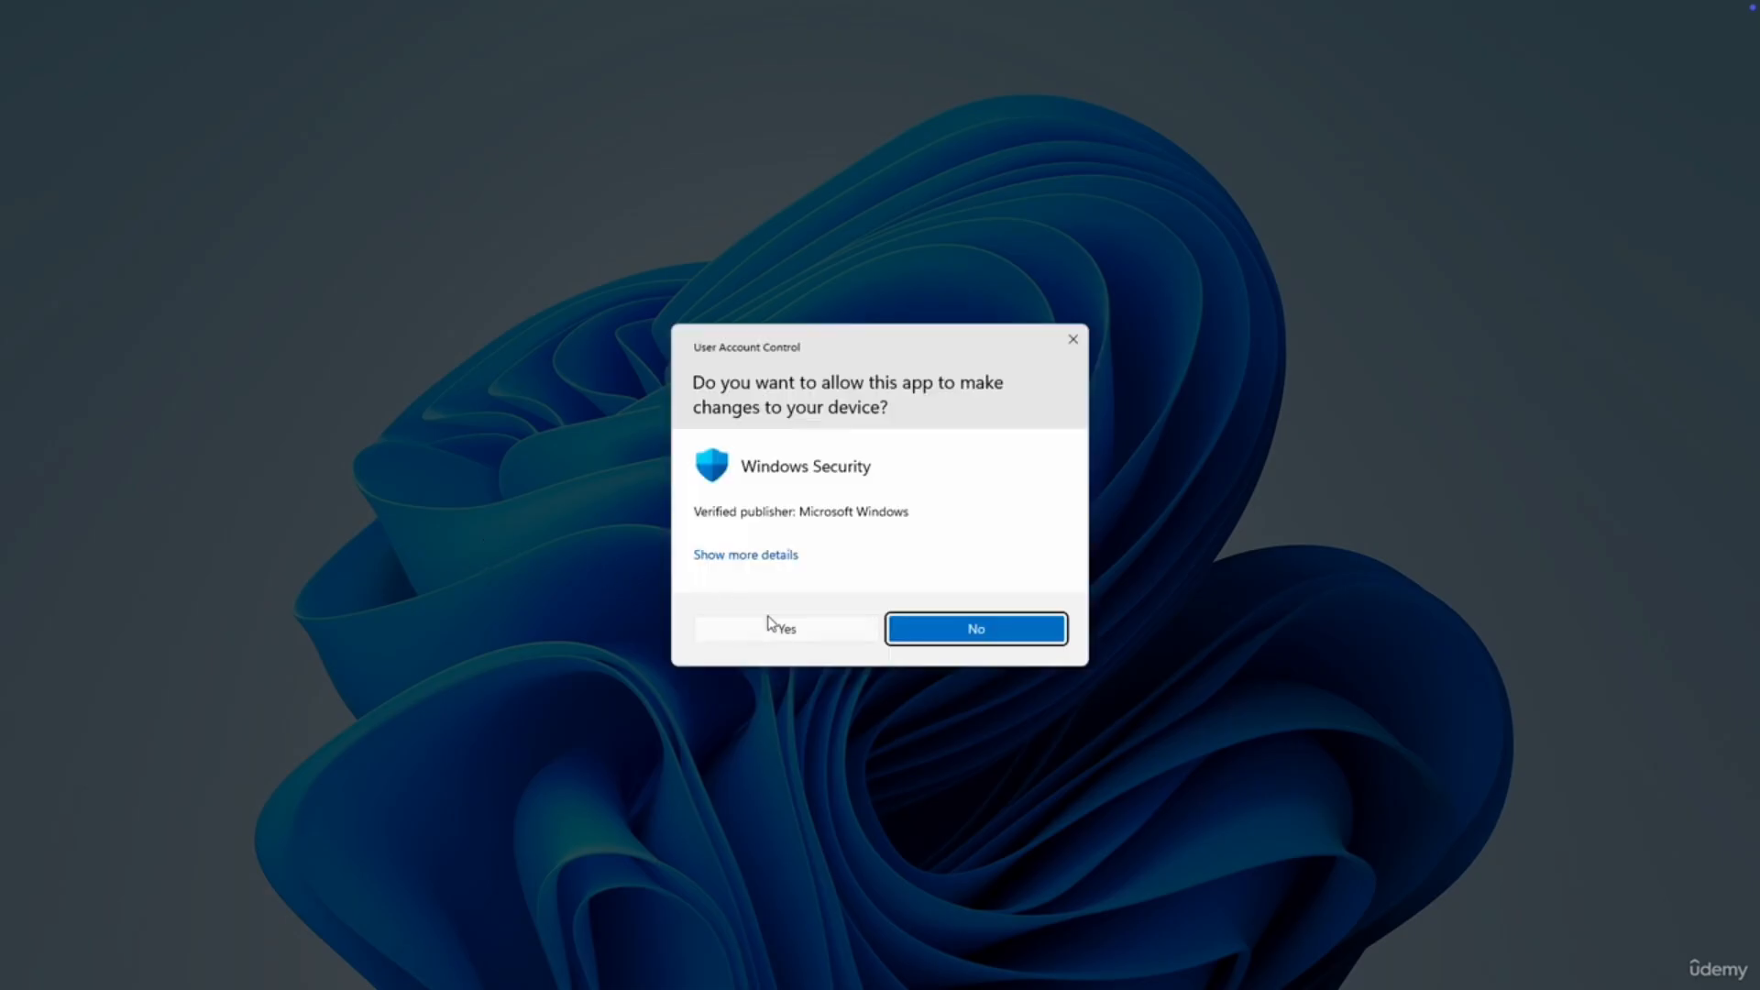
click(781, 625)
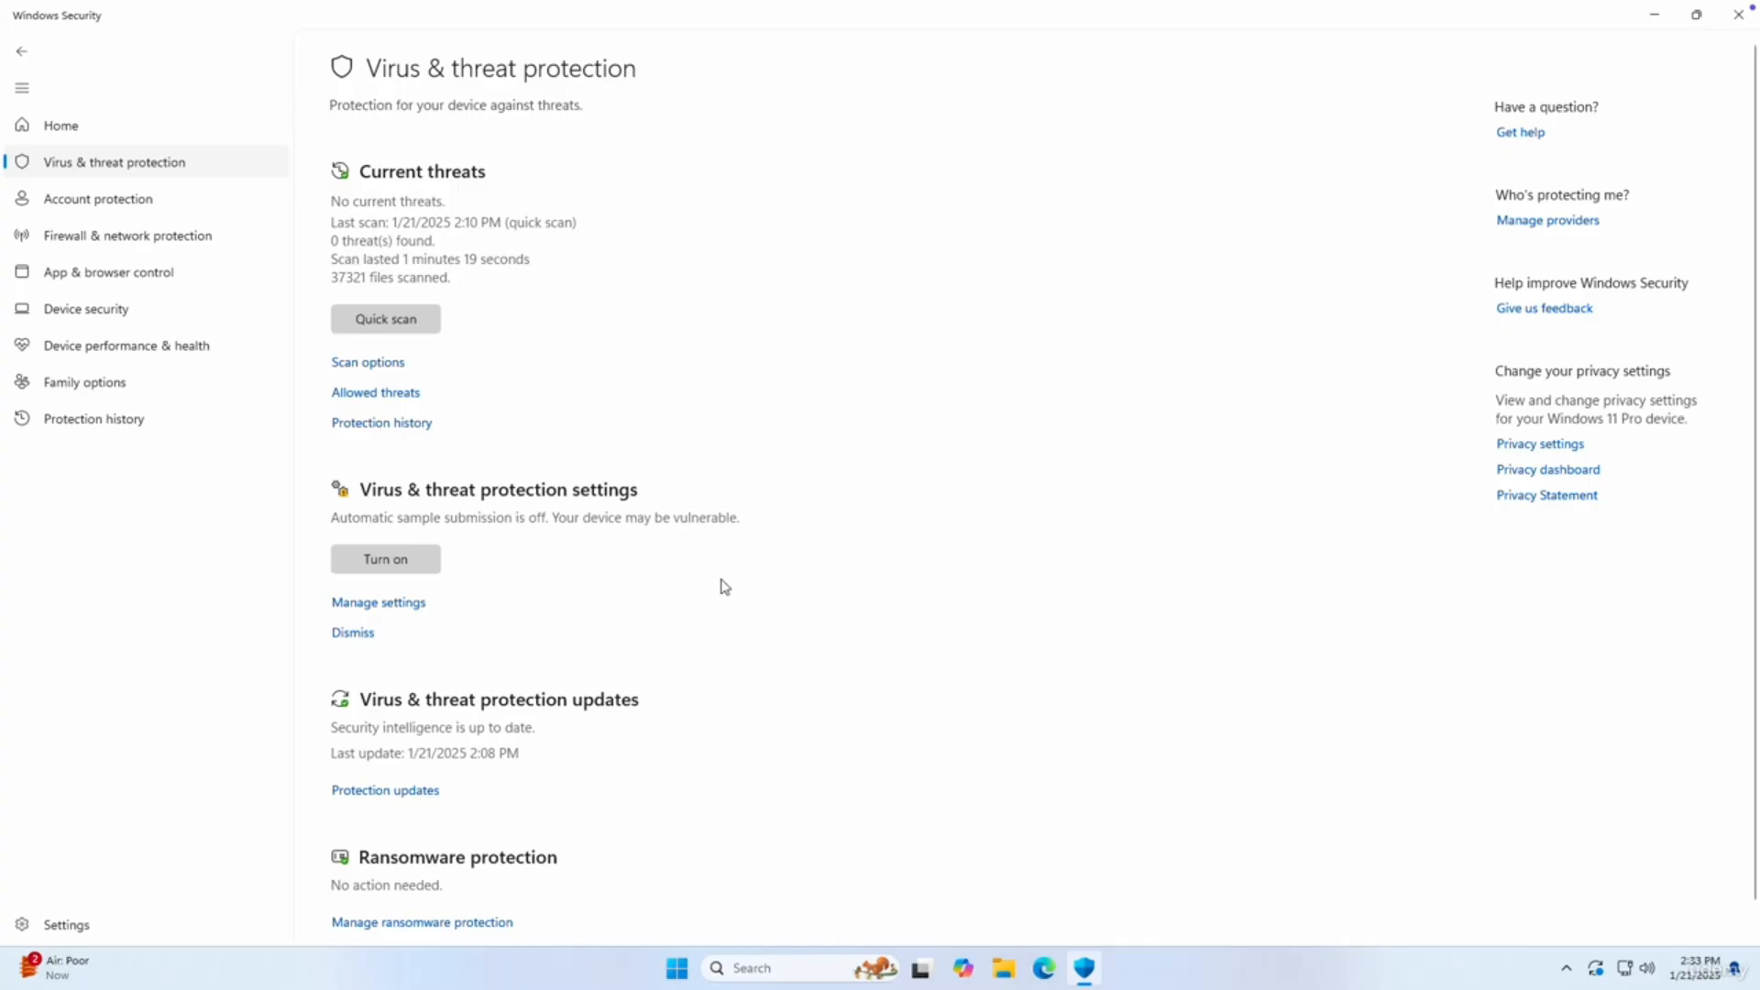
Review the Firewall & network protection, App & browser control, and Device security pages, and return to the Home overview.
click(118, 254)
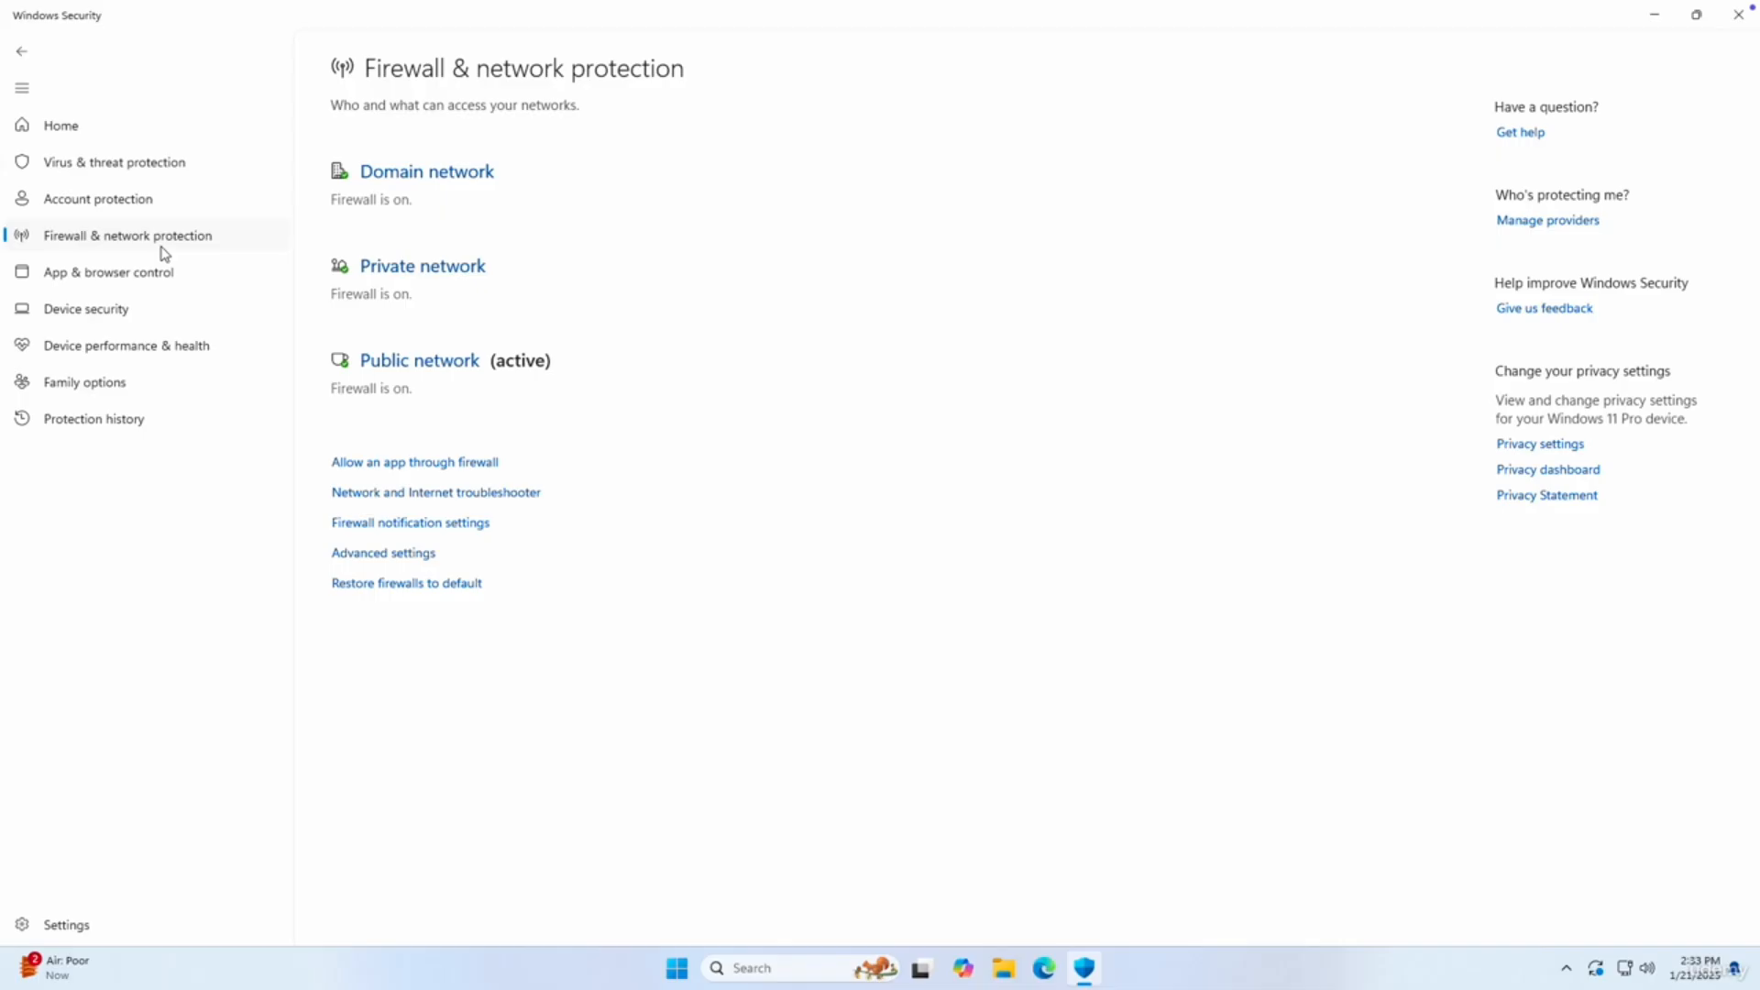
click(131, 282)
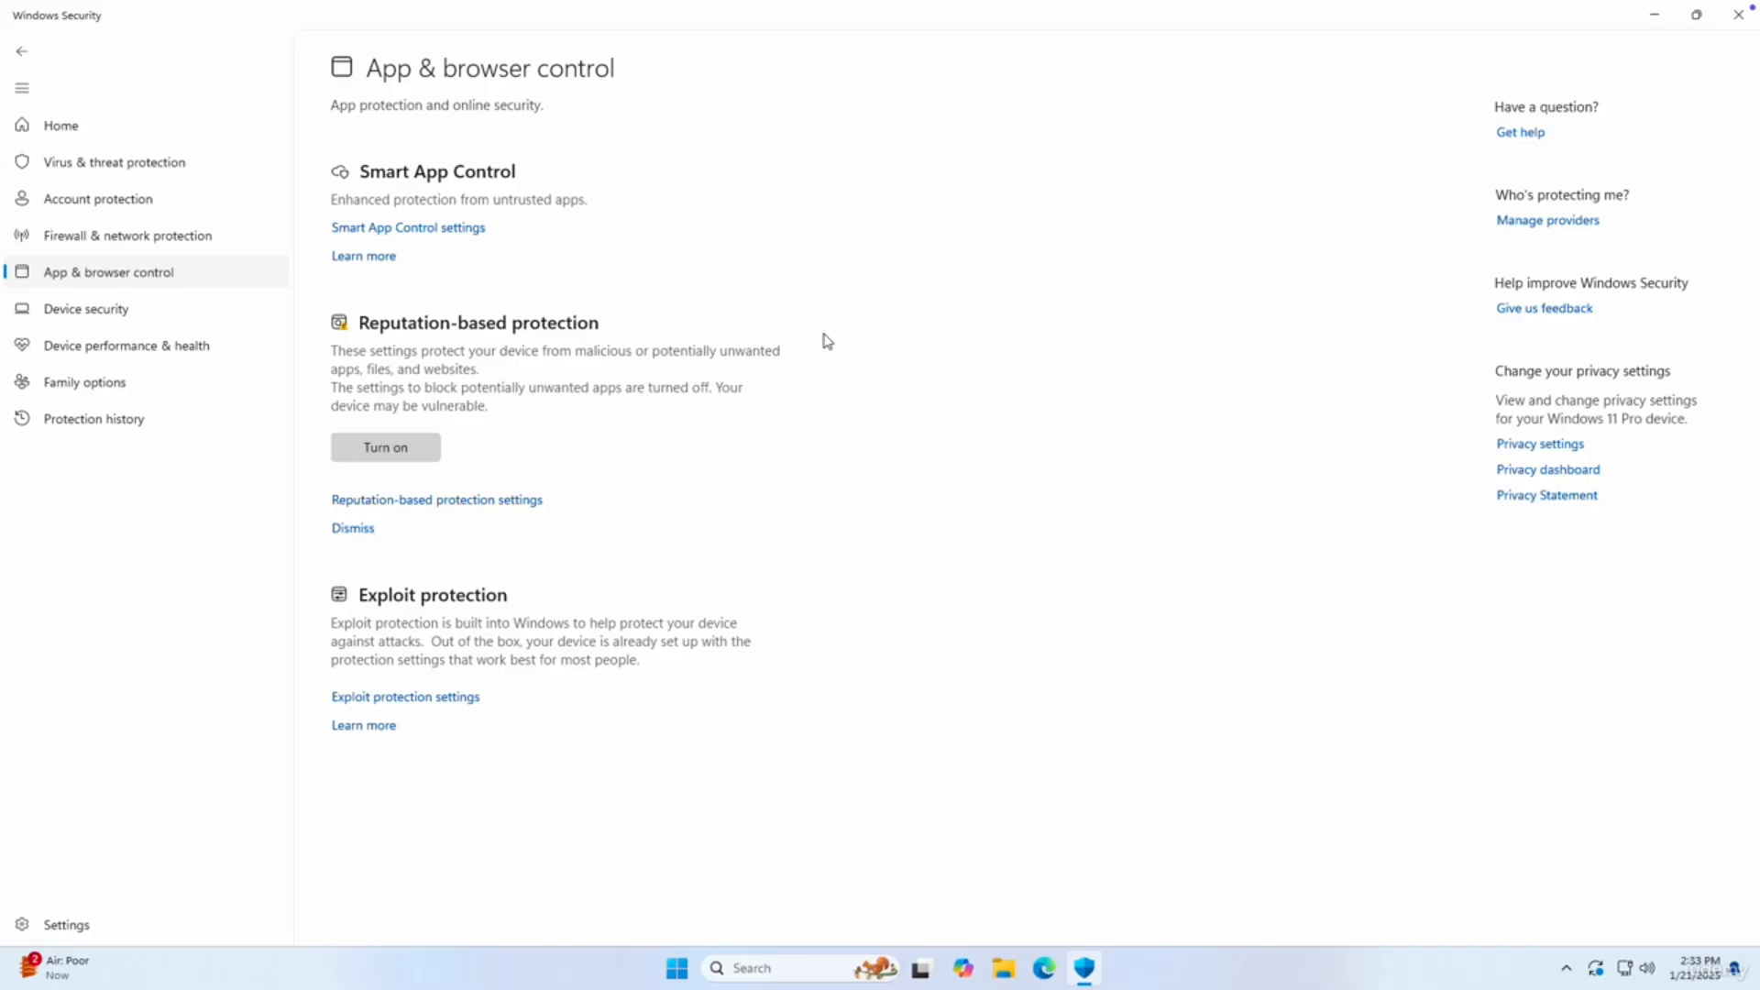
click(200, 317)
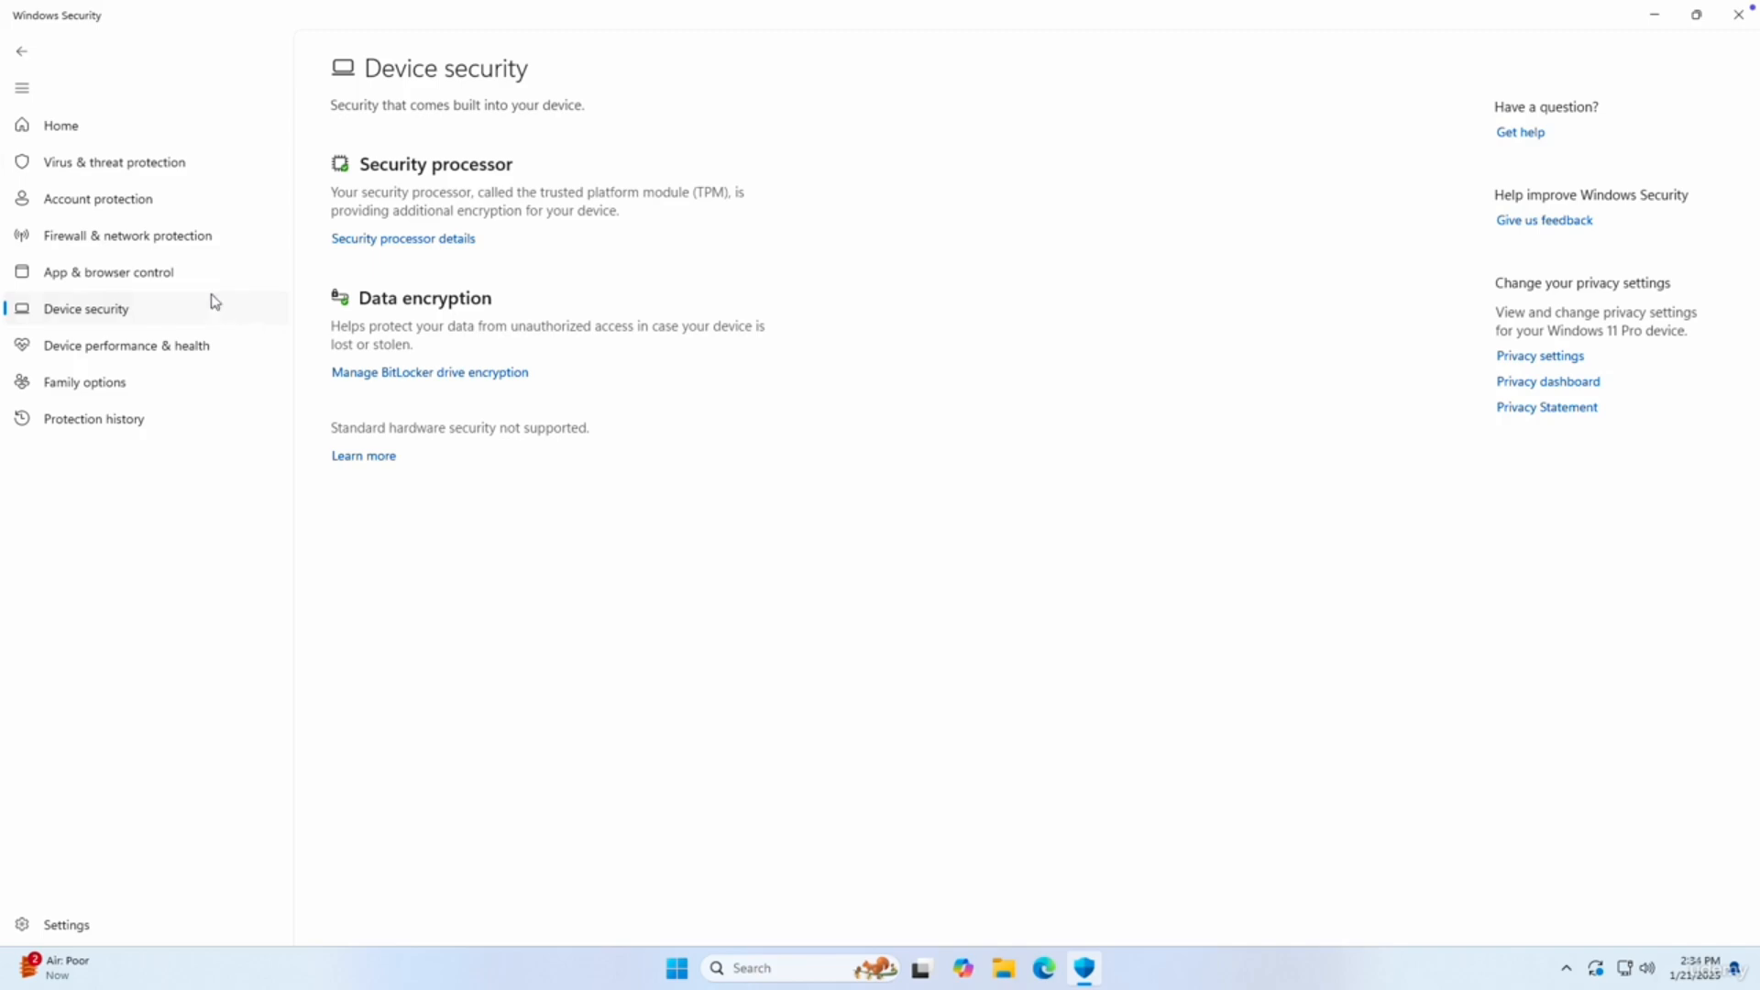
click(119, 123)
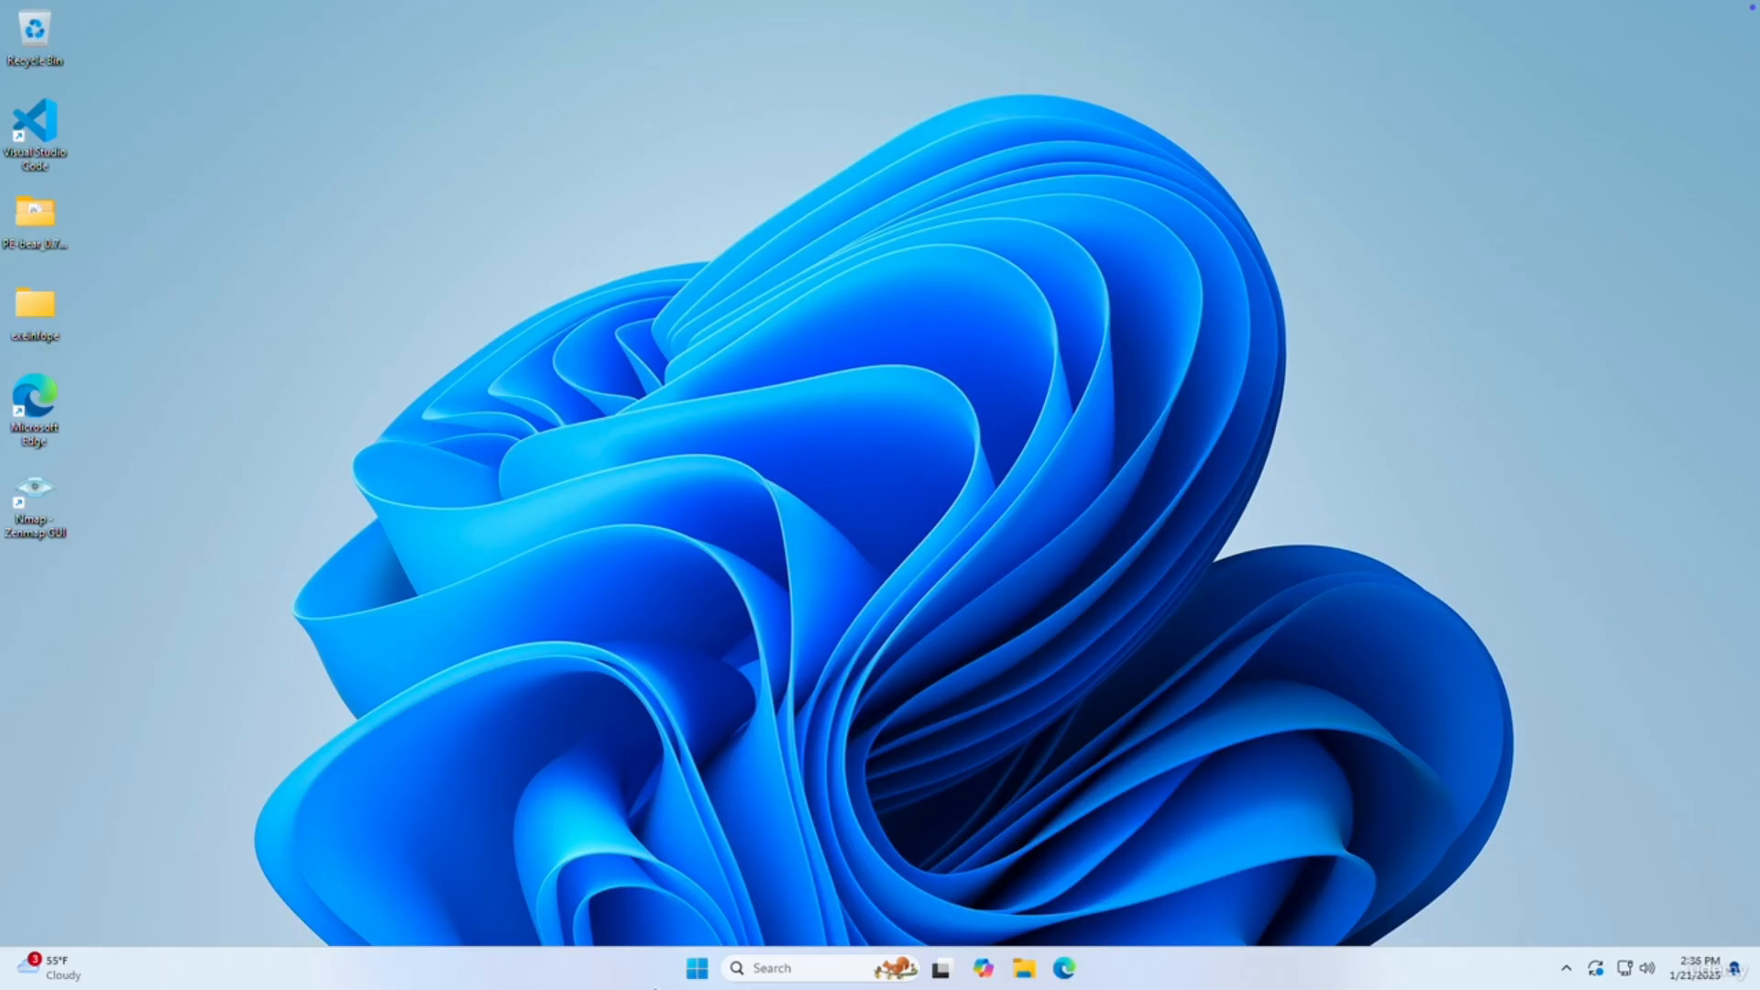
Search for "windows security" from the desktop and reopen Windows Security.
click(683, 979)
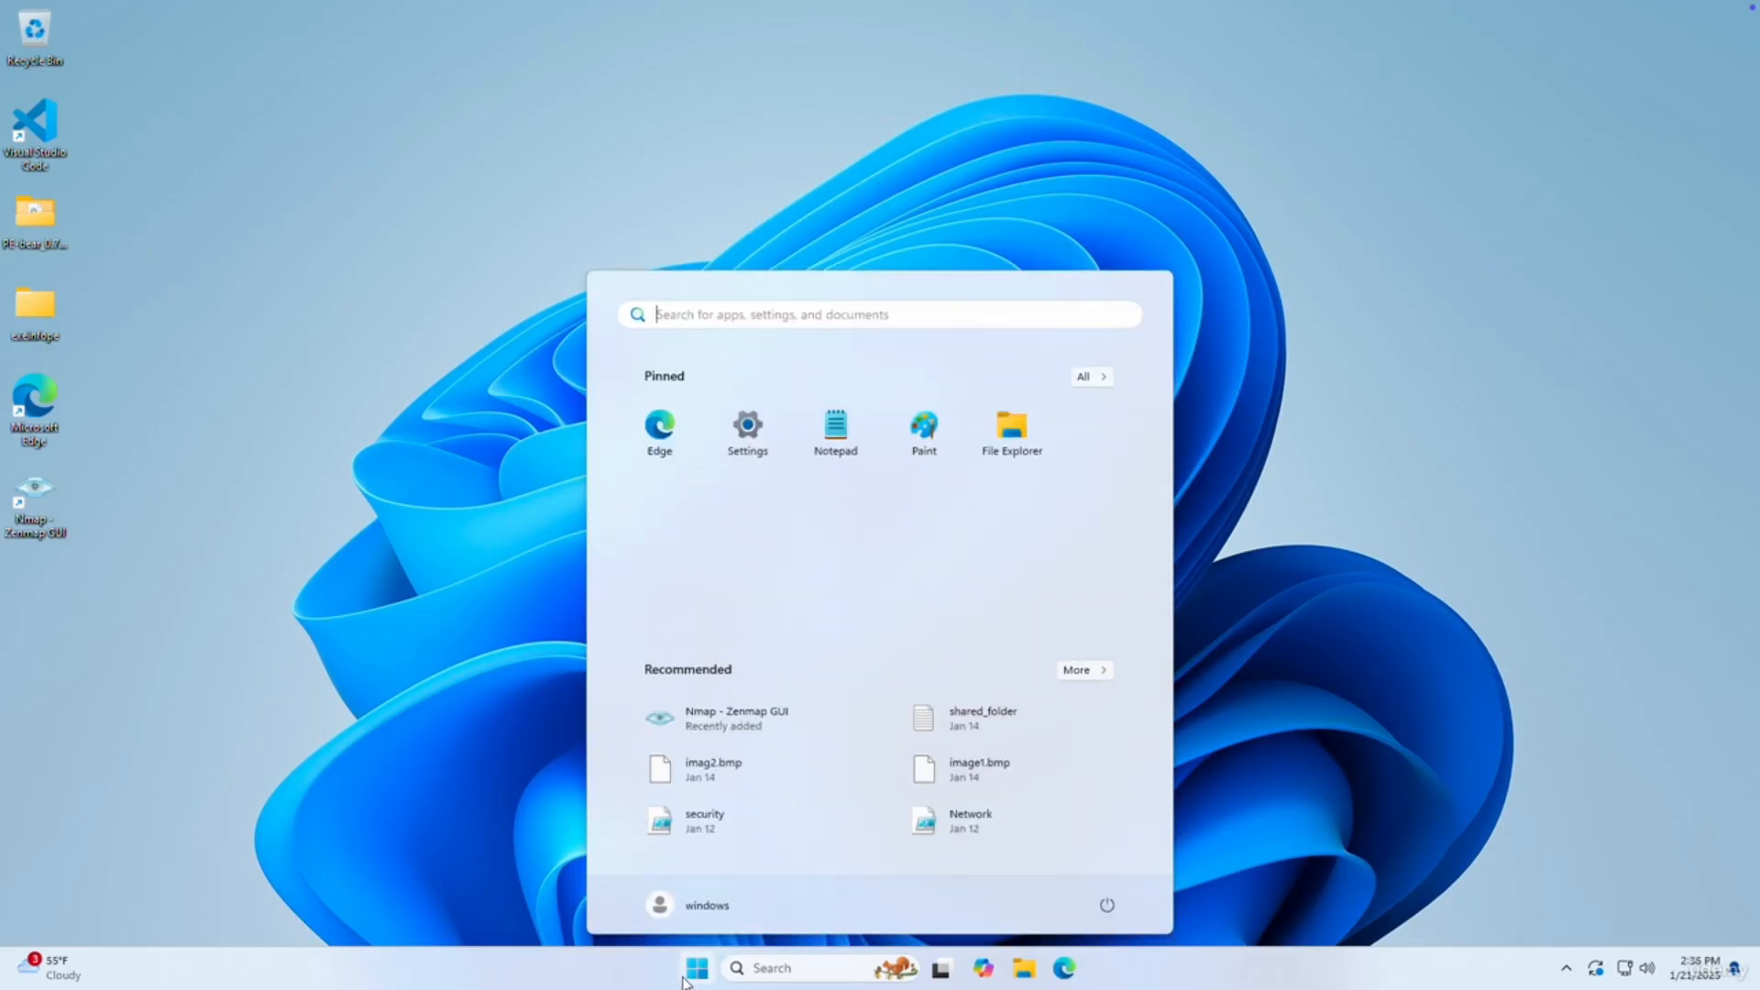
text(windows security)
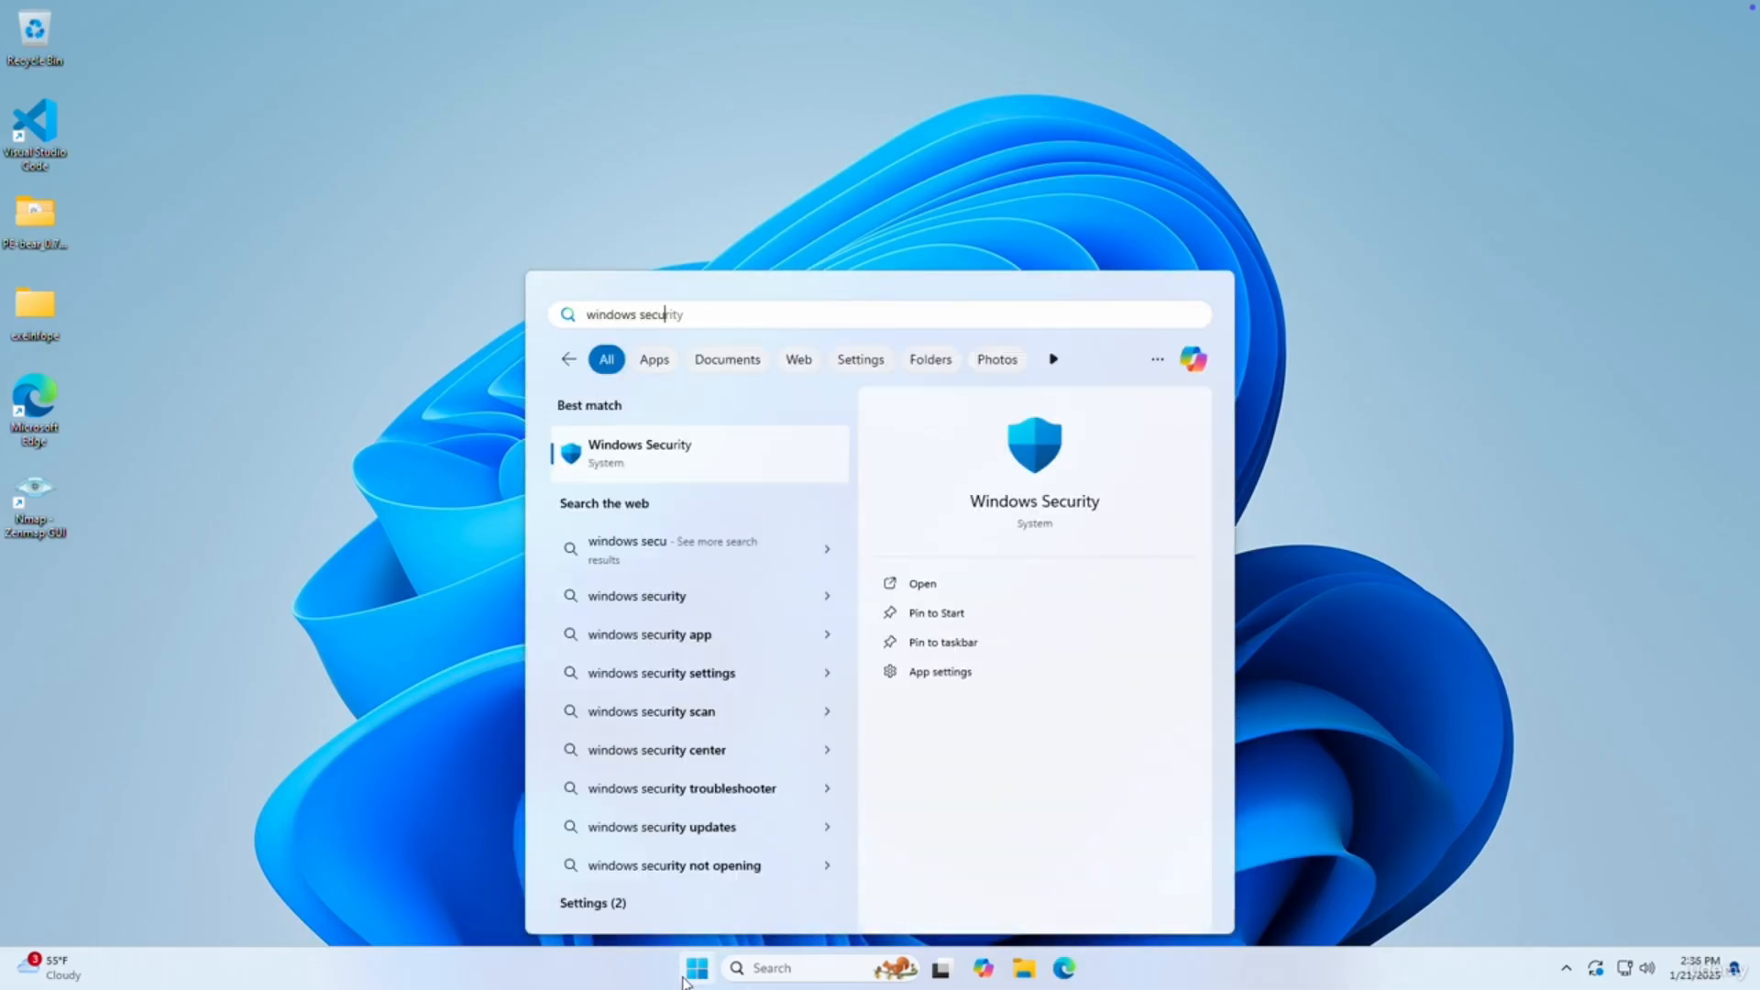
click(640, 449)
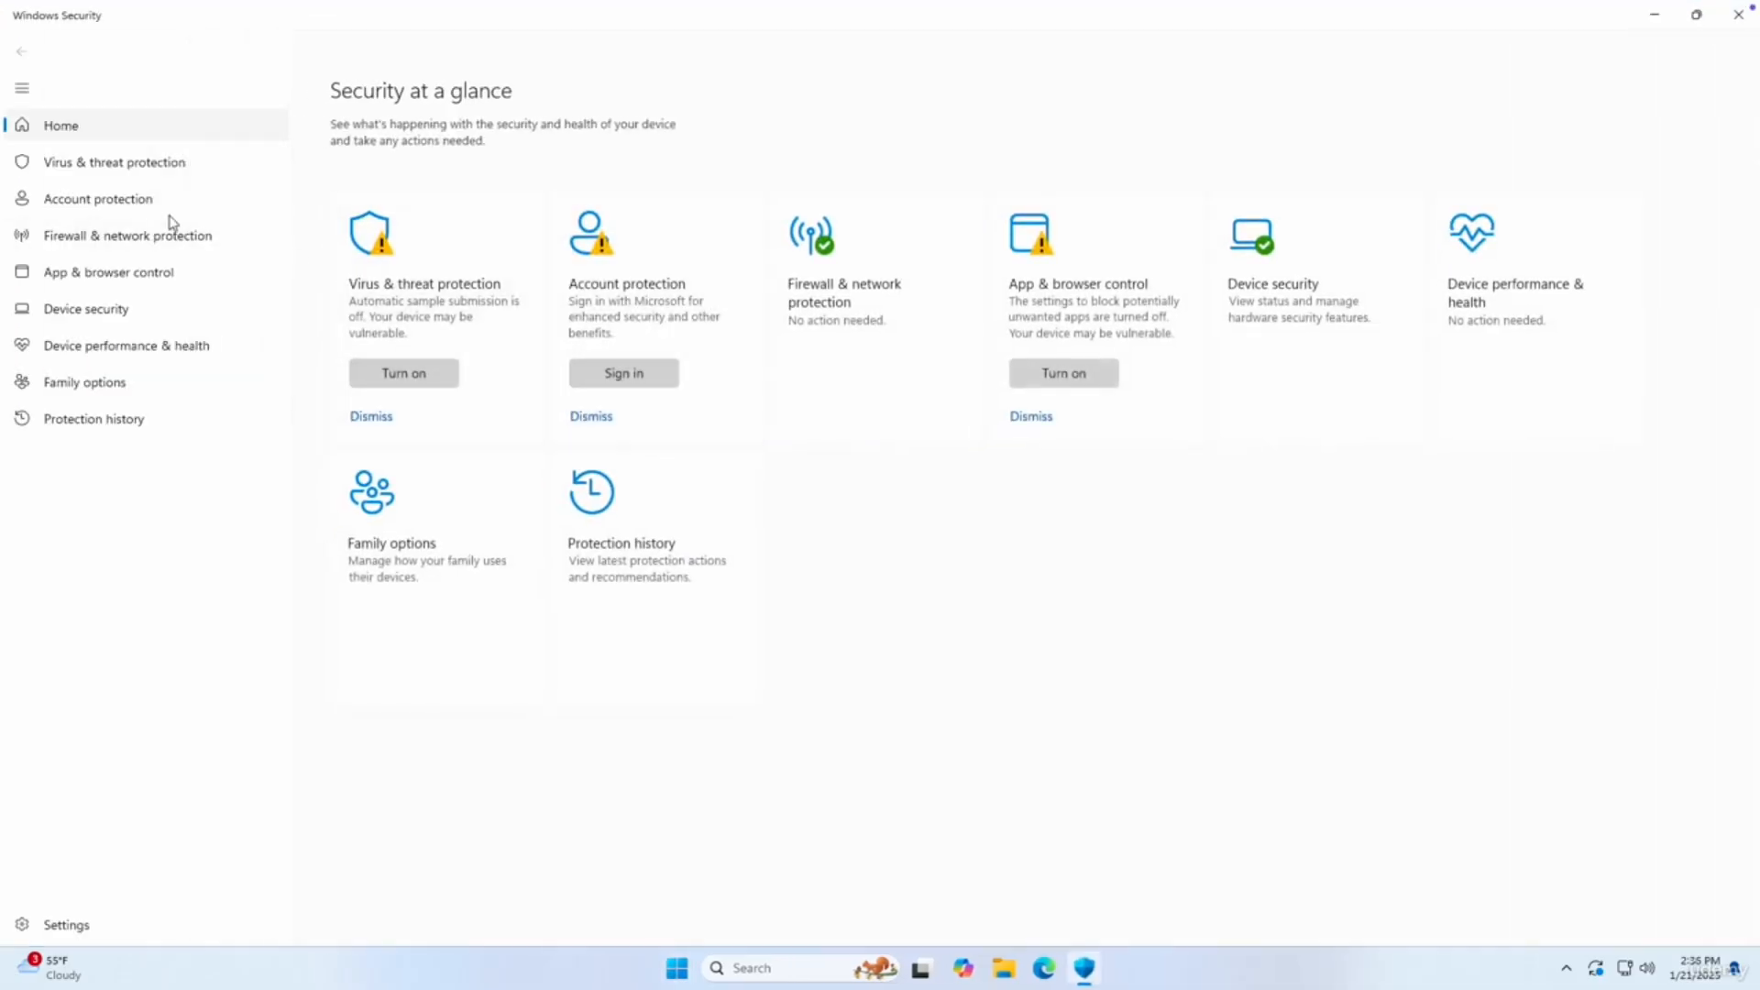
Run a quick scan from Virus & threat protection and open the Microsoft Defender scan results notification.
click(75, 171)
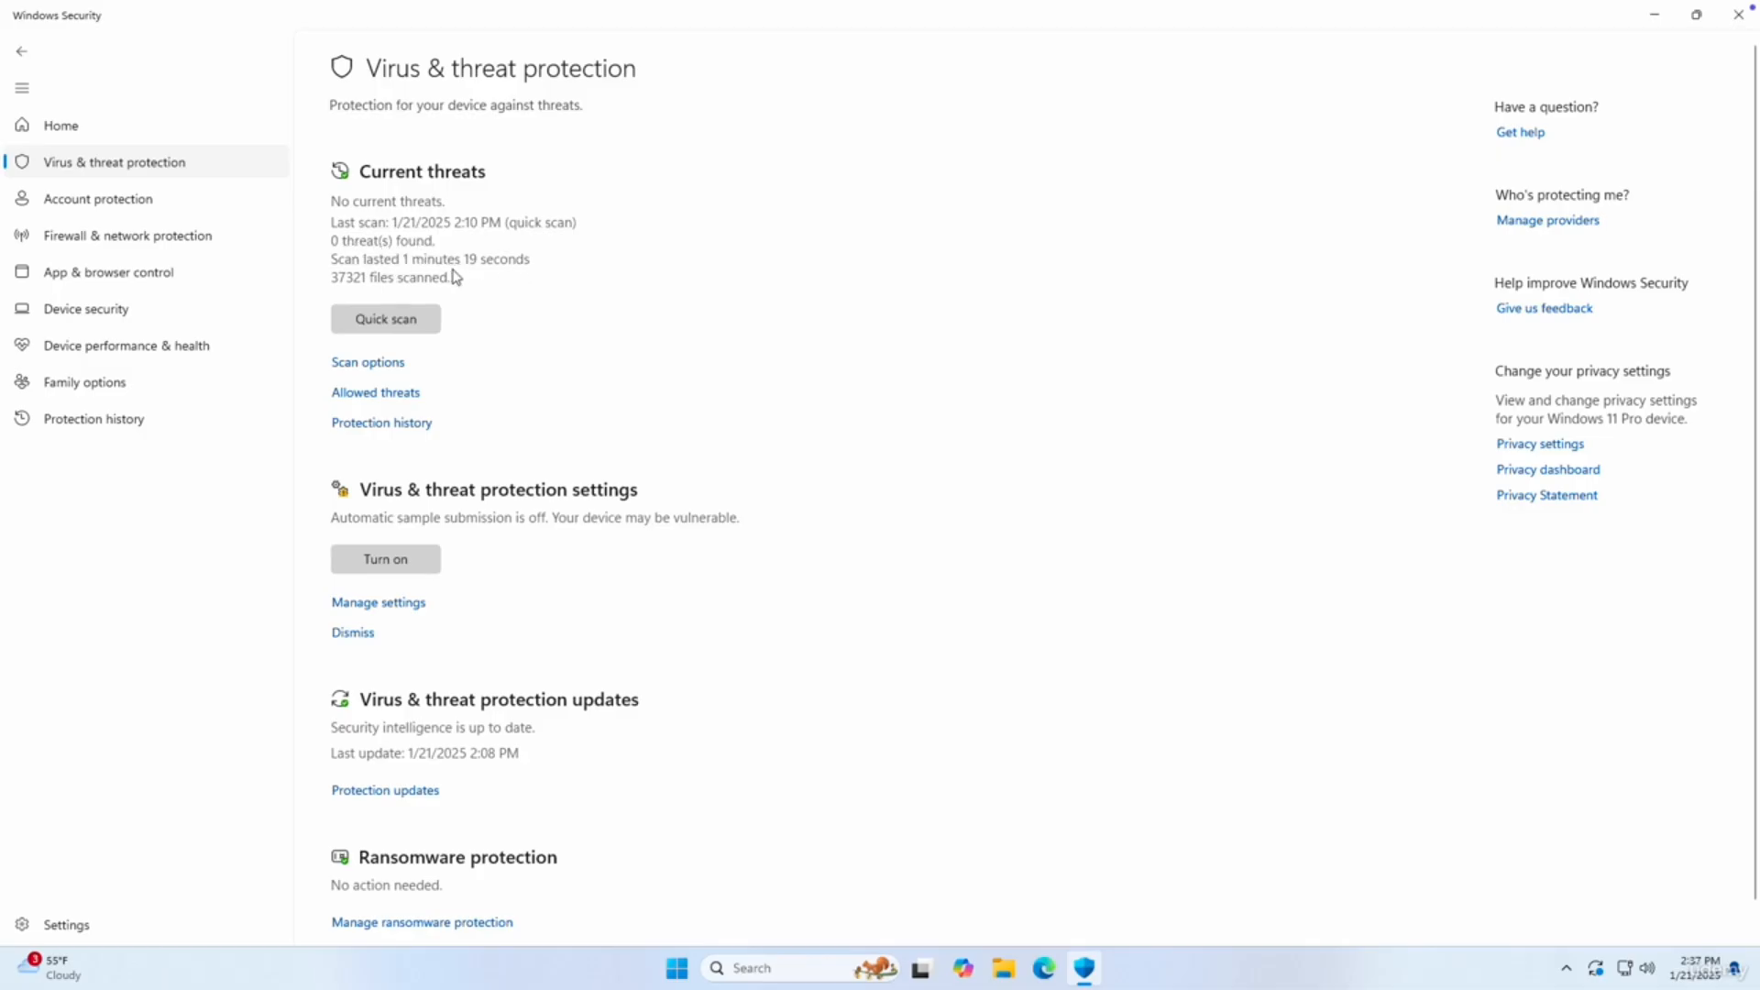
click(442, 317)
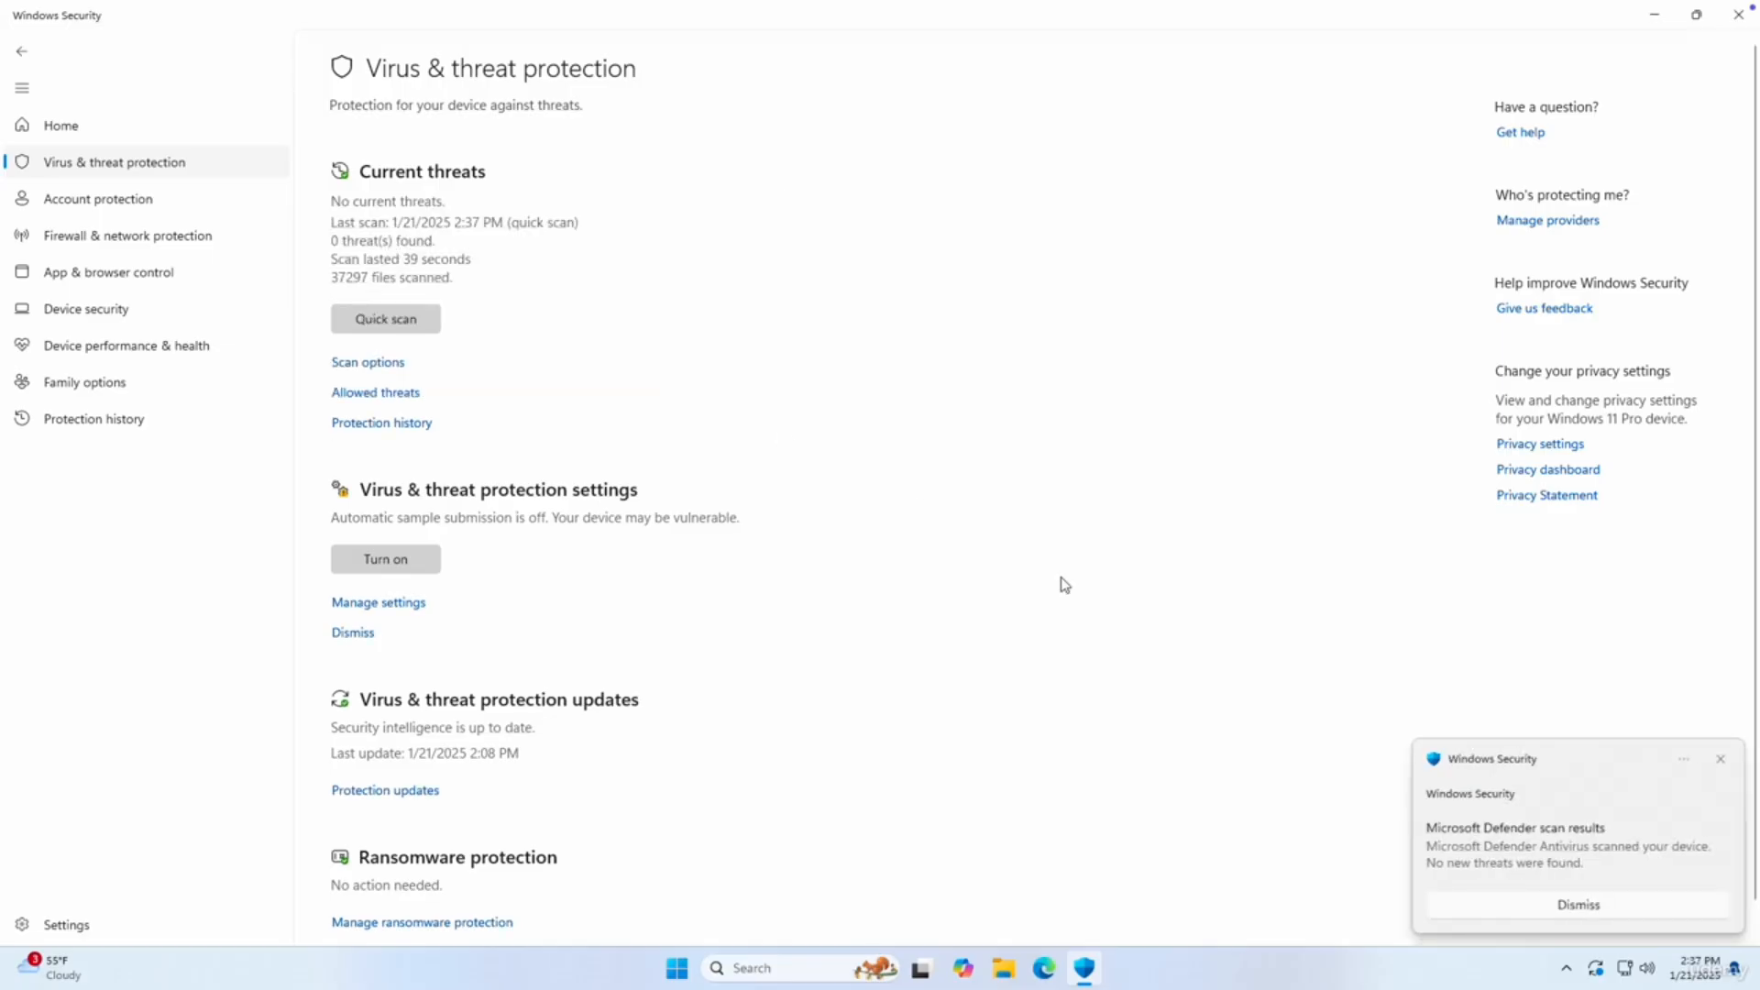
click(1564, 836)
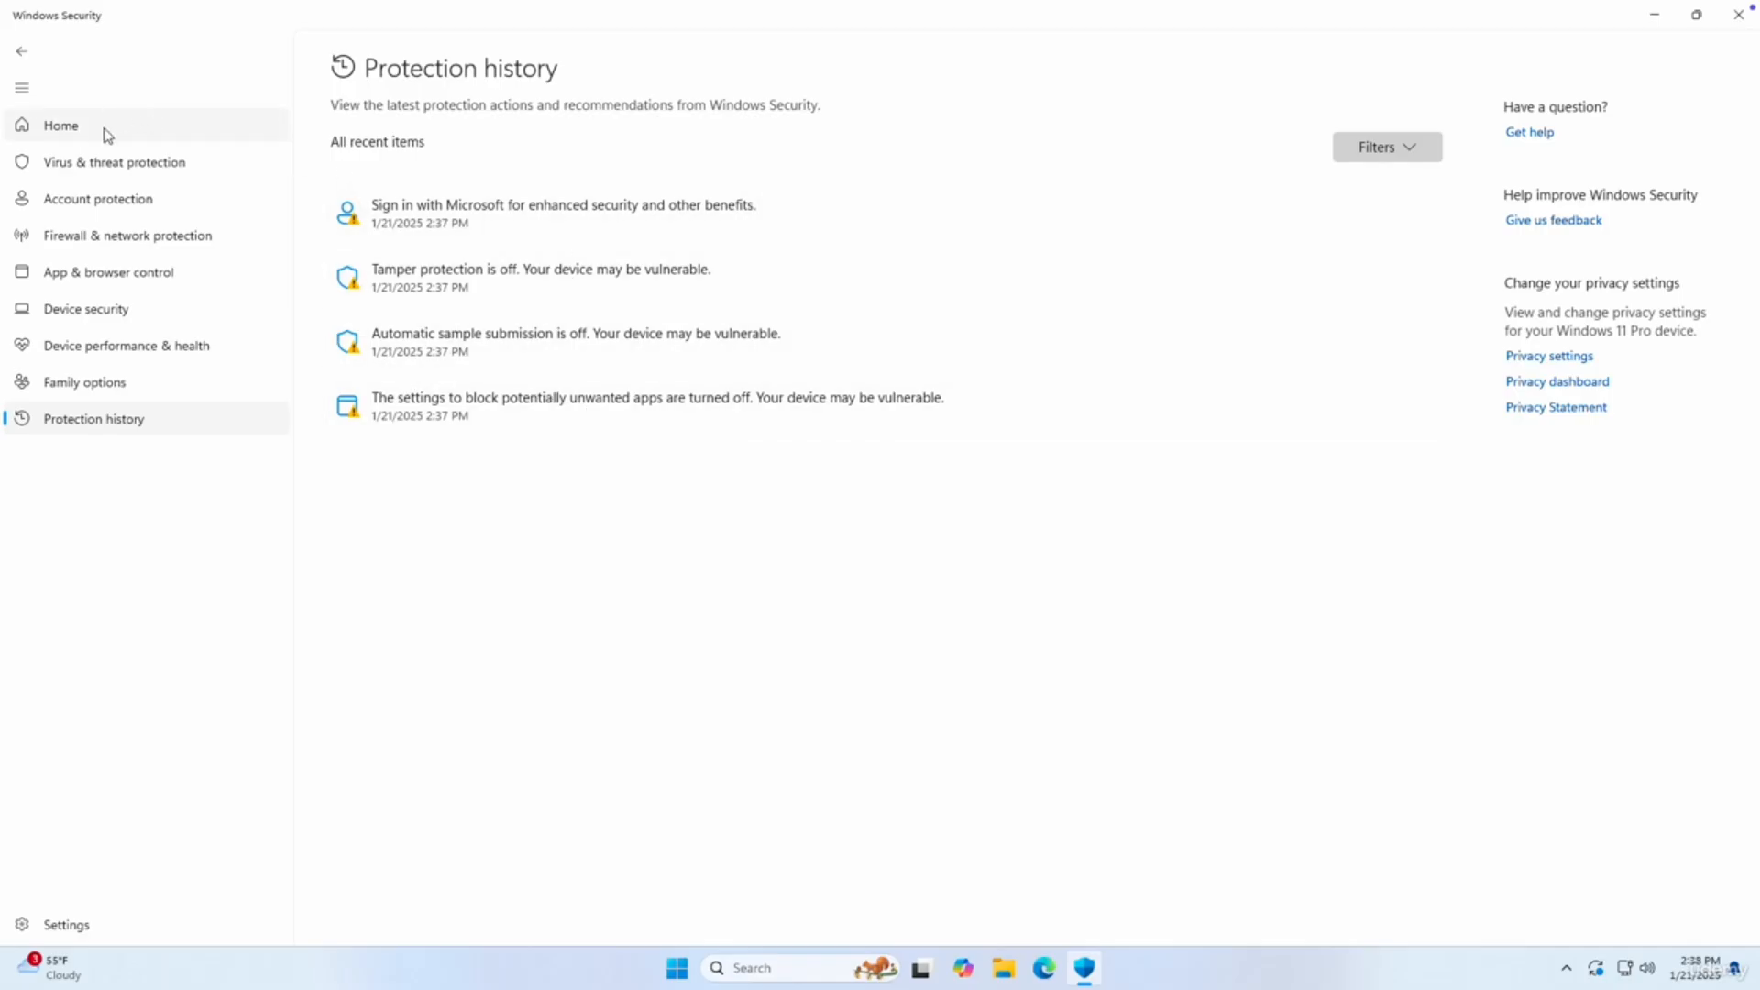
Choose Full scan among the Virus & threat protection scan options and start the scan.
click(102, 165)
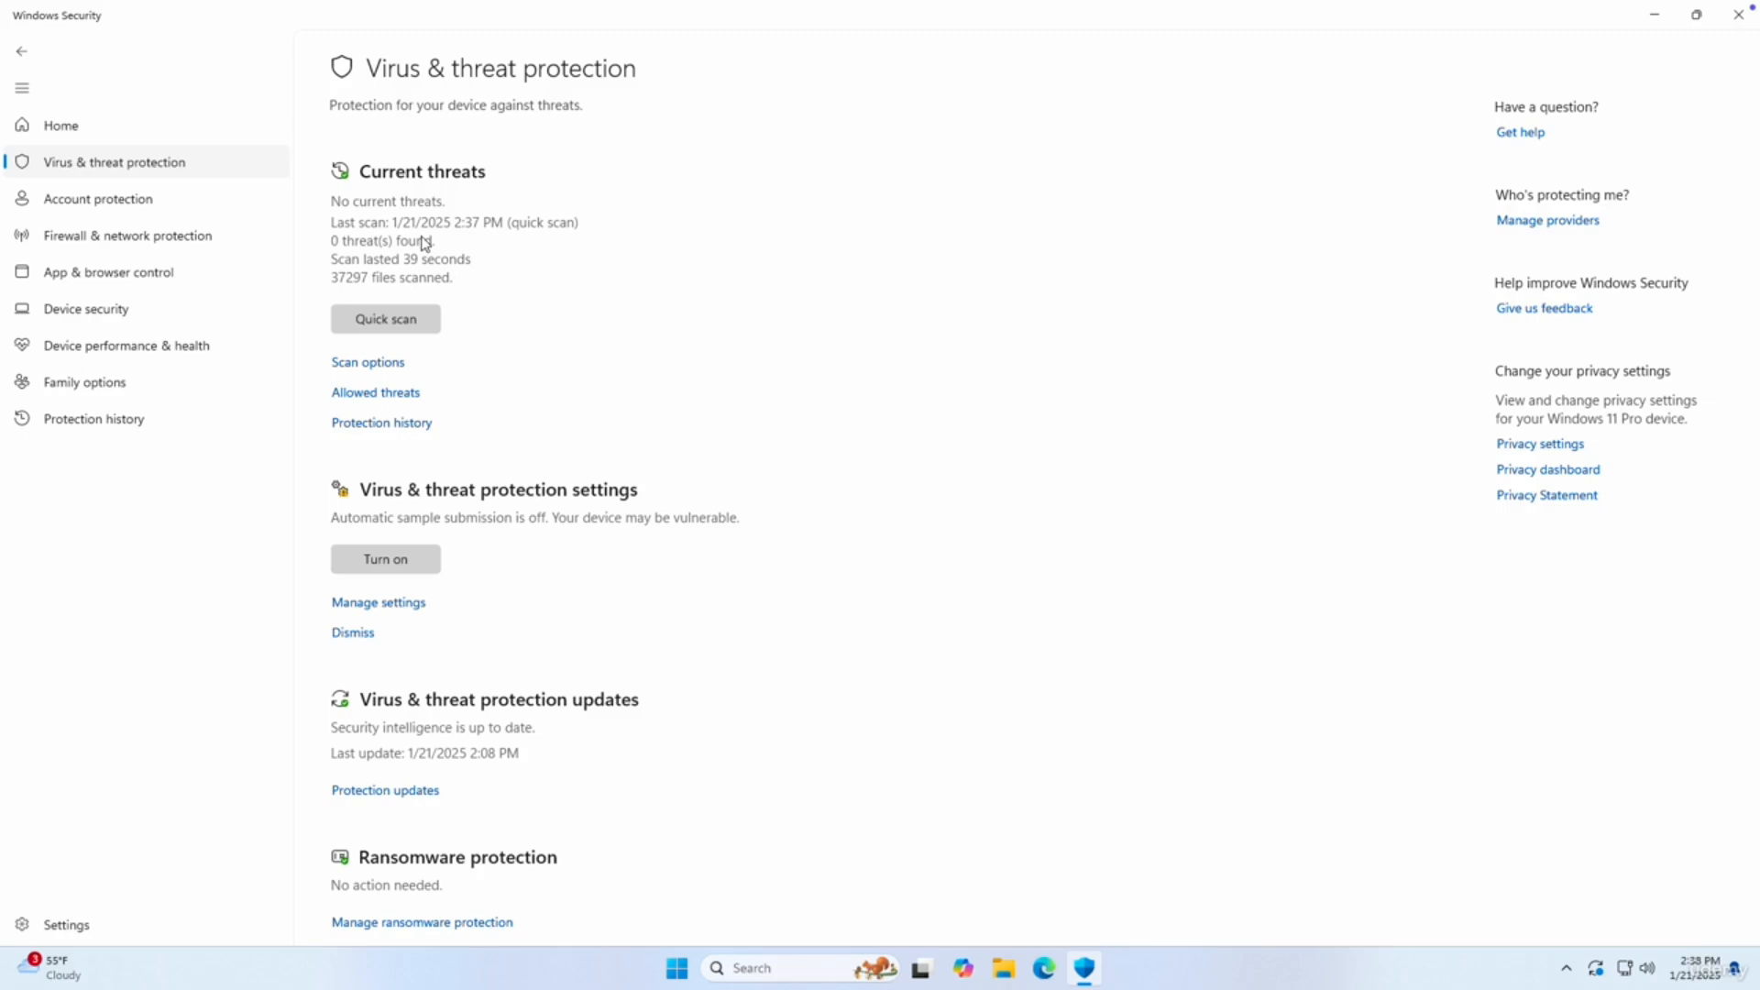
click(377, 364)
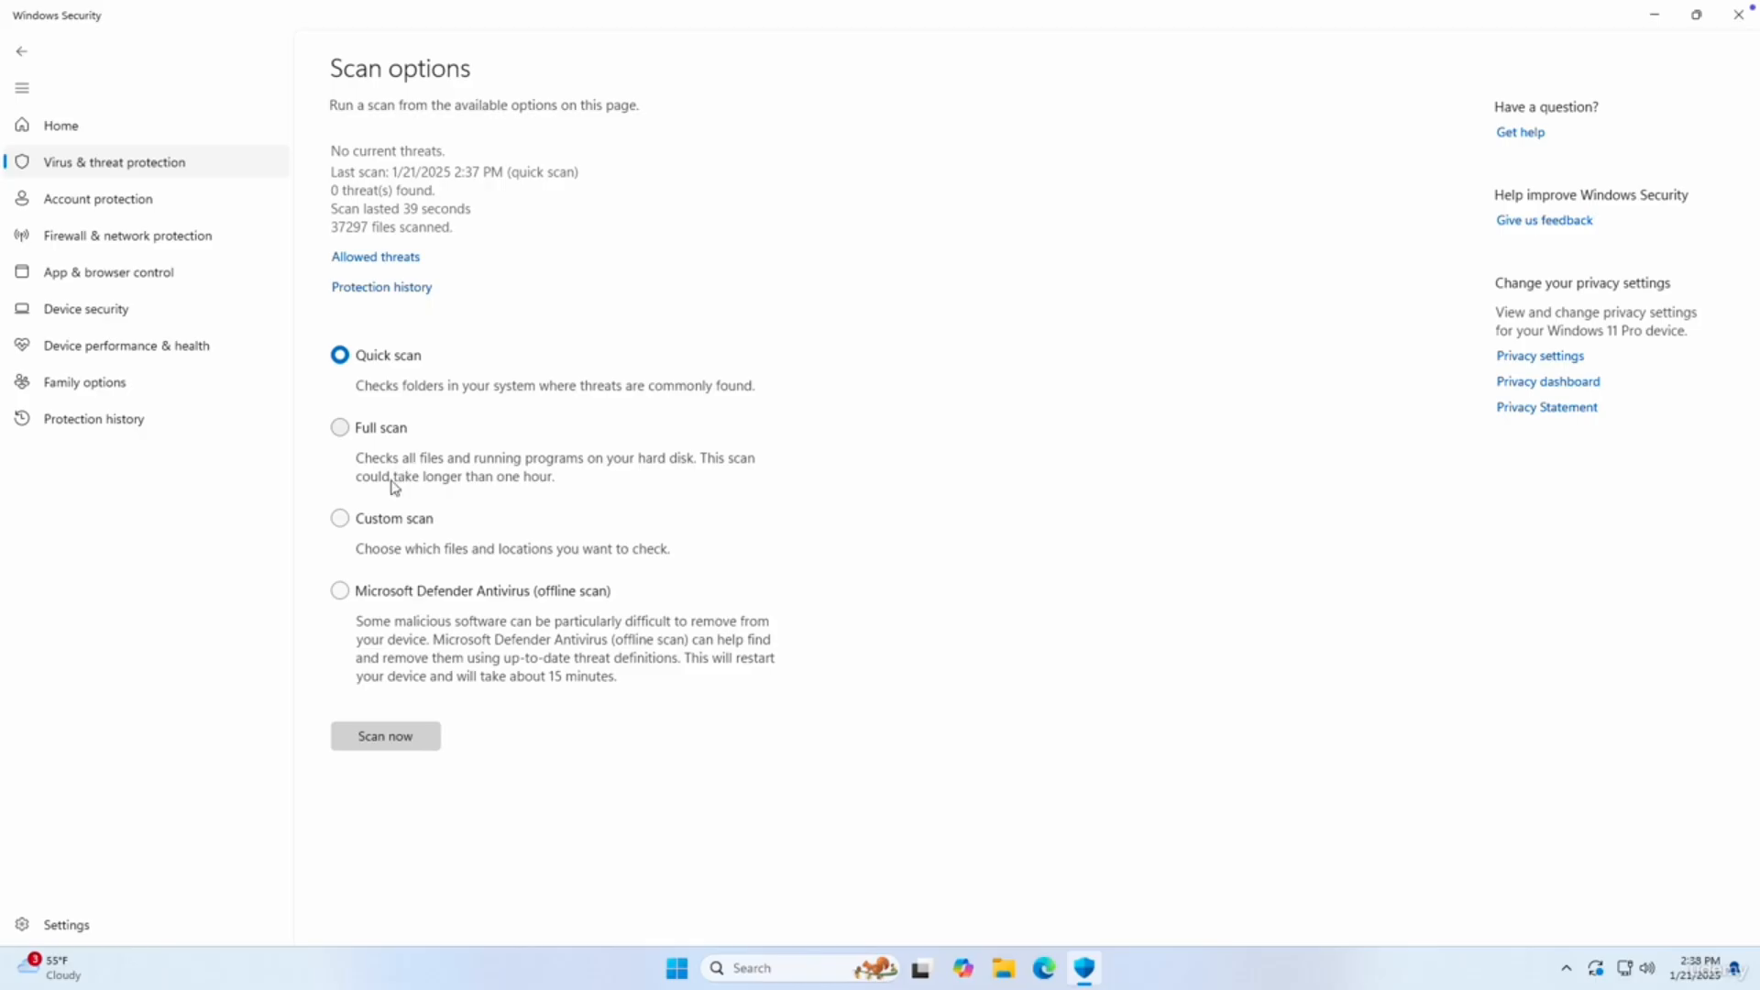
click(382, 514)
click(479, 587)
click(359, 429)
click(427, 743)
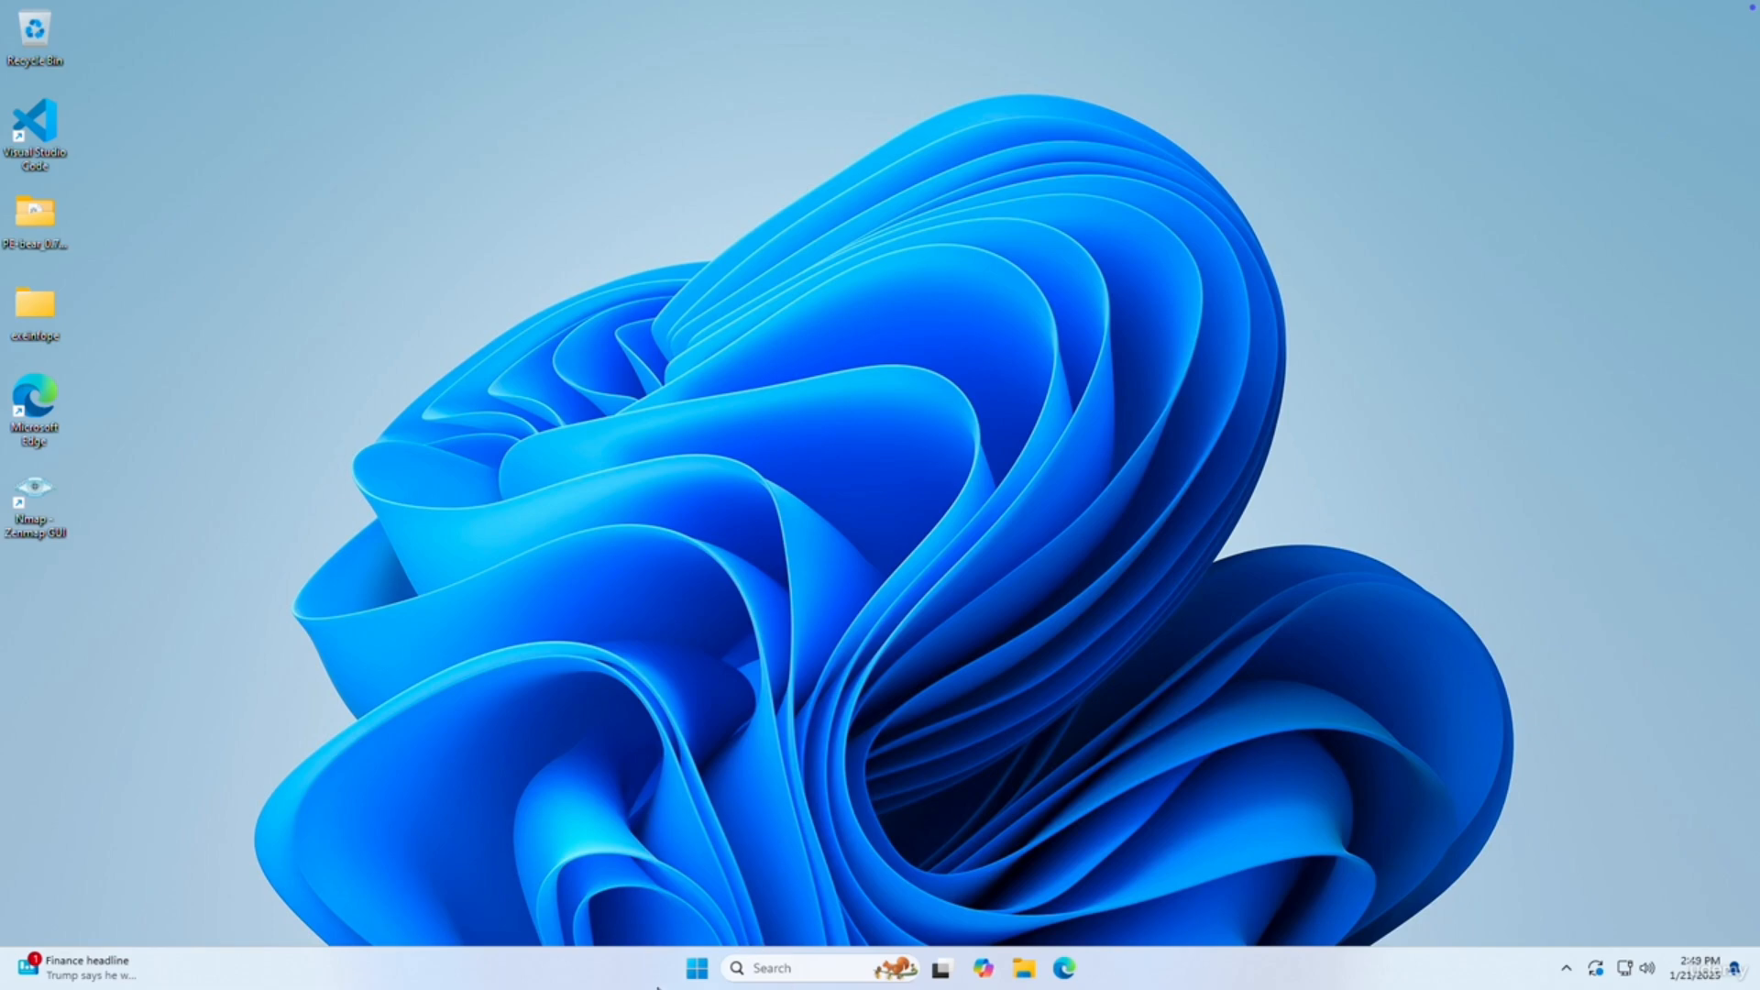
Launch Windows Security again from the desktop by searching for "windows security".
click(686, 977)
click(686, 977)
click(685, 977)
text(windows s)
text(ecurit)
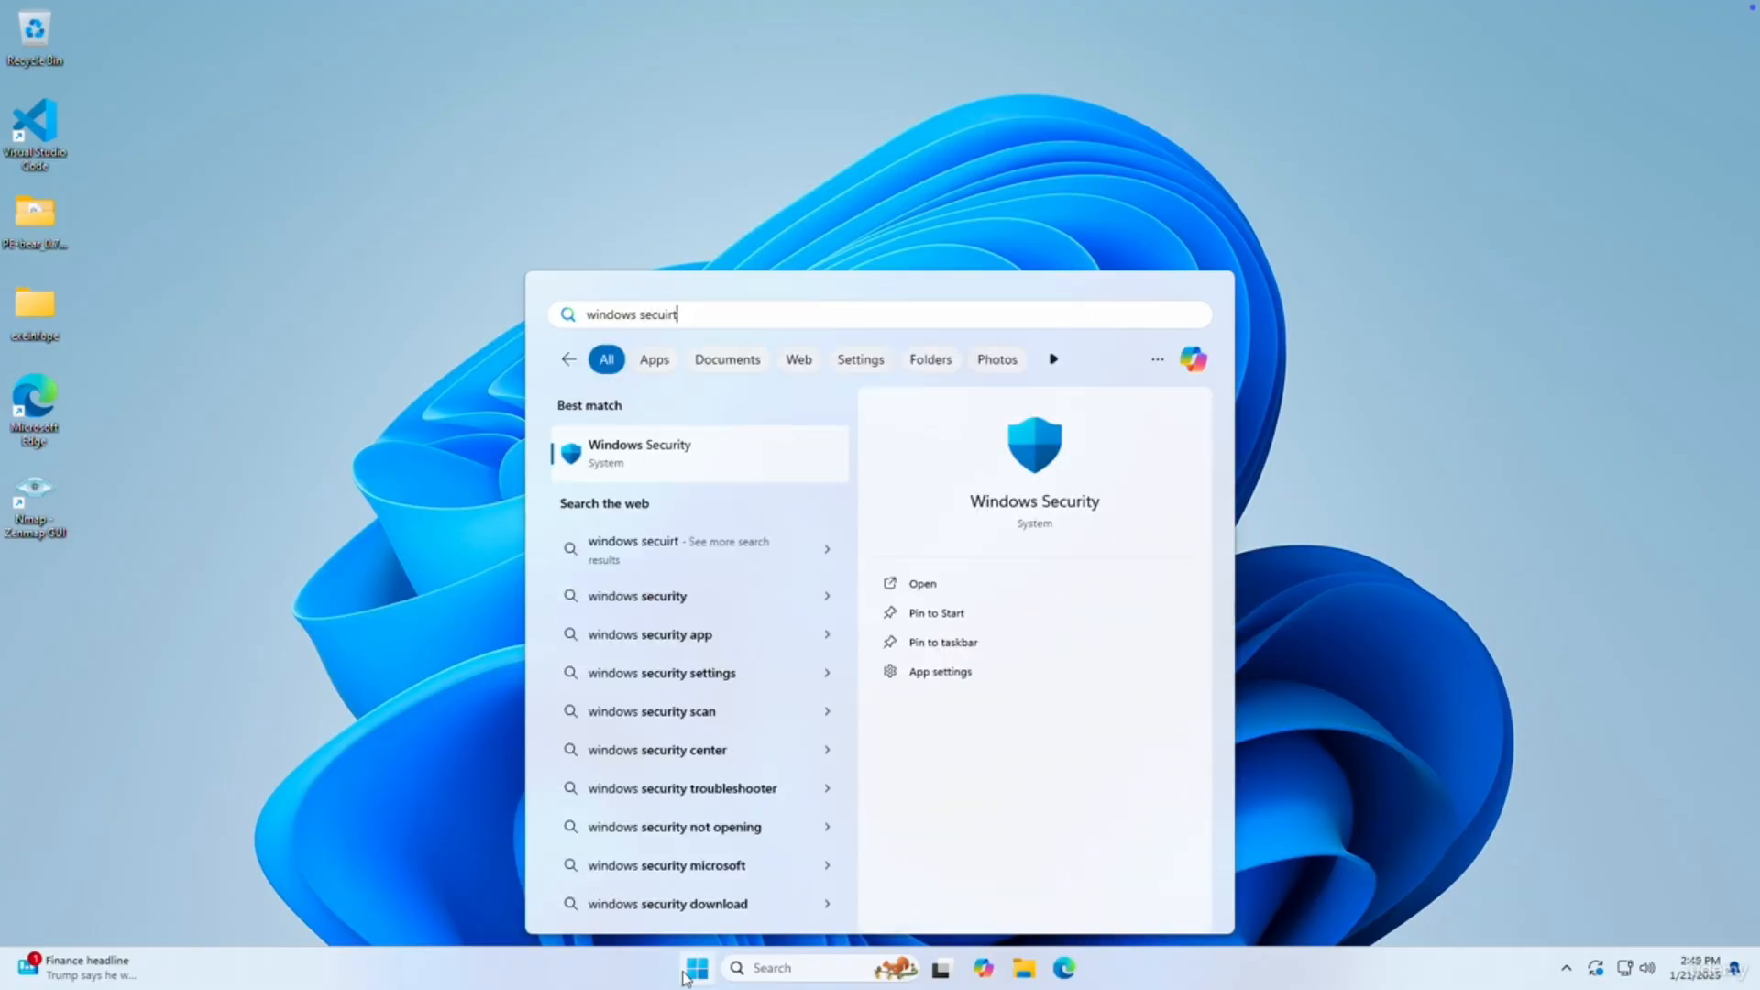
text(y)
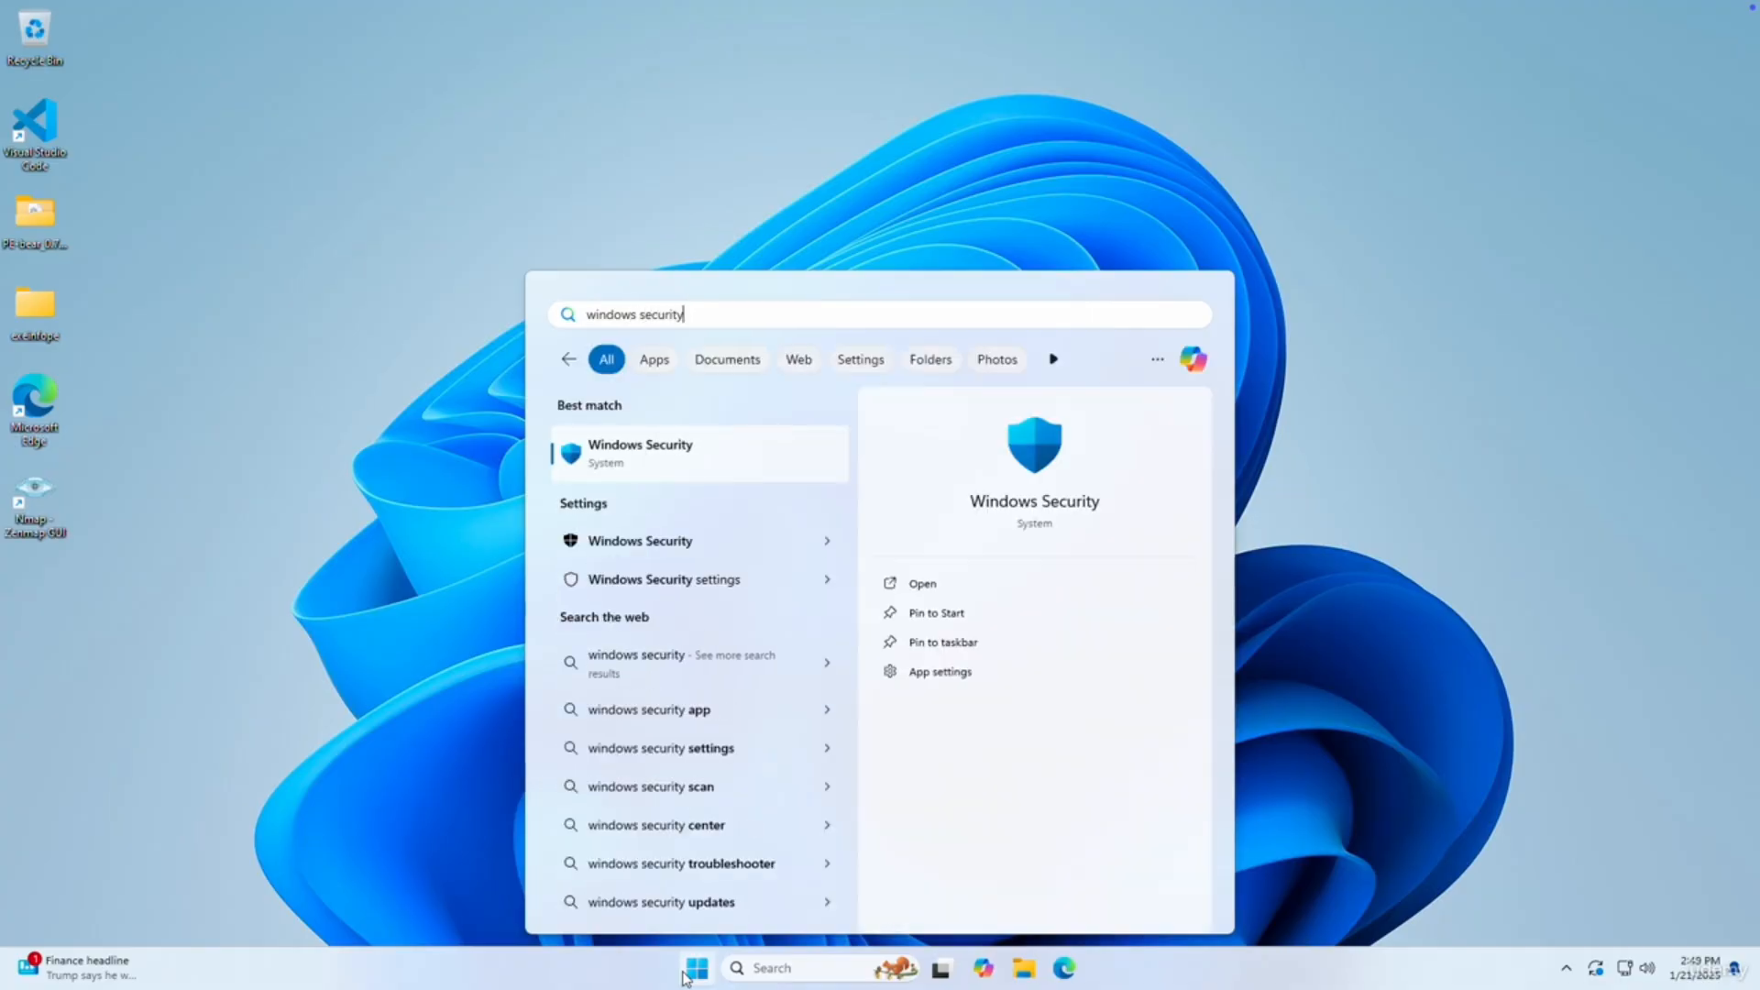
click(651, 475)
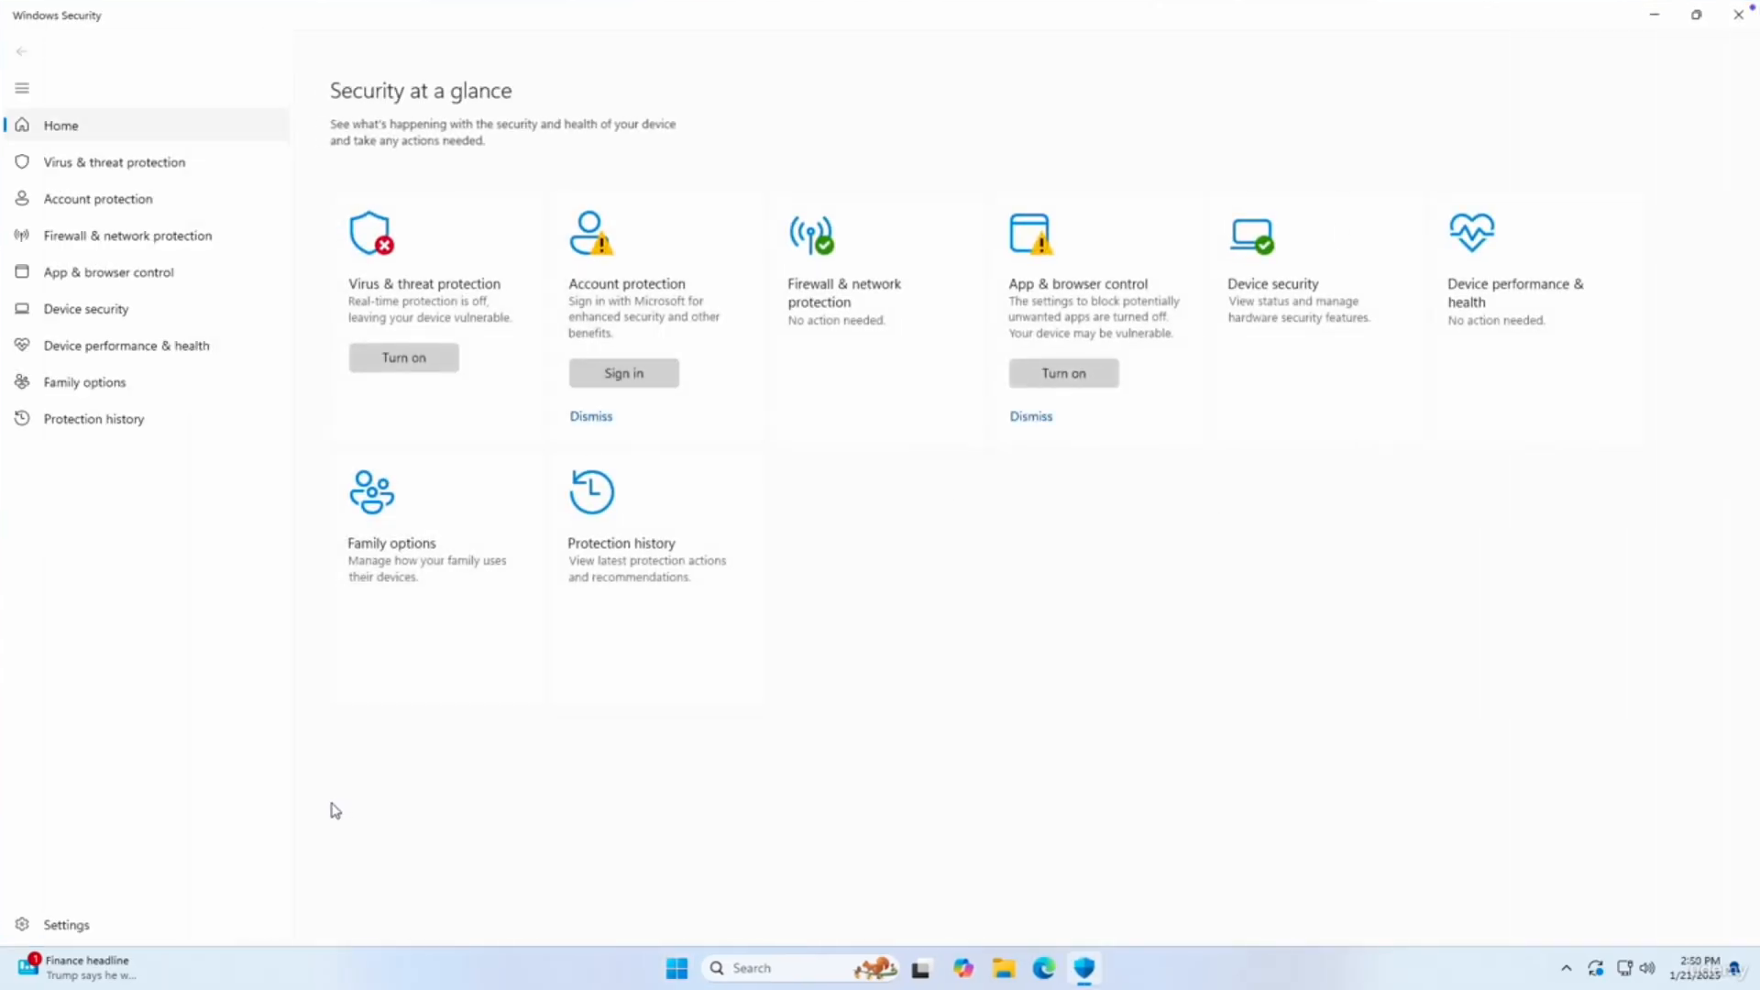
Turn on Real-time protection in the Virus & threat protection settings and approve the change.
click(104, 164)
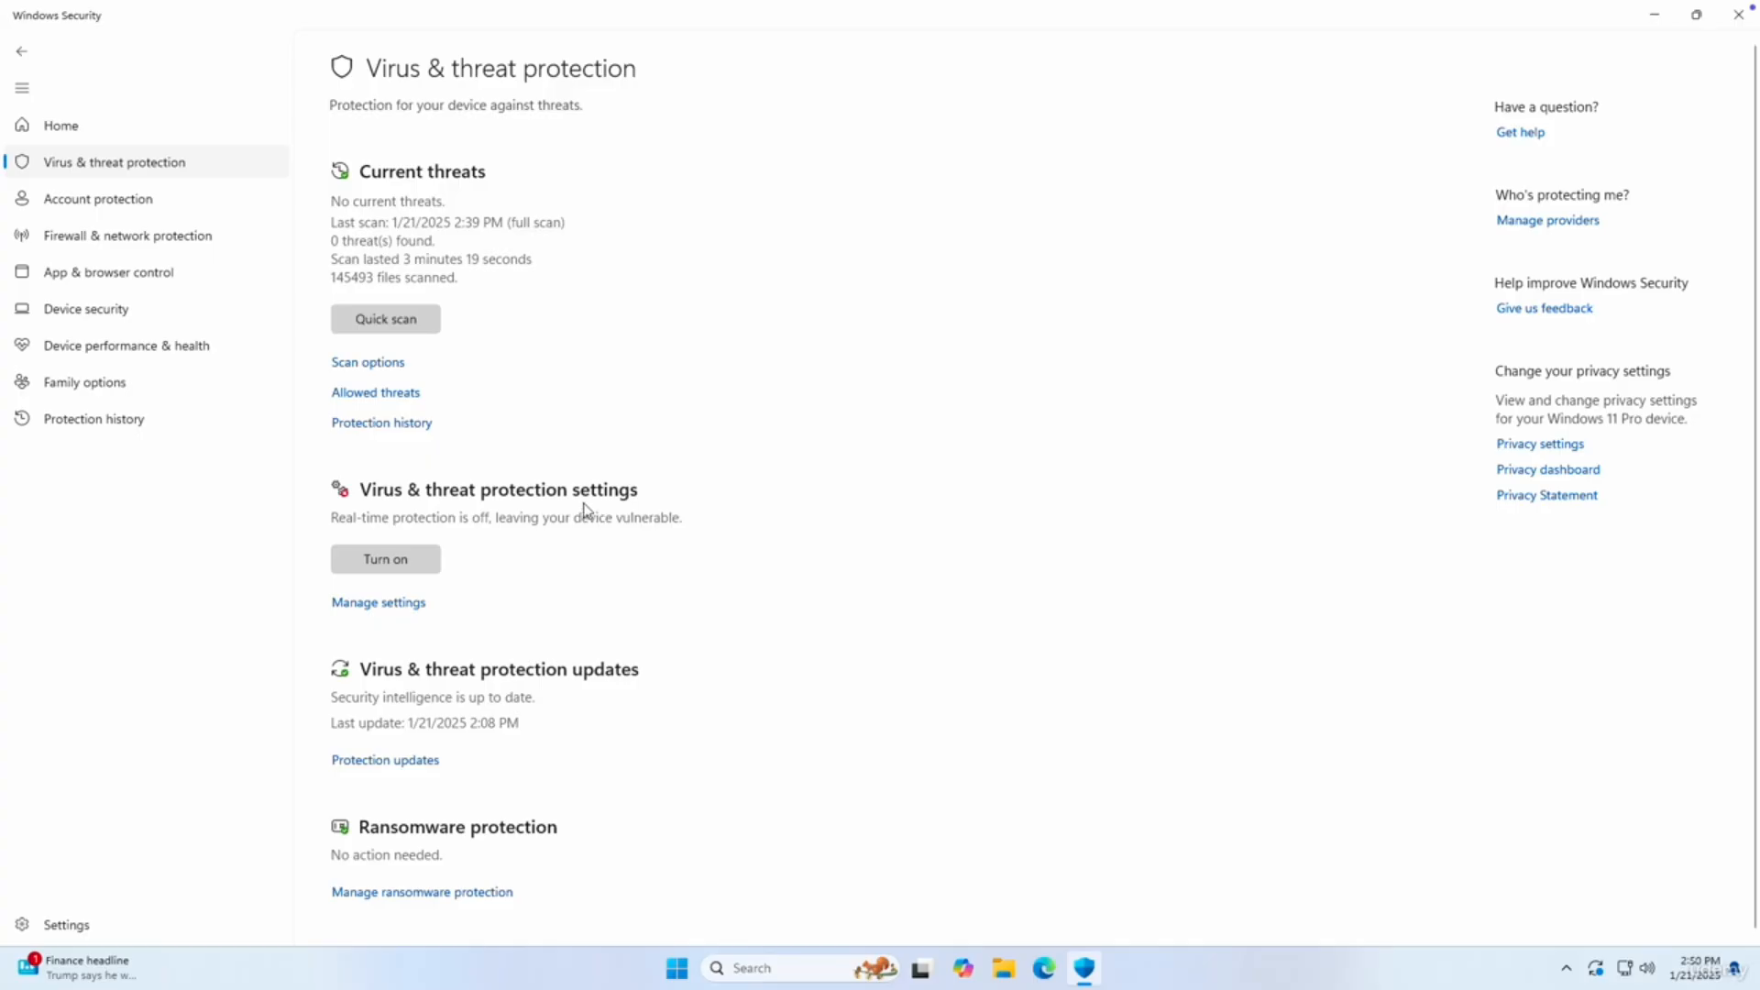
click(394, 605)
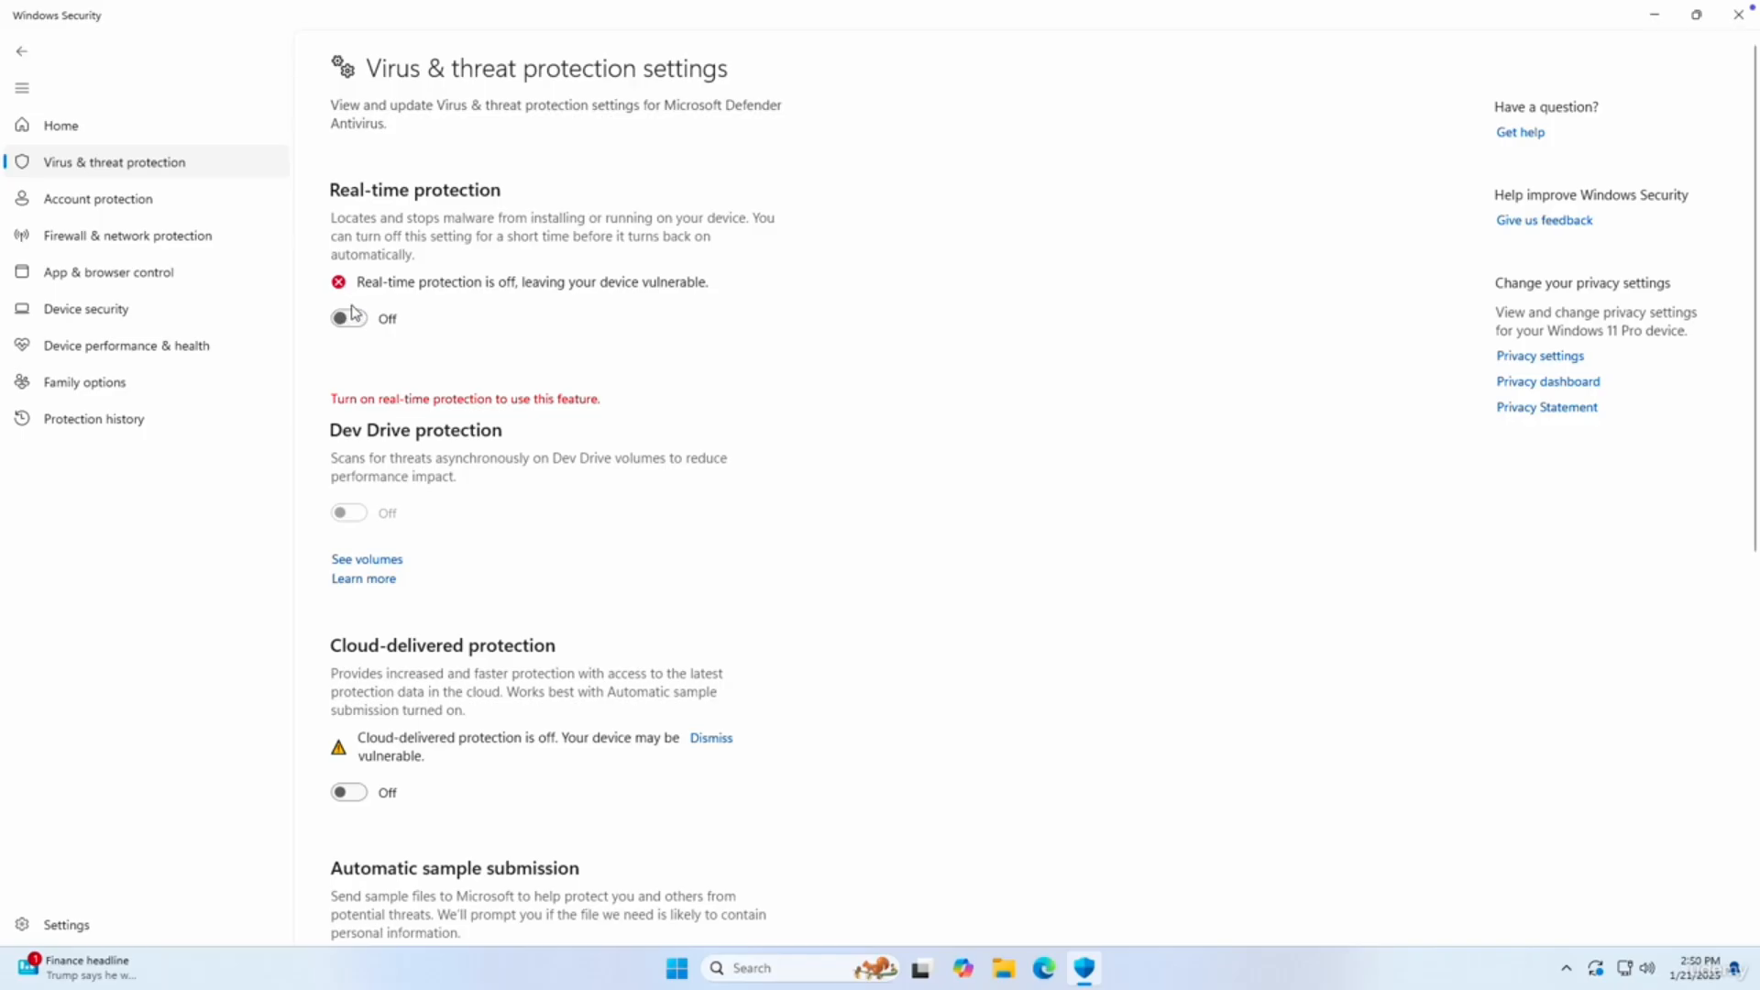
click(349, 318)
click(761, 626)
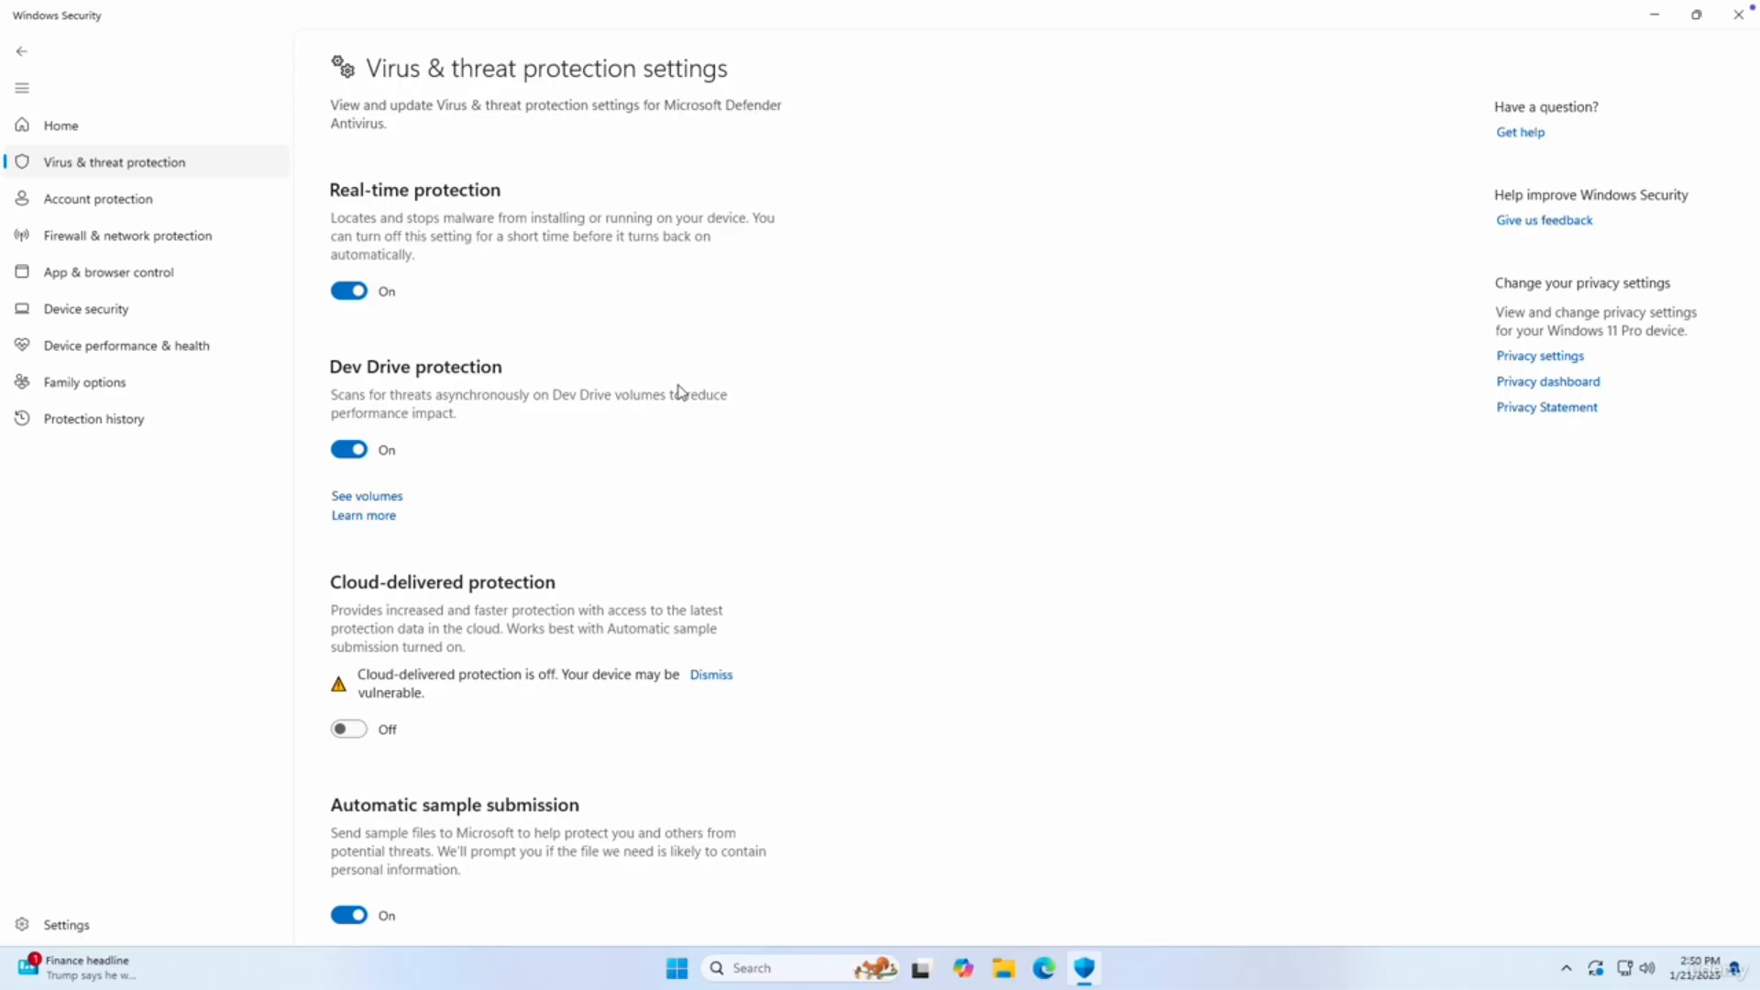
Return to the Virus & threat protection settings, turn on Cloud-delivered protection, and approve the change.
click(84, 164)
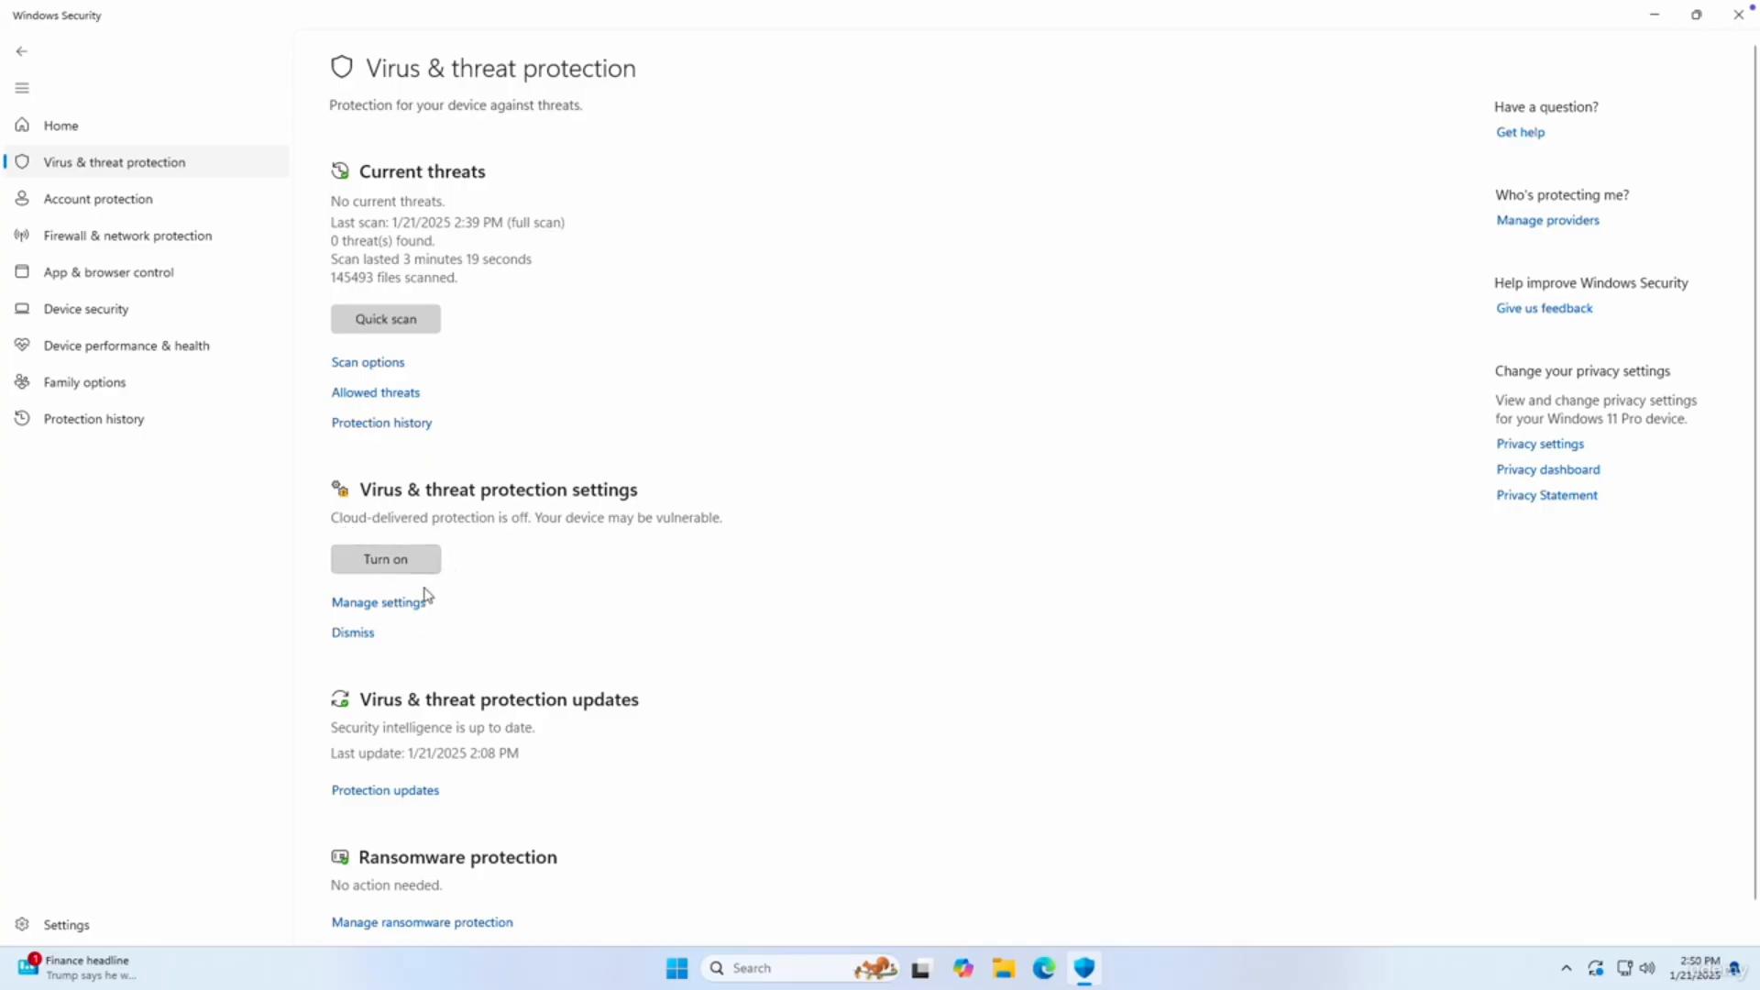
click(383, 607)
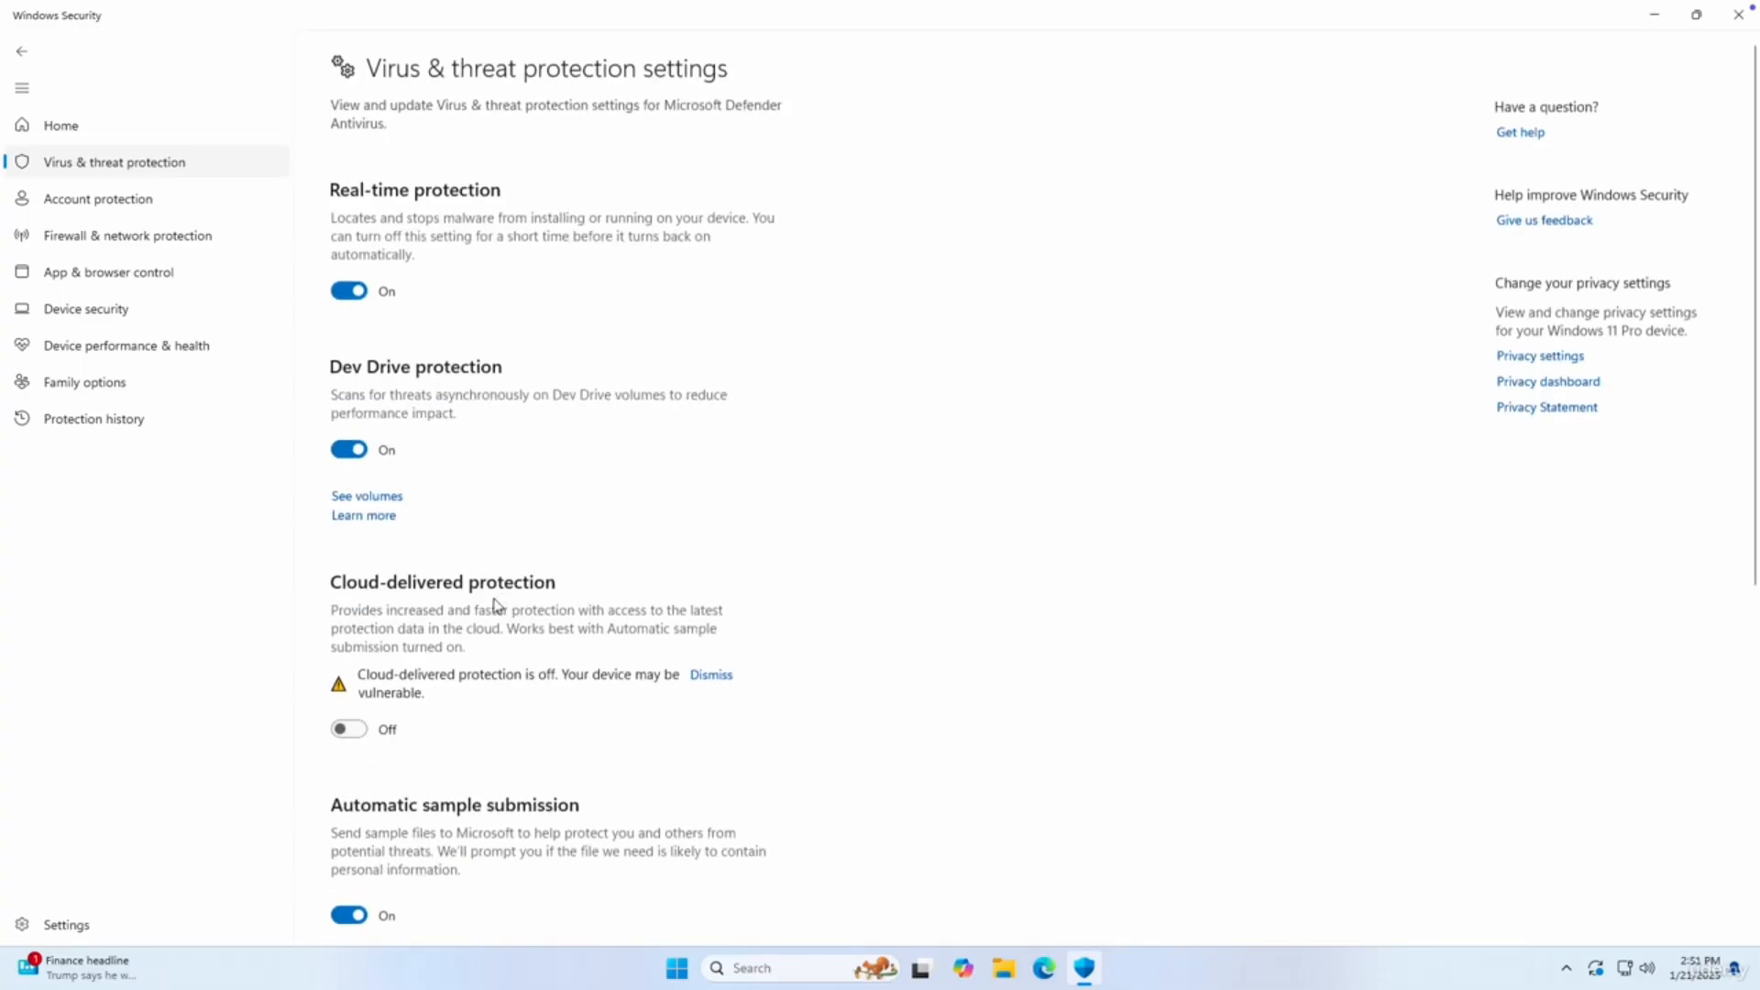
scroll(574, 601, down, 5)
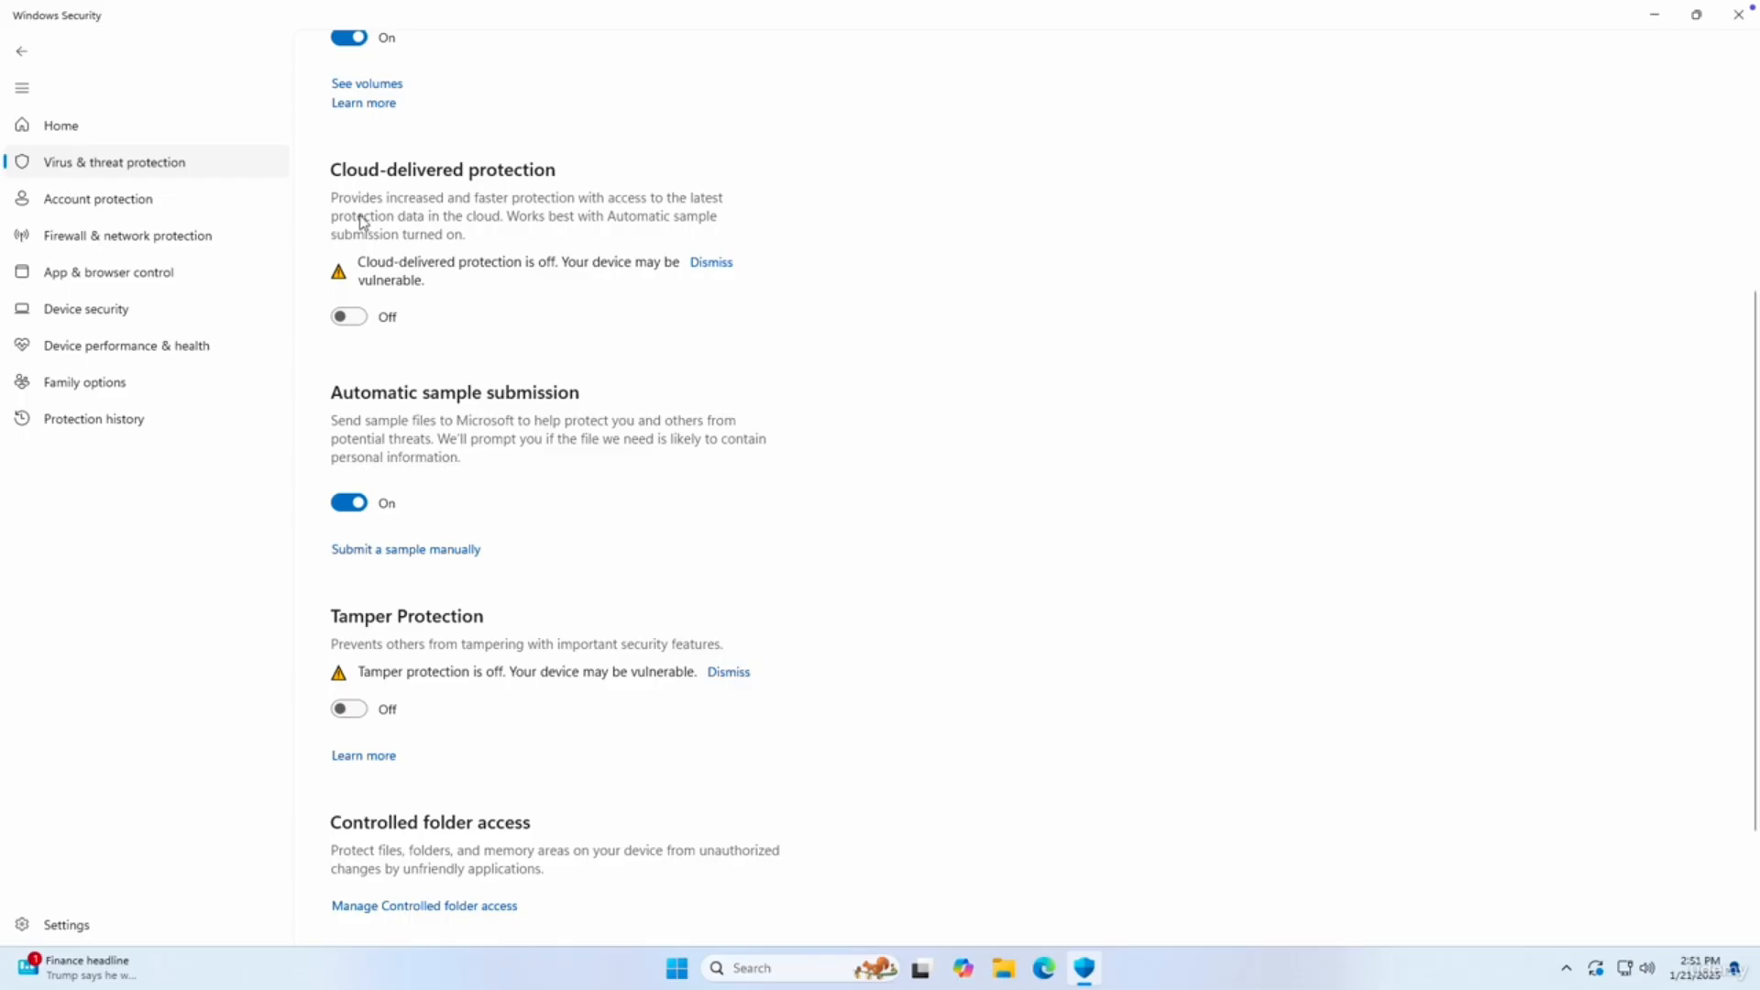
click(349, 317)
click(758, 629)
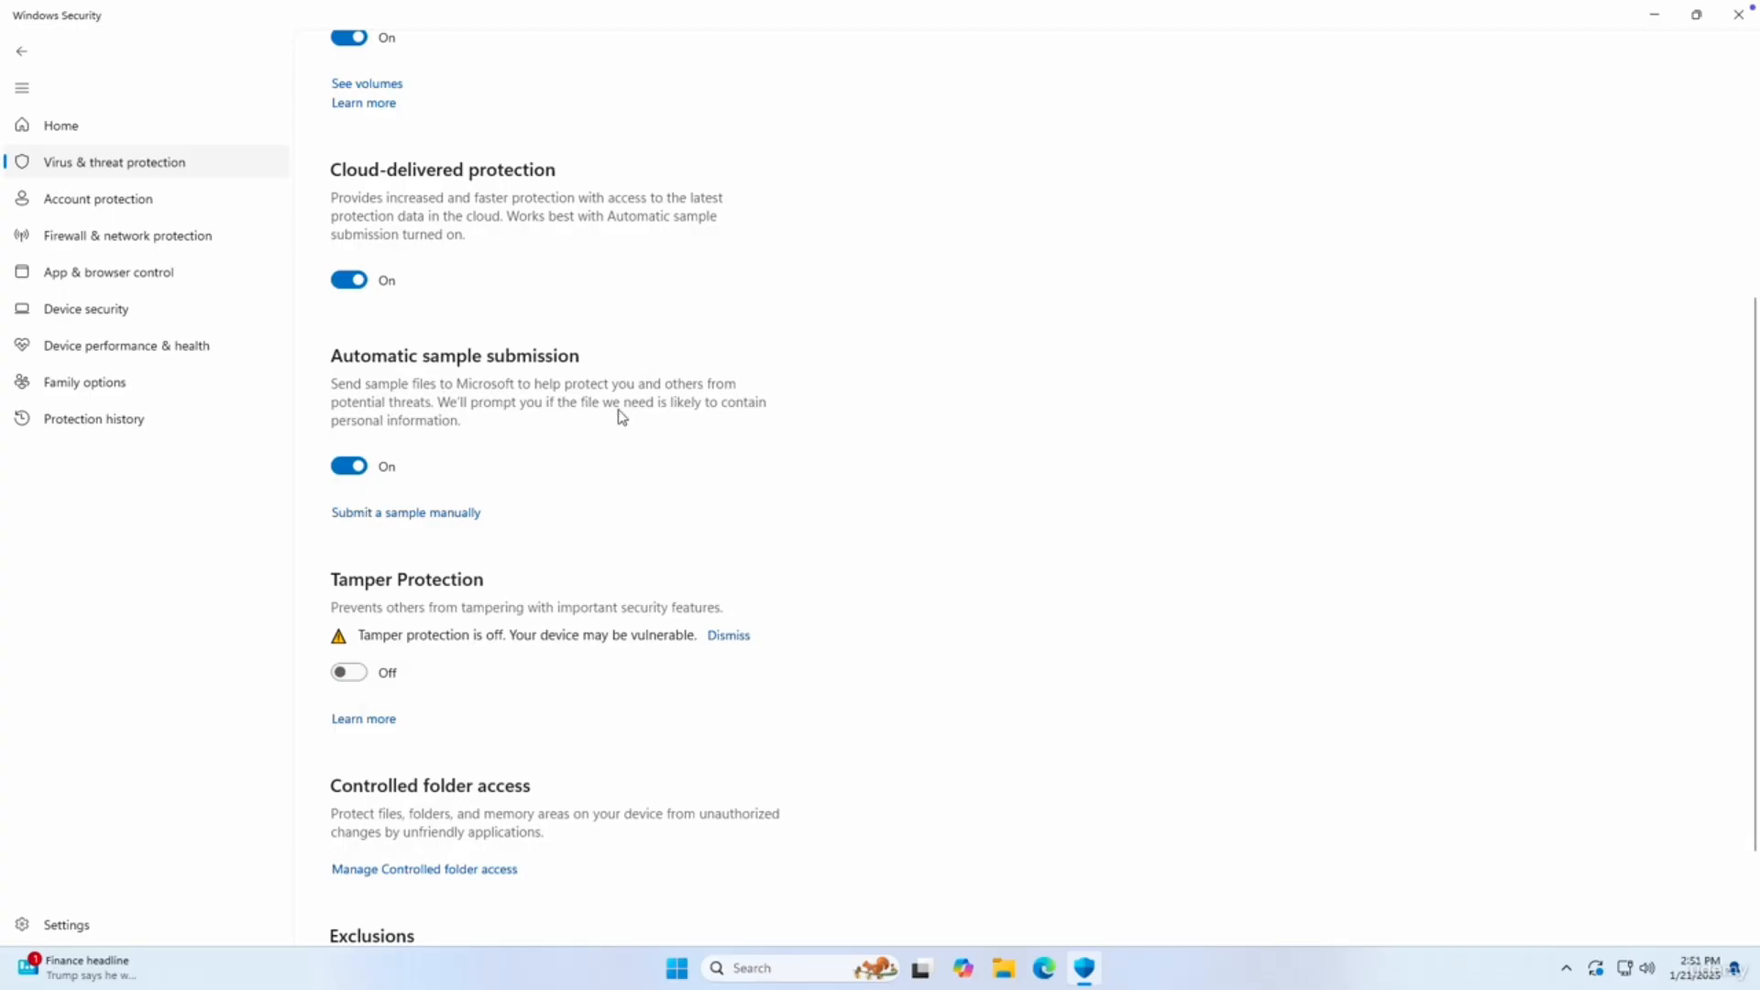
Turn off Automatic sample submission in the Virus & threat protection settings.
click(356, 469)
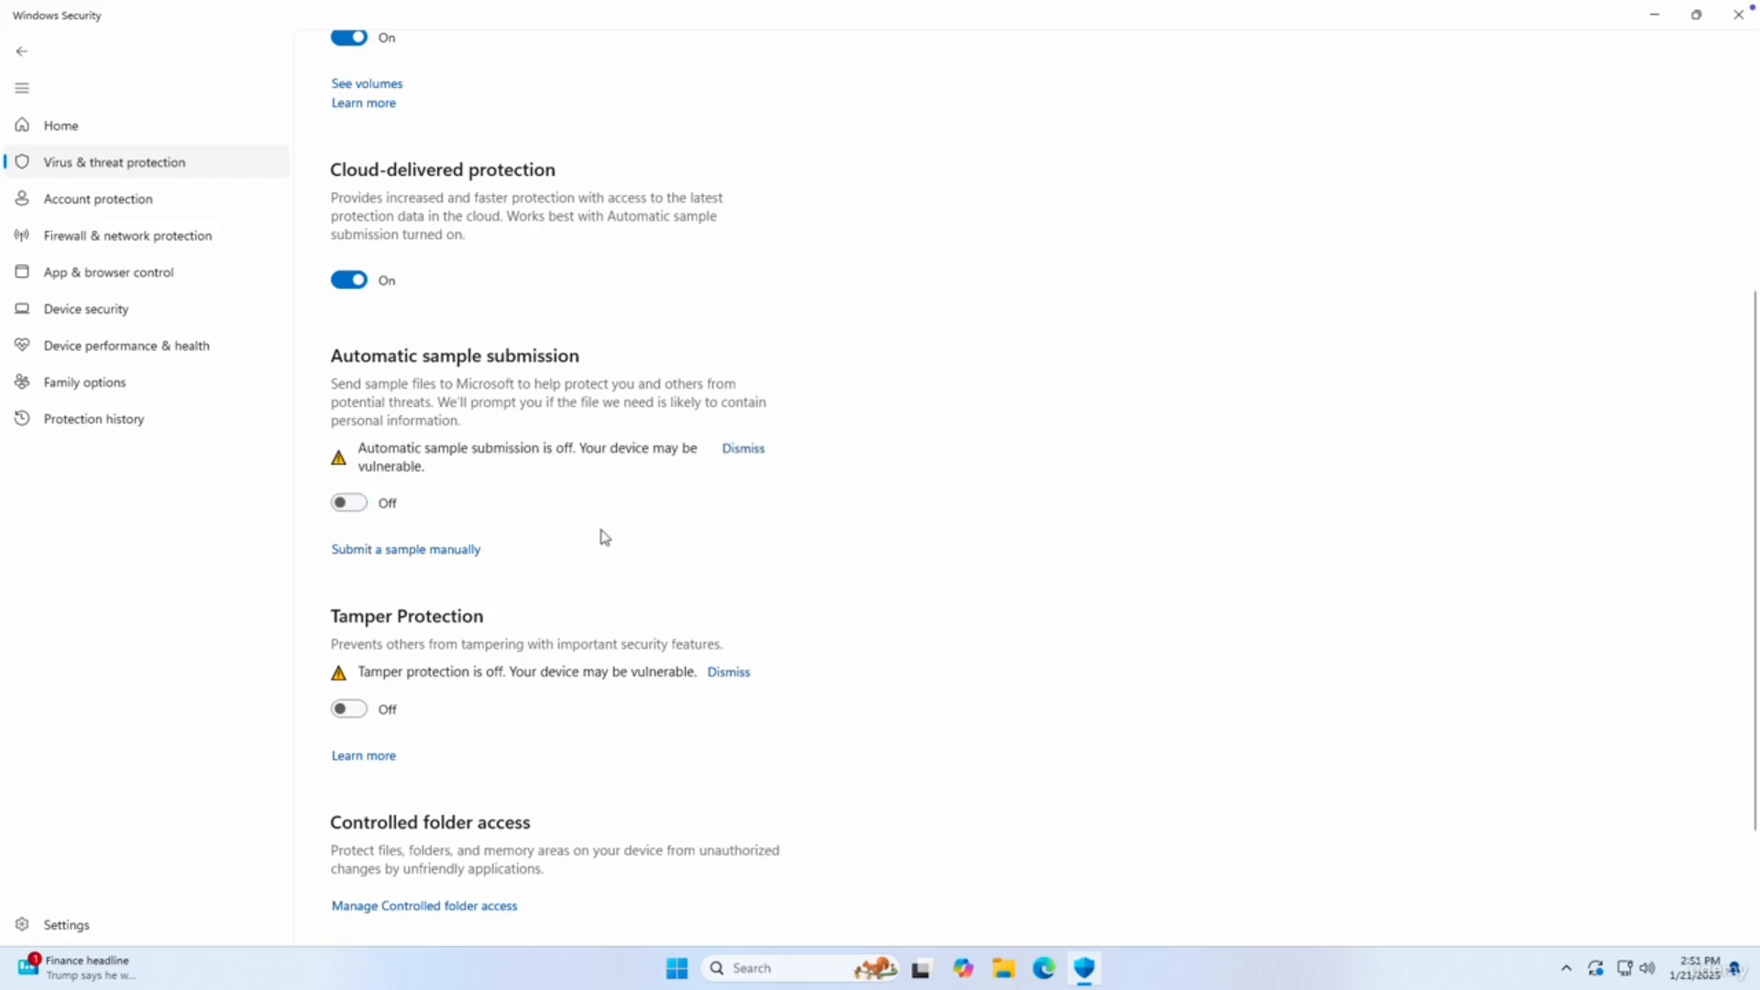
scroll(593, 543, down, 2)
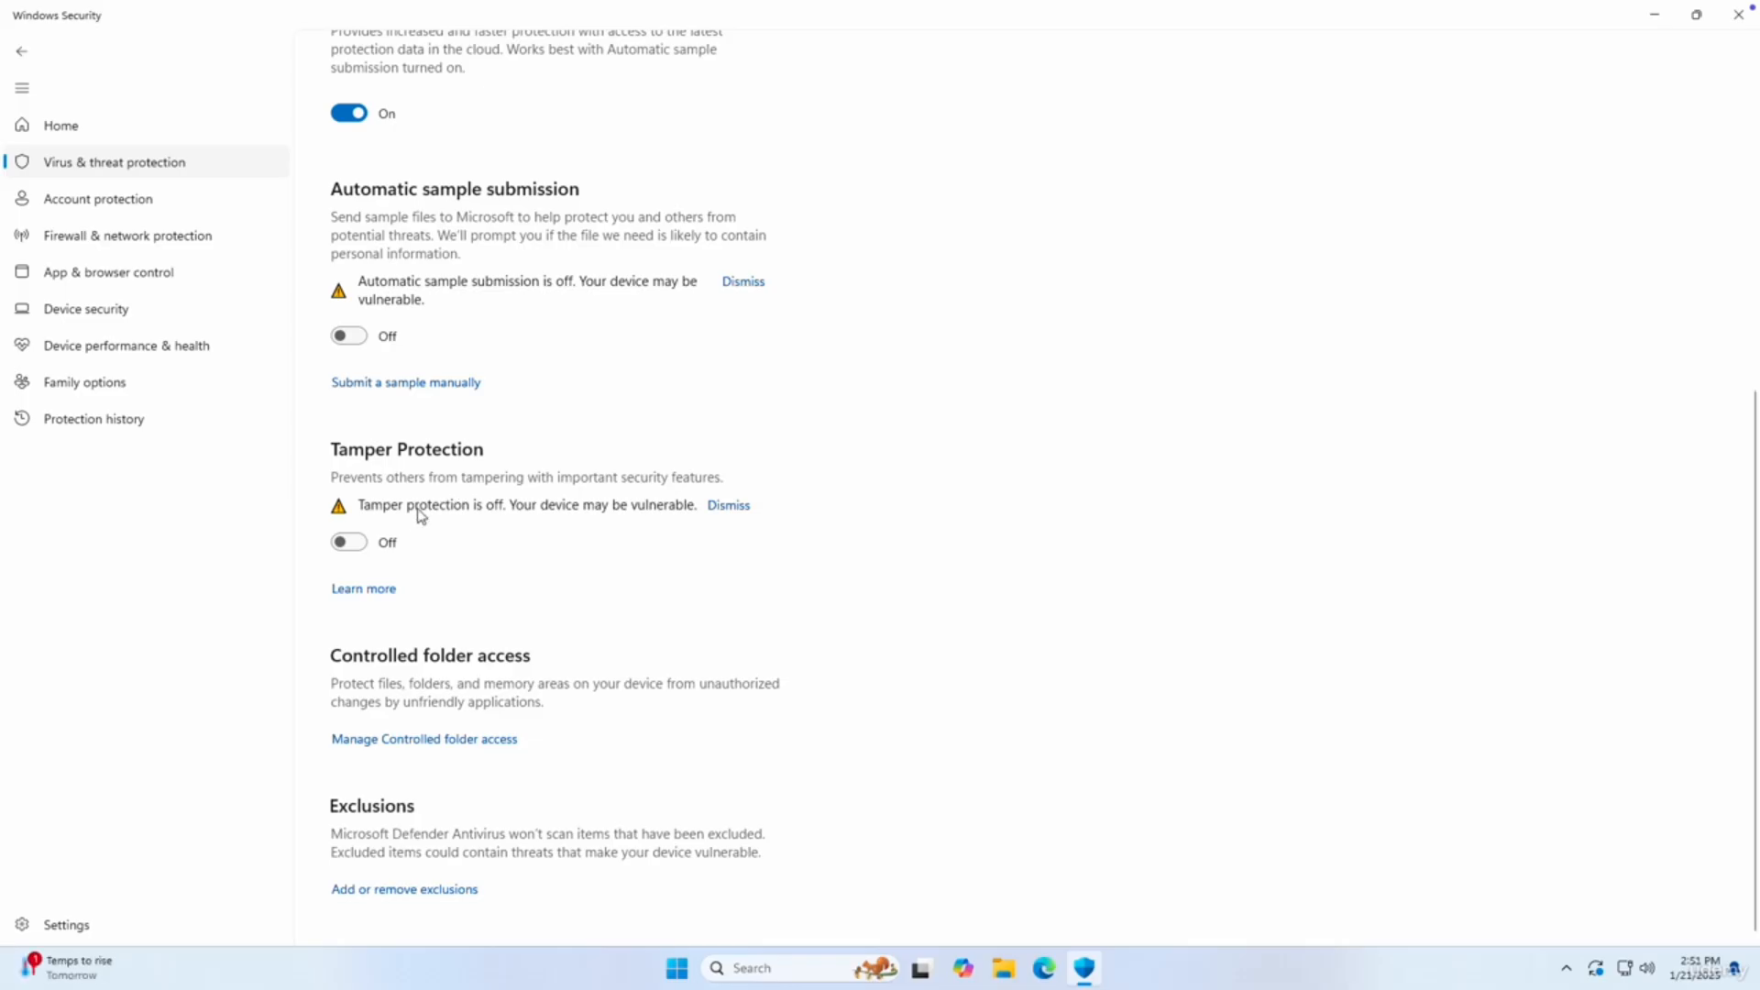
Turn on Tamper Protection and return to the Virus & threat protection overview.
click(348, 546)
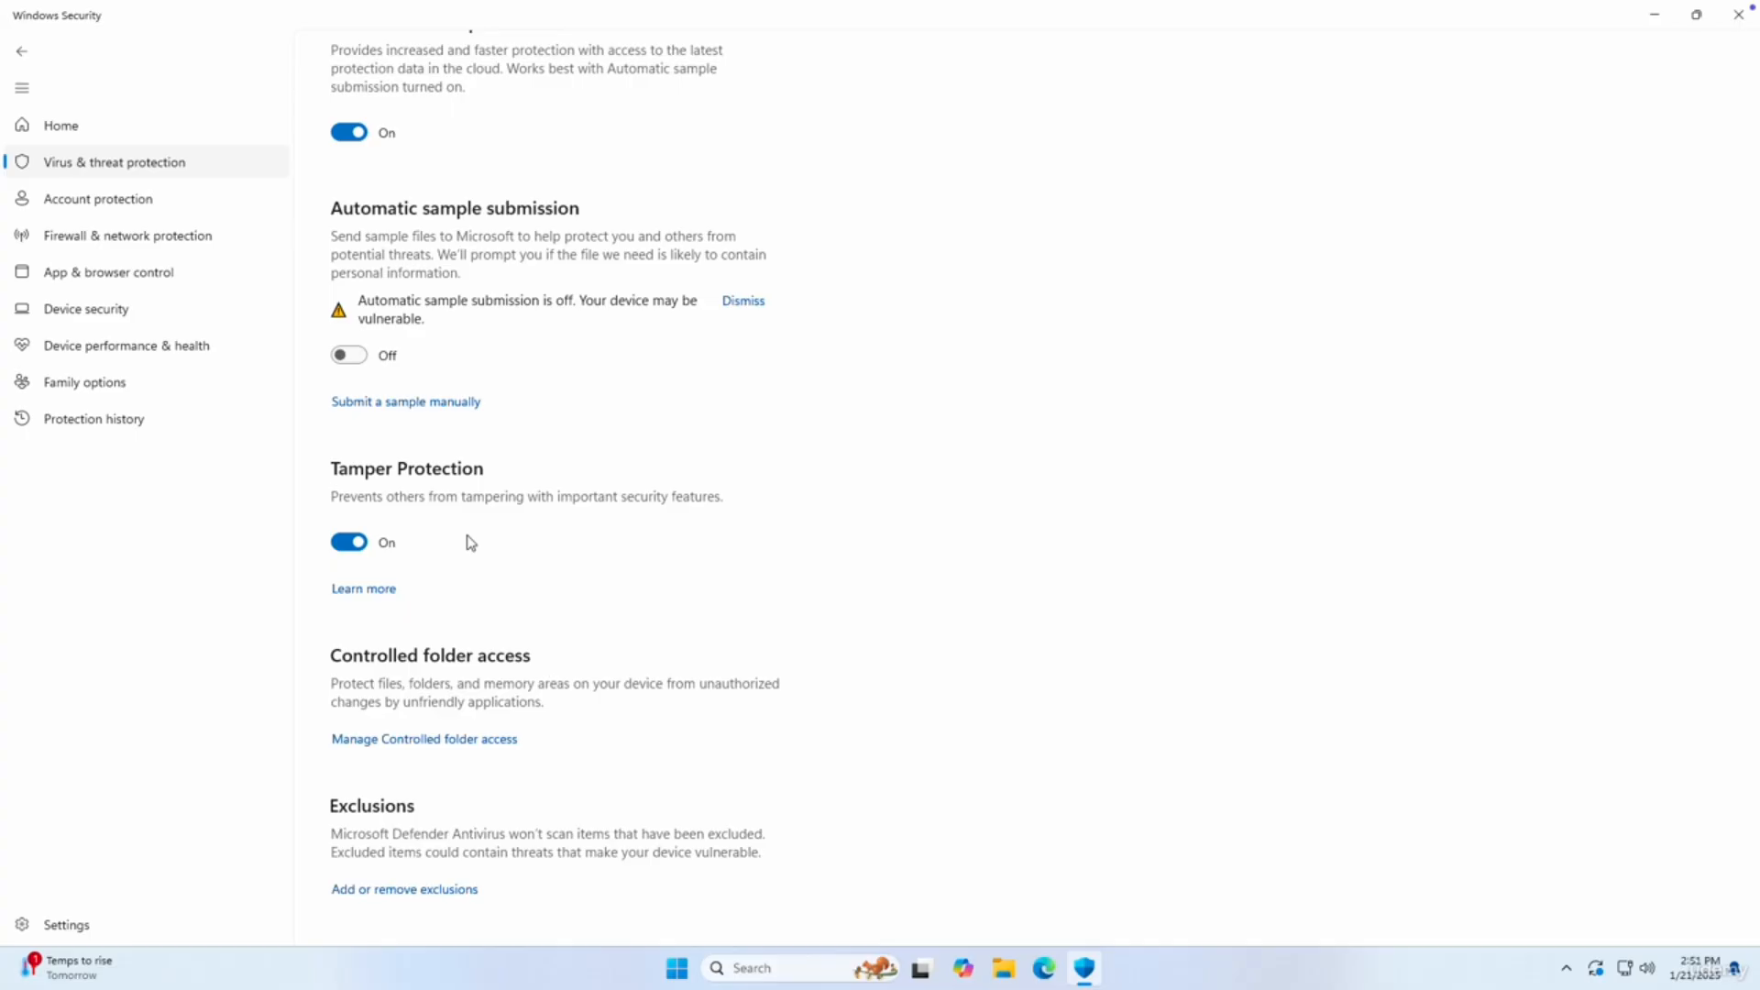
scroll(470, 542, up, 6)
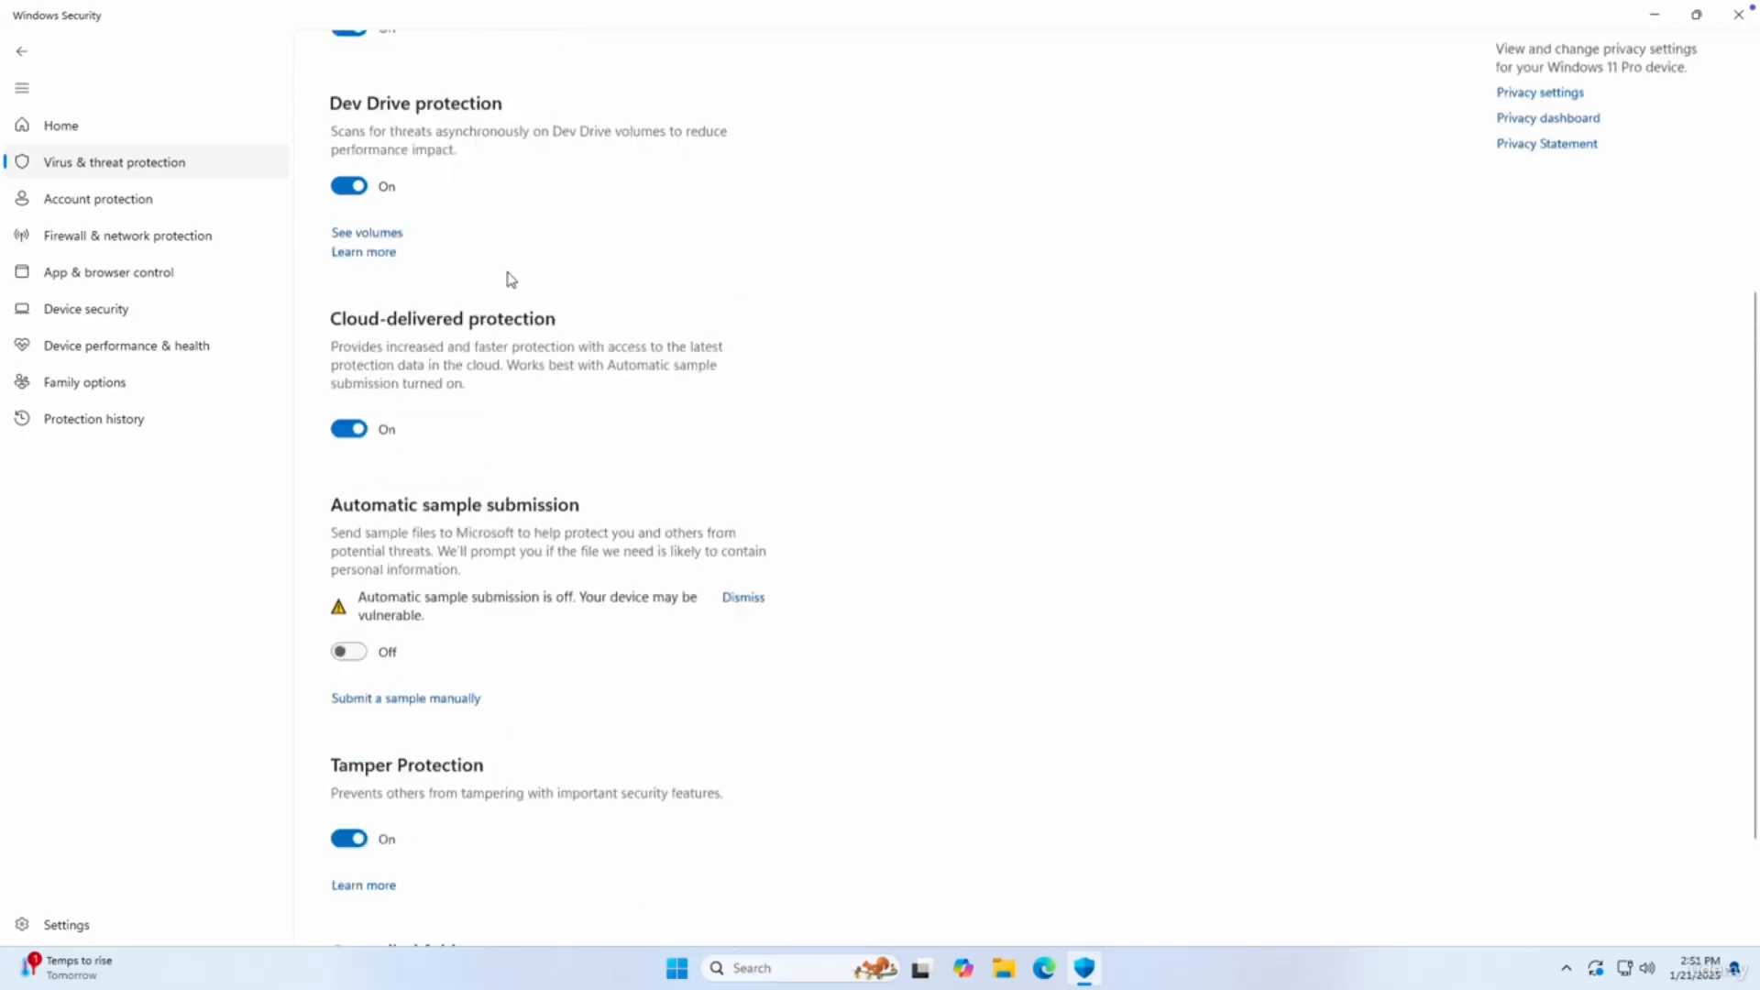
click(195, 162)
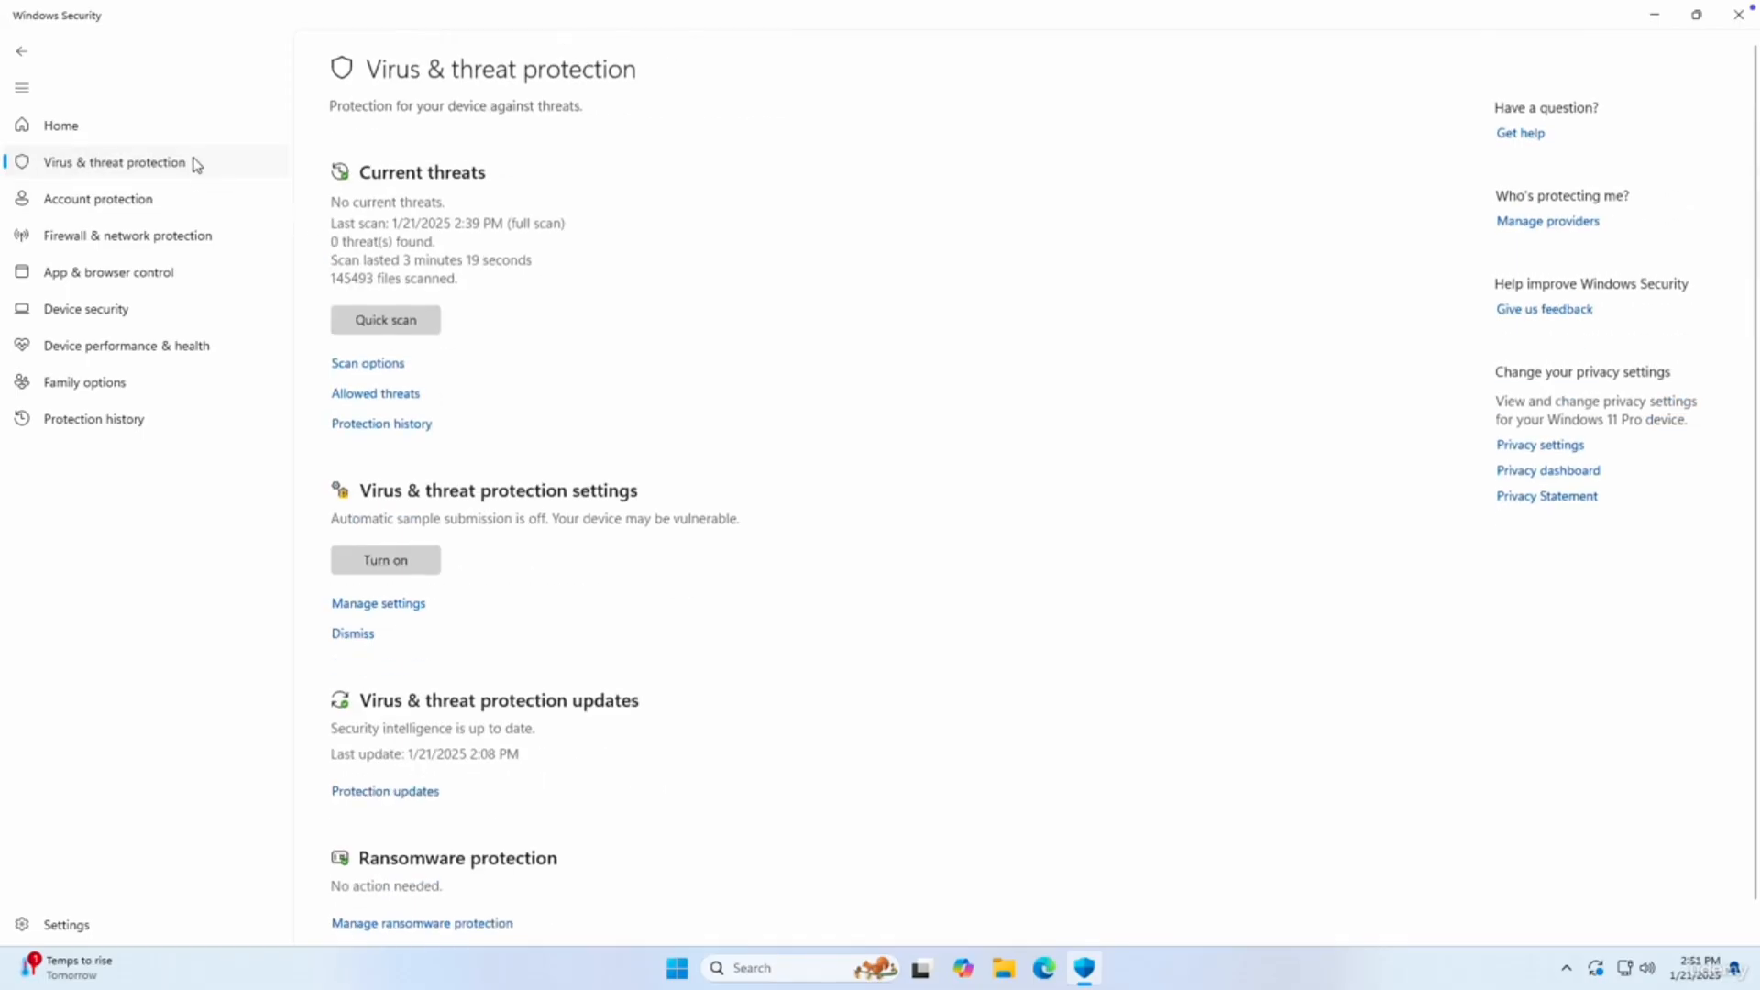
Turn on Automatic sample submission in the Virus & threat protection settings, approve the change, and return to the overview.
click(397, 605)
scroll(569, 573, down, 5)
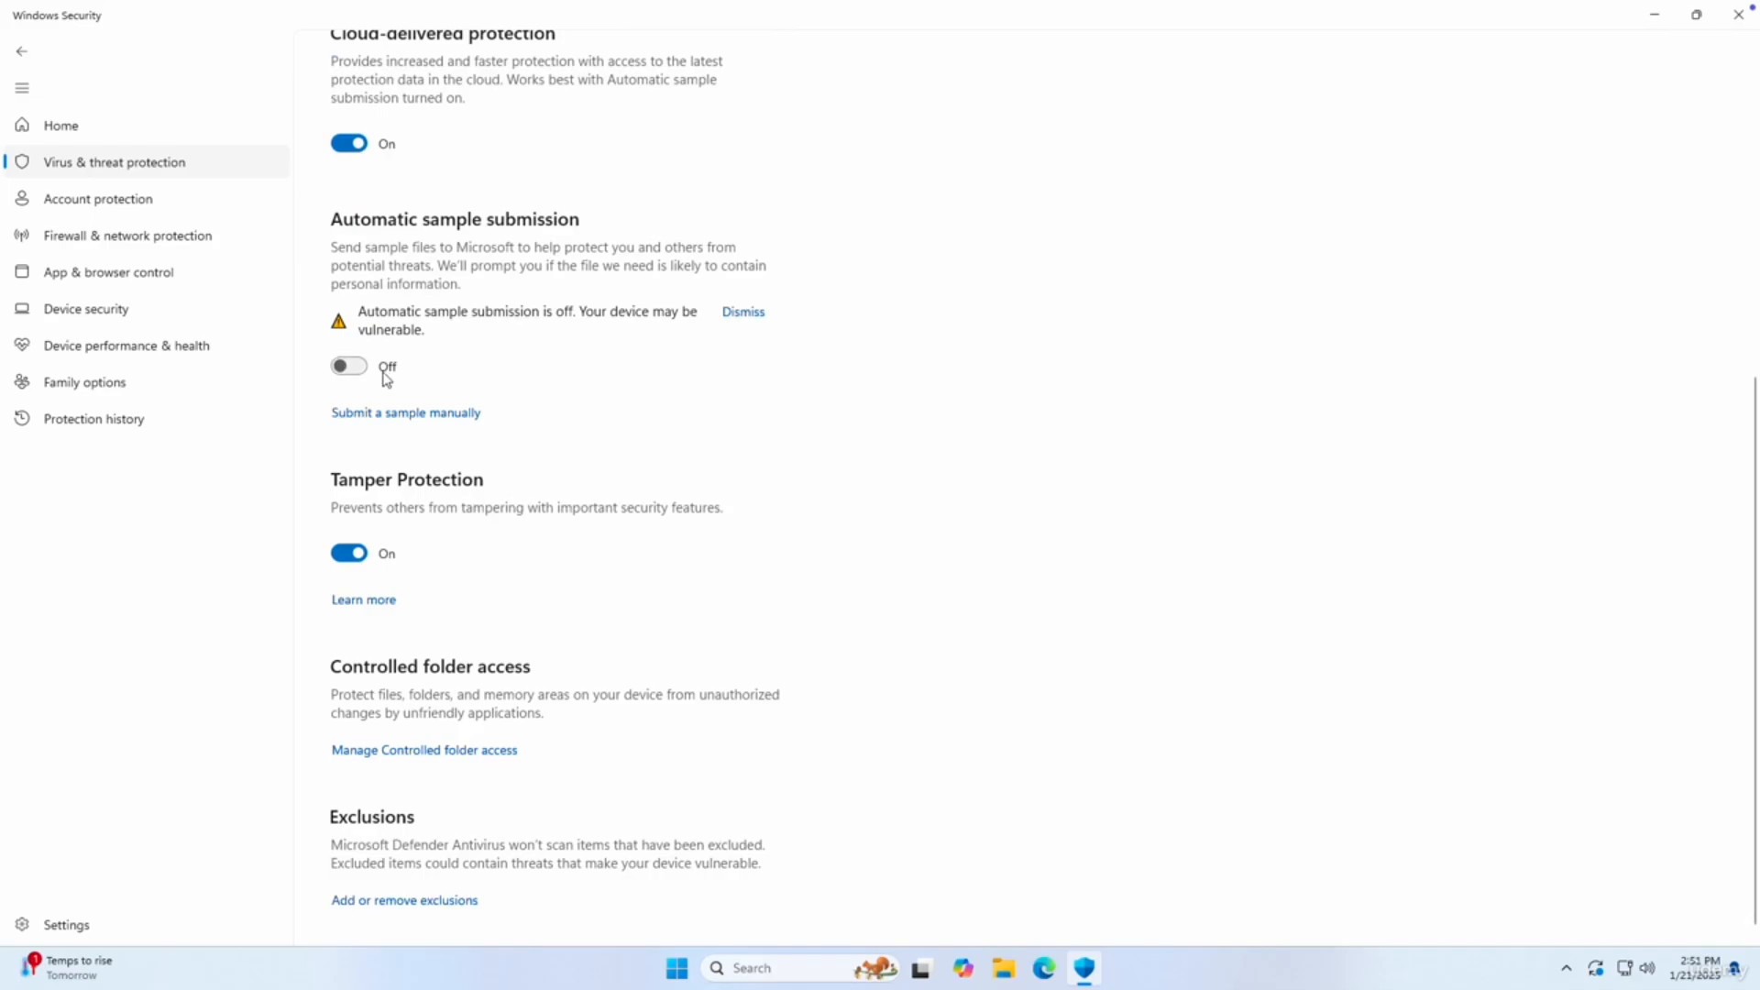
click(385, 368)
click(803, 640)
click(108, 165)
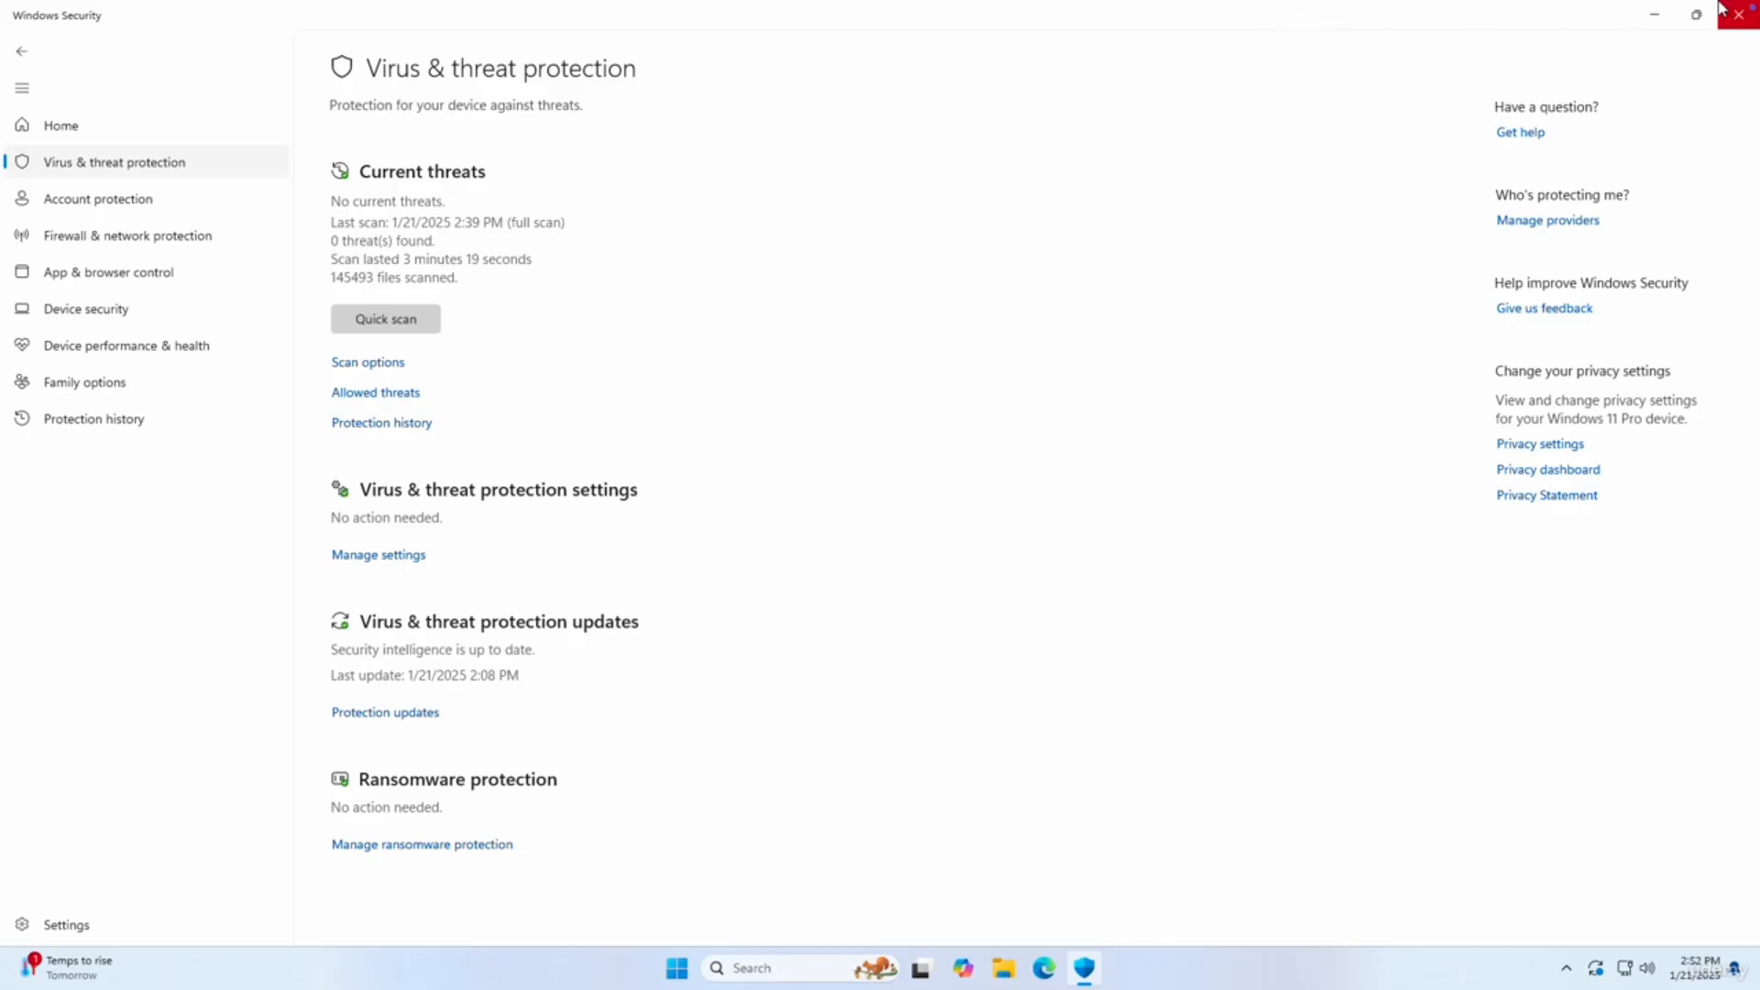
Switch to Microsoft Edge, search the web for "eicar test virus", and open EICAR's Download Anti Malware Testfile page.
click(1651, 13)
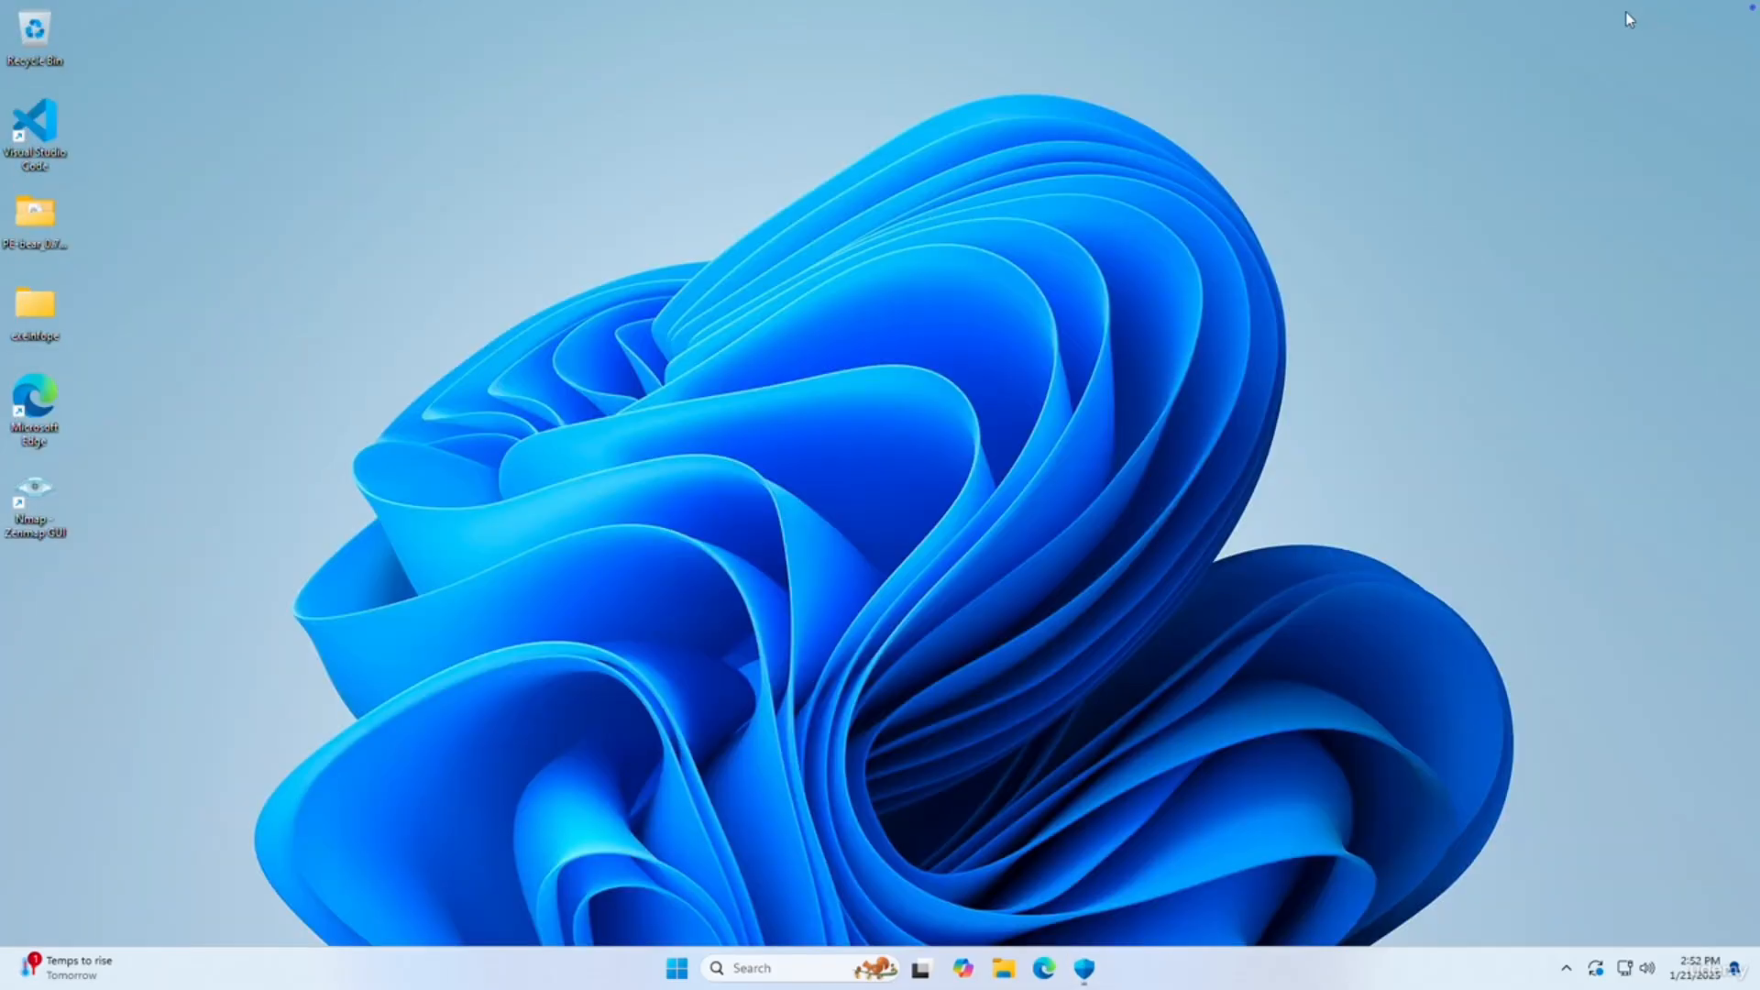
click(1042, 970)
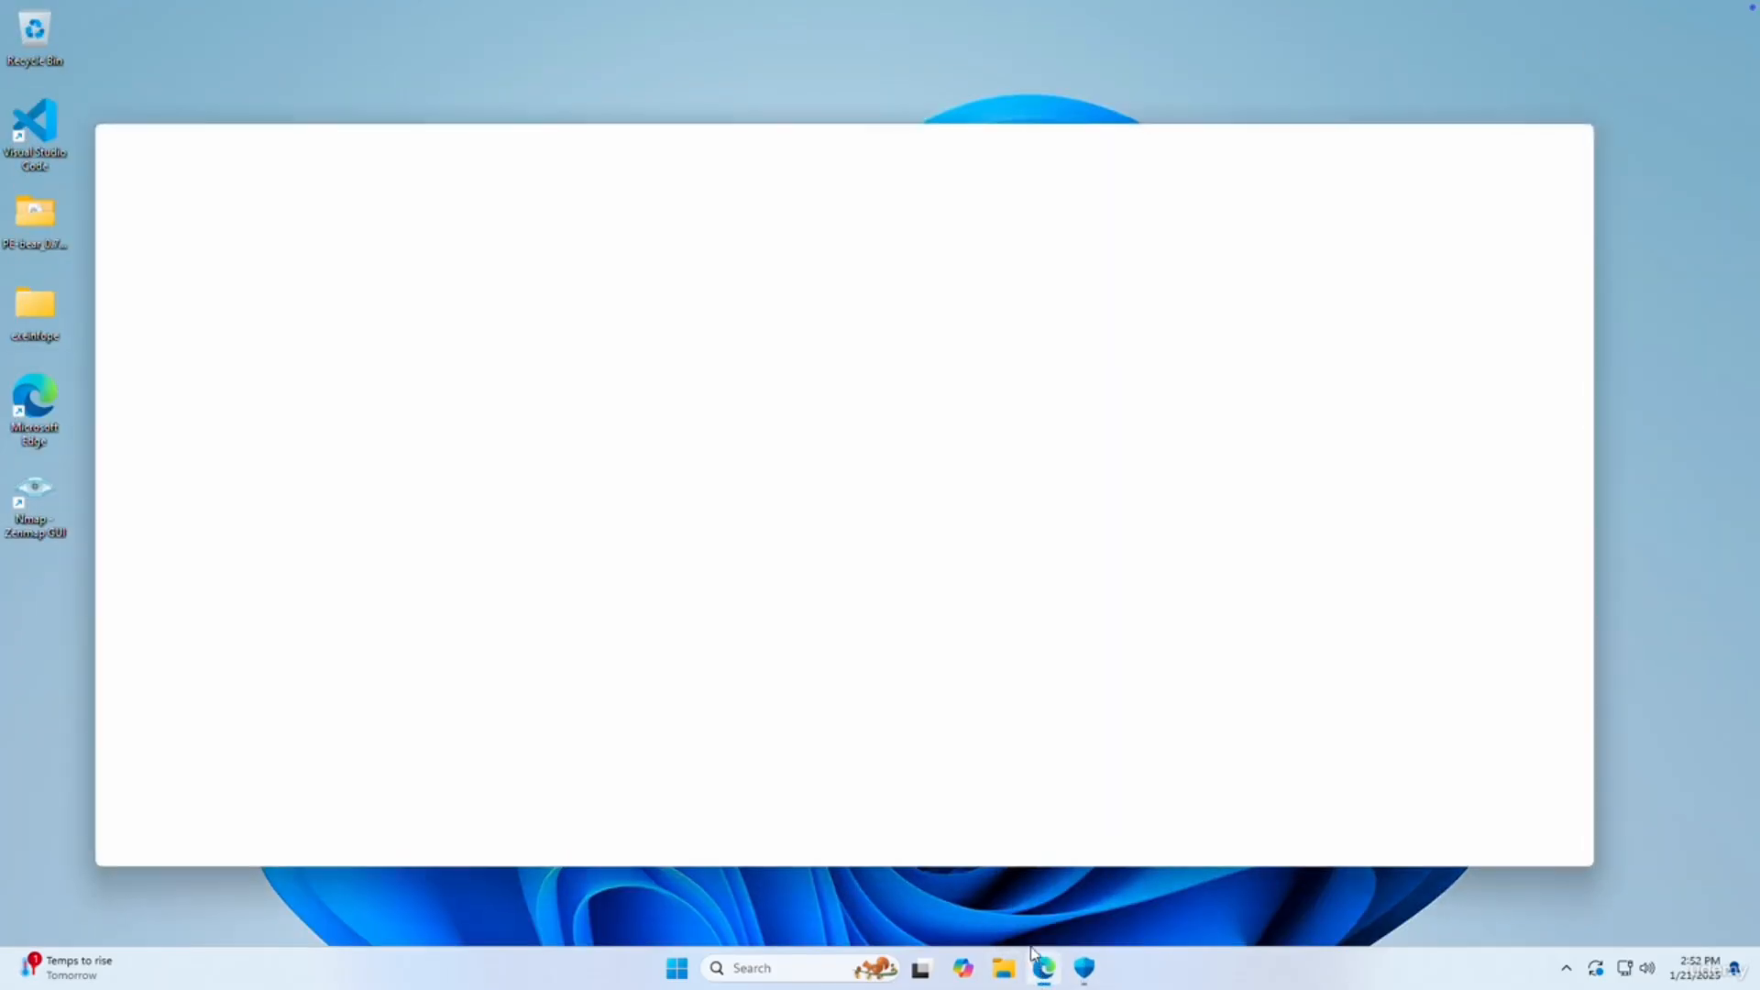
text(eicar test virus)
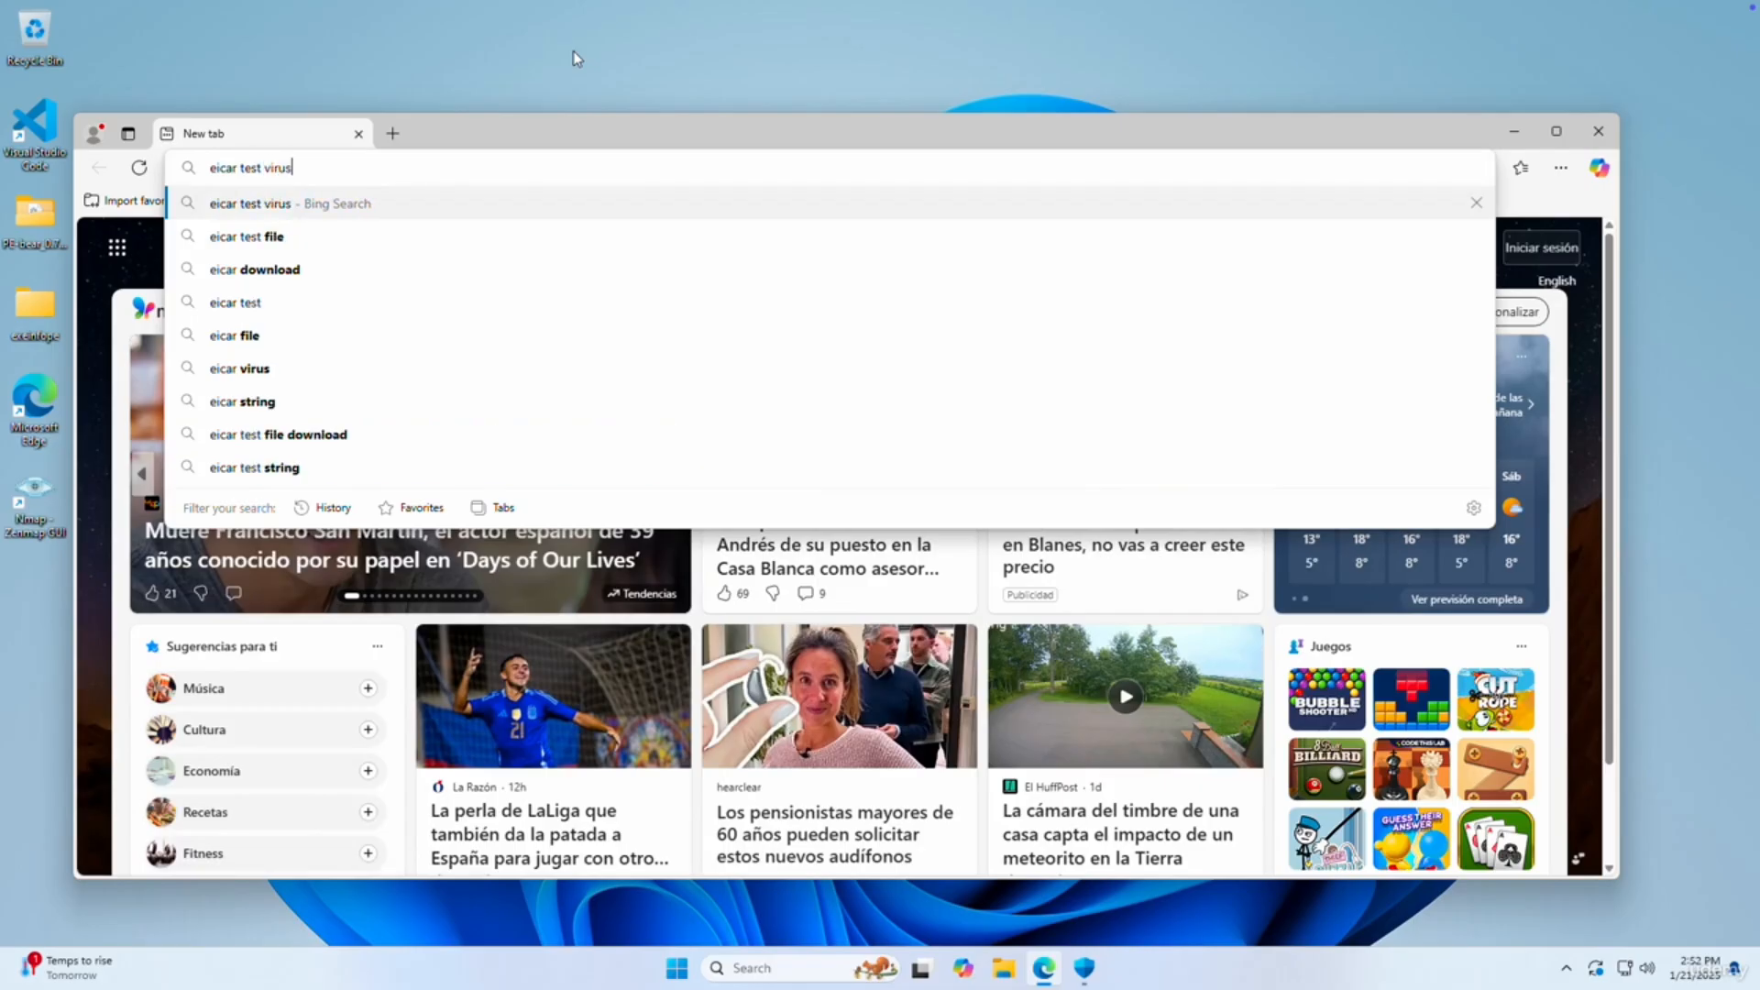
key(Return)
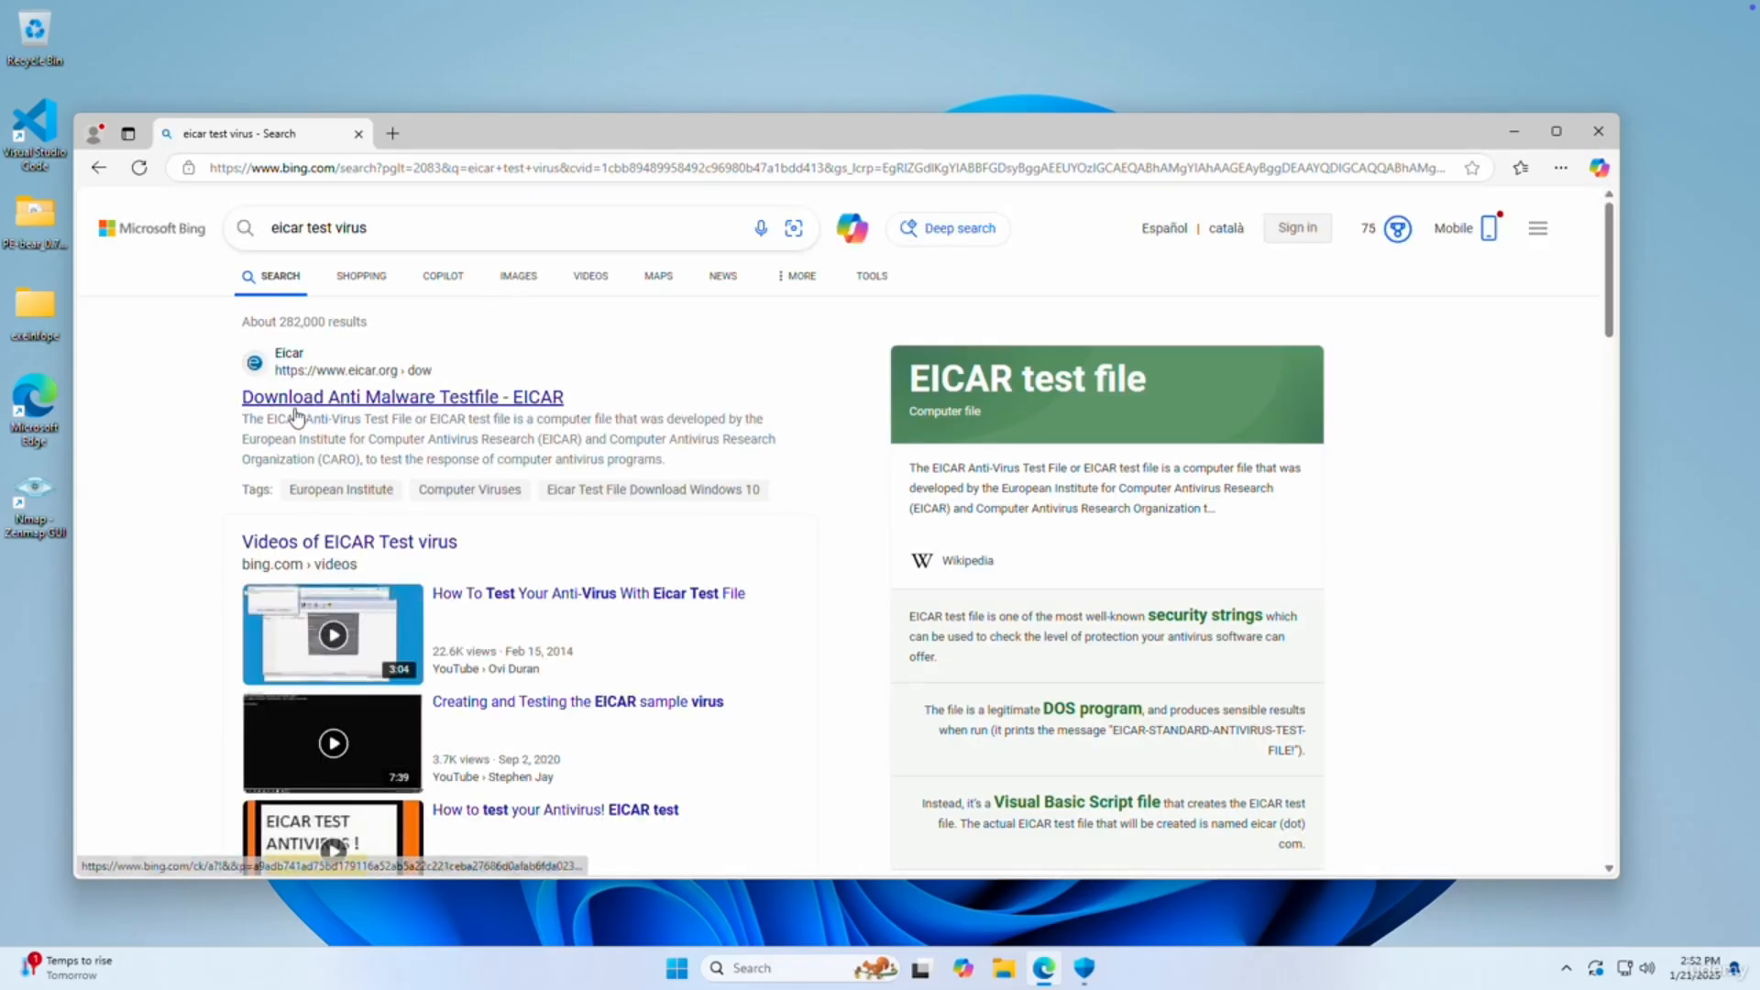
click(396, 403)
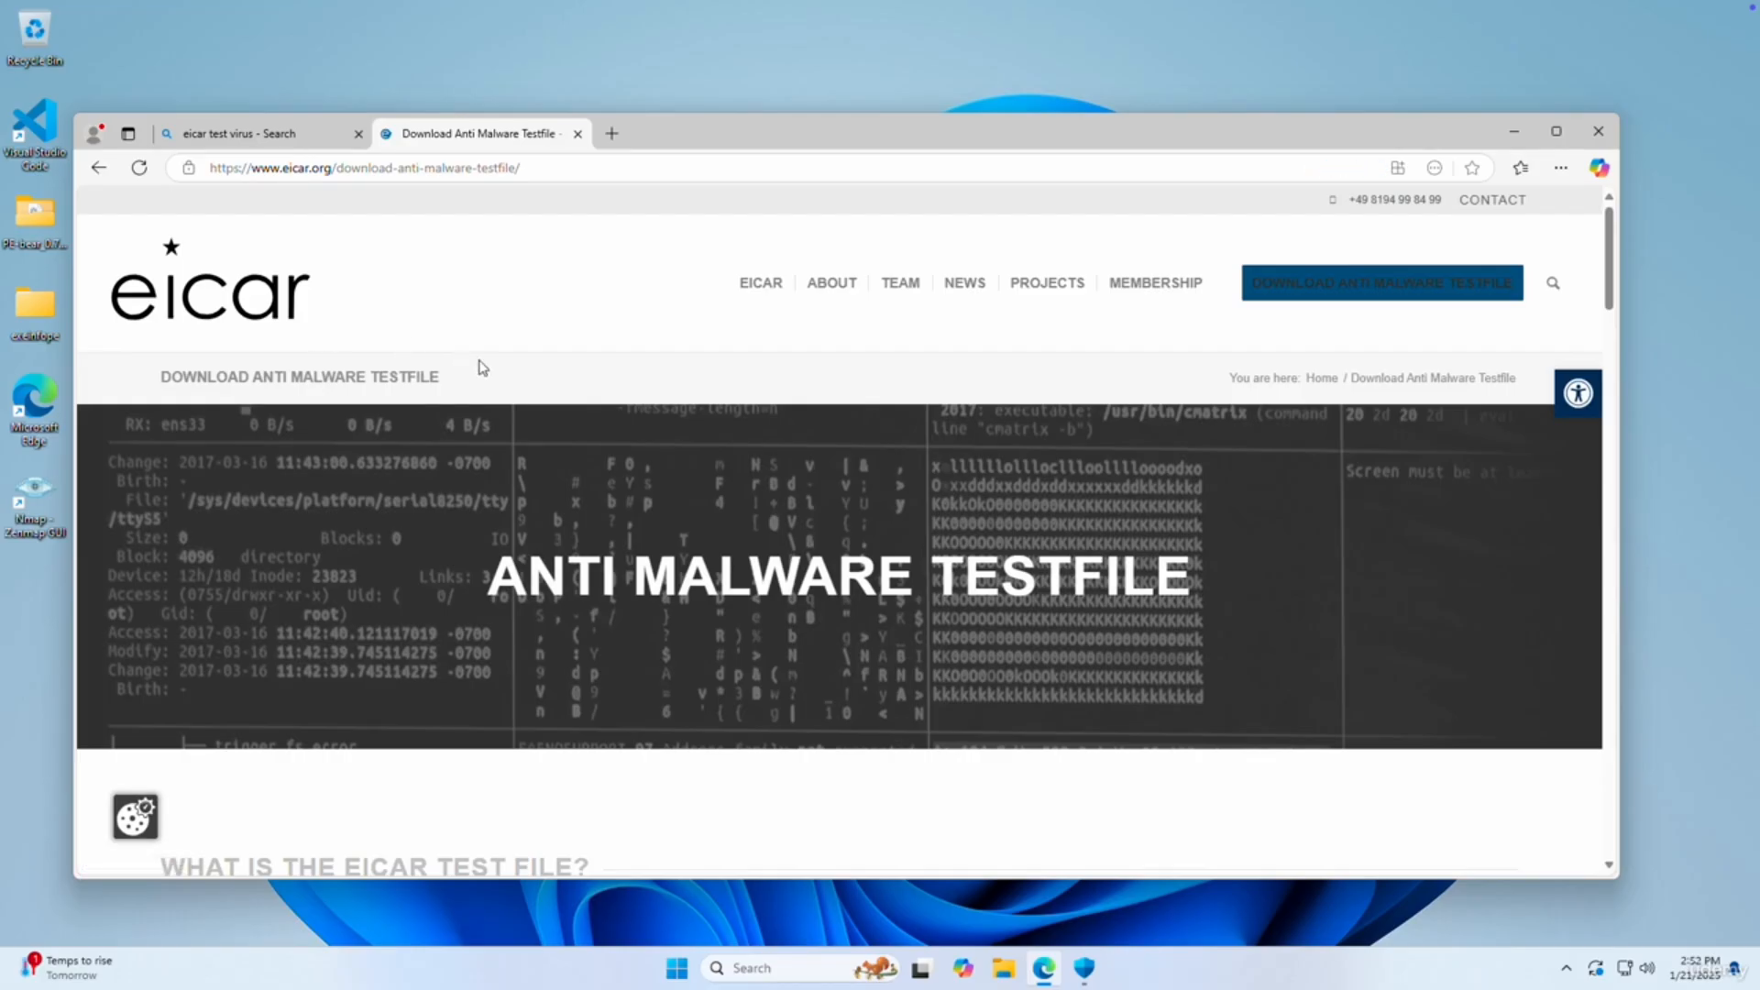
Download the EICAR.TXT test file from the page's download area, saving it as eicar.com in the Downloads folder.
scroll(483, 367, down, 12)
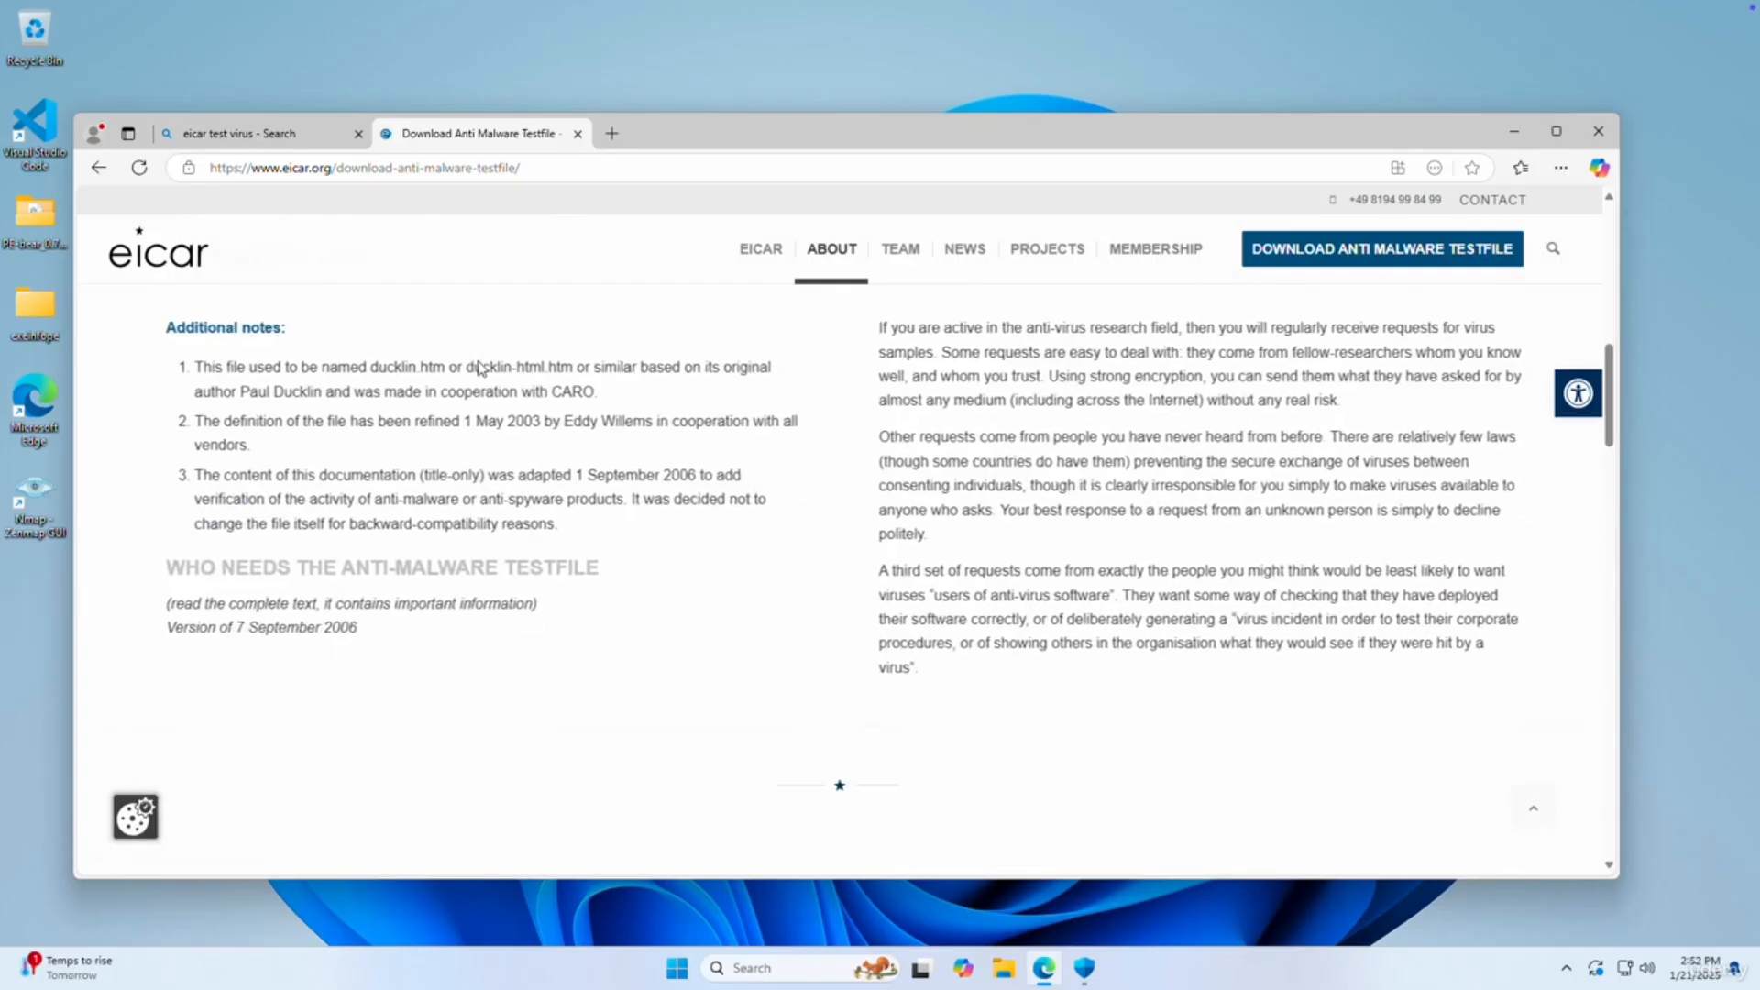
scroll(581, 422, down, 10)
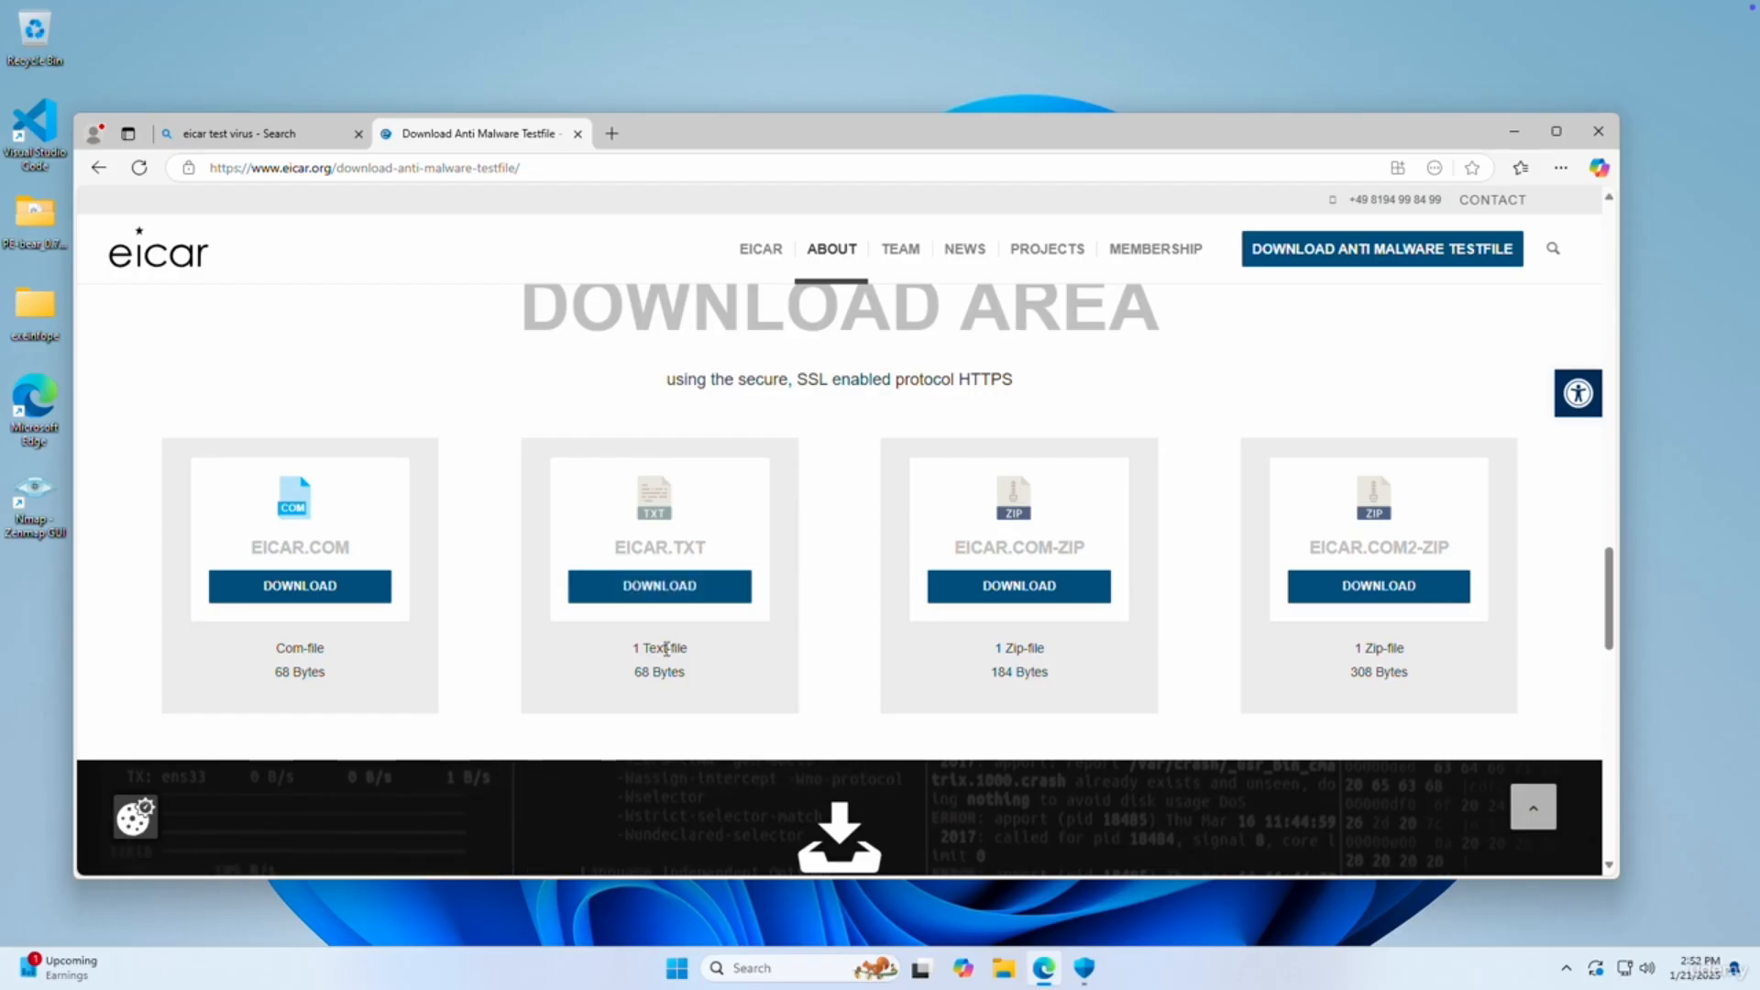
right_click(672, 591)
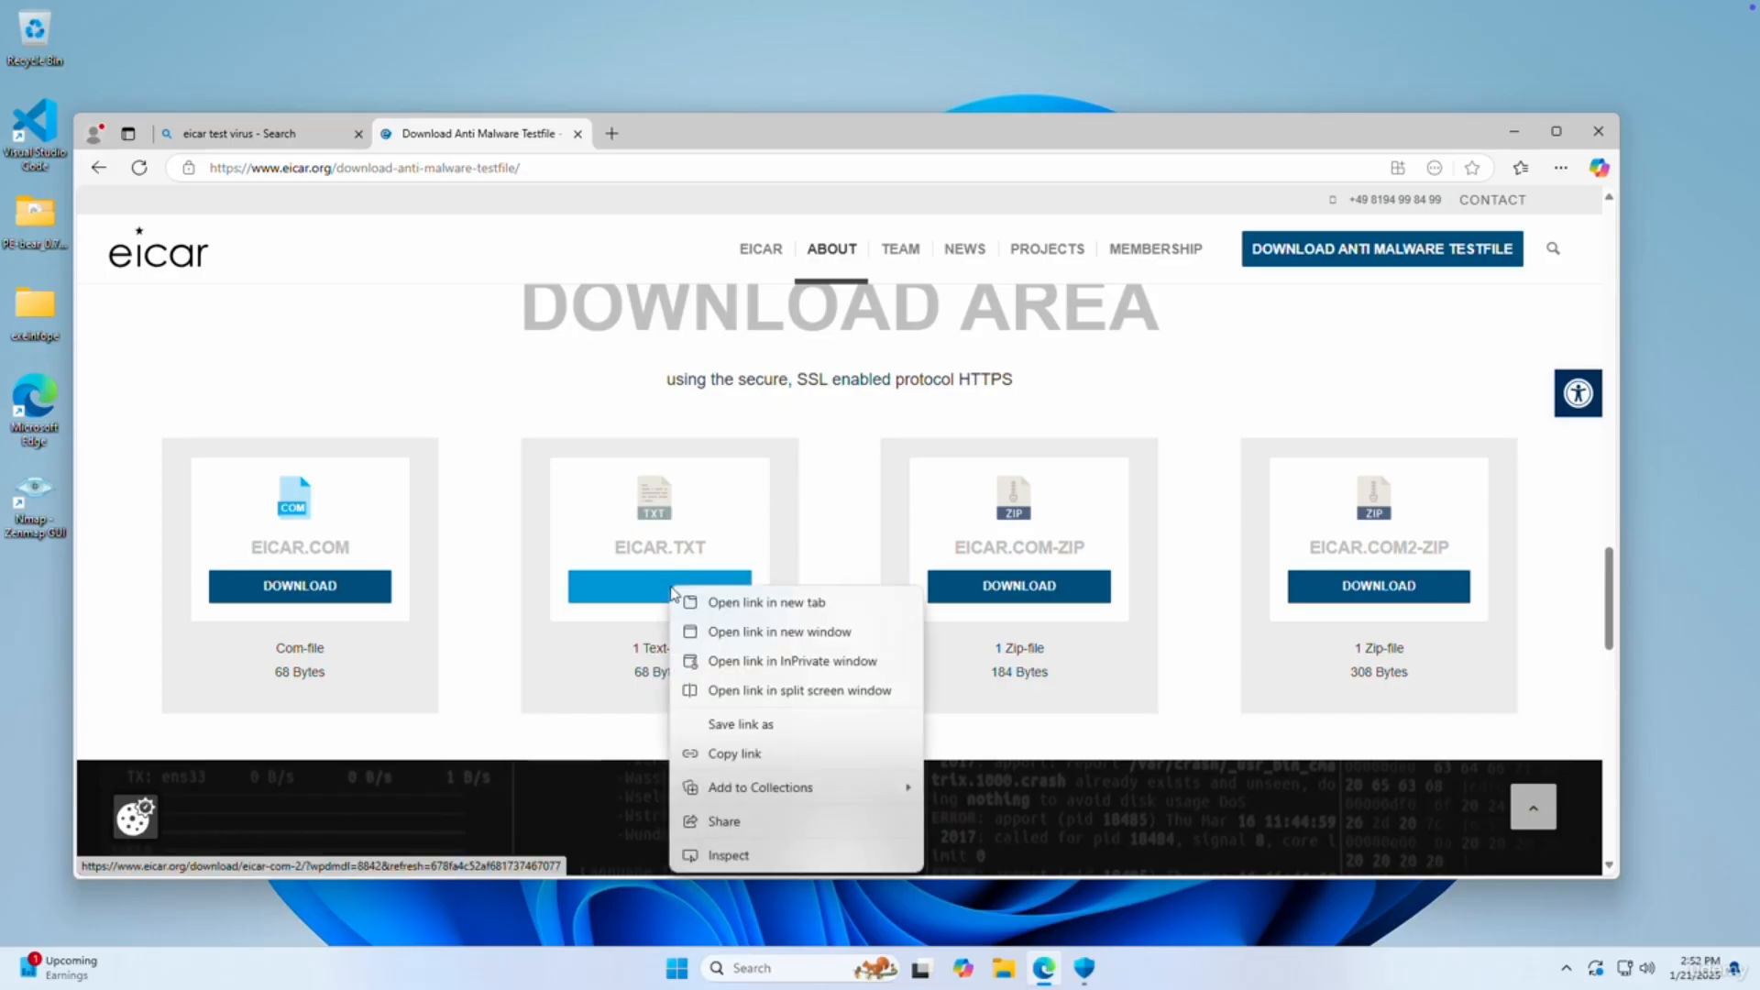
click(751, 726)
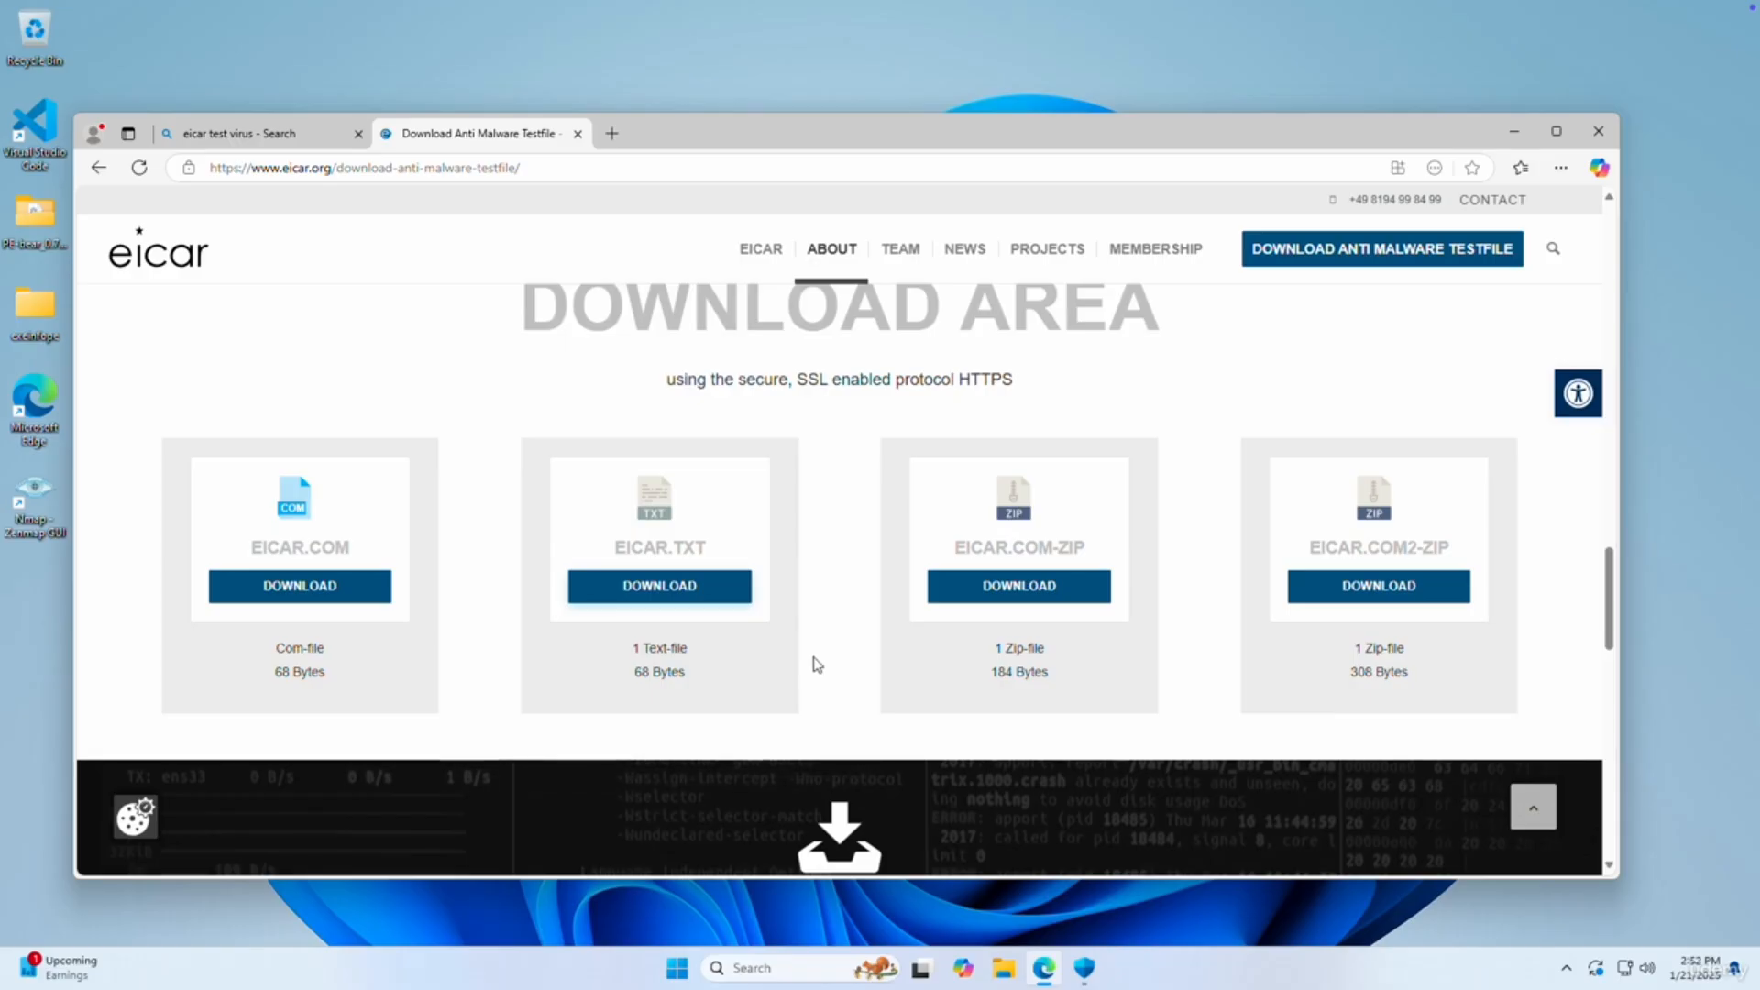
click(647, 593)
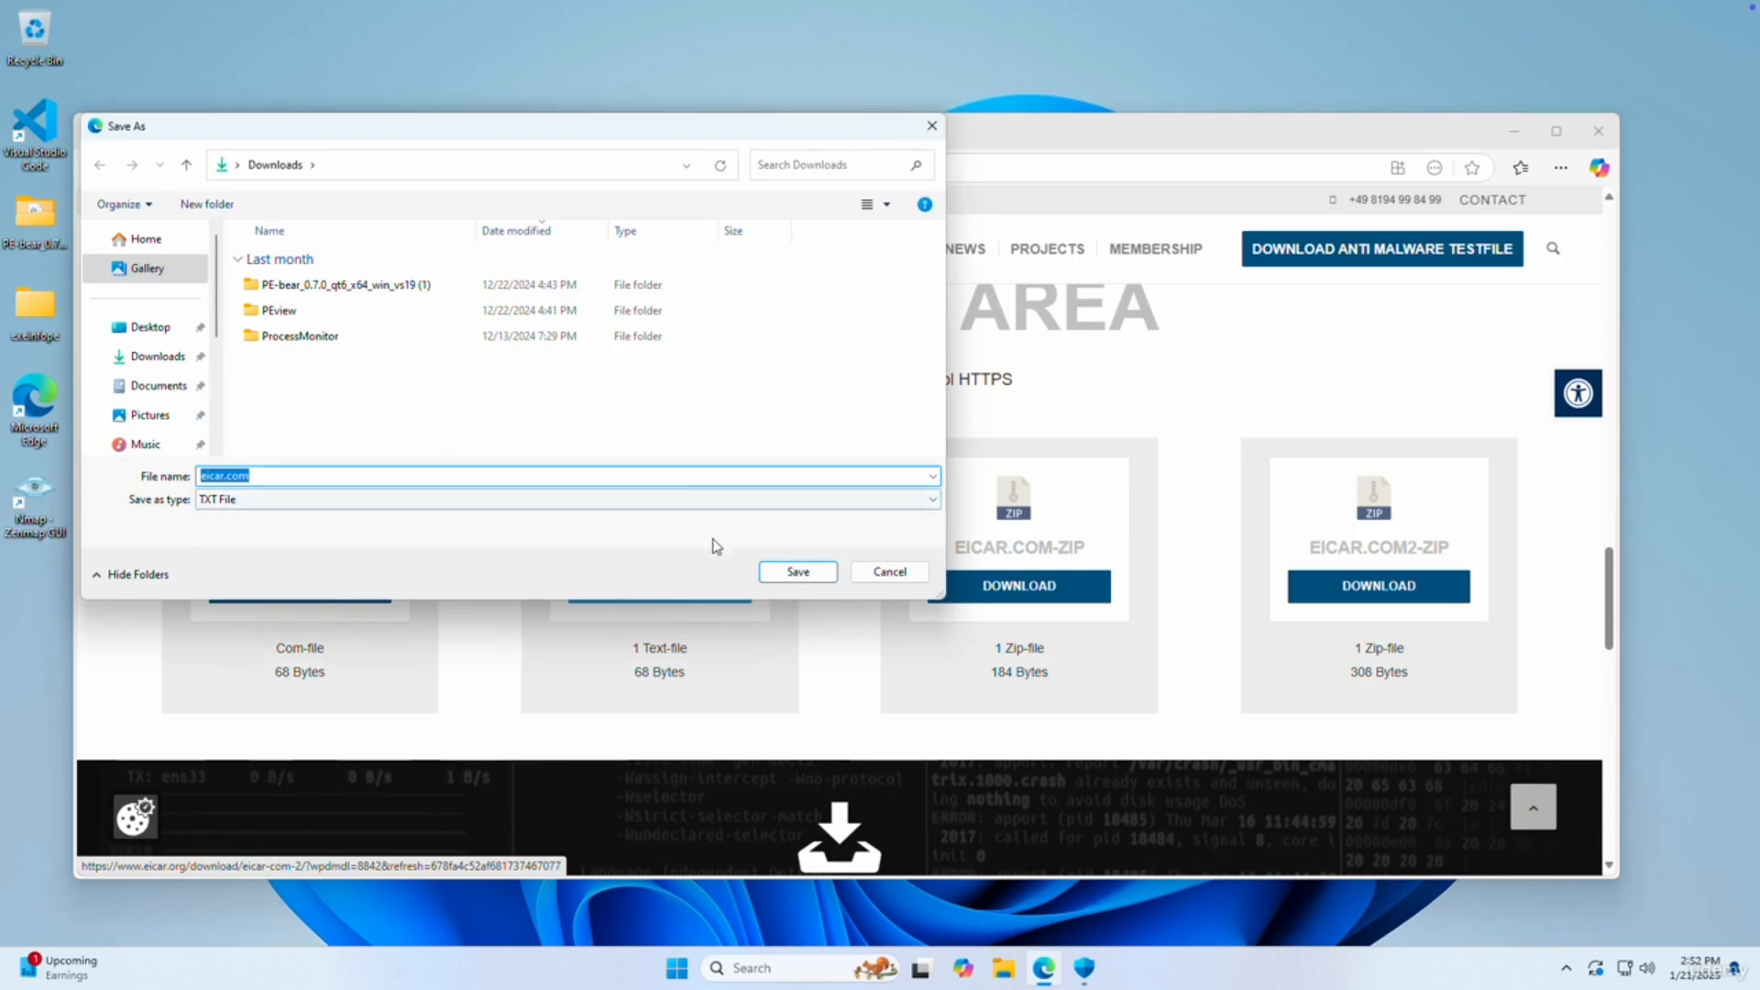
click(795, 571)
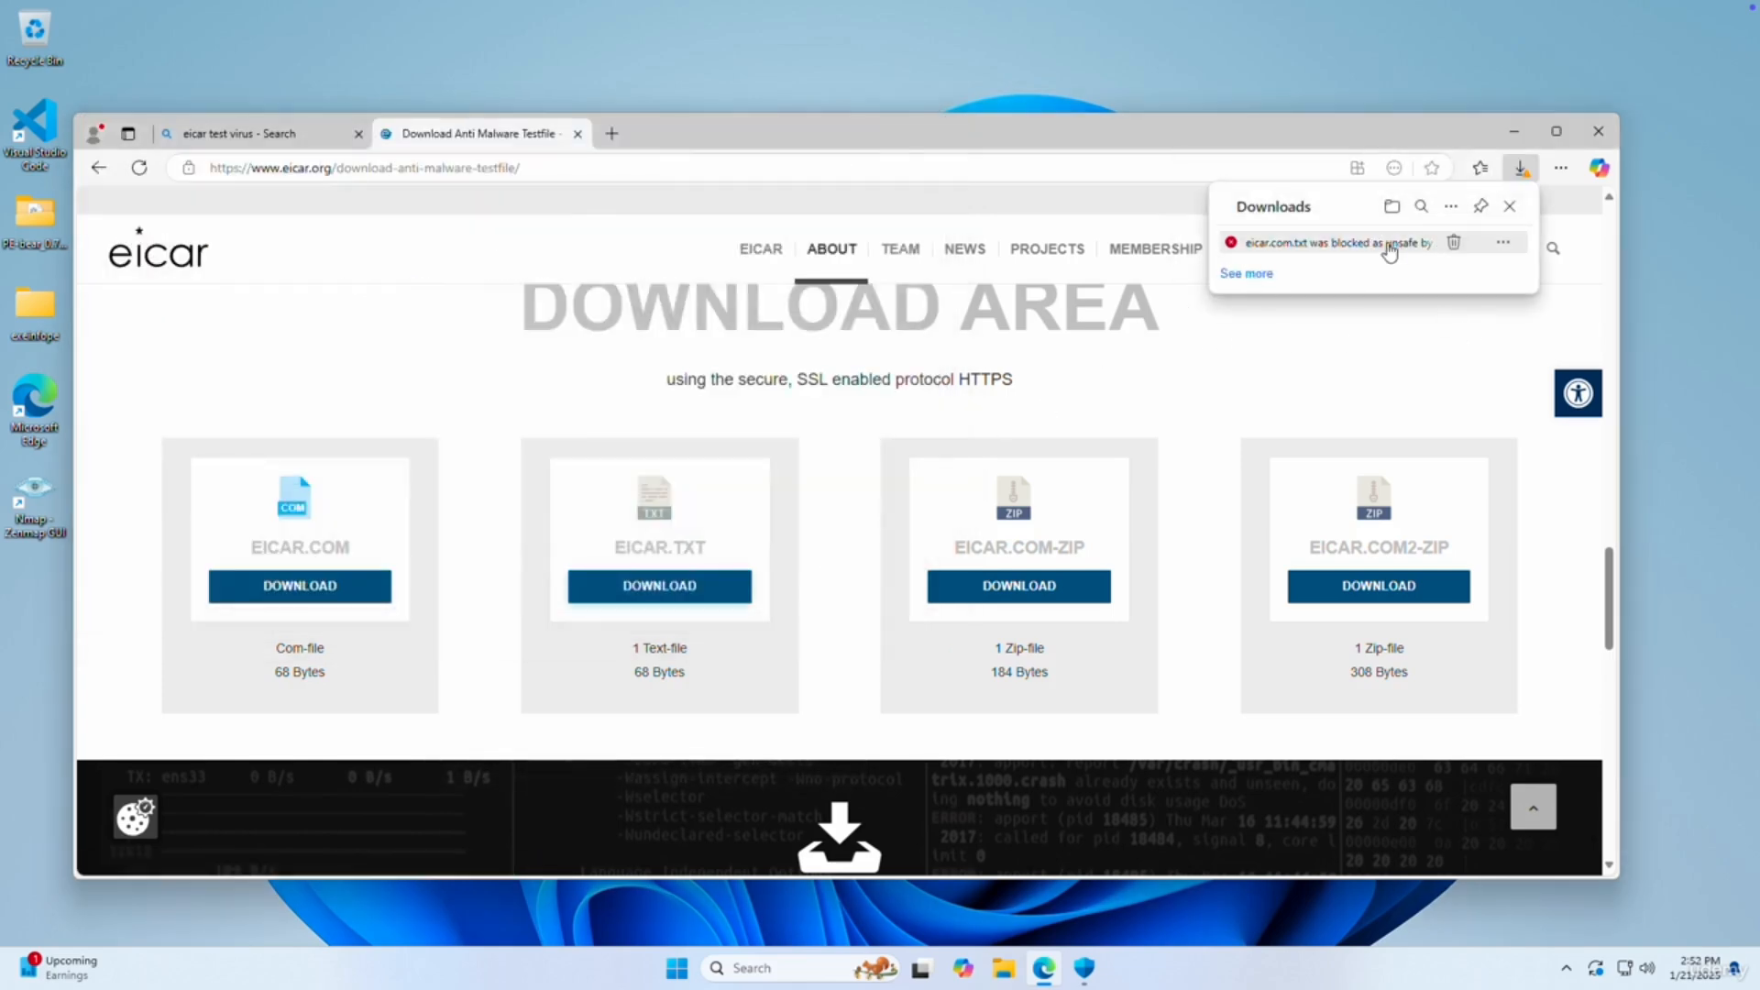
Choose to keep the blocked eicar.com.txt download anyway, view the Windows Security threat notification's details, and minimize the window.
mouse_move(1285, 253)
click(1515, 244)
click(1471, 298)
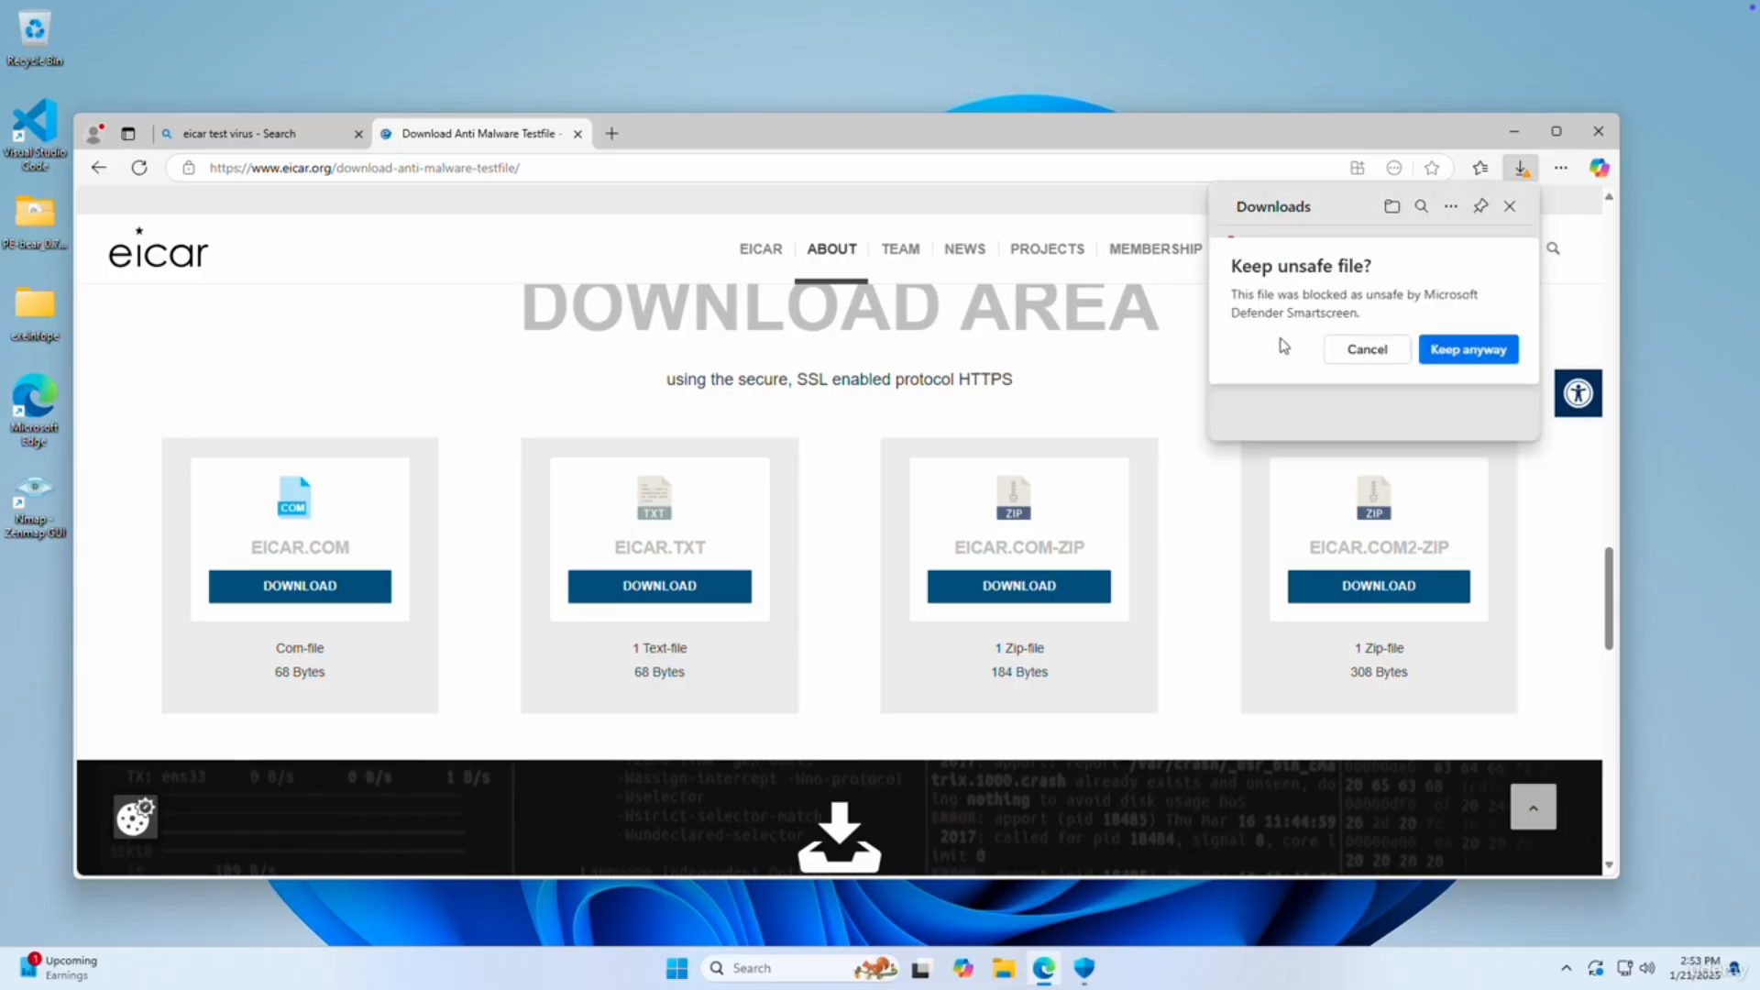
click(1451, 345)
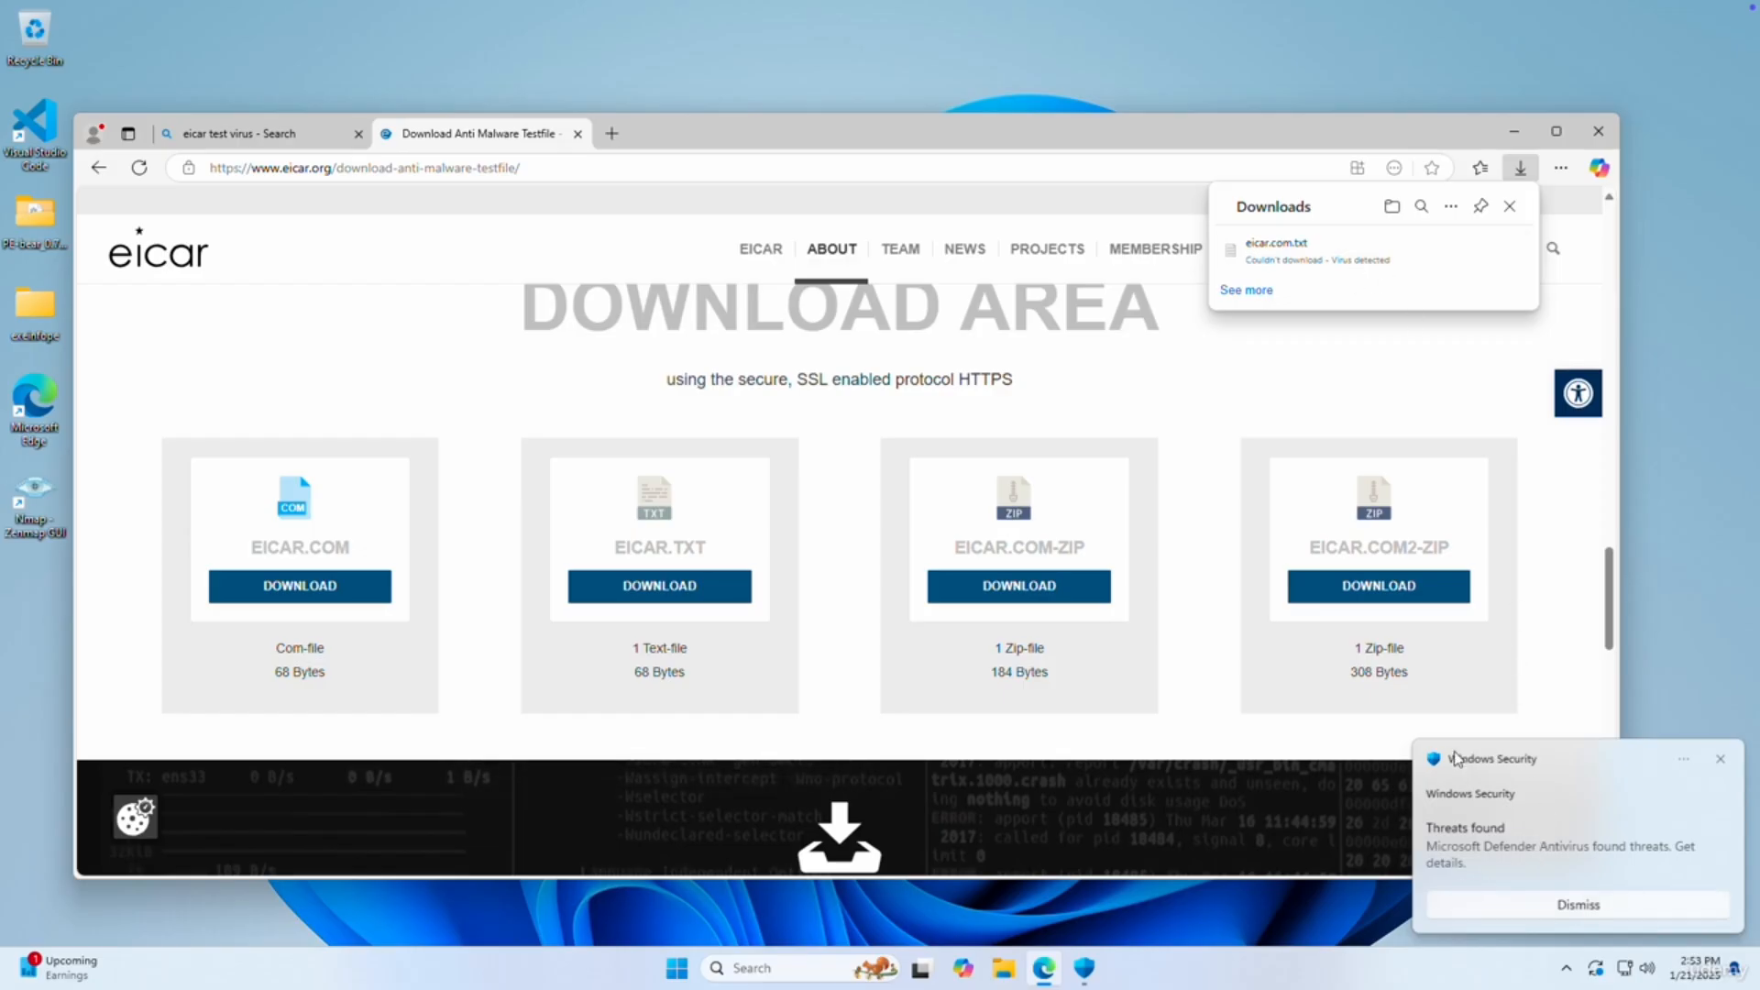
click(1499, 843)
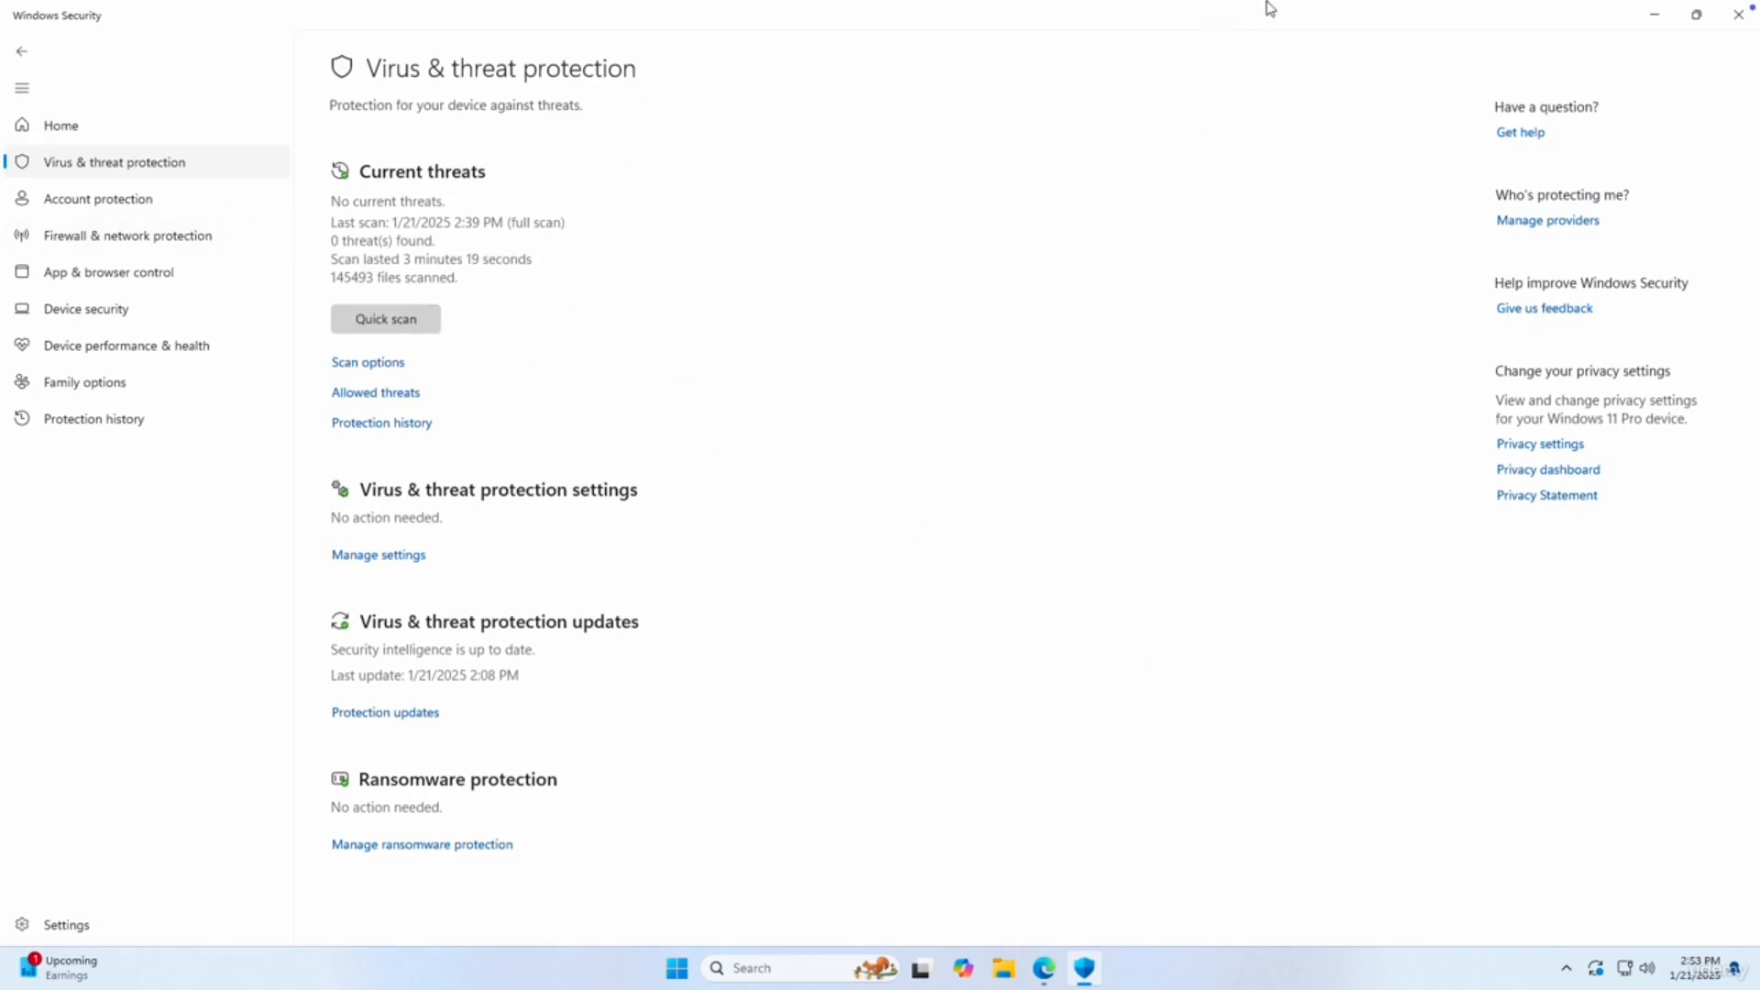
click(1656, 11)
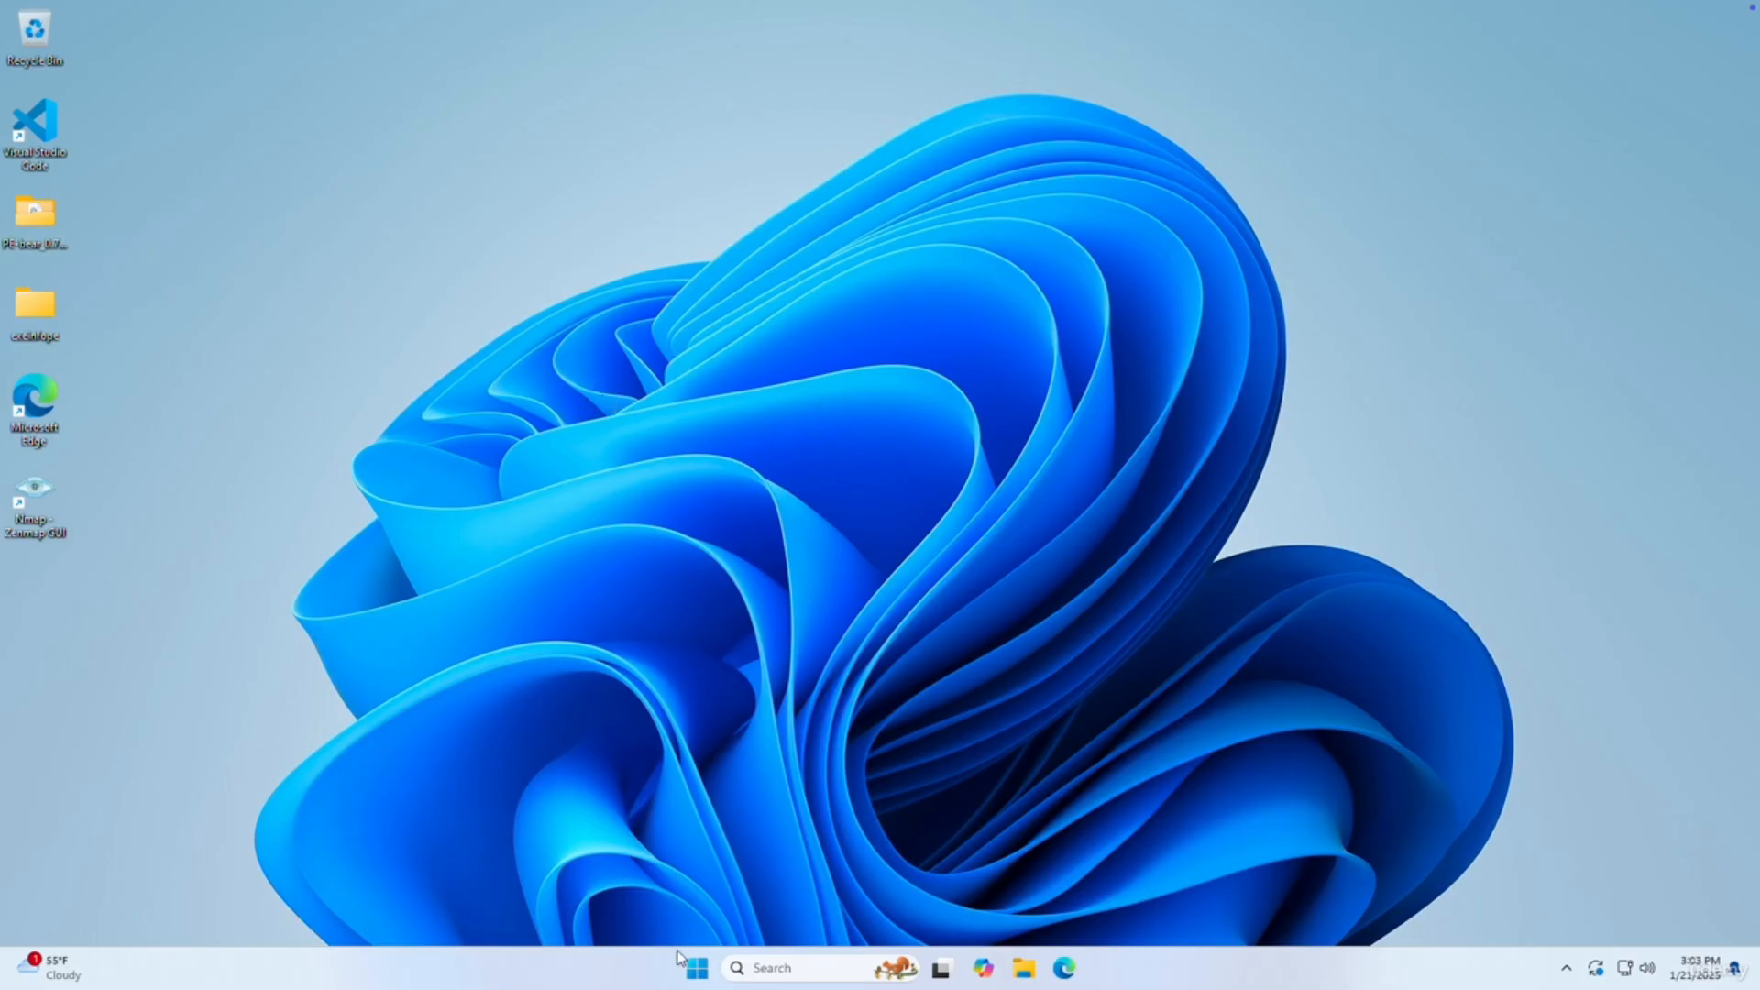
Launch Windows Security from the desktop by searching for "windwos" and open the Virus & threat protection page.
click(694, 971)
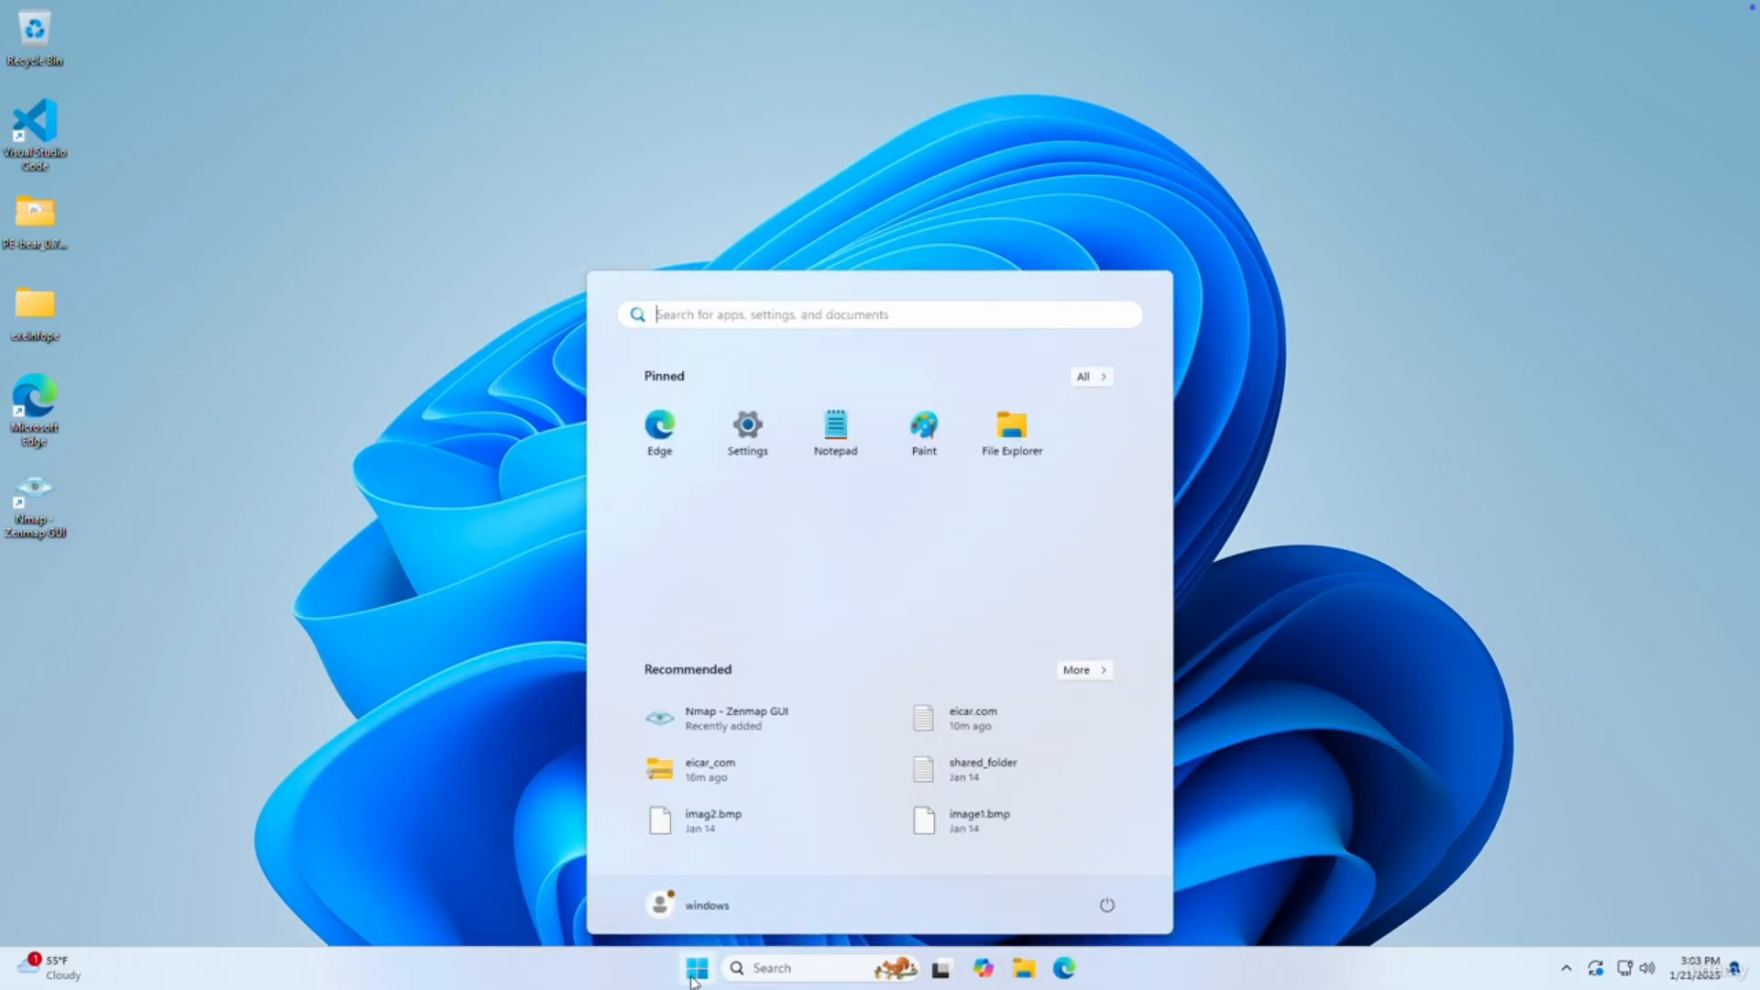
text(windwos)
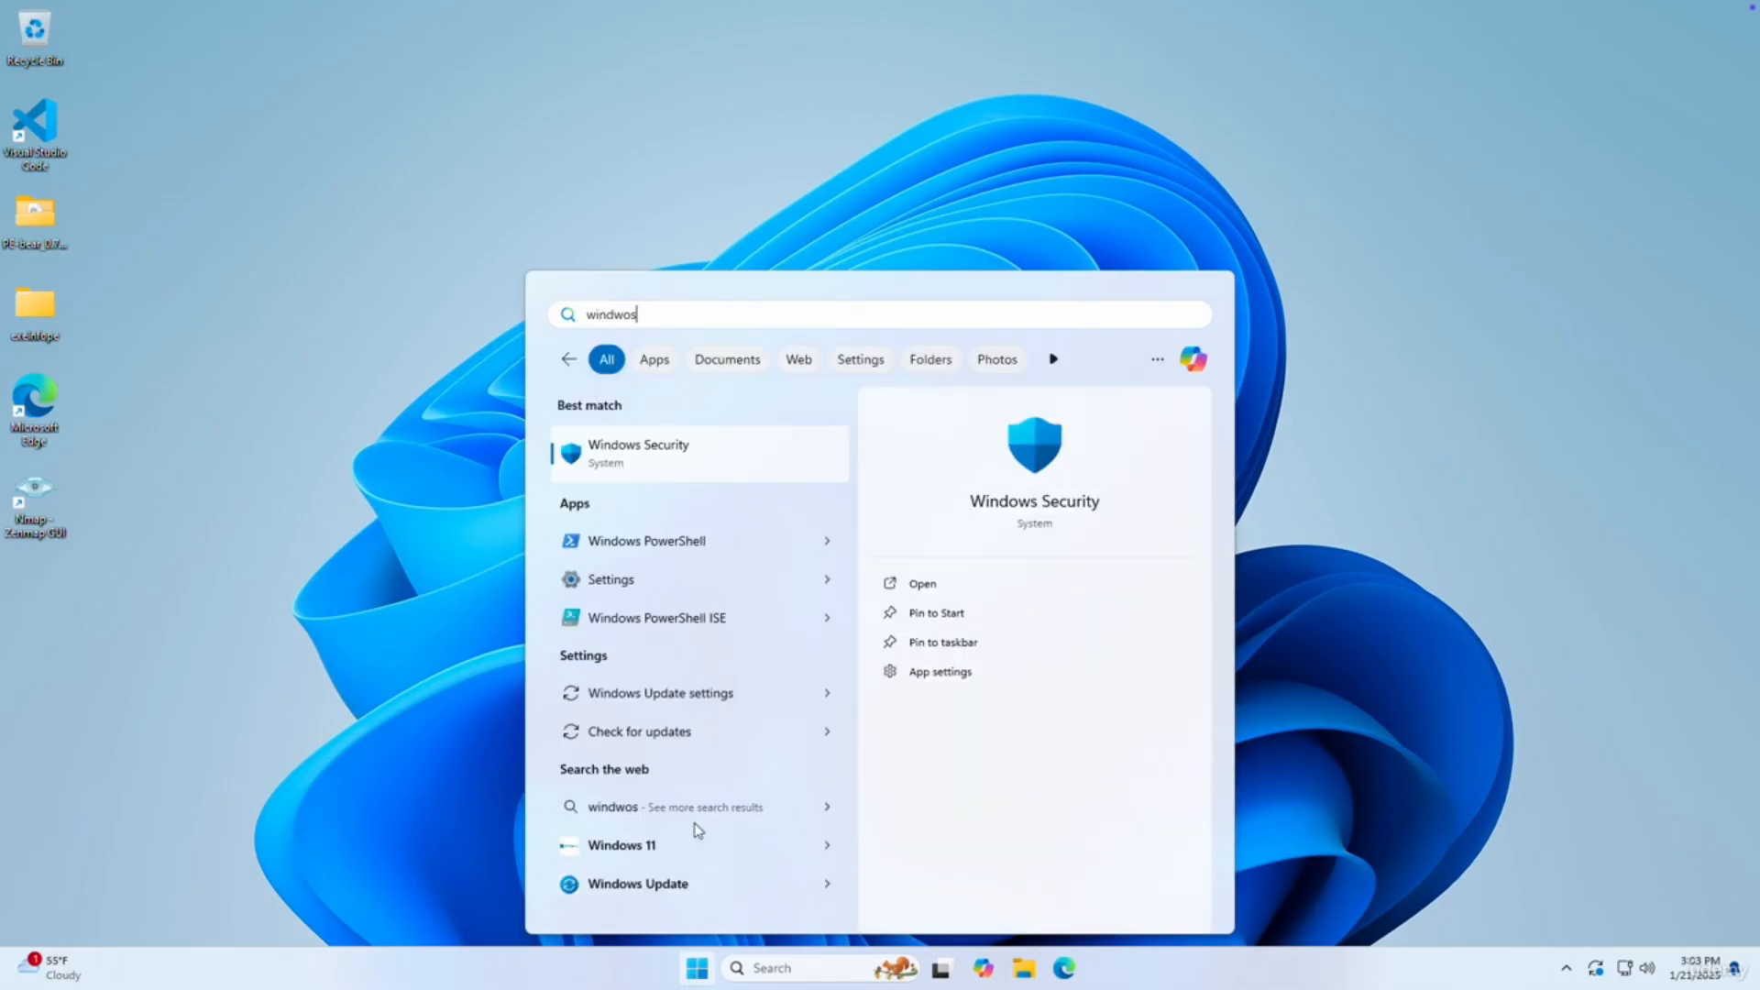
click(724, 461)
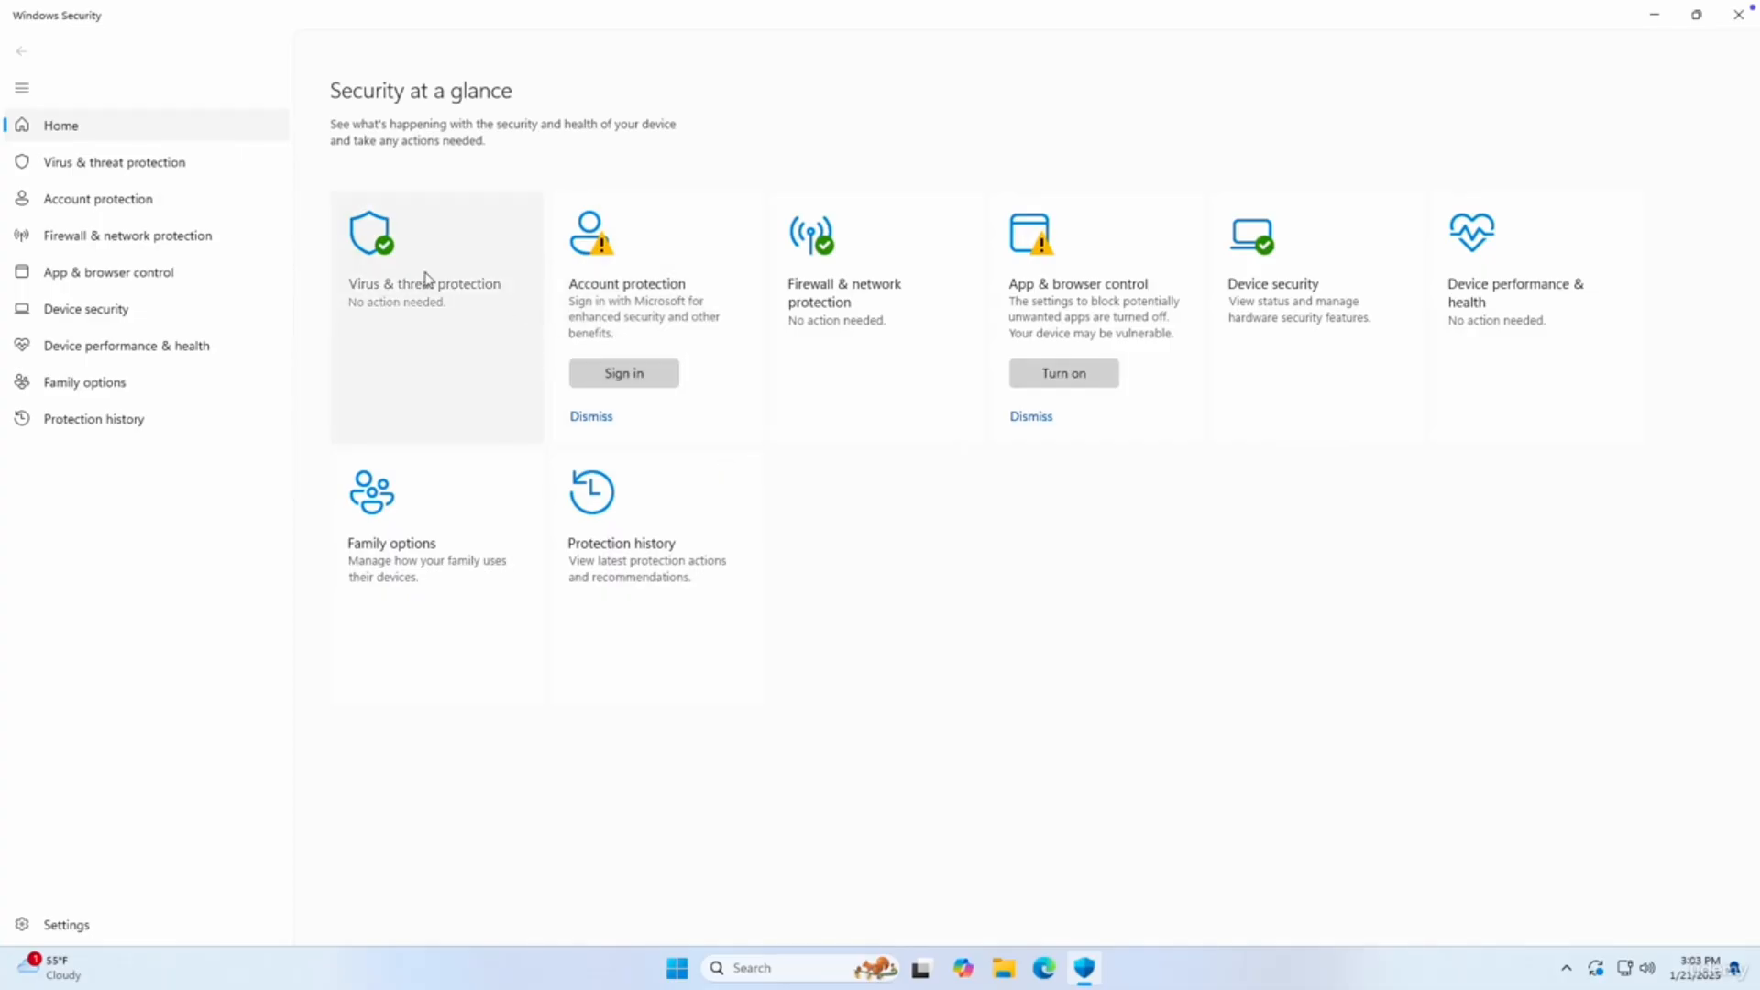
click(209, 168)
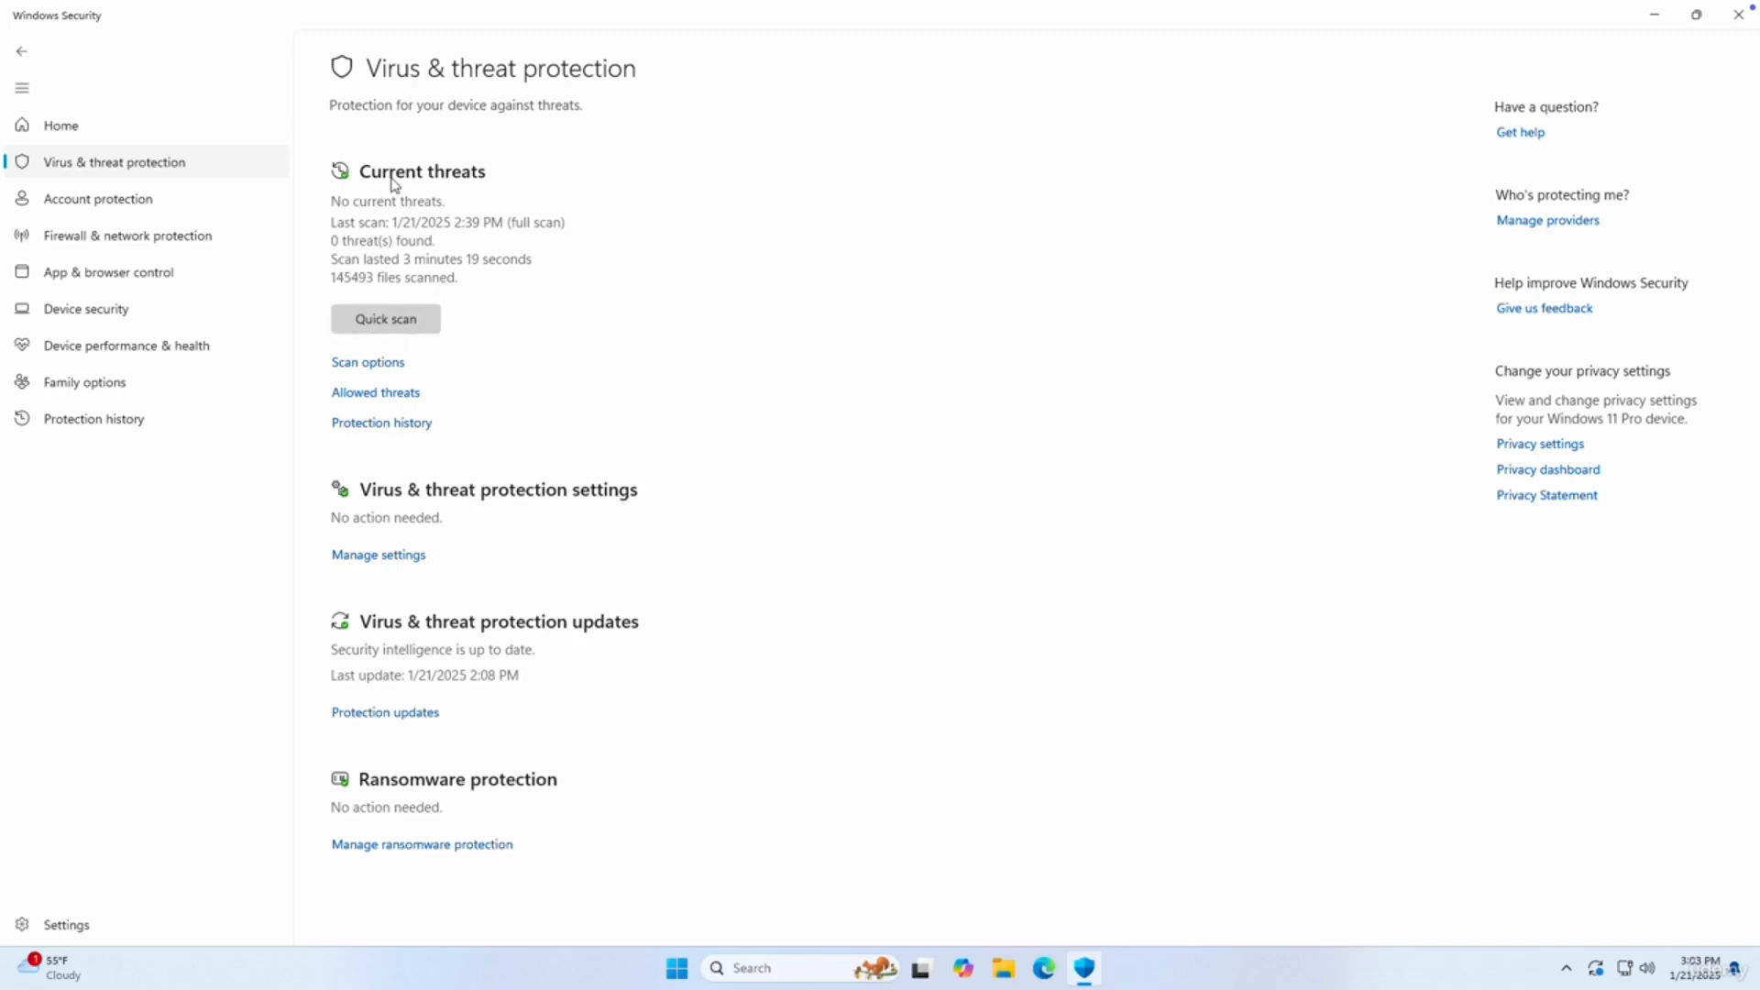
Examine the Microsoft Defender Antivirus (offline scan) choice in Scan options and the system's quick settings, and reselect Quick scan.
click(384, 366)
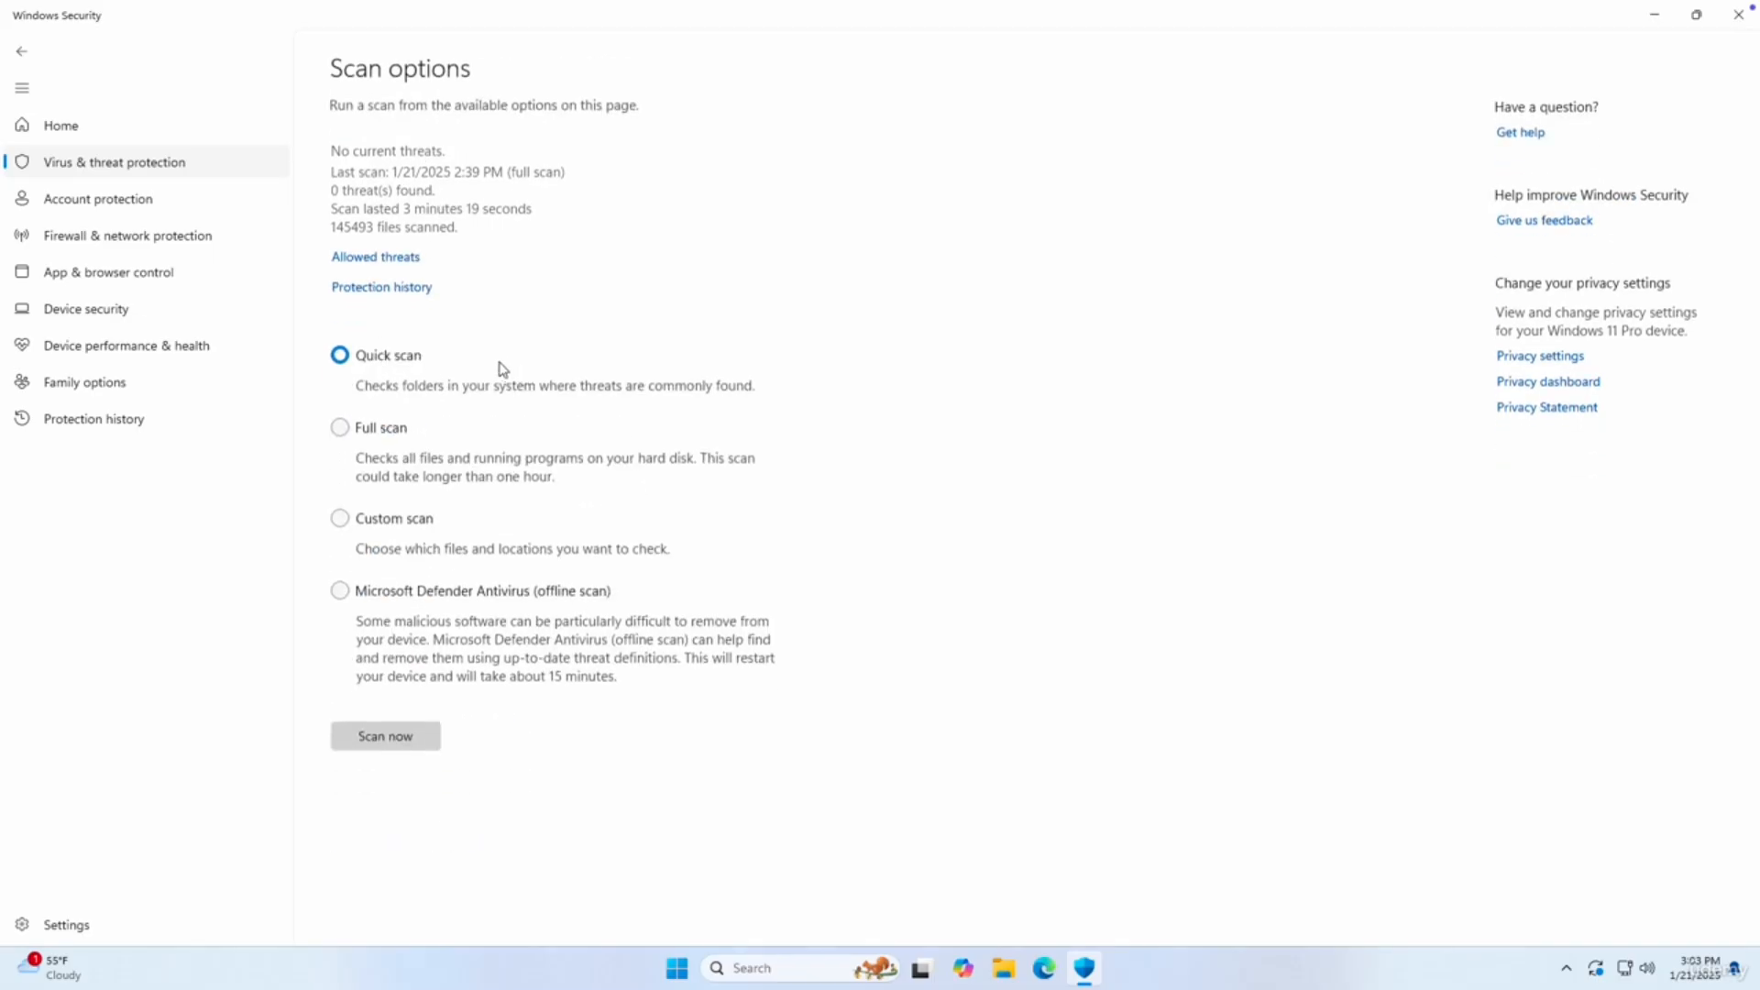
click(370, 596)
click(1622, 967)
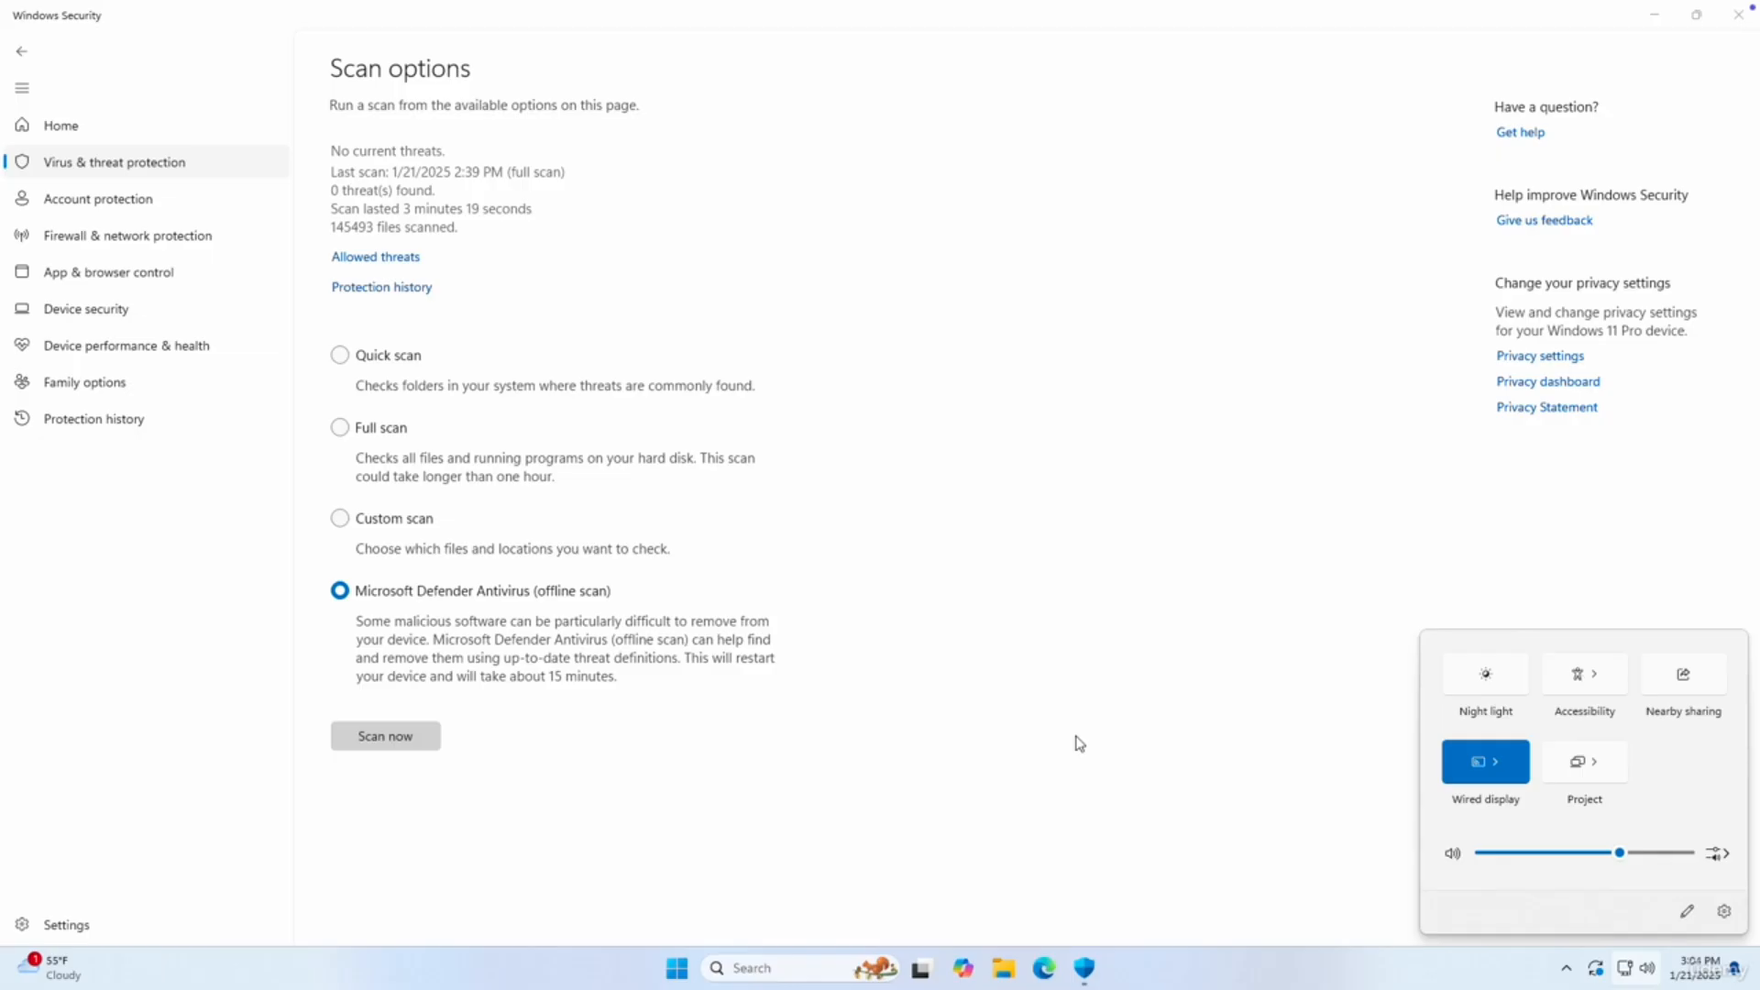
click(694, 719)
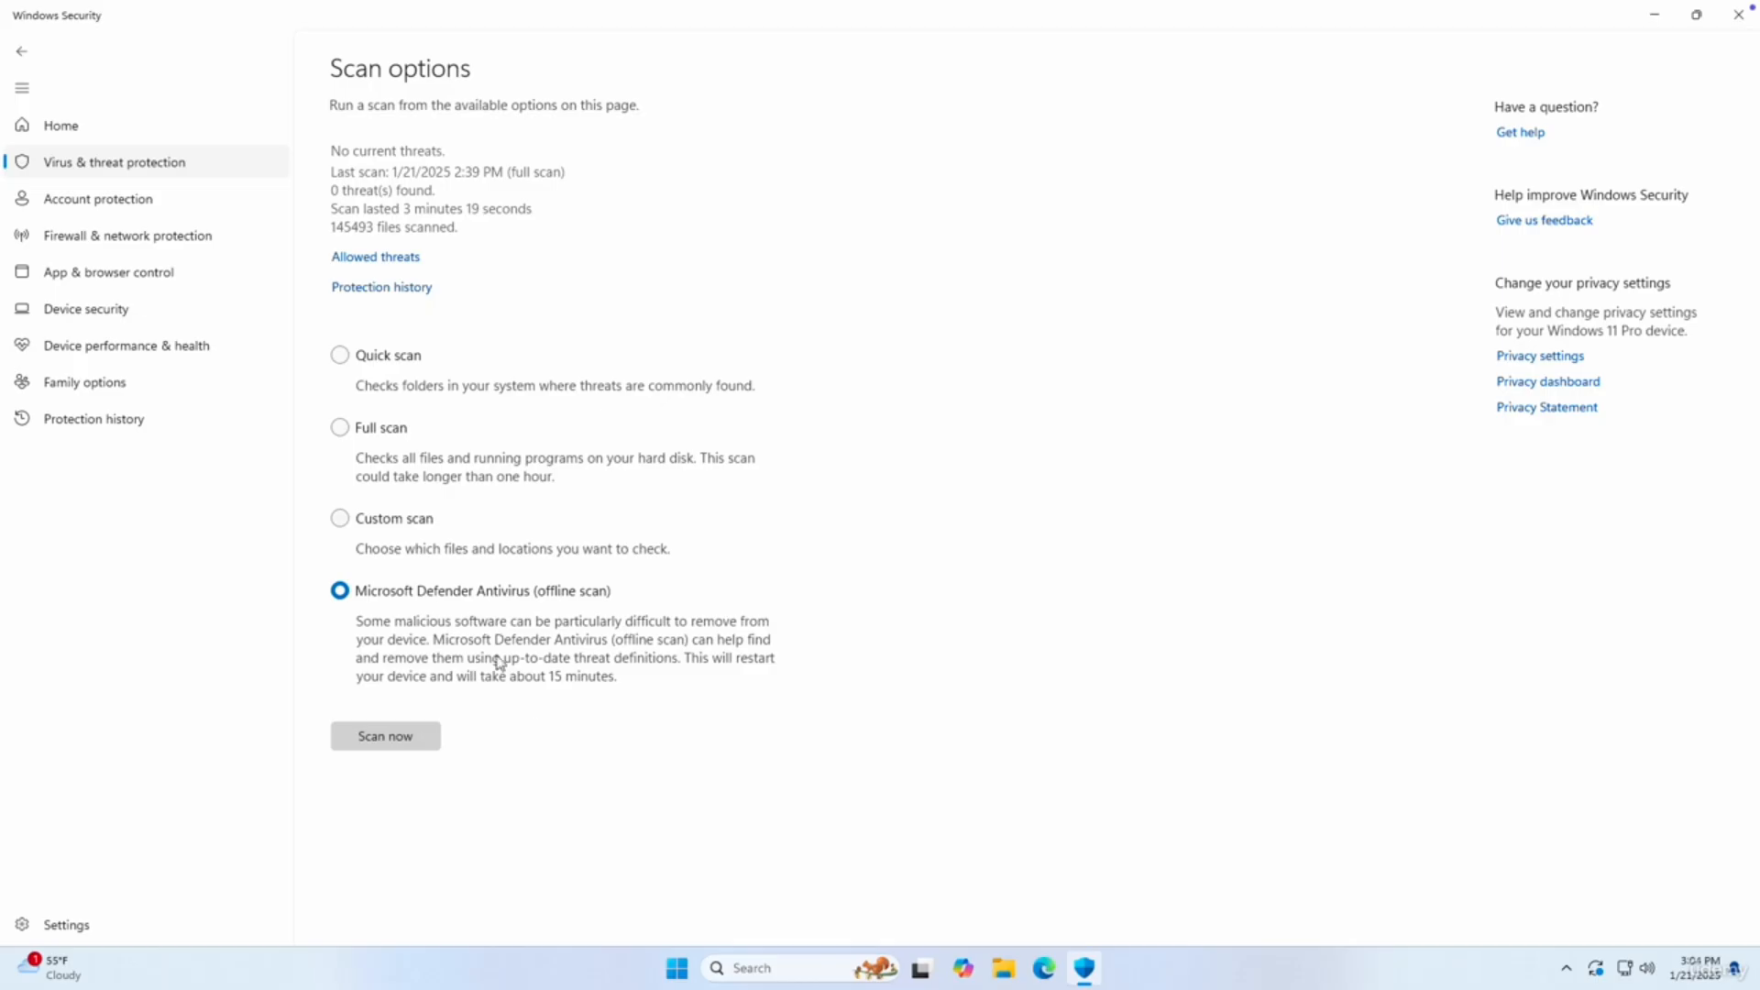
click(389, 354)
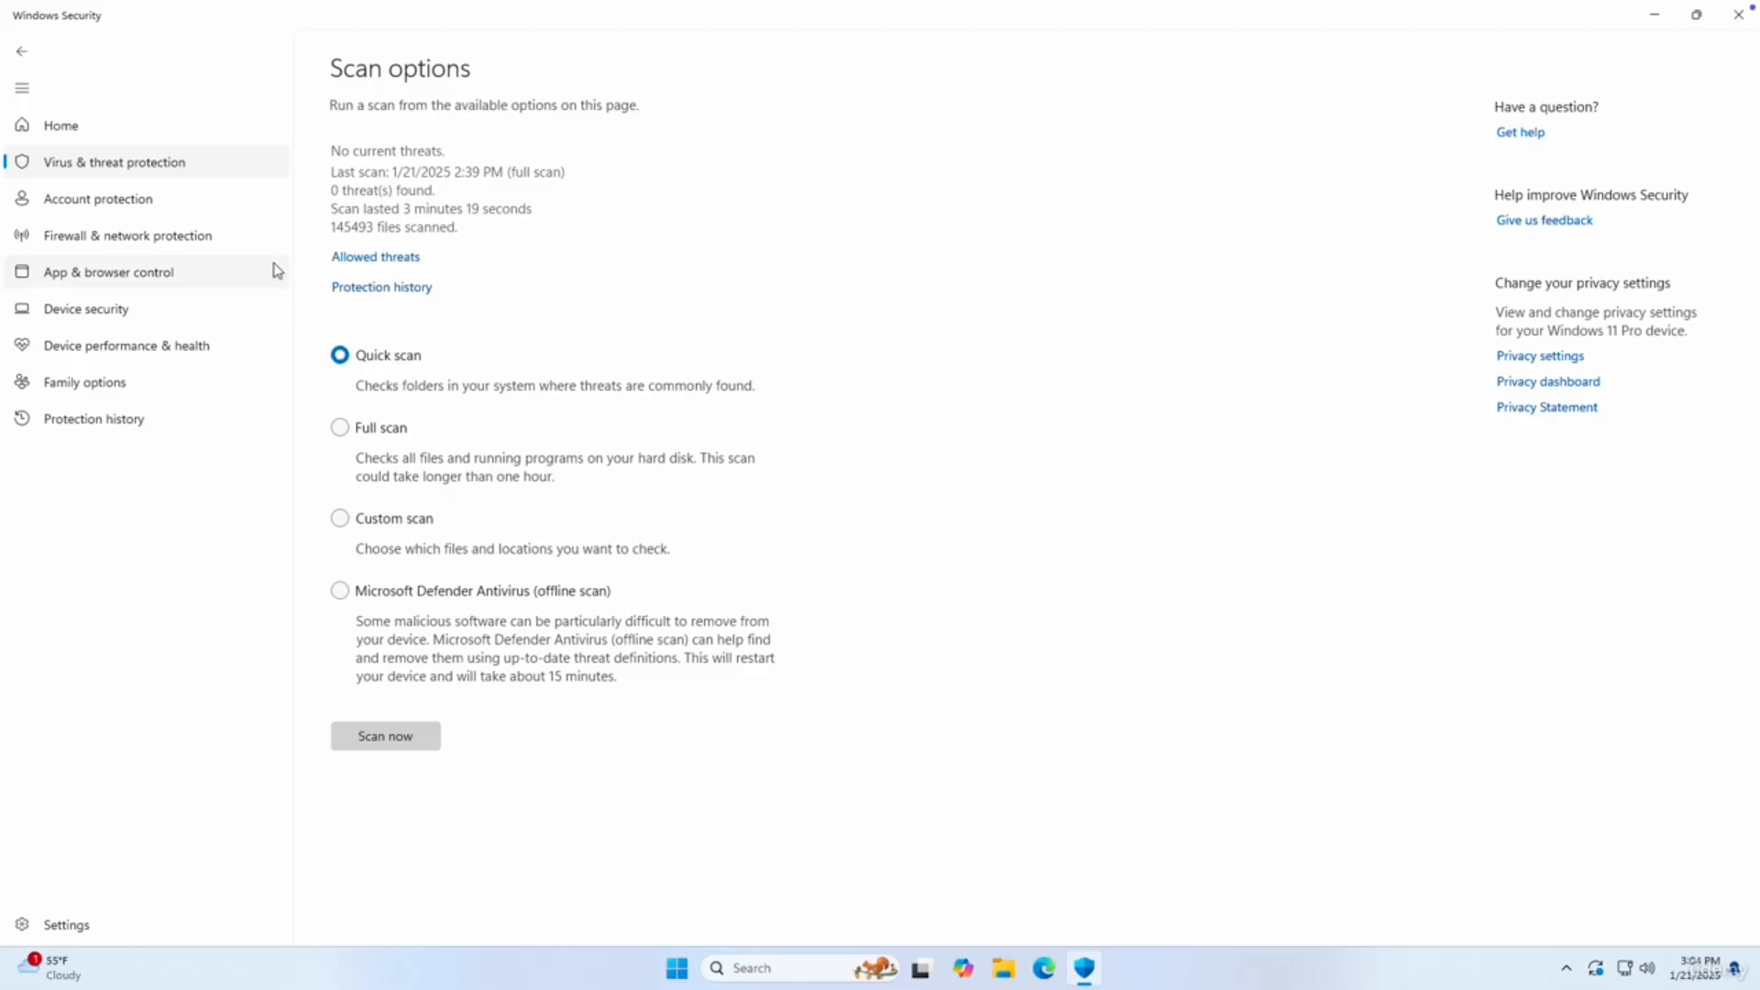
Open the Exclusions page from the Virus & threat protection settings and approve the access request.
click(174, 172)
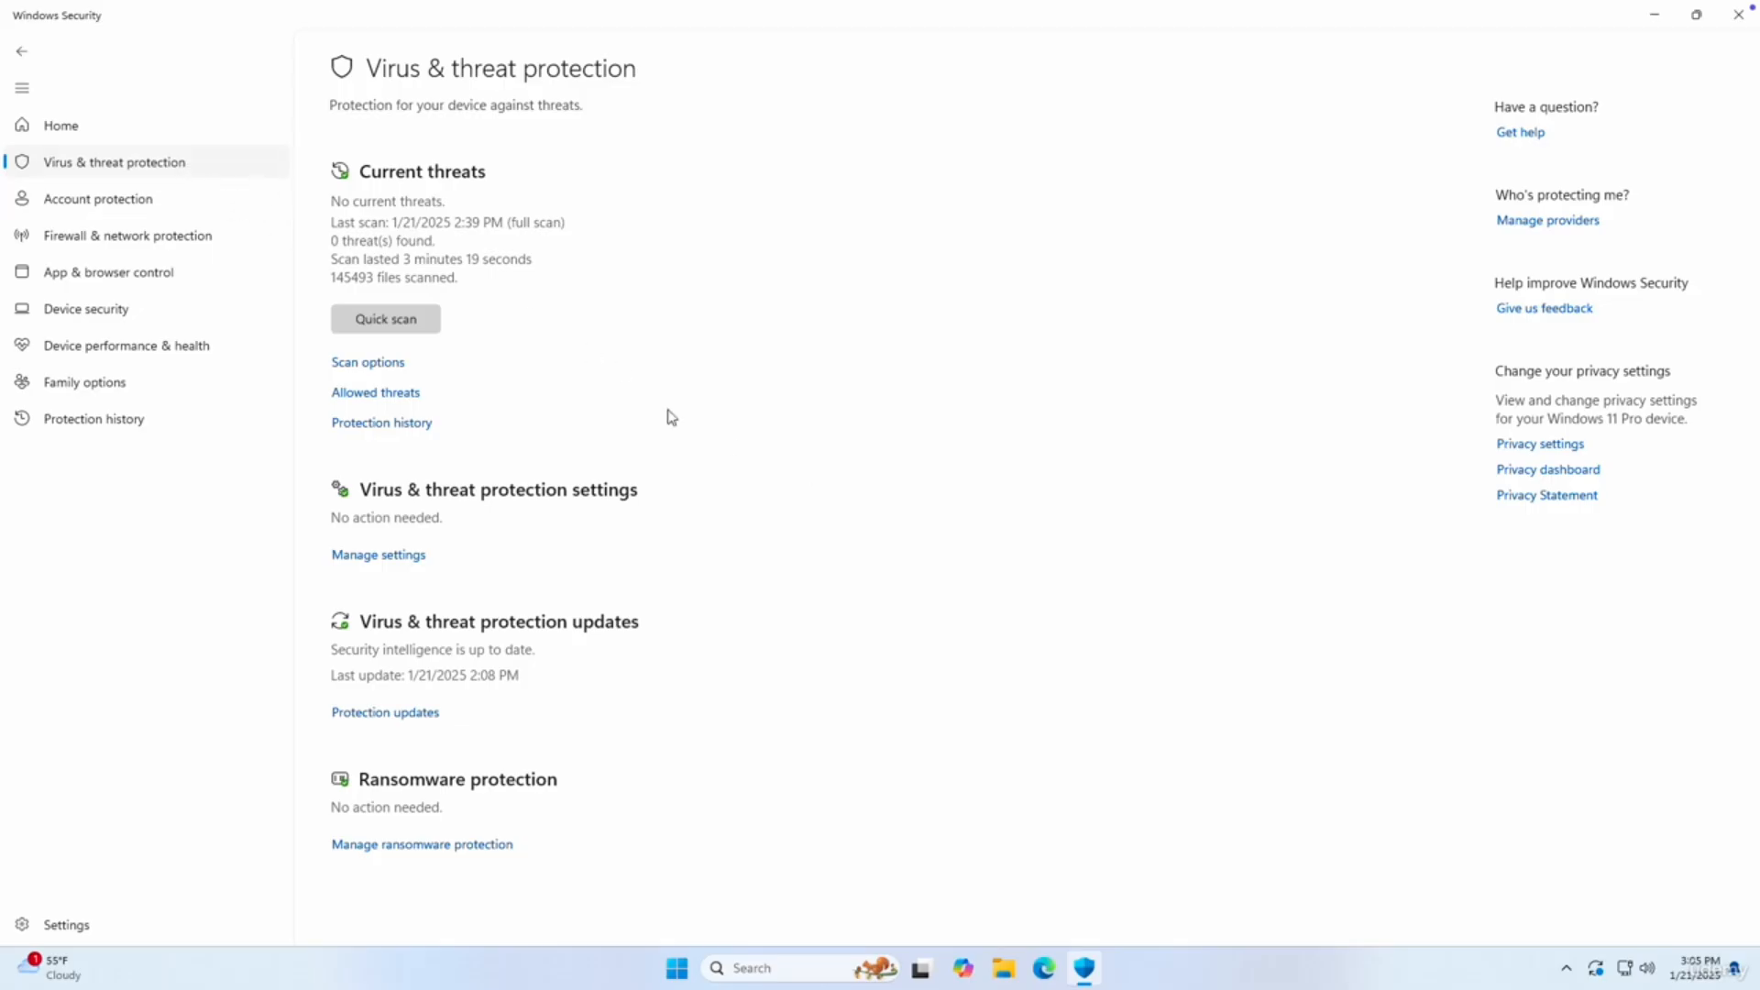
click(400, 558)
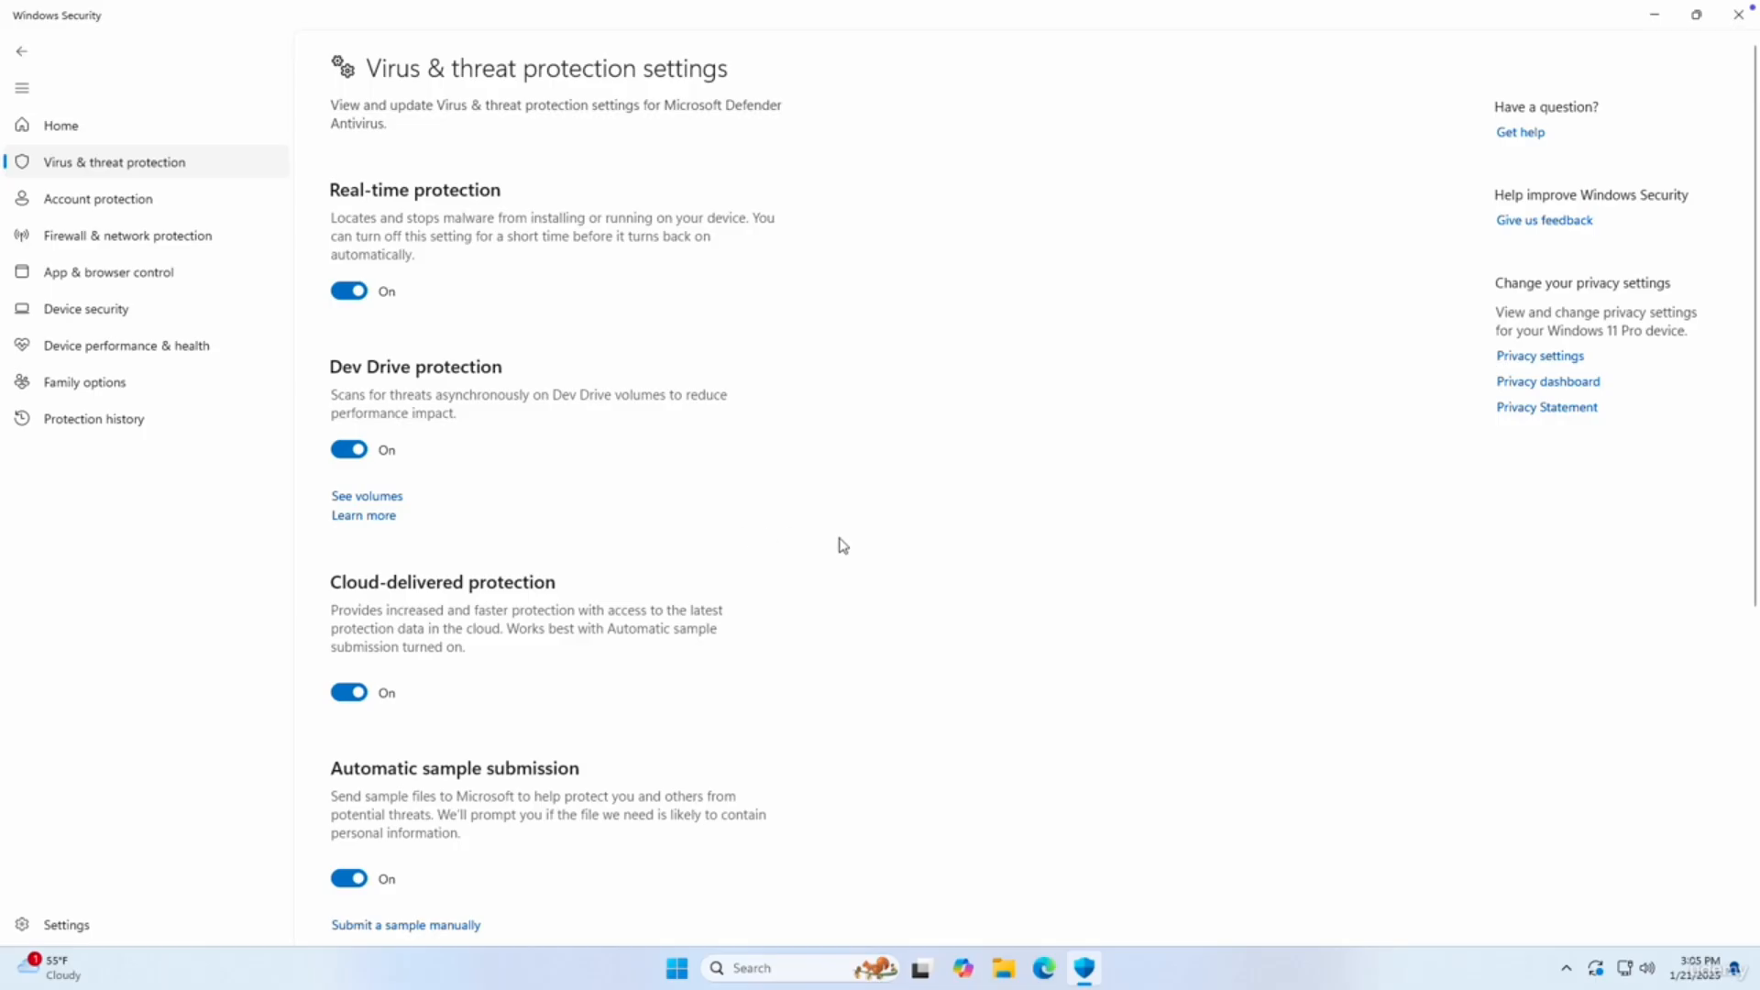
scroll(842, 541, down, 5)
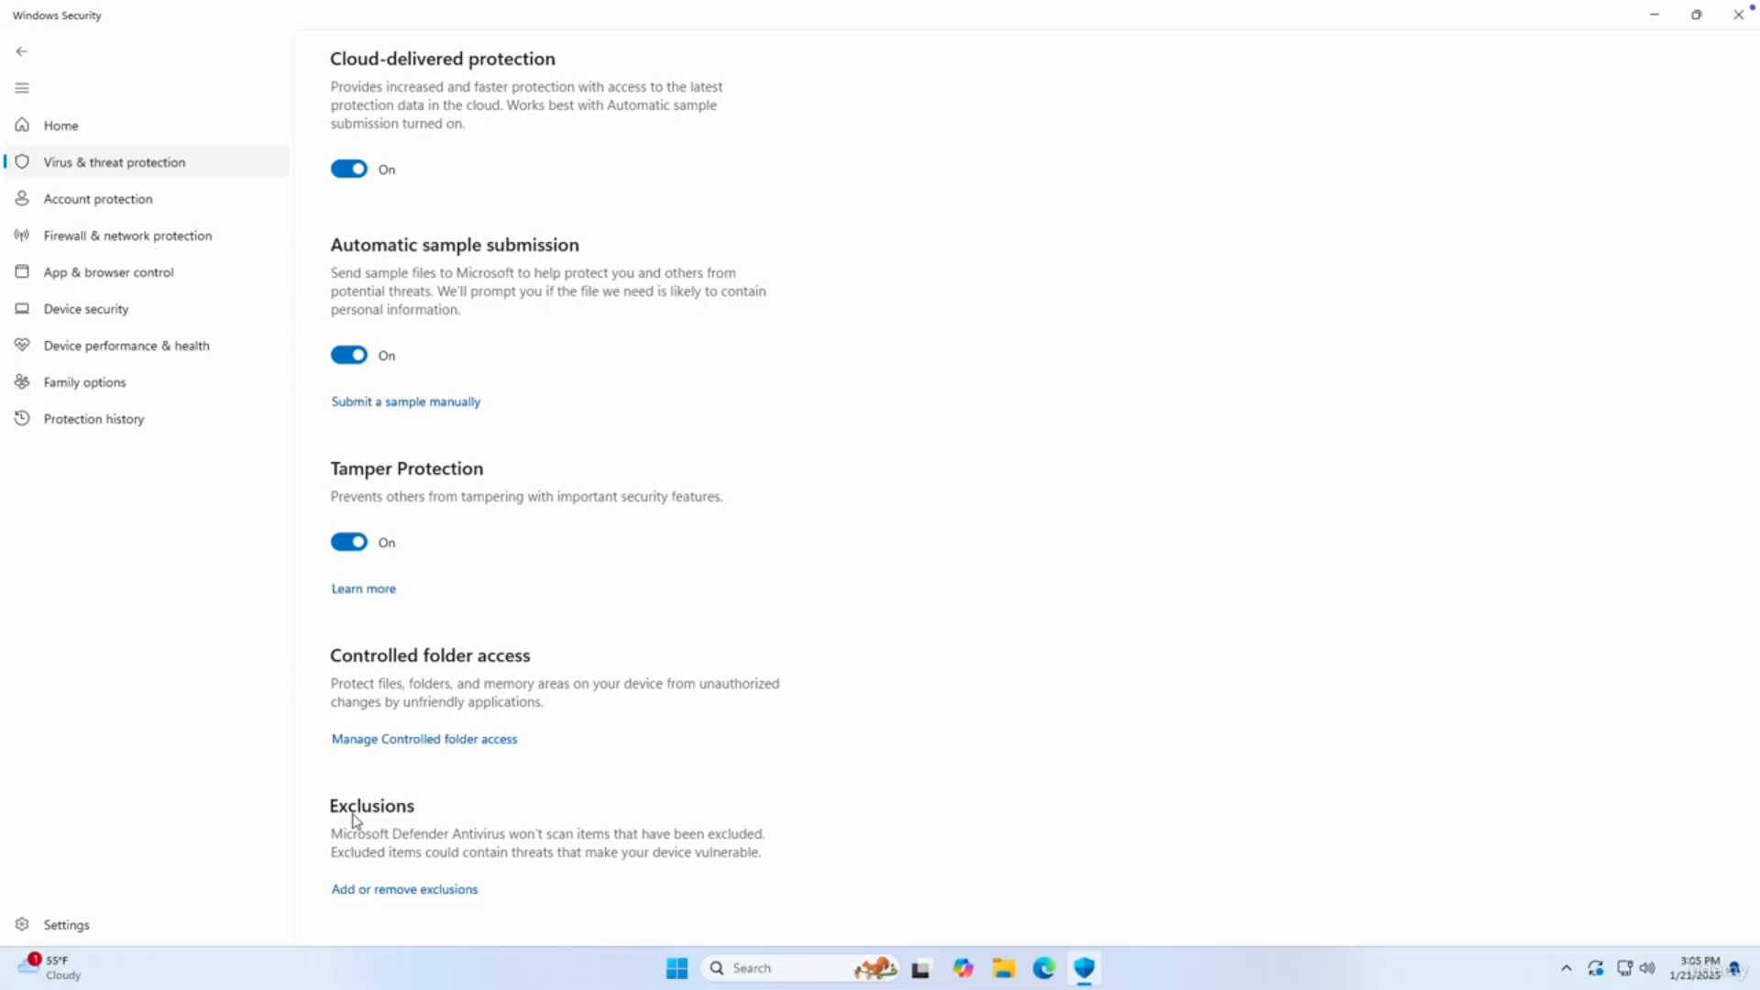
click(371, 889)
click(751, 632)
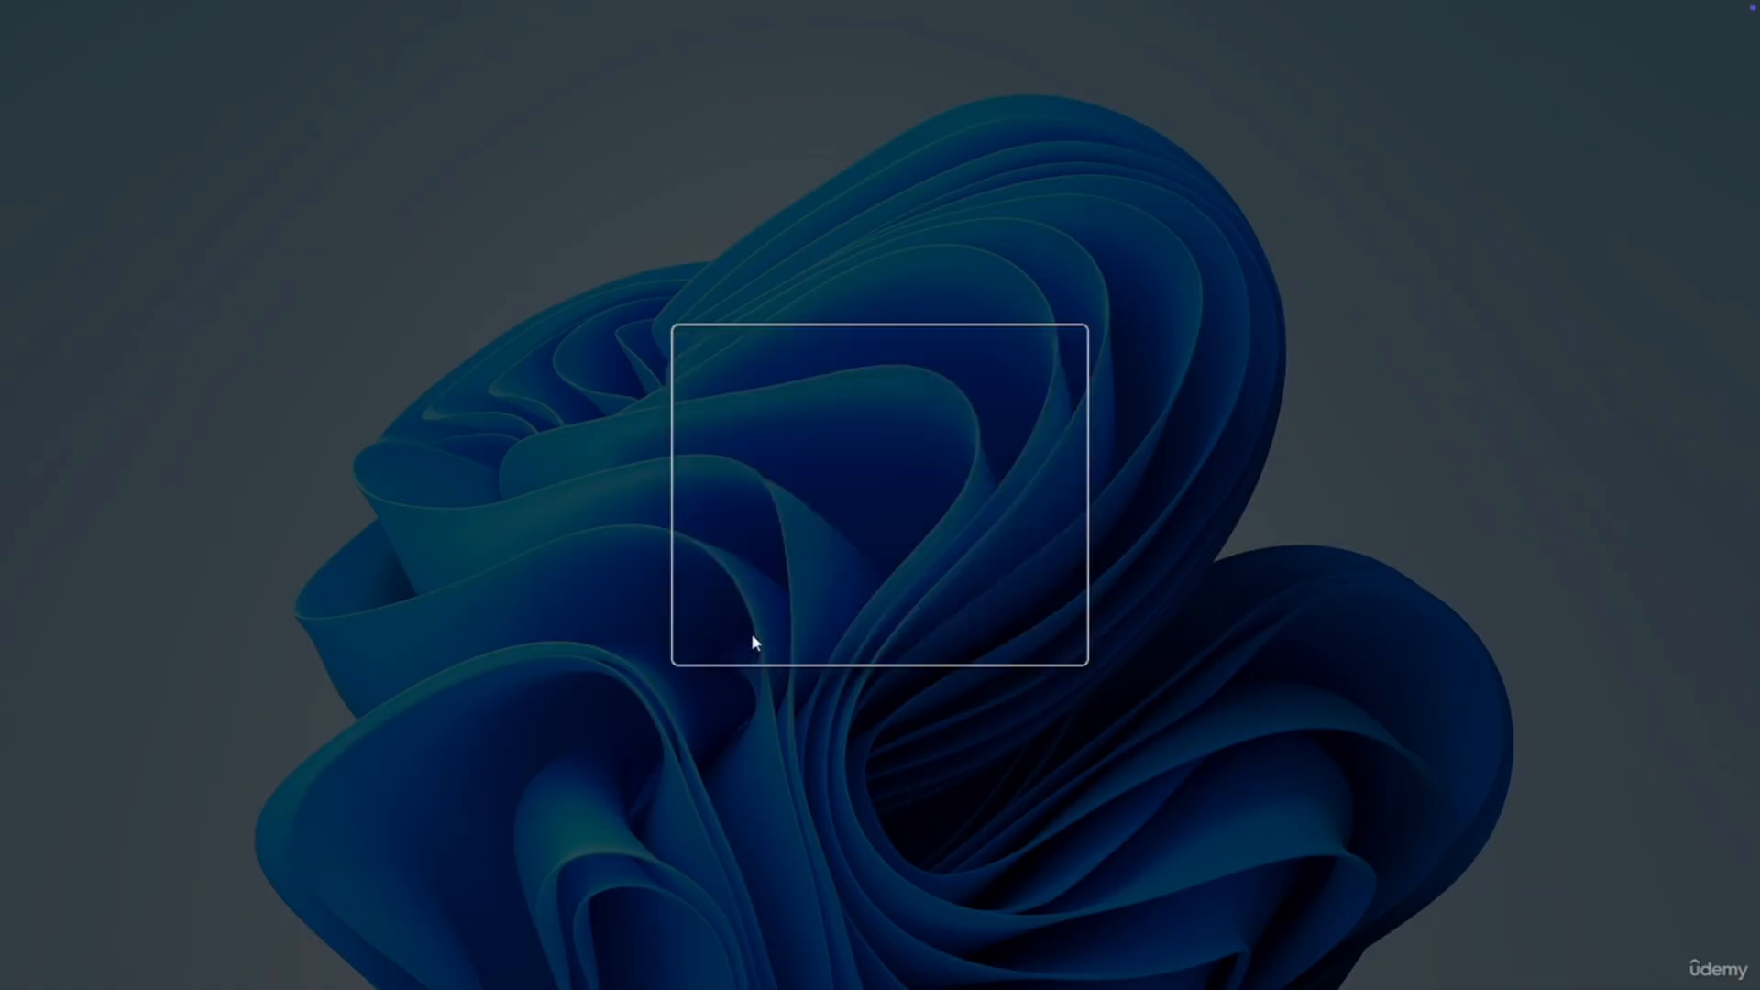
Add the Documents\Share folder as an exclusion from Microsoft Defender Antivirus scans and leave the Exclusions page.
click(476, 216)
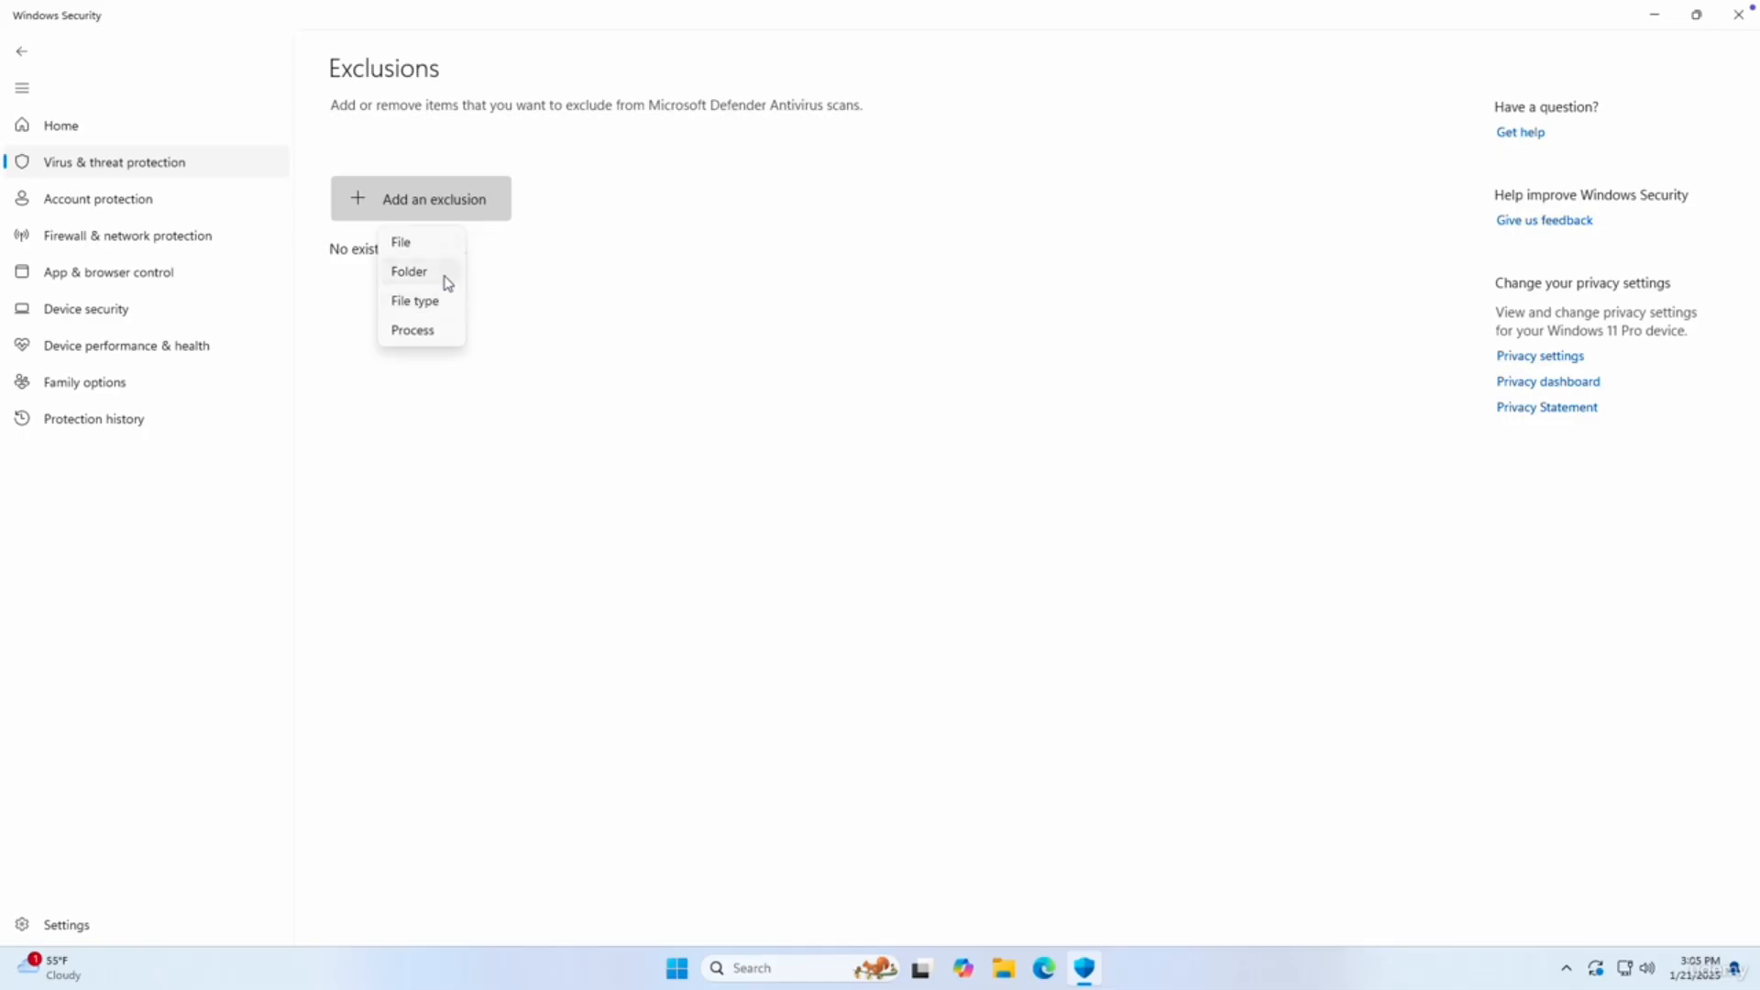
click(444, 277)
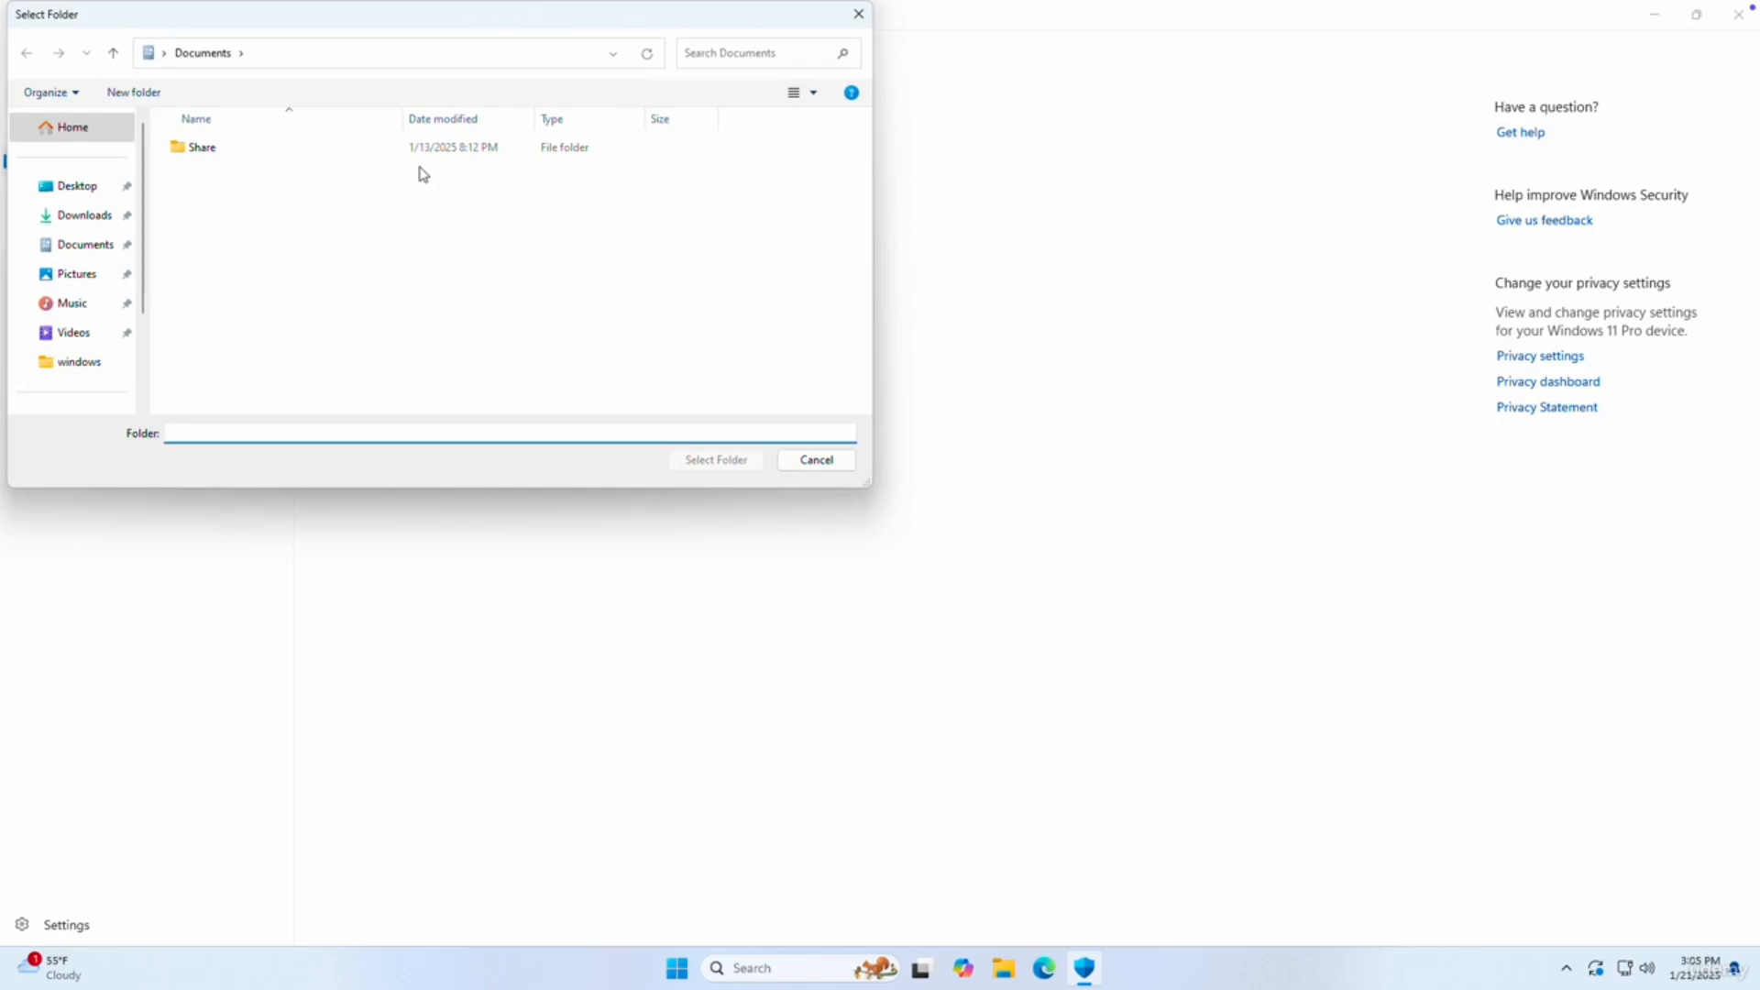
click(248, 150)
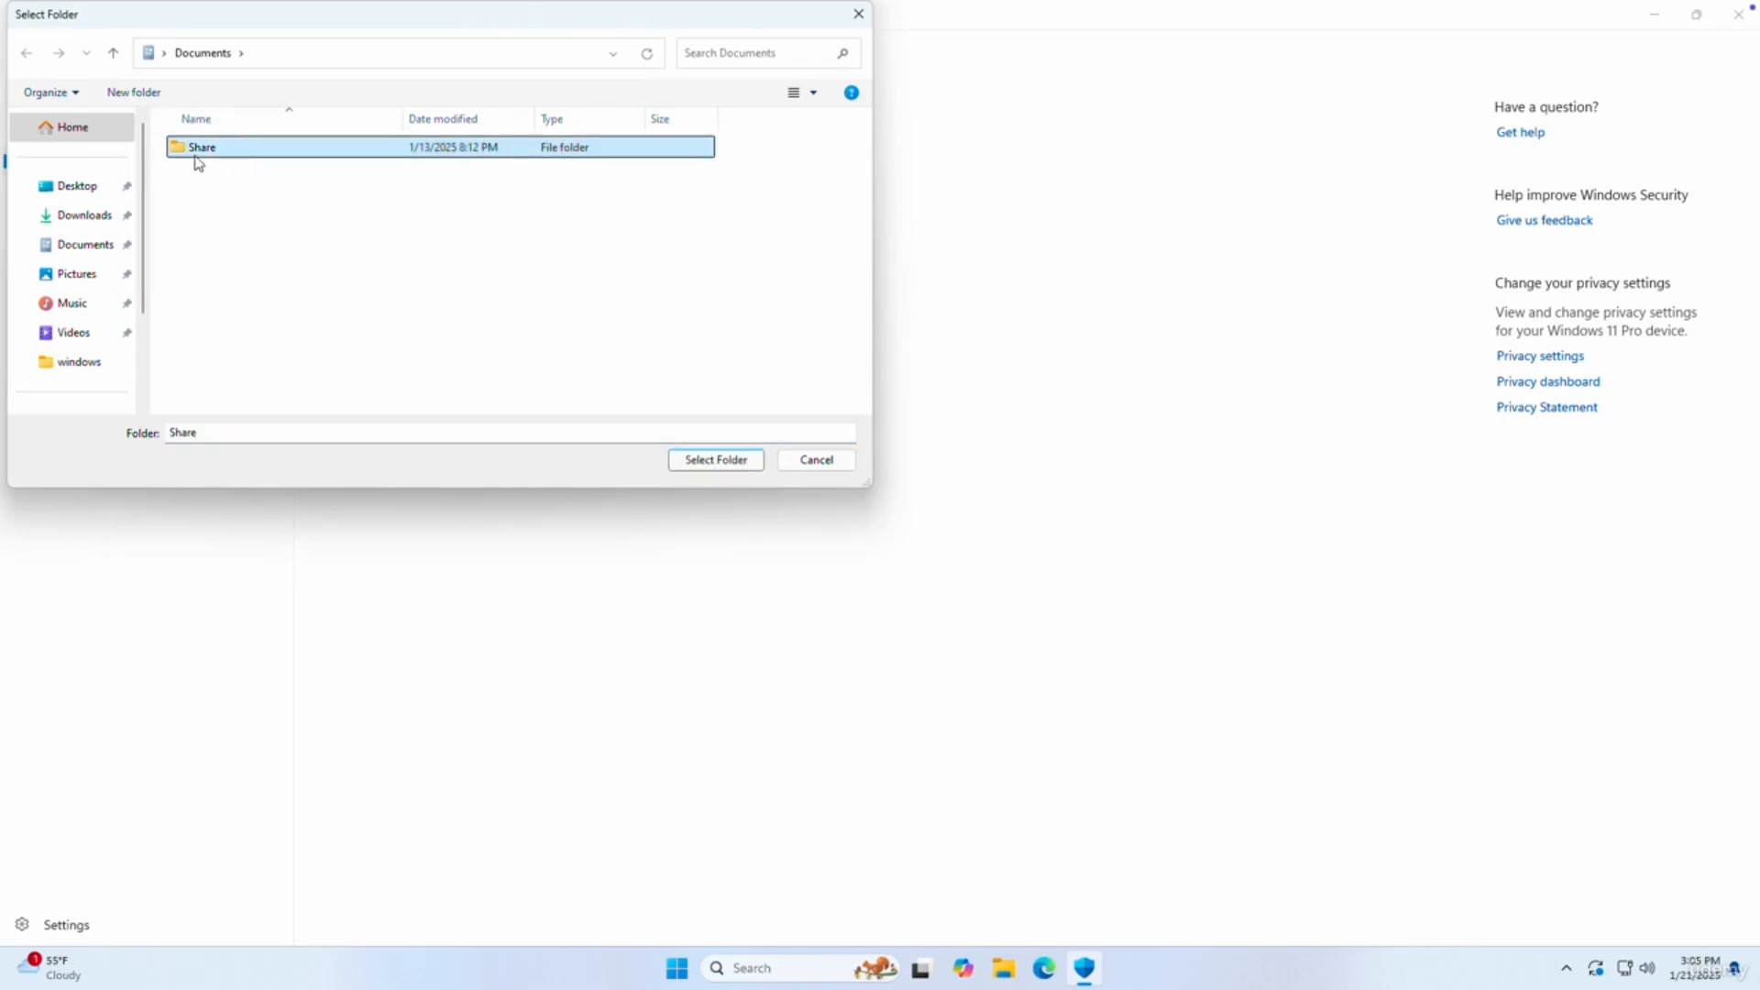
click(708, 465)
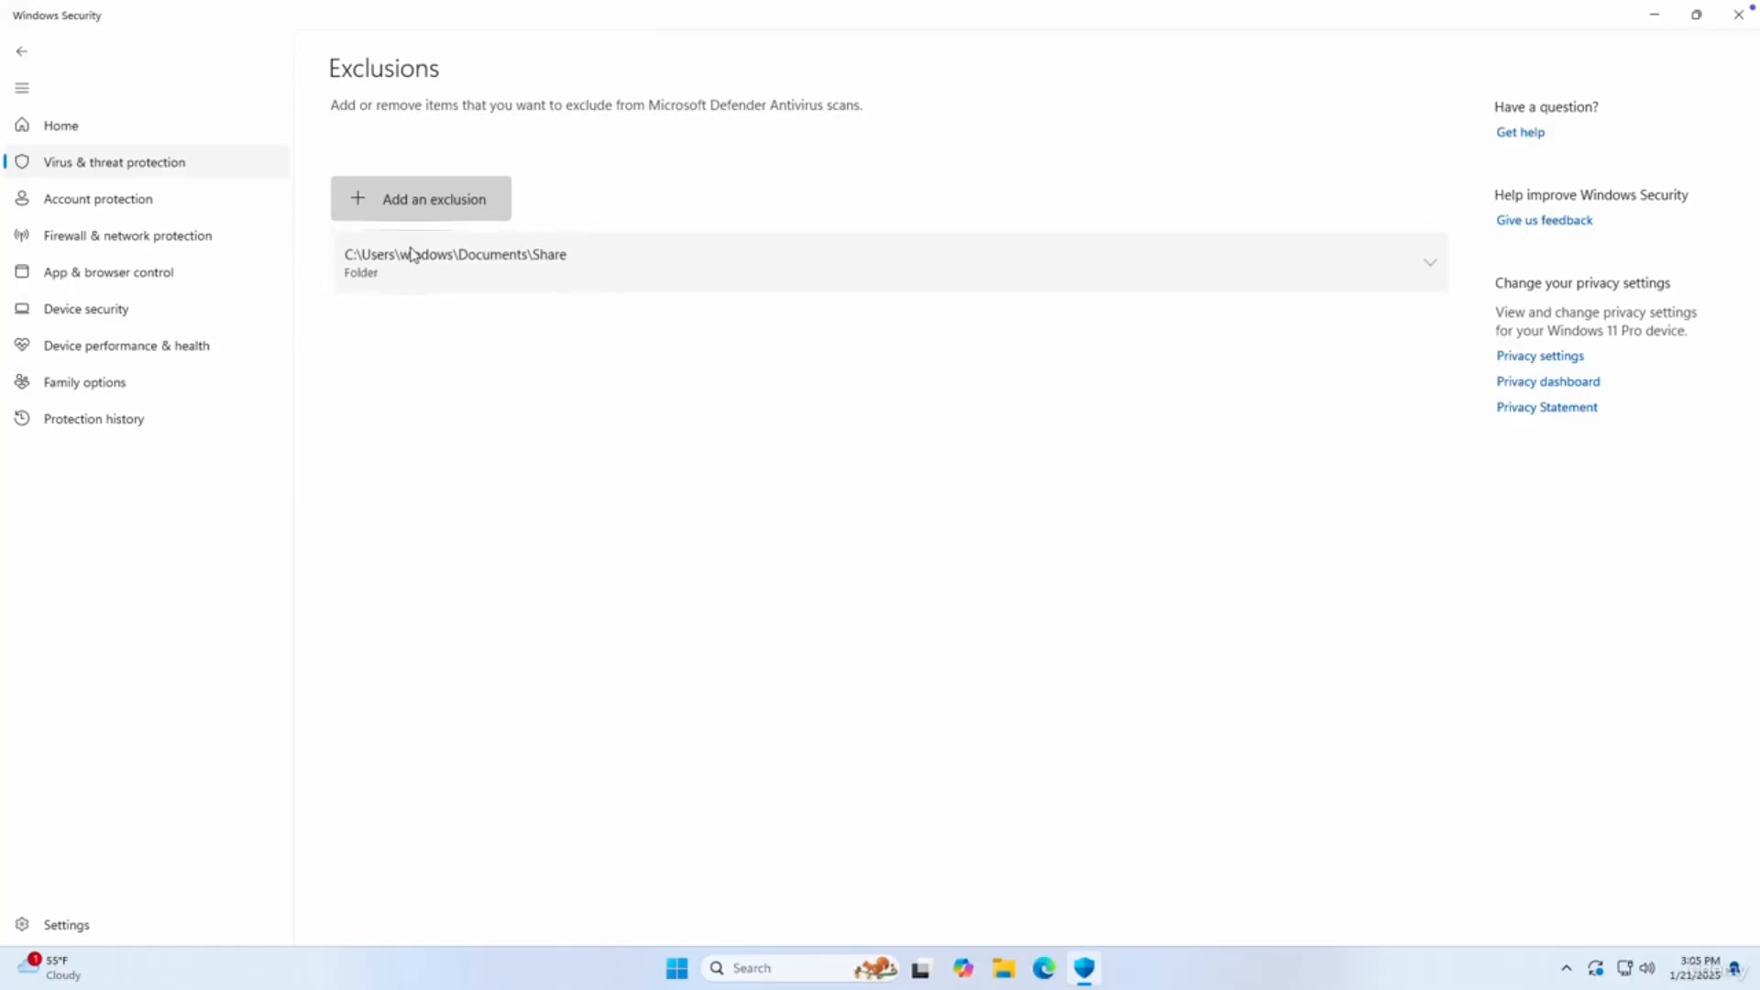
click(167, 171)
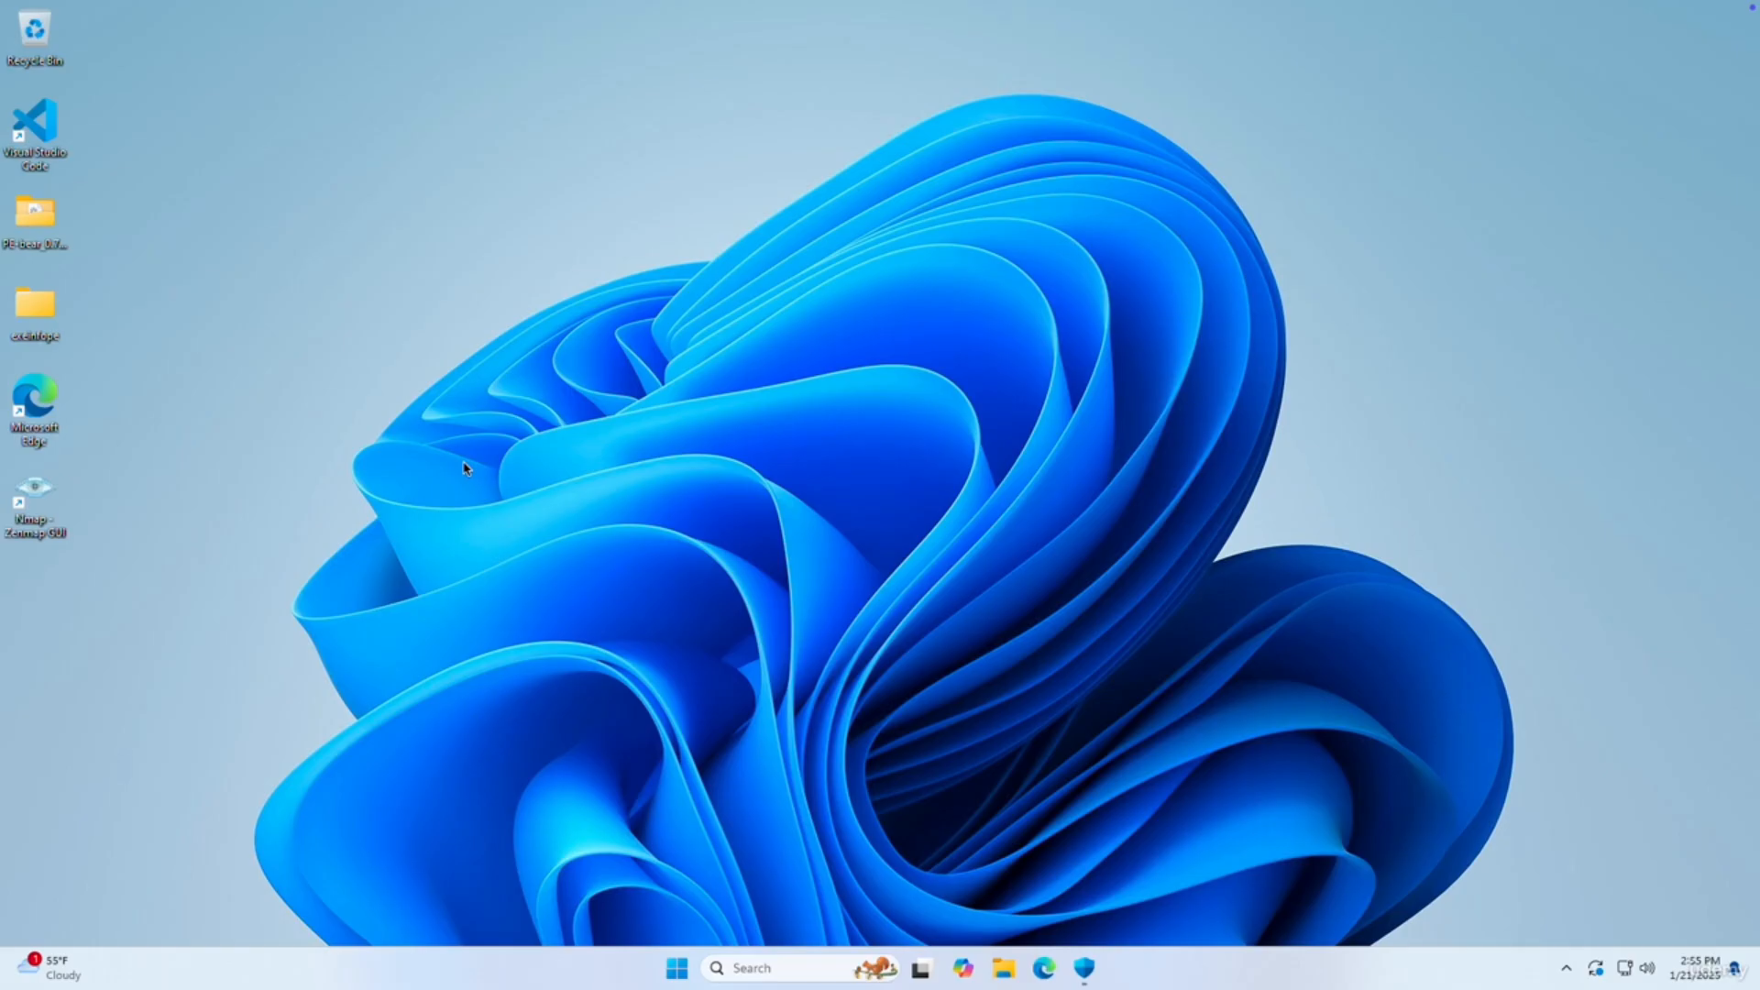
Launch Windows Security by searching for "windows s" and open the Firewall & network protection page.
click(677, 968)
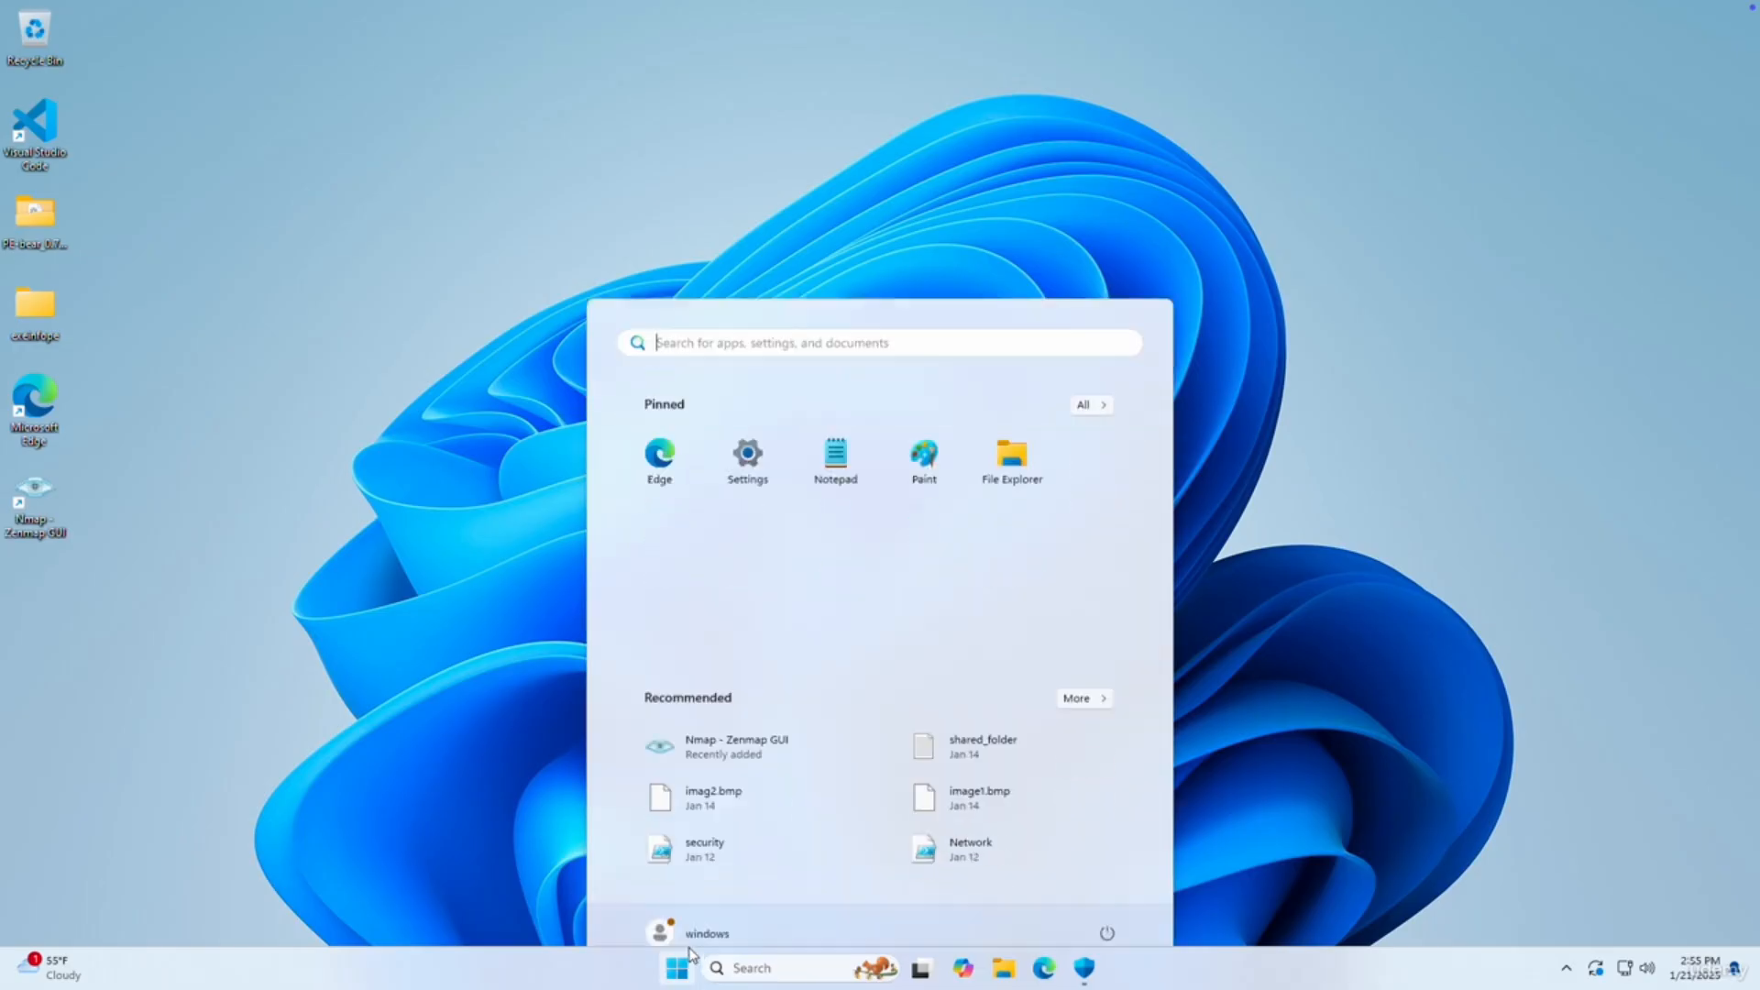
text(windows s)
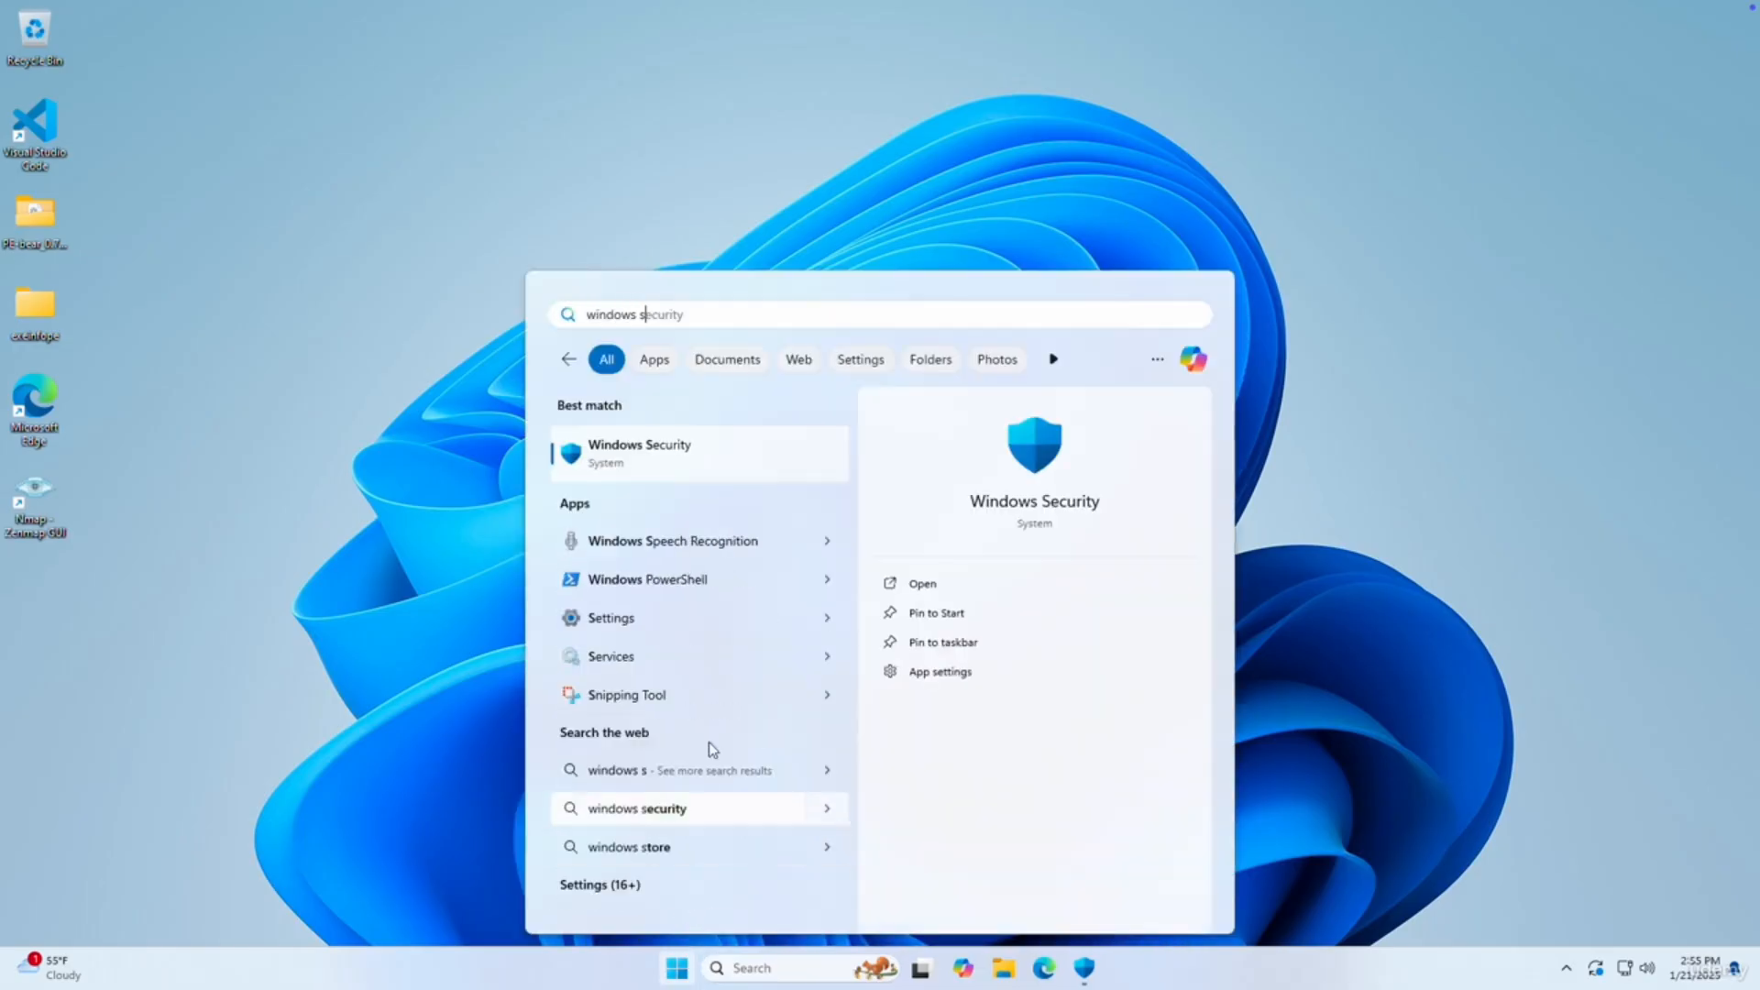
click(766, 475)
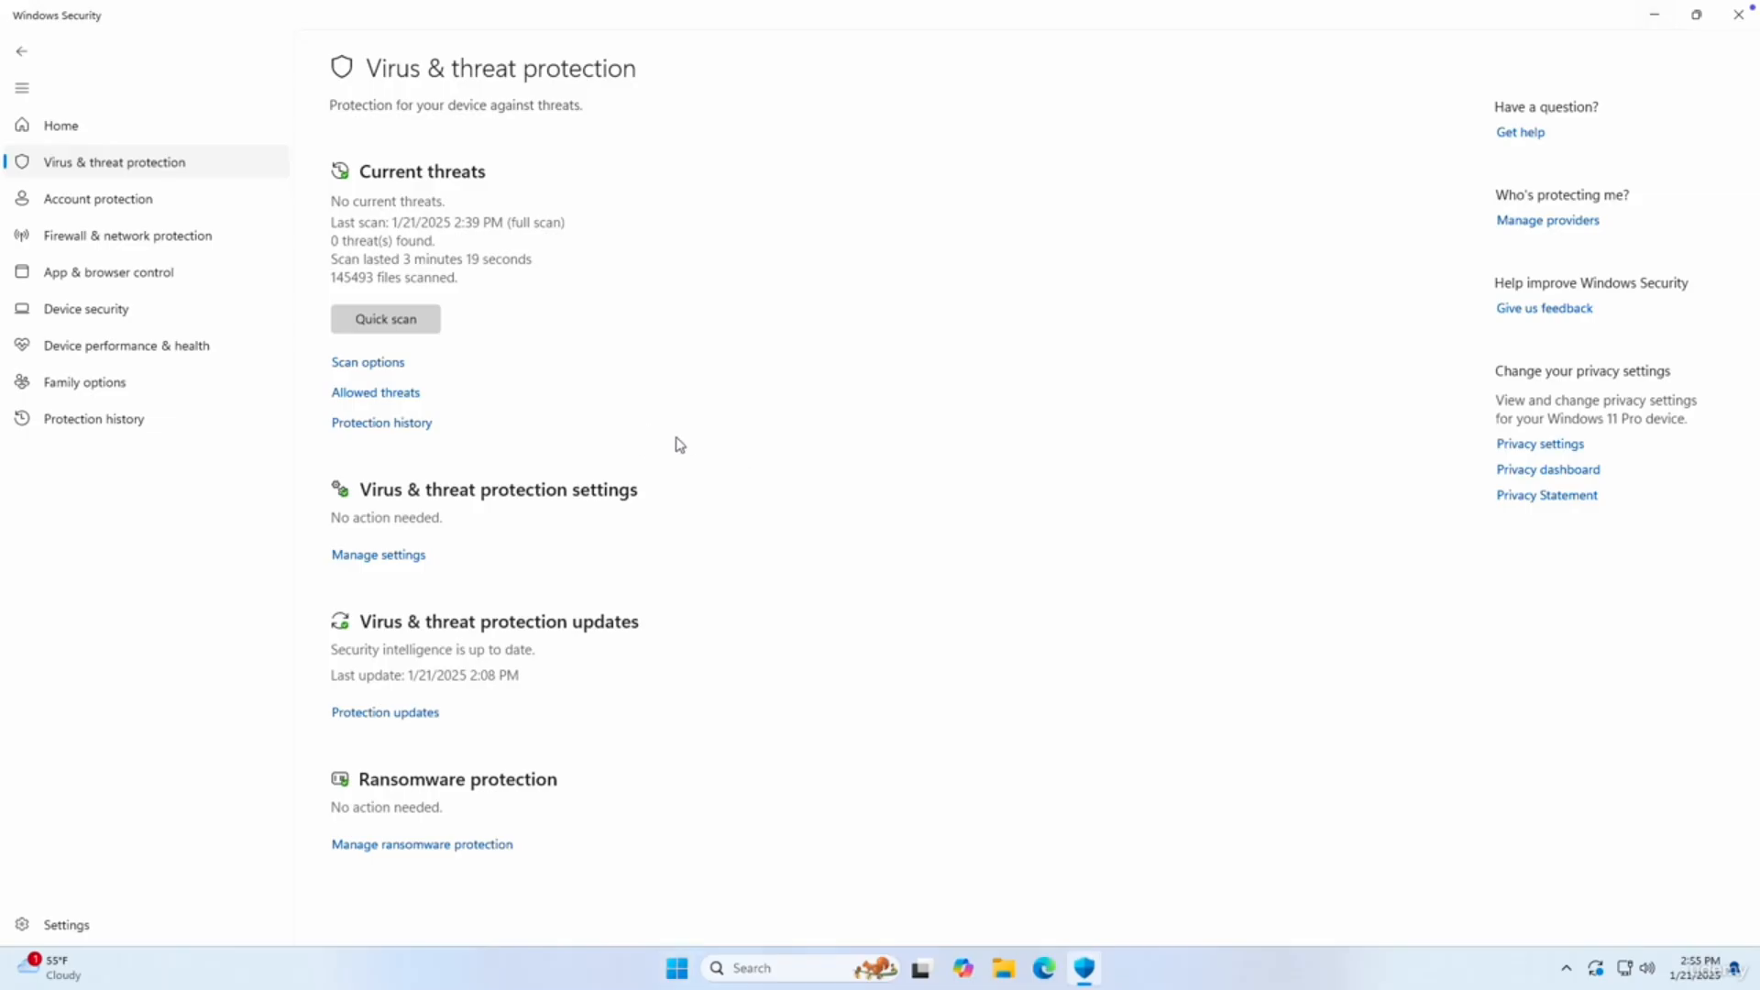
click(72, 247)
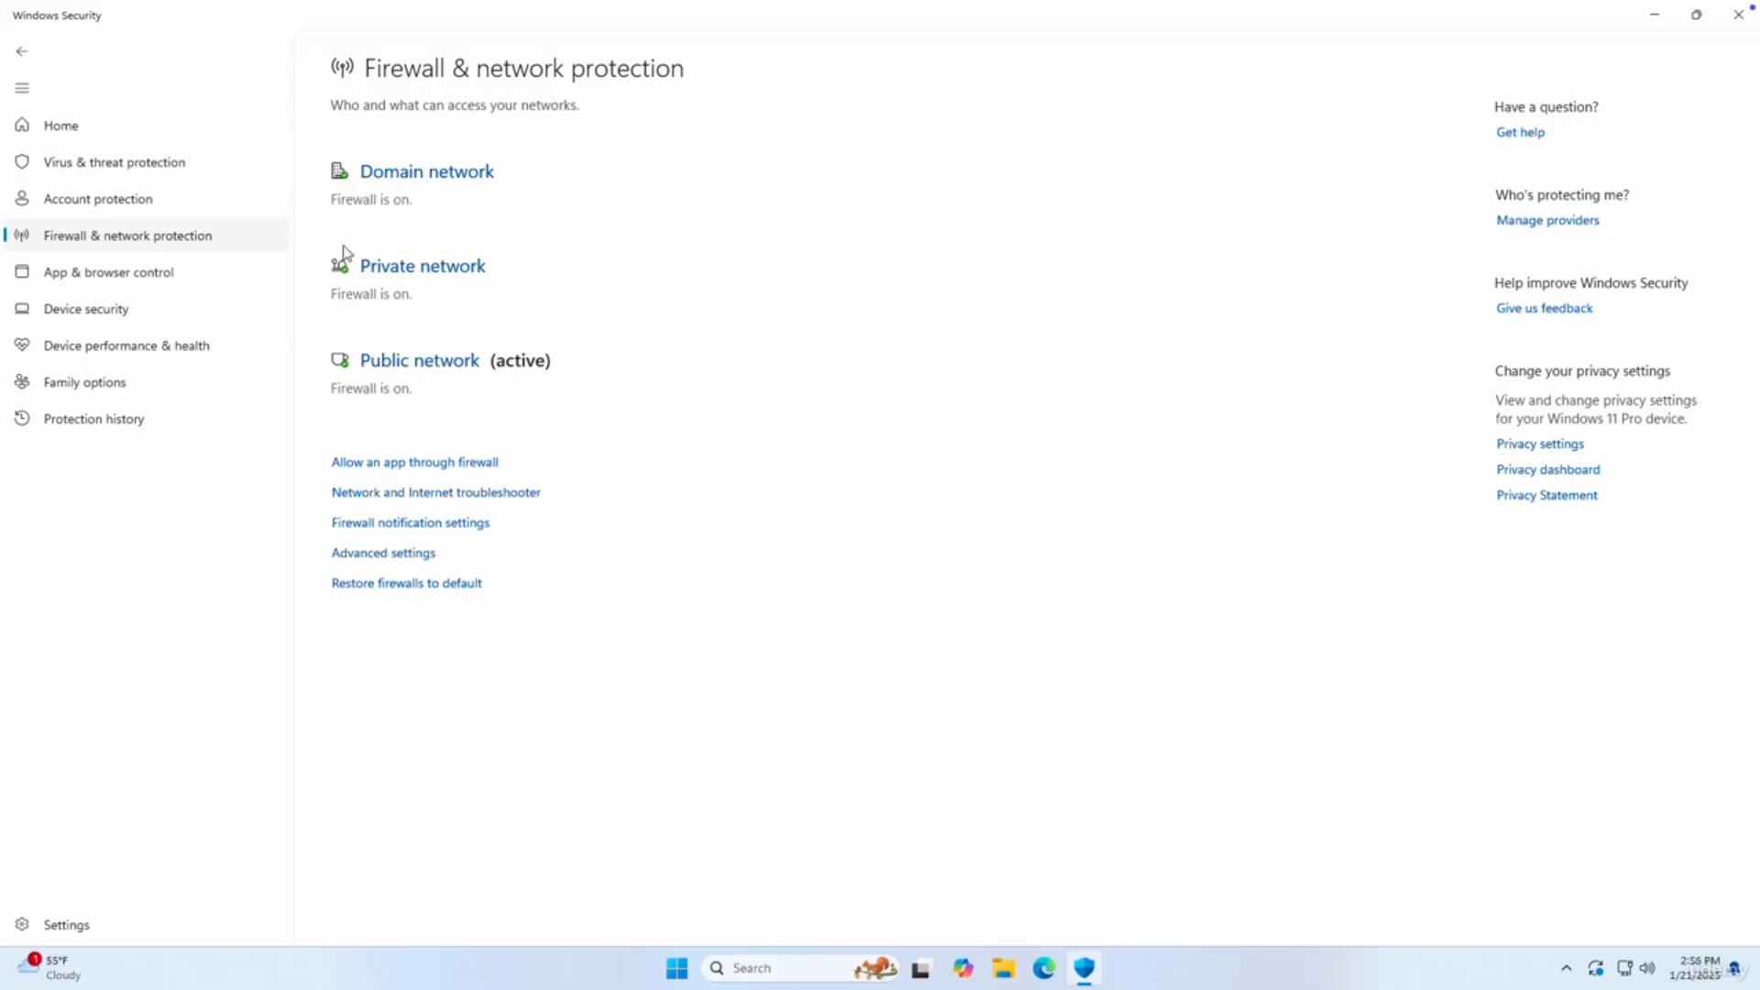
Turn off Microsoft Defender Firewall for the domain network and approve the change.
click(389, 174)
click(356, 376)
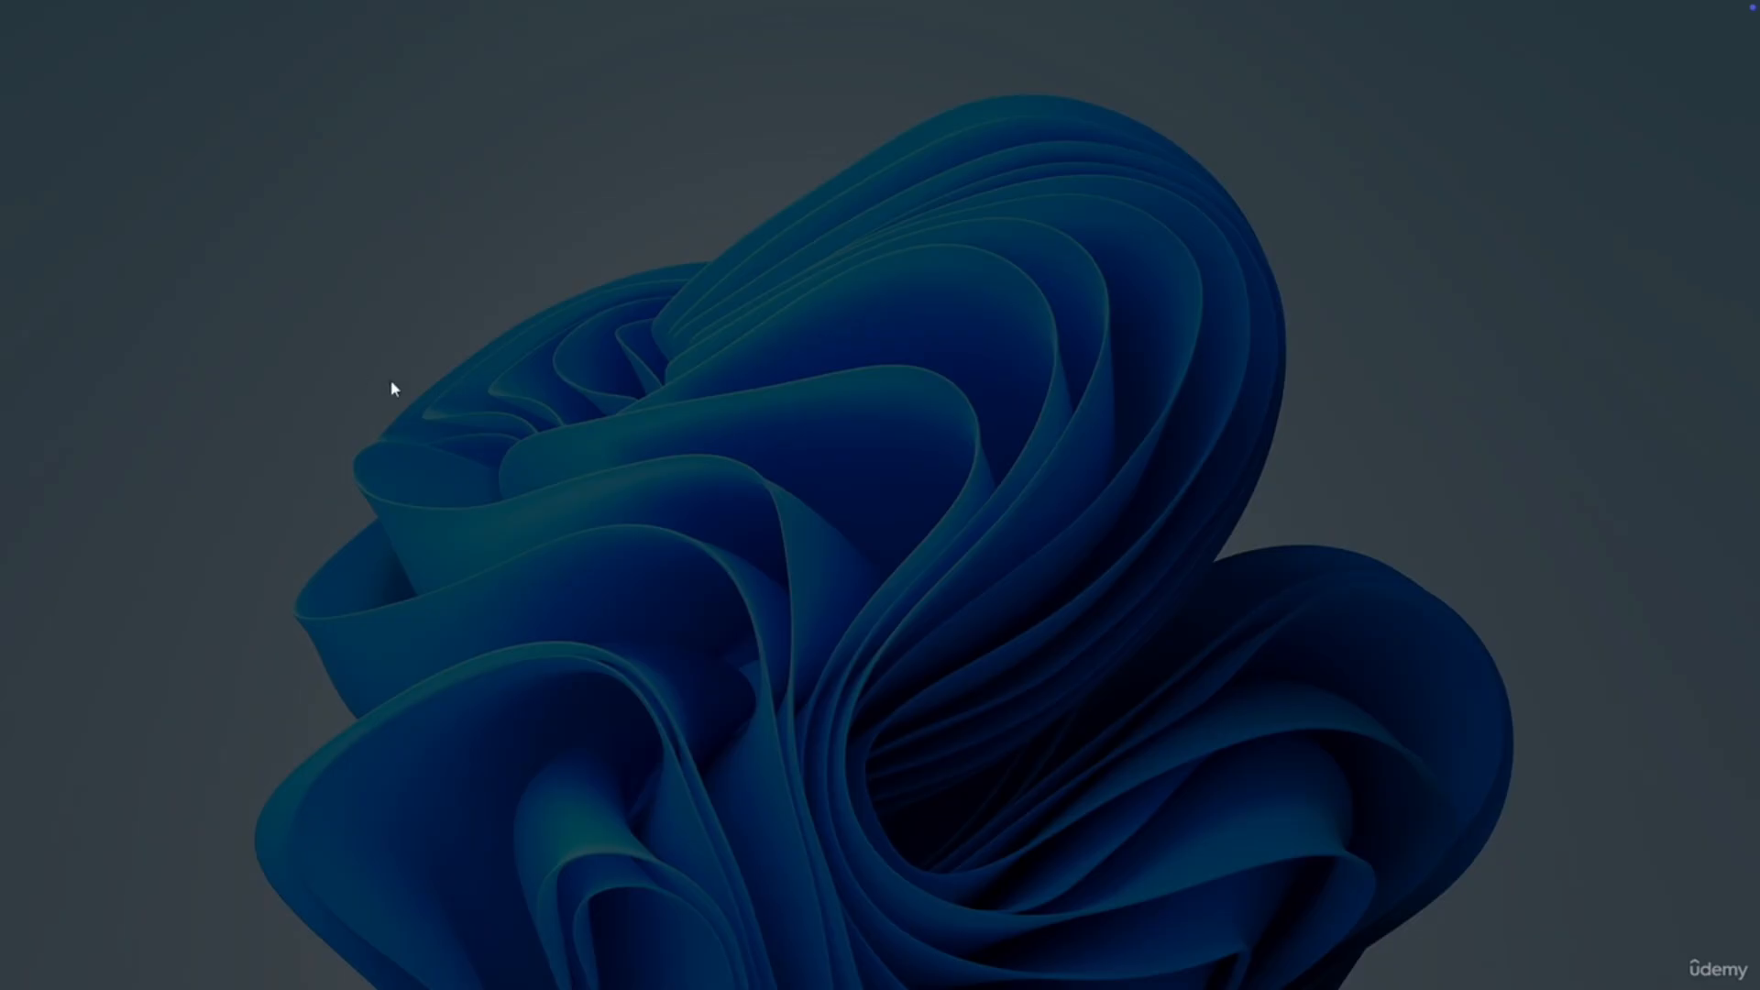
click(786, 627)
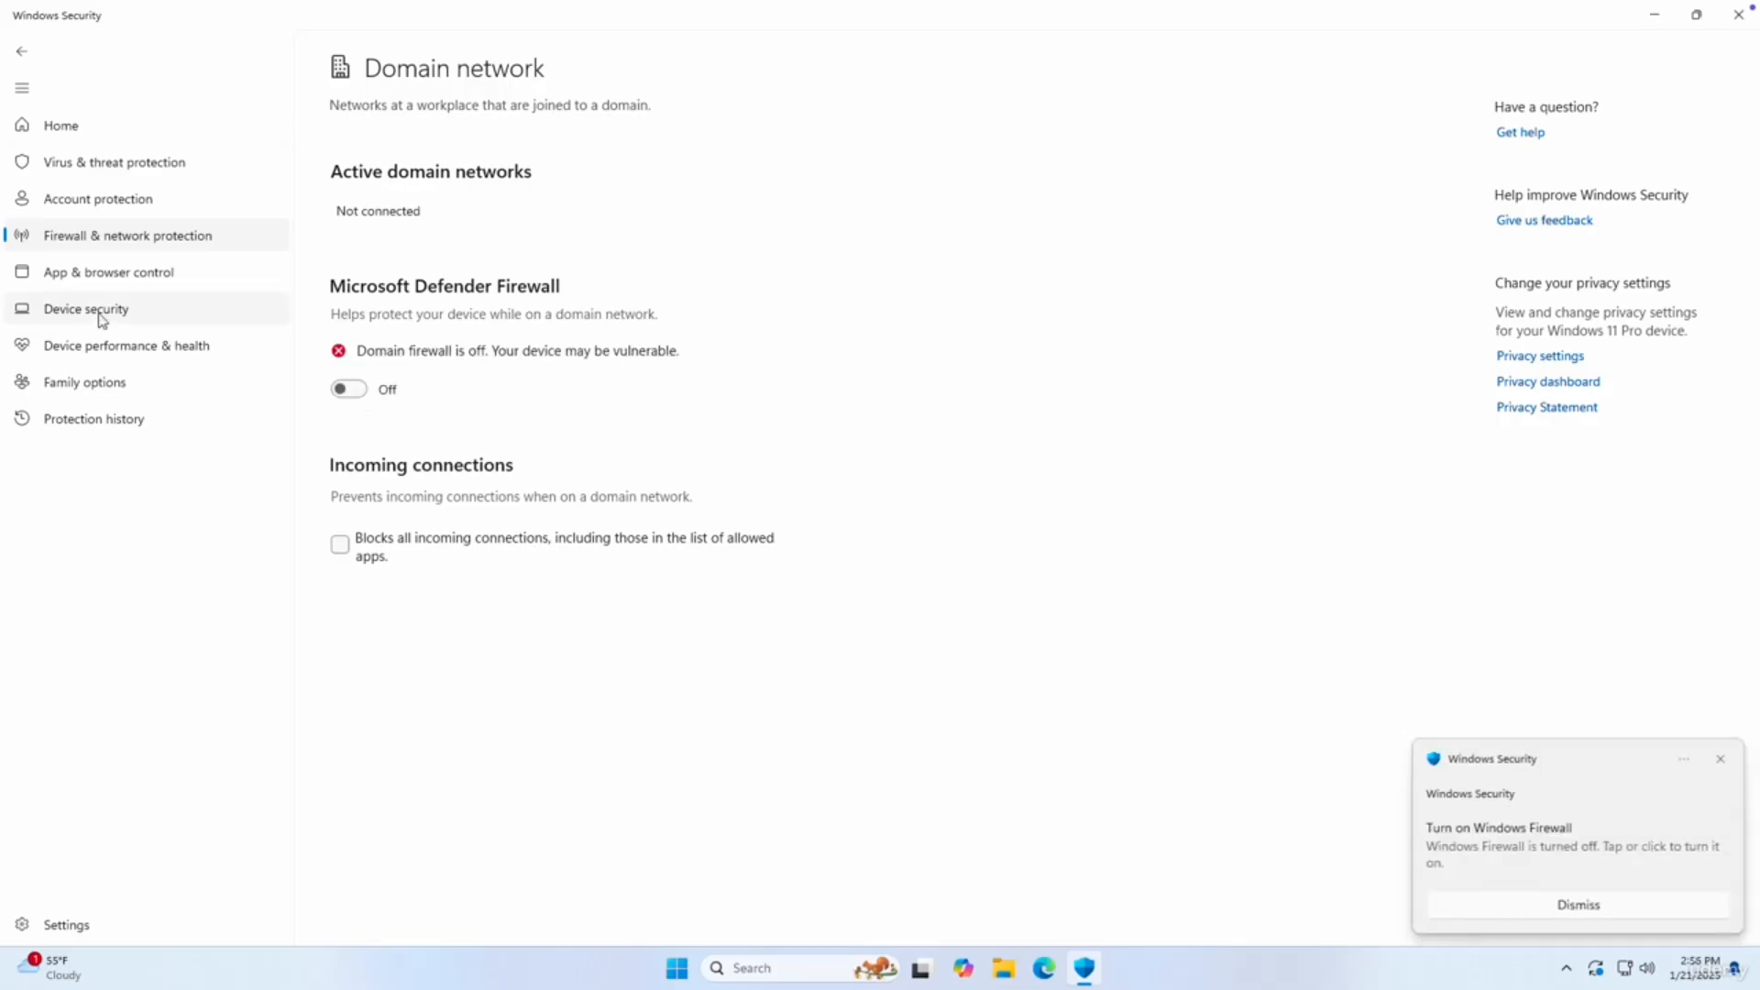
Turn off Microsoft Defender Firewall for the private network and approve the change.
click(147, 245)
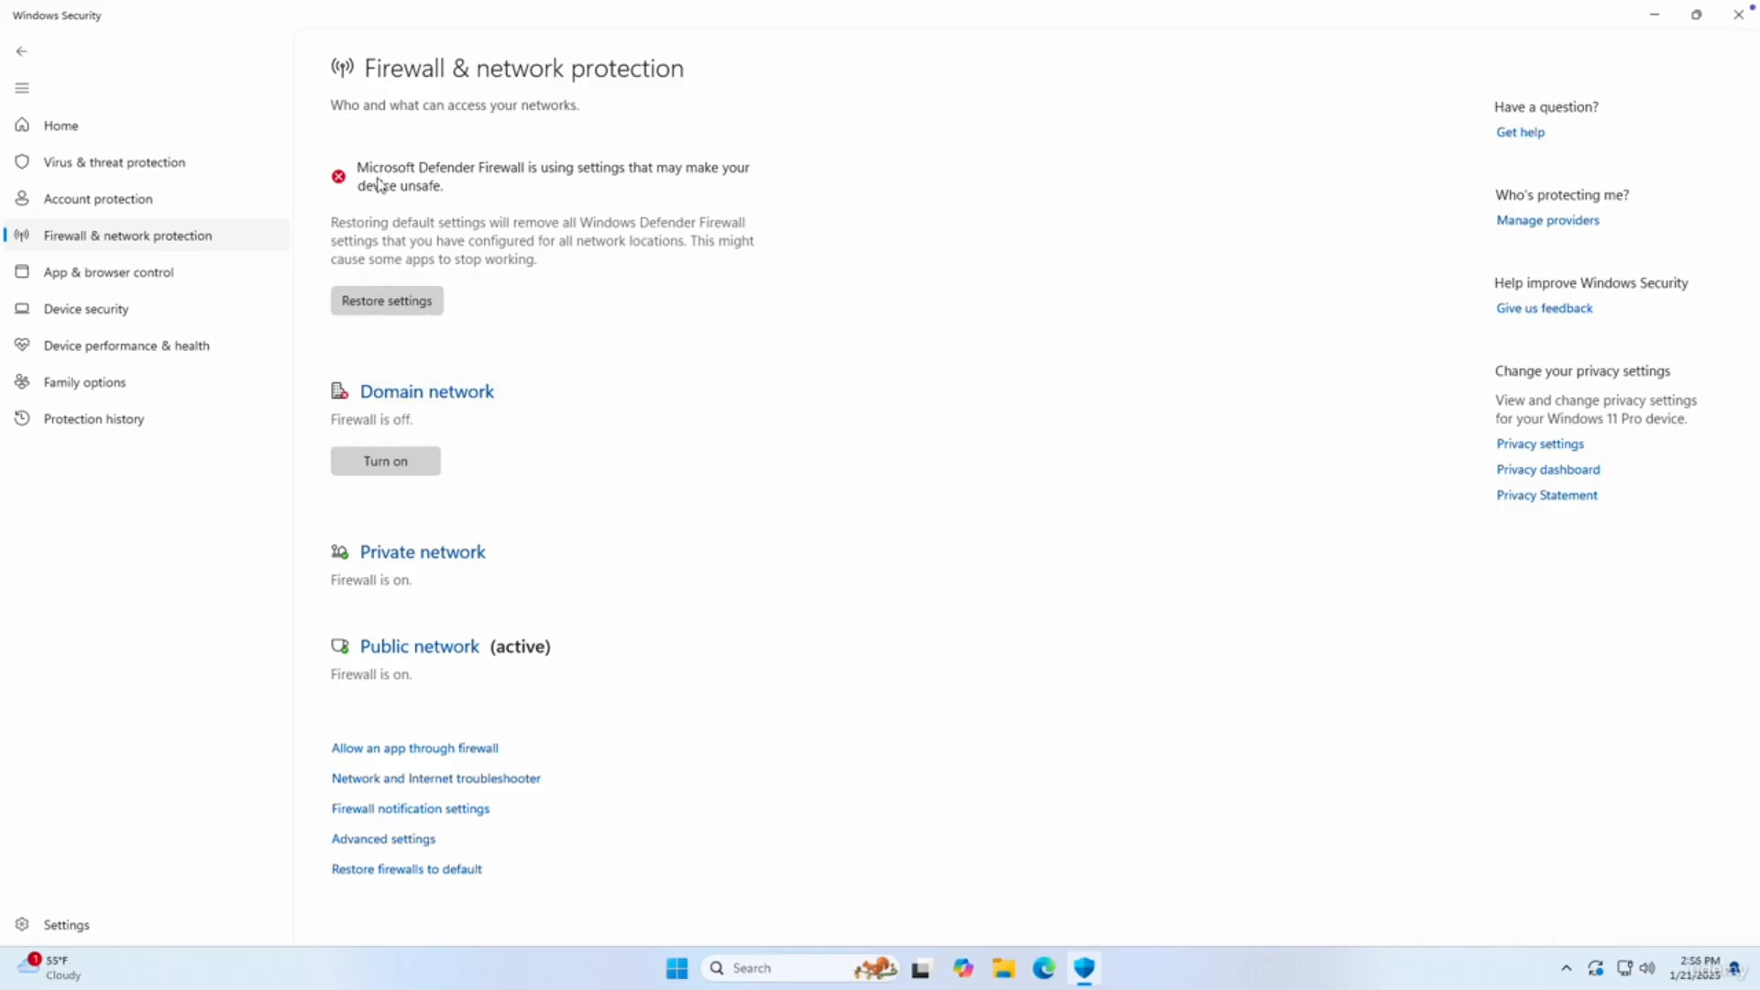
click(422, 553)
click(349, 390)
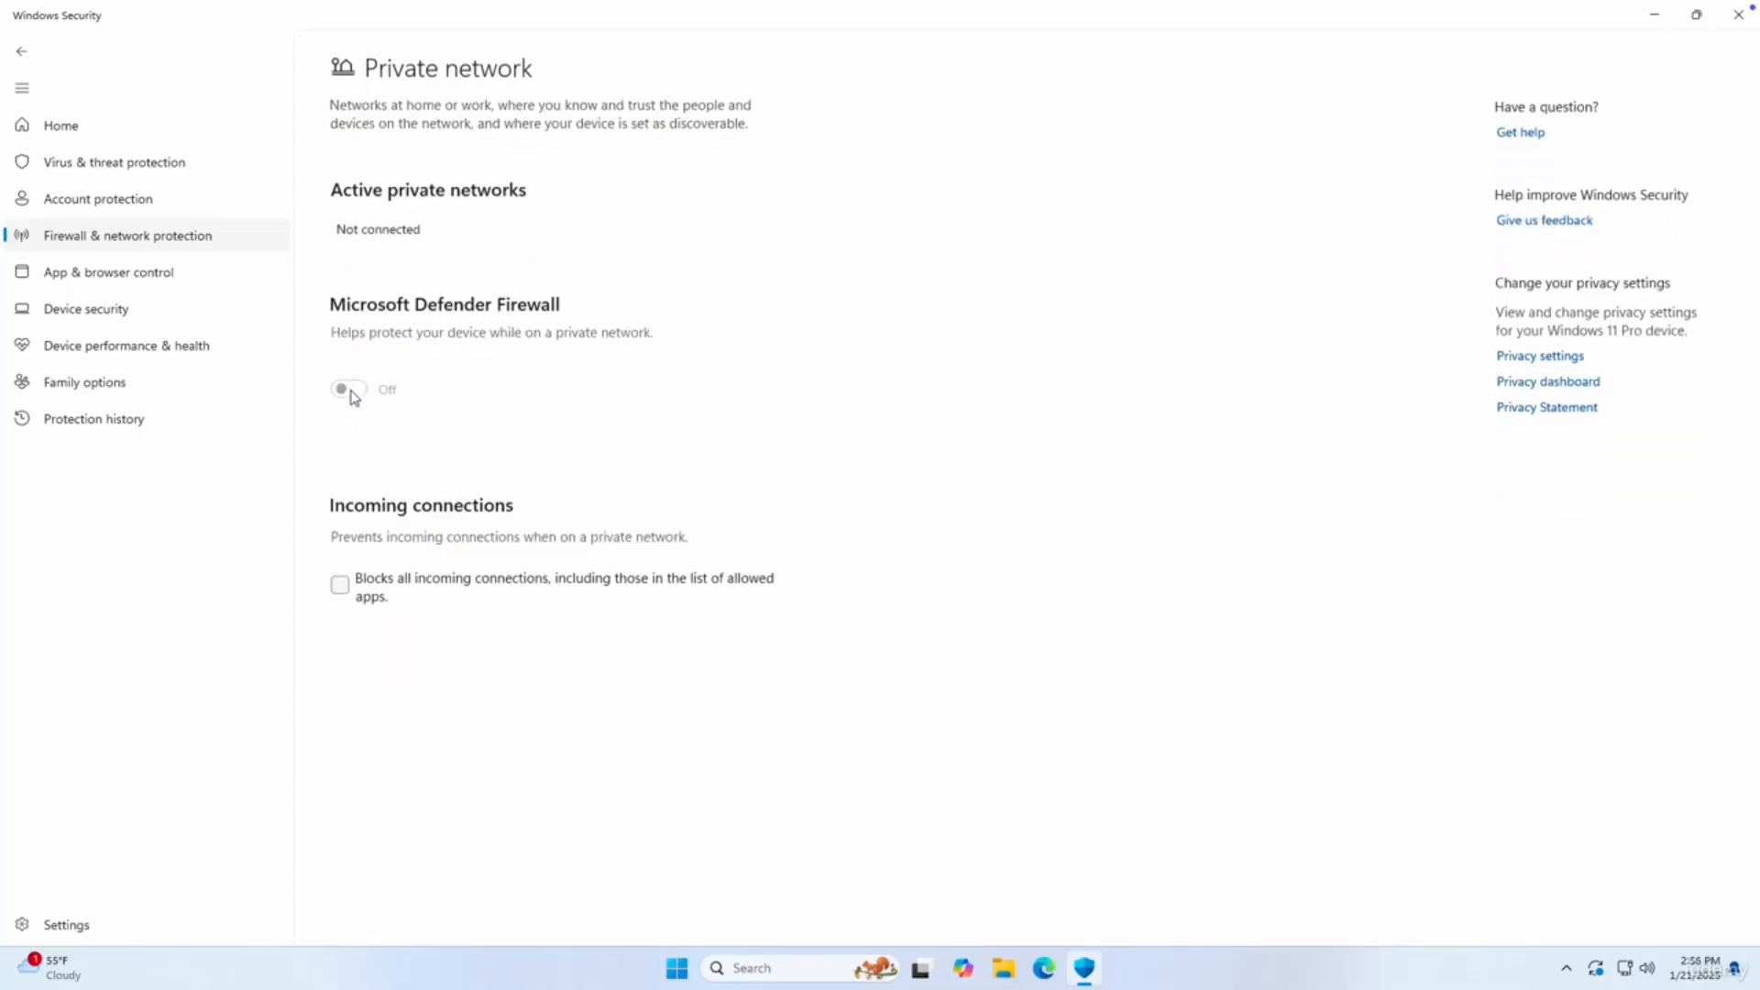
click(749, 620)
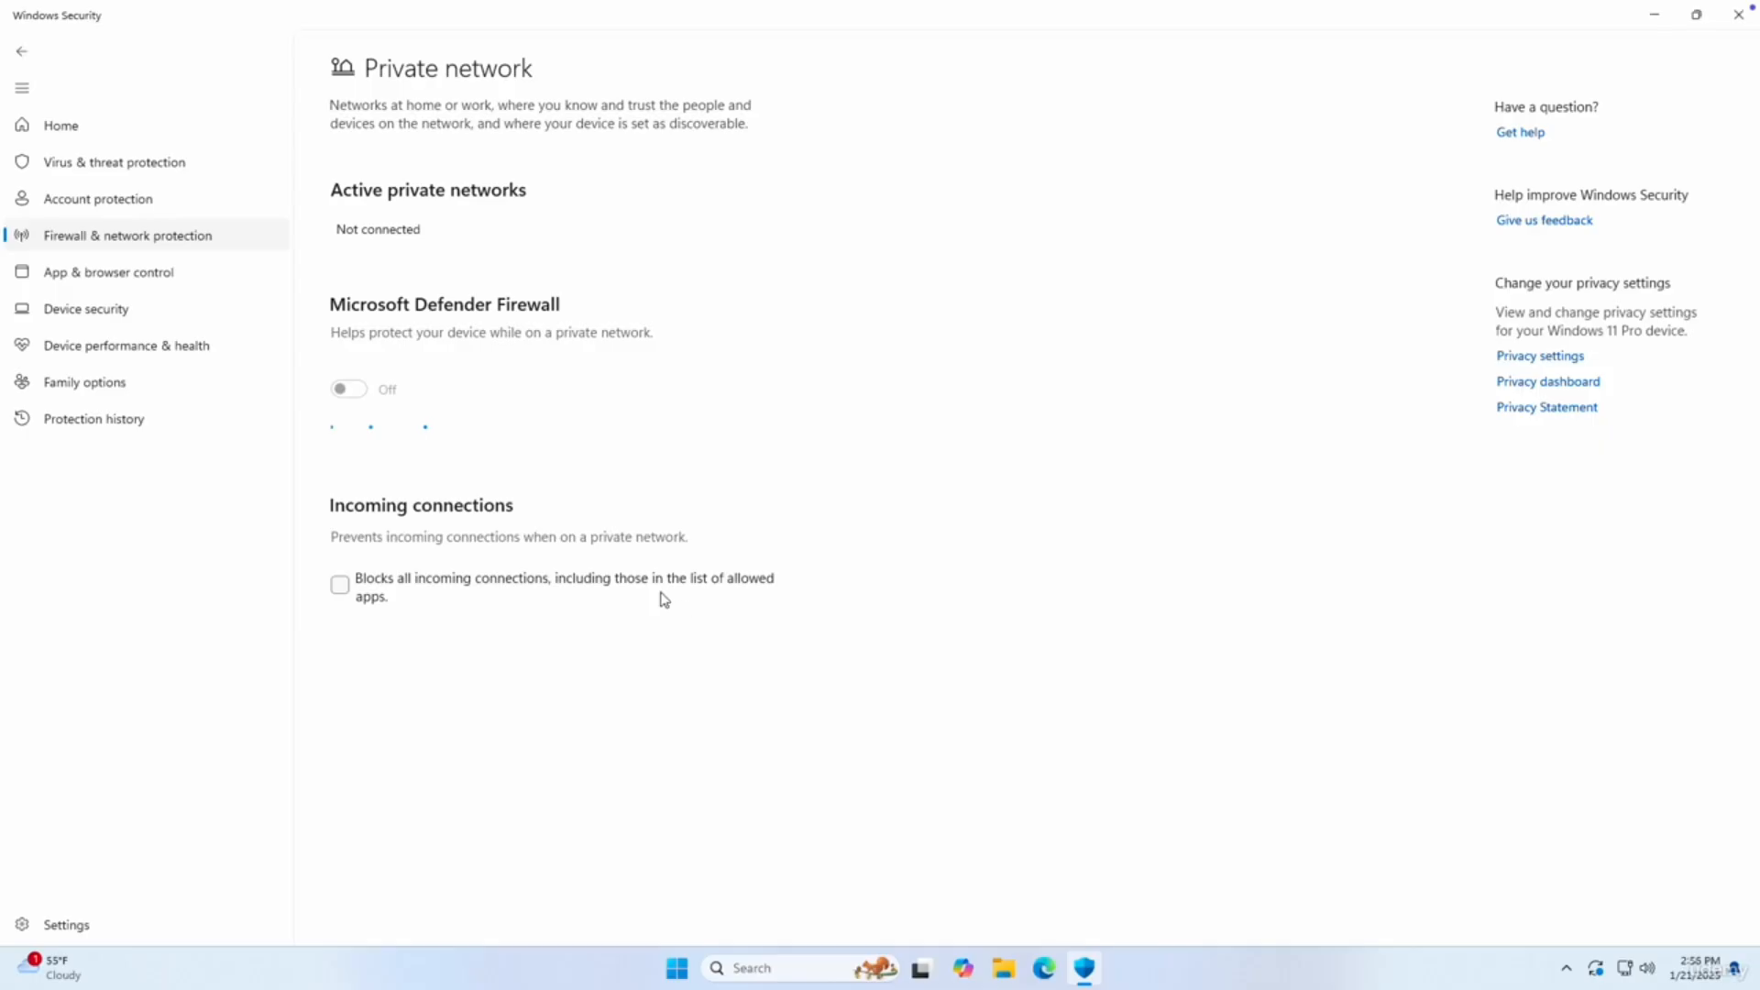
Turn the firewall back on for the domain and private networks from the Firewall & network protection page, approving each change.
click(160, 240)
scroll(337, 423, down, 1)
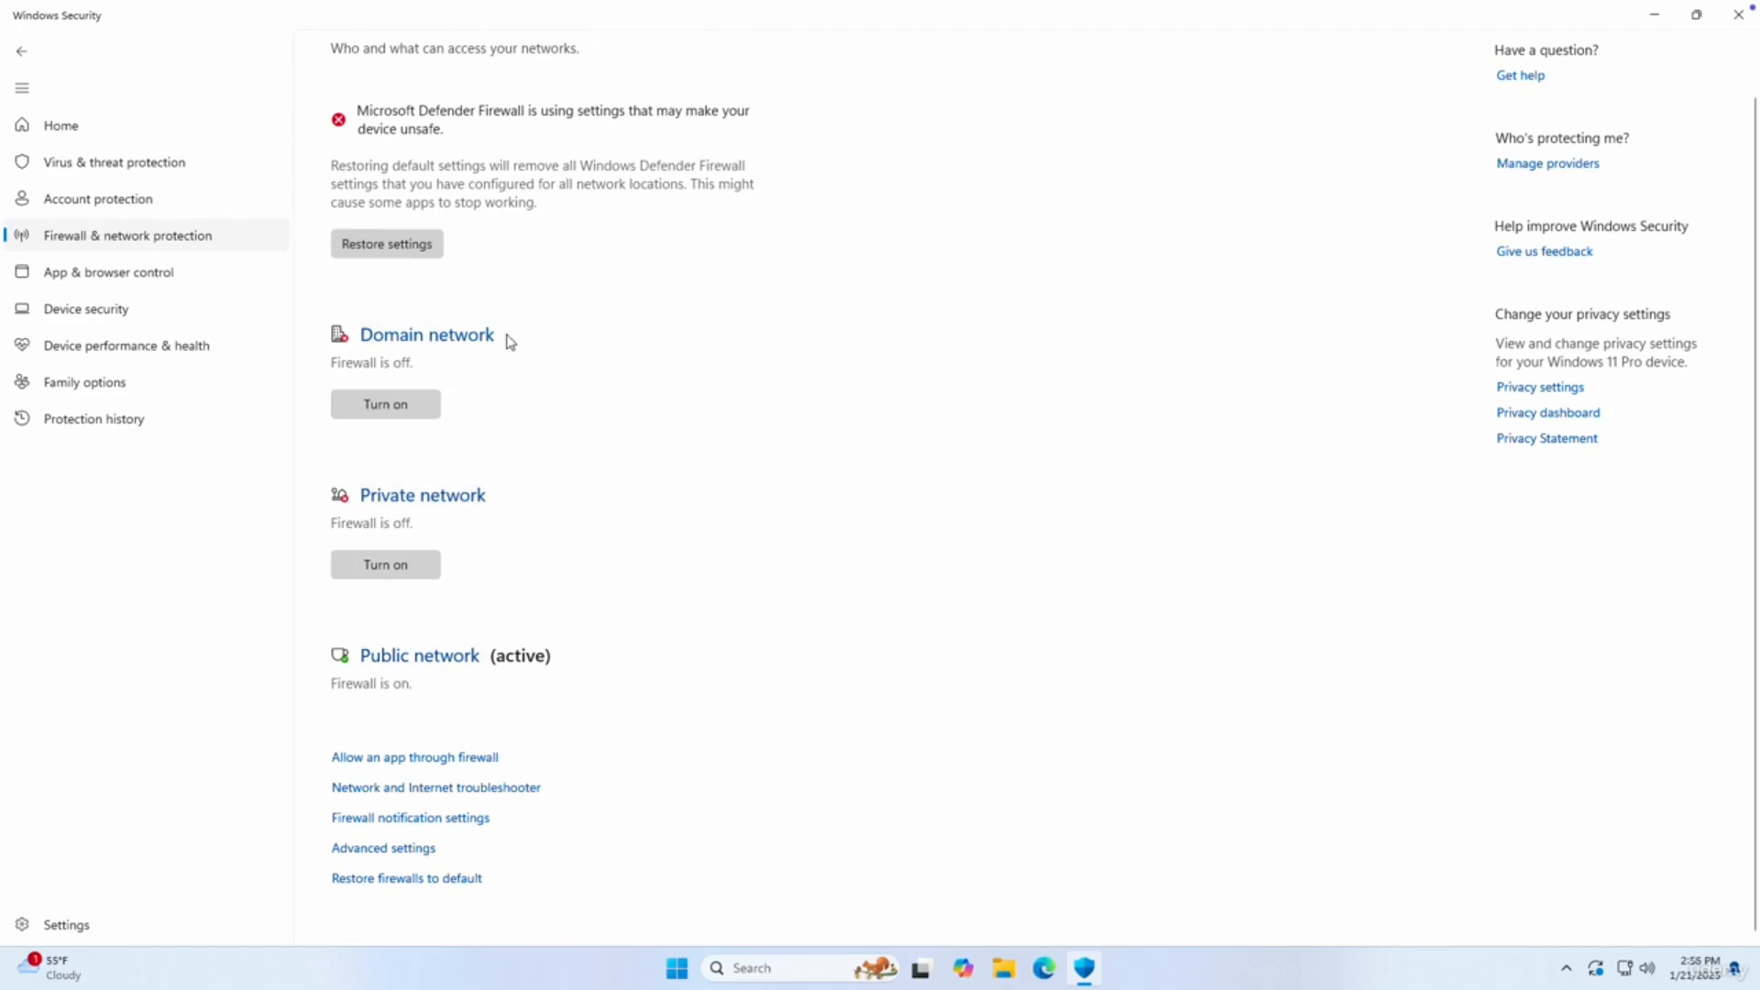
click(402, 412)
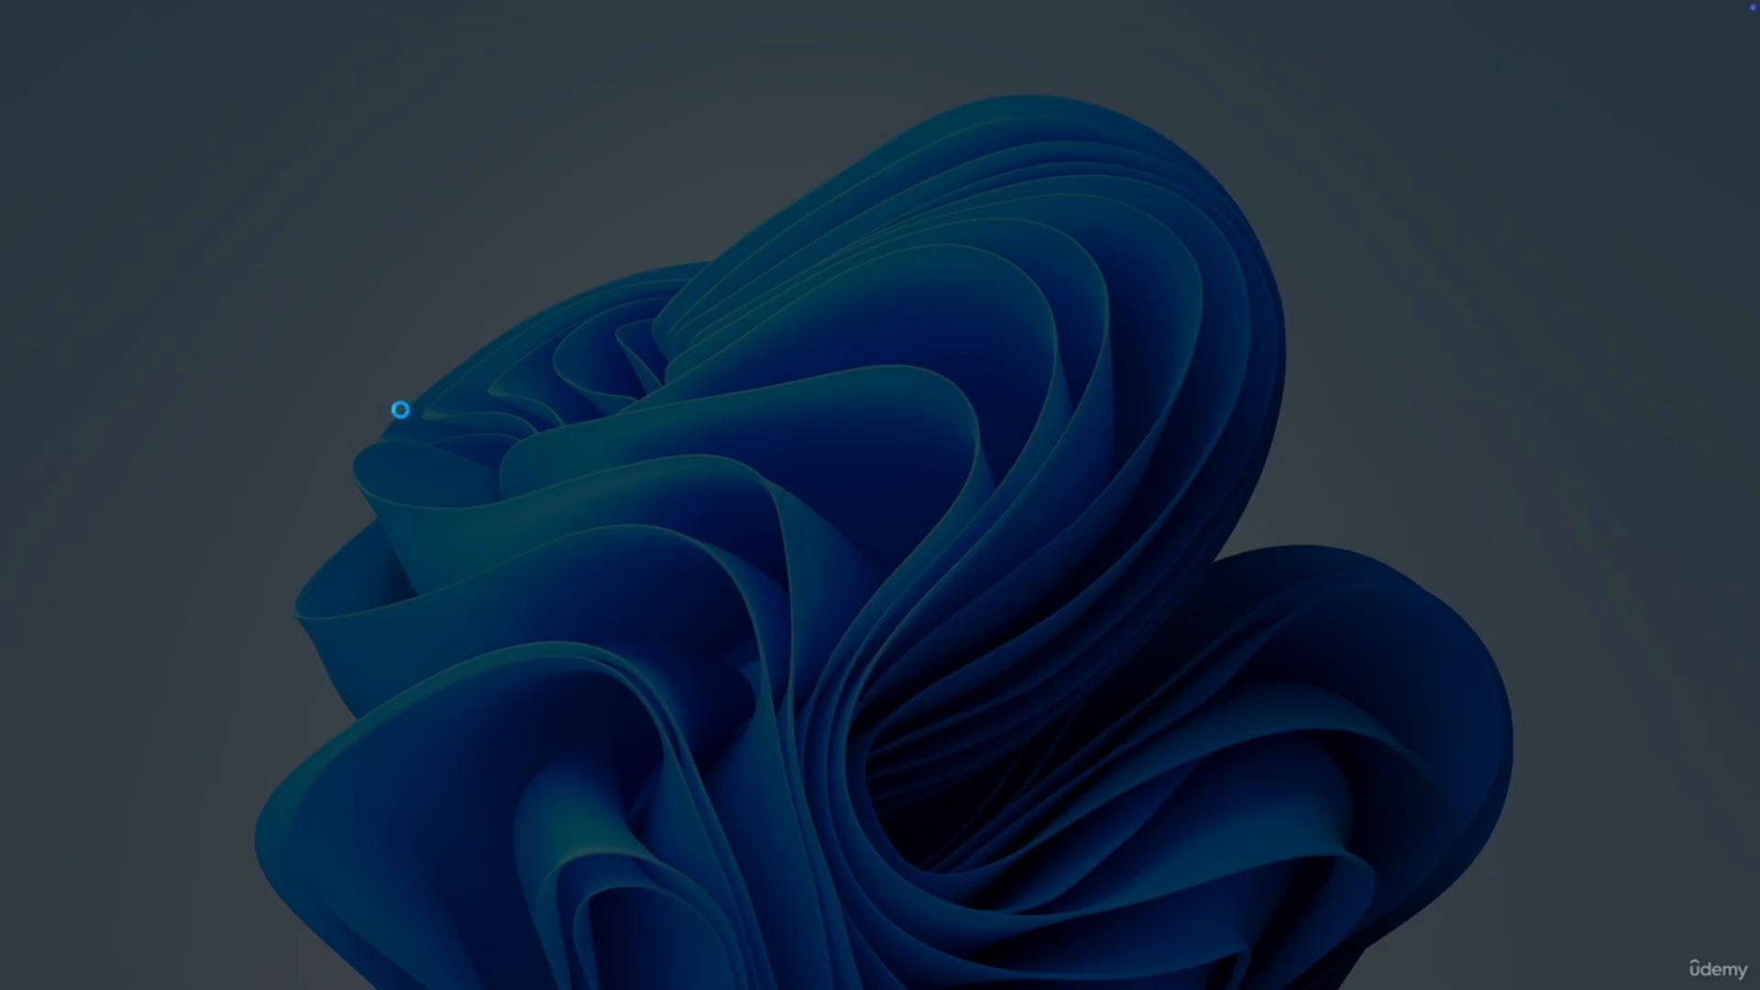
click(778, 629)
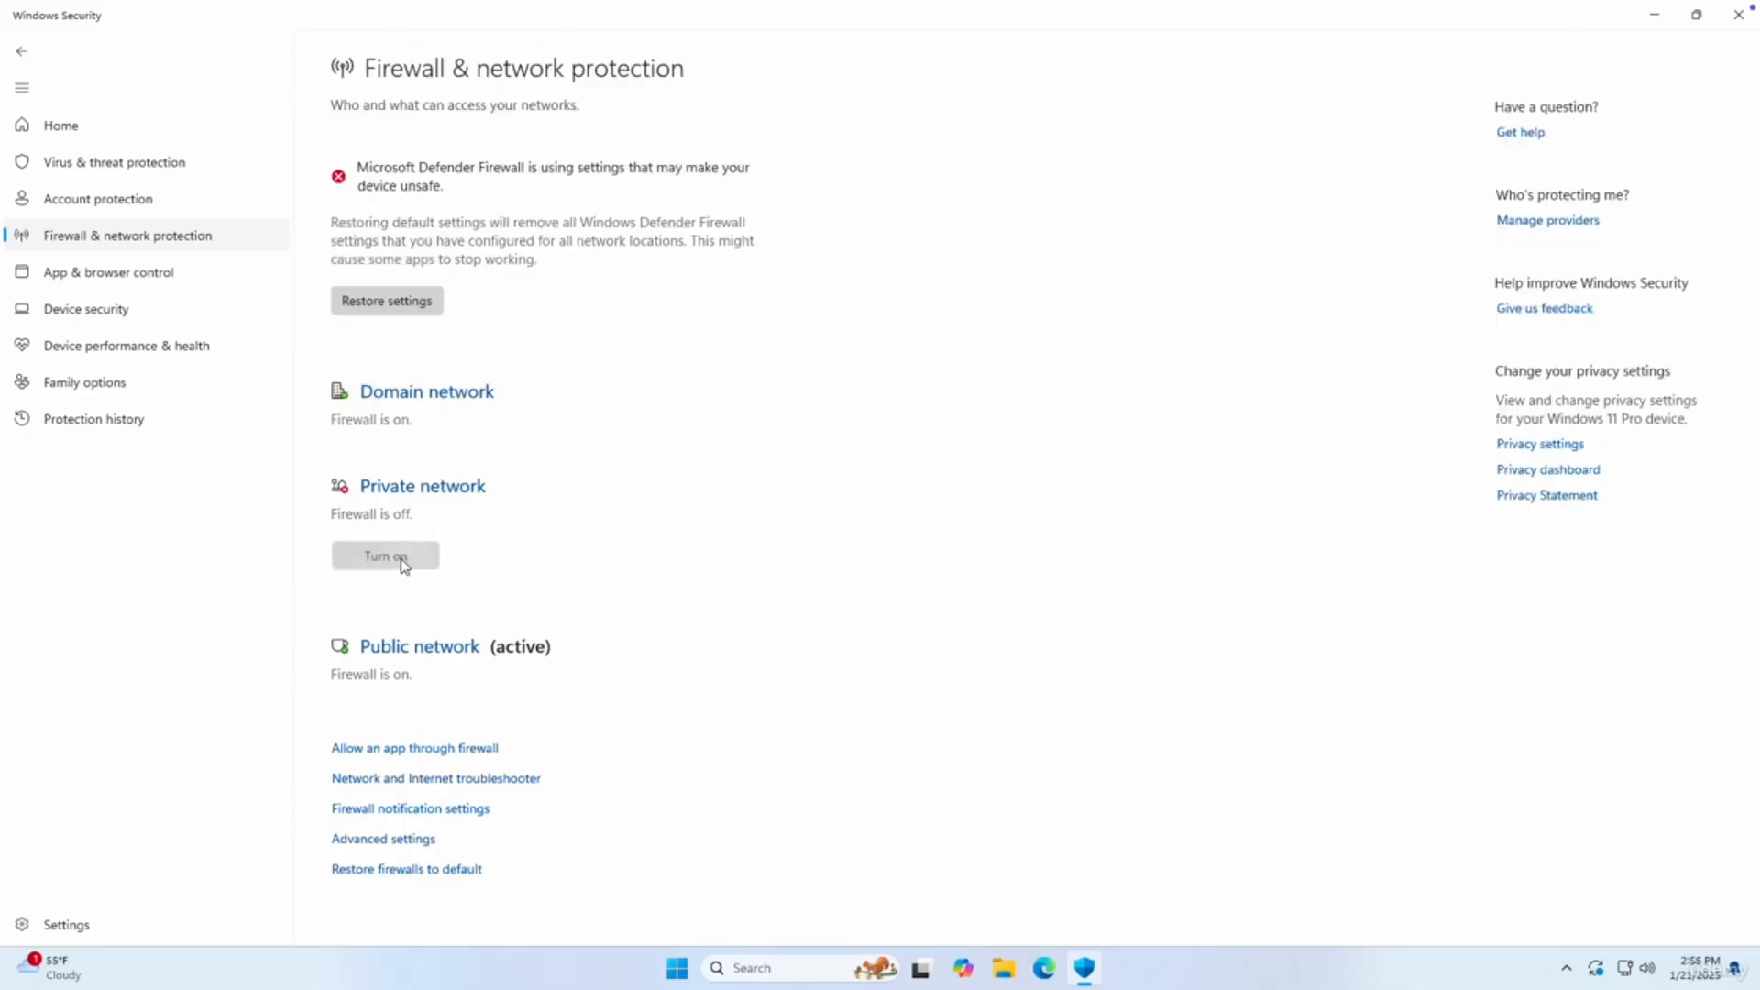
click(399, 559)
click(747, 624)
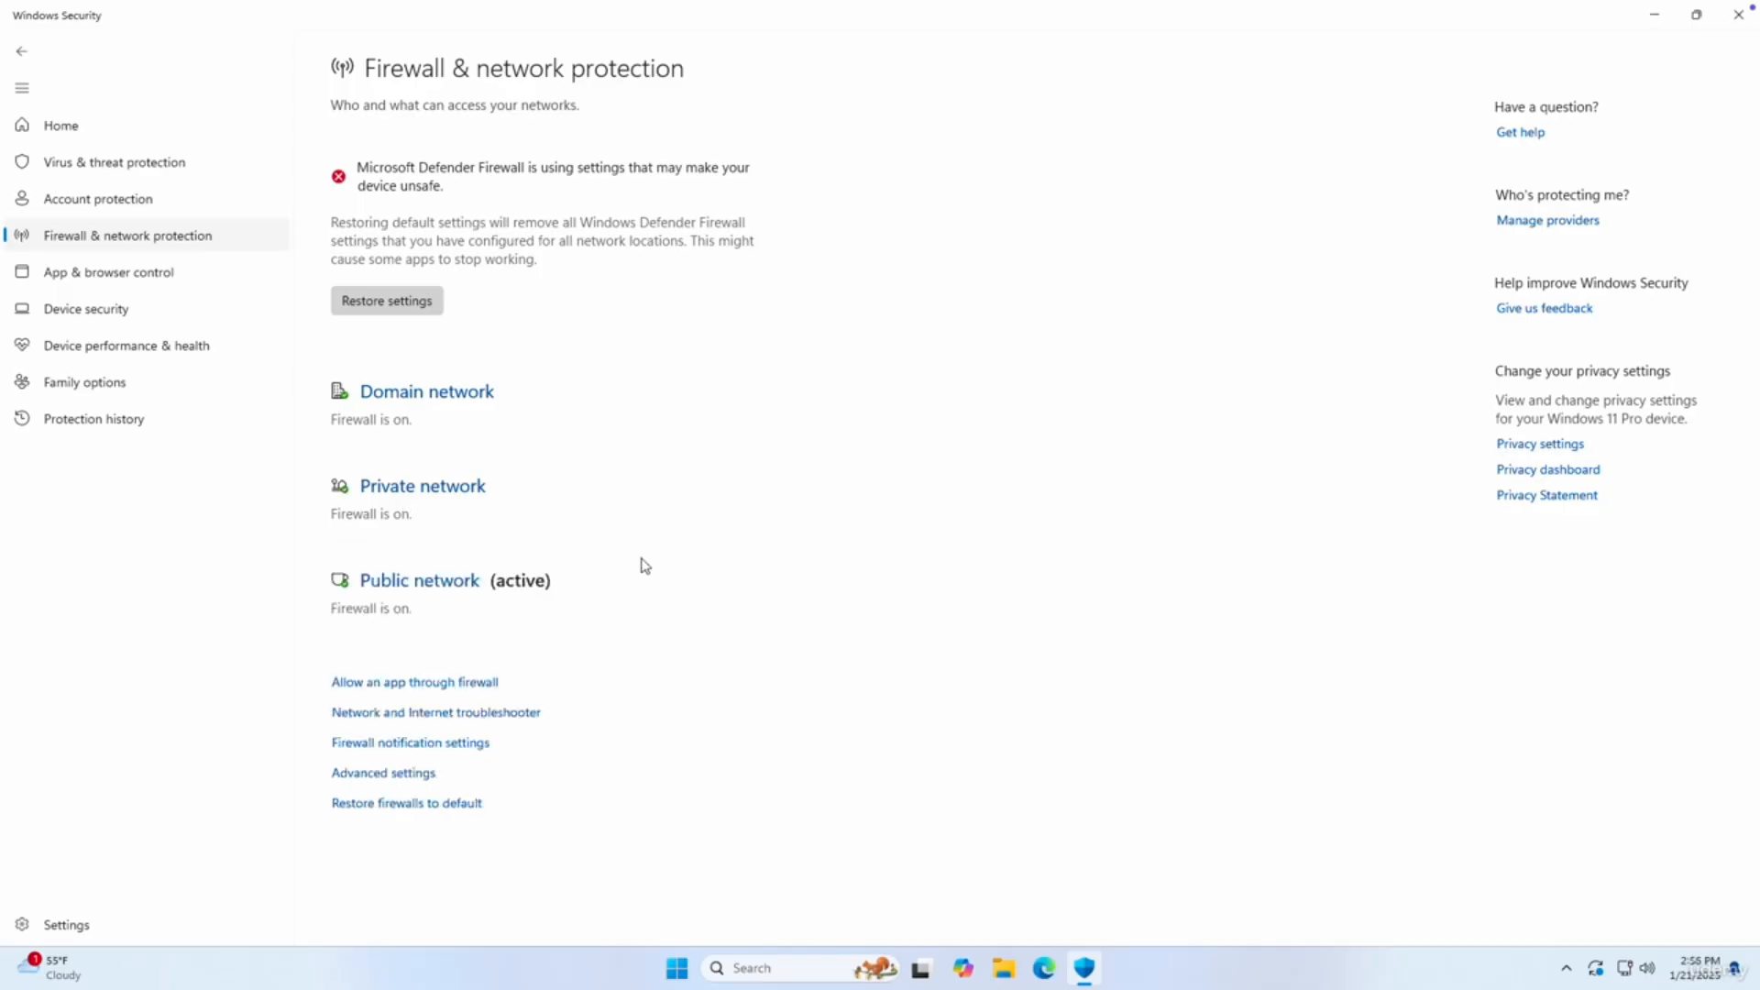
Reload the Firewall & network protection page and restore the firewall's default settings, approving the change.
click(157, 207)
click(159, 234)
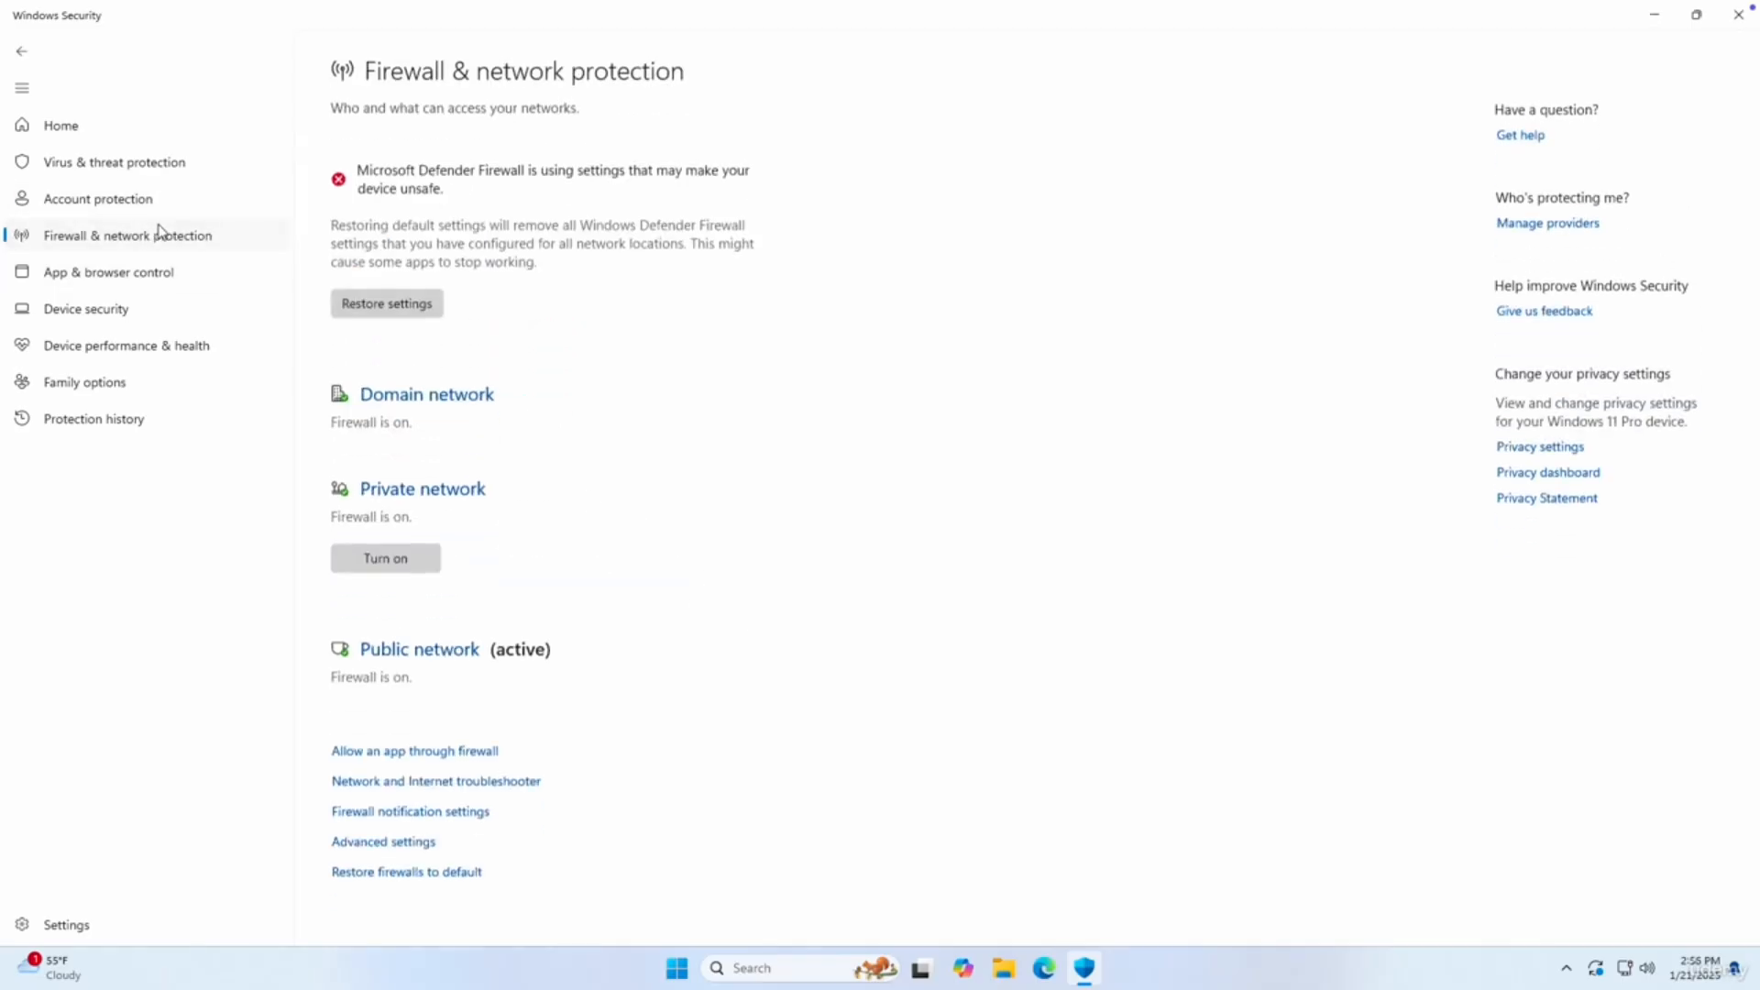
click(403, 303)
click(803, 633)
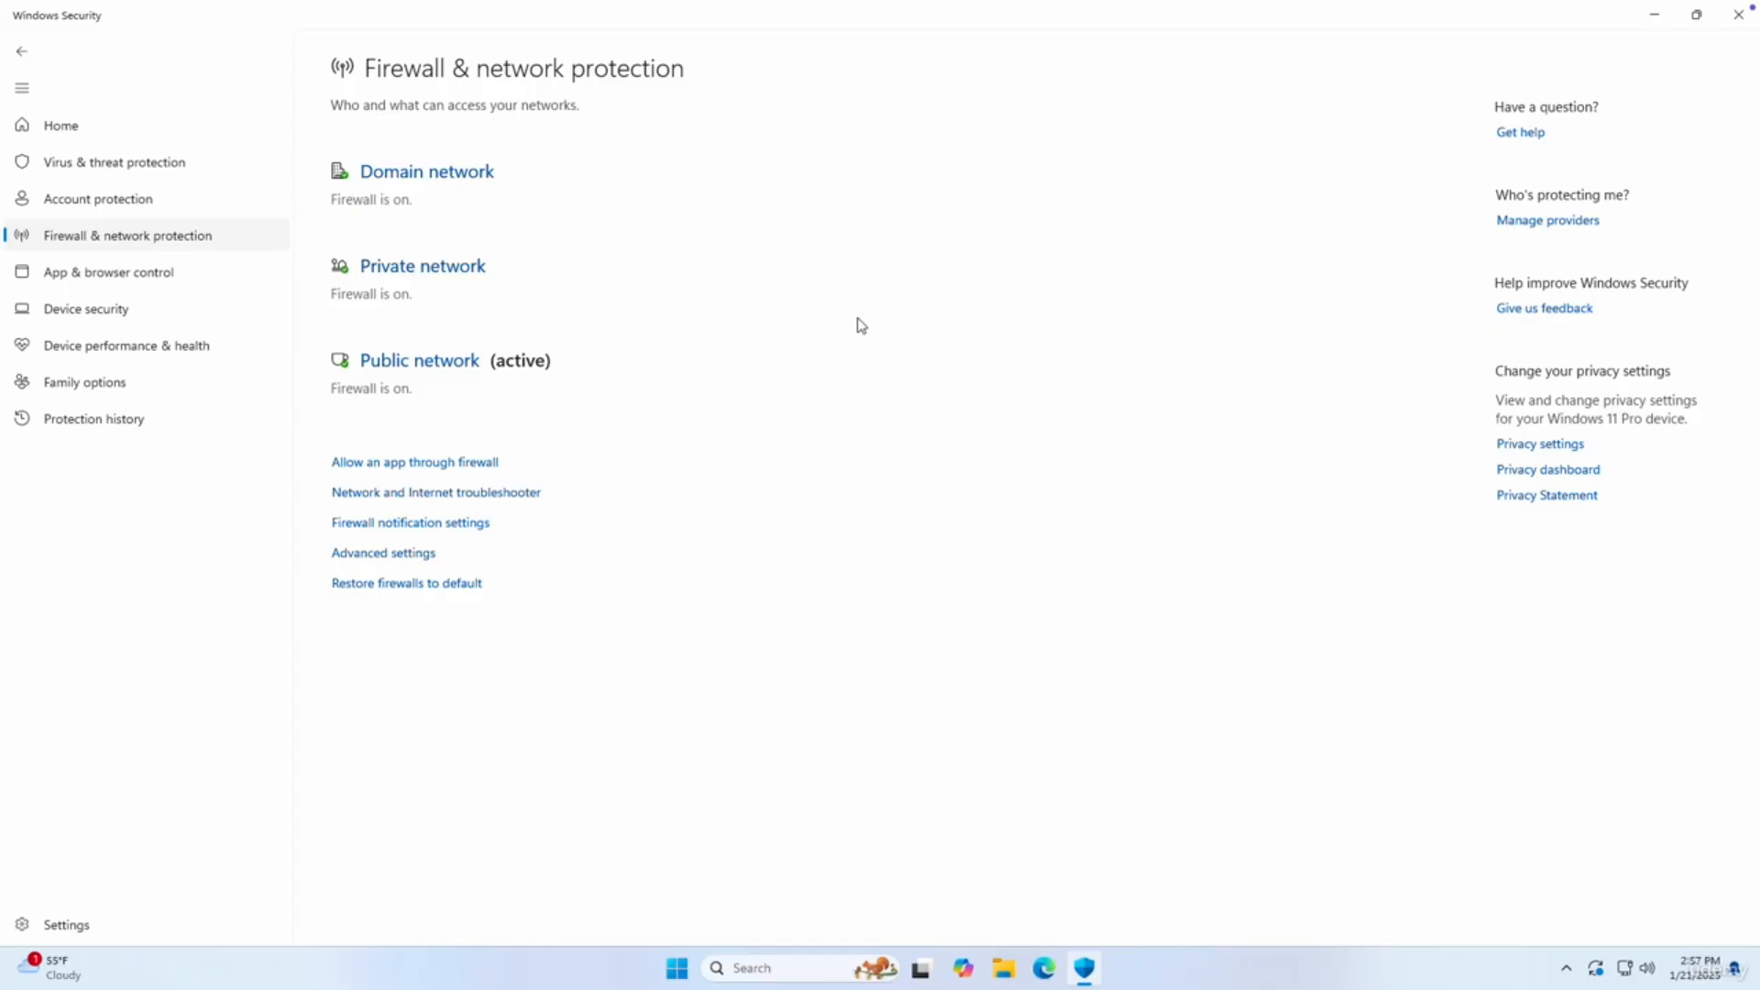
View the domain network's firewall settings, and block all incoming connections on the public network, including those from allowed apps.
click(400, 178)
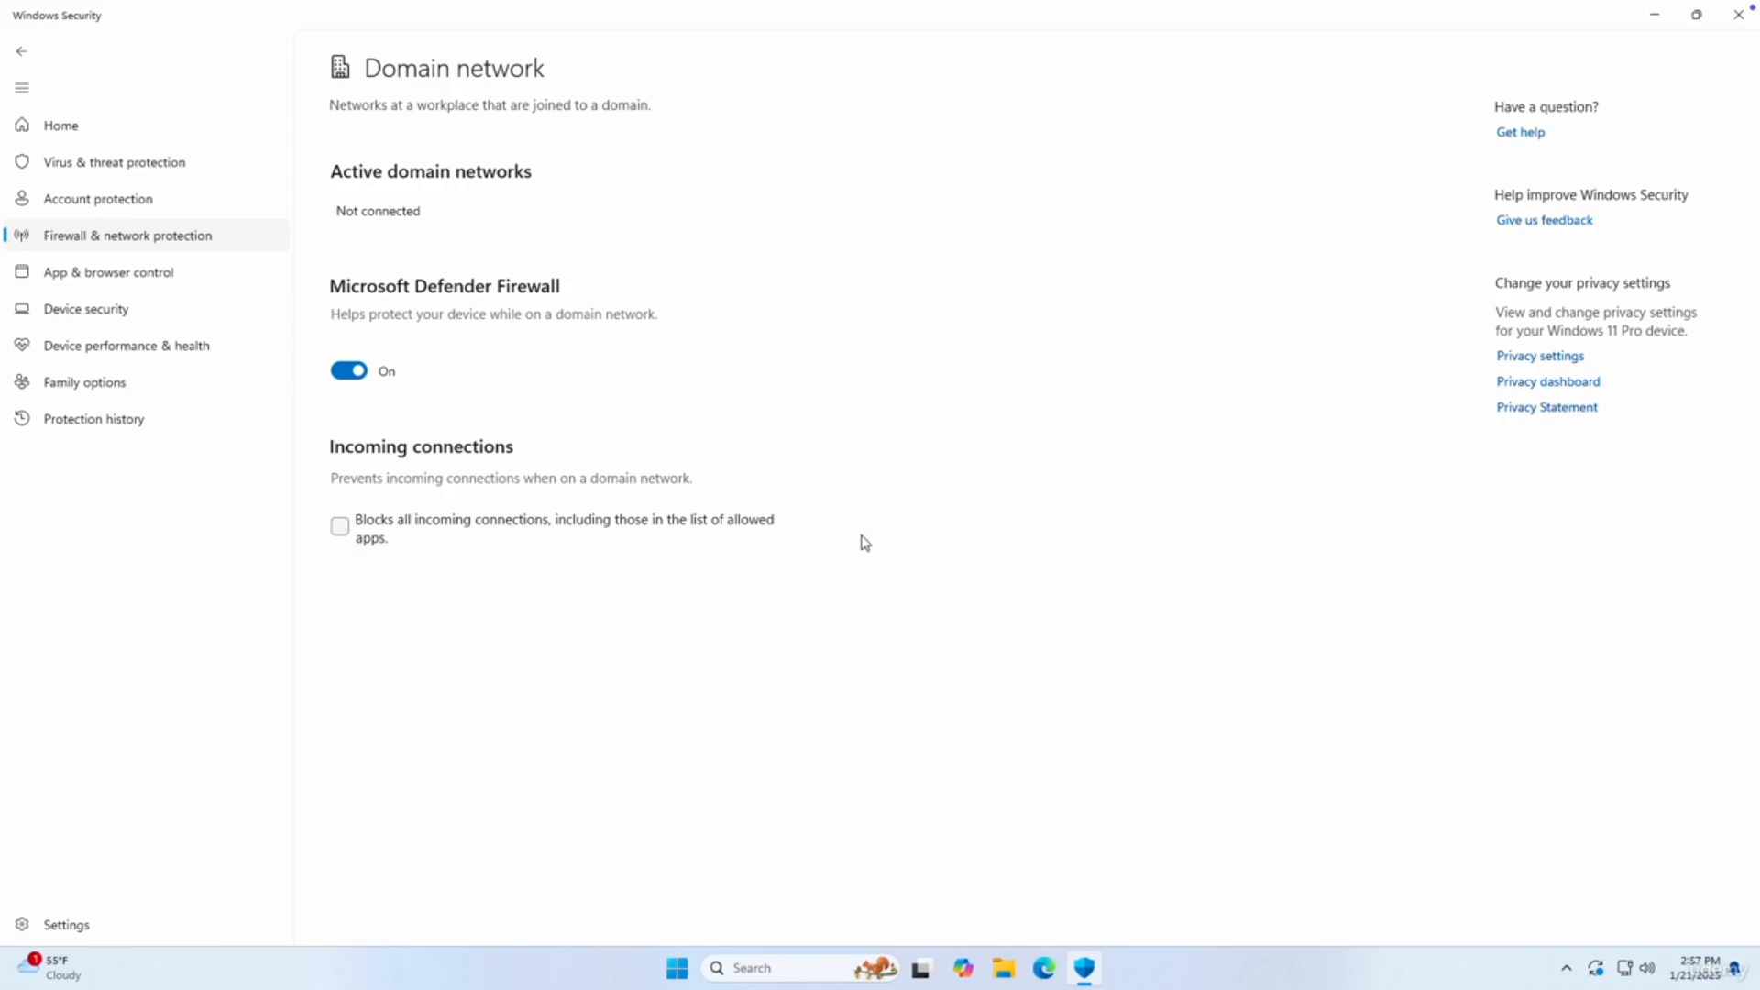
click(184, 233)
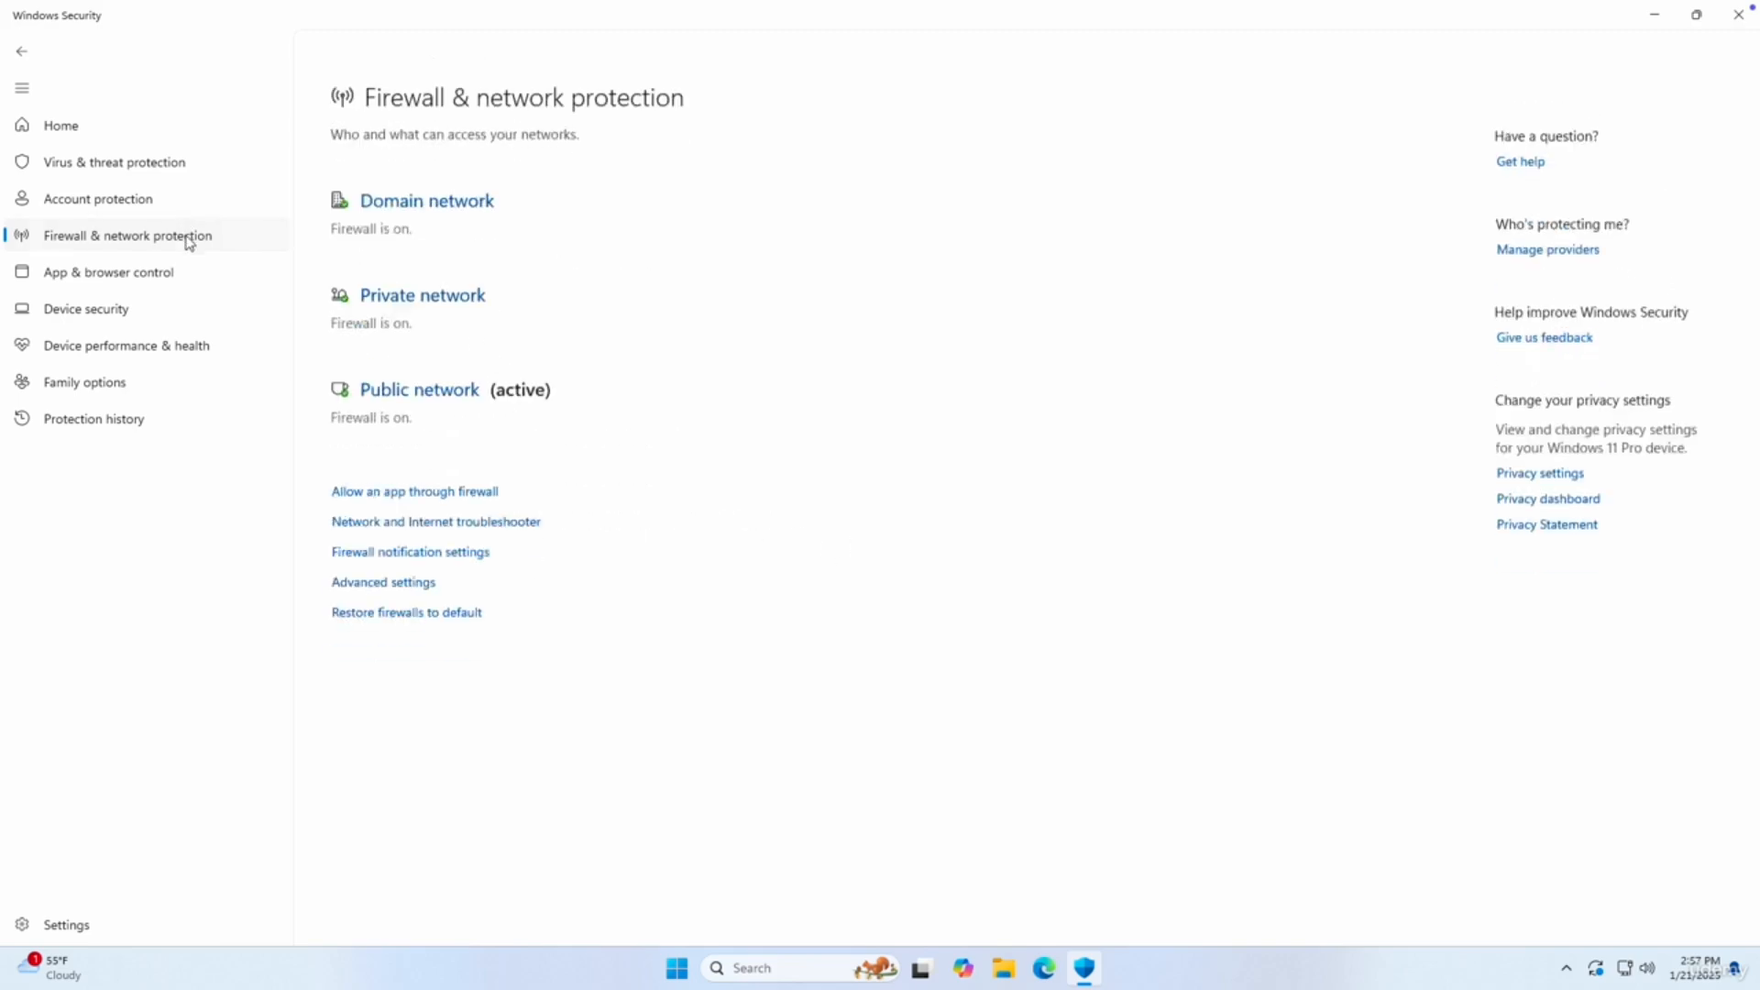
click(439, 369)
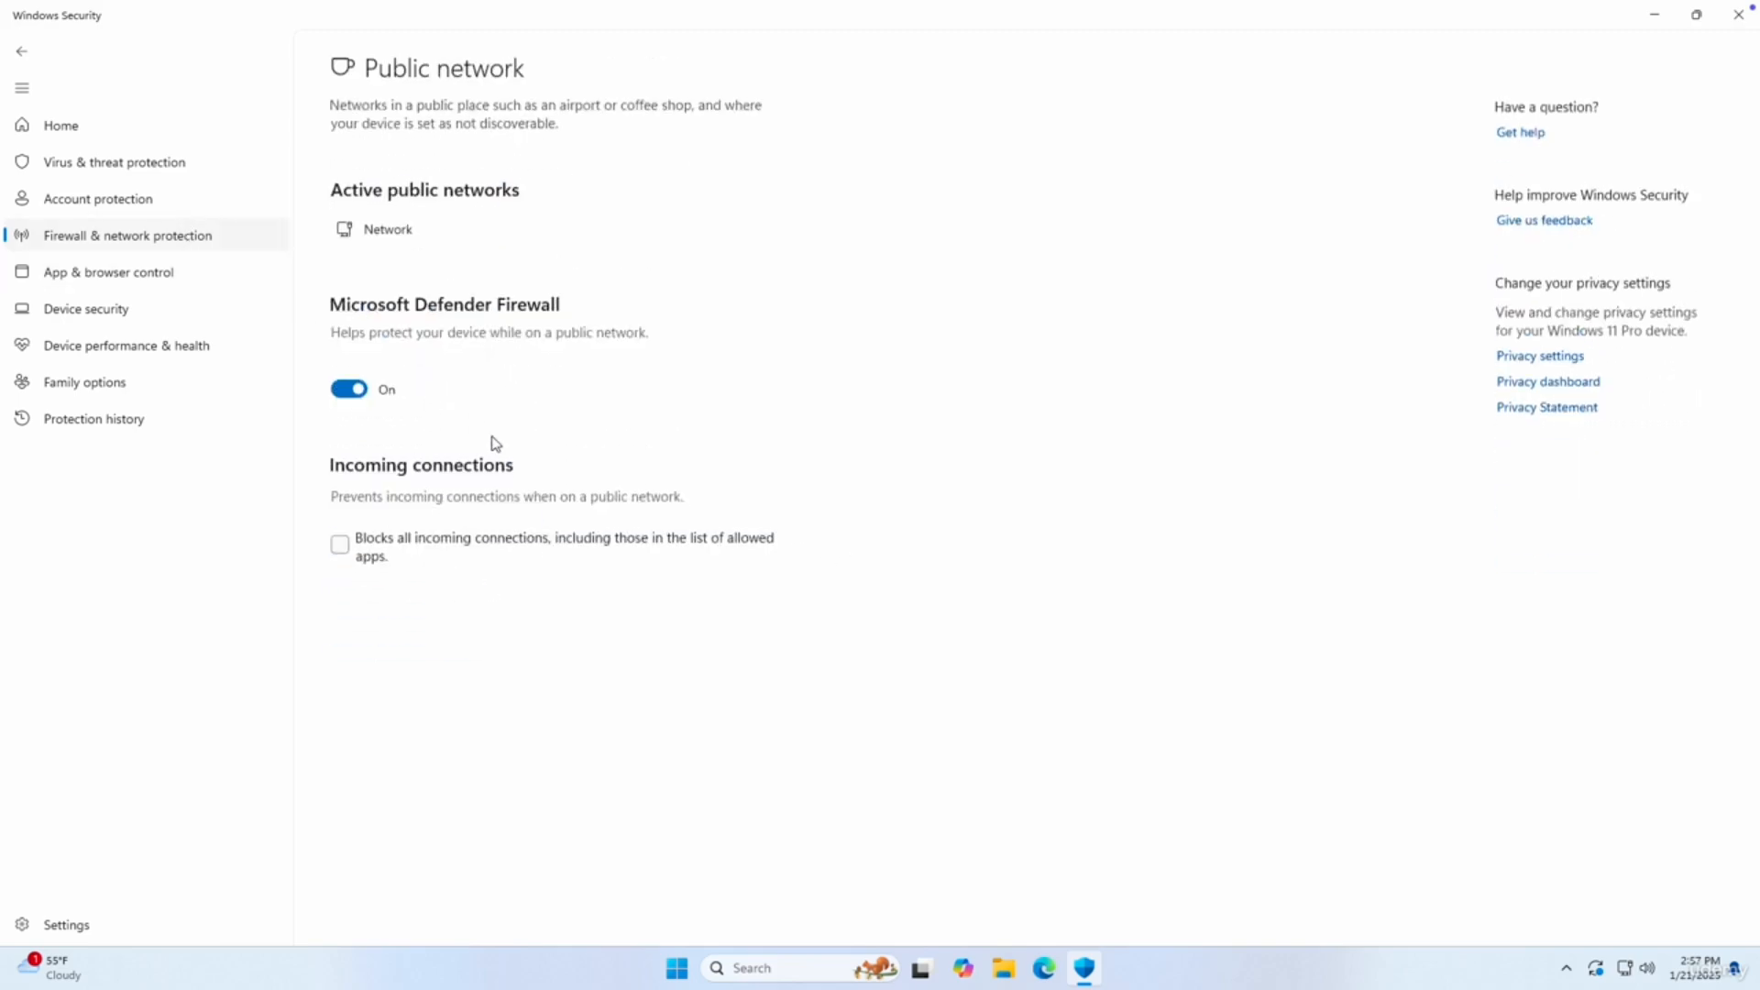
click(340, 545)
click(792, 620)
click(255, 244)
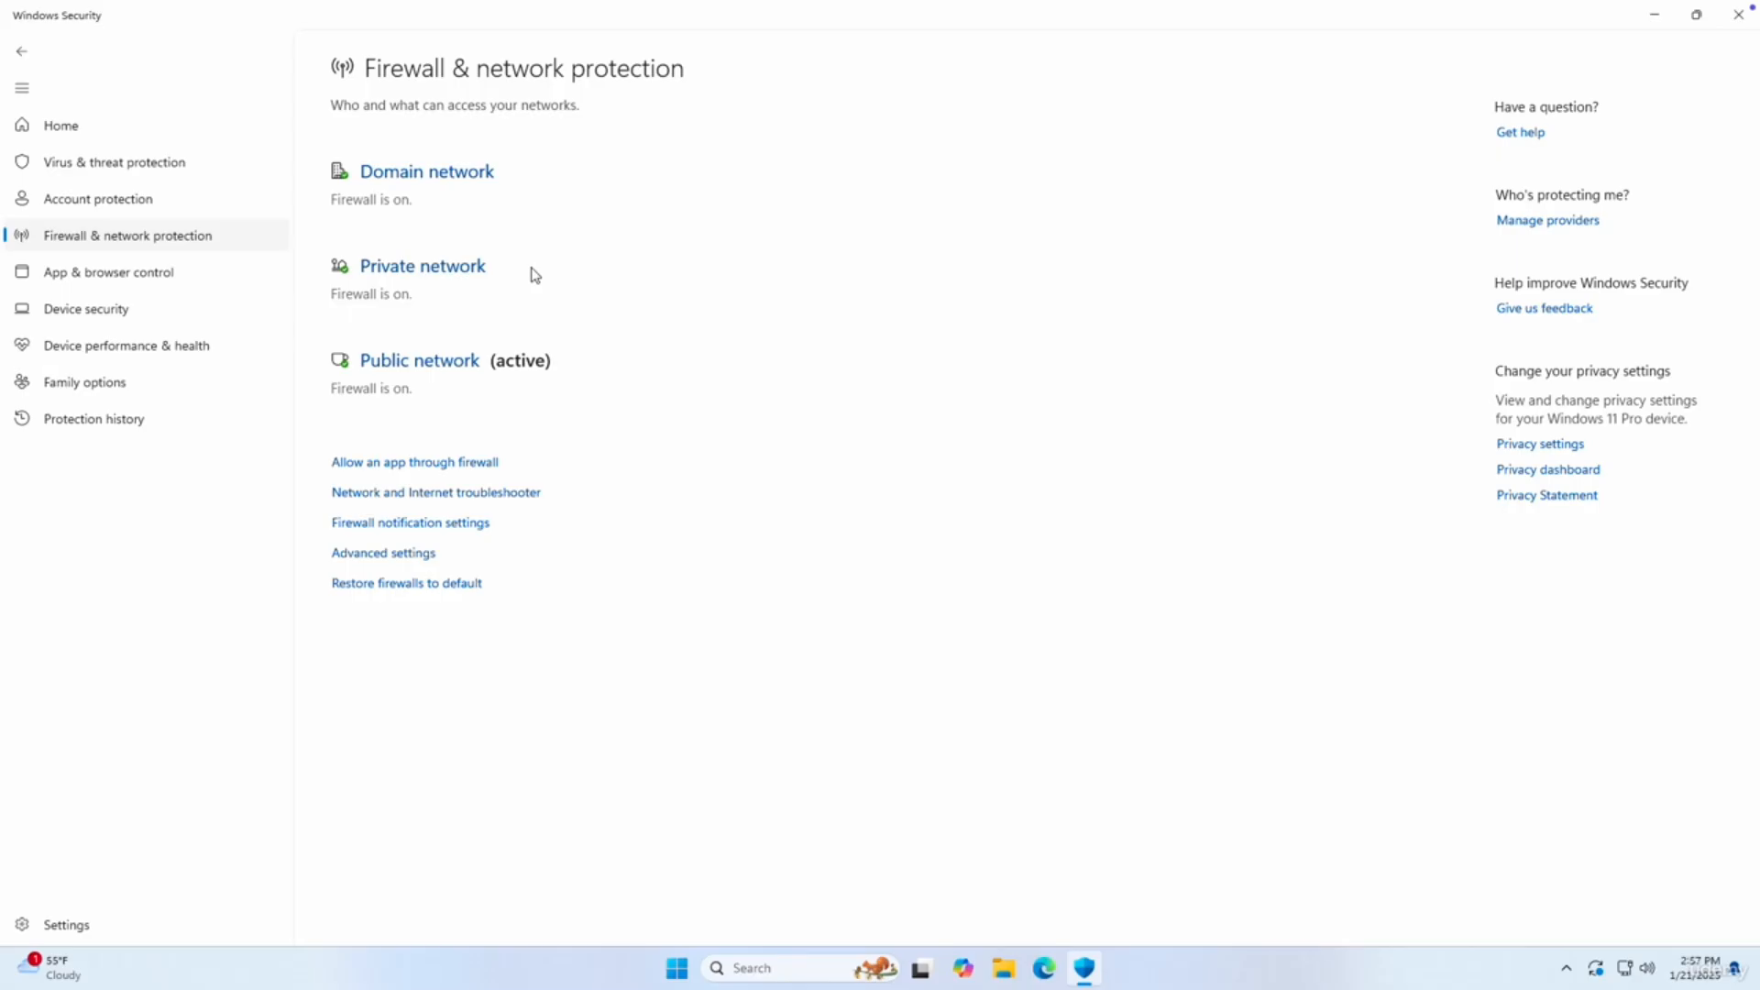
Open the firewall's advanced settings in a maximized window with administrator approval and view the inbound rules.
click(340, 557)
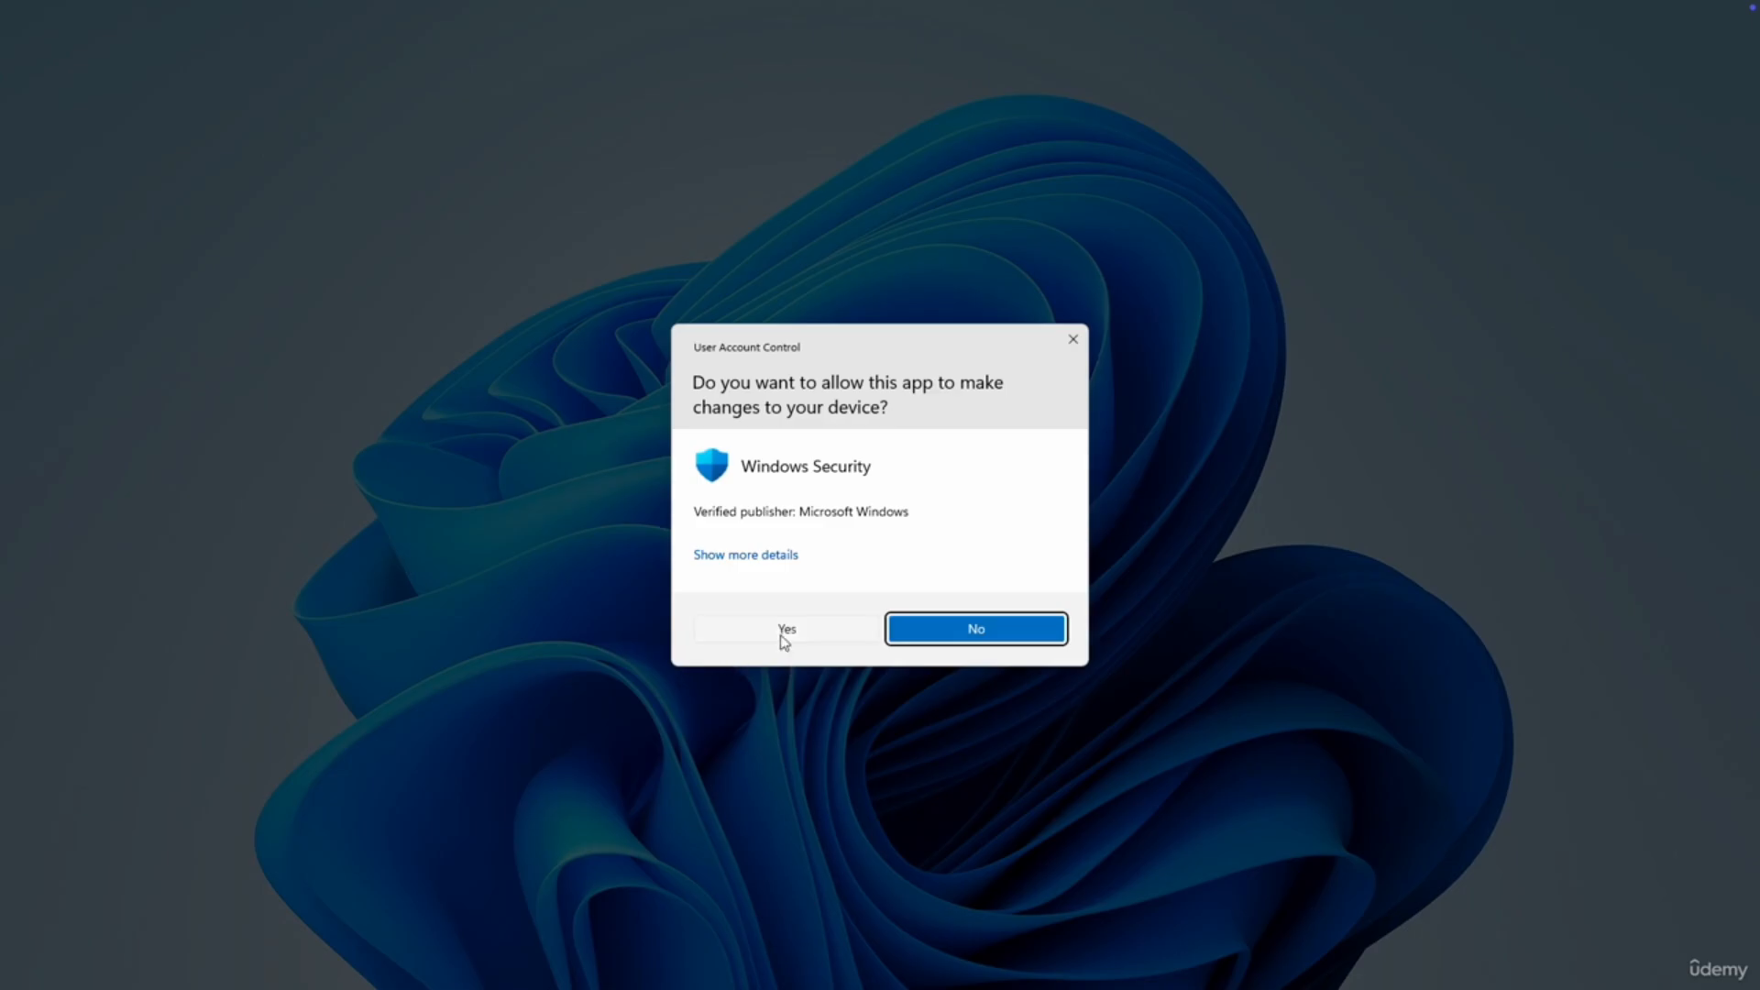
click(782, 634)
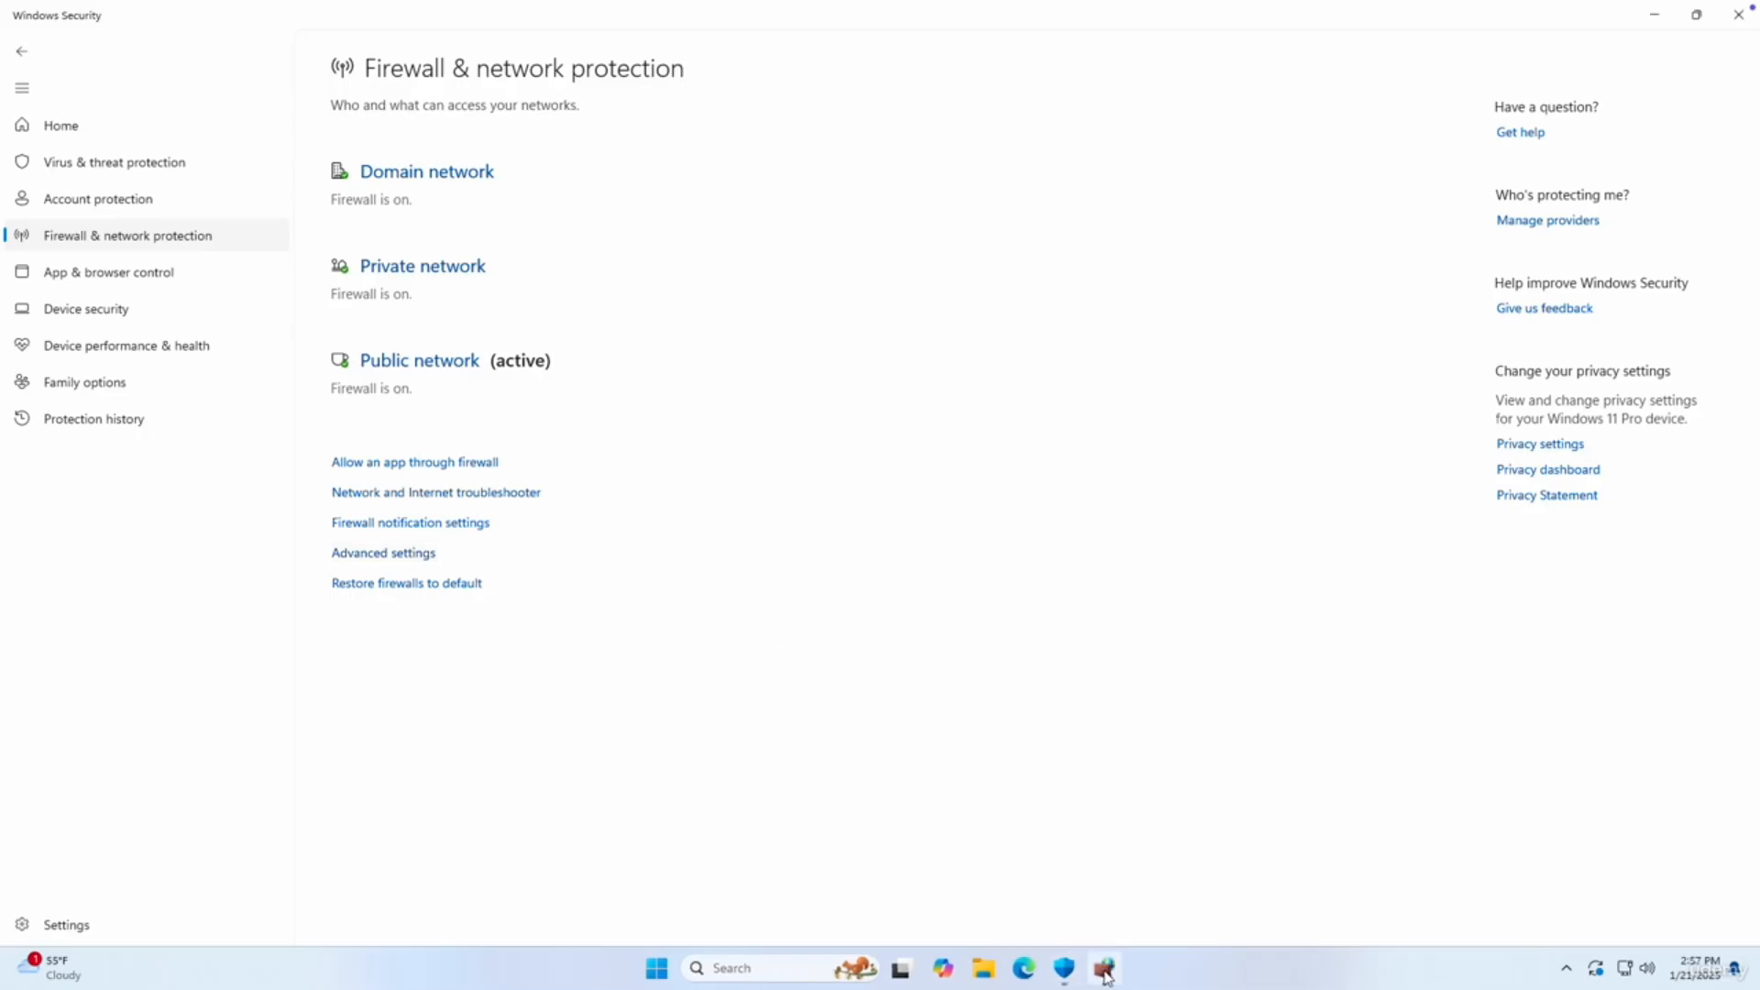
click(1108, 967)
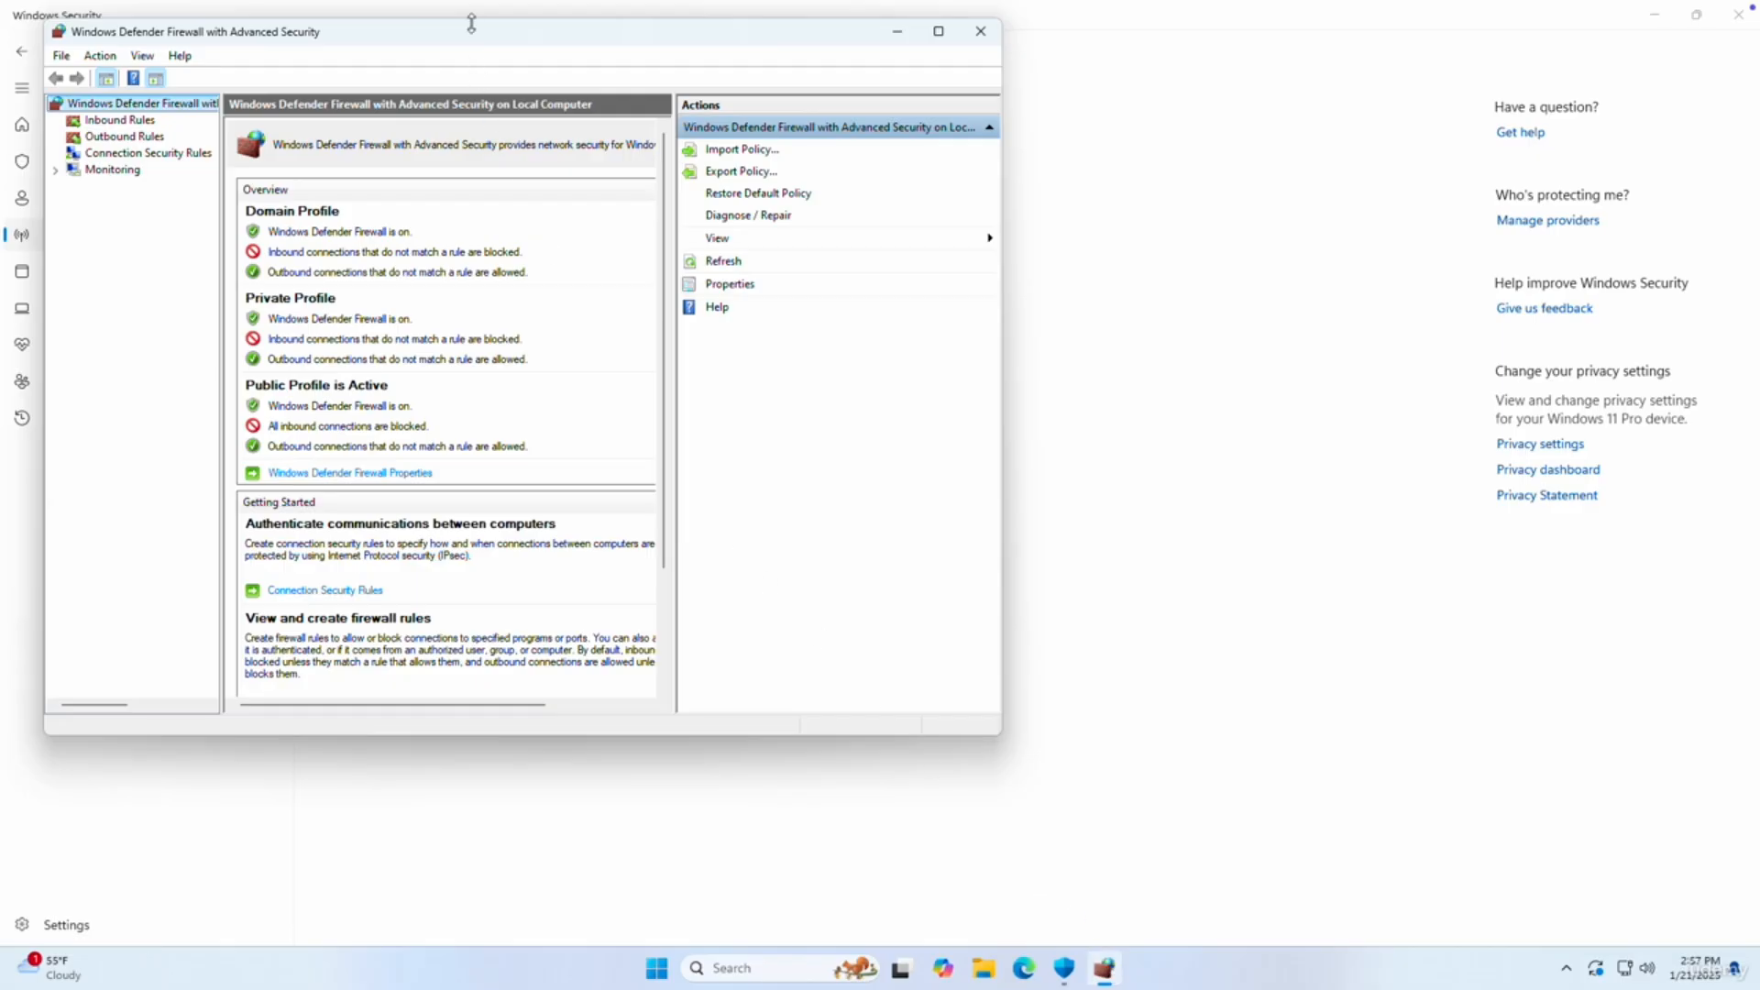
drag(471, 22, 718, 129)
double_click(720, 134)
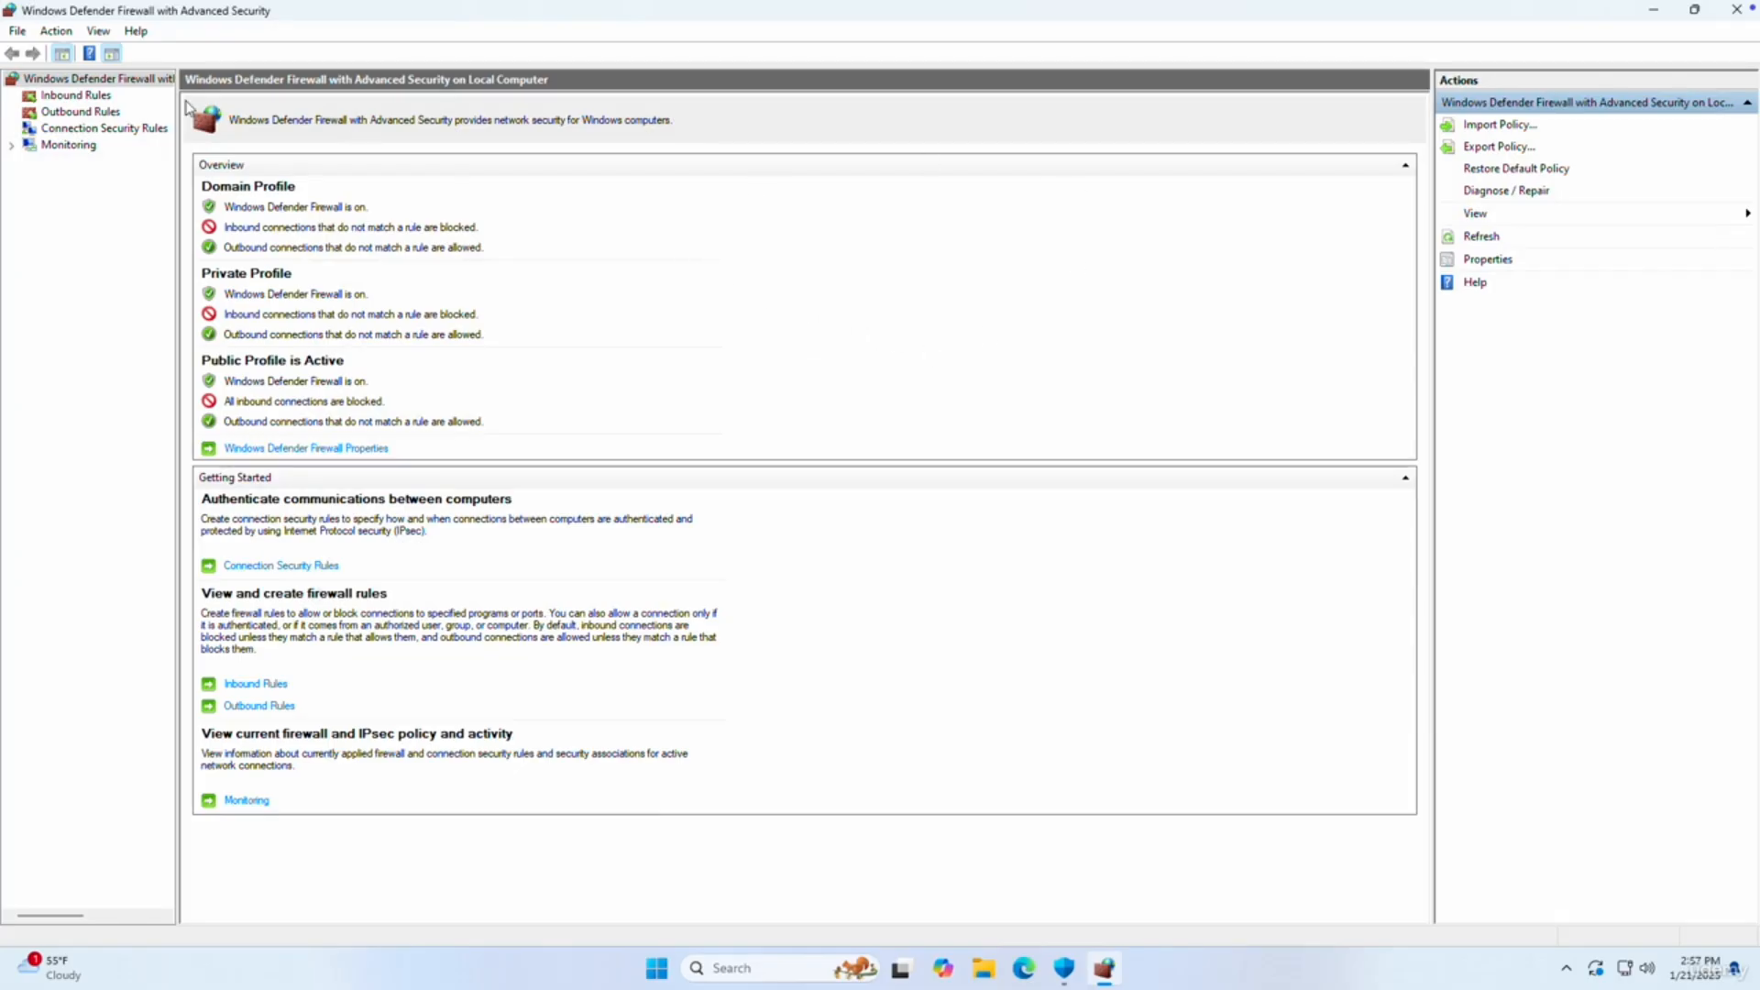
click(106, 96)
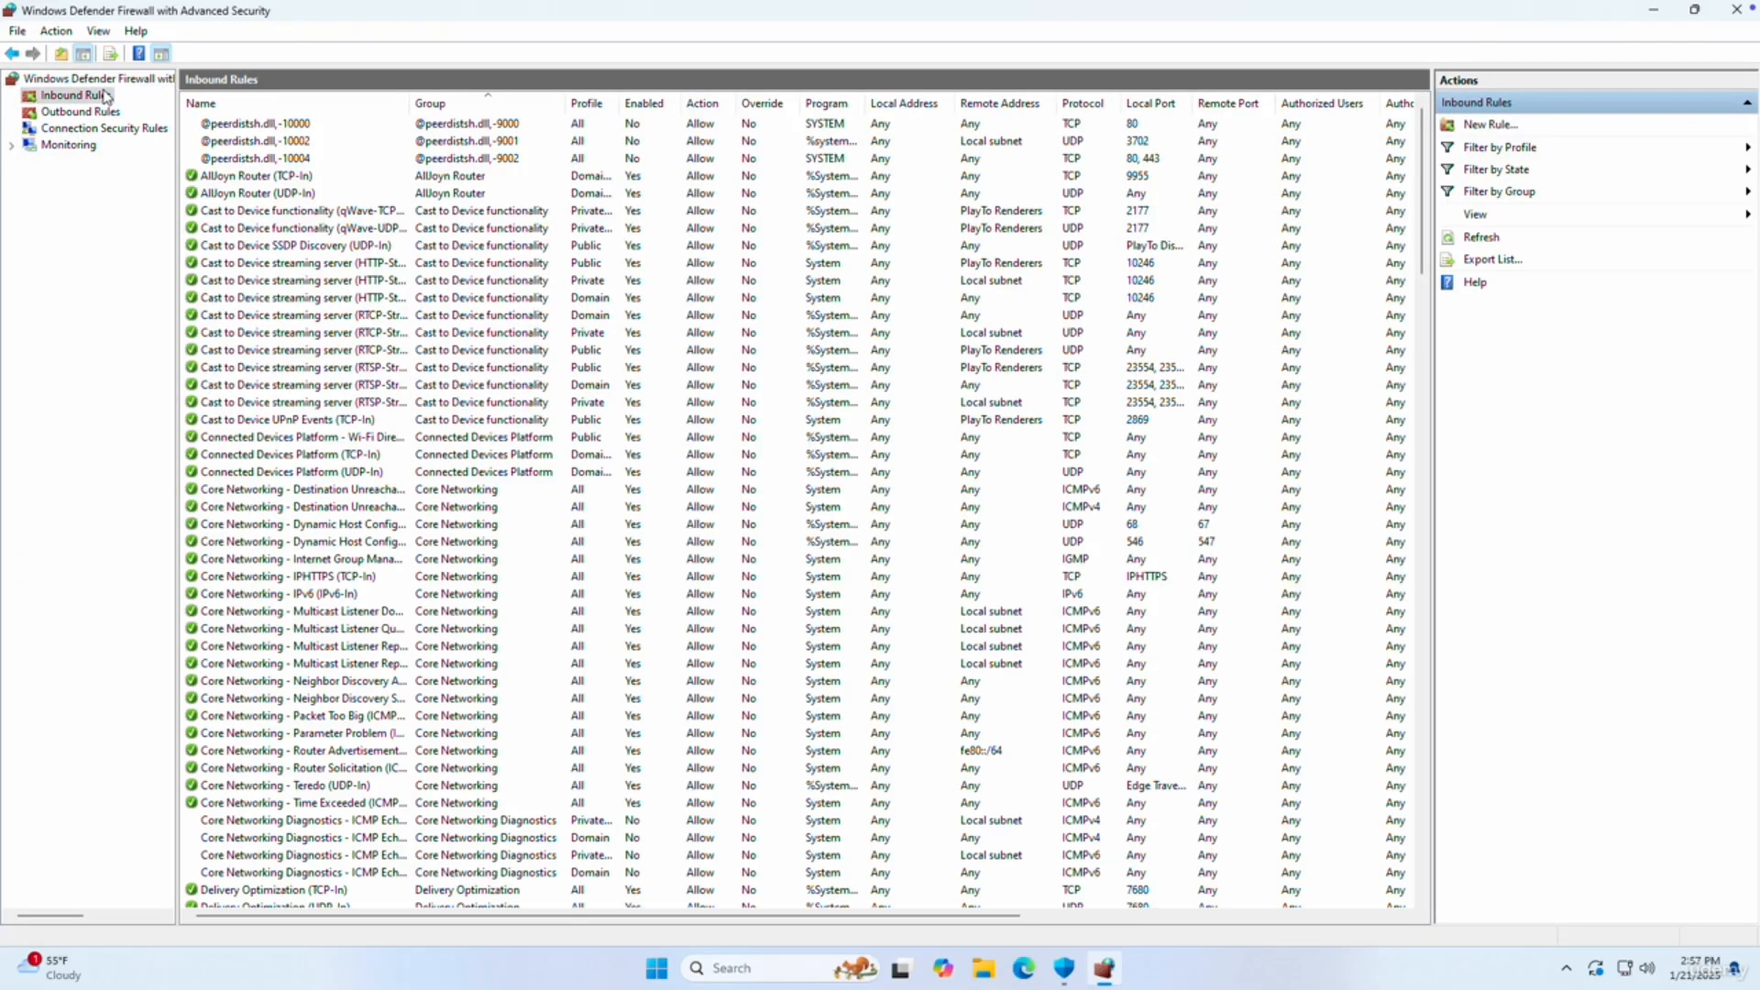
Start a new outbound rule of type Program and continue to its program selection.
click(108, 112)
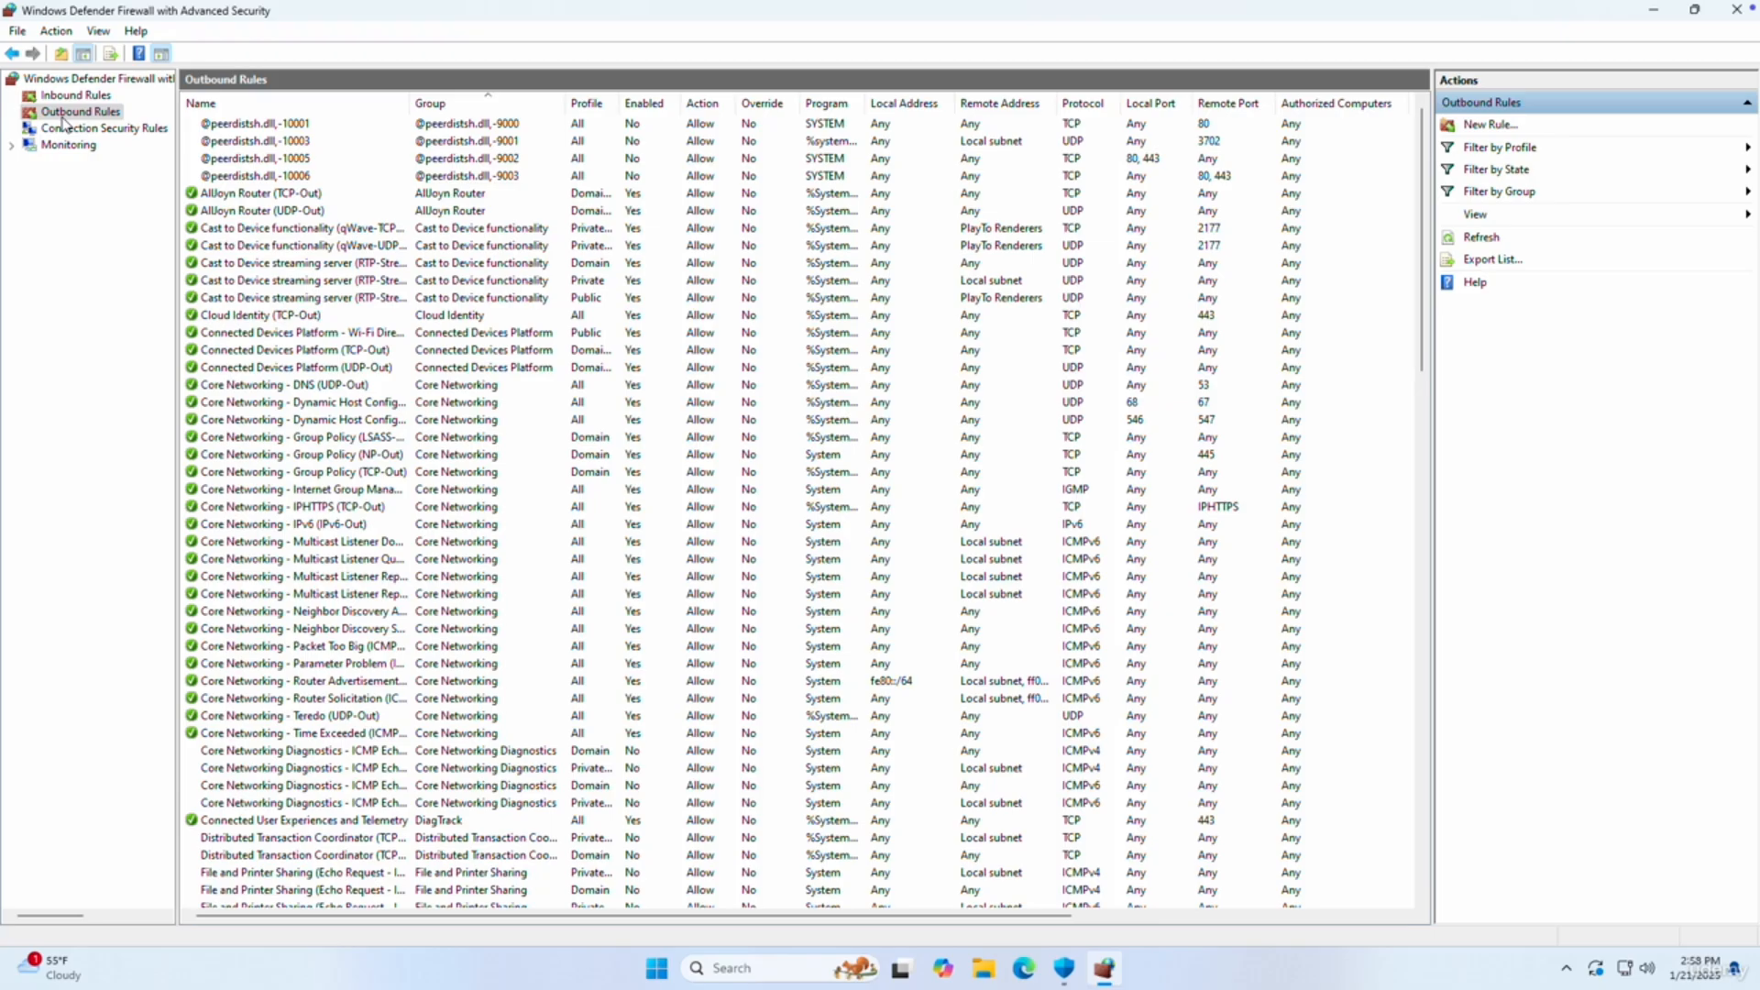
click(1491, 125)
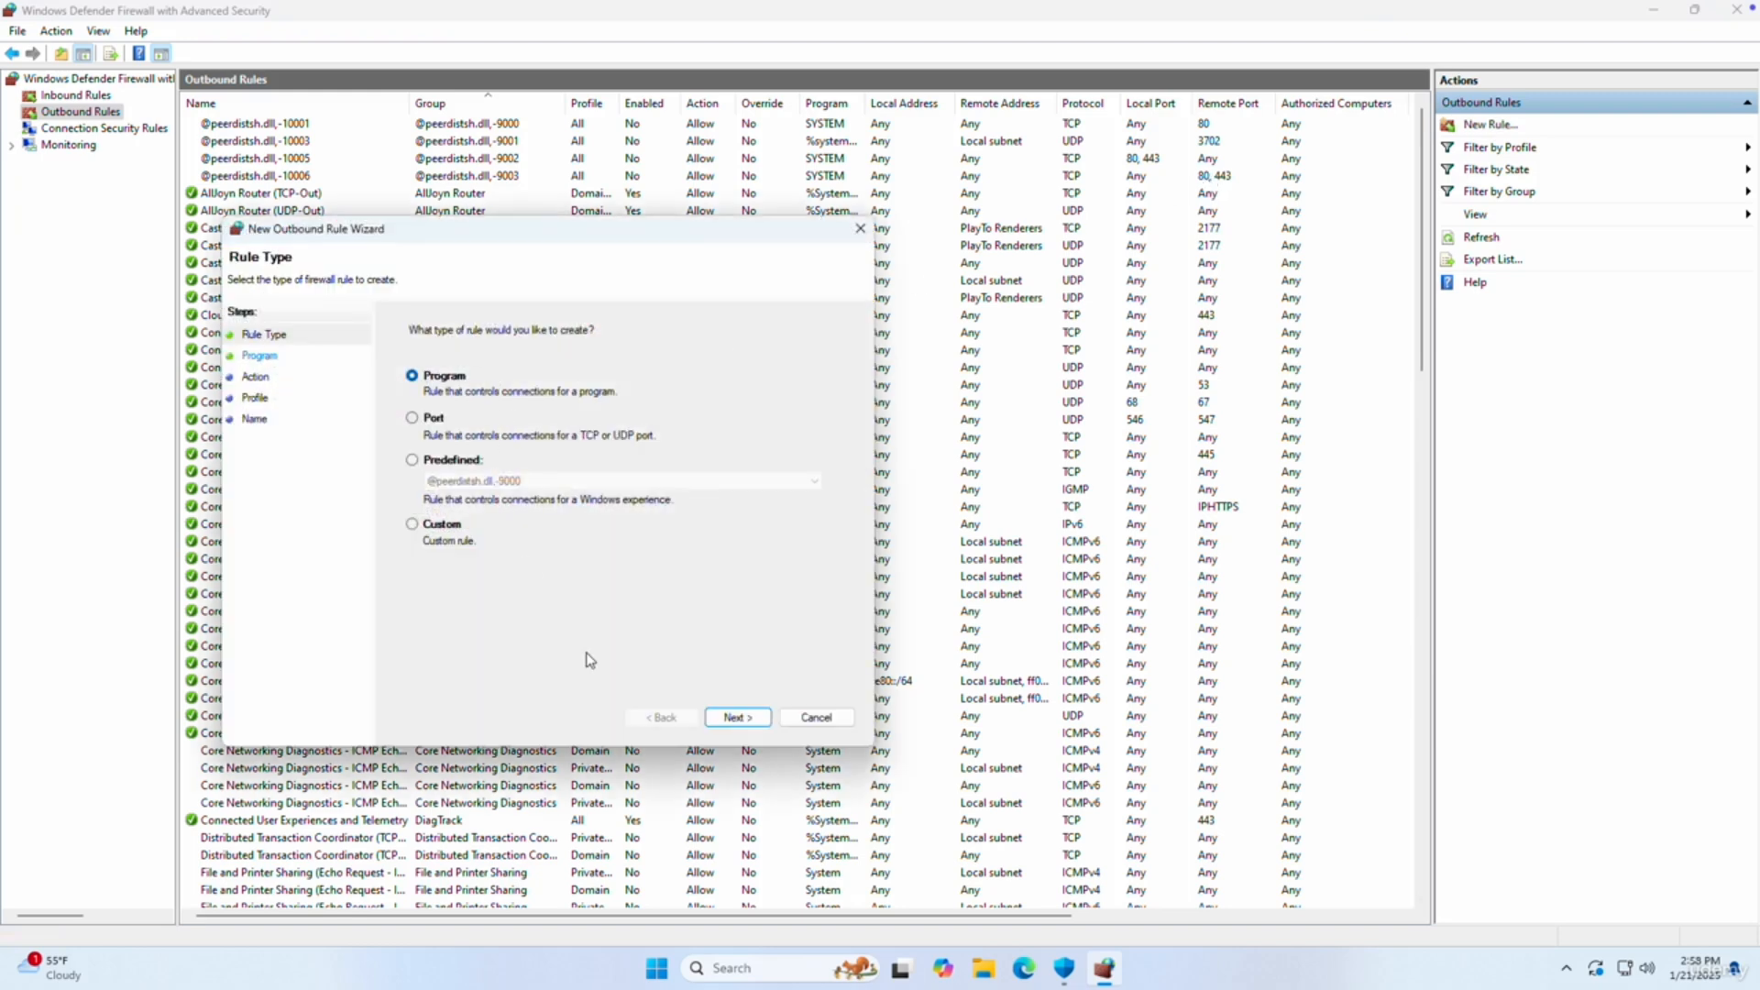
click(736, 717)
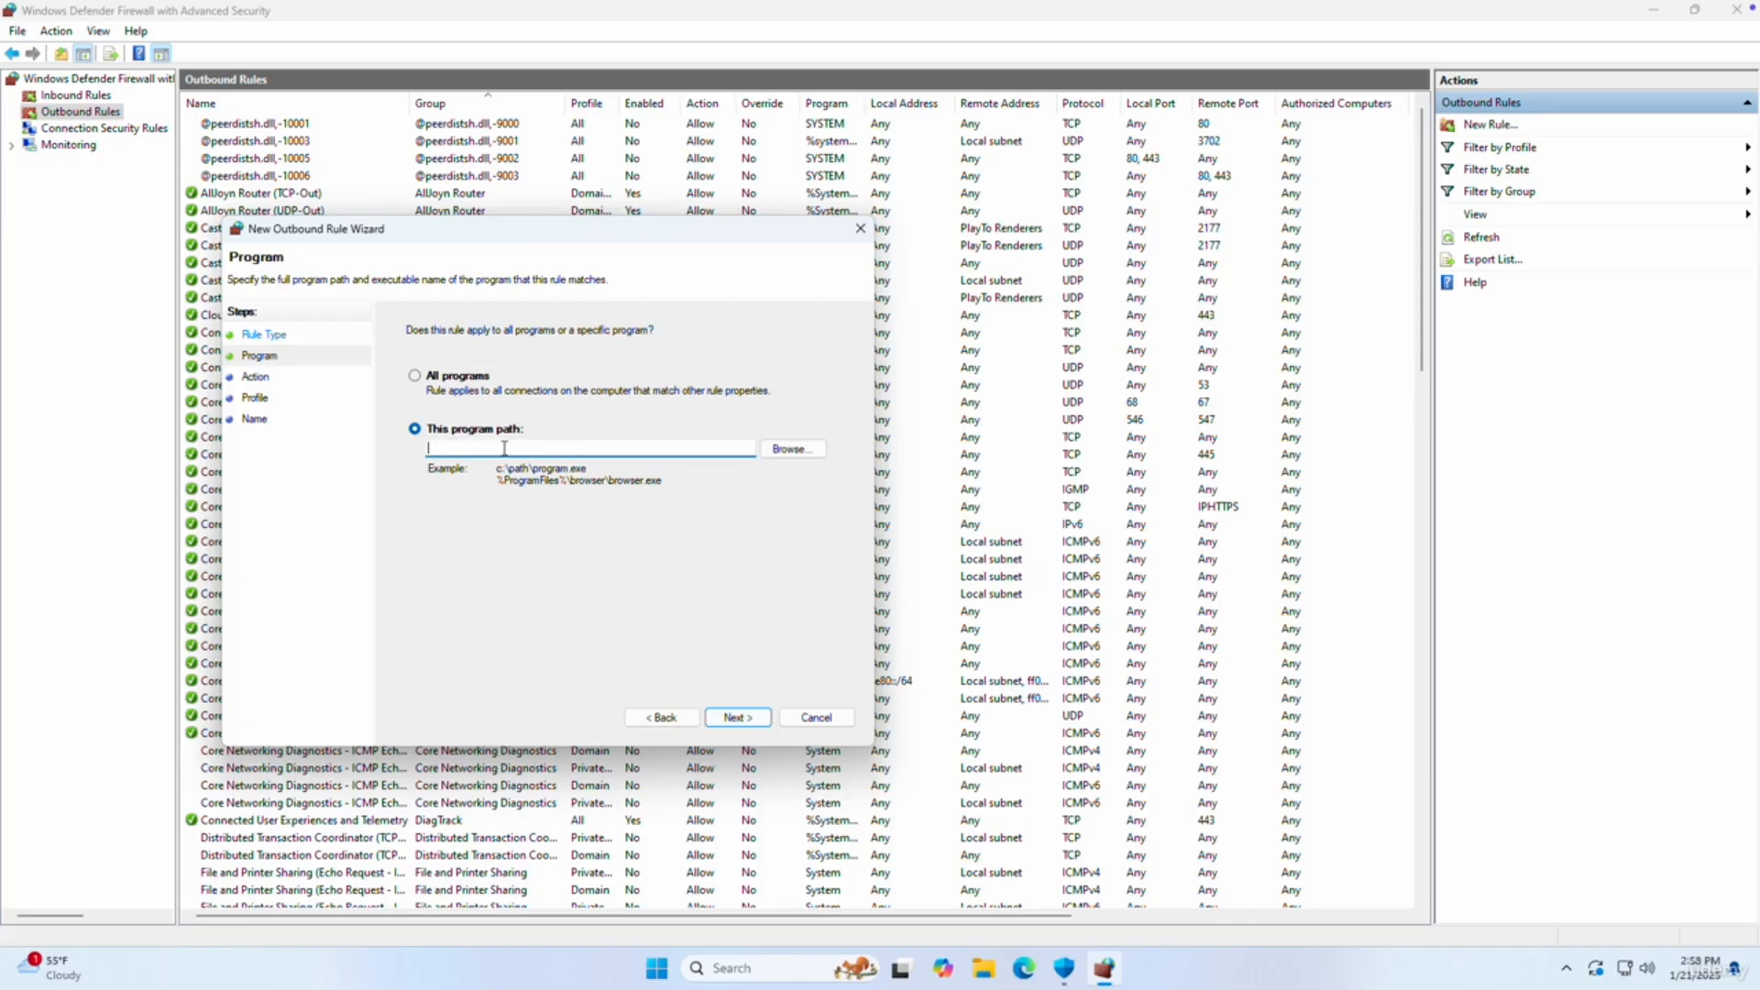
Choose notepad.exe from the System32 folder as the program path for the new outbound rule.
click(796, 455)
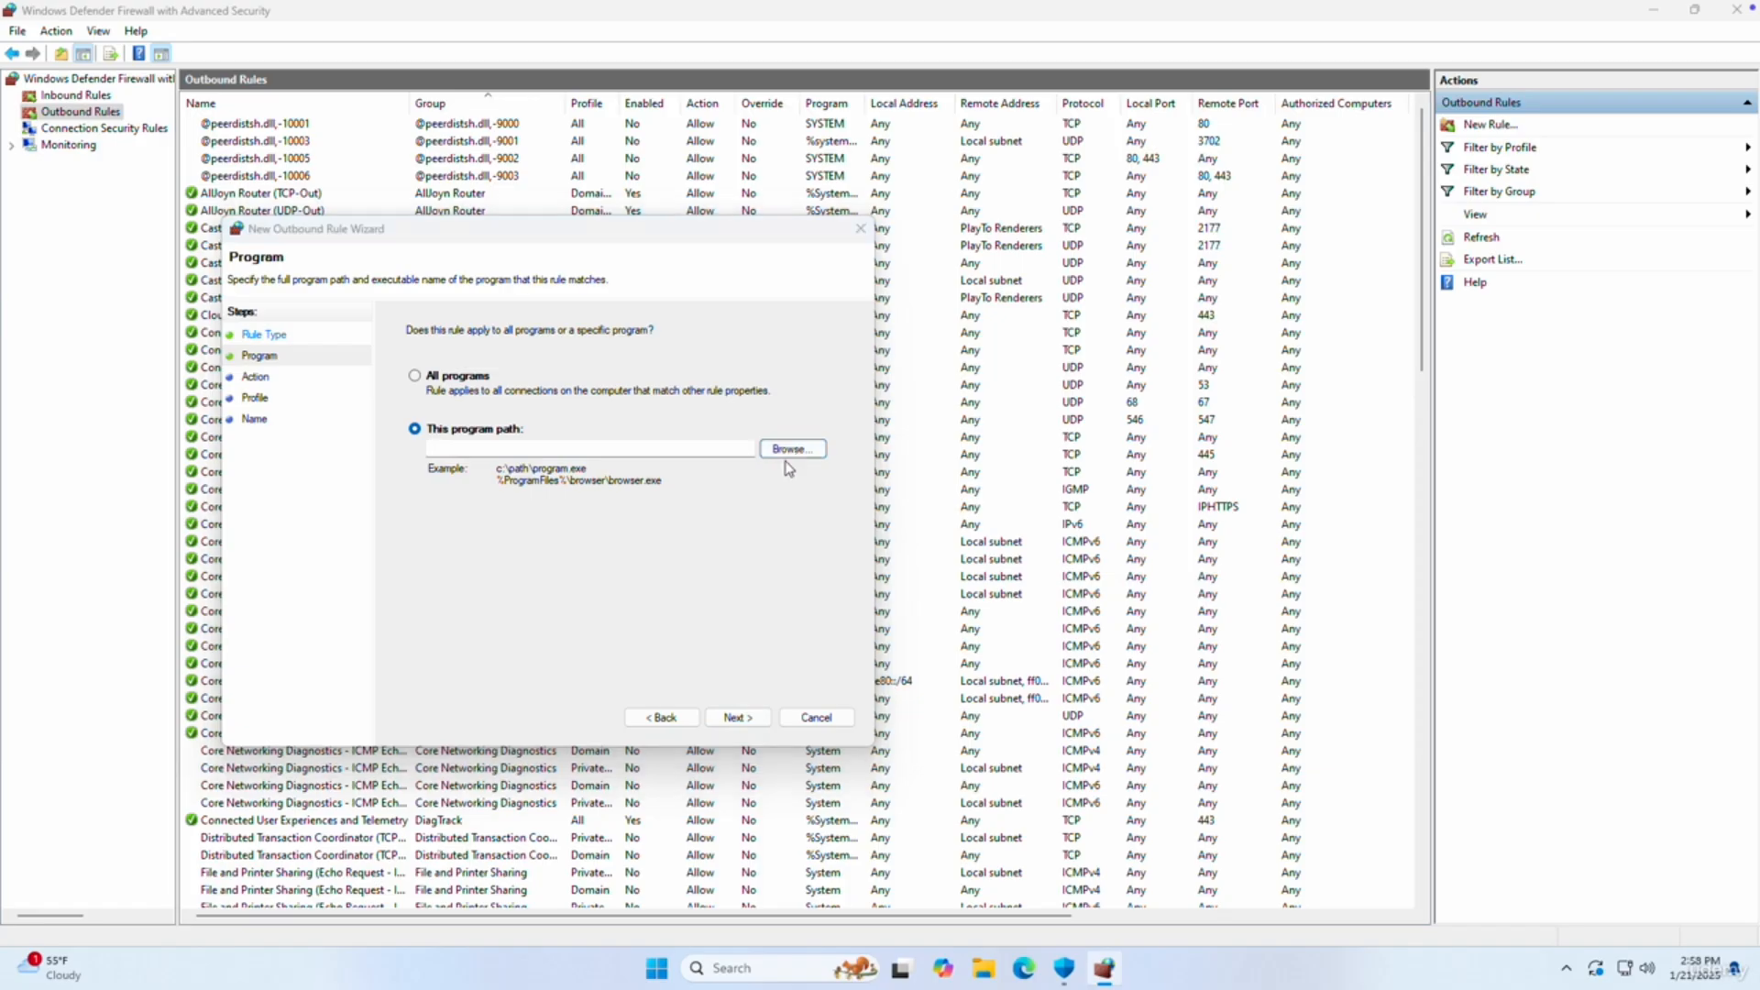
click(1087, 496)
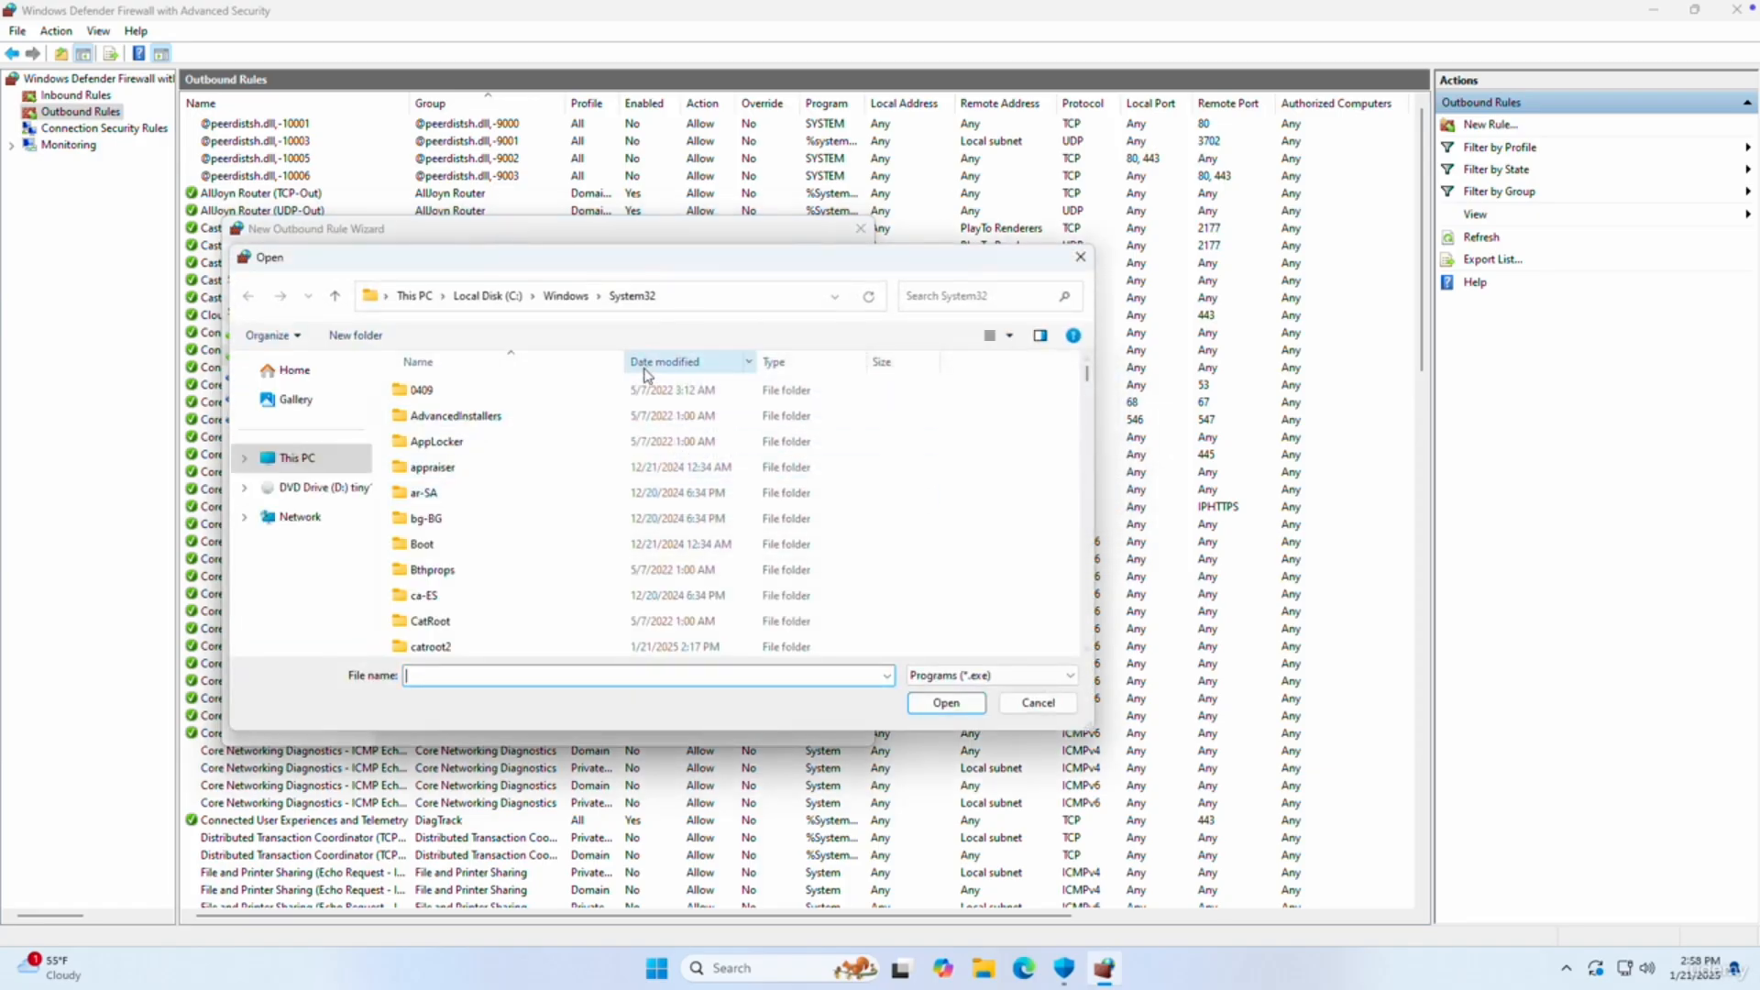
click(698, 472)
scroll(699, 472, down, 20)
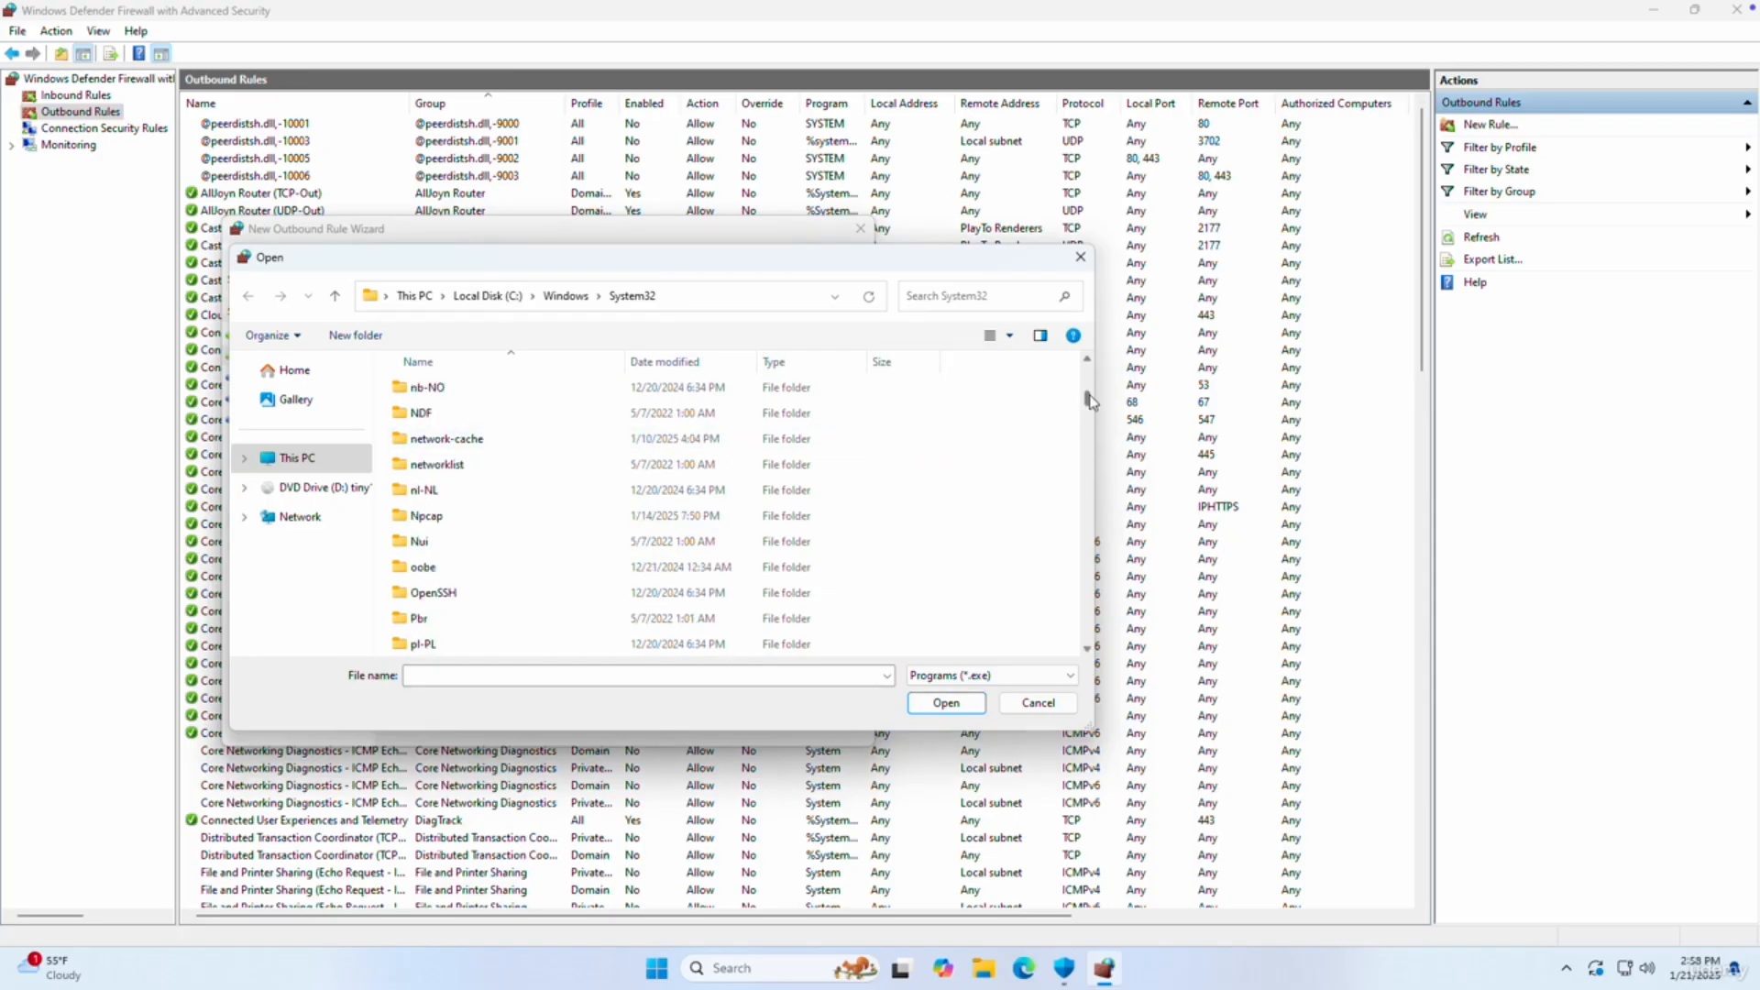
drag(1088, 397, 1083, 552)
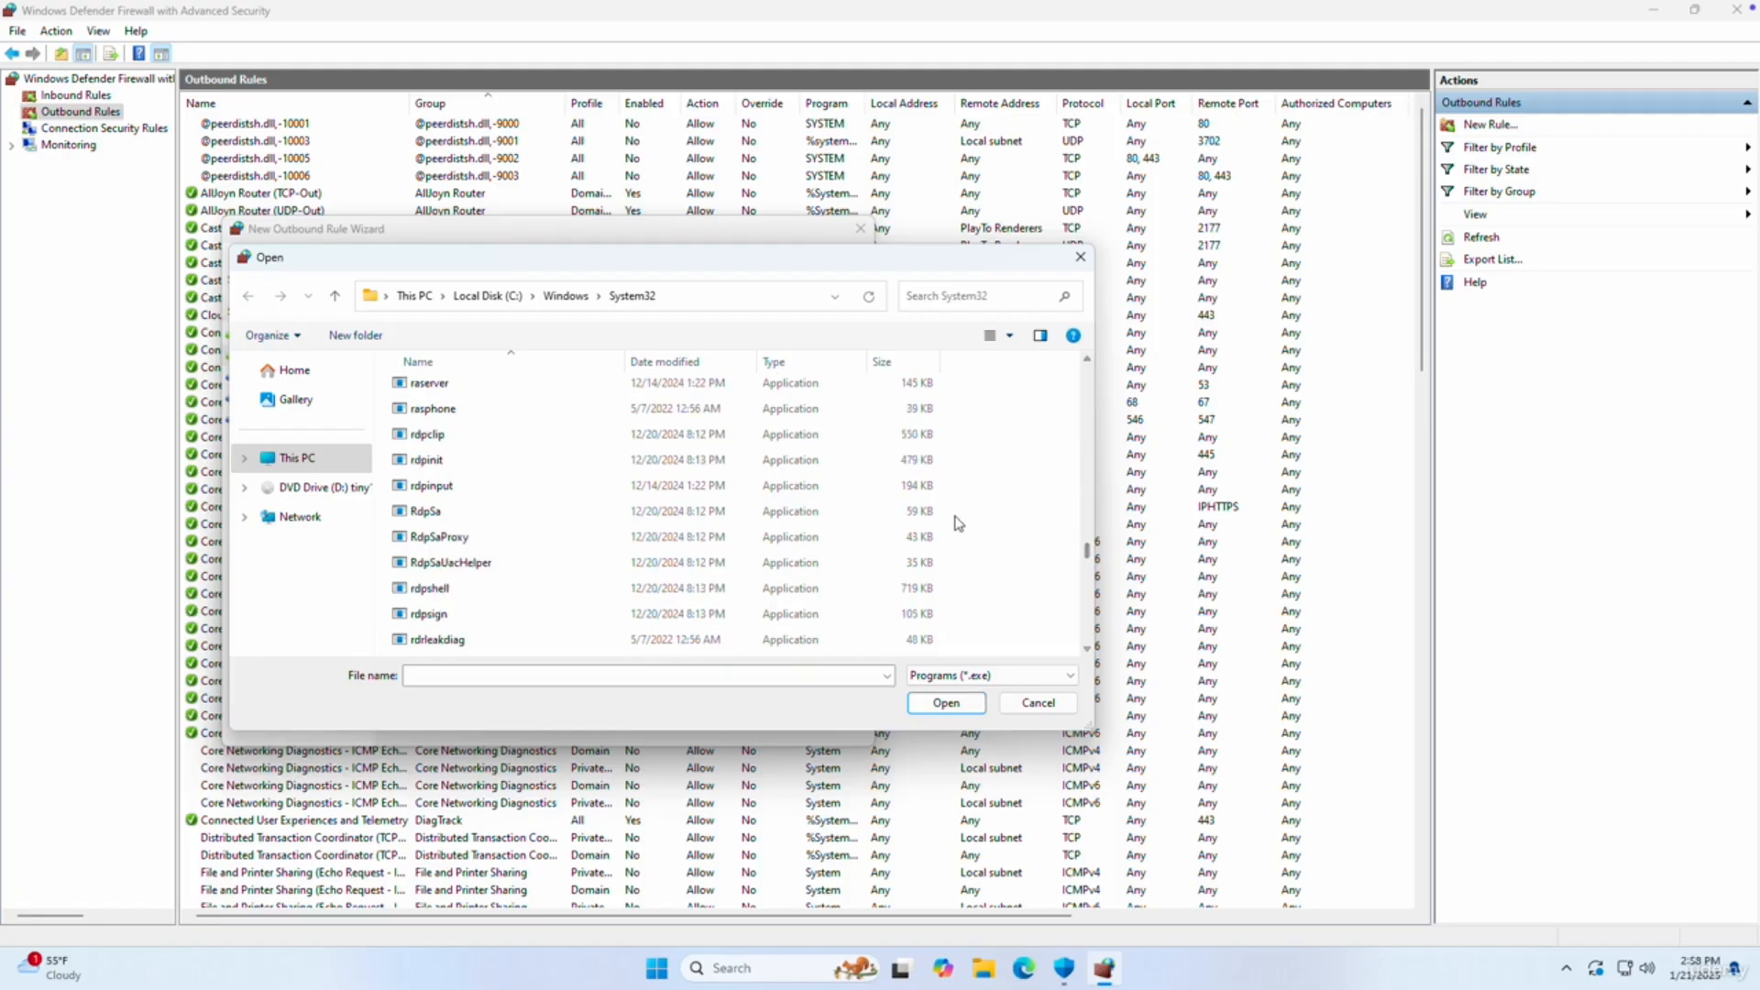
click(656, 536)
key(n)
key(n)
key(n)
key(n)
key(n)
key(n)
key(n)
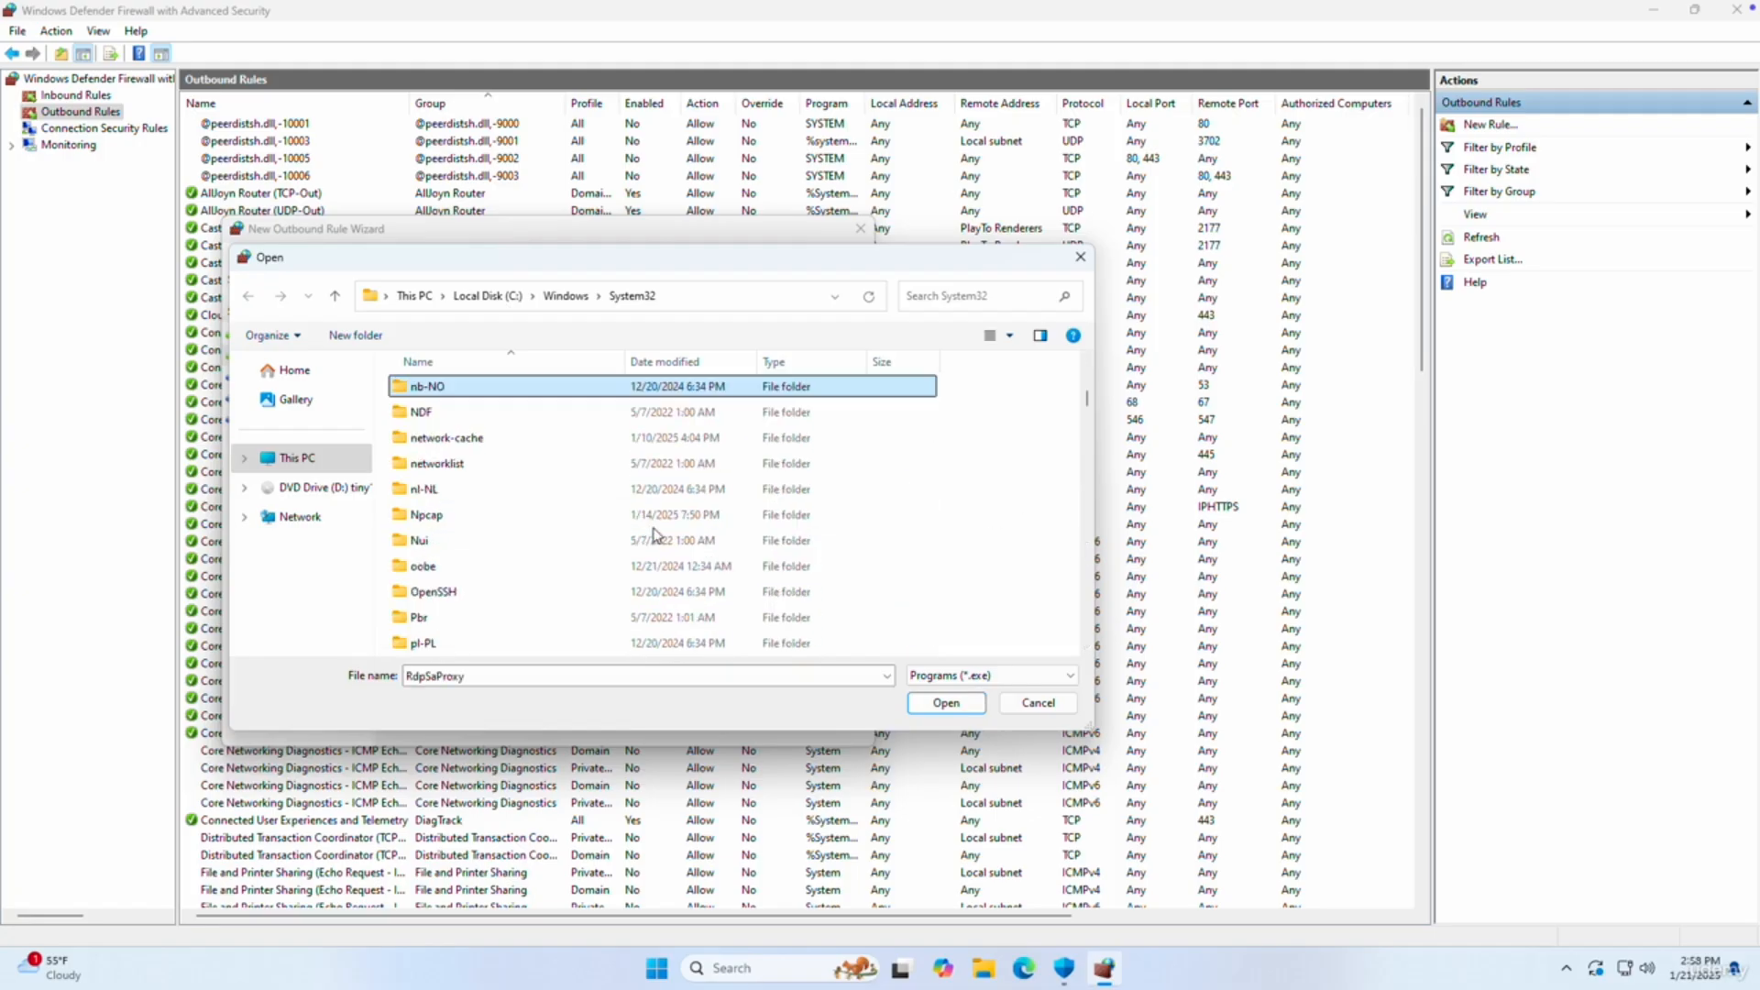
key(n)
key(n)
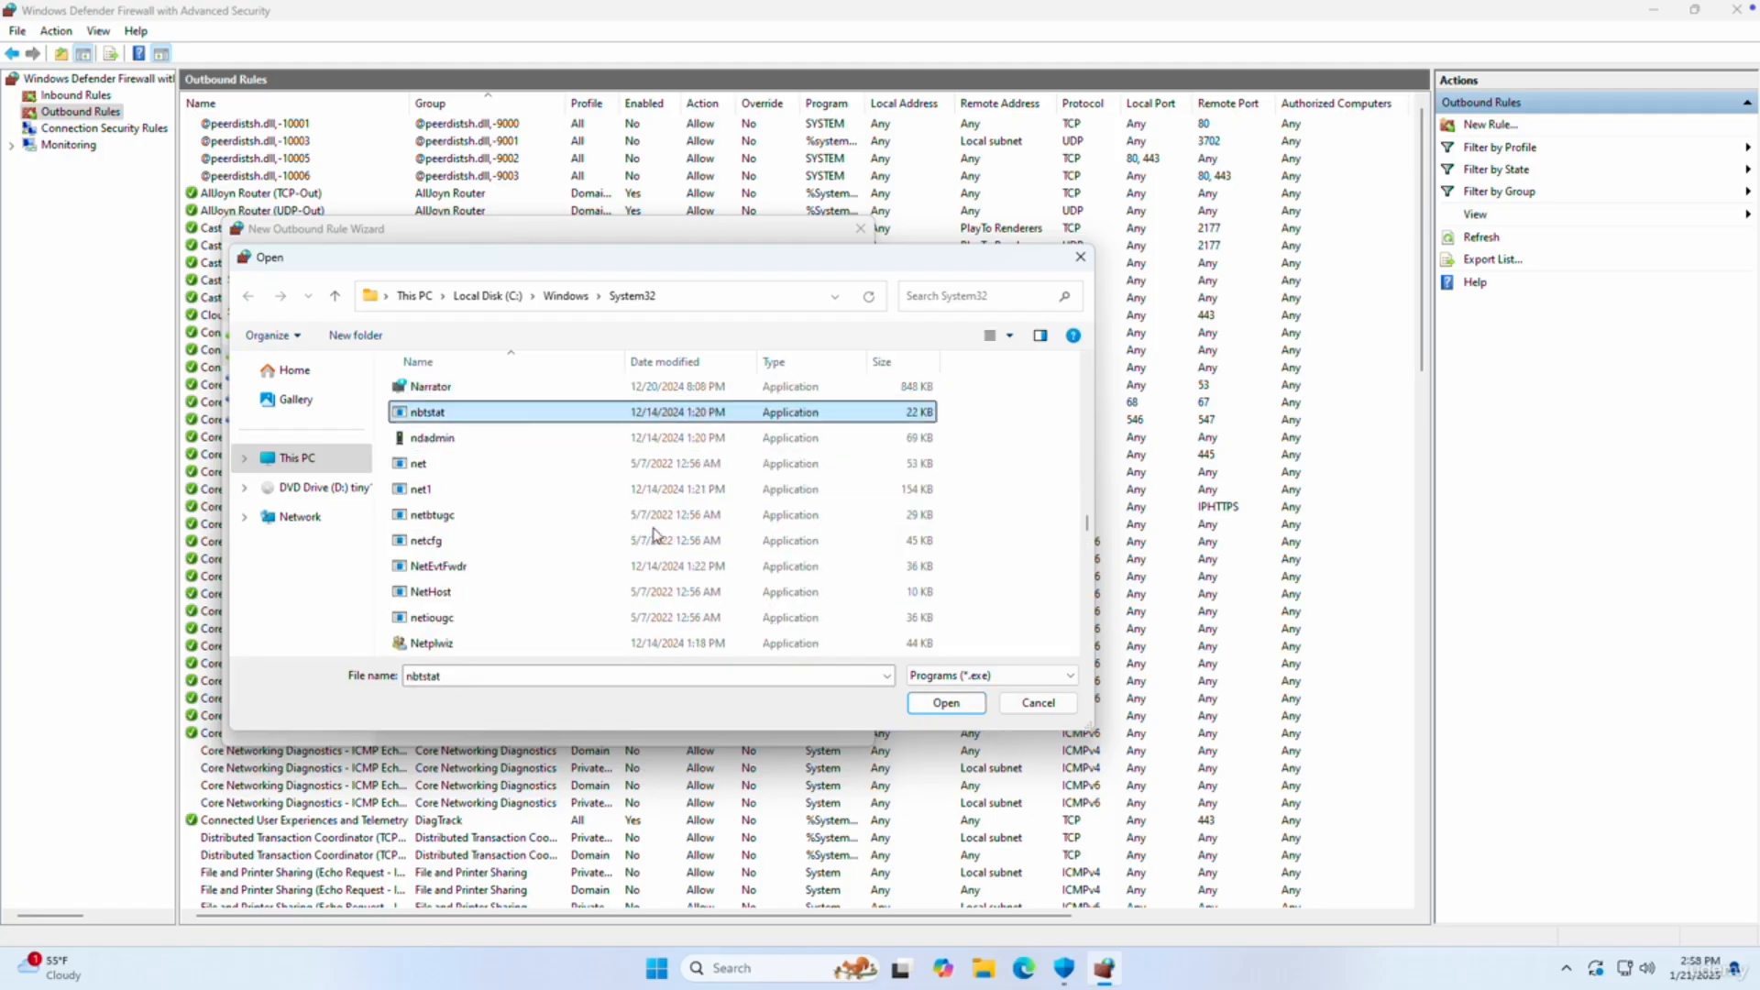
key(n)
key(n)
key(n)
key(n)
key(n)
key(n)
key(n)
key(n)
key(n)
key(n)
key(n)
key(n)
key(n)
key(n)
key(n)
key(n)
key(n)
key(n)
key(n)
key(n)
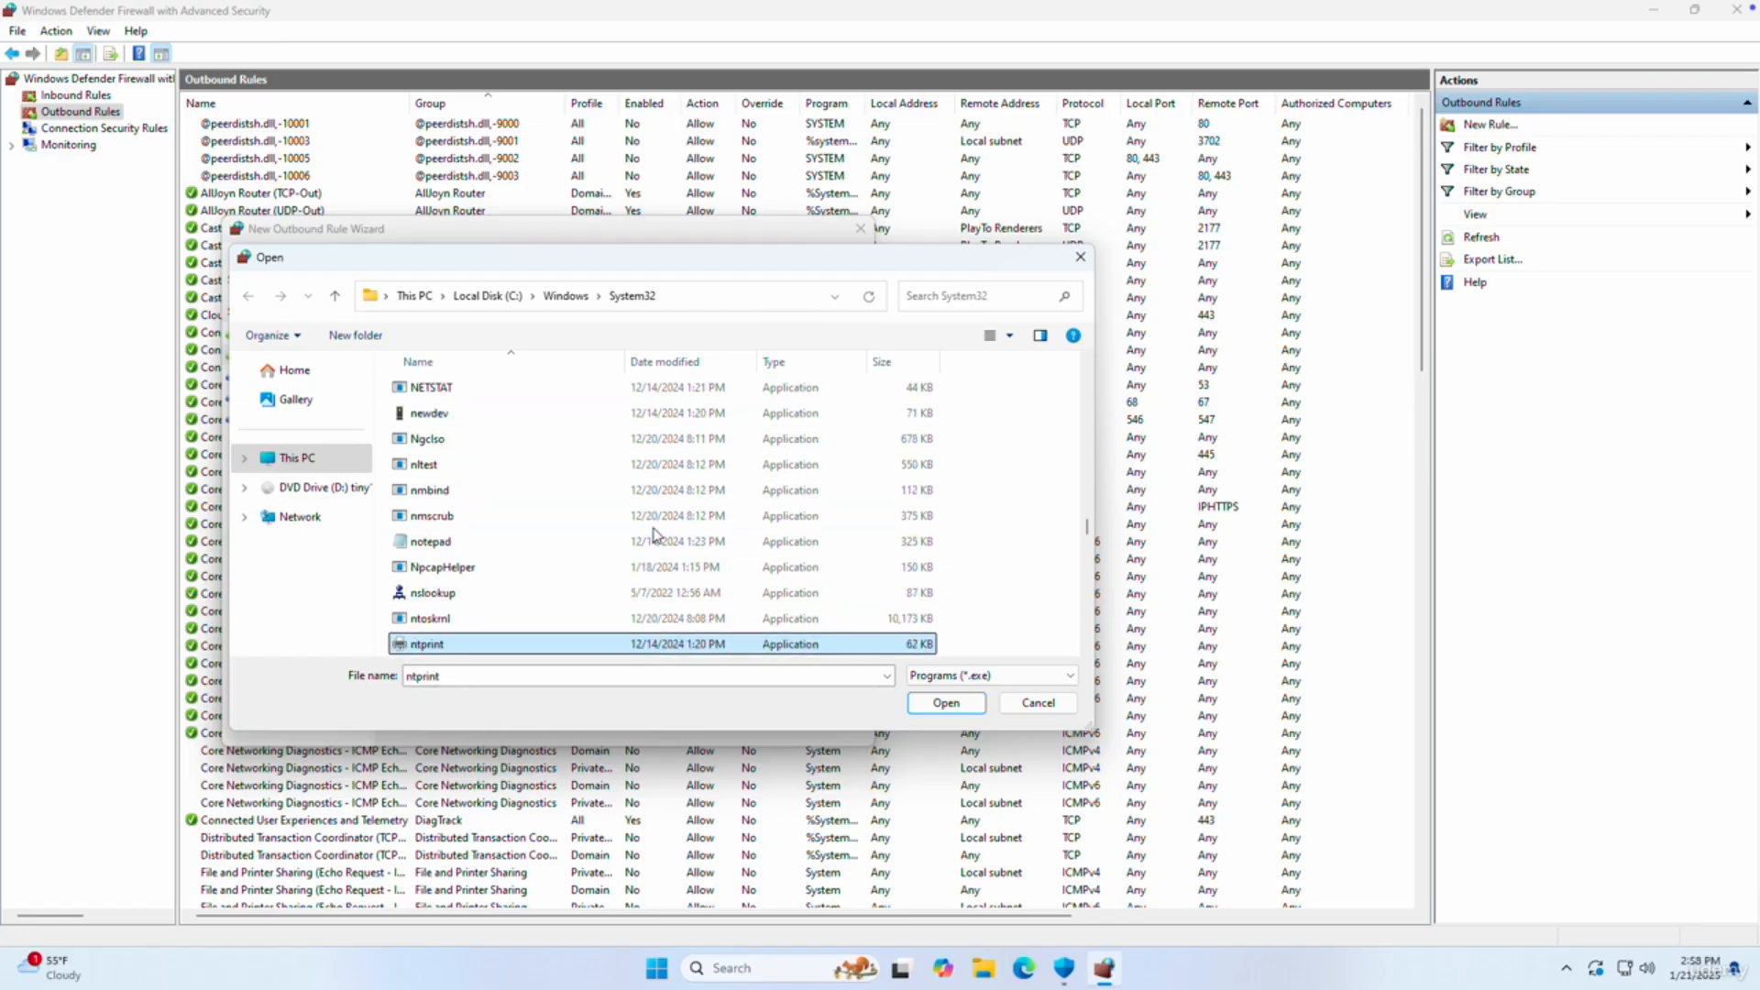
key(Down)
key(Down)
key(Down)
key(Up)
key(Up)
key(Up)
key(Up)
key(Up)
key(Up)
key(Up)
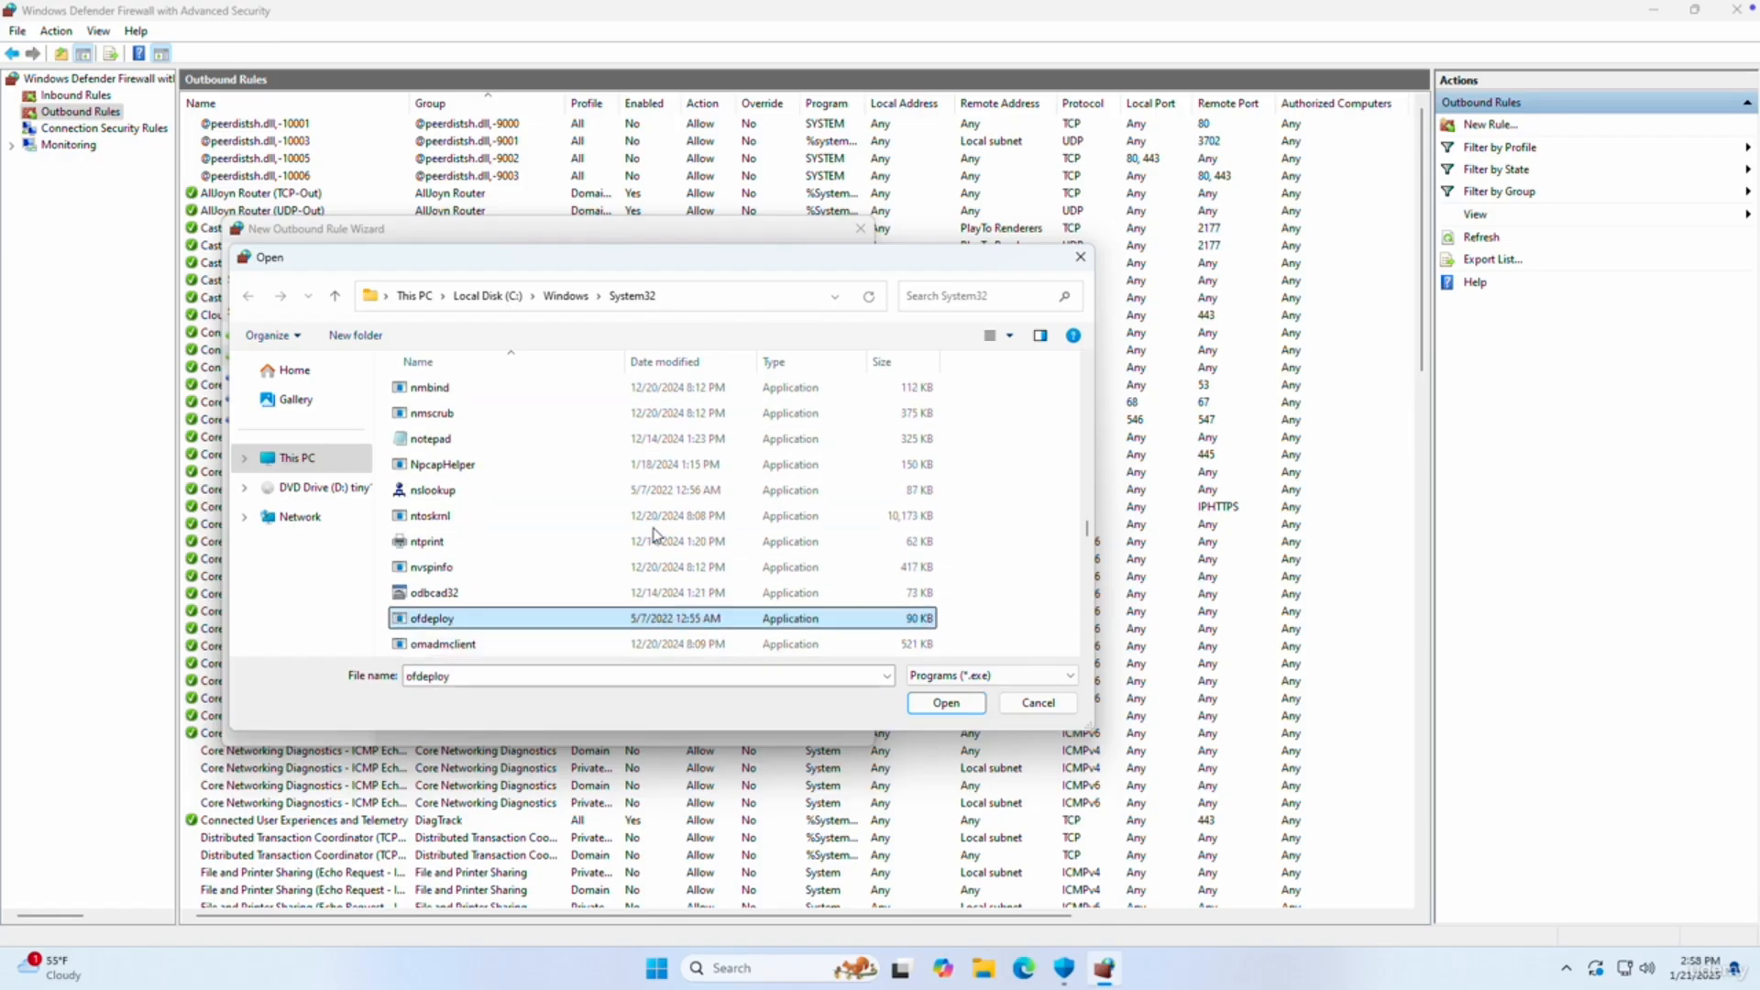
key(Up)
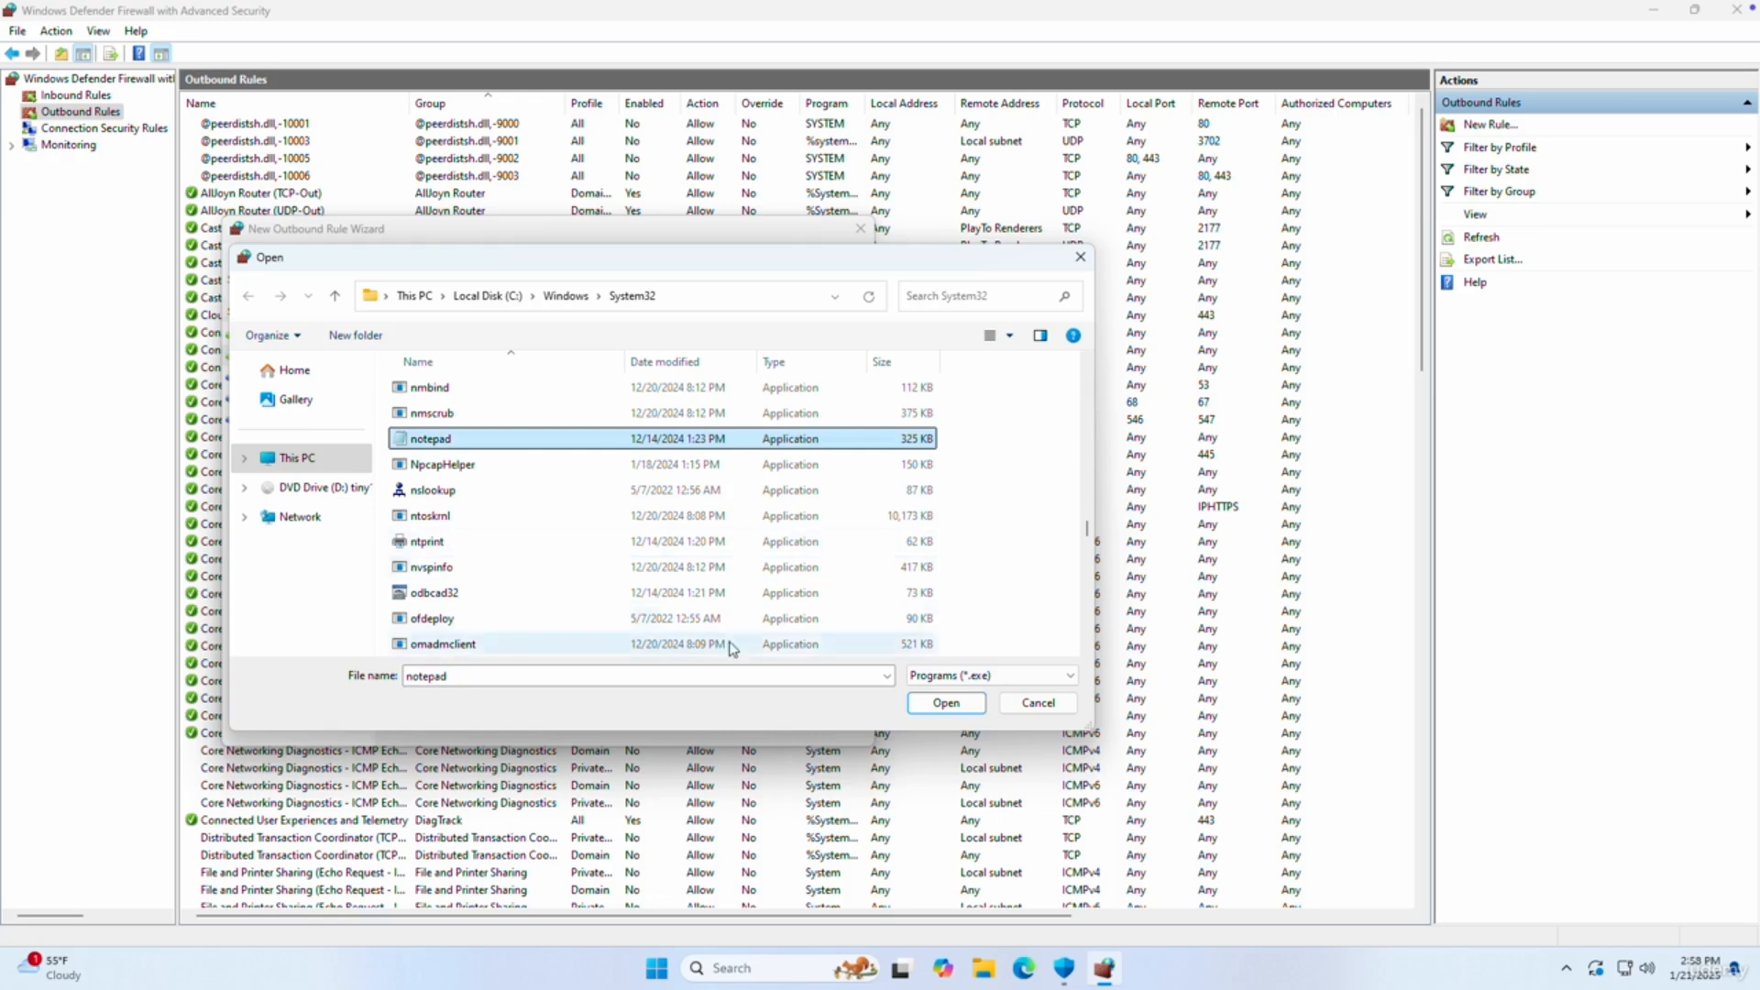
click(946, 702)
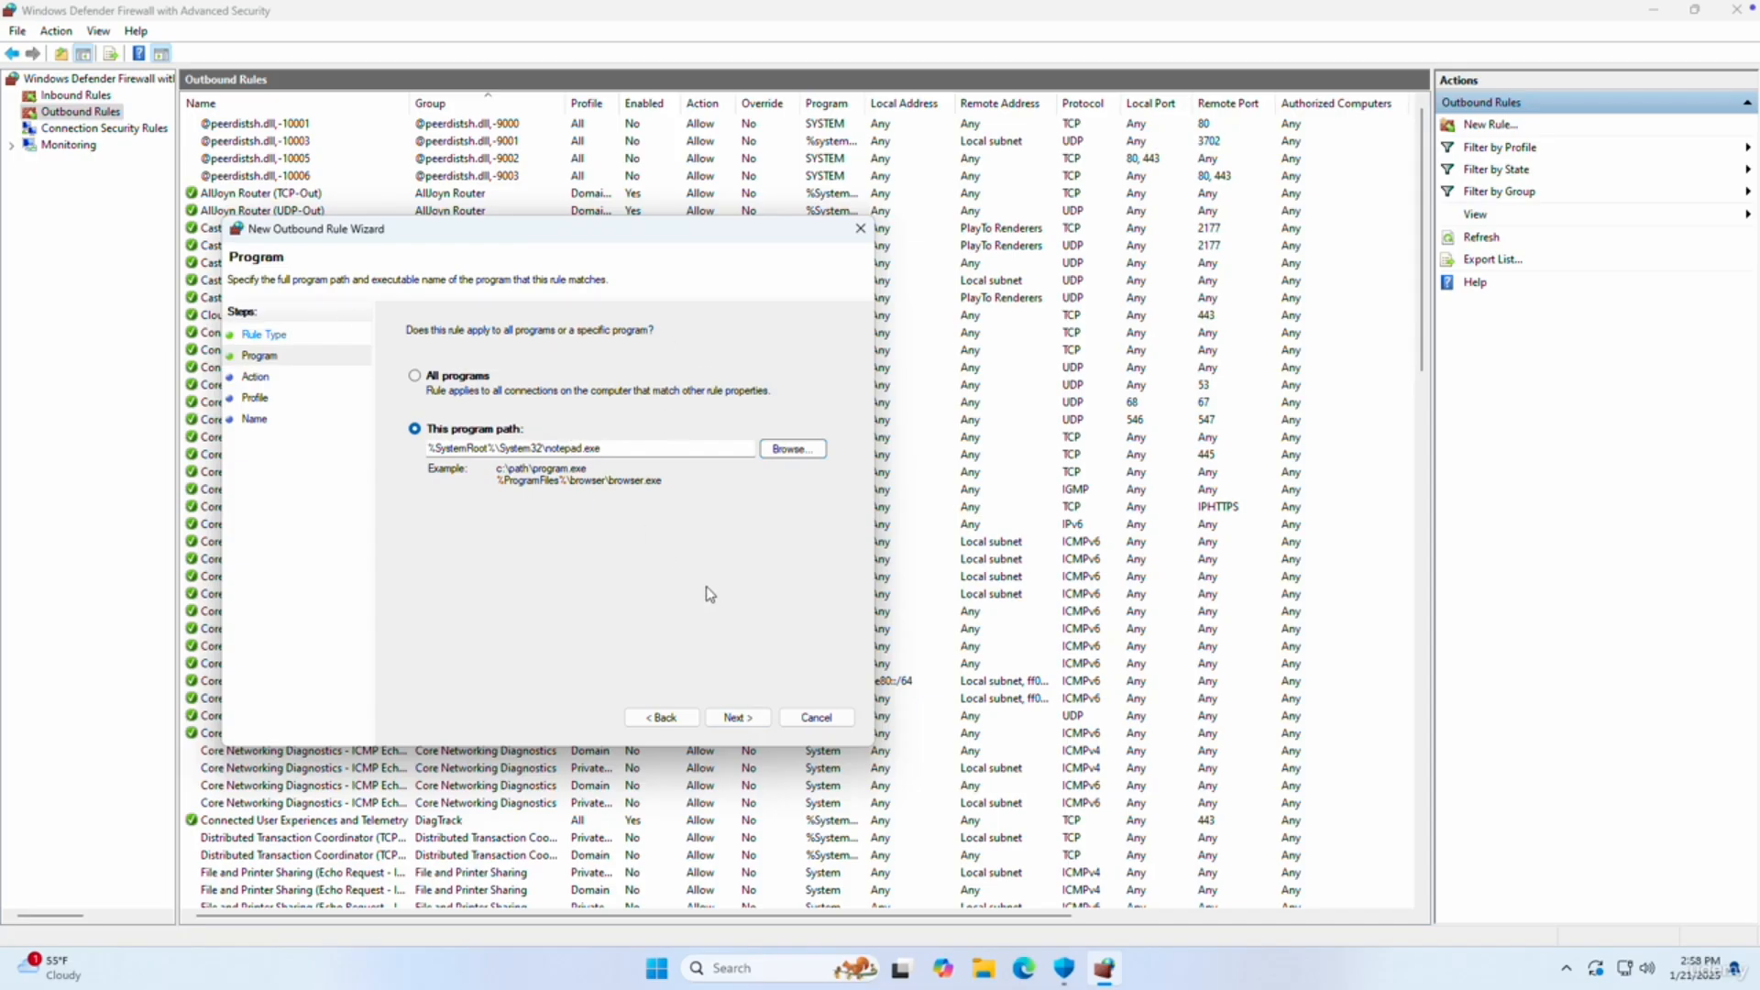
Set the outbound rule to block the connection on the domain, private and public profiles, and create it as "block notepad from internet".
click(741, 719)
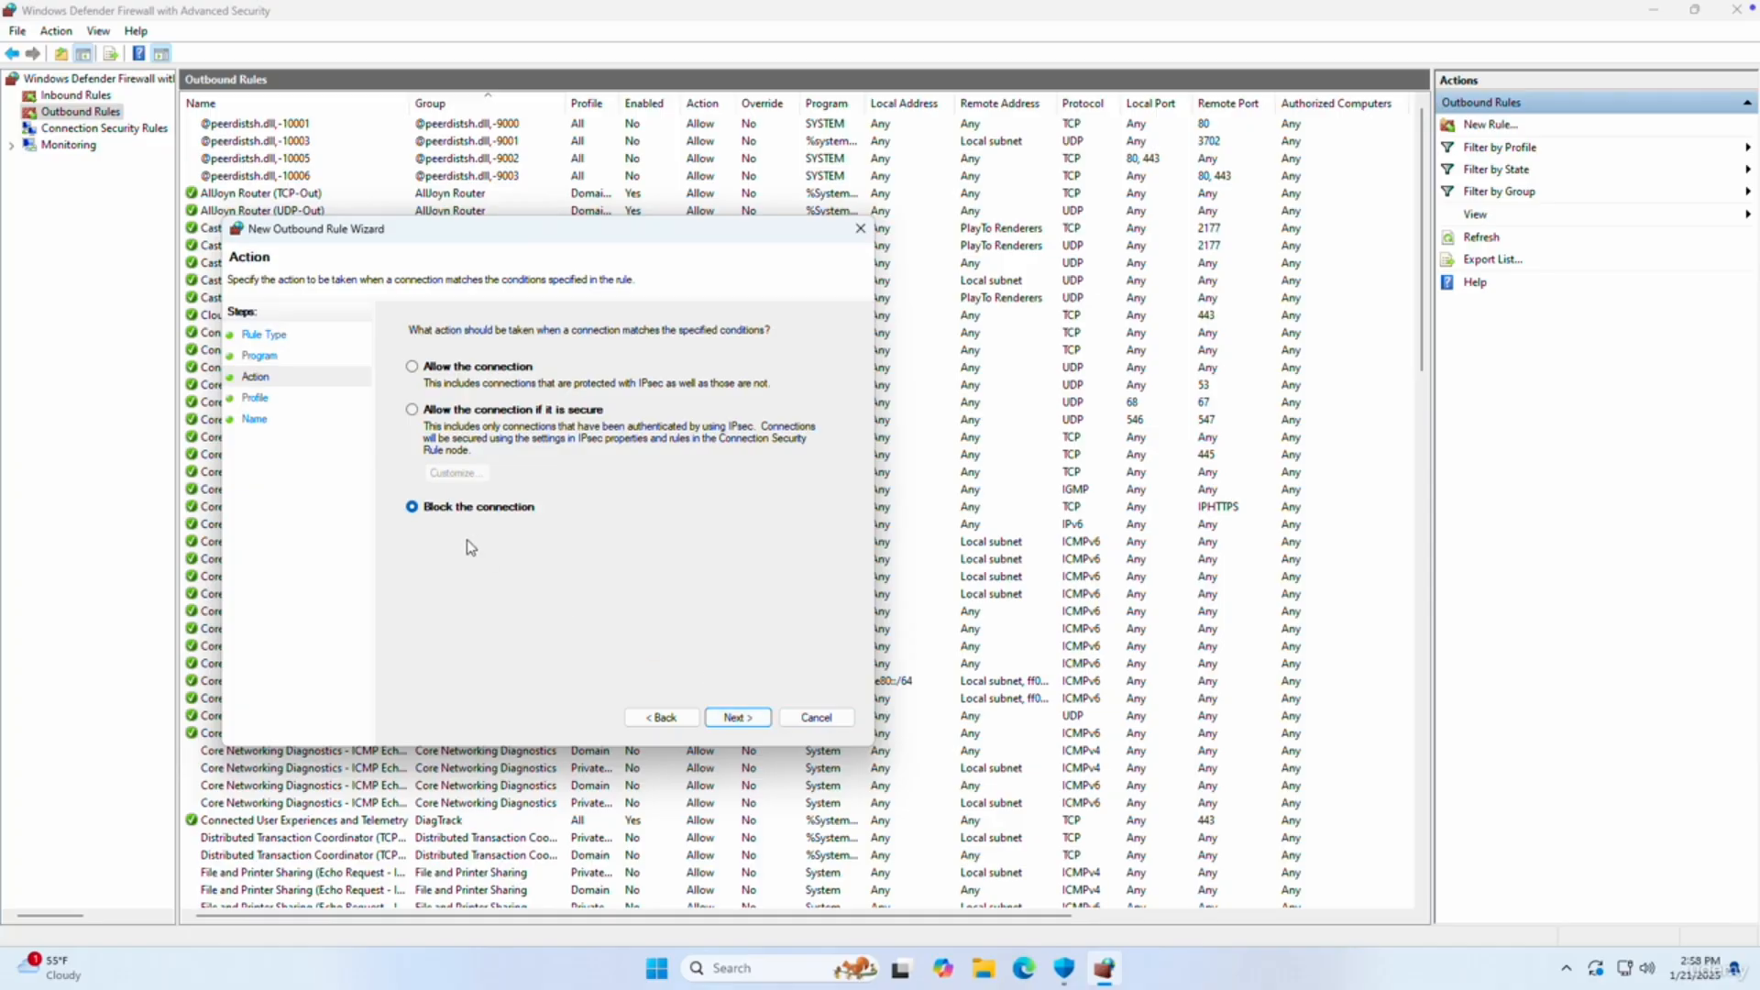
click(738, 718)
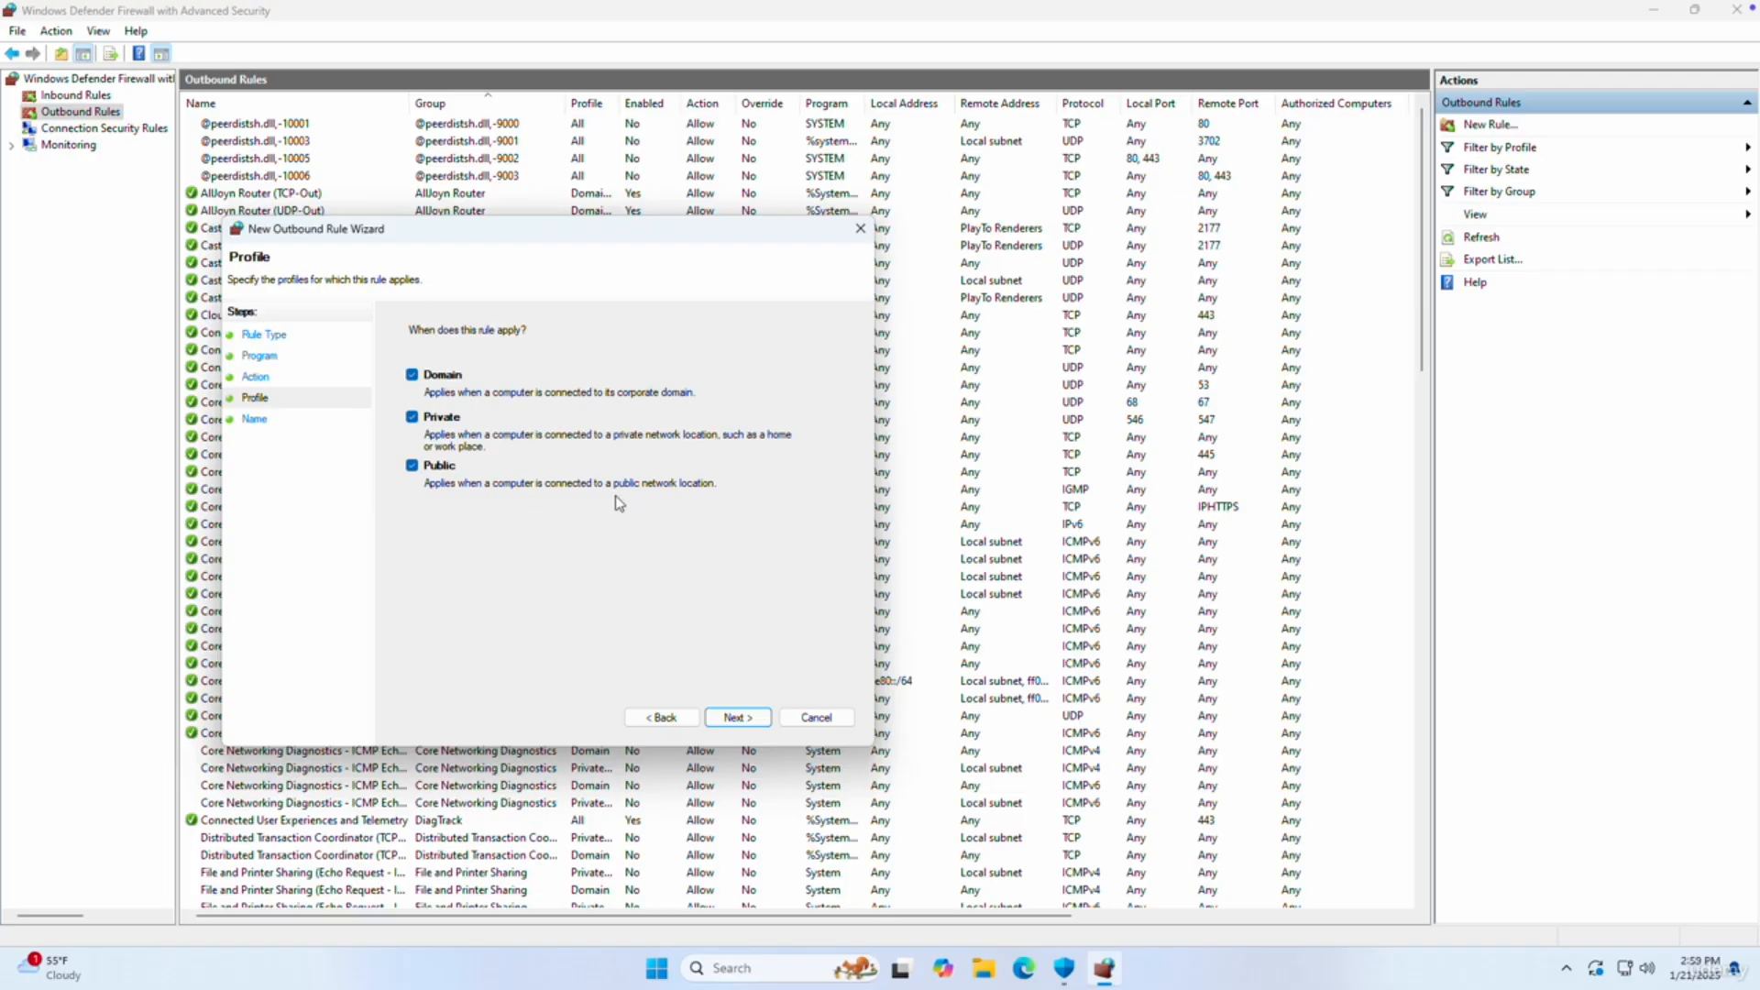
click(757, 717)
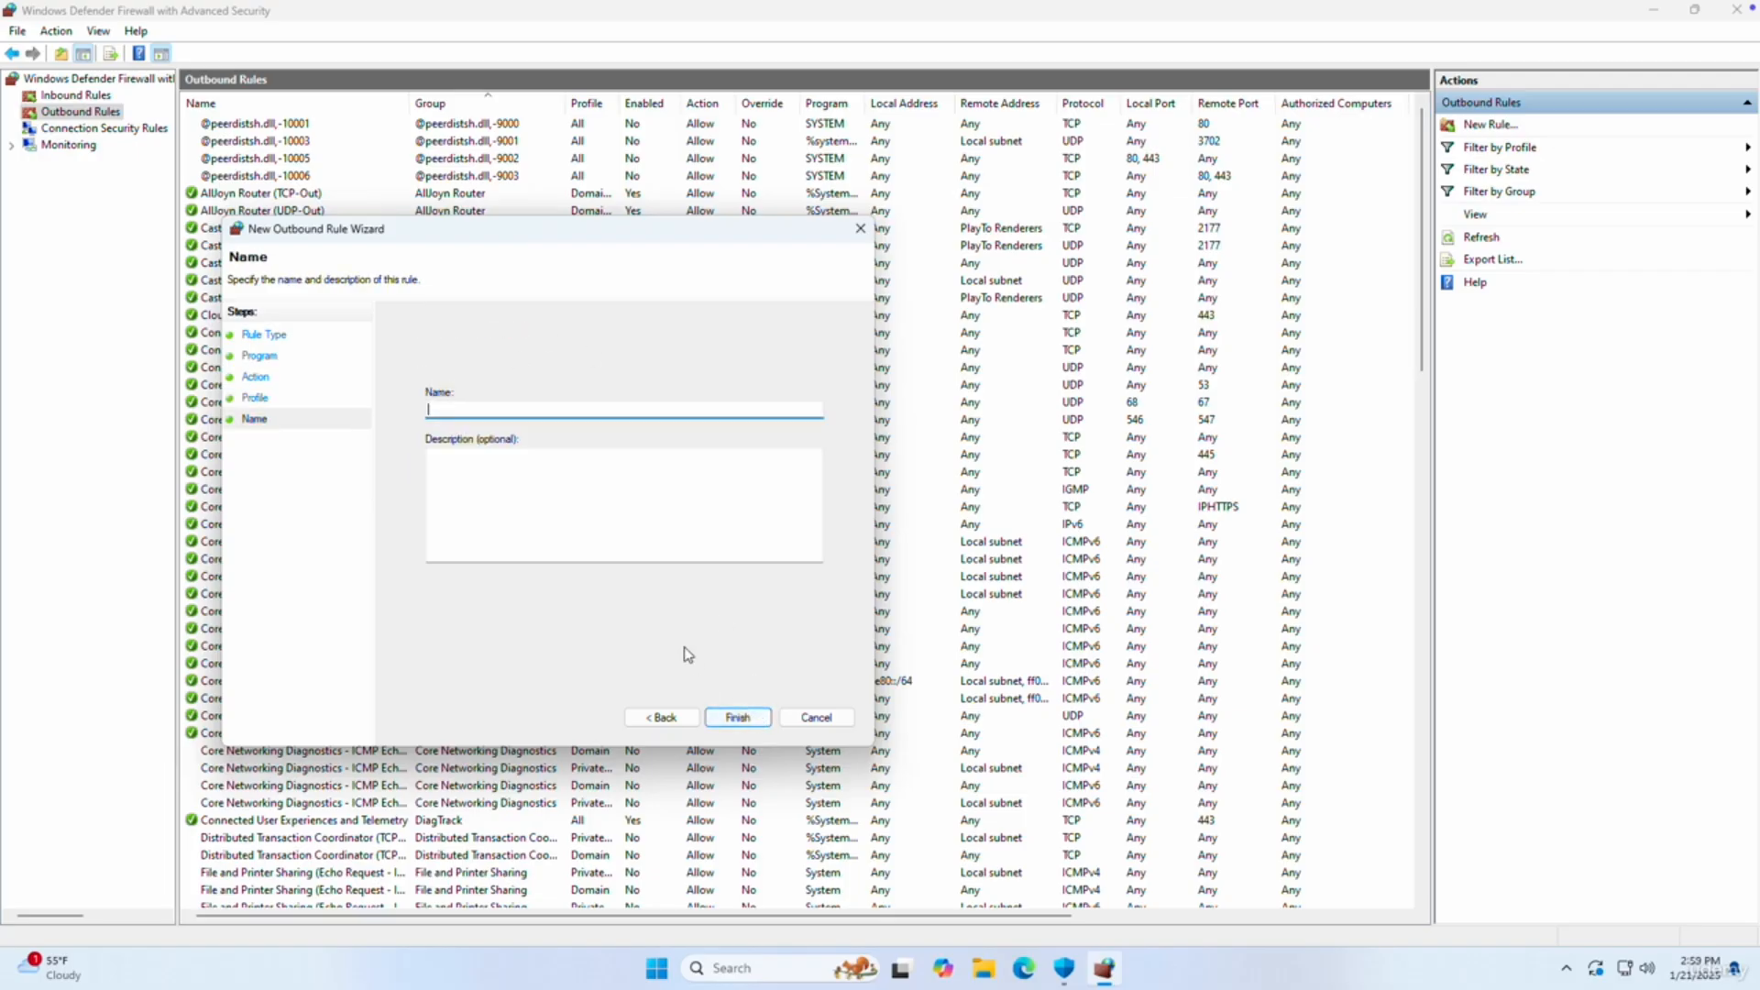
text(block notepad from internet)
click(738, 717)
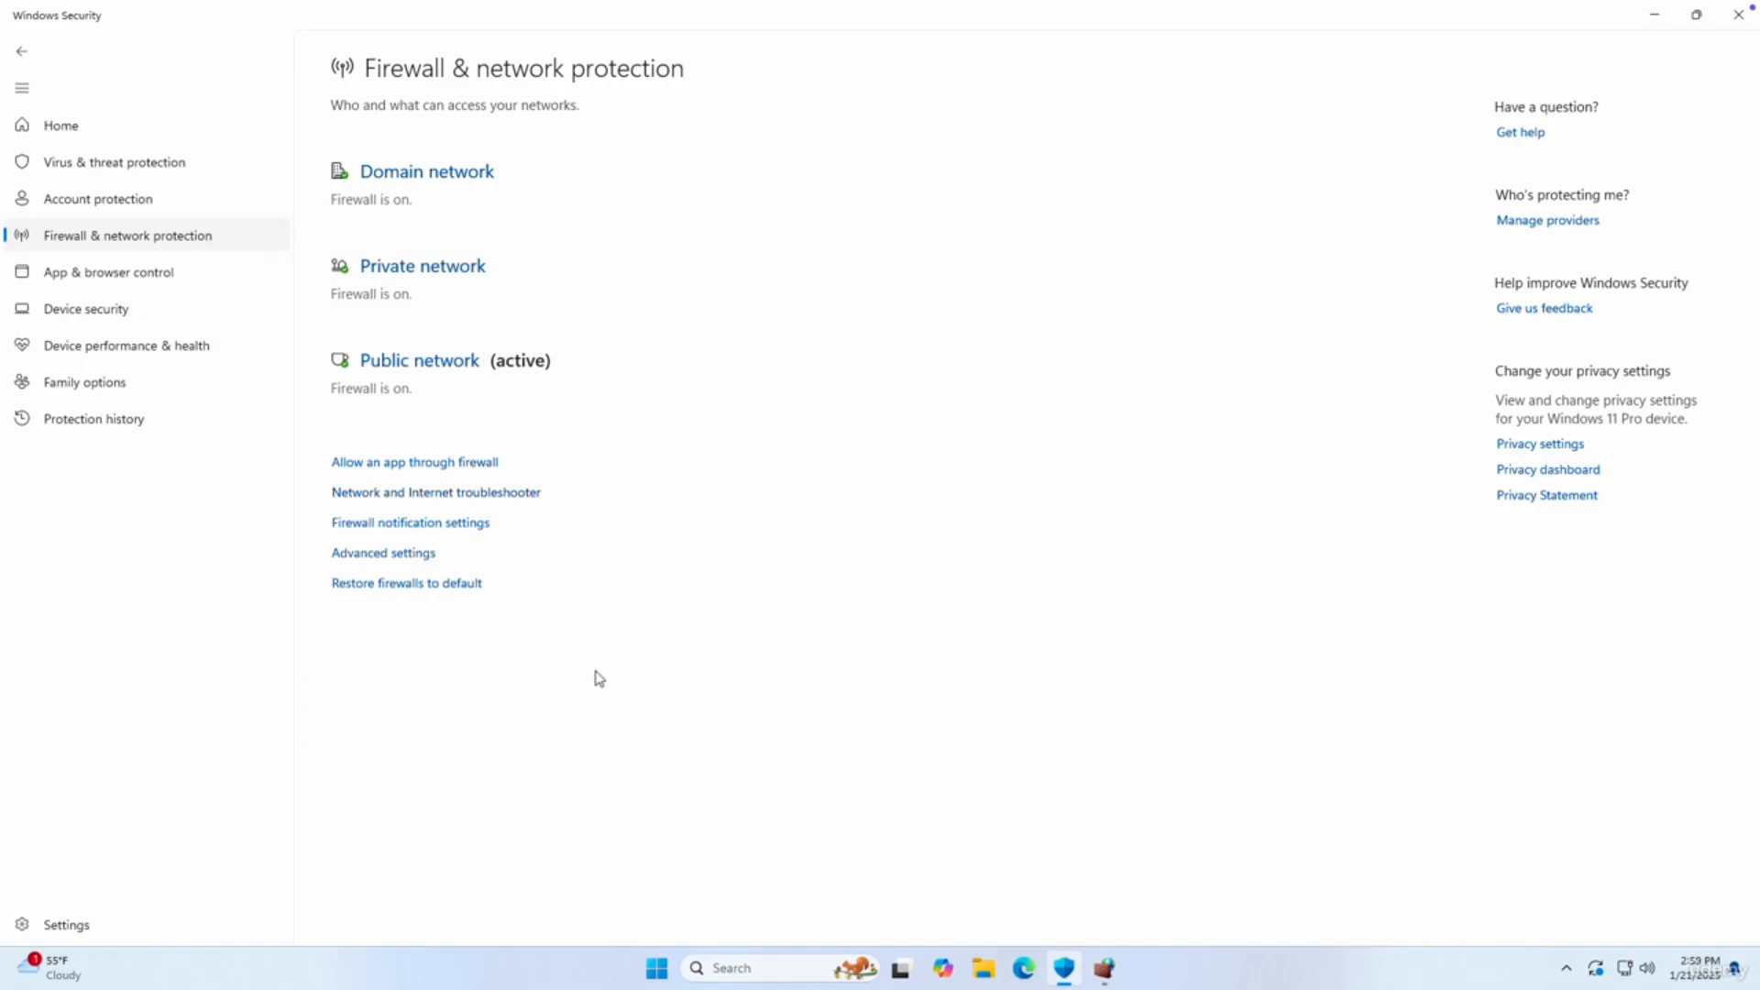
Open the firewall's advanced settings again with administrator approval, and switch back to the existing window with the outbound rules.
click(385, 553)
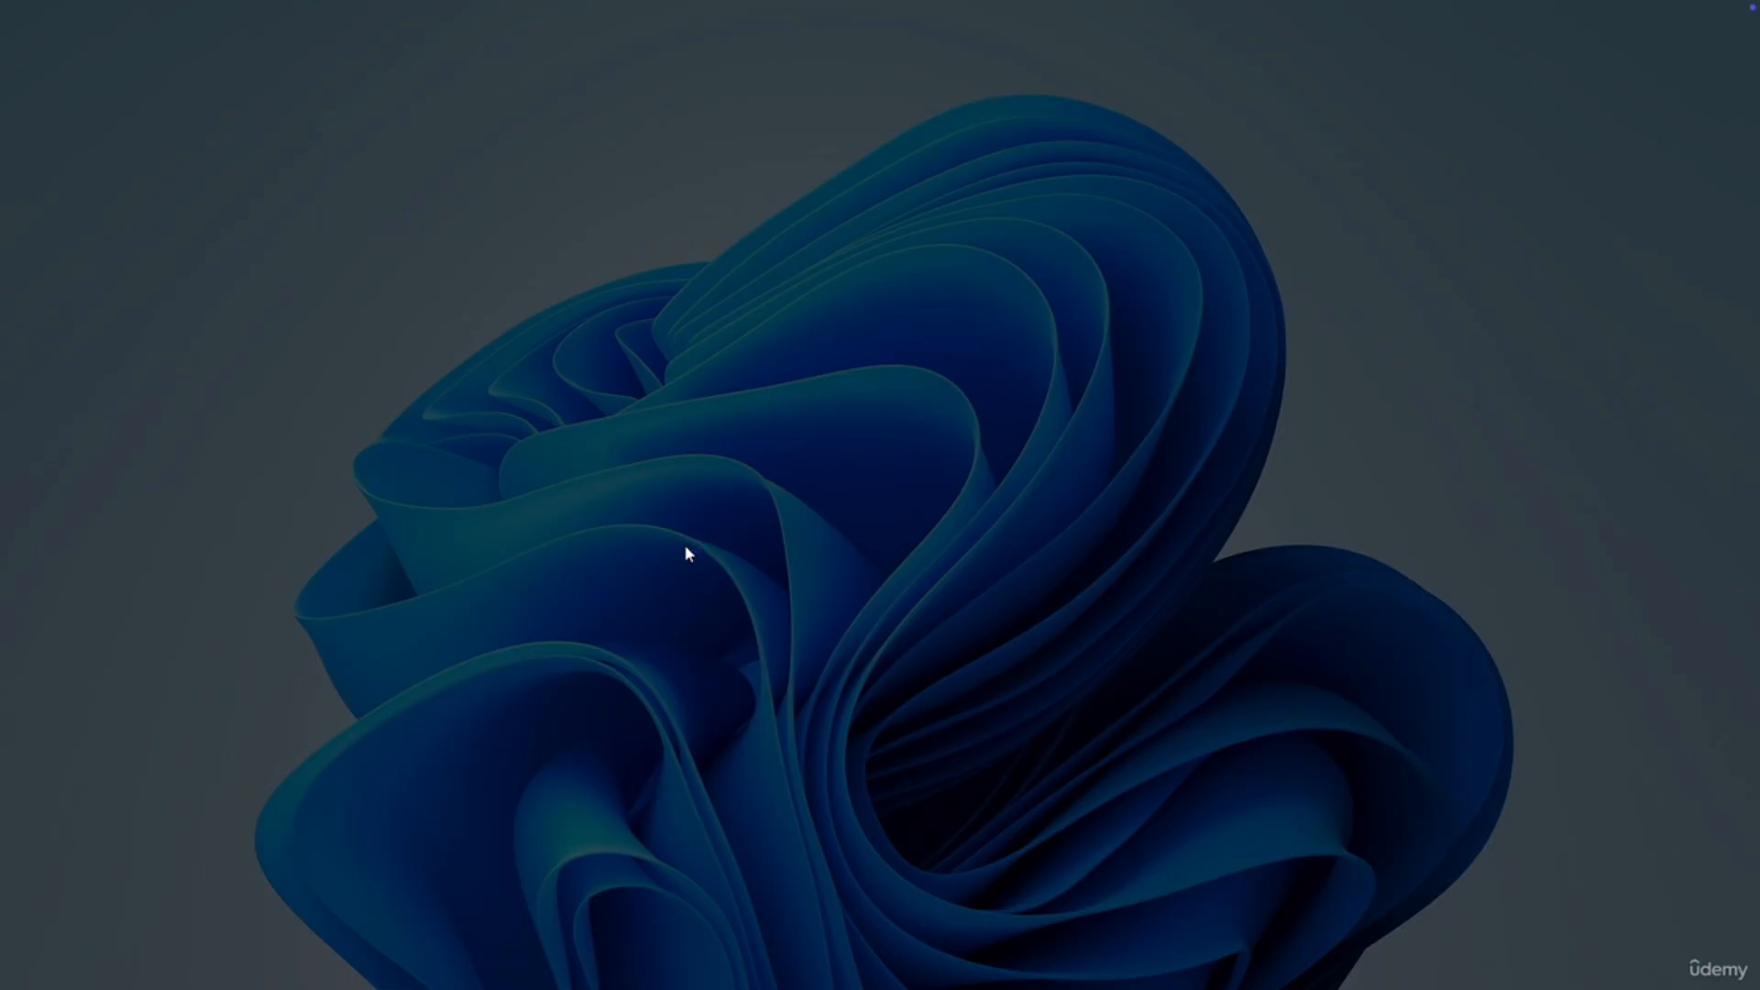
click(805, 630)
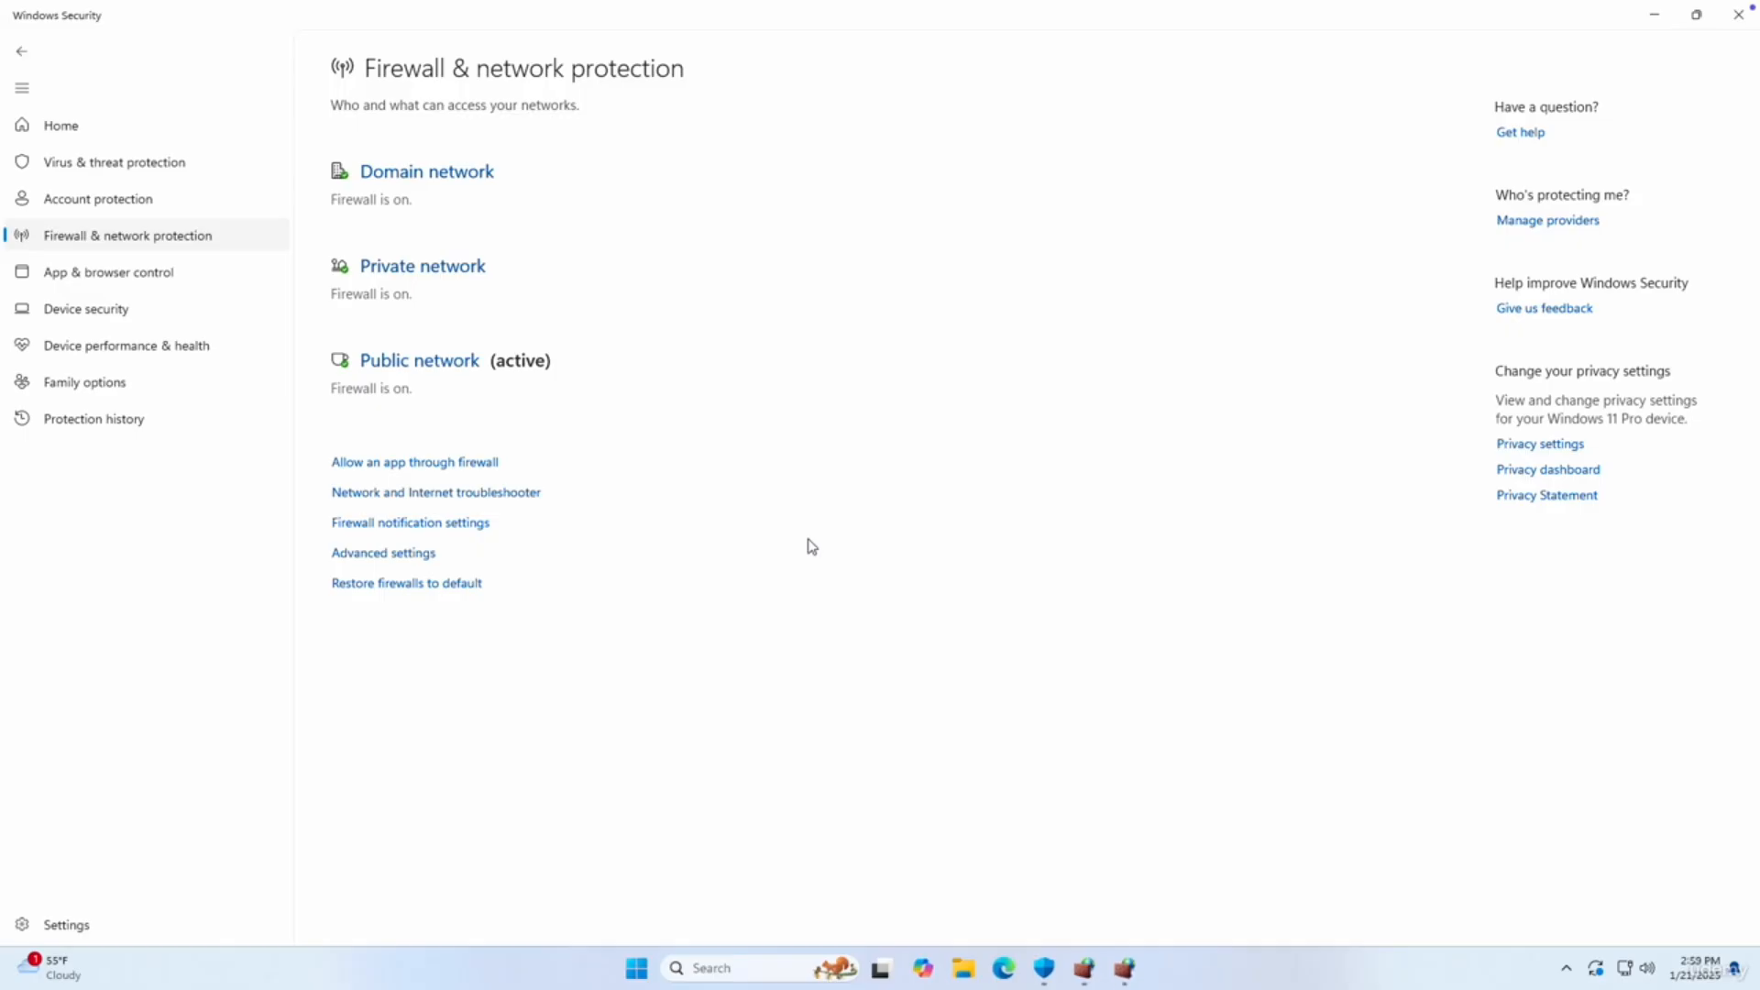
click(1124, 962)
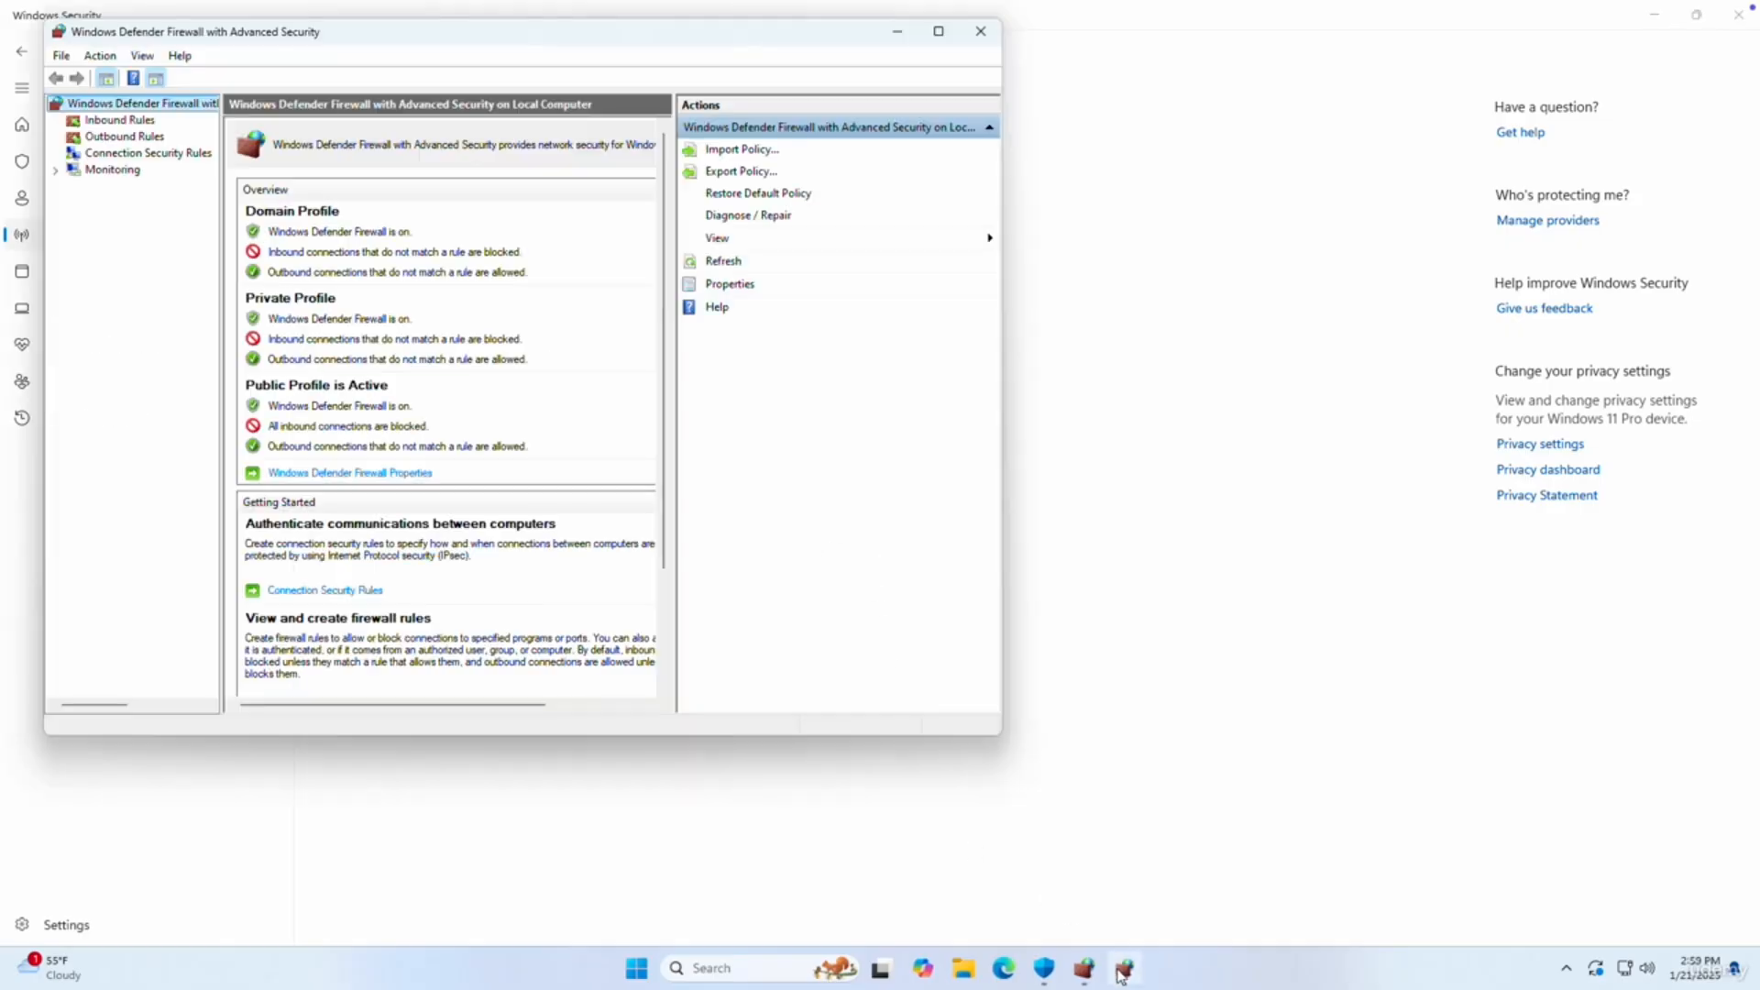
click(1084, 968)
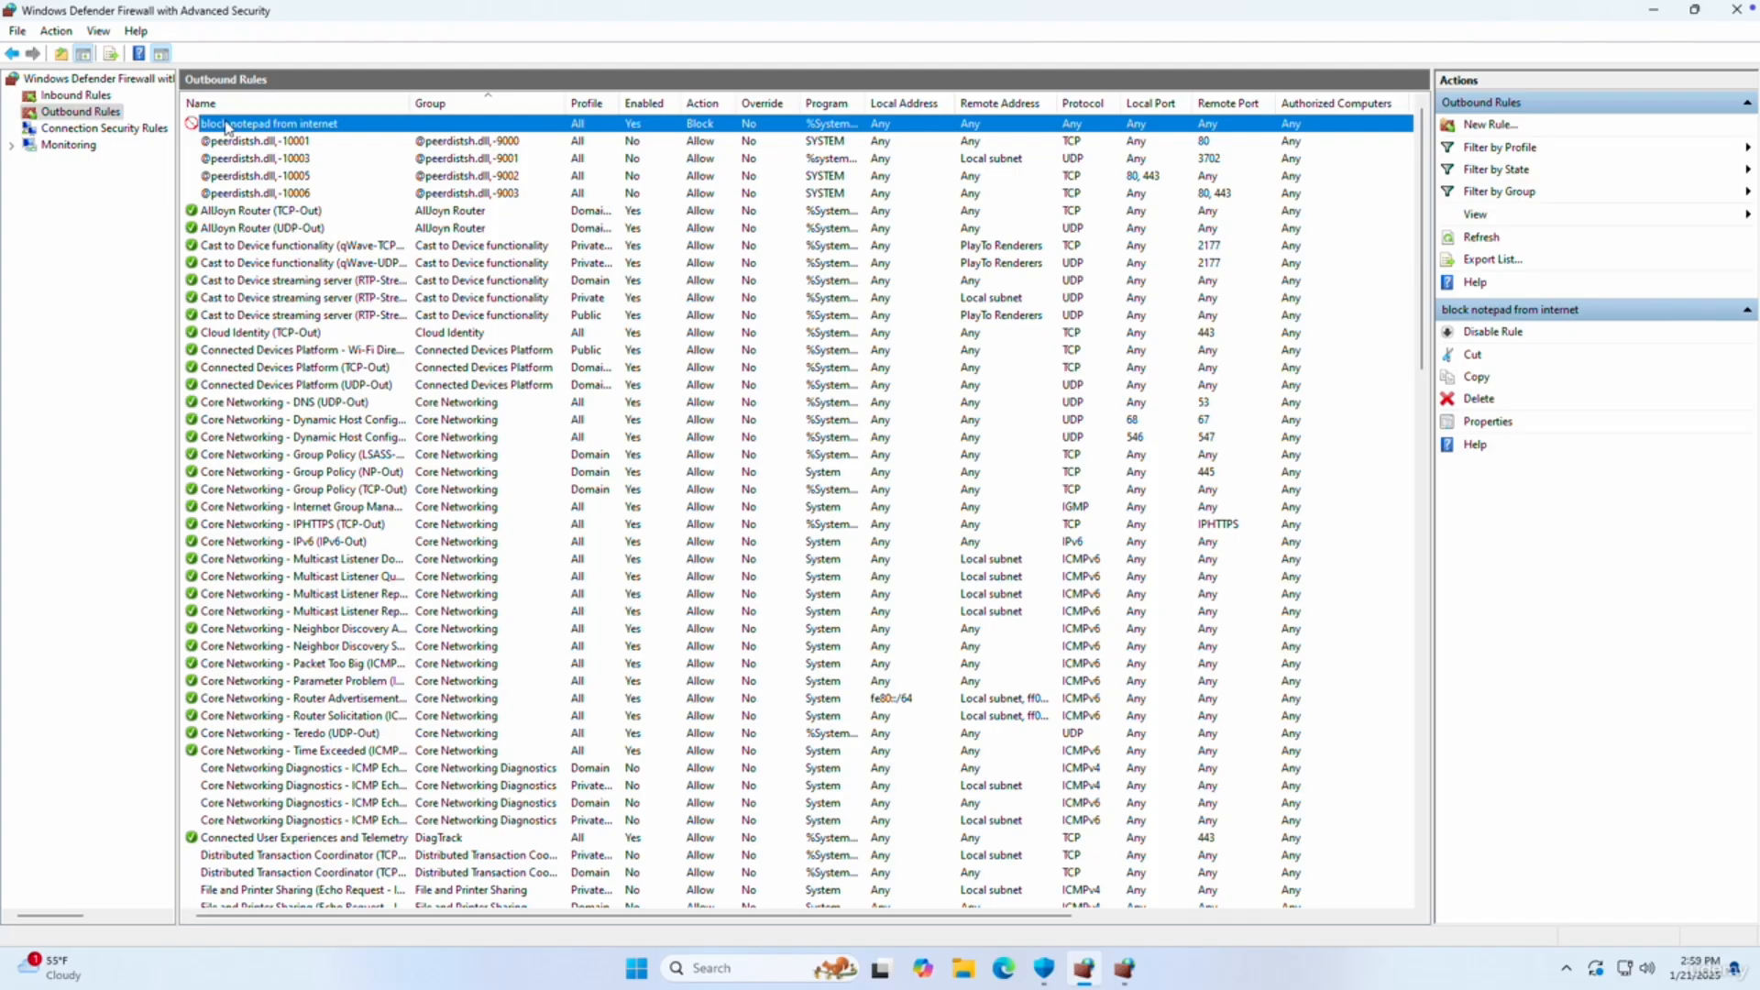
Start a new inbound rule of type Program and continue to its program path.
click(77, 96)
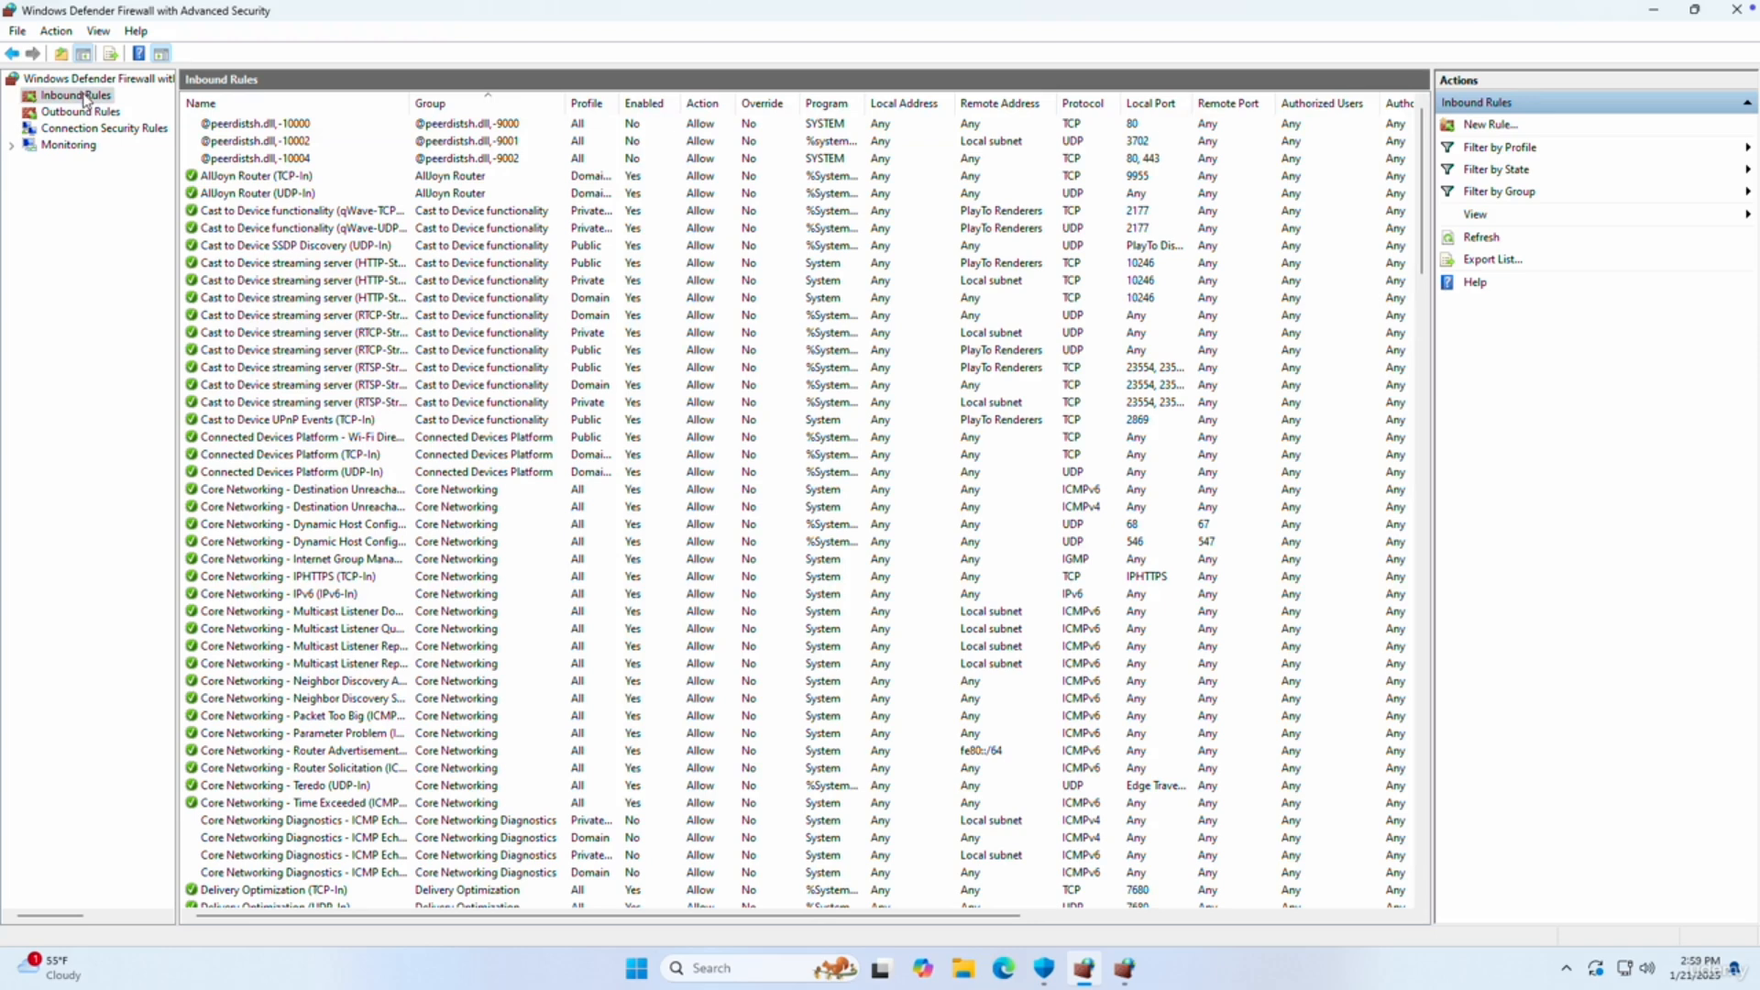
click(1493, 126)
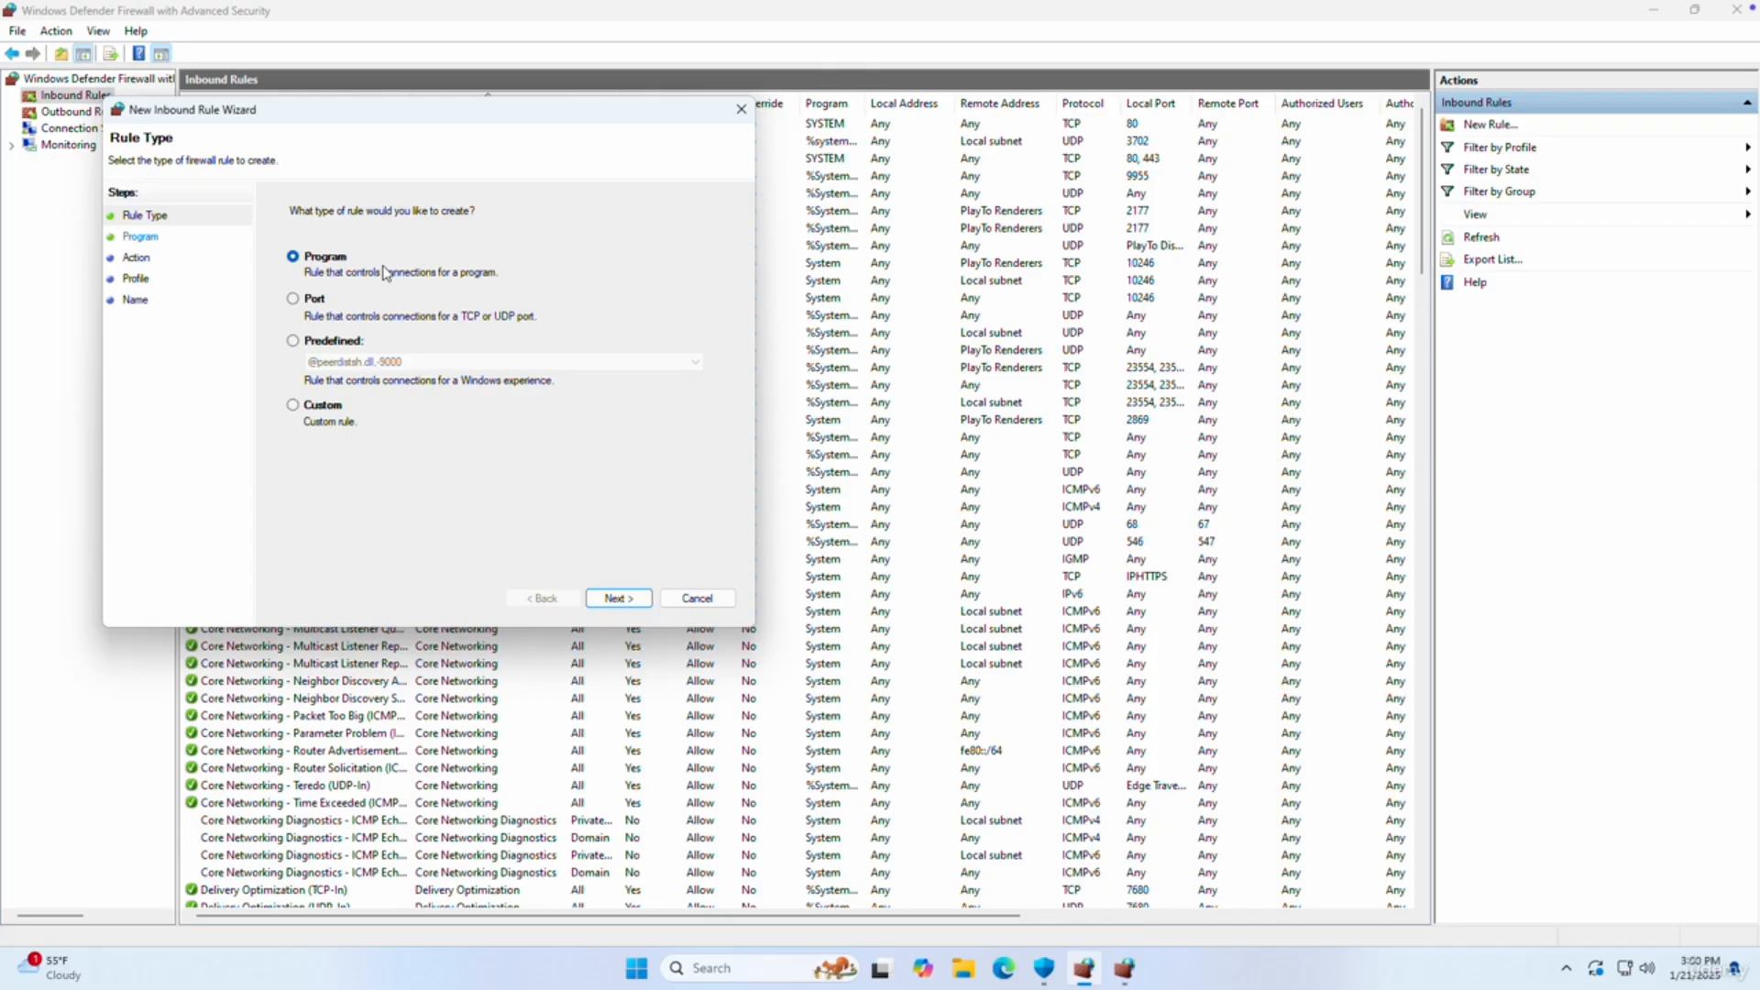
click(618, 598)
click(595, 327)
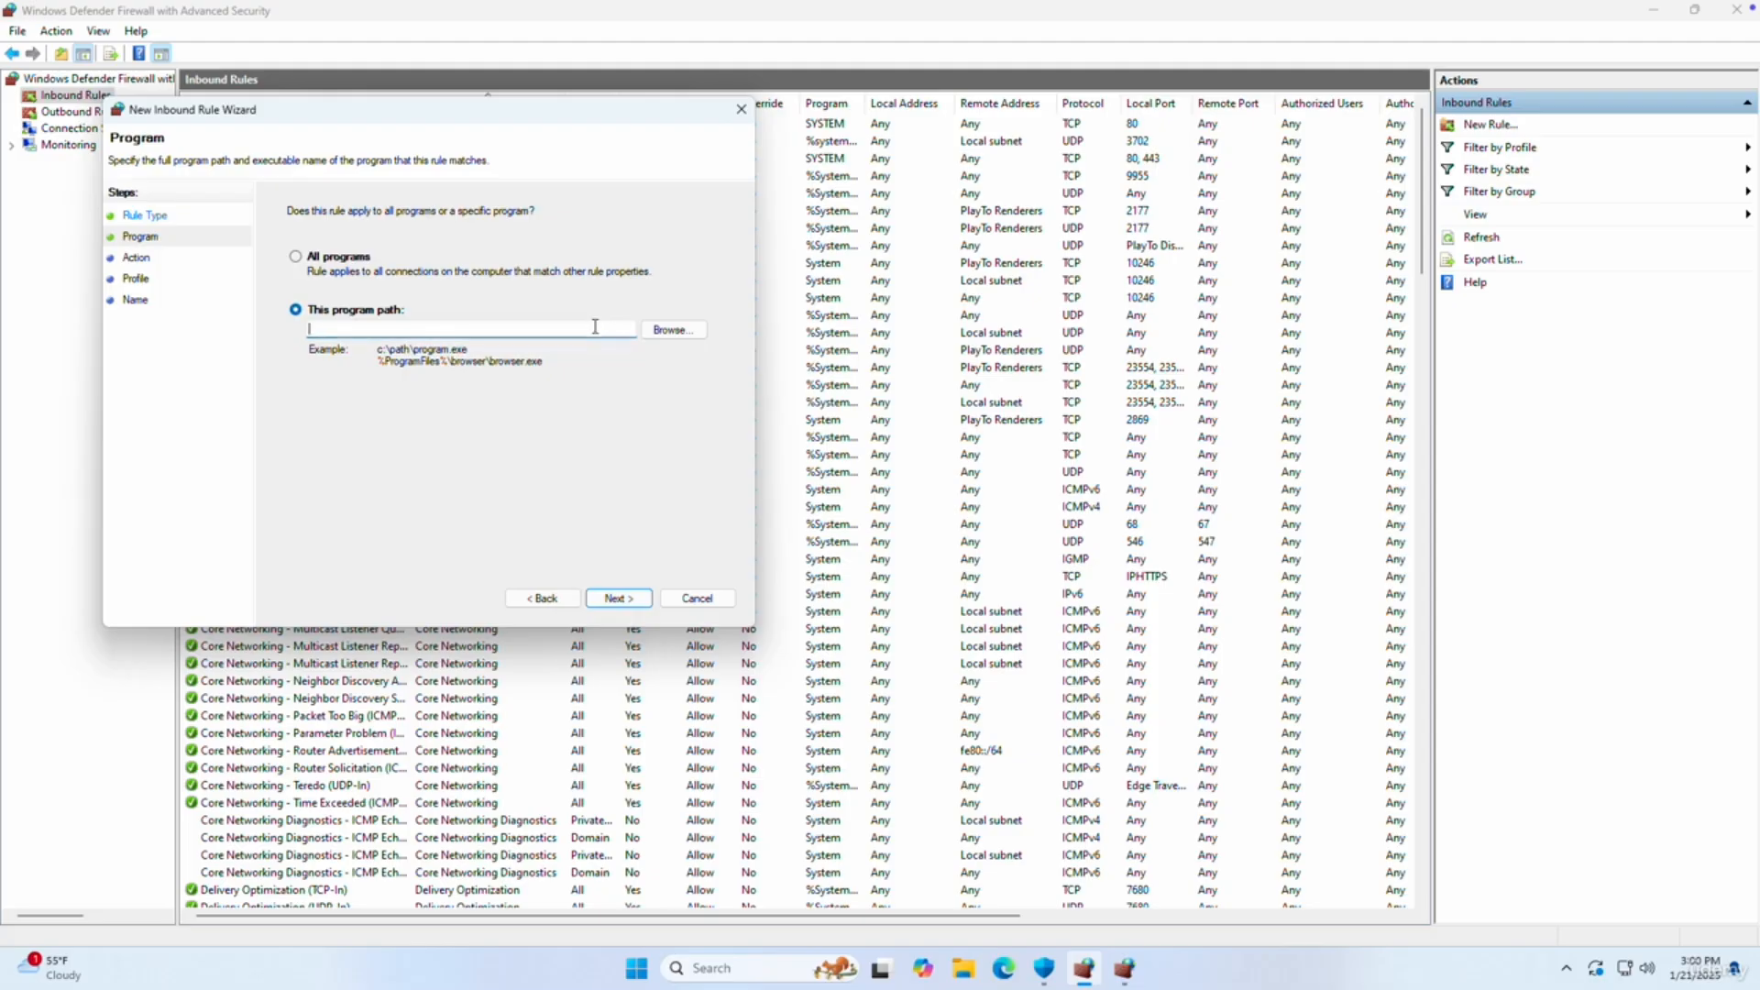
Choose notepad.exe from the System32 folder as the program path for the new inbound rule.
click(670, 329)
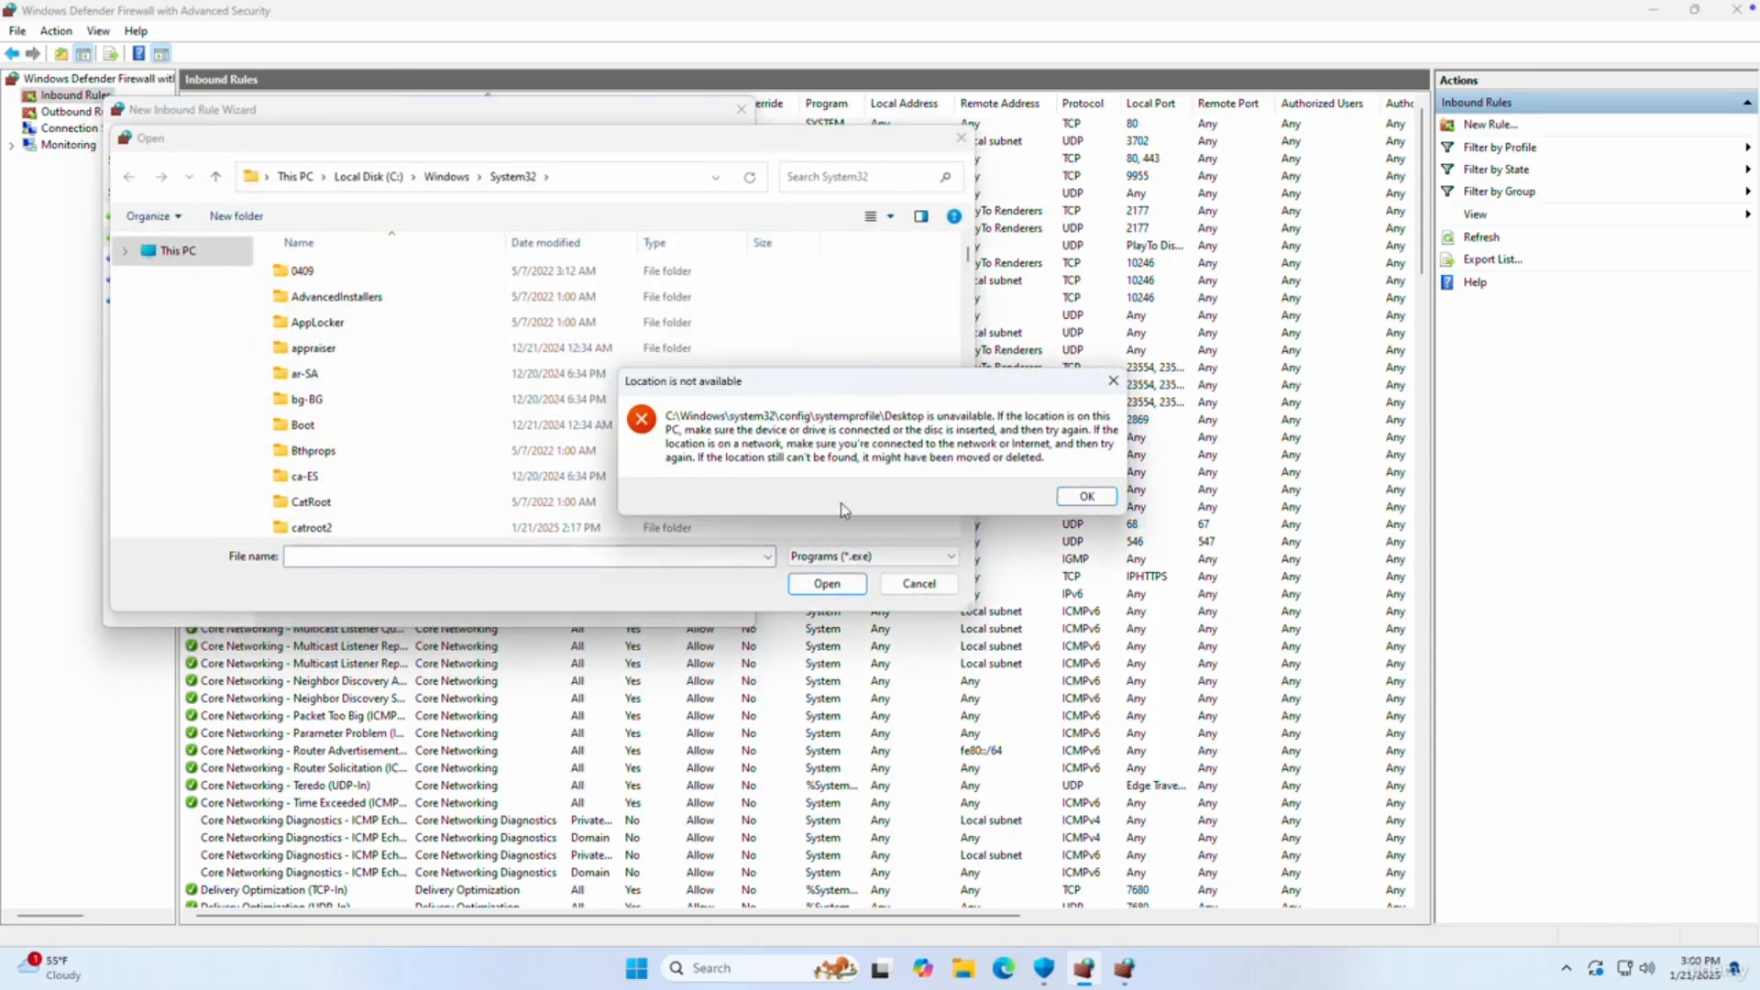
click(1104, 501)
click(655, 499)
key(n)
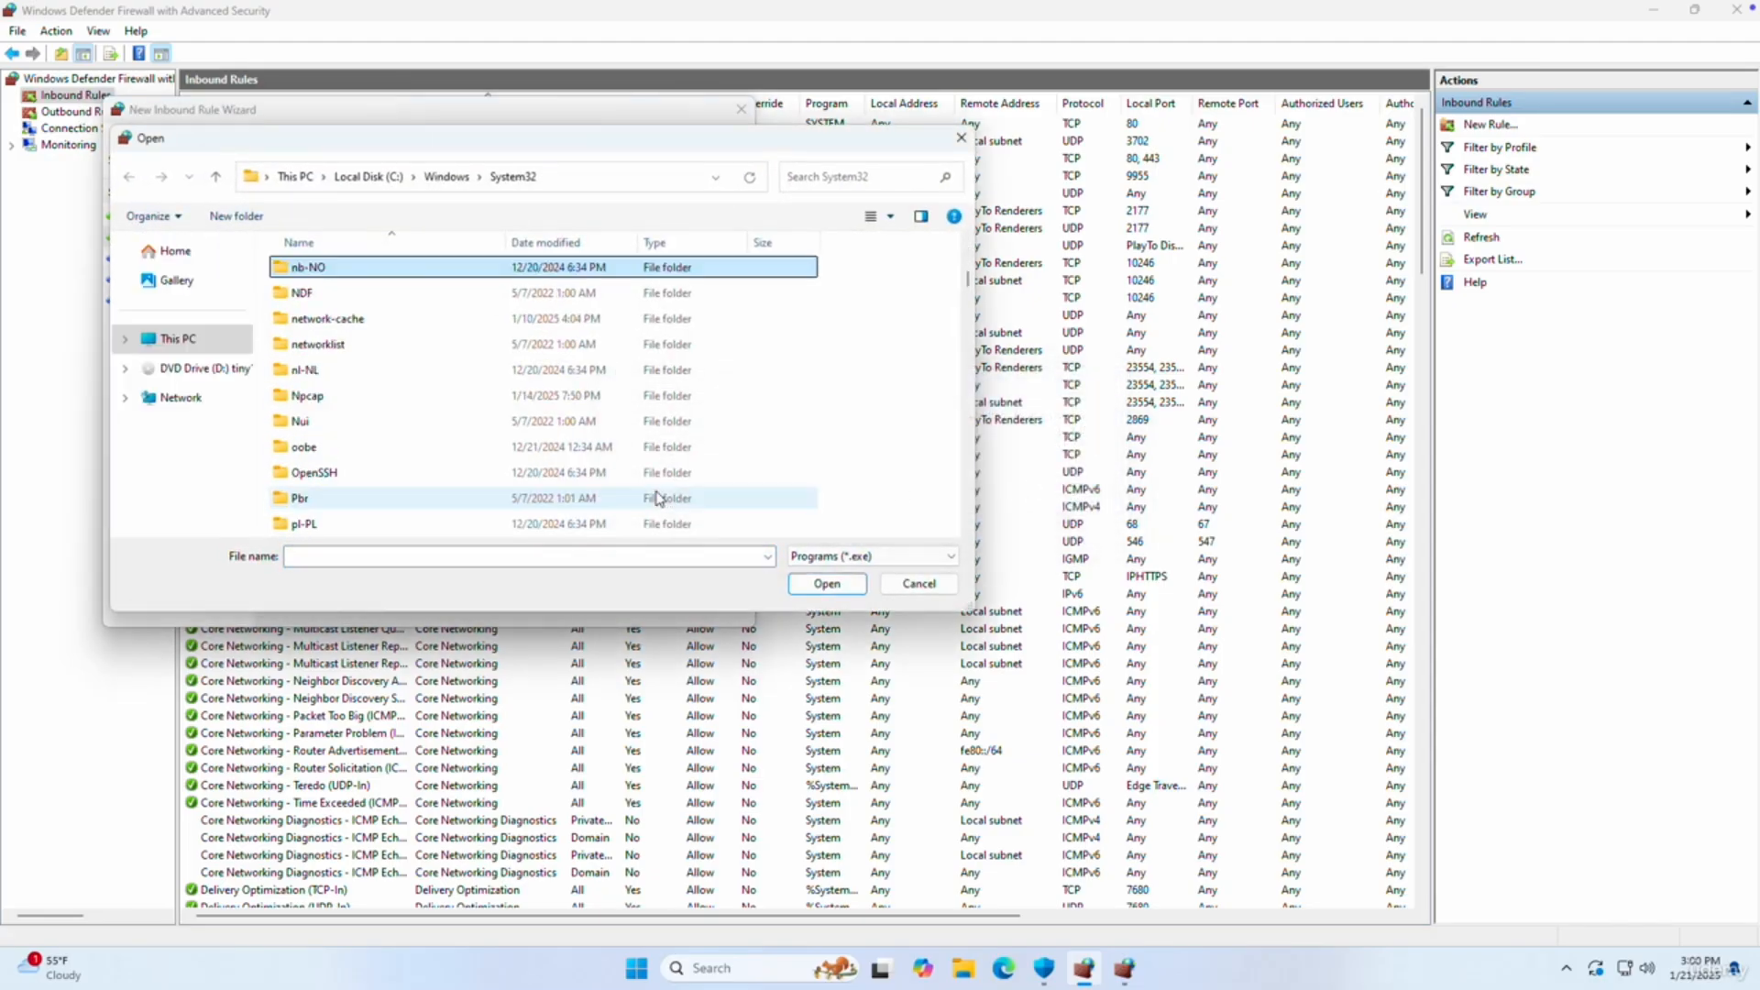
key(n)
key(n)
key(n)
key(n)
key(n)
key(n)
key(n)
key(n)
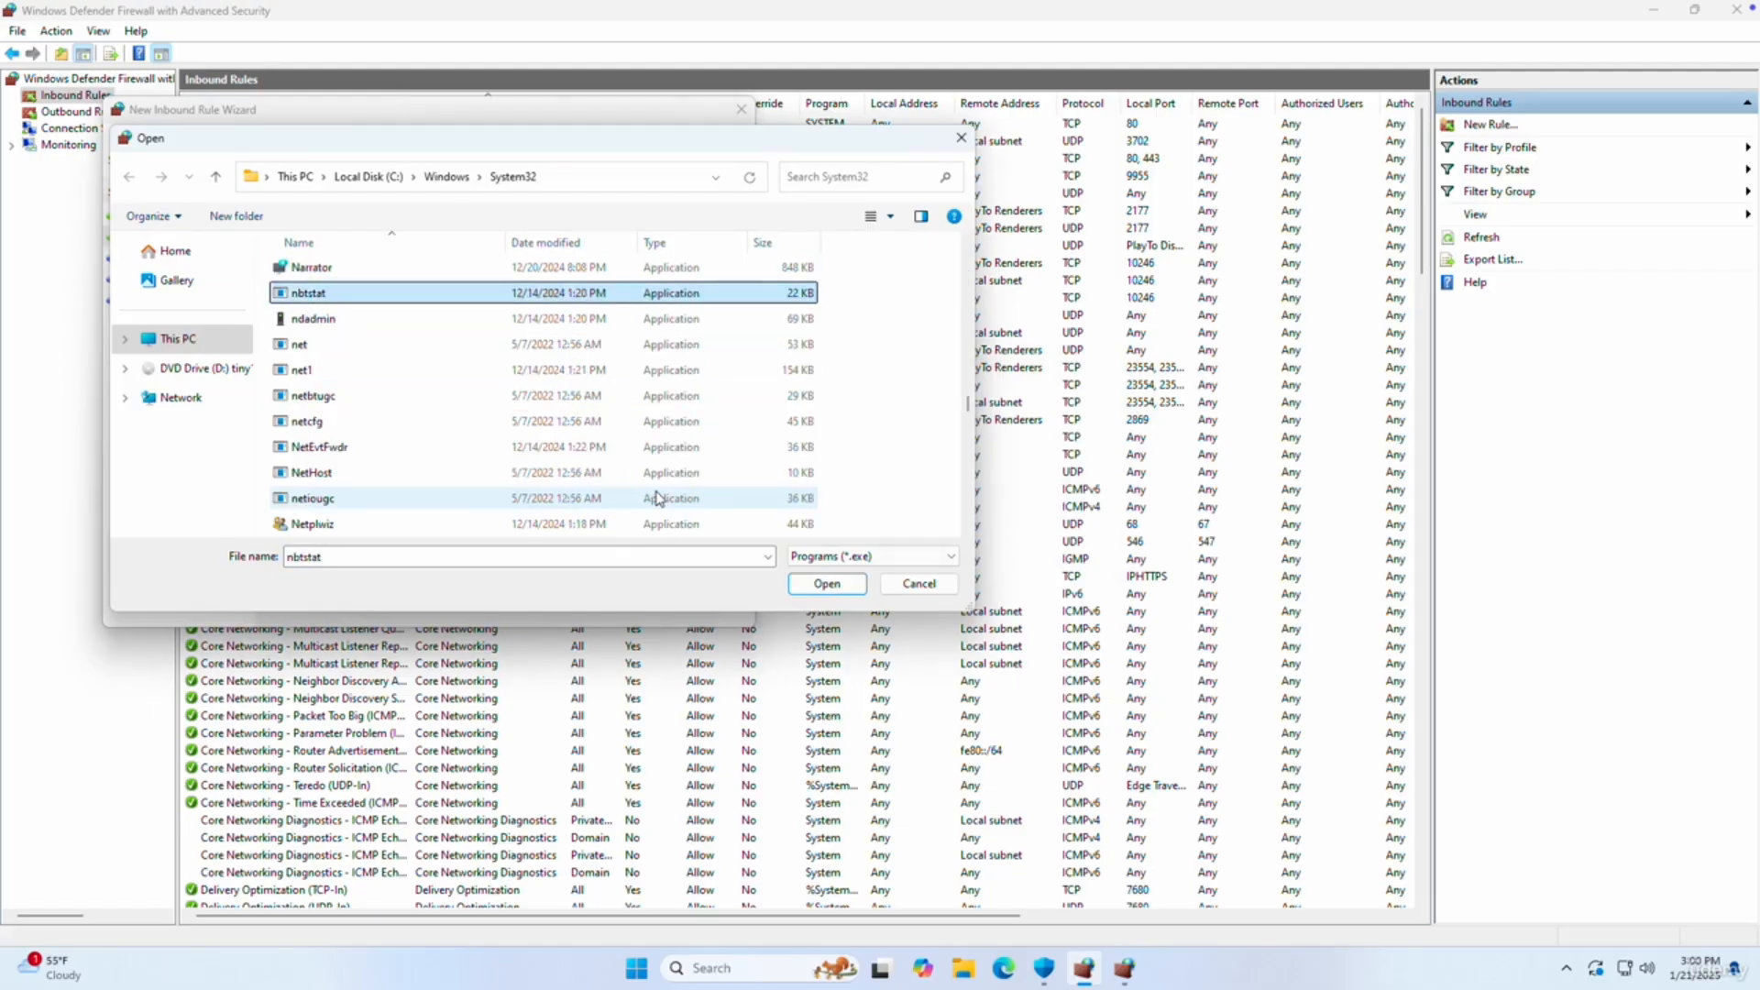
key(n)
key(n)
key(n)
key(n)
key(n)
key(n)
key(n)
key(n)
key(n)
key(n)
key(n)
key(n)
key(n)
key(n)
key(n)
key(n)
key(n)
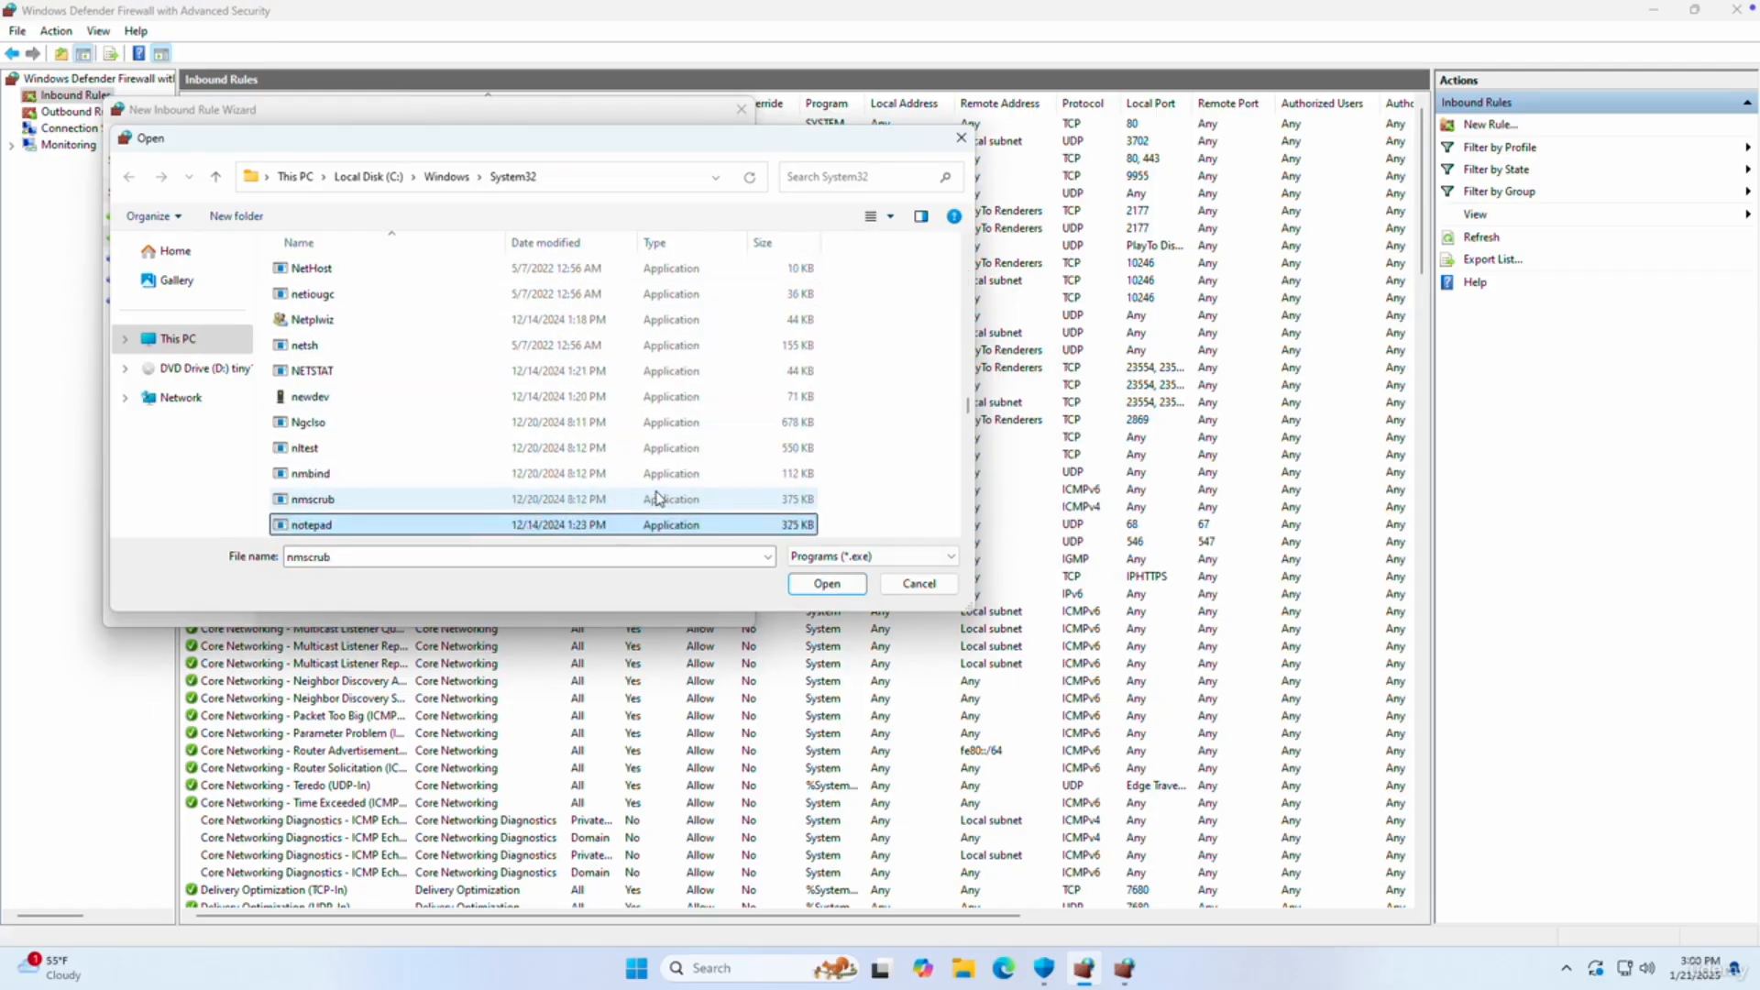
key(n)
double_click(655, 500)
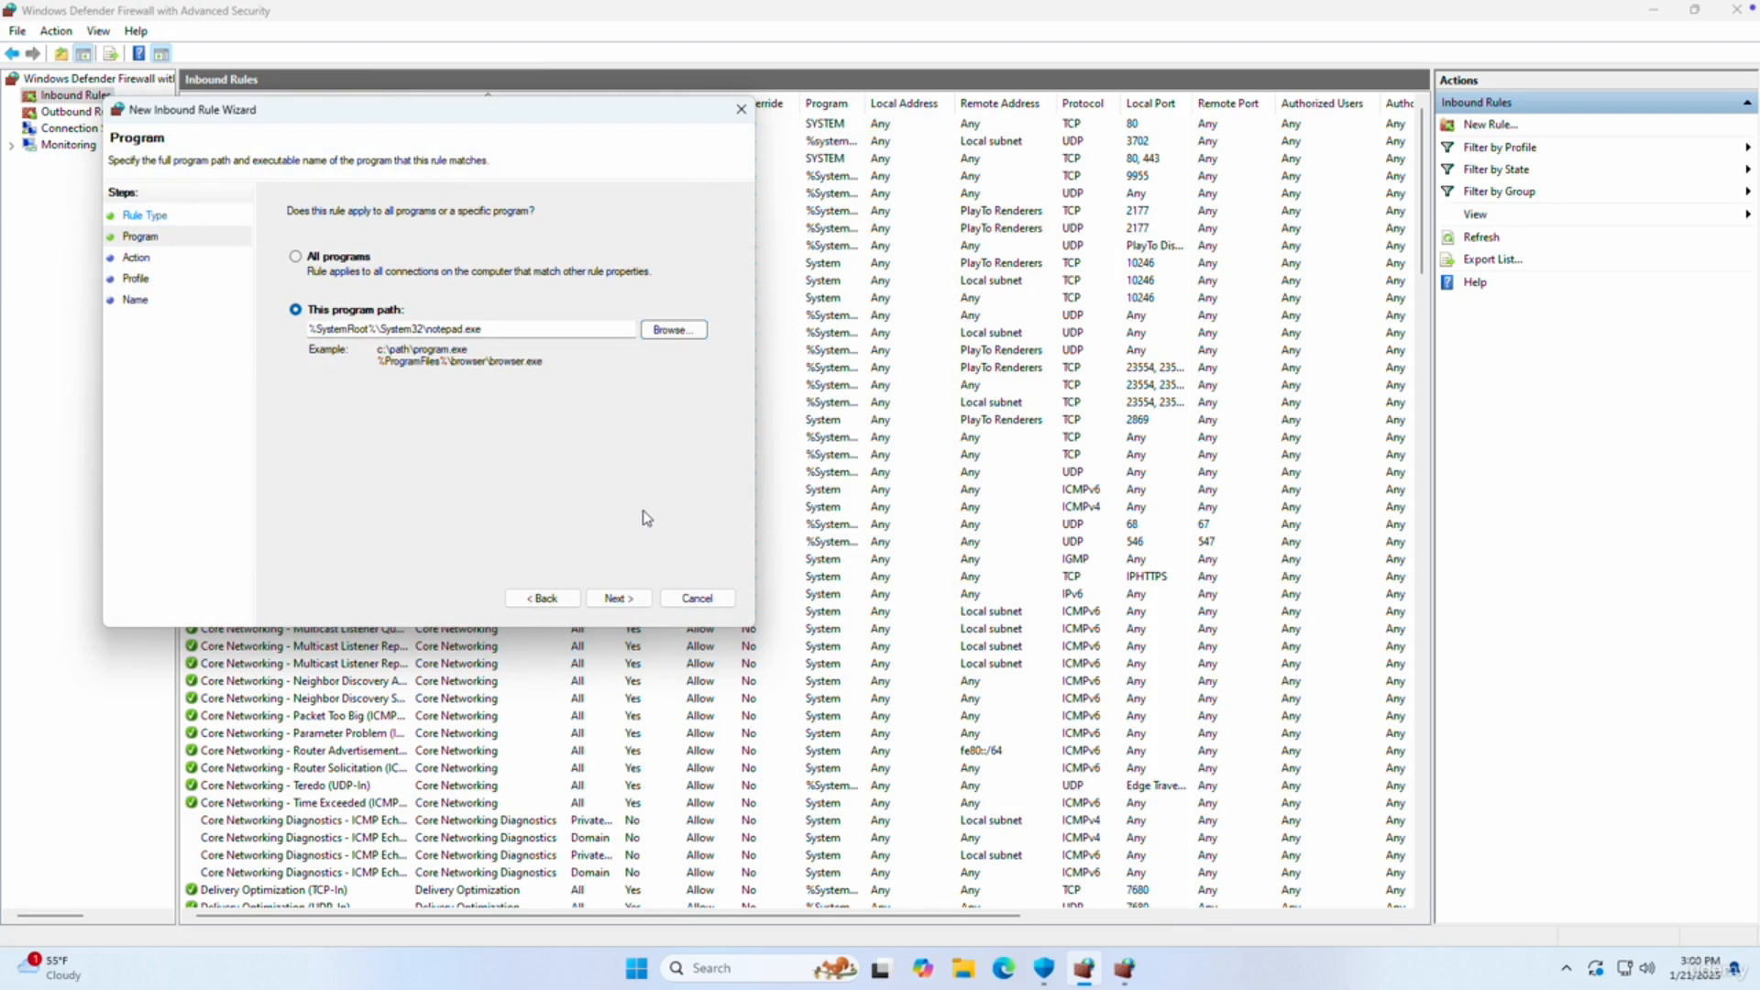
Set the inbound rule to block the connection on all three profiles, and create it as "block notebad receiving network traffic".
click(620, 599)
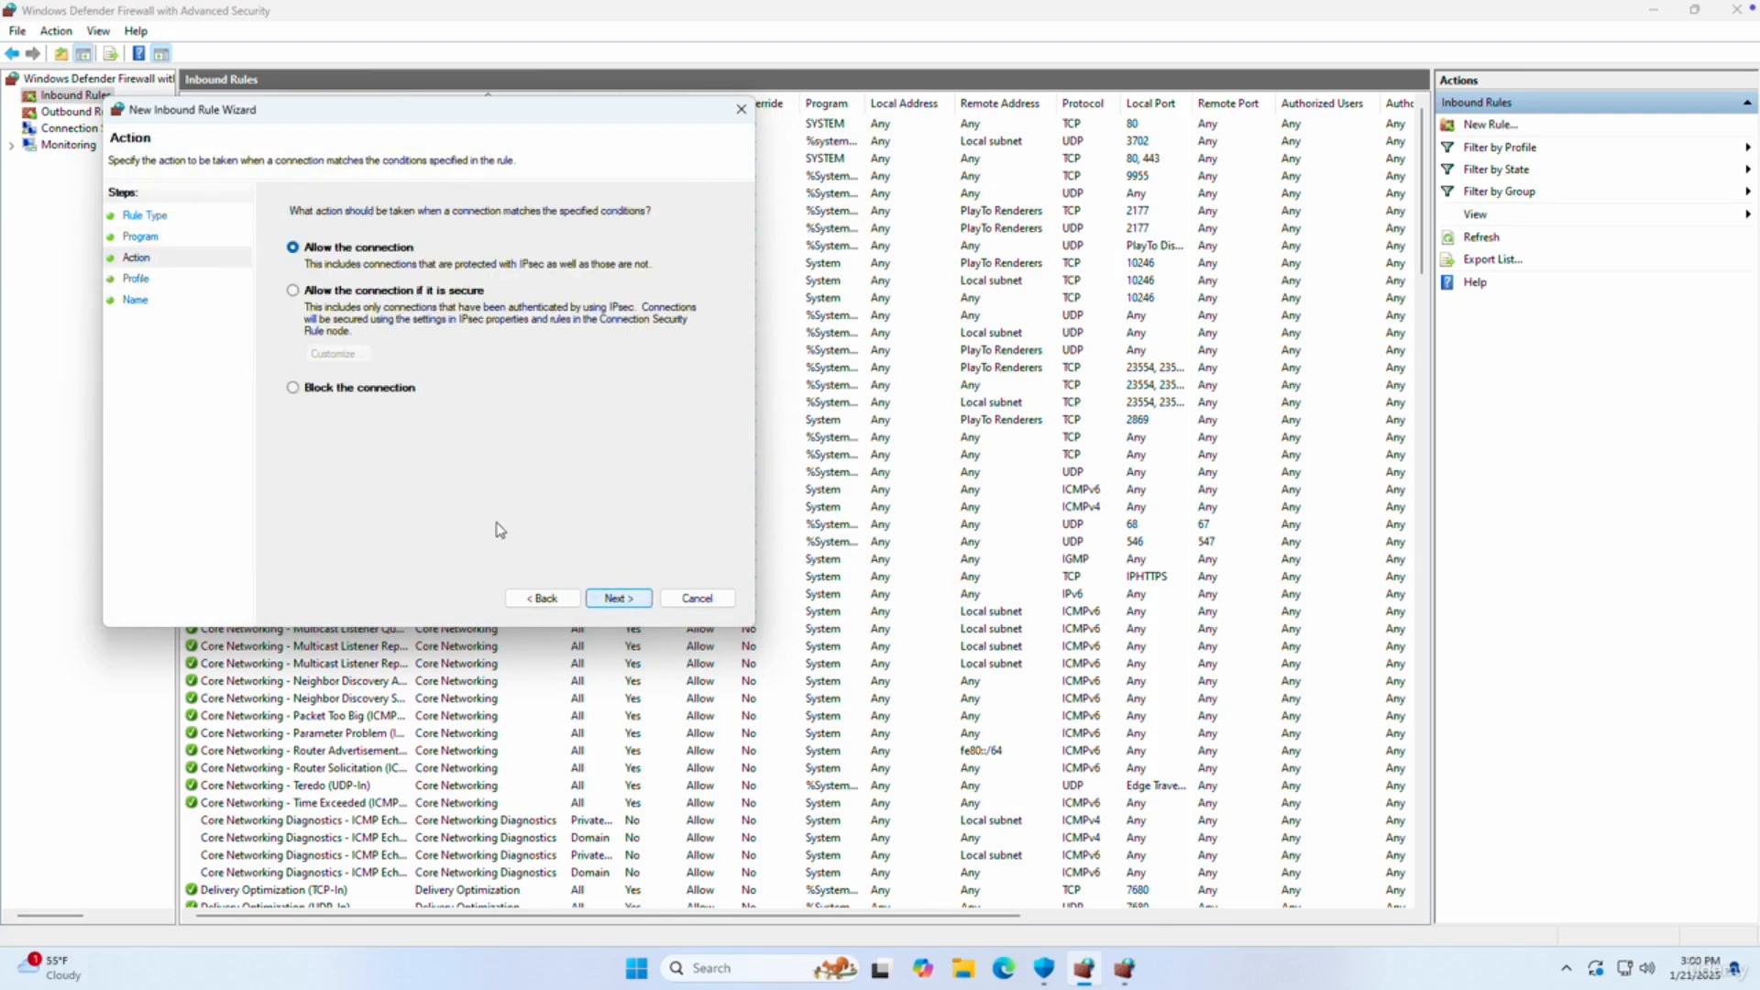
click(369, 387)
click(631, 602)
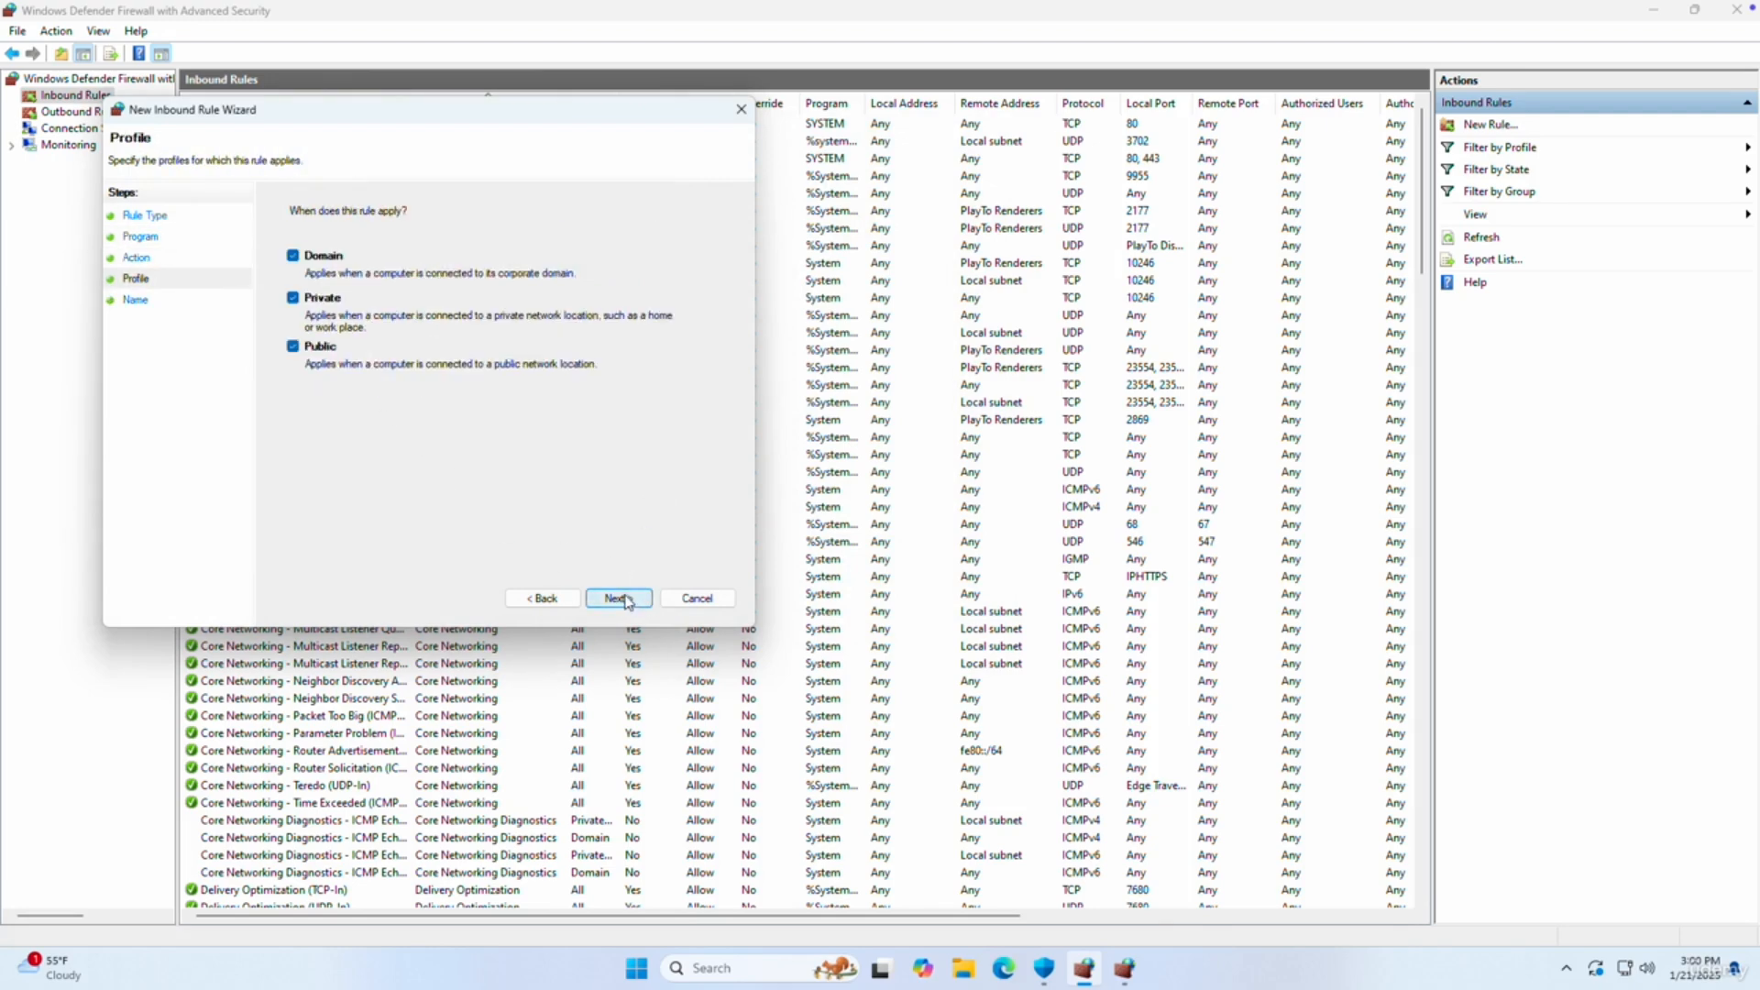
click(622, 602)
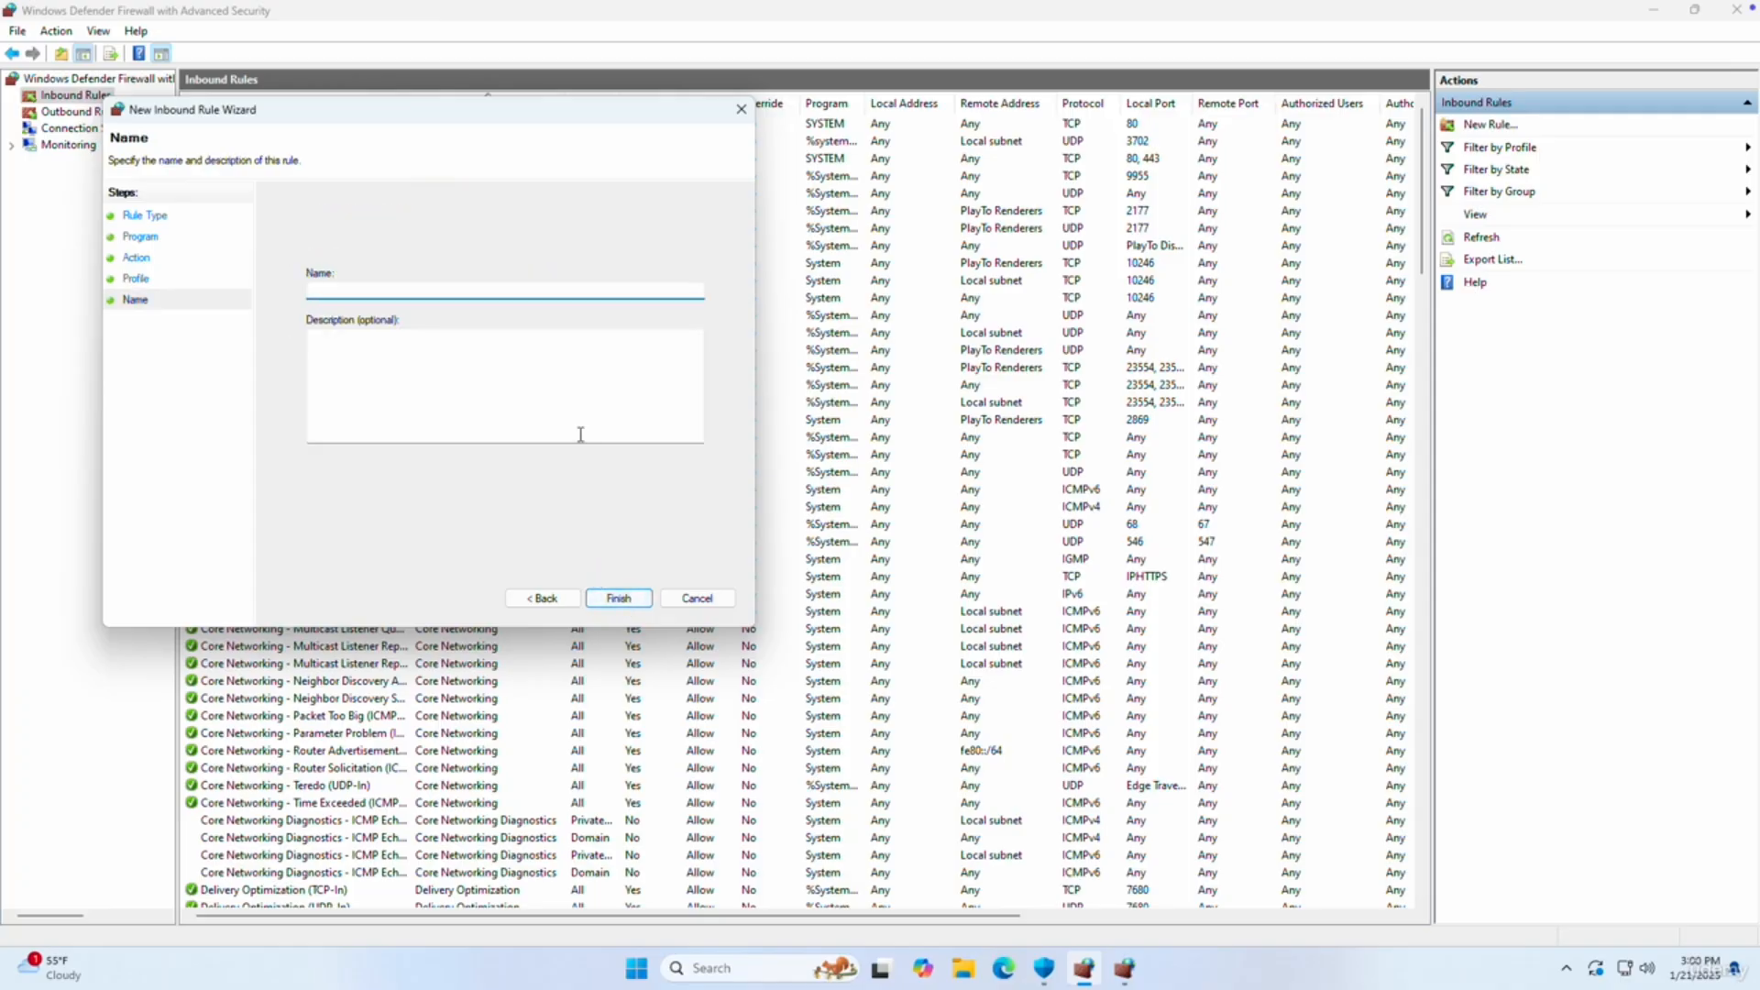
text(block notebad receiving network traffic)
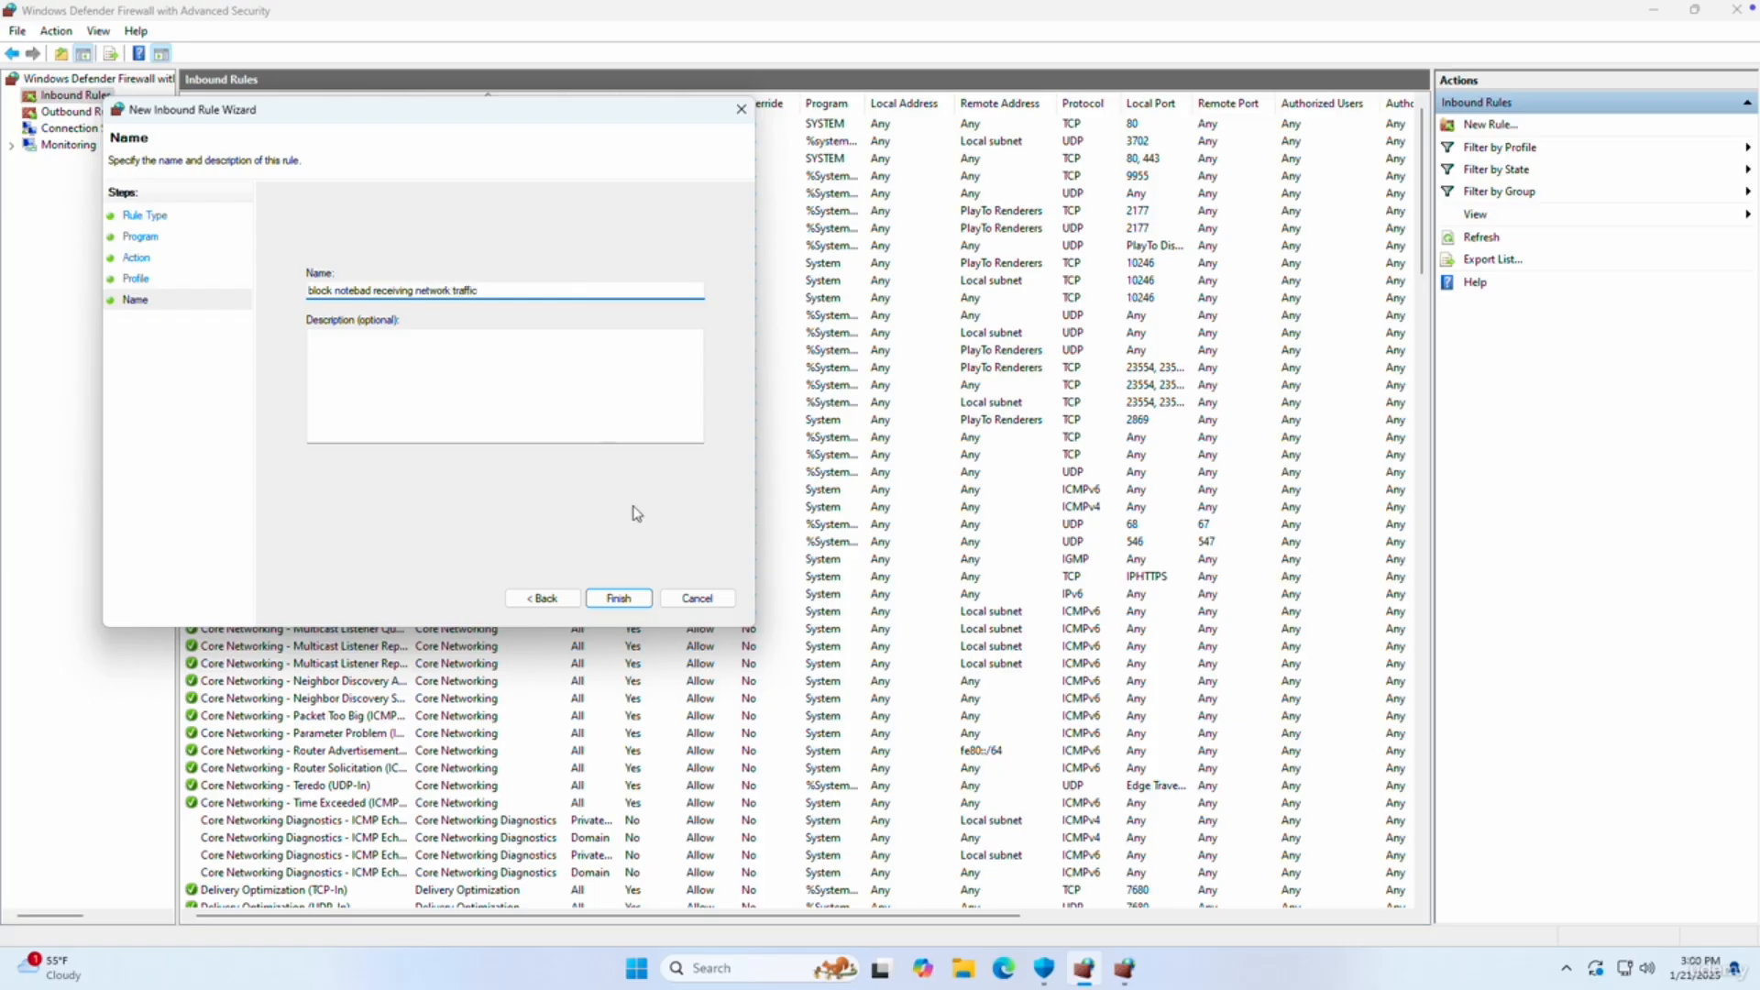
click(607, 594)
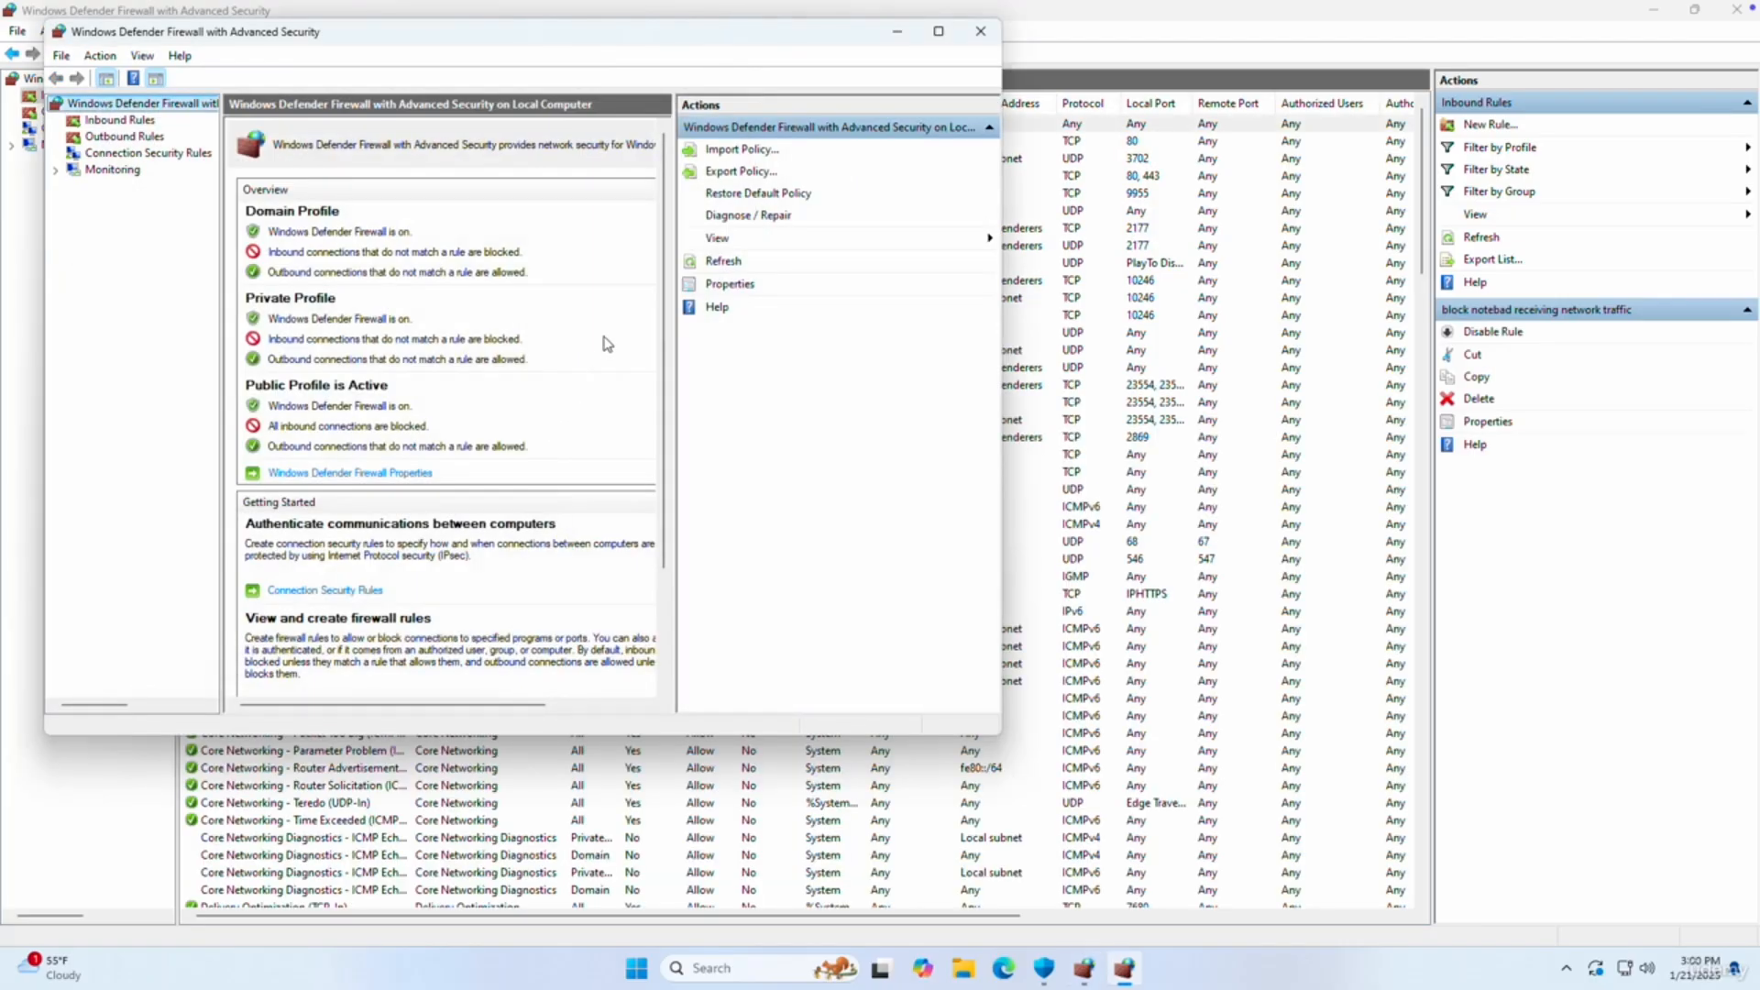
Return to the window with the inbound rules list and widen the Program column to fit the full paths.
click(1127, 73)
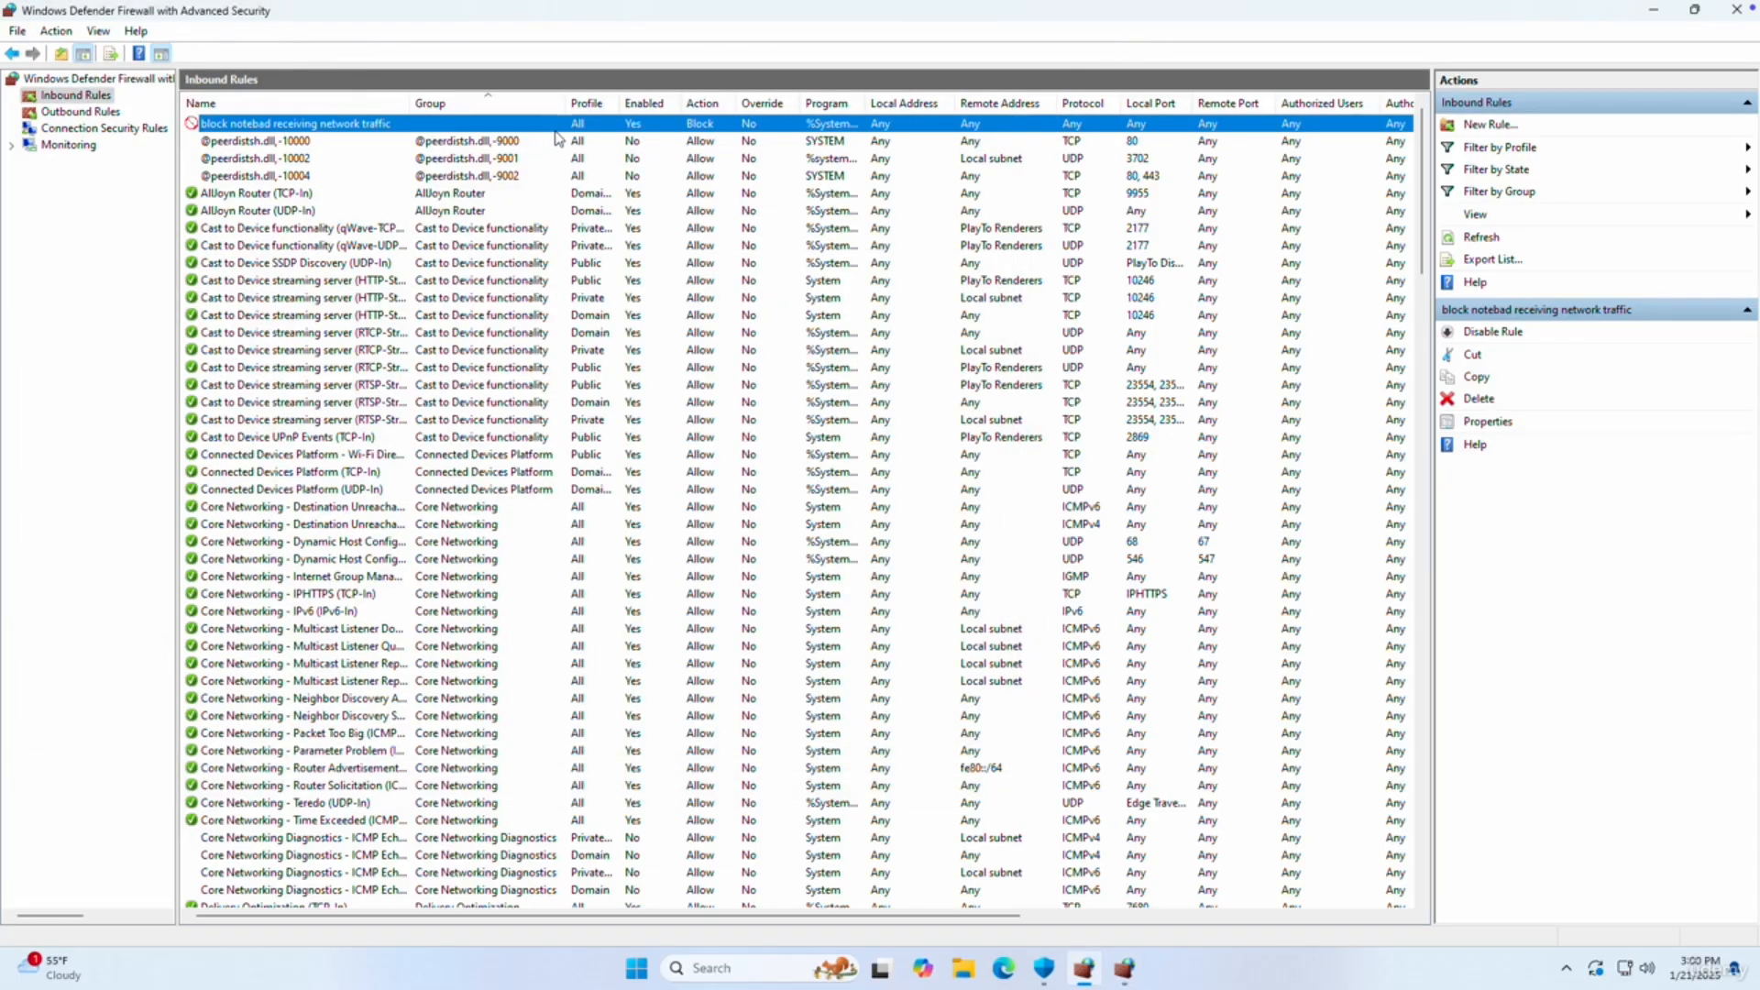
drag(868, 103, 1037, 101)
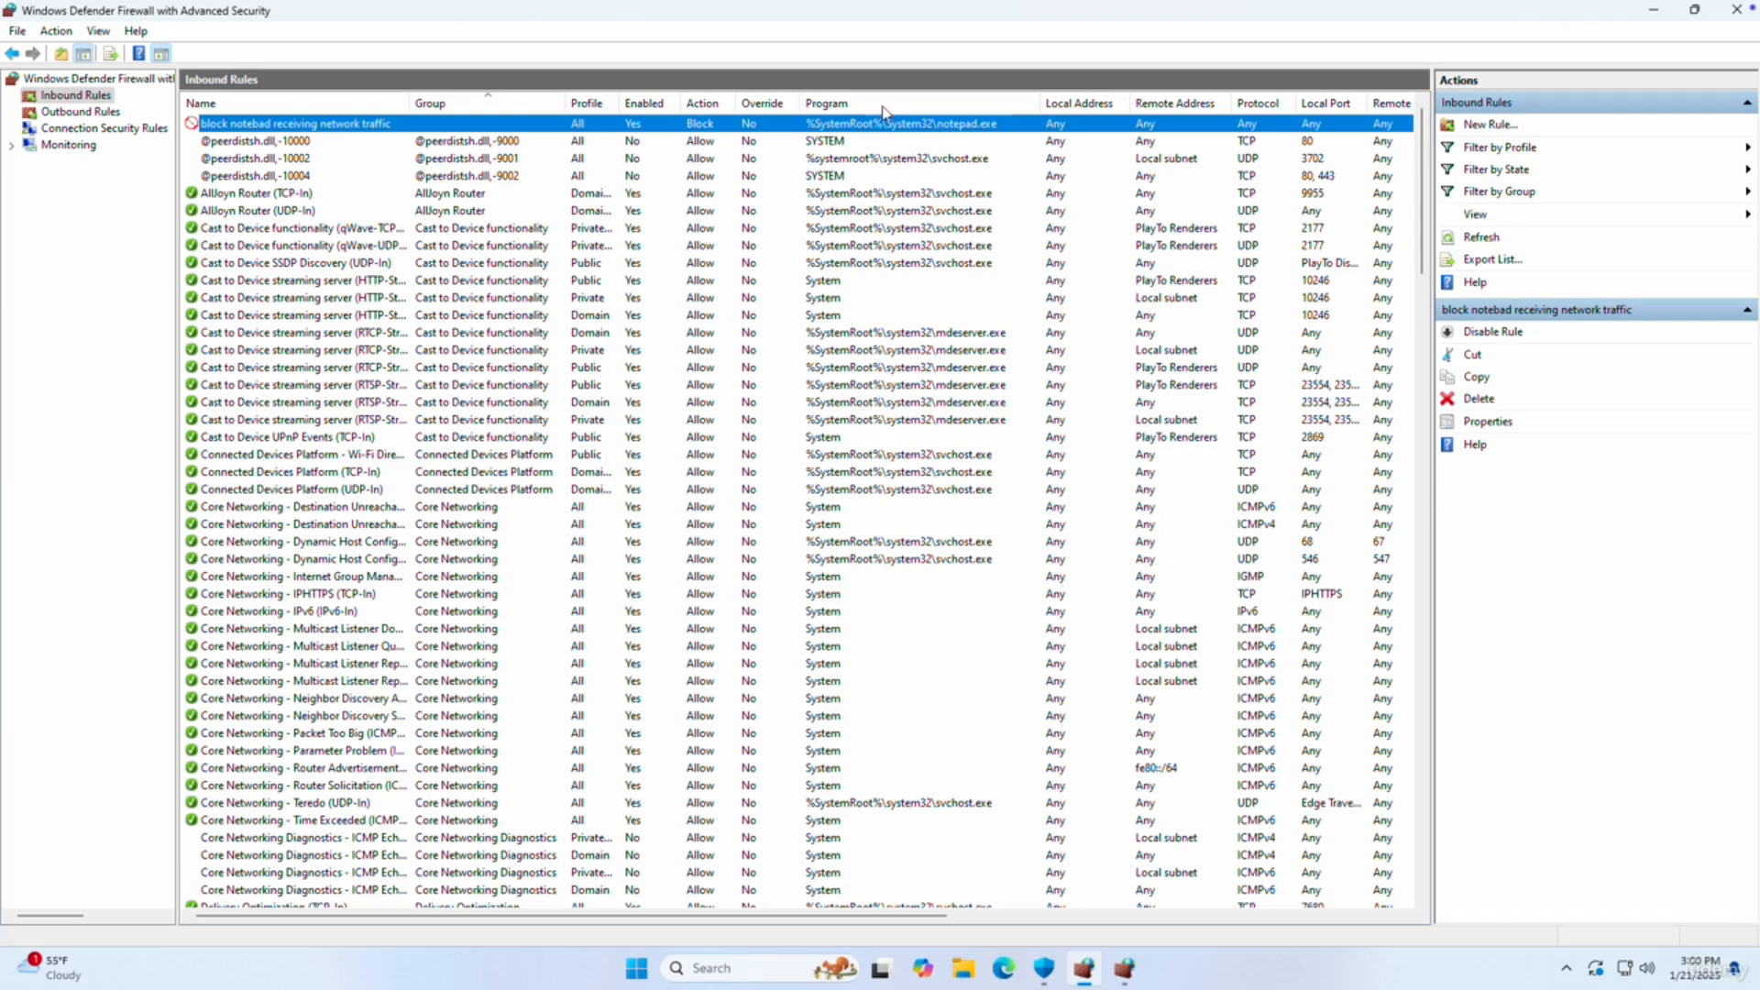
Start another inbound rule of type Port and continue to its protocol and port settings.
click(1482, 125)
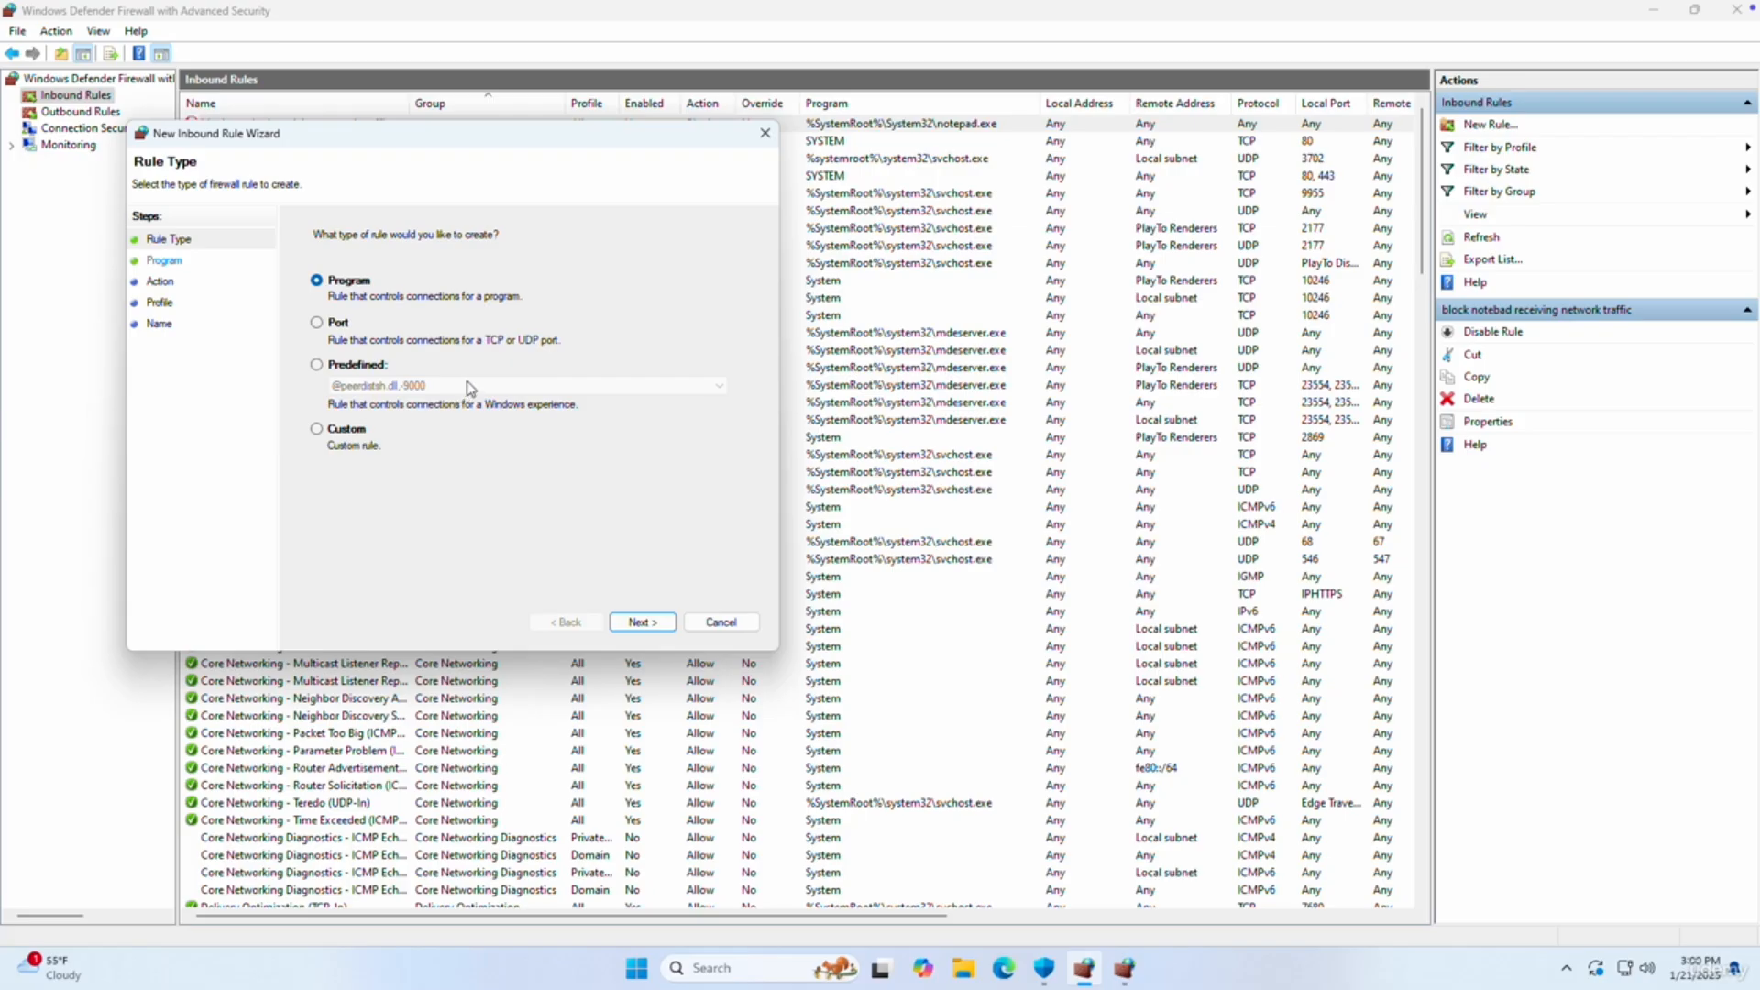
click(340, 322)
click(662, 623)
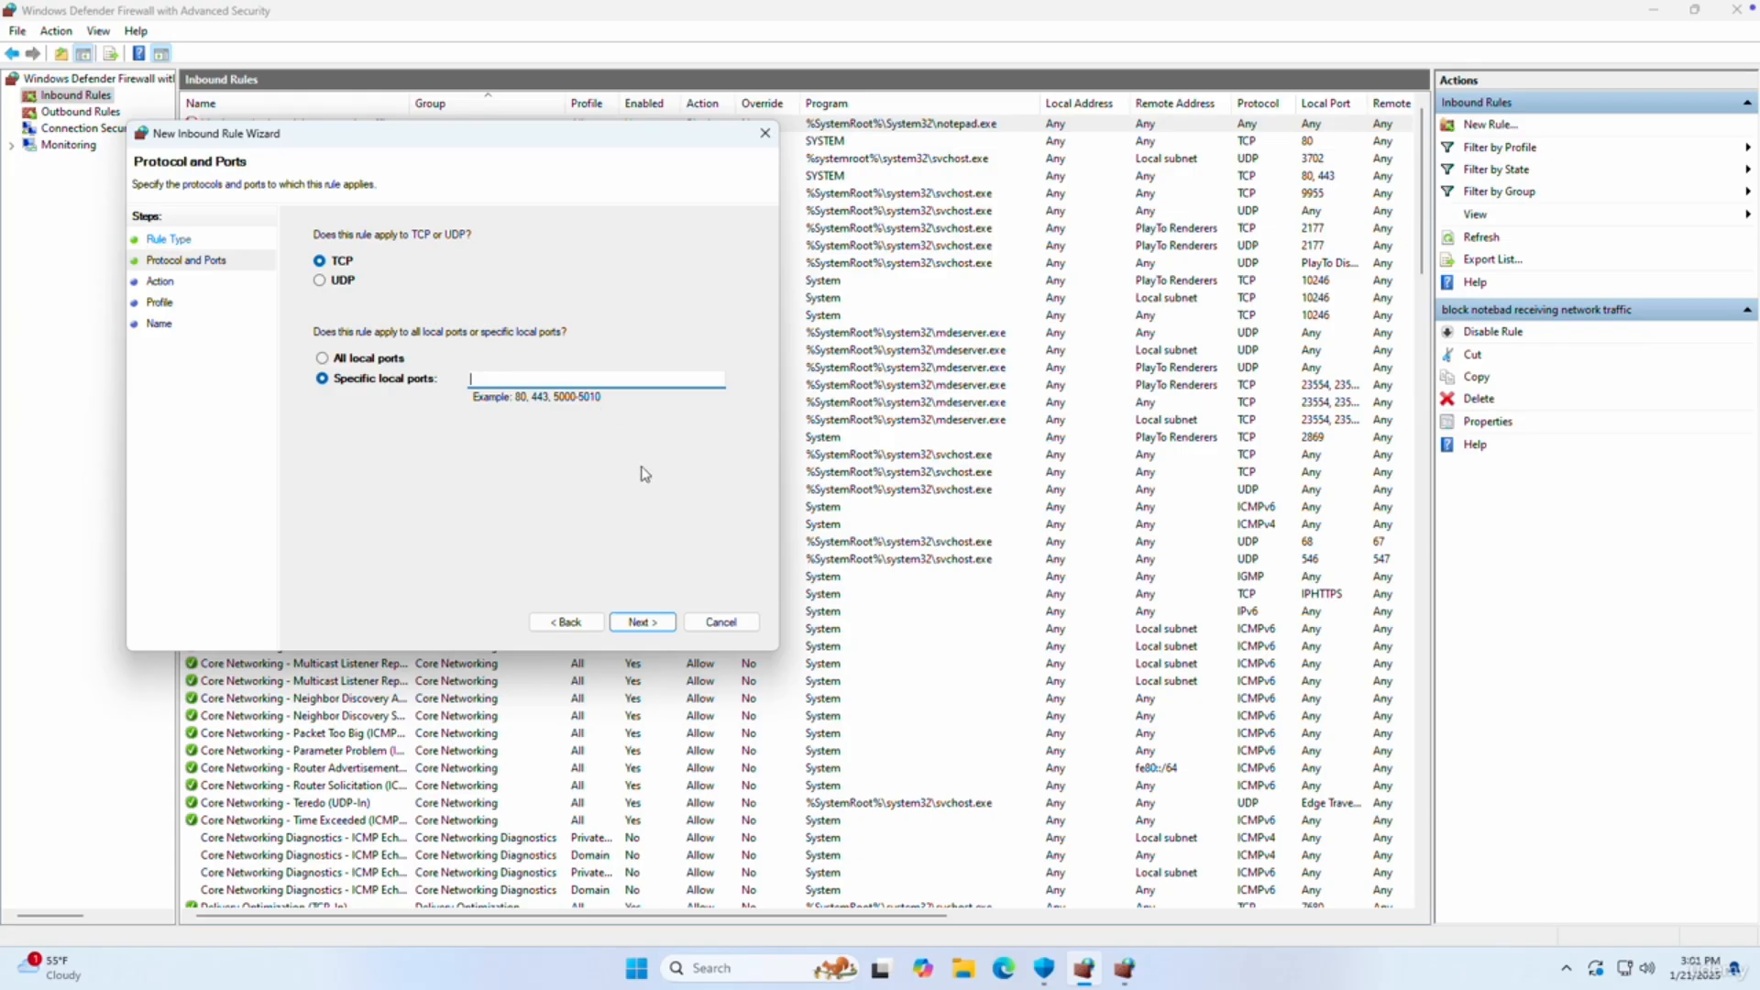
Cancel the unfinished inbound port rule, and switch to the outbound rules list and back to the inbound rules.
click(717, 621)
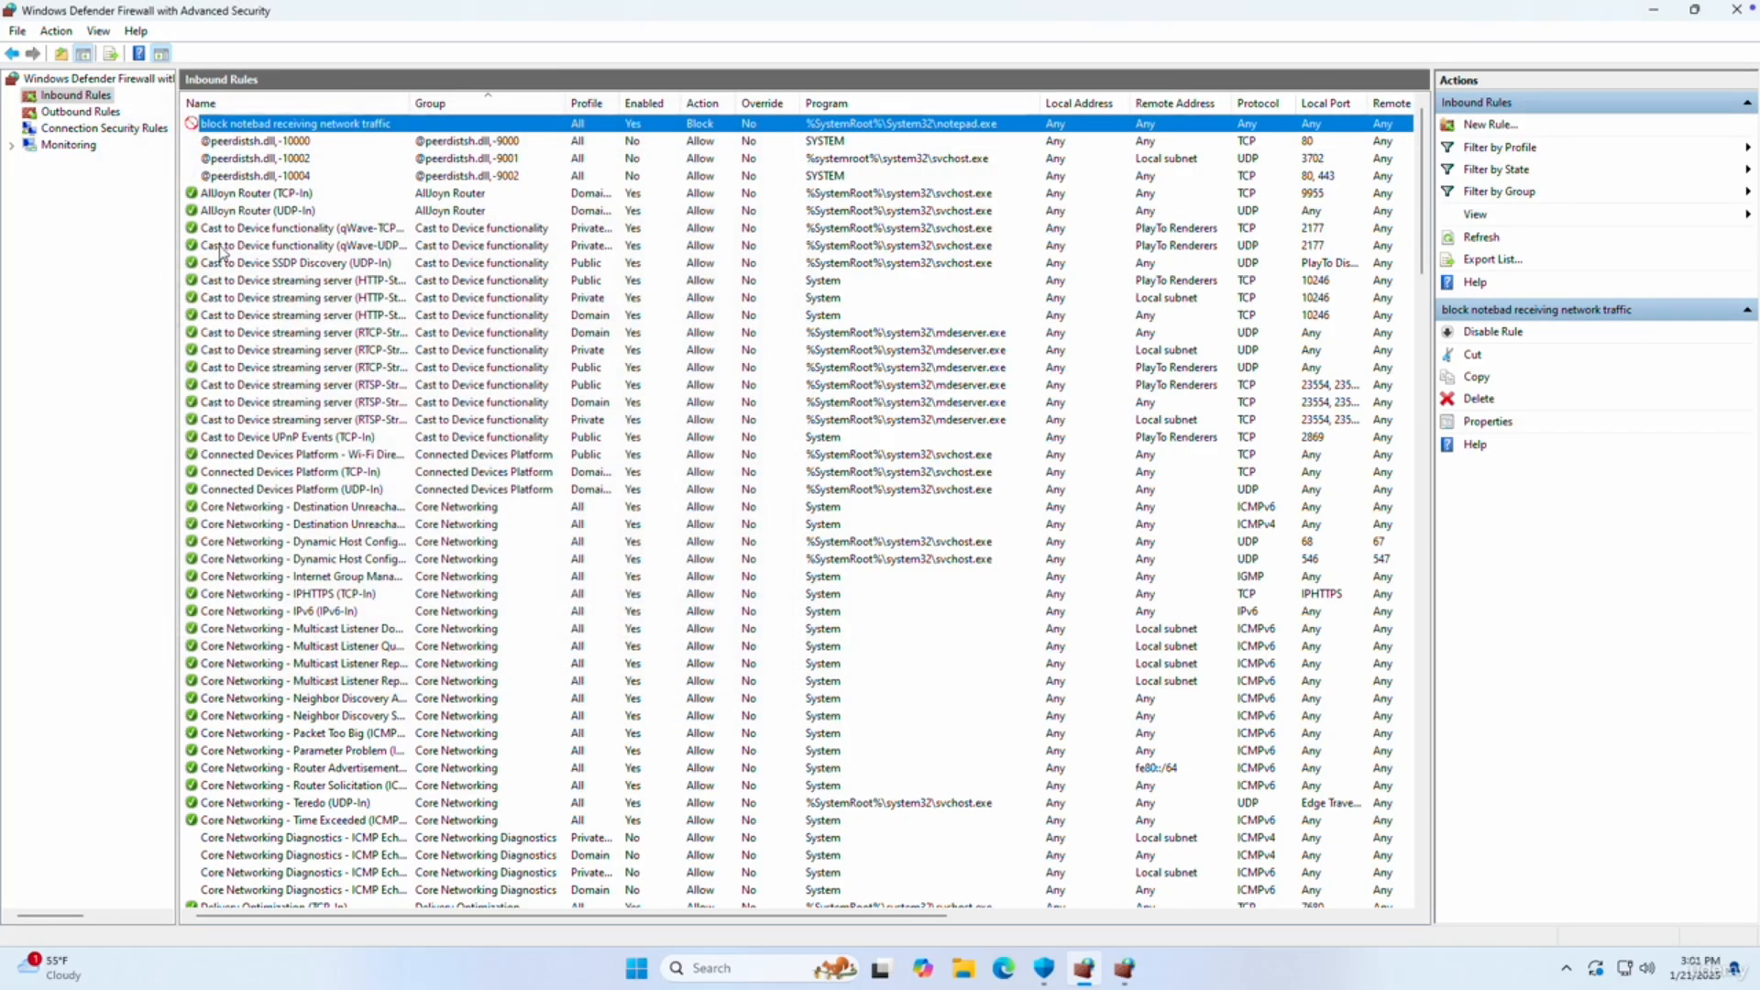
click(60, 111)
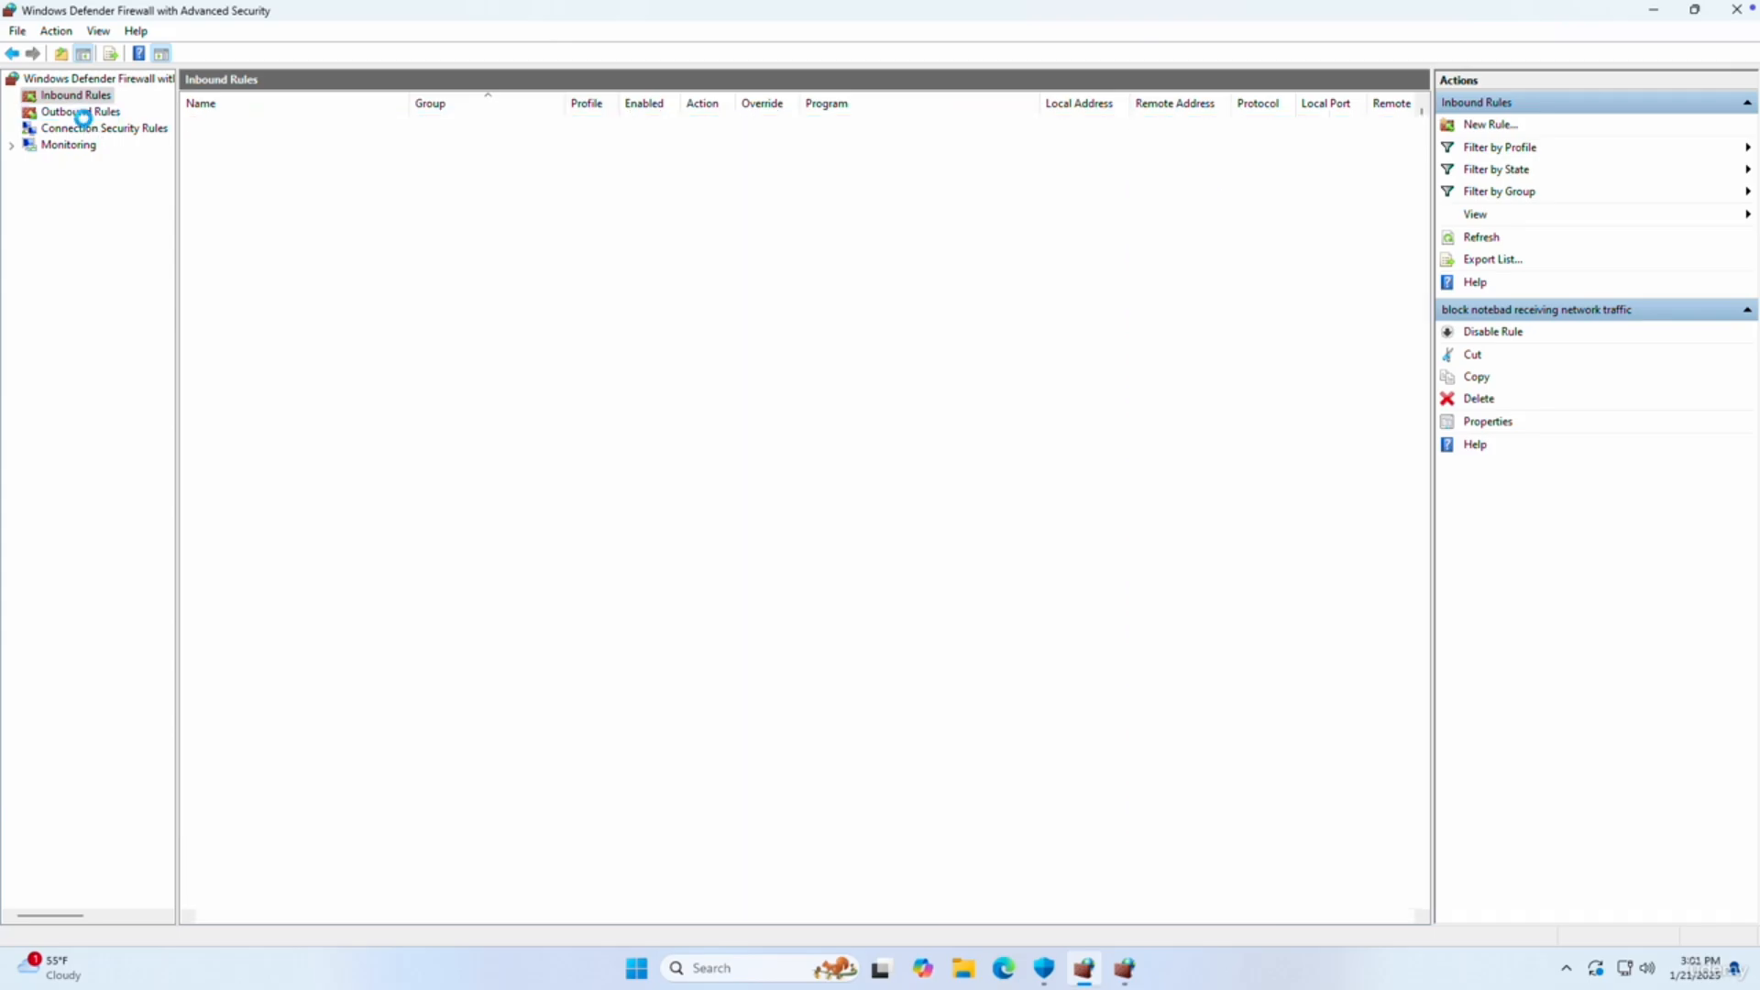
click(73, 95)
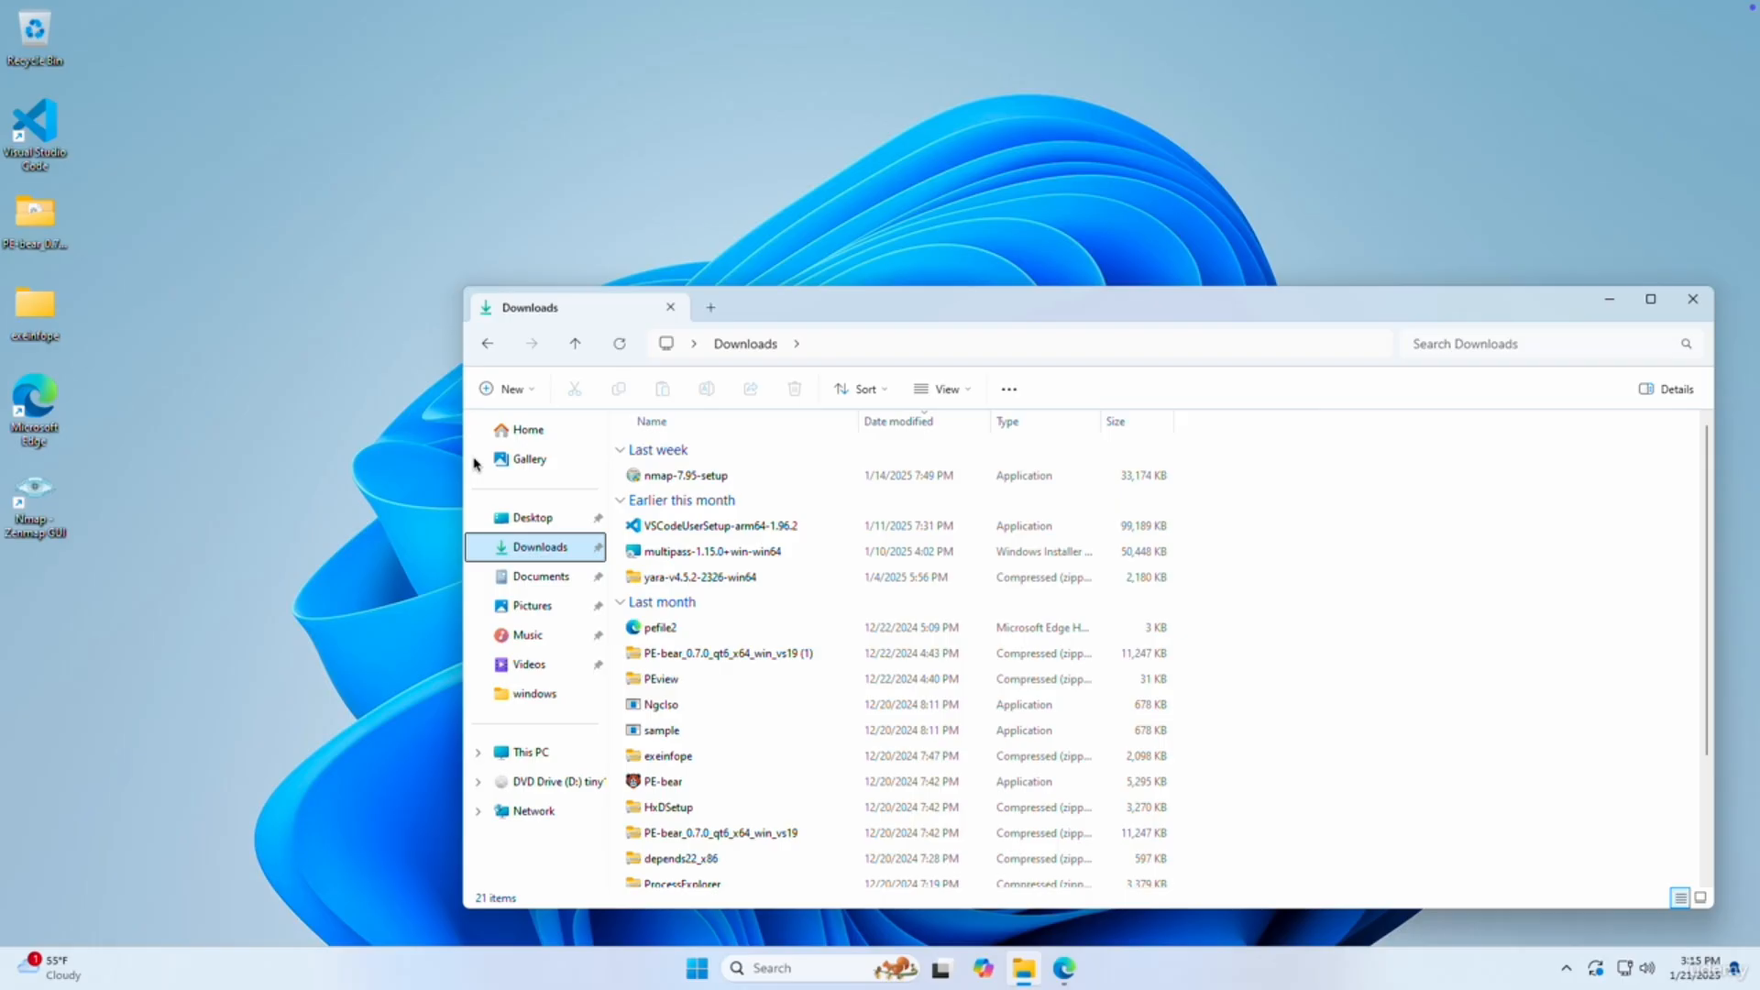
Open Microsoft Edge and go to virustotal.com.
double_click(41, 403)
text(v)
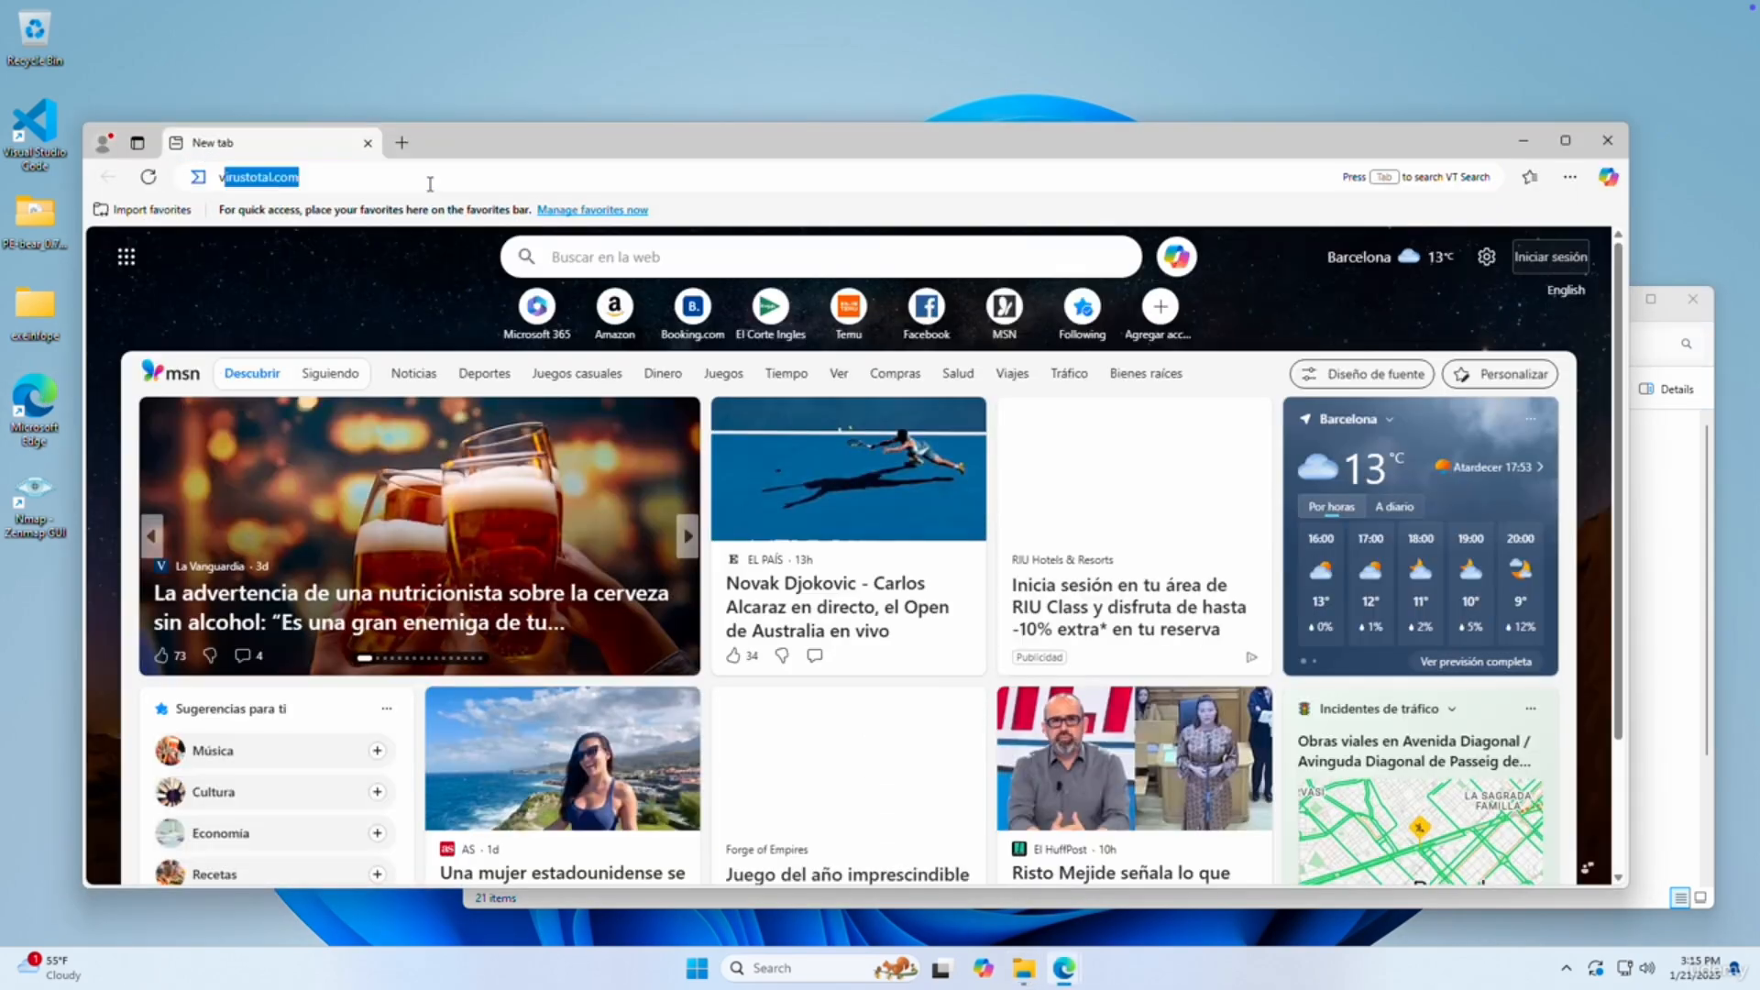
text(irustotal.com)
key(Return)
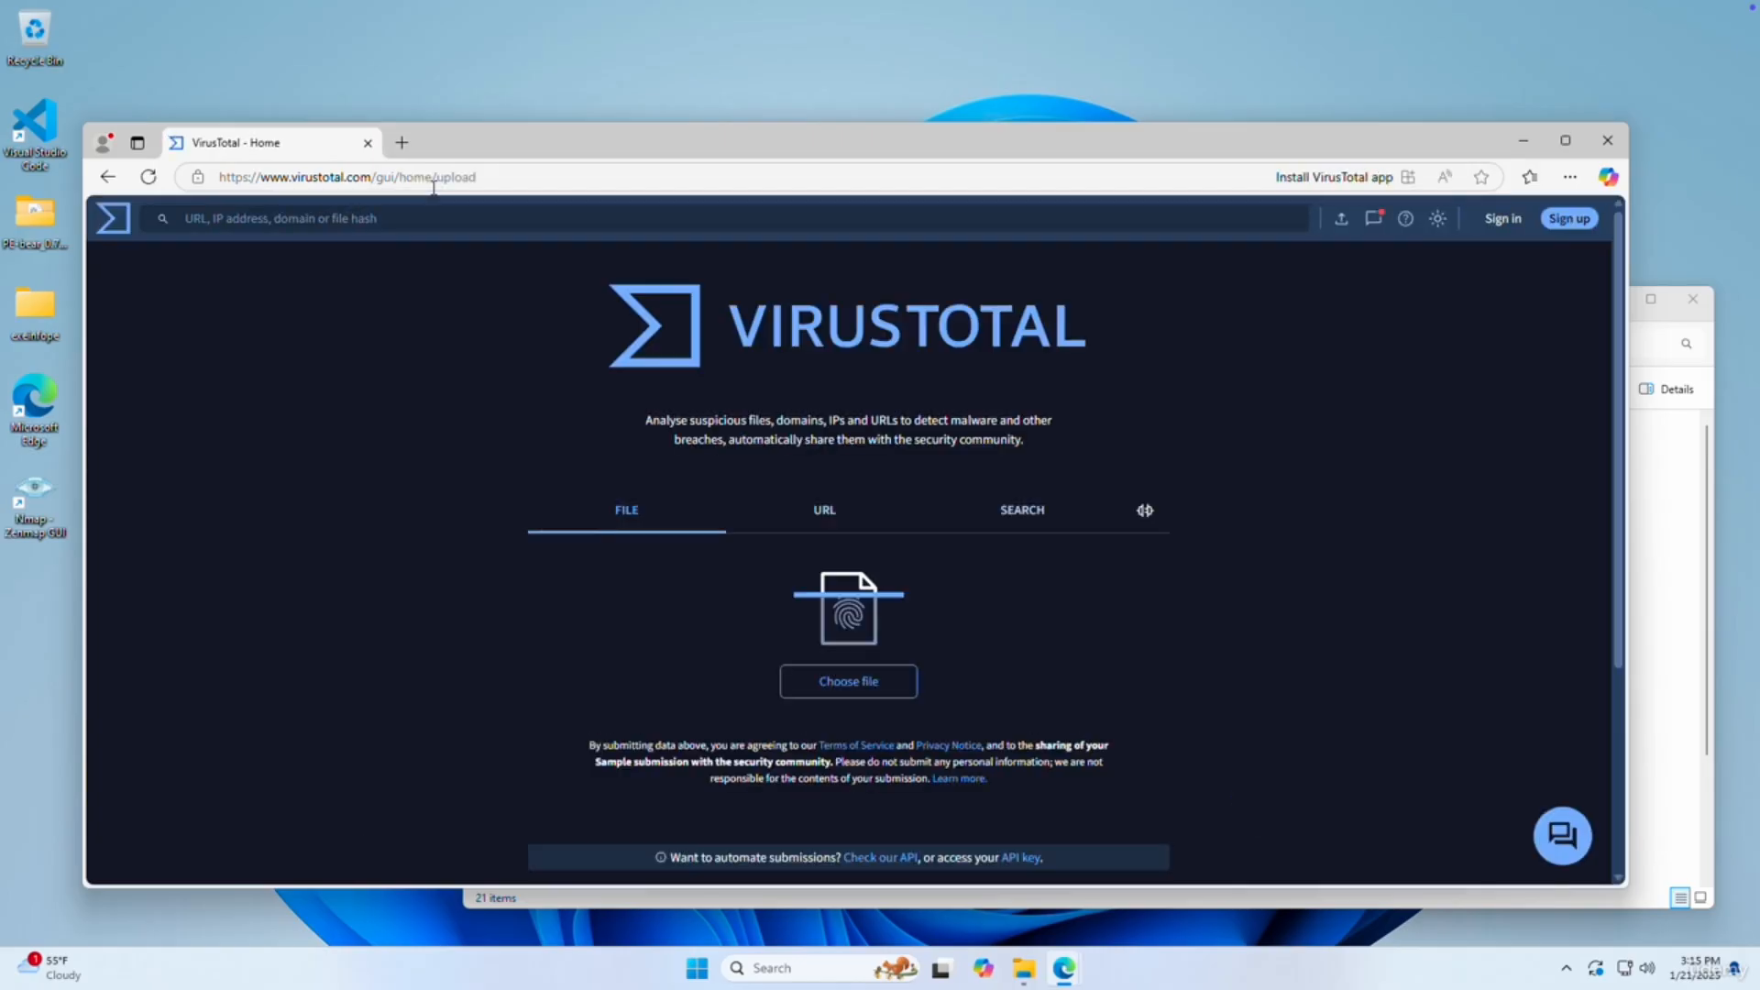
Place the Downloads window beside the browser and upload sample.exe to VirusTotal for analysis.
click(1645, 536)
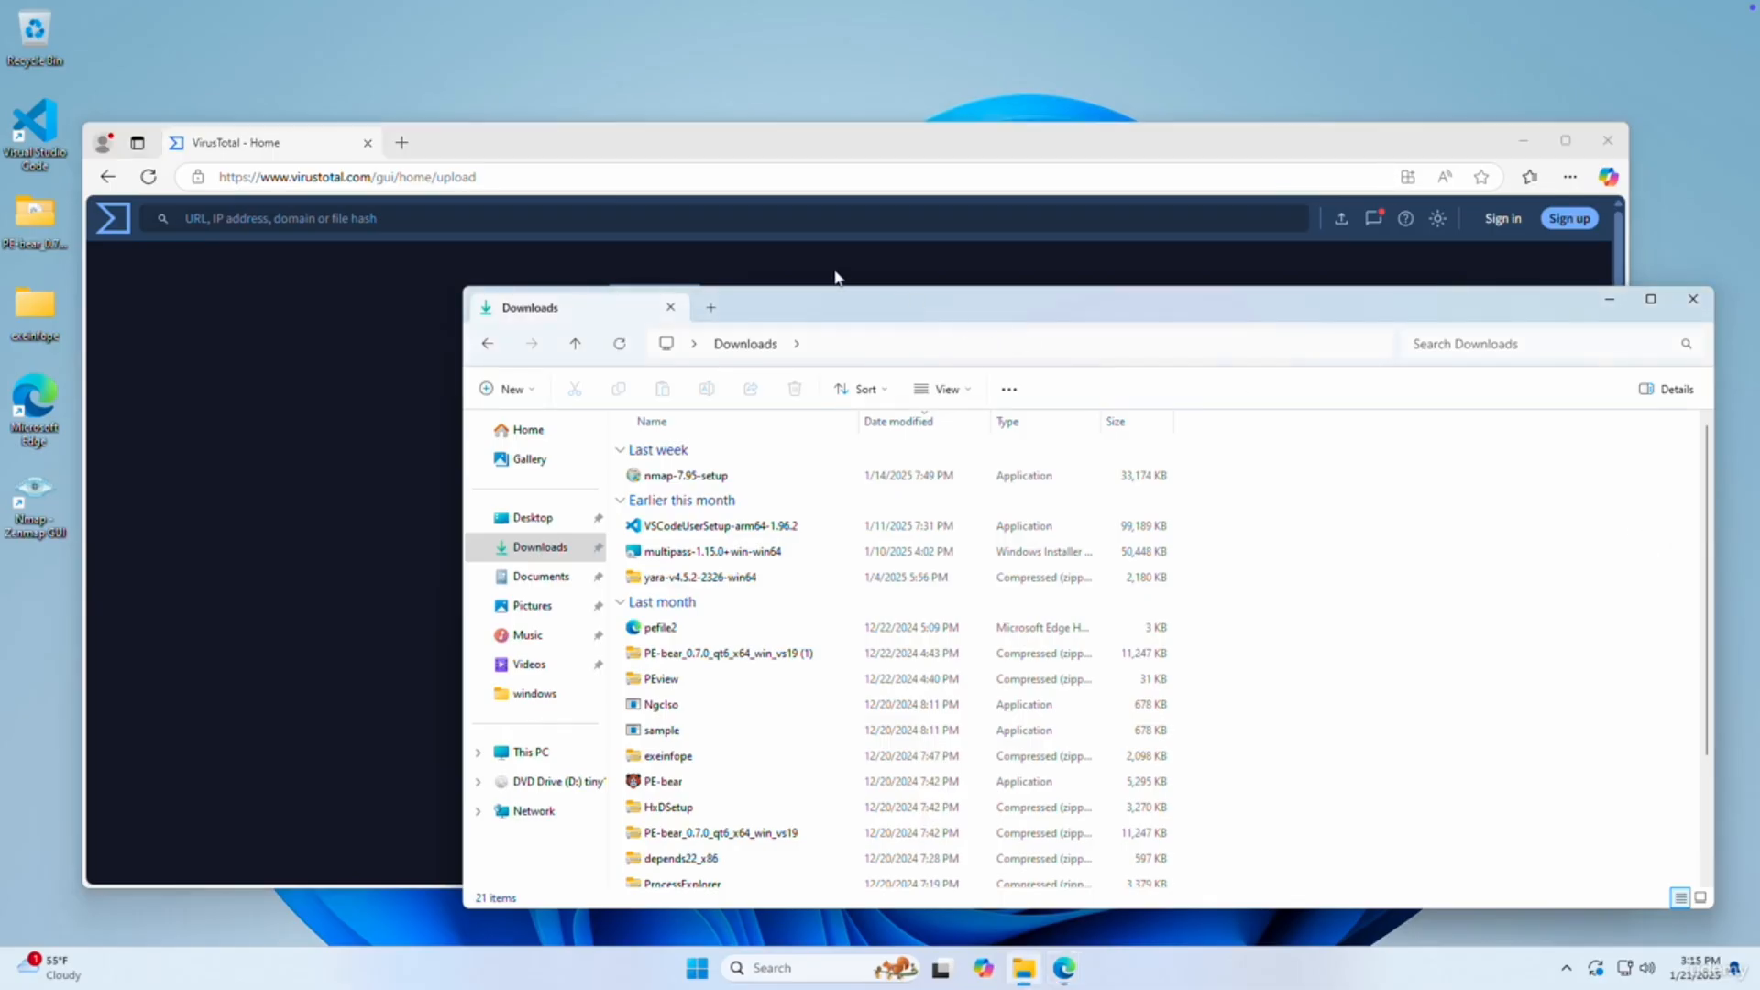
drag(824, 305, 1432, 70)
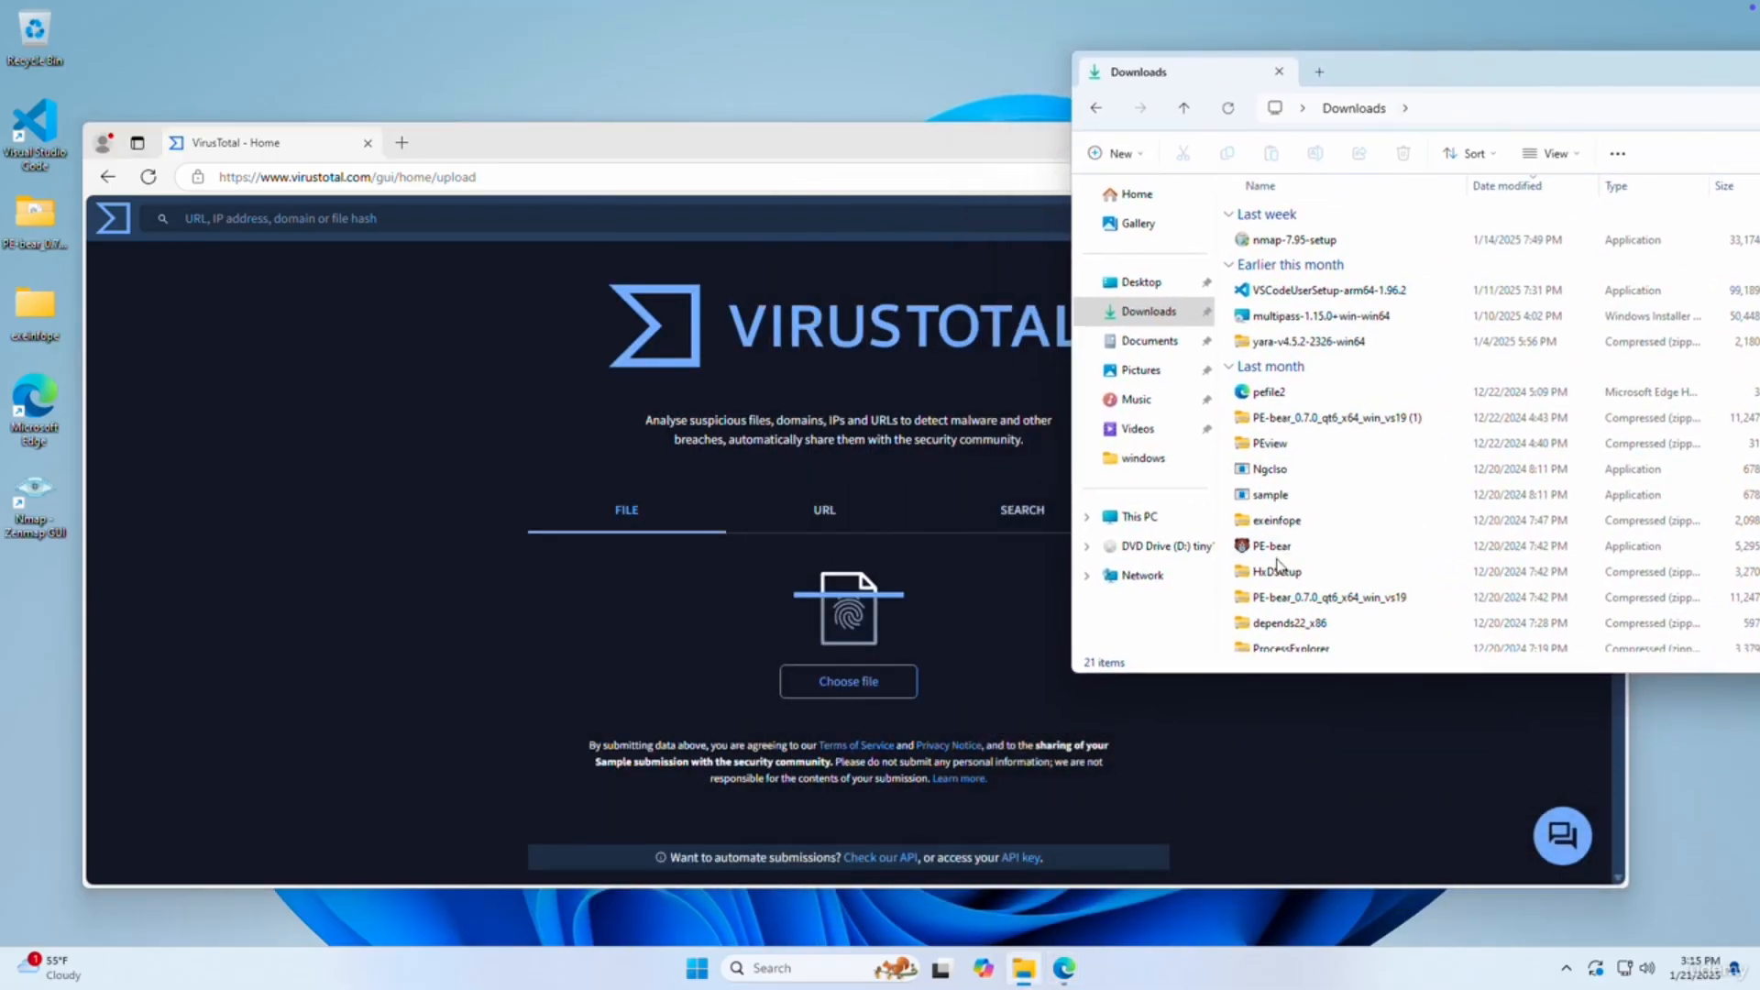
drag(1311, 496, 825, 541)
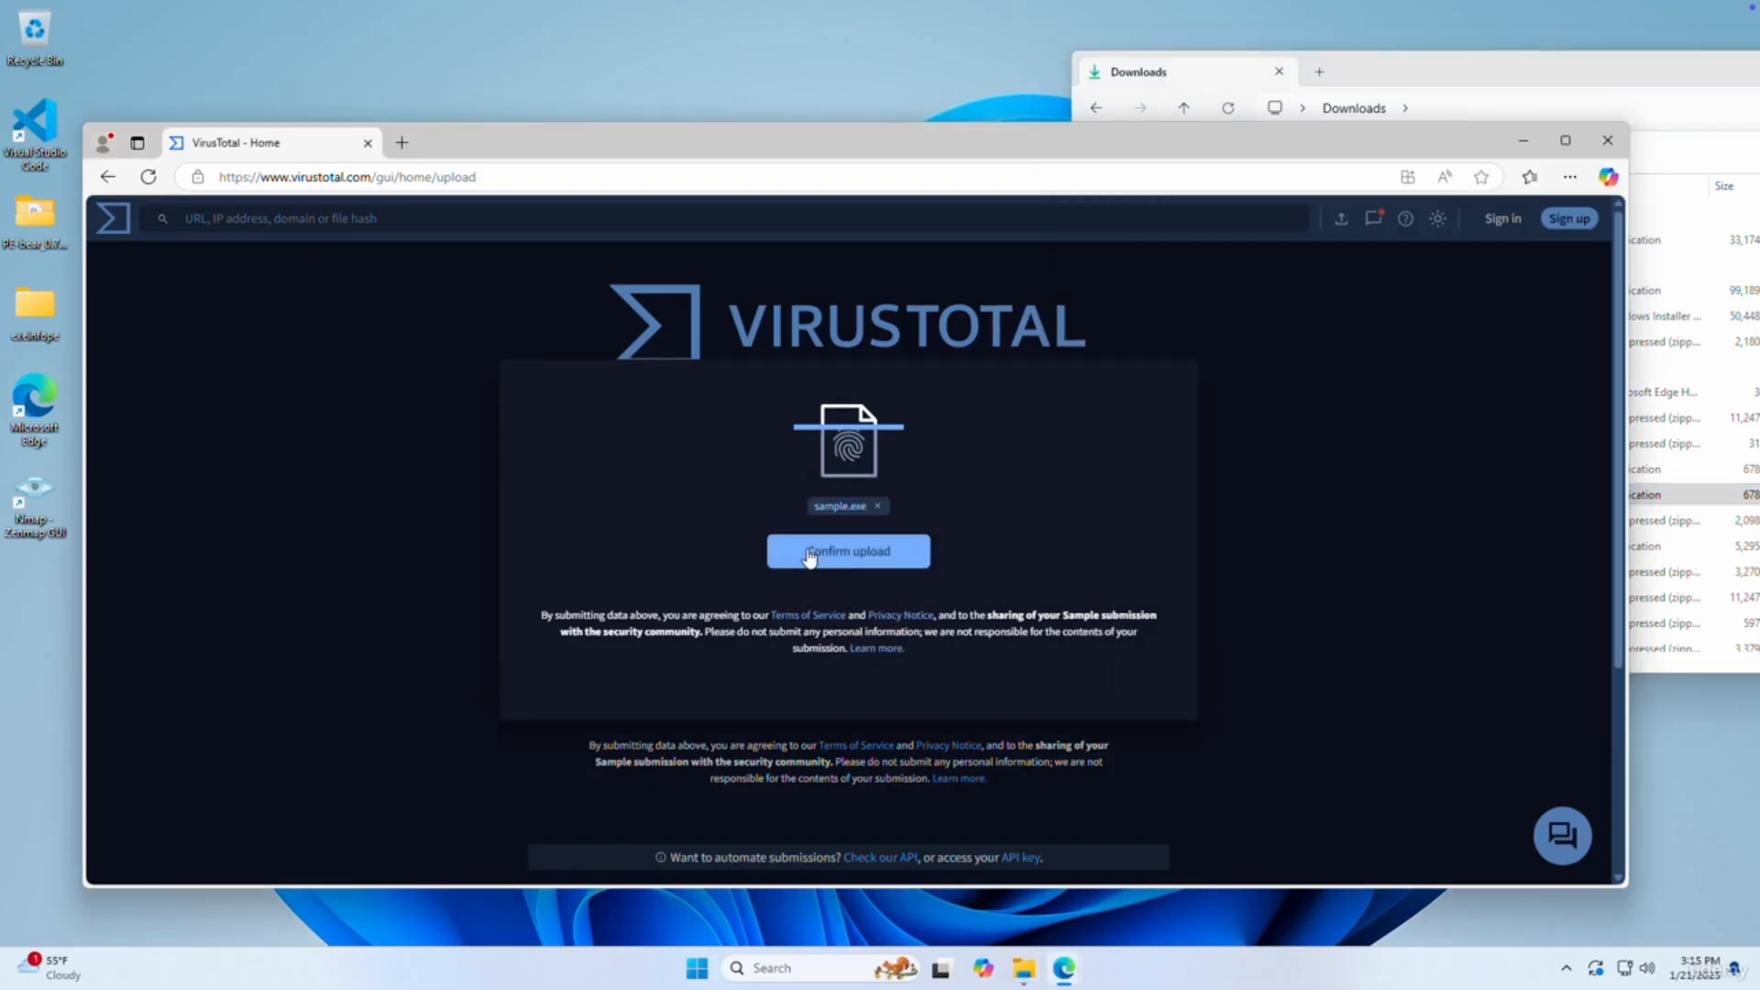
click(786, 556)
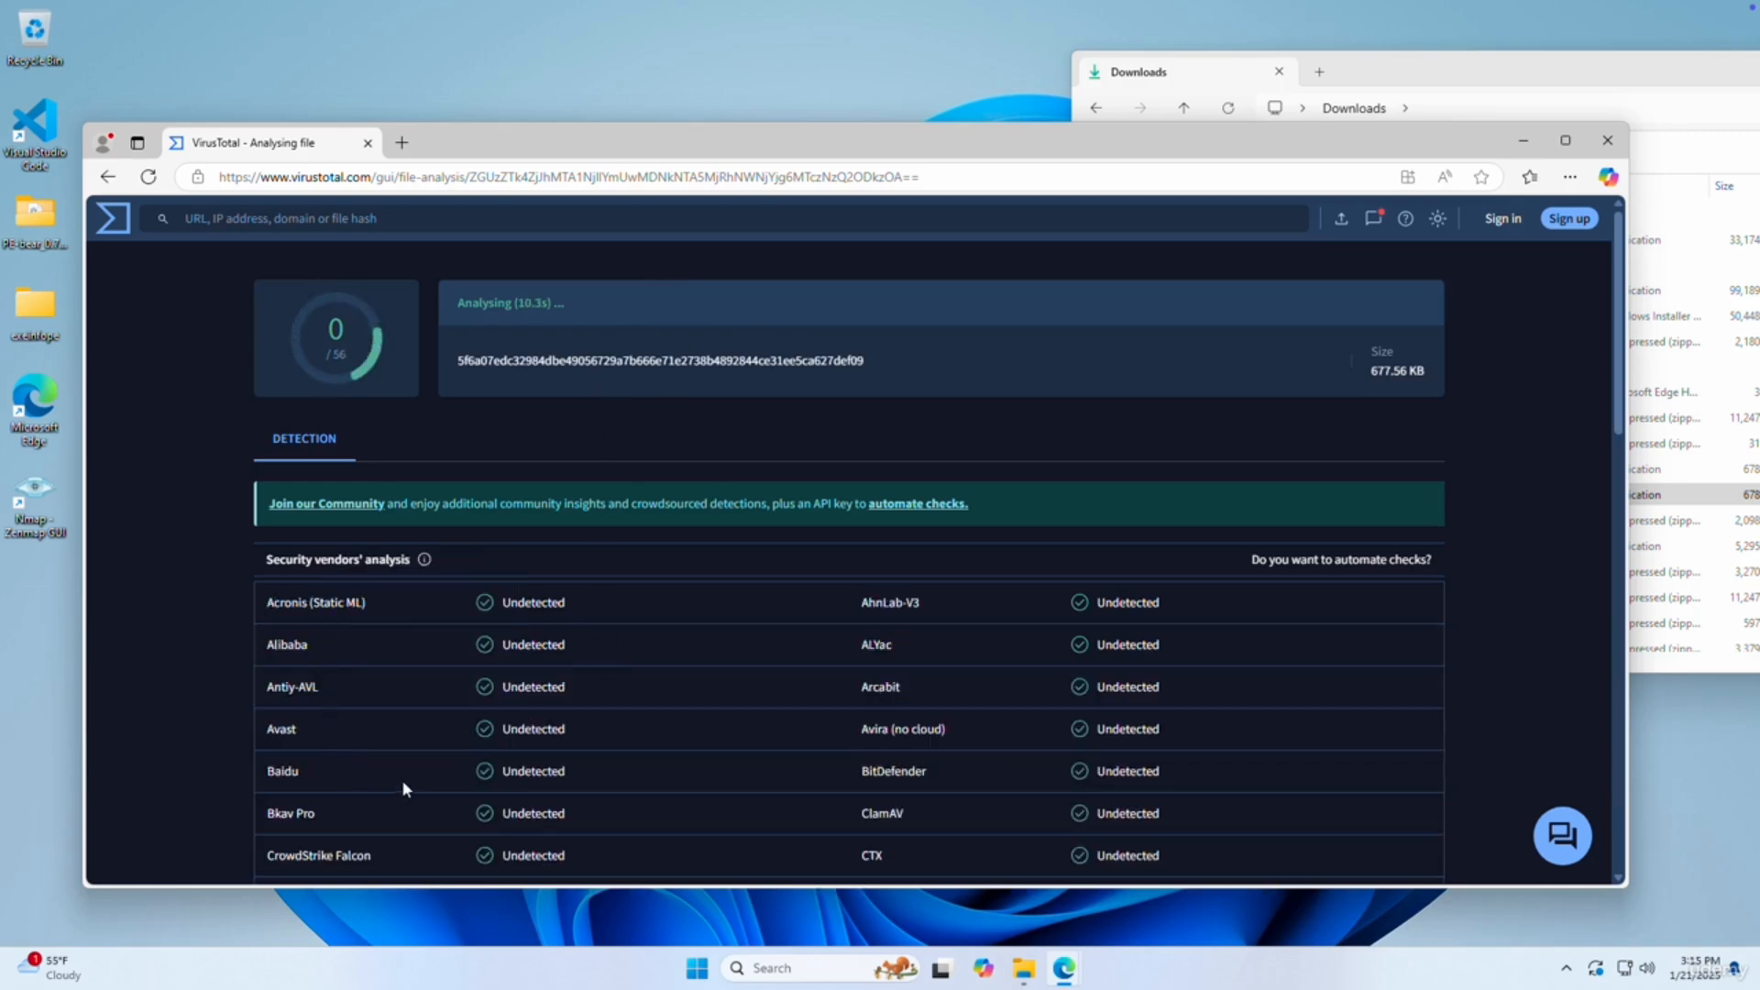
Look over the security vendors' results while VirusTotal analyses the uploaded file.
scroll(439, 740, down, 1)
scroll(438, 741, down, 10)
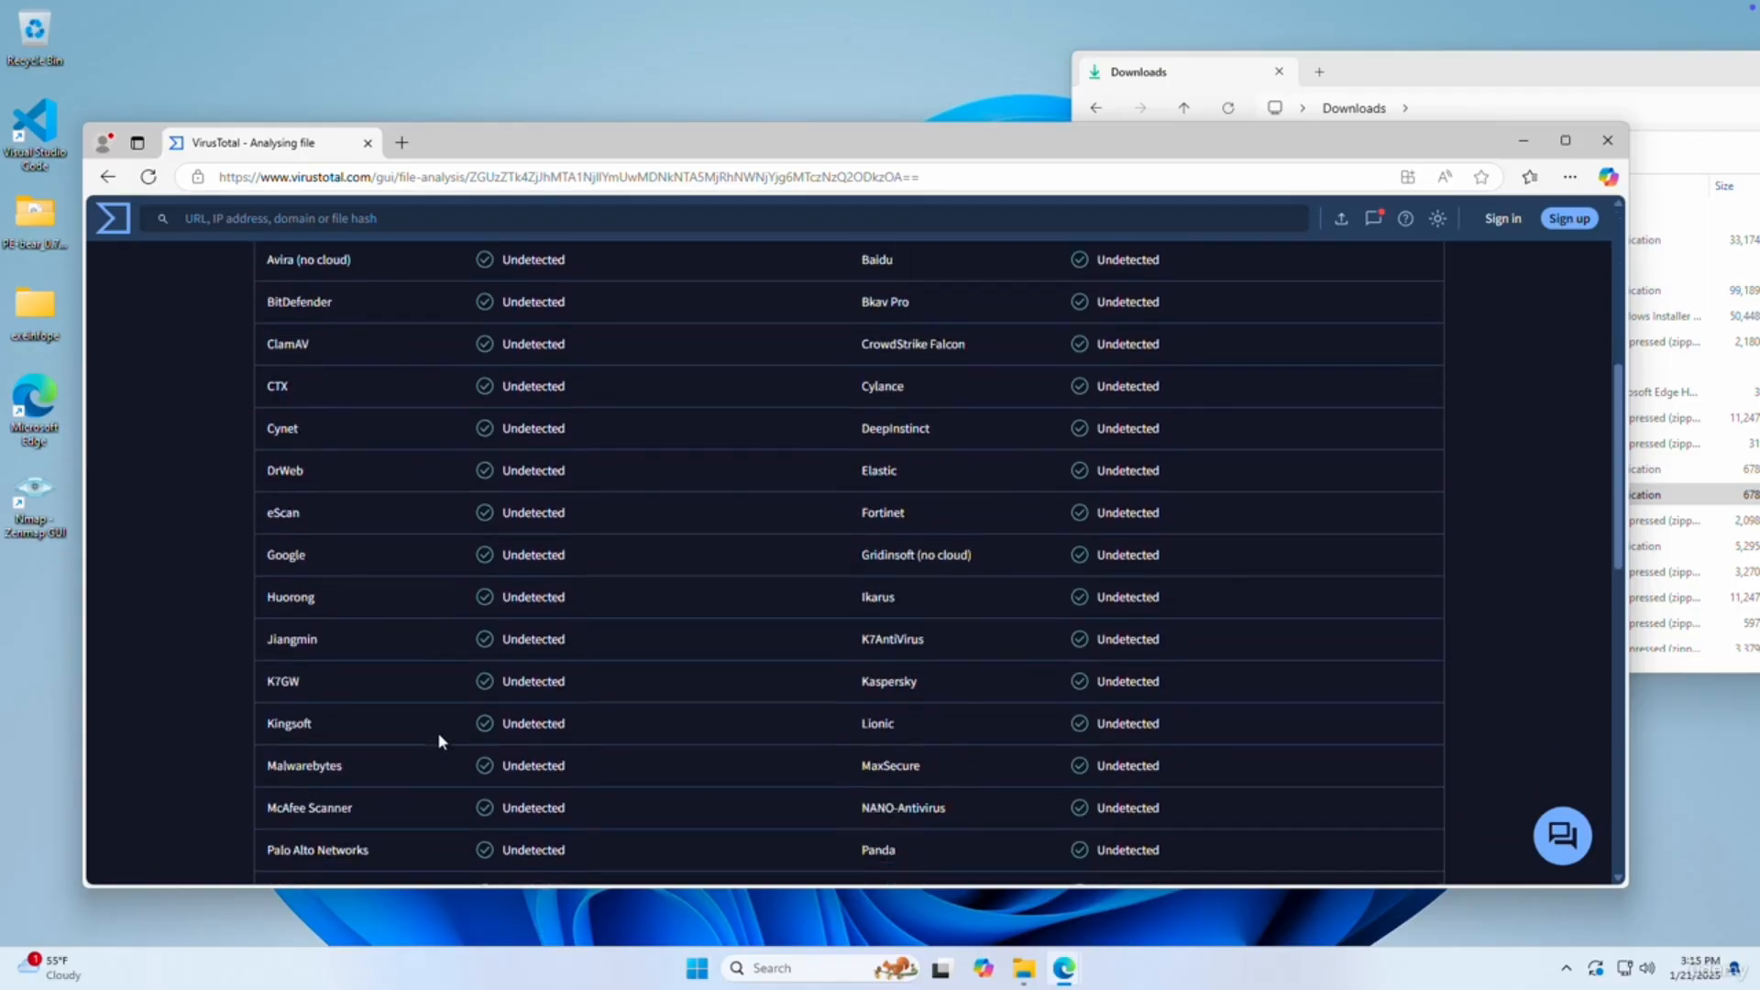
scroll(437, 732, down, 3)
scroll(437, 731, up, 14)
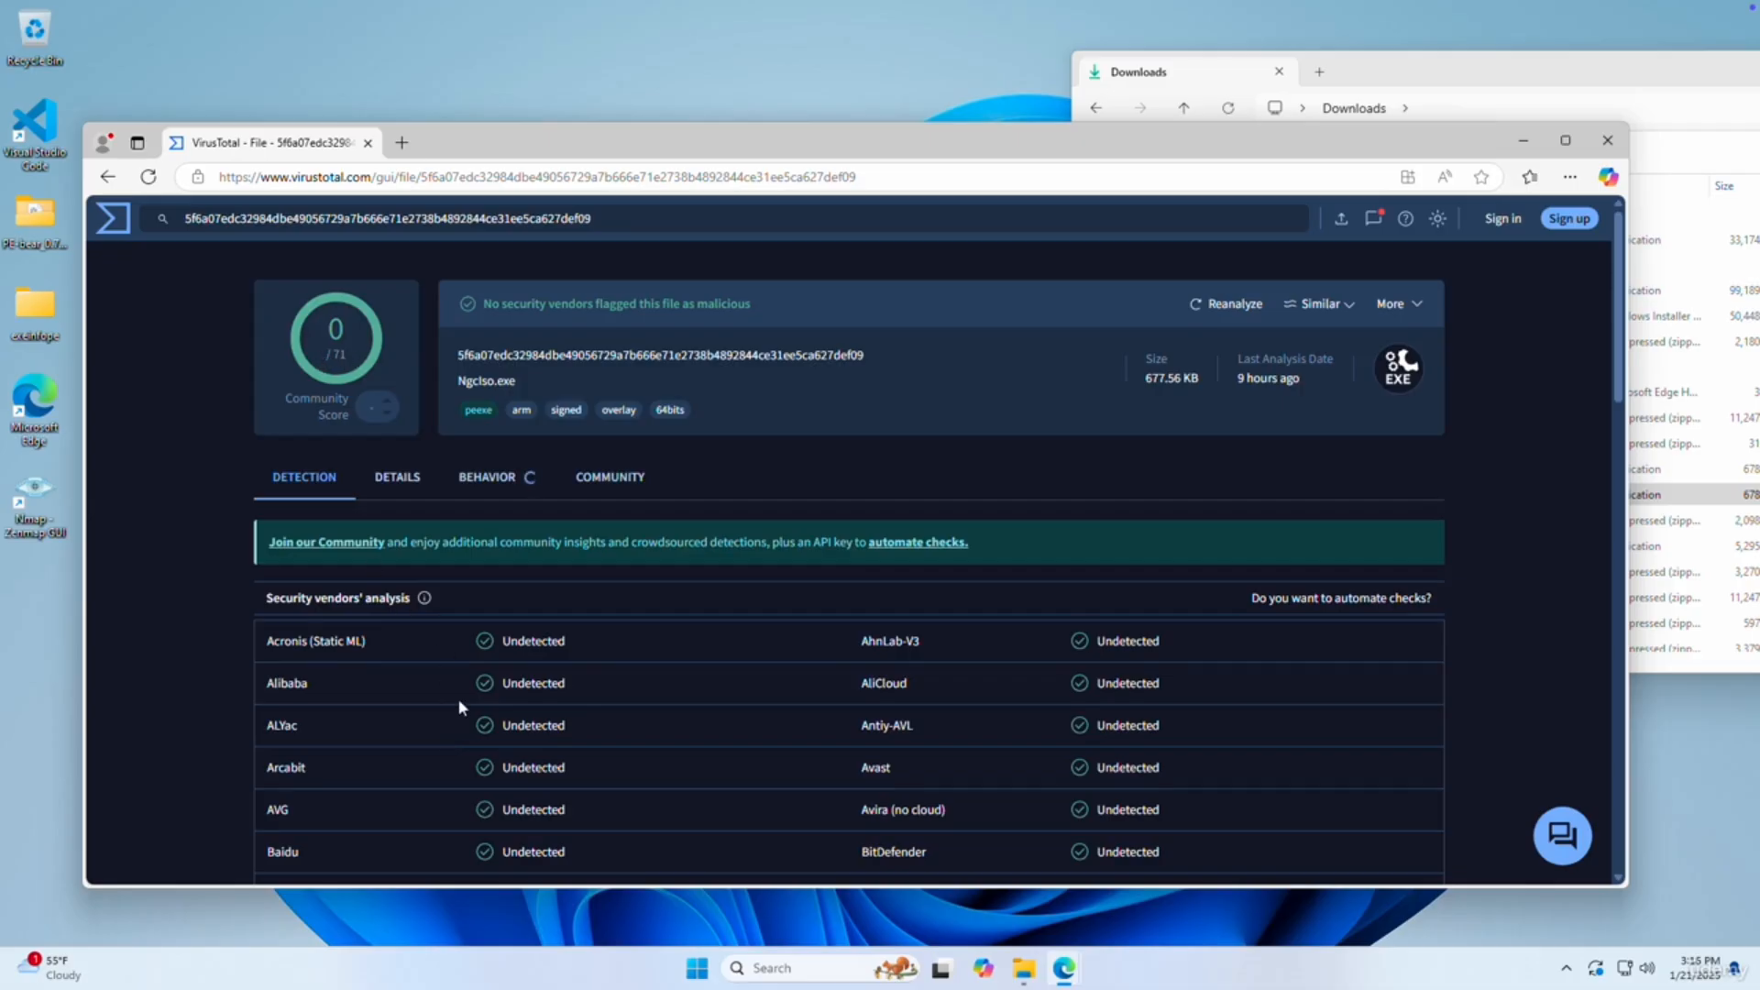
Examine every security vendor's verdict and the overall detection score in the finished report for the uploaded sample.
scroll(424, 642, down, 7)
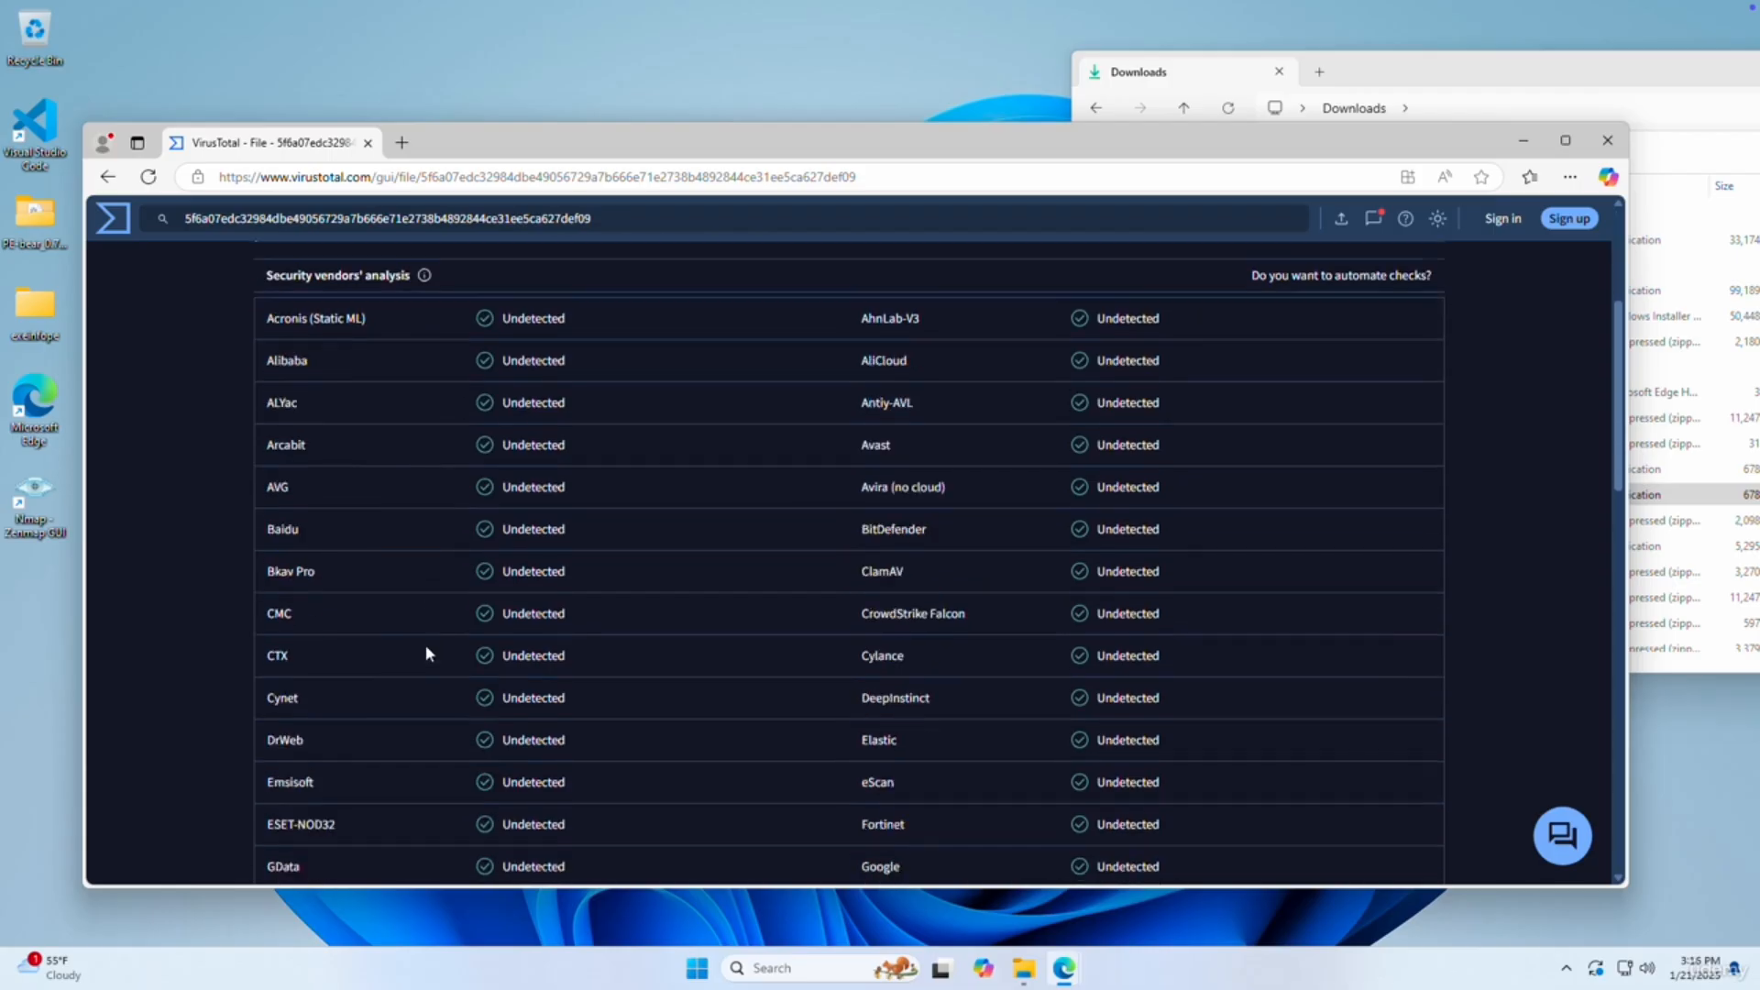
scroll(425, 646, down, 10)
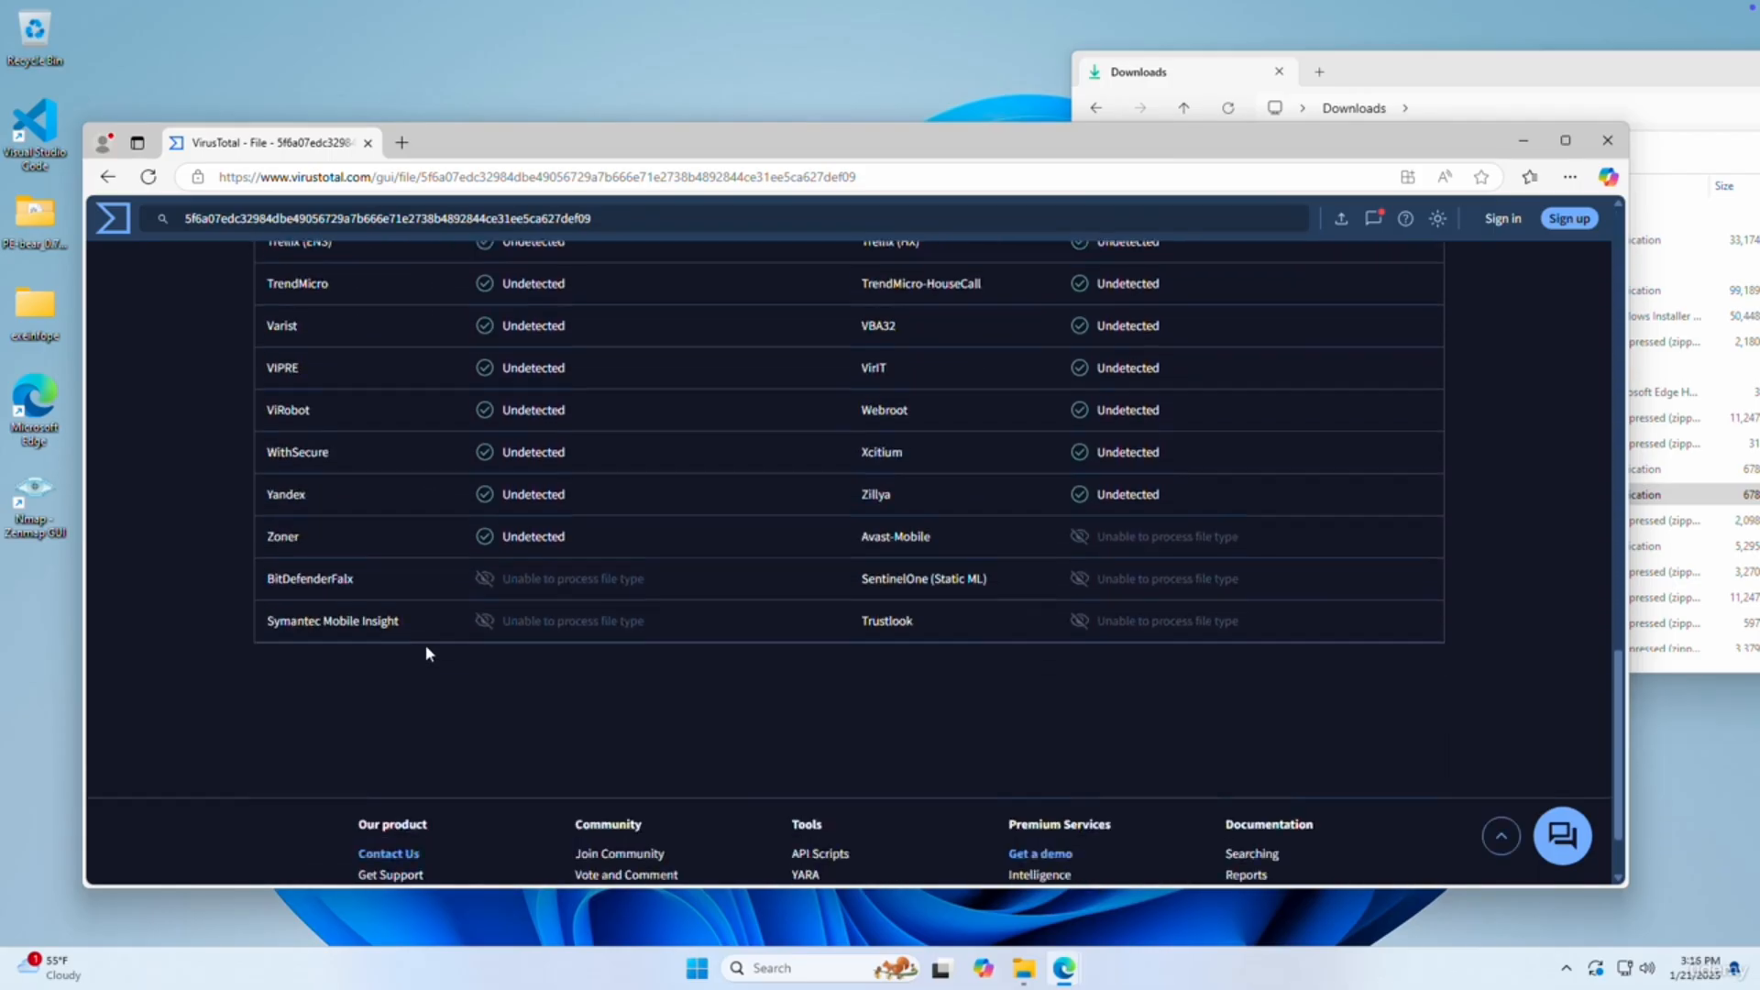
scroll(994, 581, up, 5)
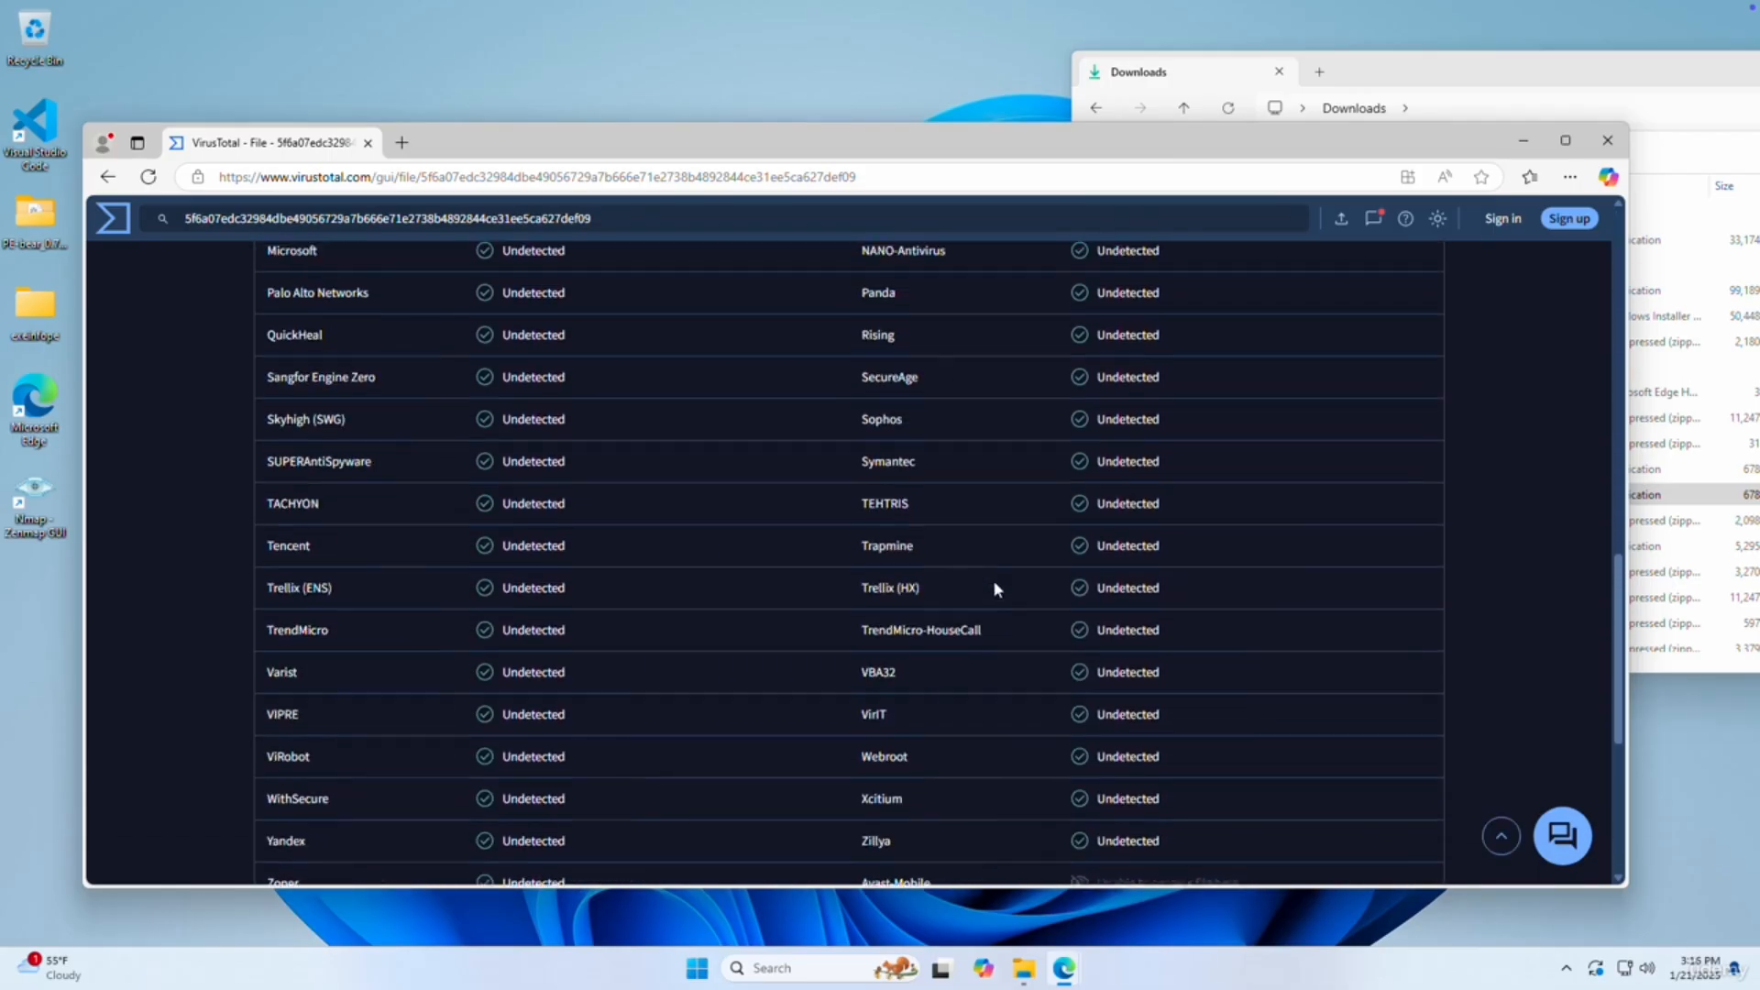
scroll(996, 588, up, 10)
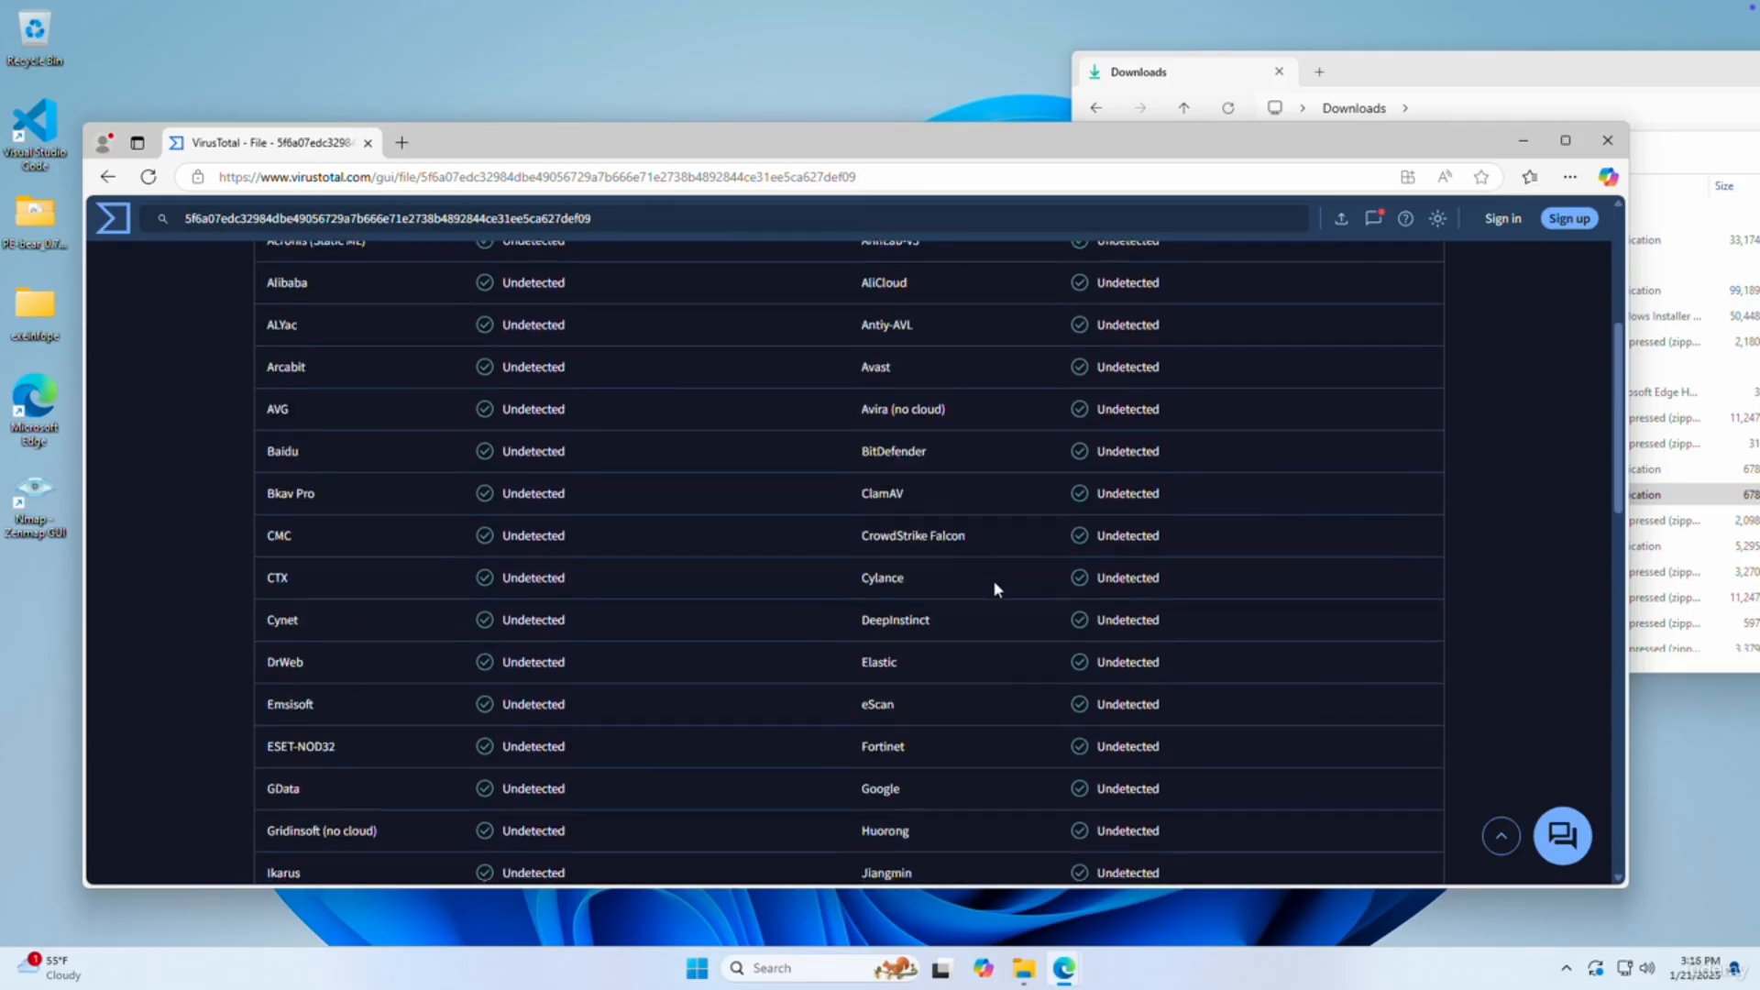
scroll(996, 590, up, 1)
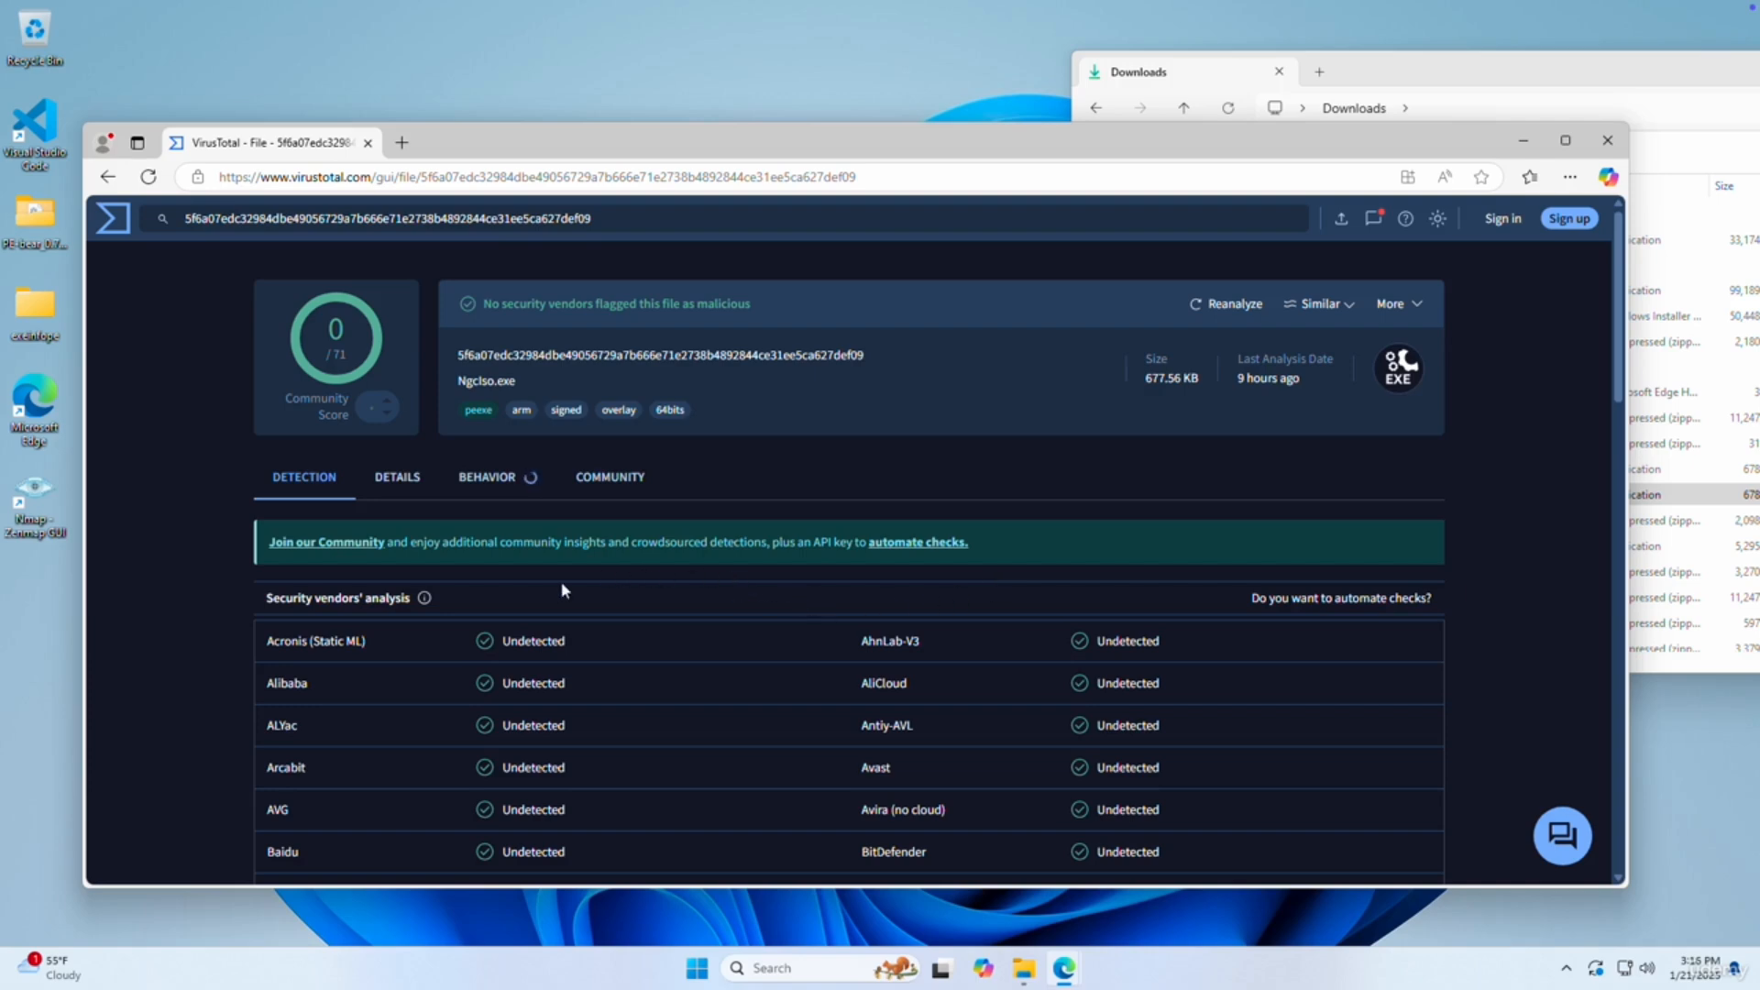
scroll(573, 558, down, 4)
scroll(568, 550, up, 4)
scroll(1111, 501, down, 1)
scroll(1100, 497, up, 1)
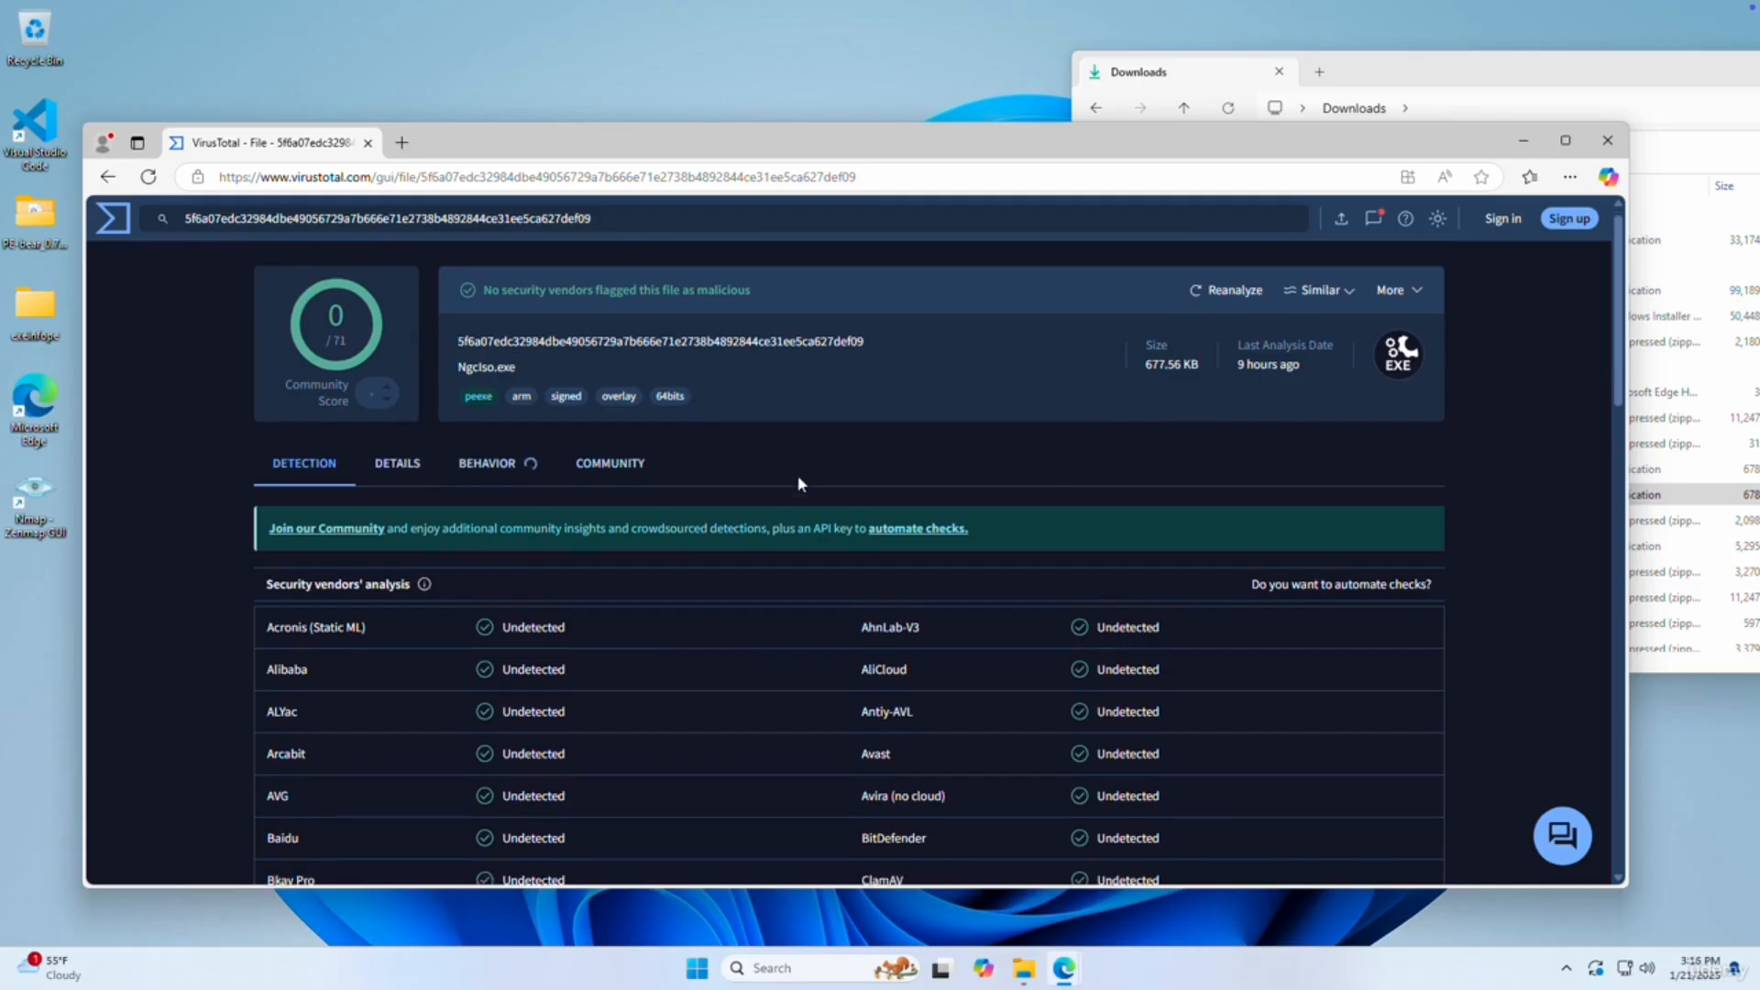
scroll(796, 475, down, 6)
scroll(720, 519, down, 11)
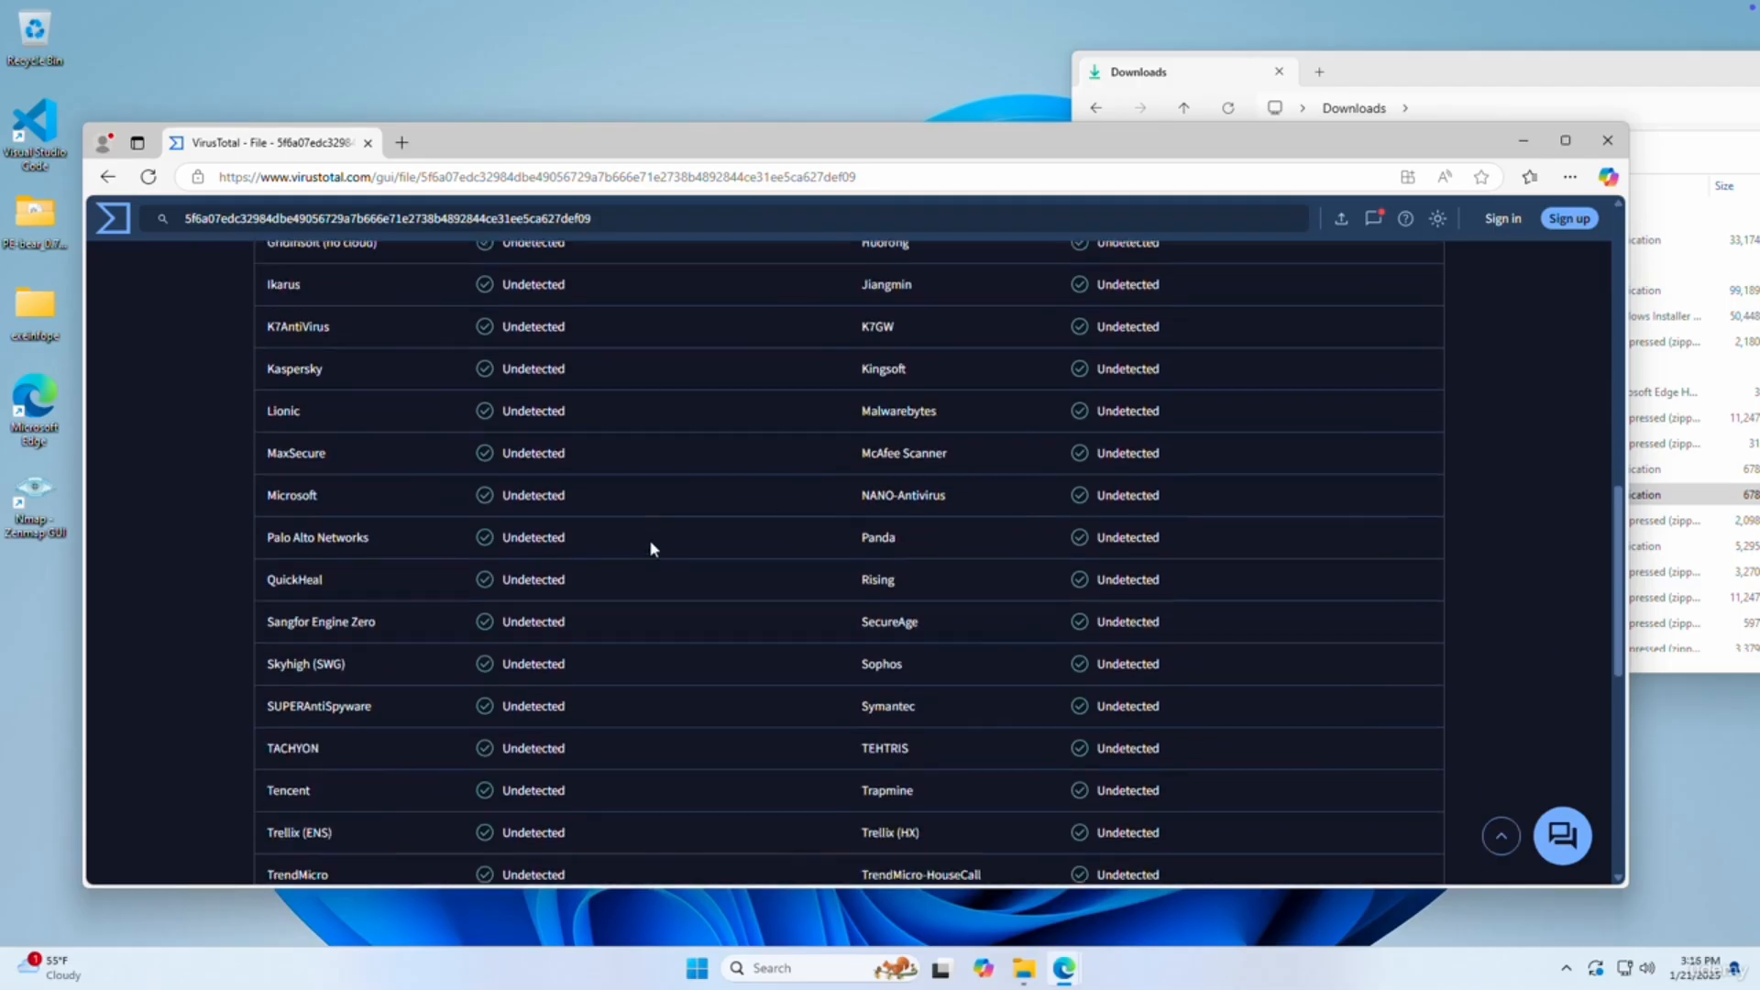
scroll(740, 566, down, 1)
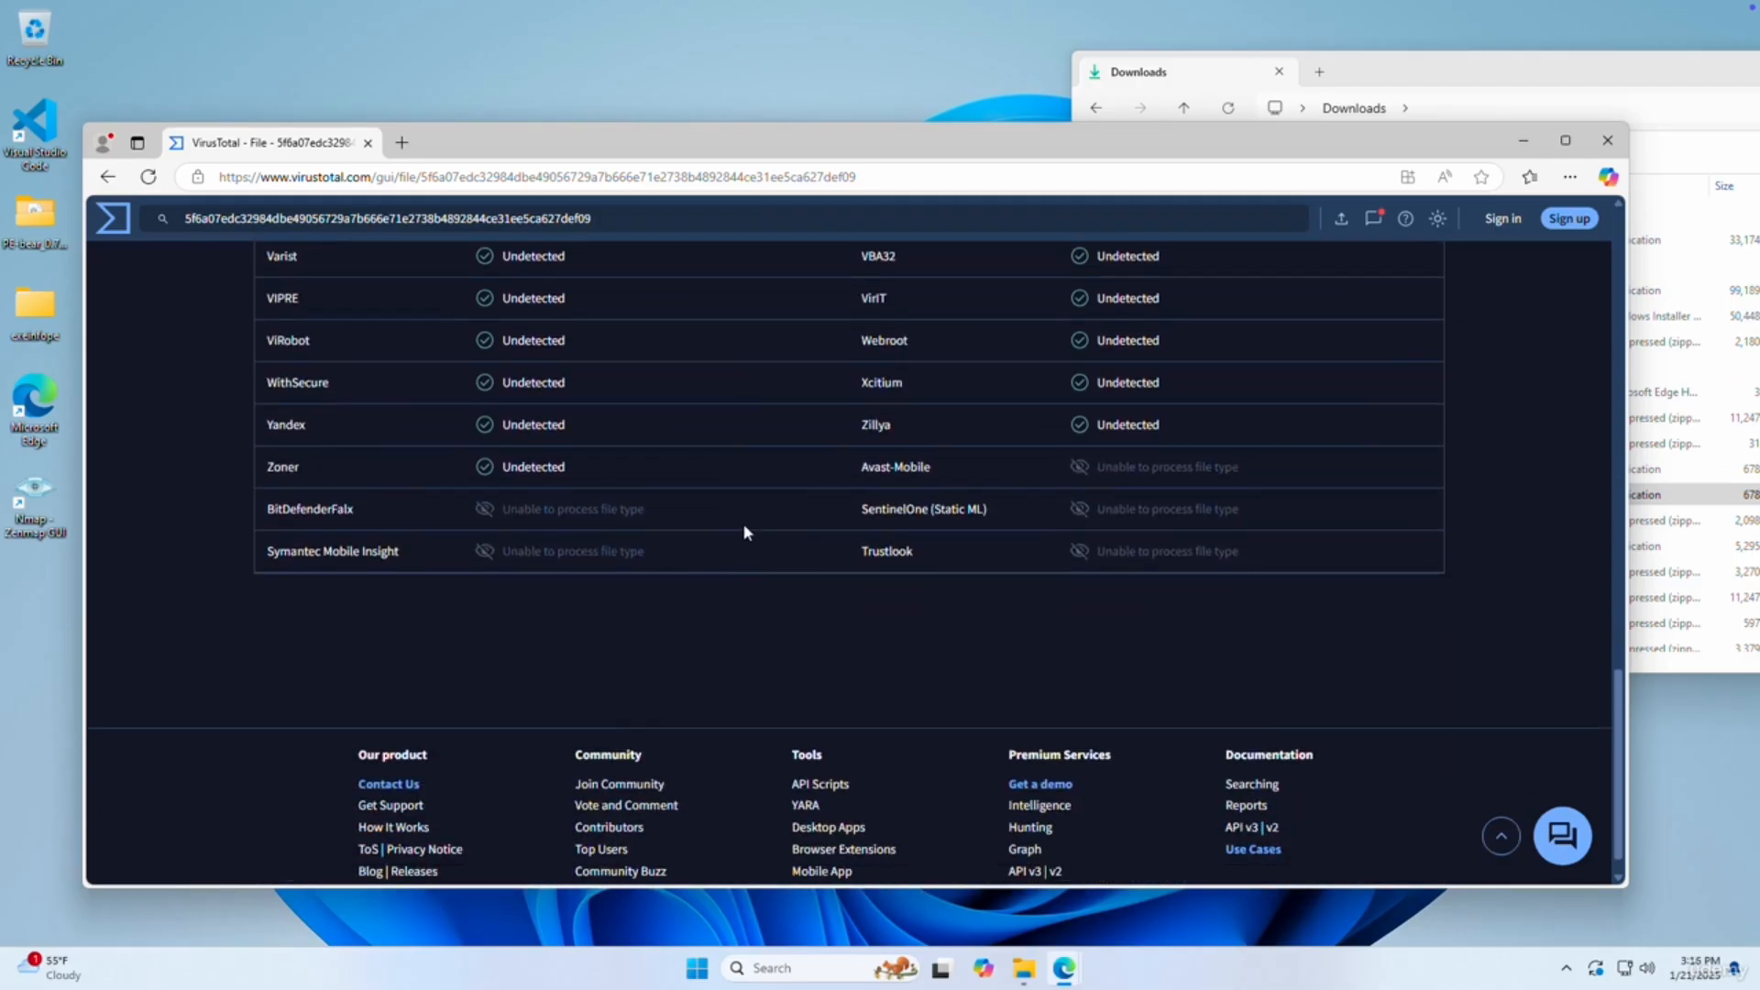
scroll(744, 530, up, 5)
scroll(744, 532, up, 15)
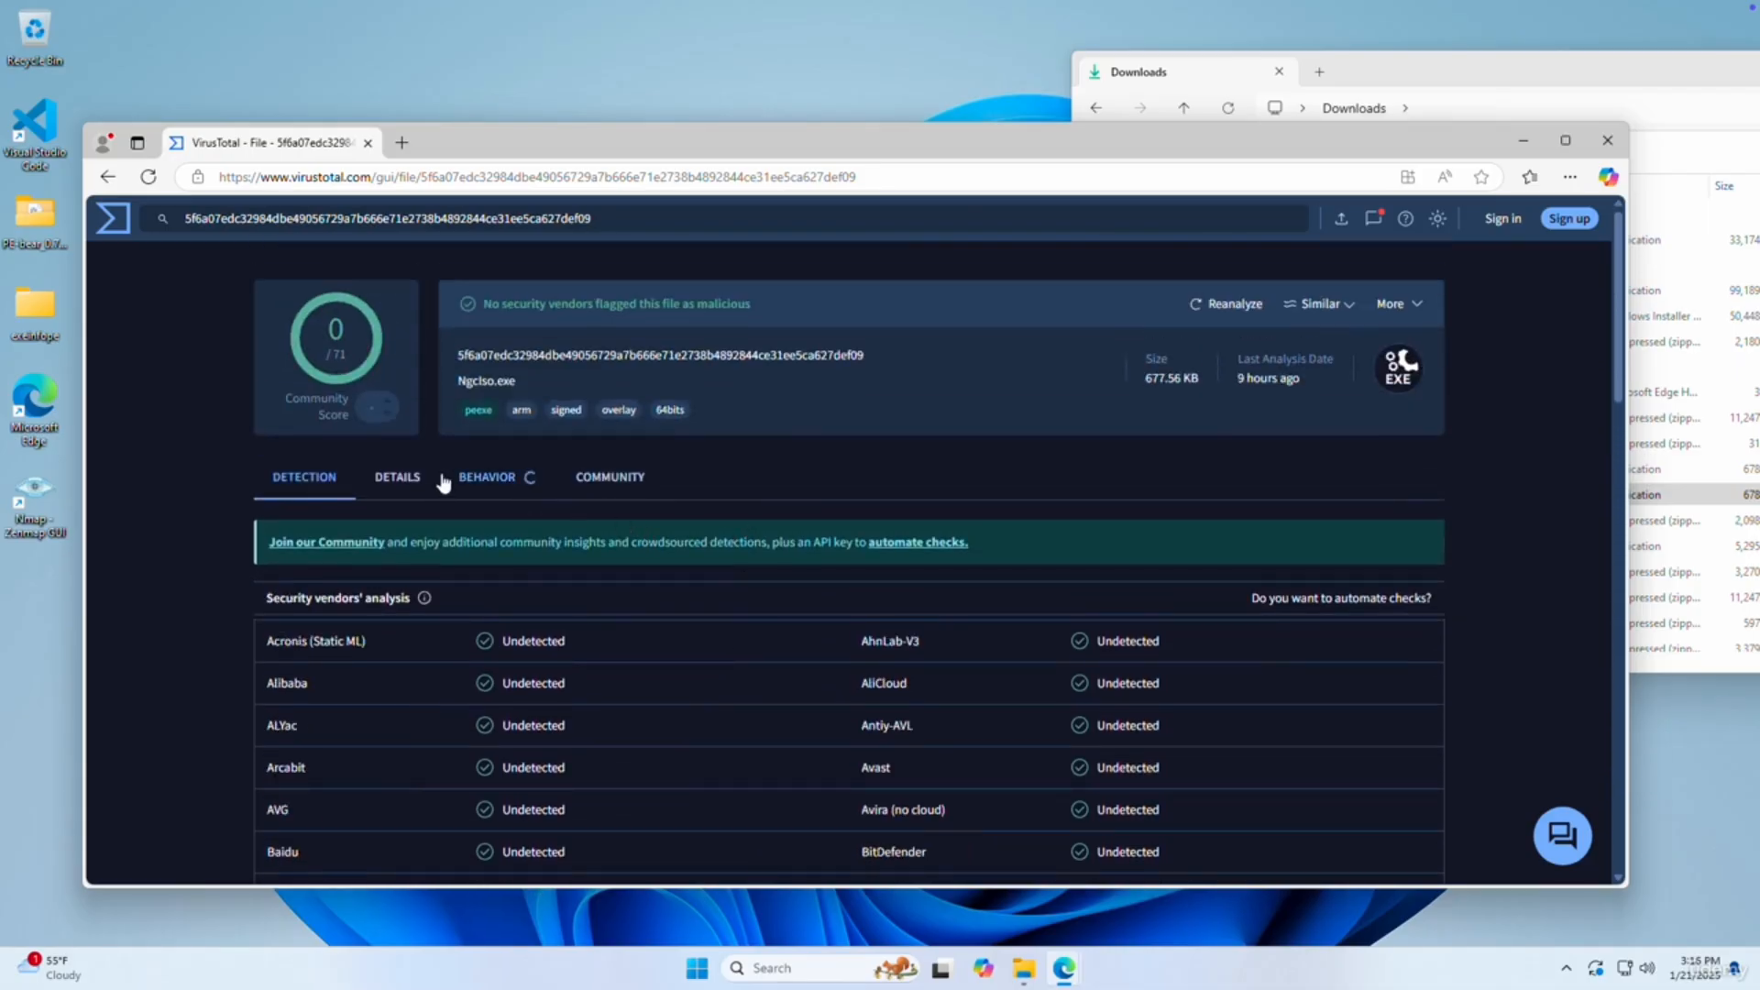
Open the report's file details and examine the basic properties, especially the file hashes.
click(397, 477)
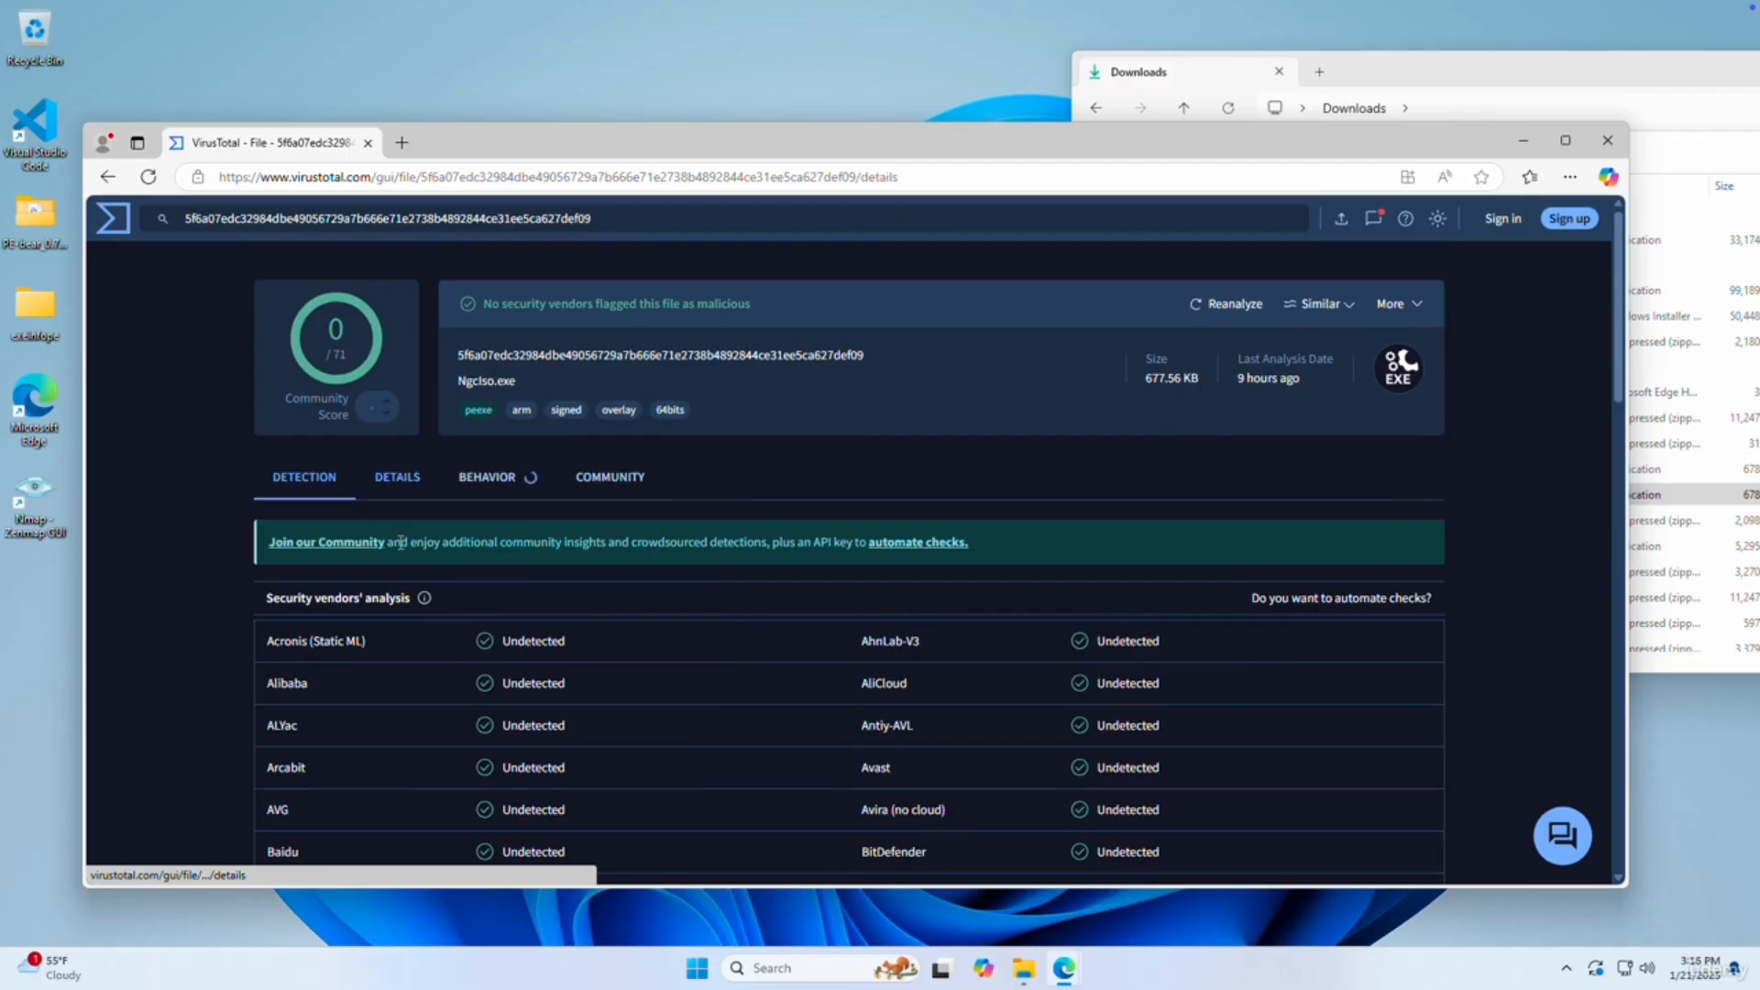
scroll(427, 531, down, 1)
scroll(438, 554, down, 12)
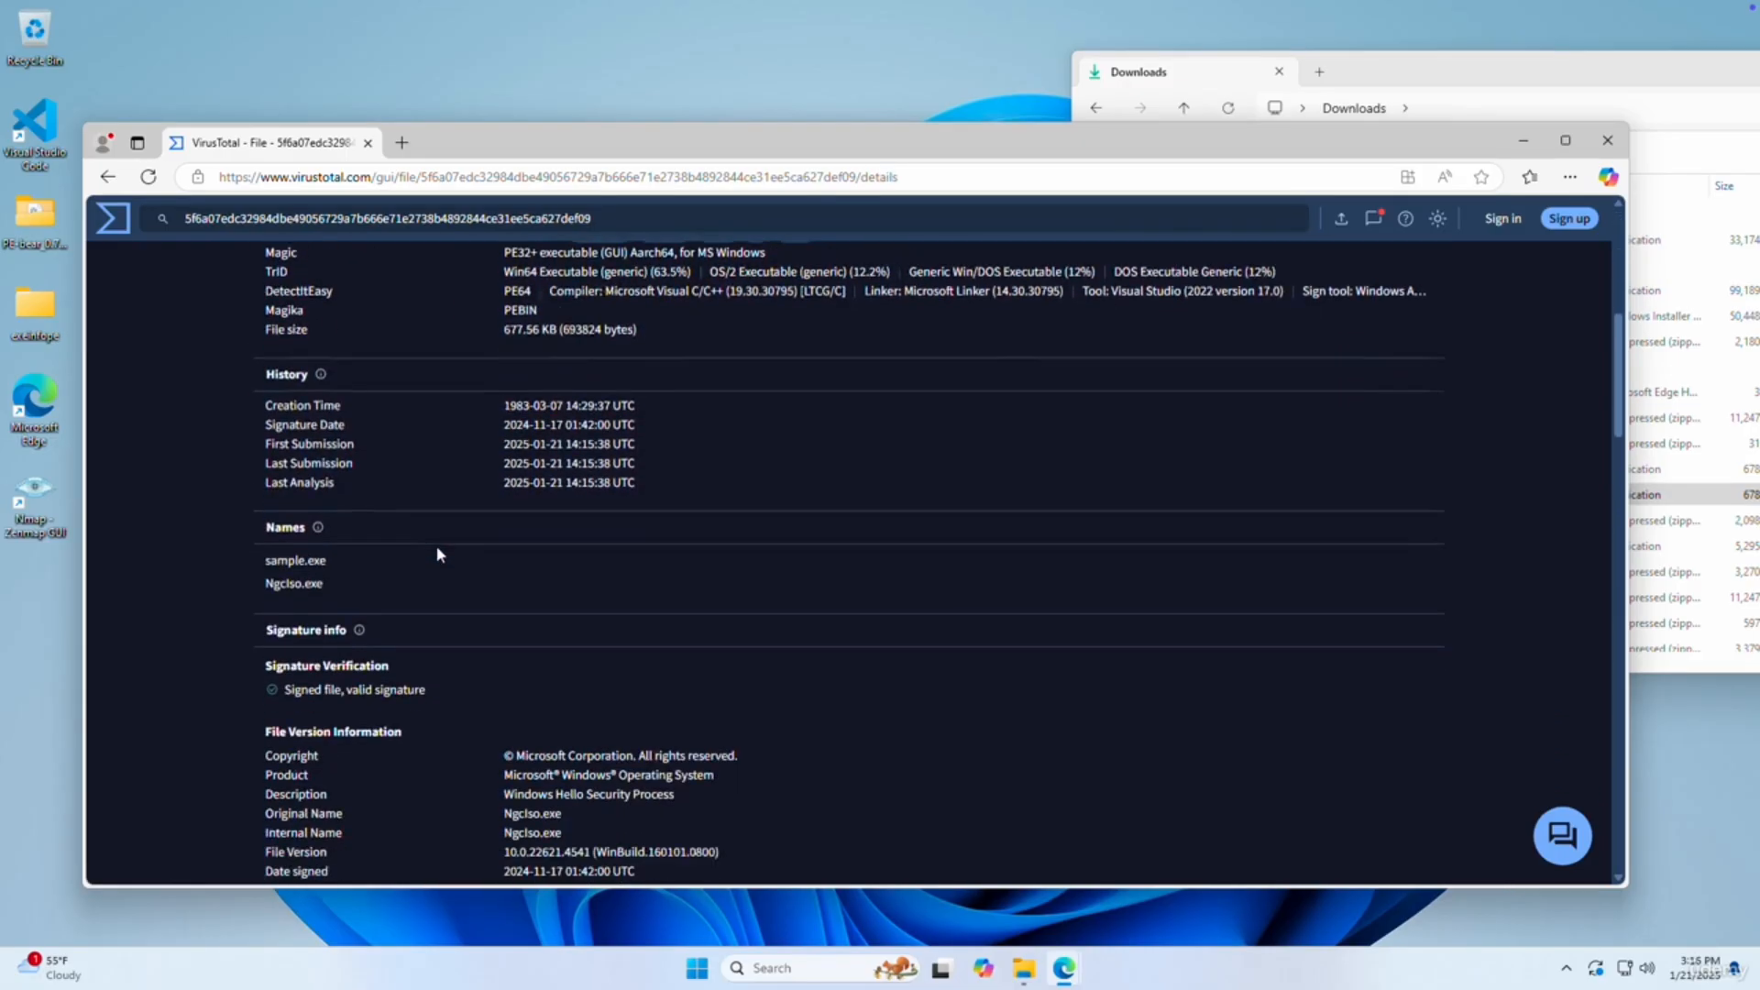
scroll(437, 553, up, 12)
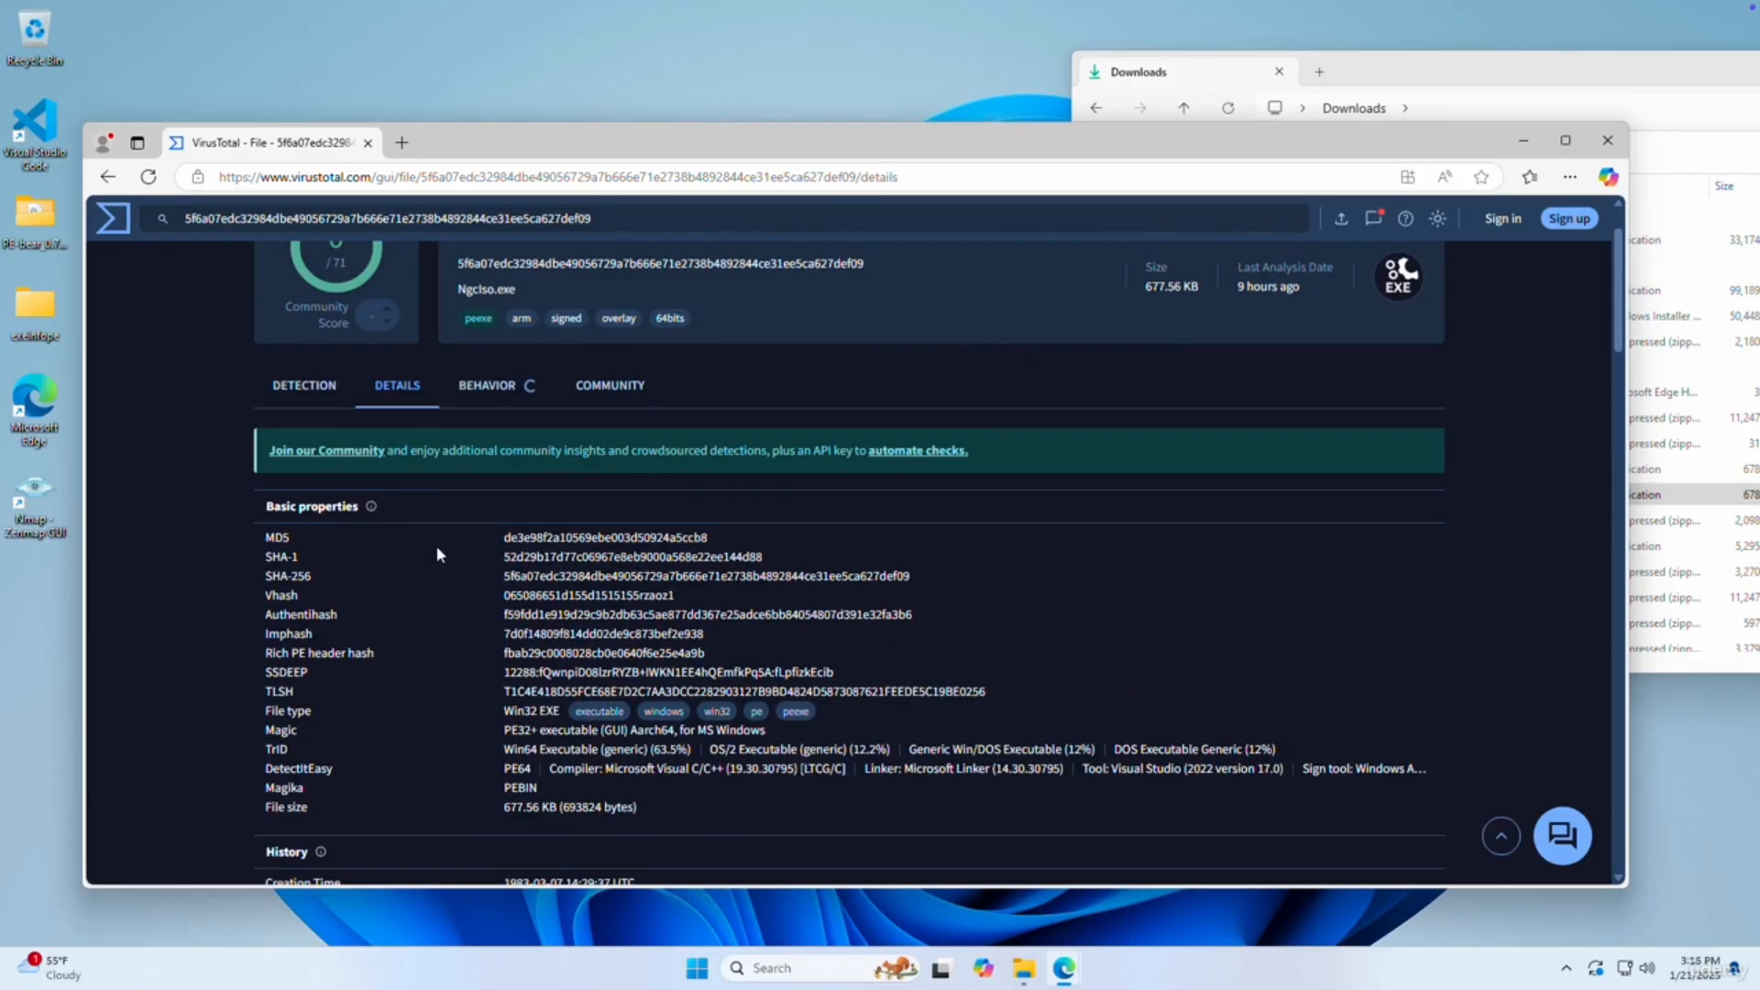
drag(248, 545, 931, 676)
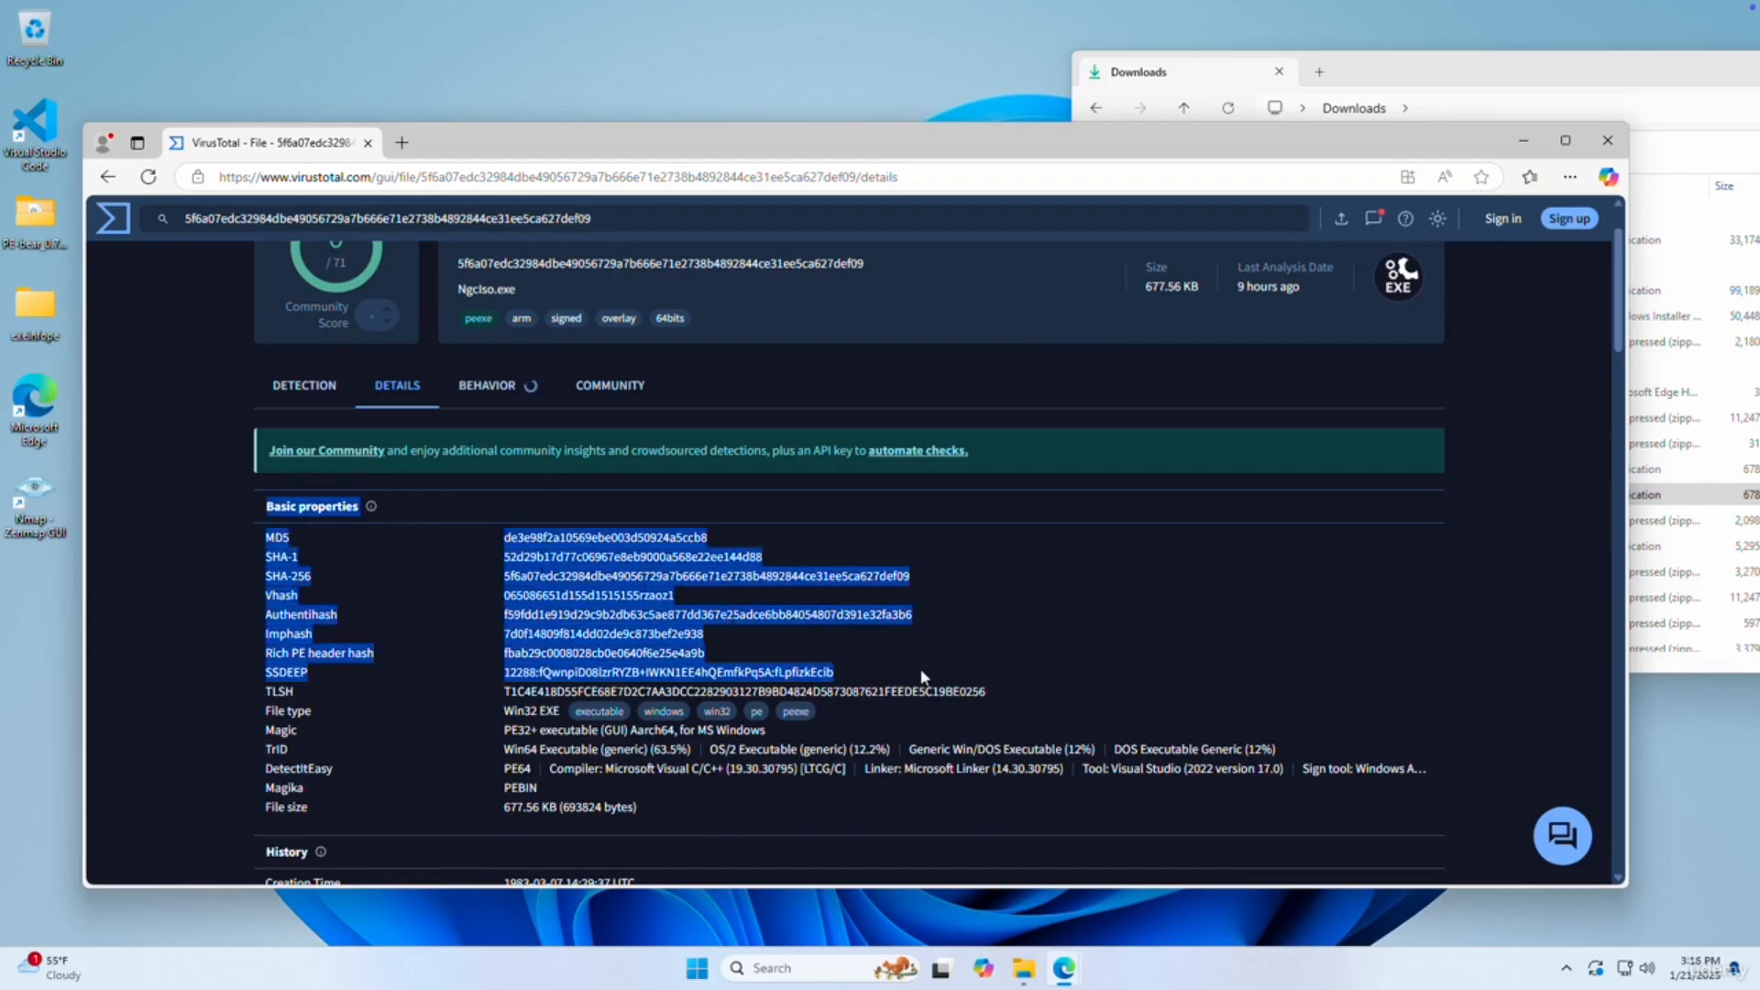
click(462, 559)
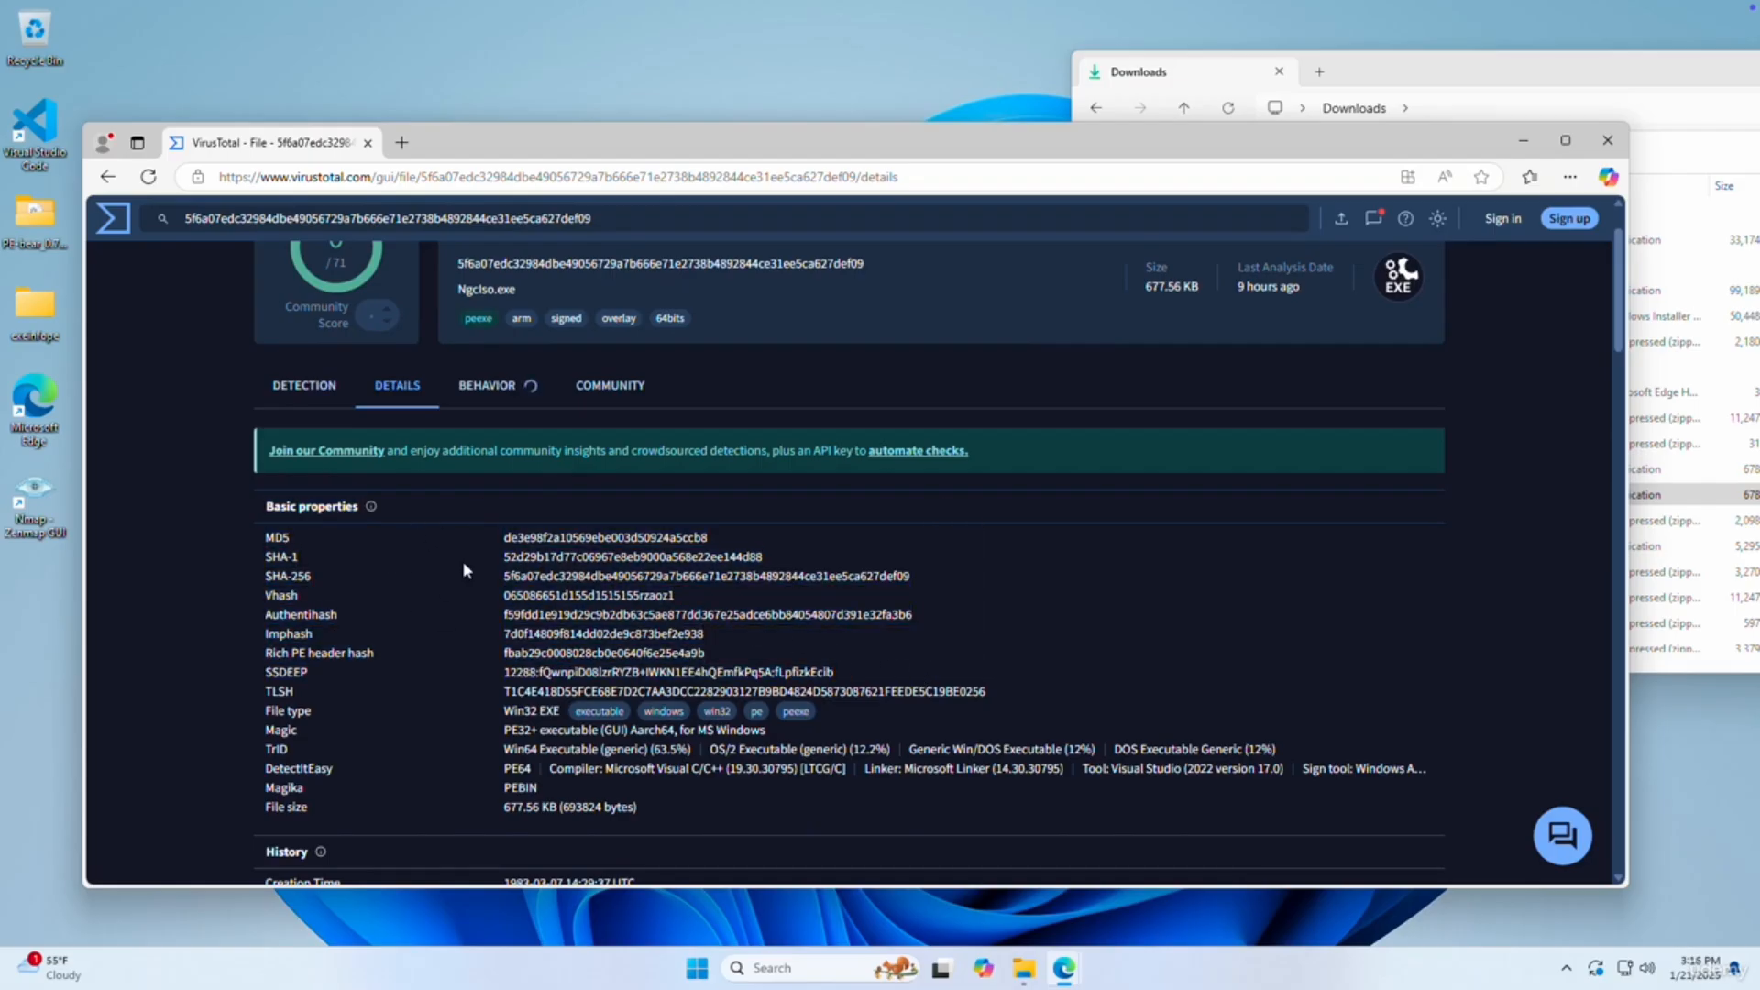
Review the file's history dates, known names, signature info and version information in the report details.
scroll(459, 558, down, 5)
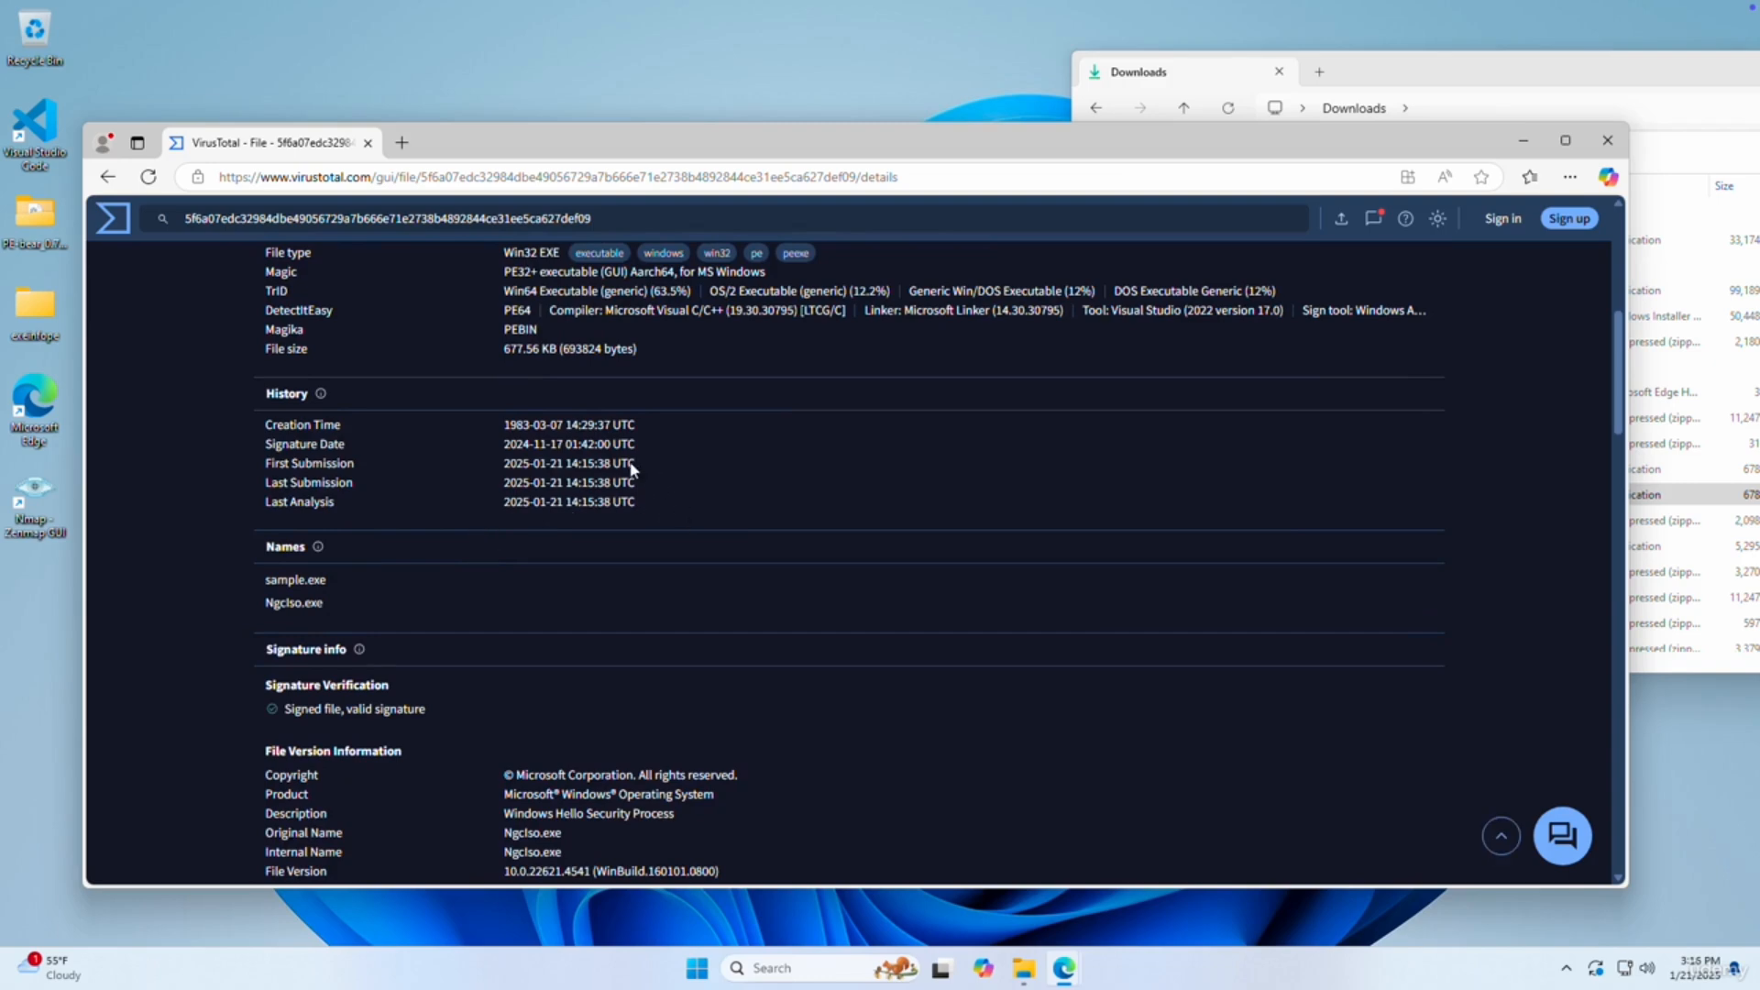
drag(631, 470, 501, 467)
click(503, 538)
scroll(486, 607, down, 4)
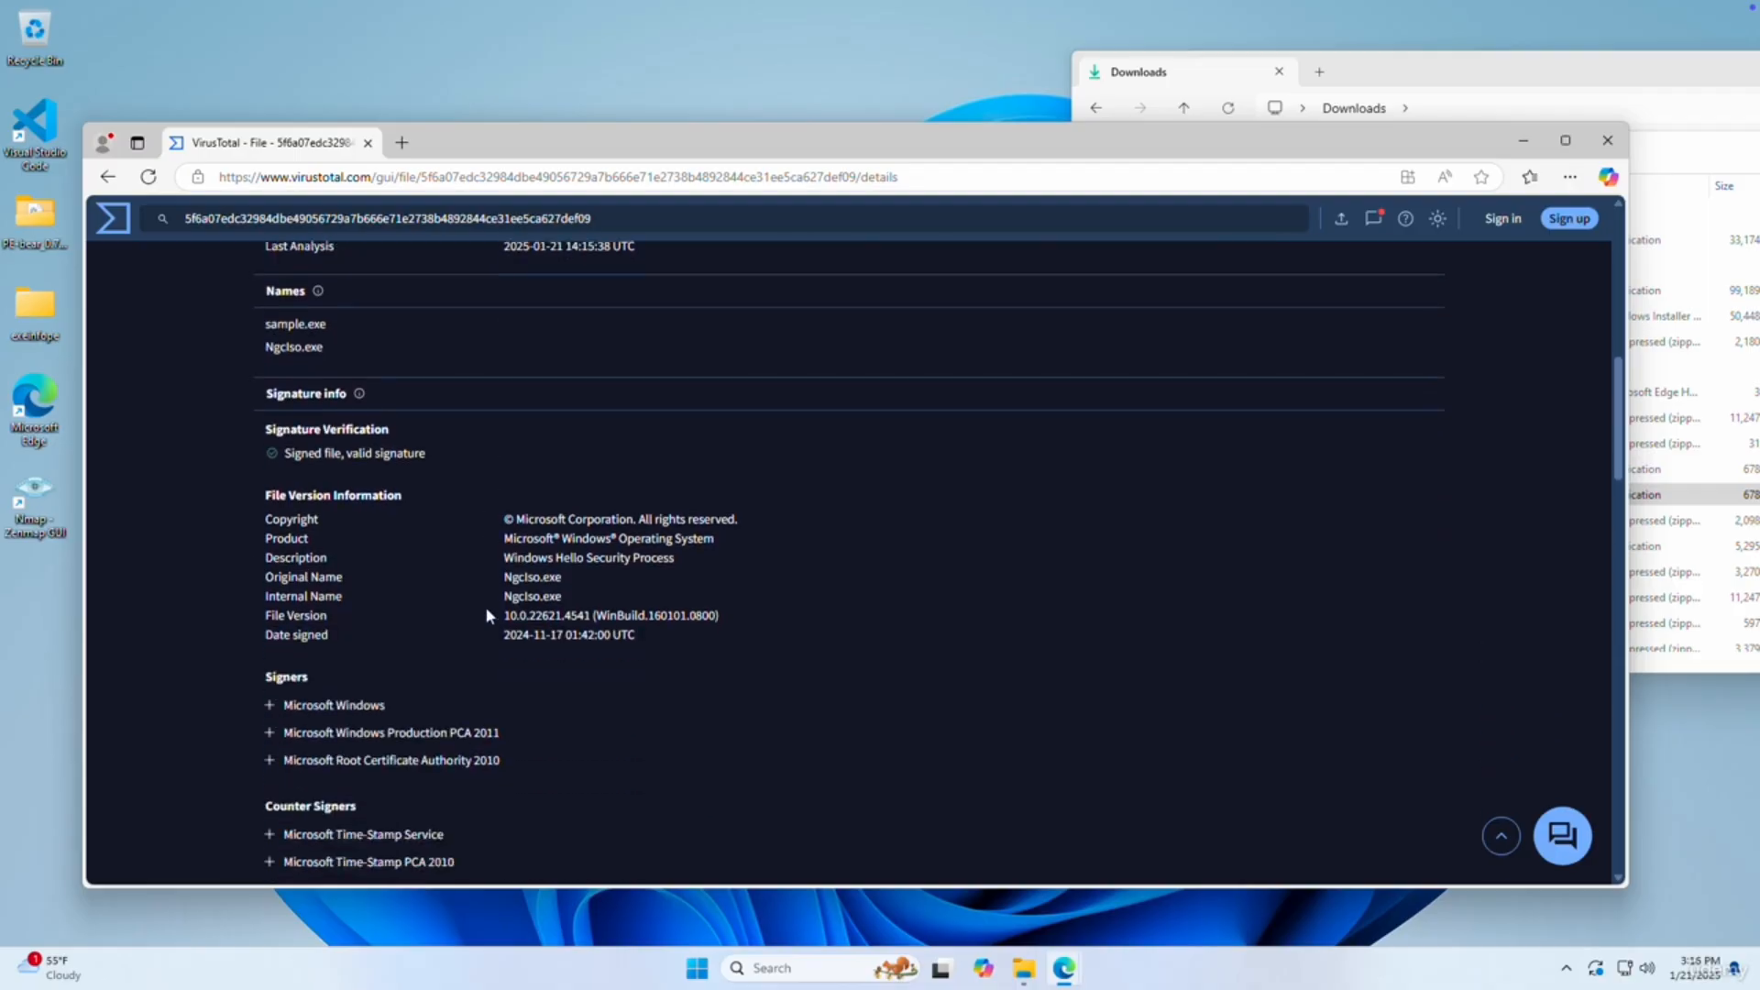
scroll(486, 607, up, 9)
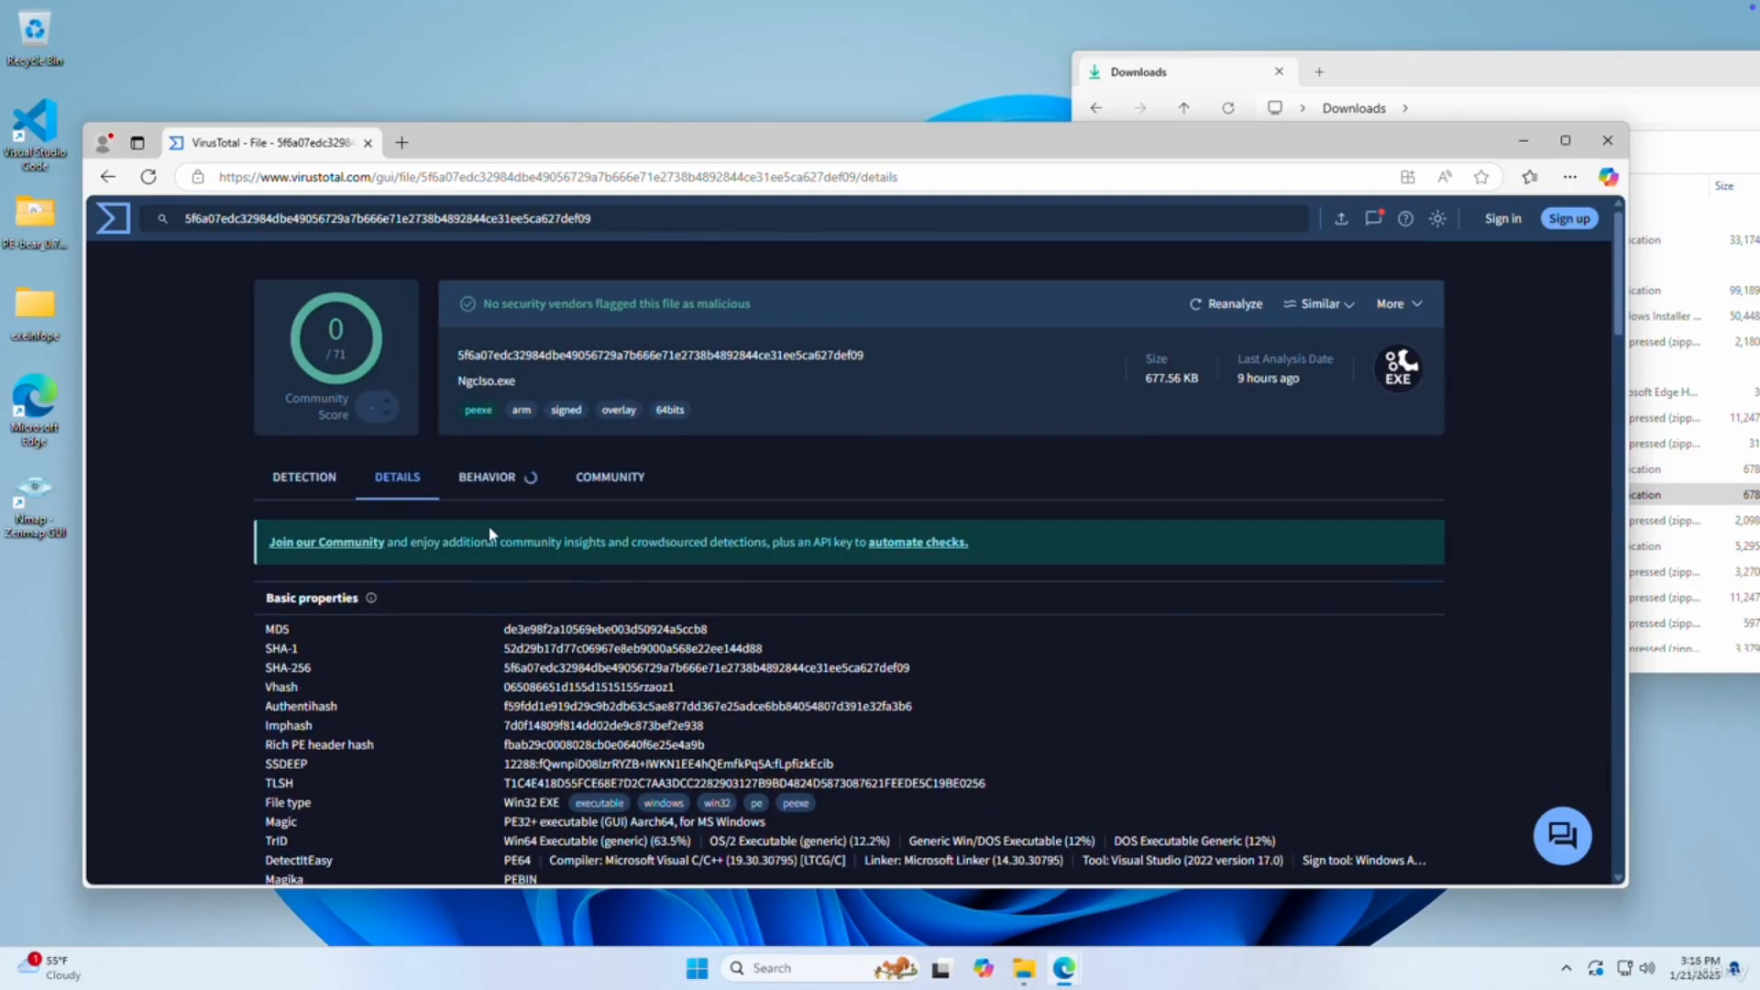
View the file's behavior report, checking the sandbox list and the activity summary.
click(486, 479)
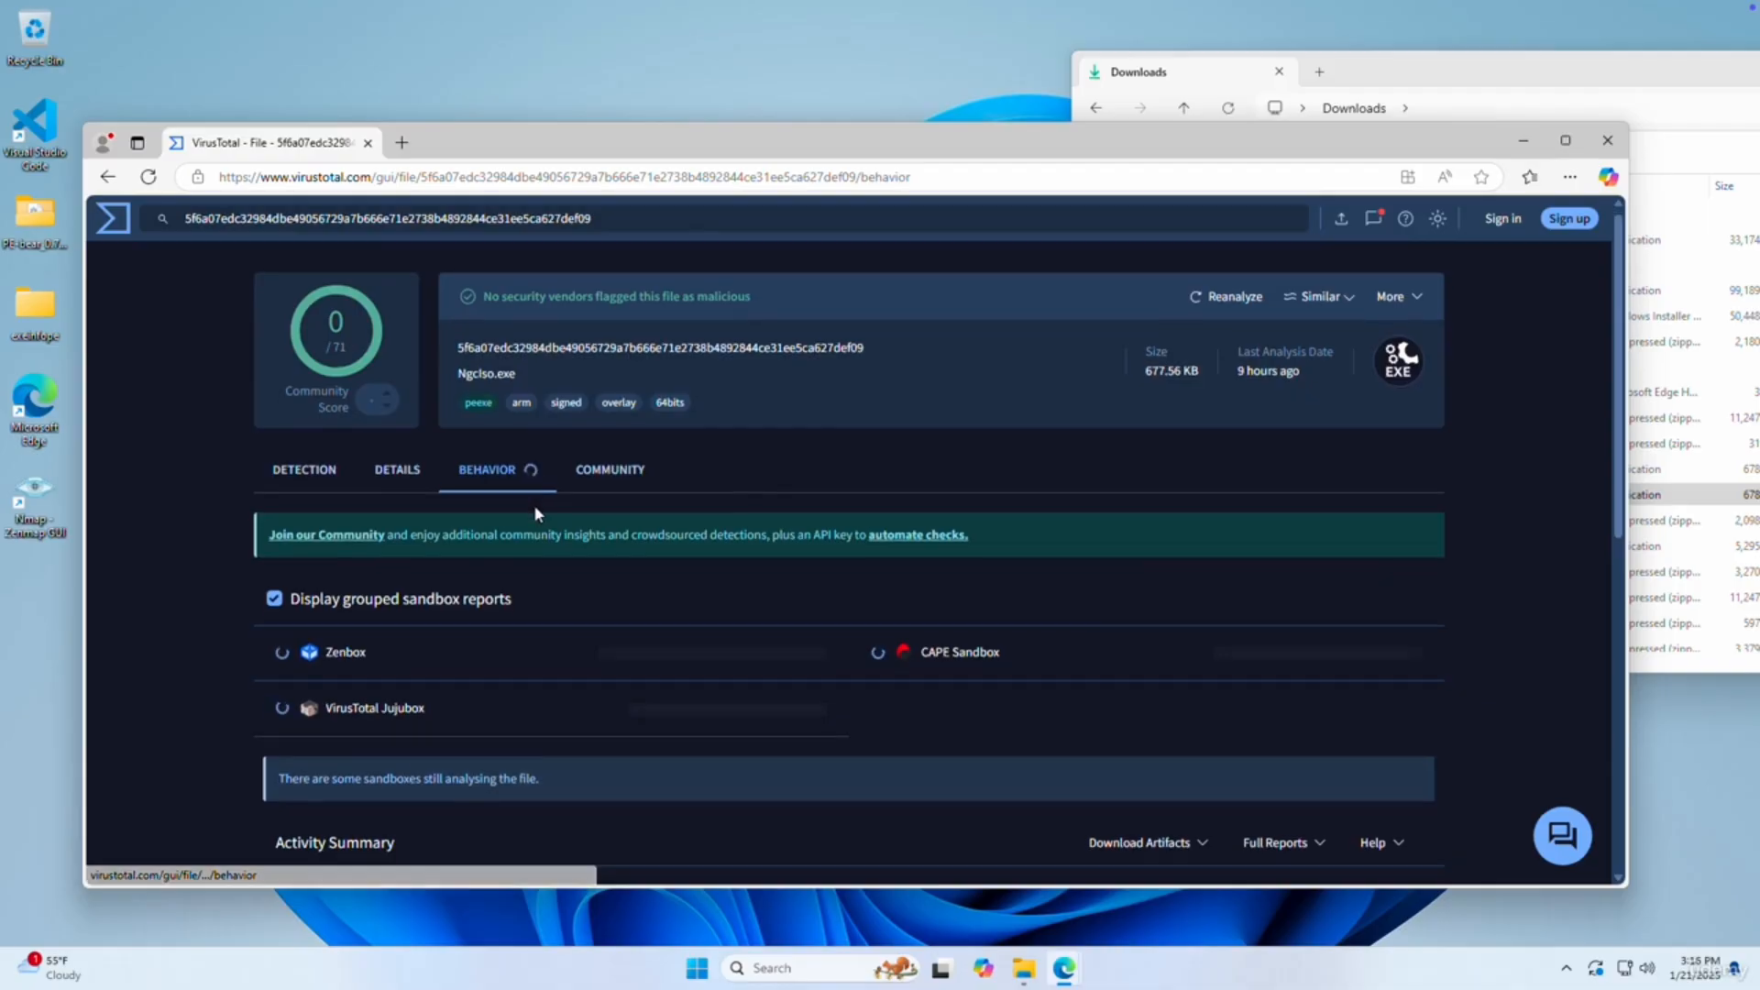
scroll(541, 523, down, 3)
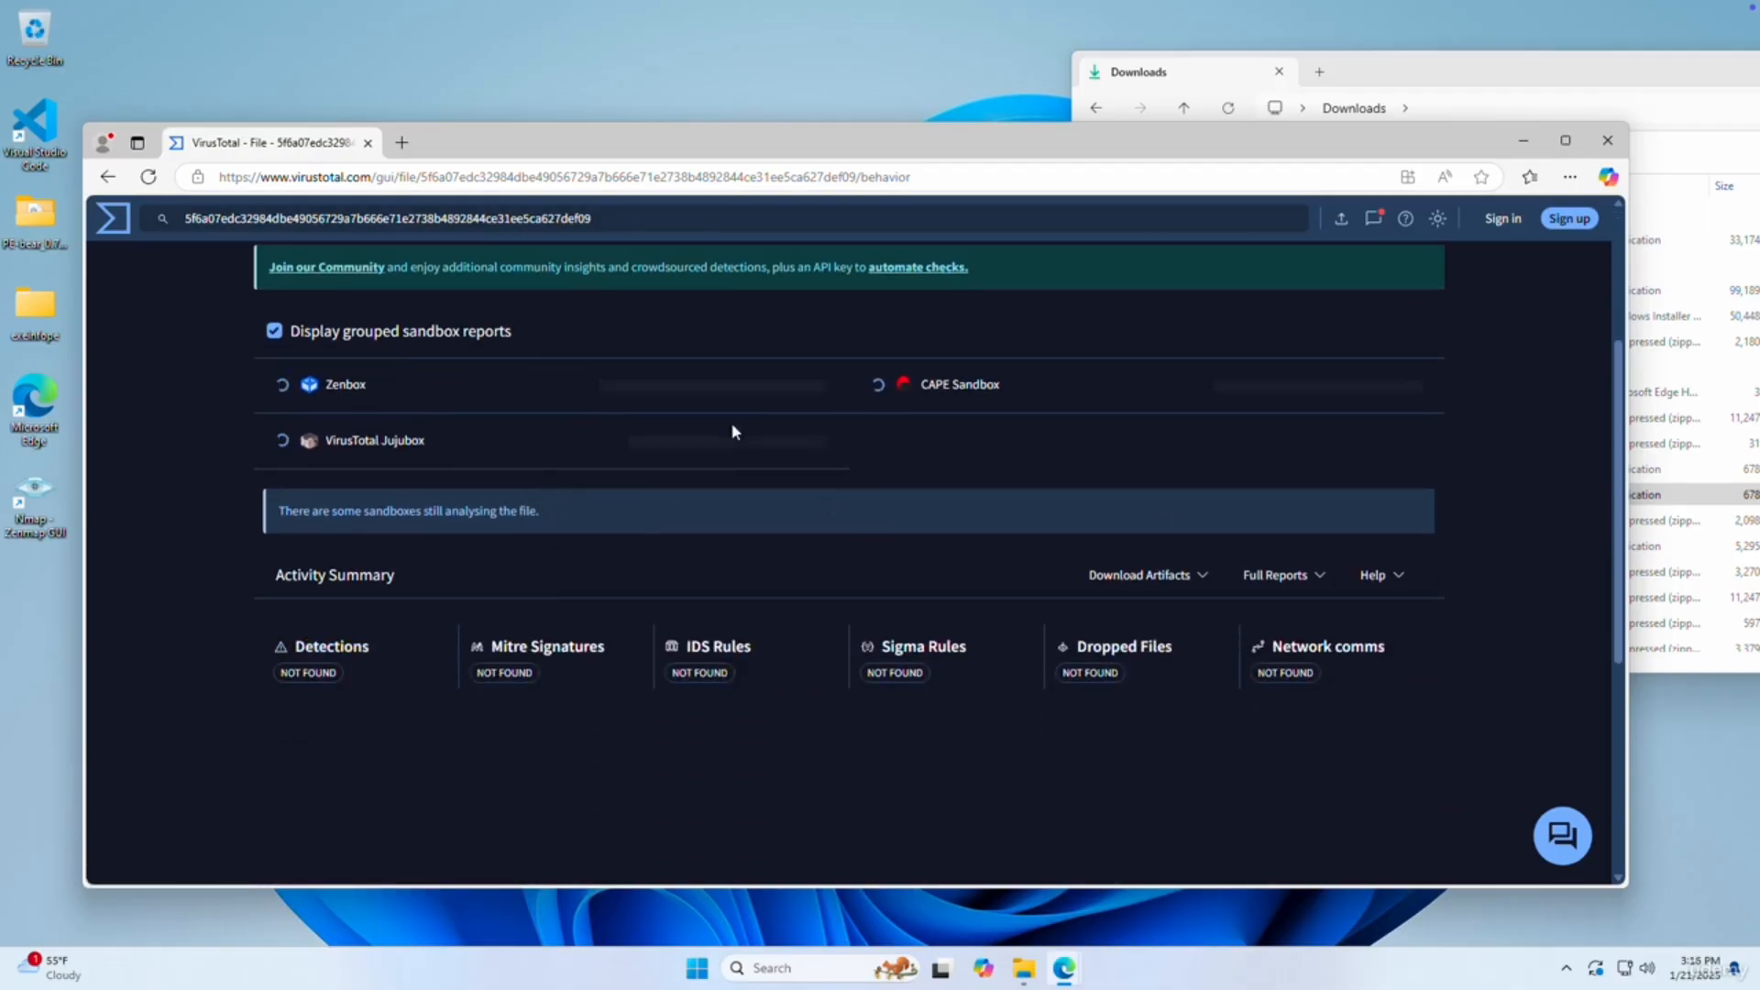
scroll(705, 471, up, 3)
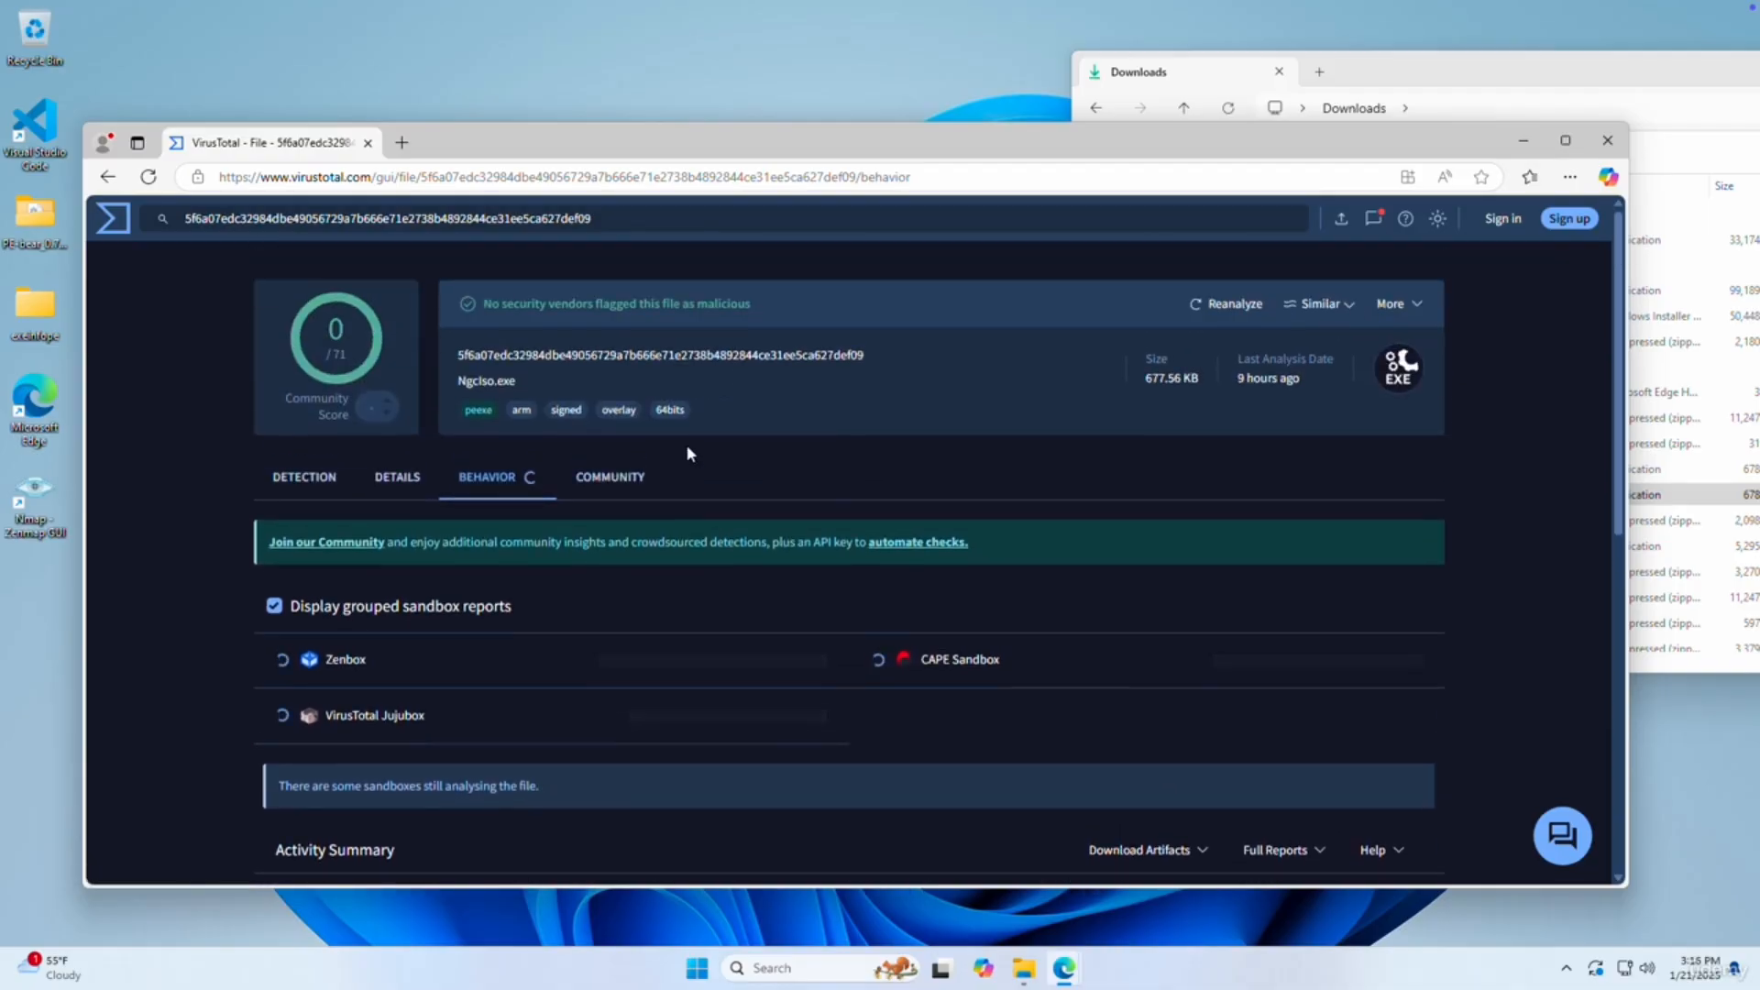
Check the community comments for the file, and return to the security vendors' detection results.
click(596, 478)
scroll(637, 592, down, 1)
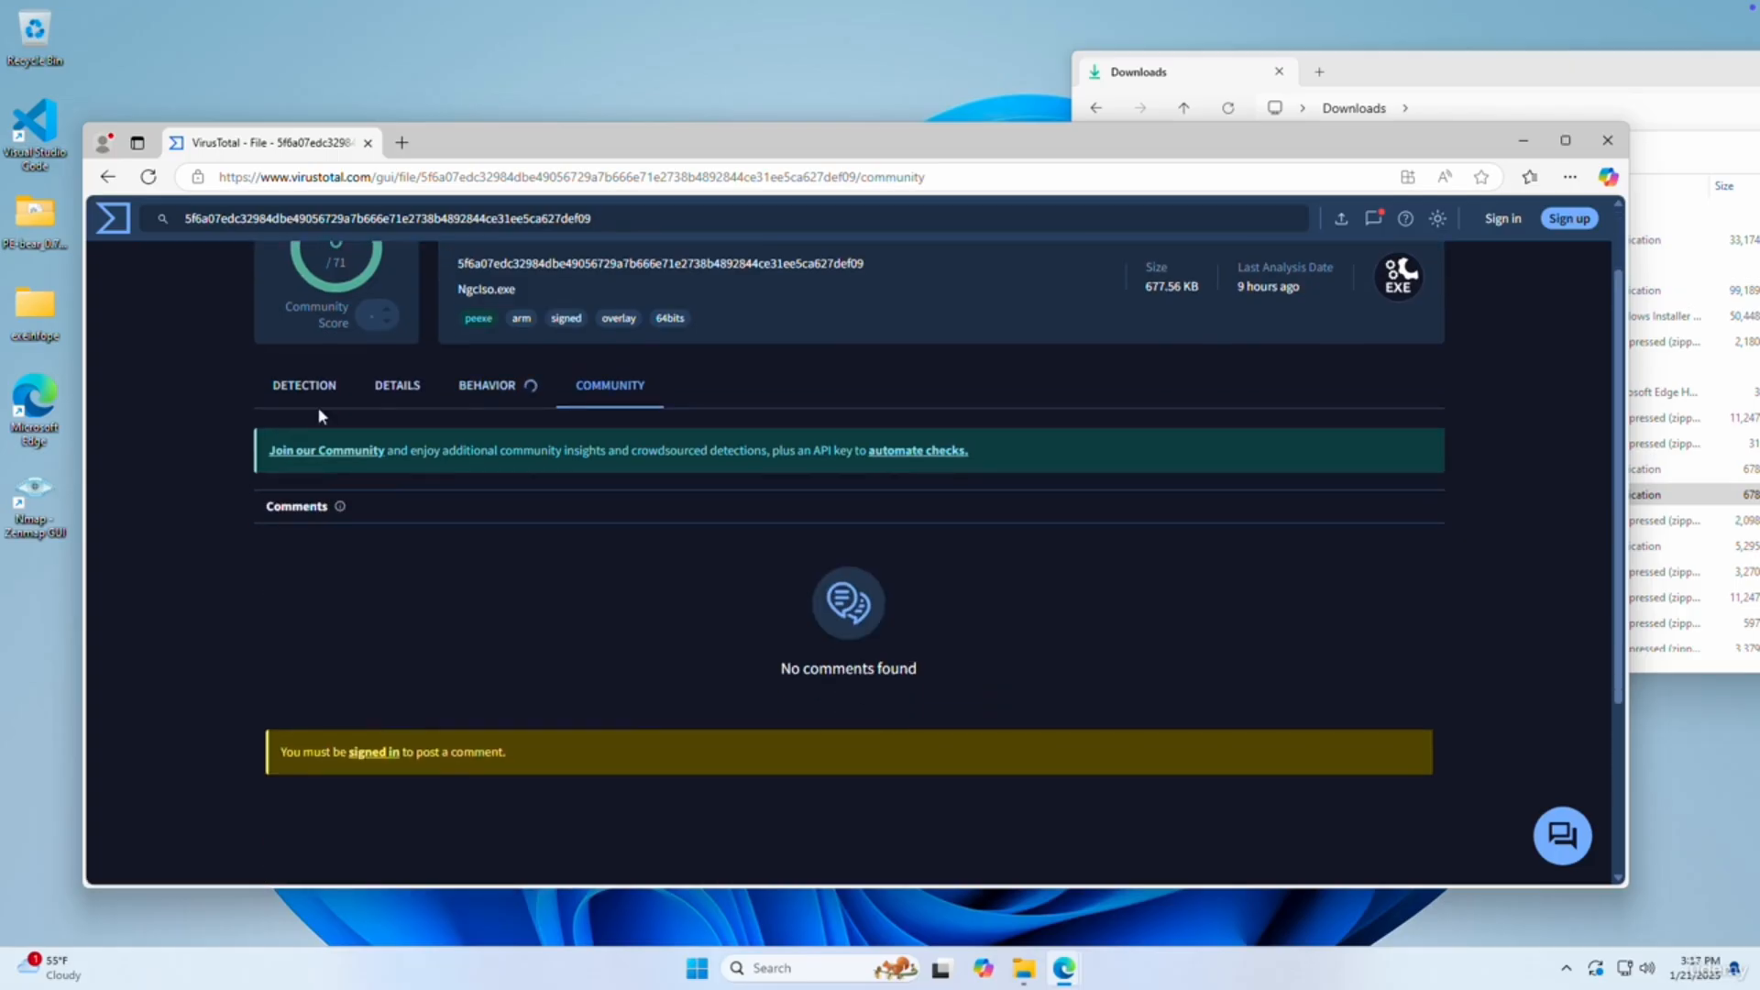
scroll(569, 515, up, 1)
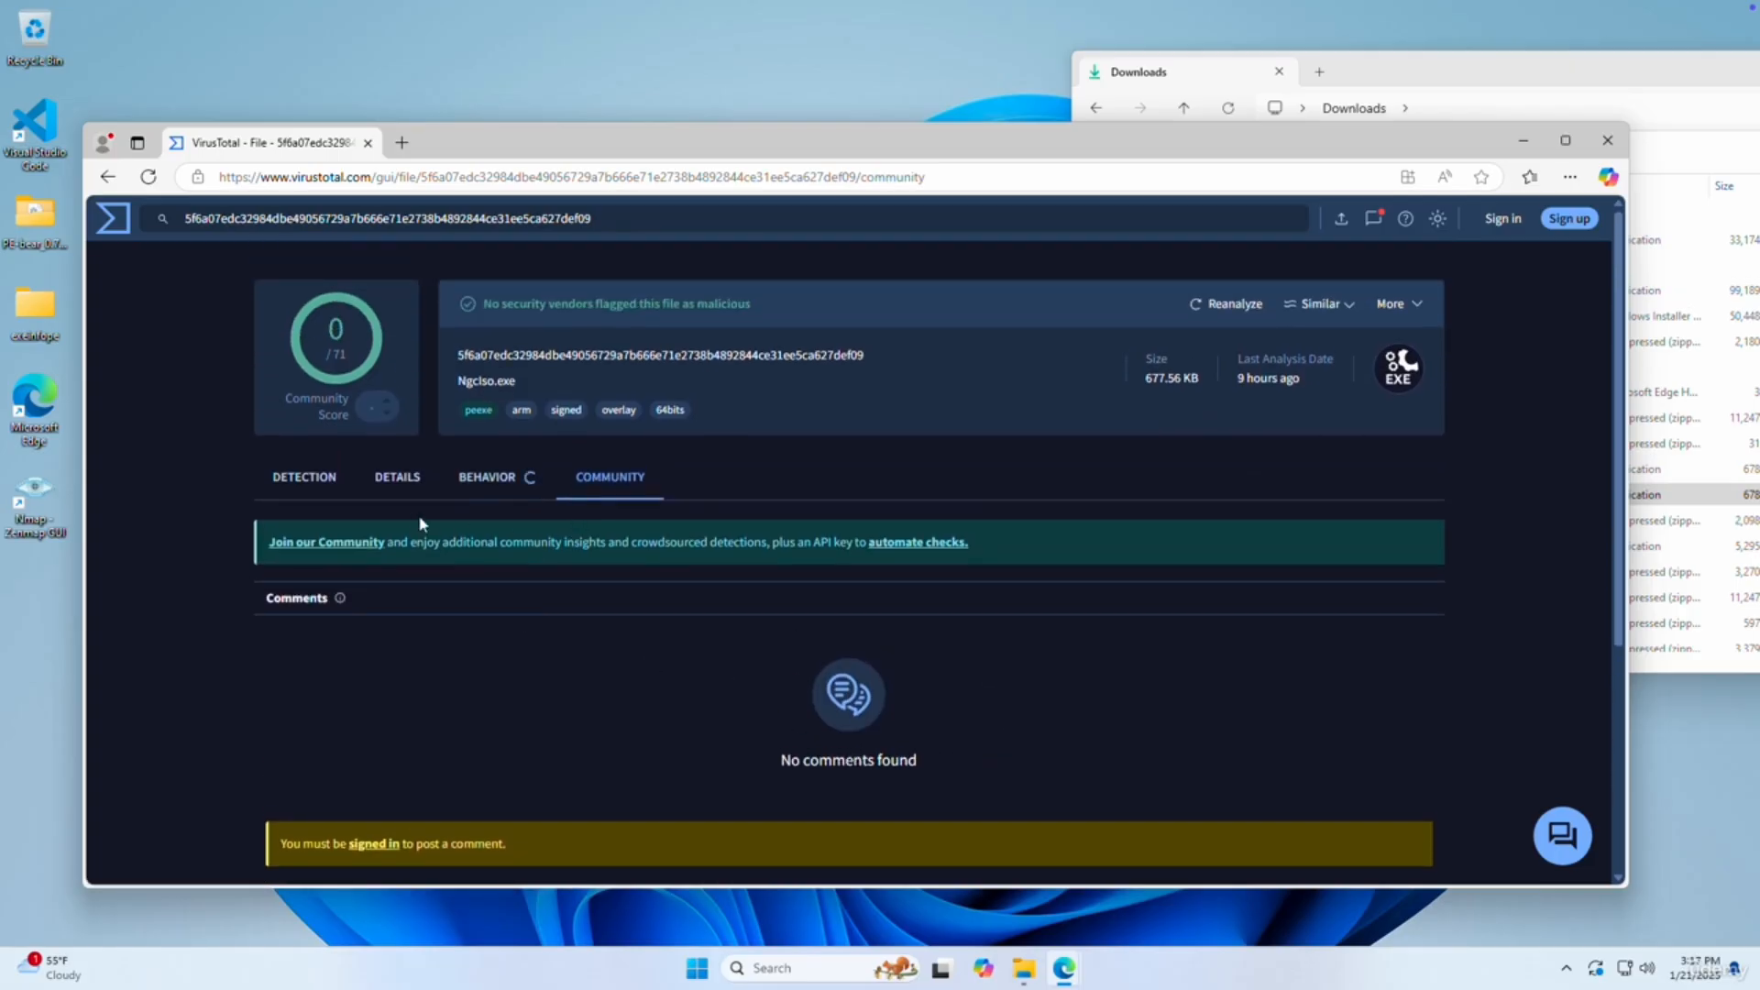
click(279, 477)
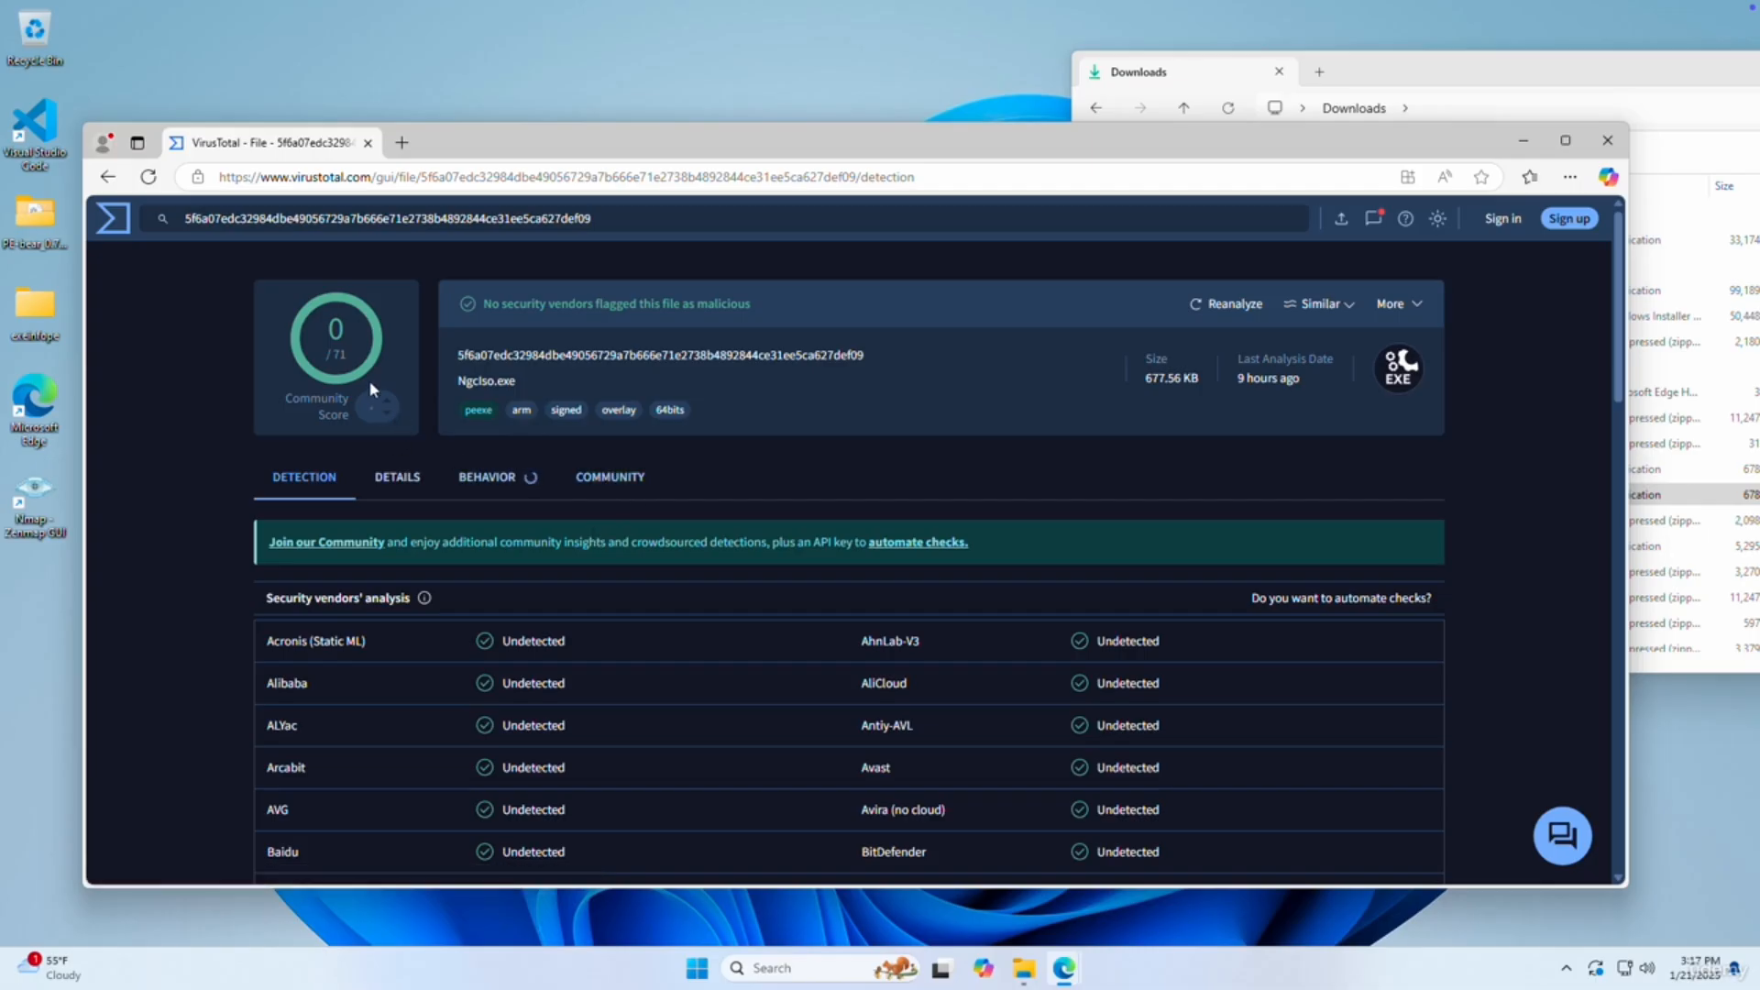
scroll(509, 465, down, 2)
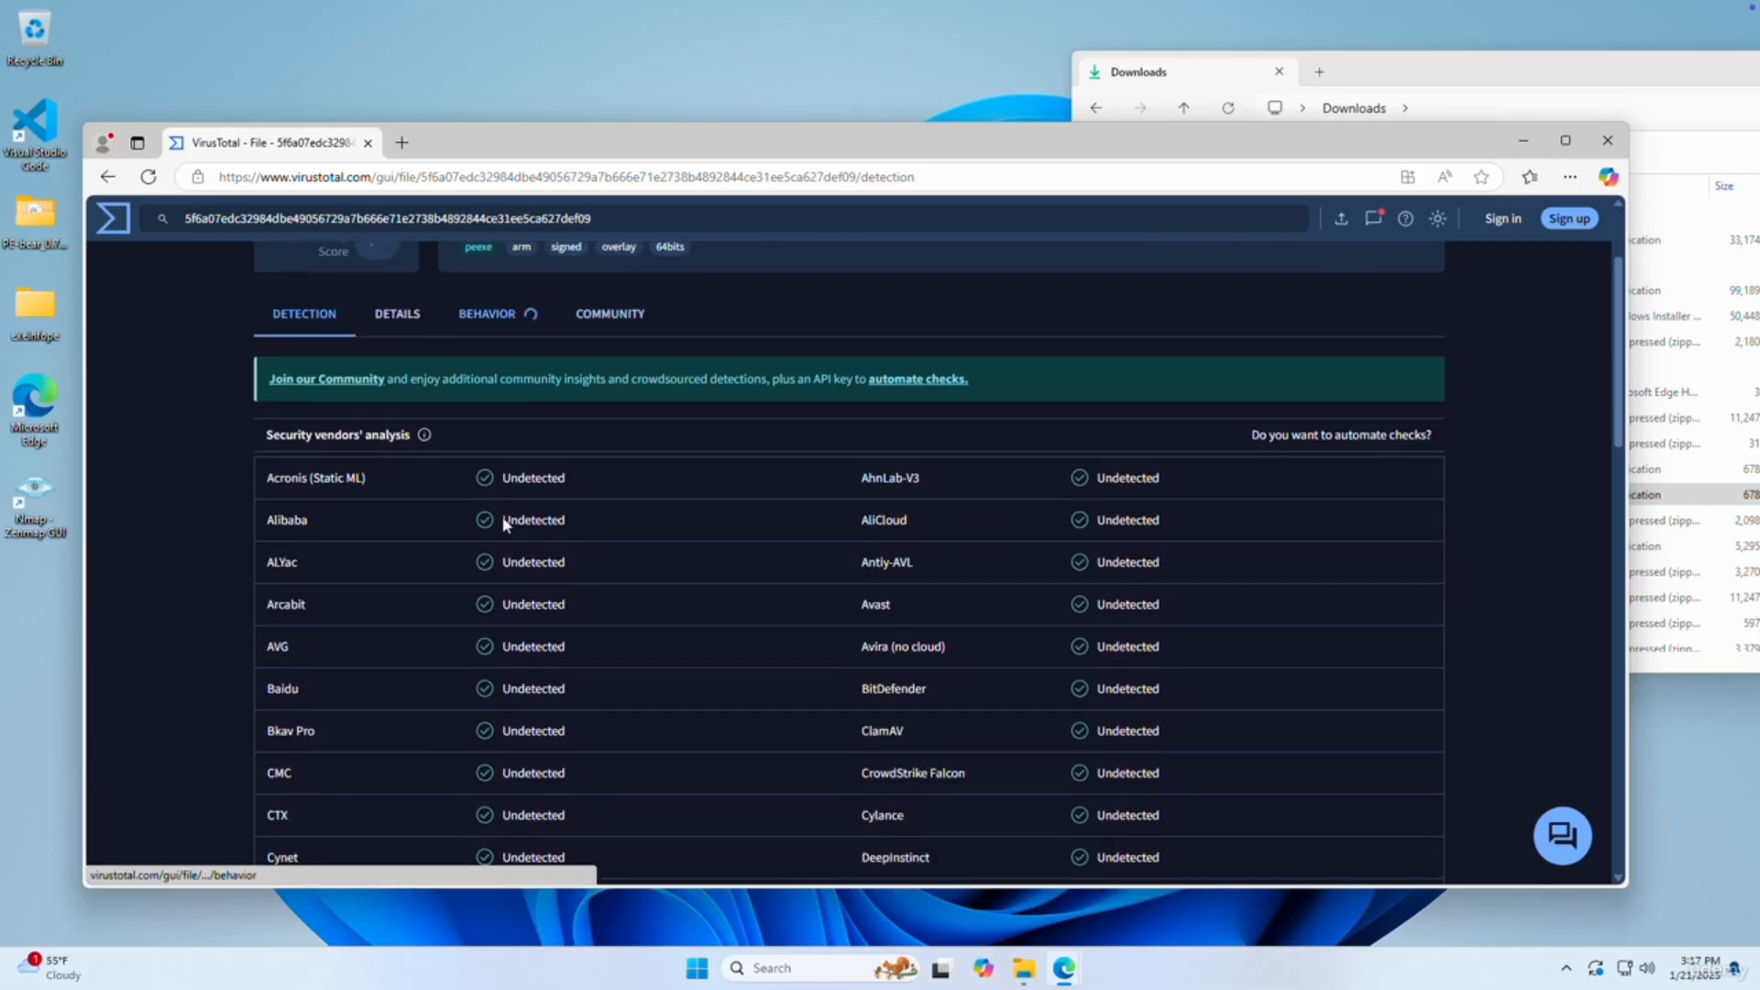
Return to the VirusTotal home page and arrange the browser and Downloads windows so both are accessible.
scroll(660, 507, up, 2)
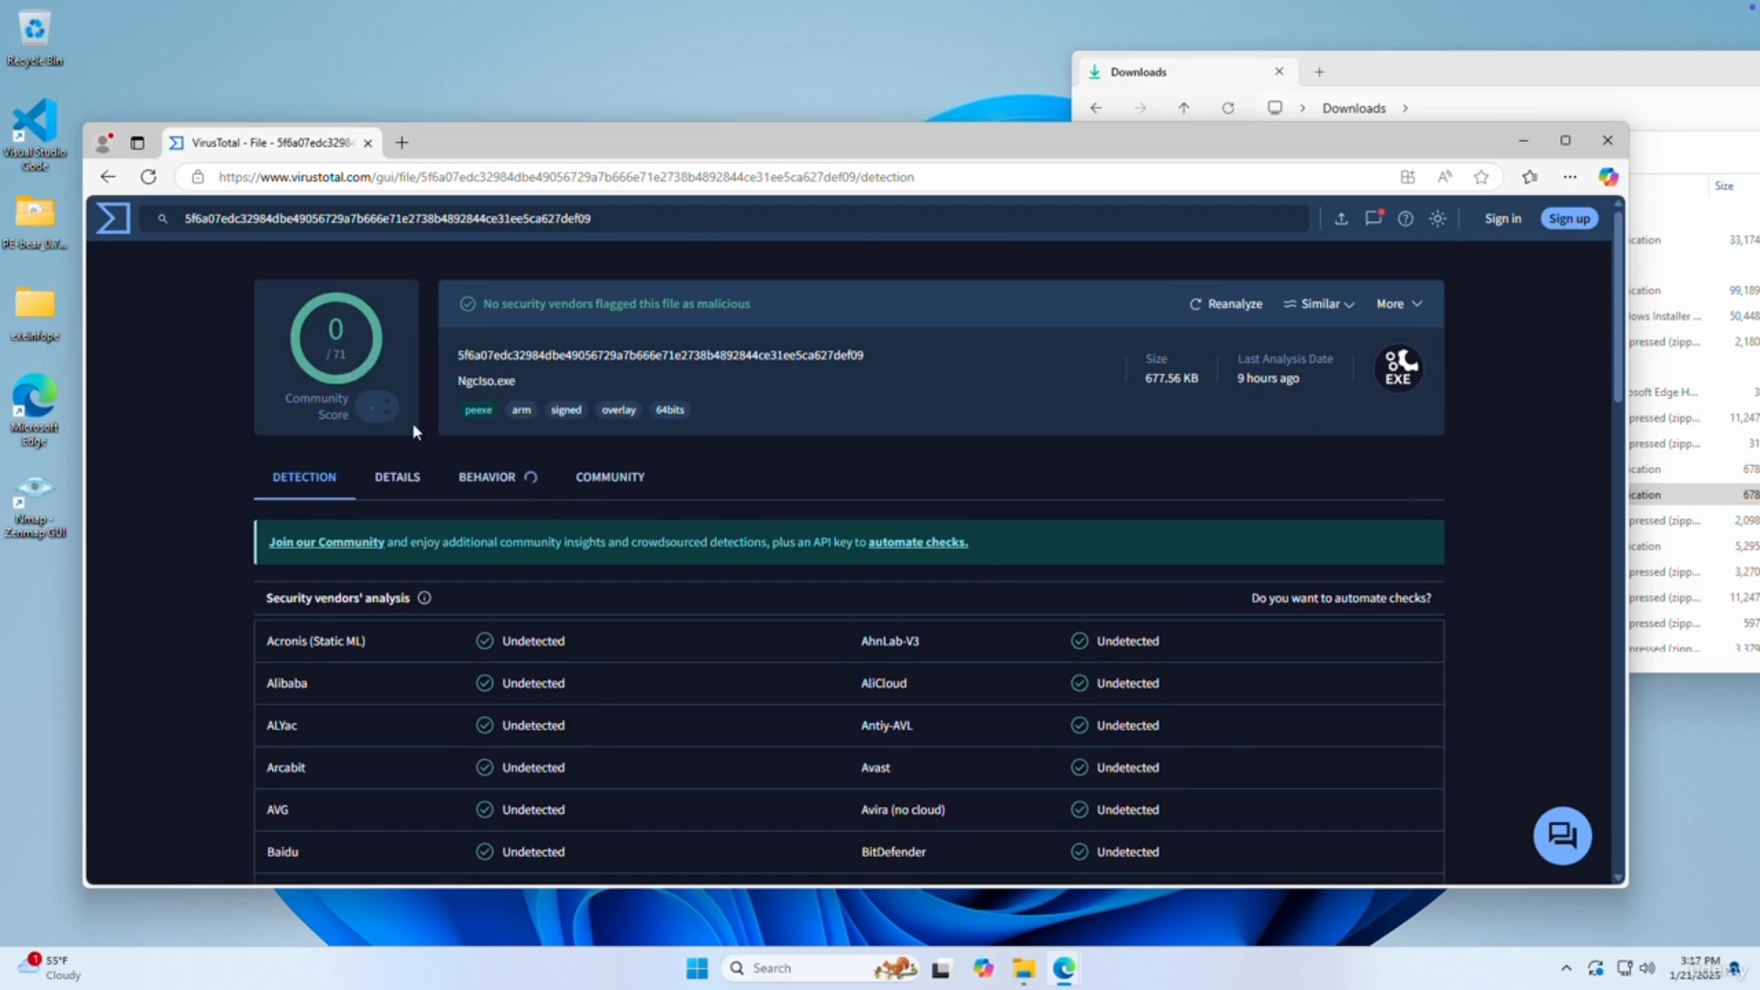
click(112, 217)
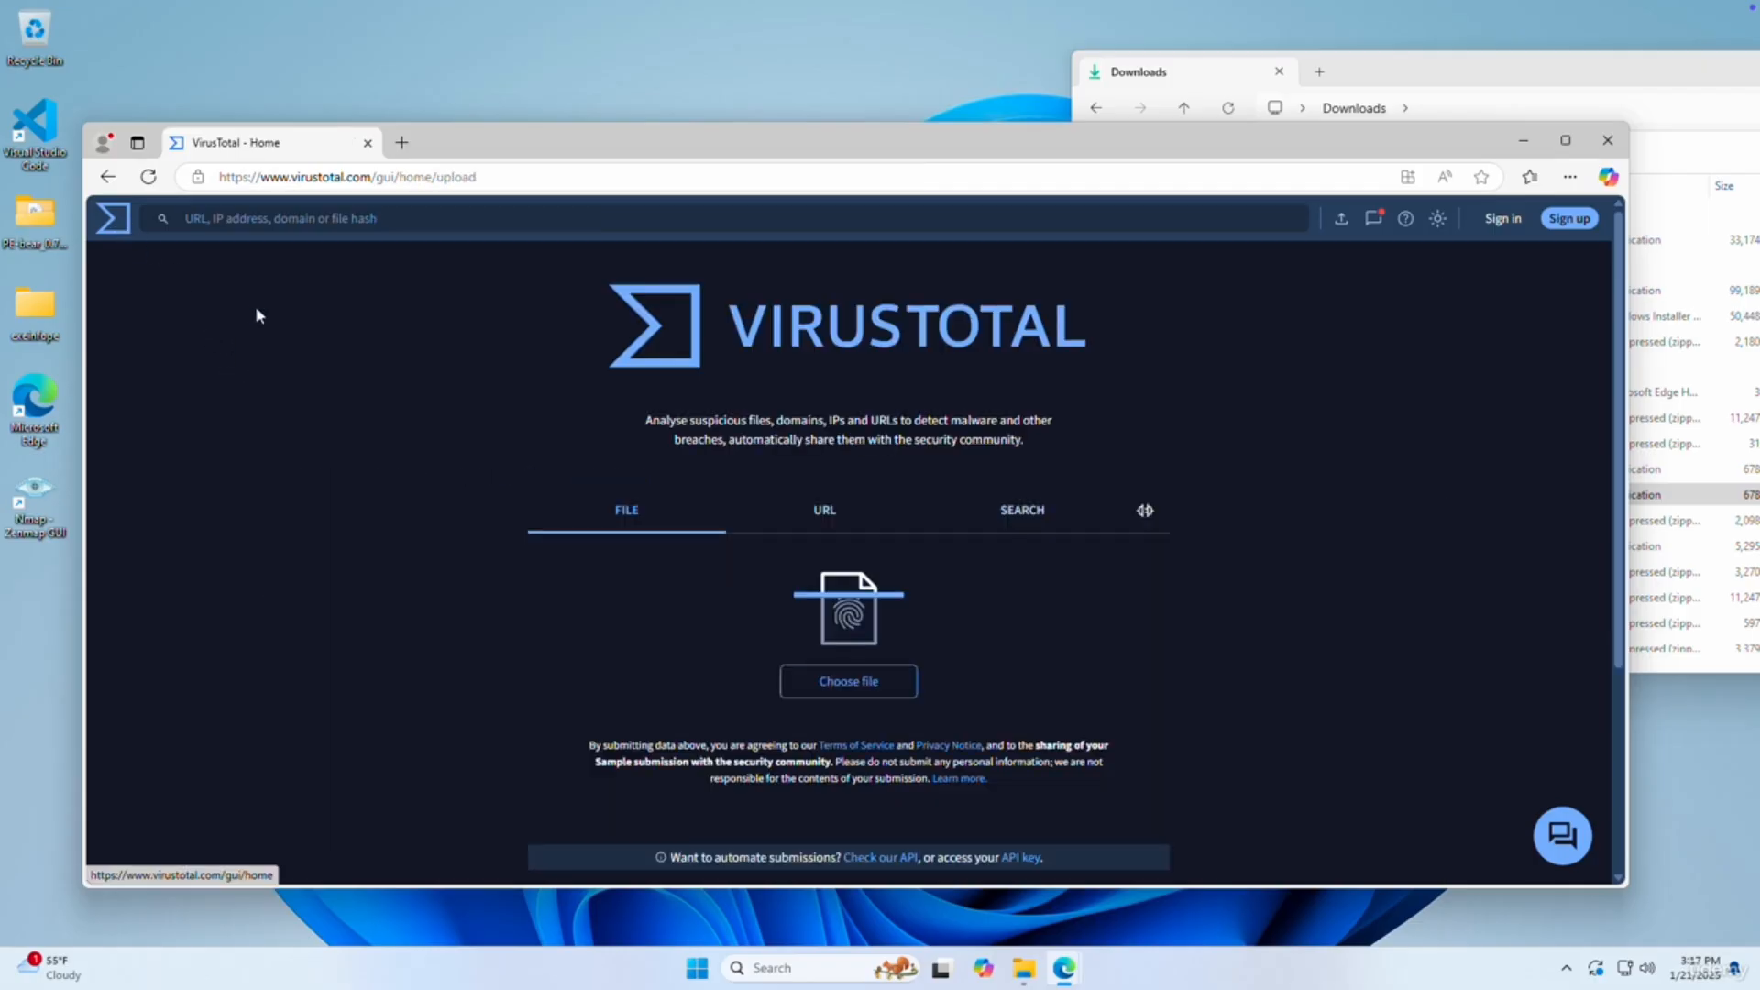
click(1570, 176)
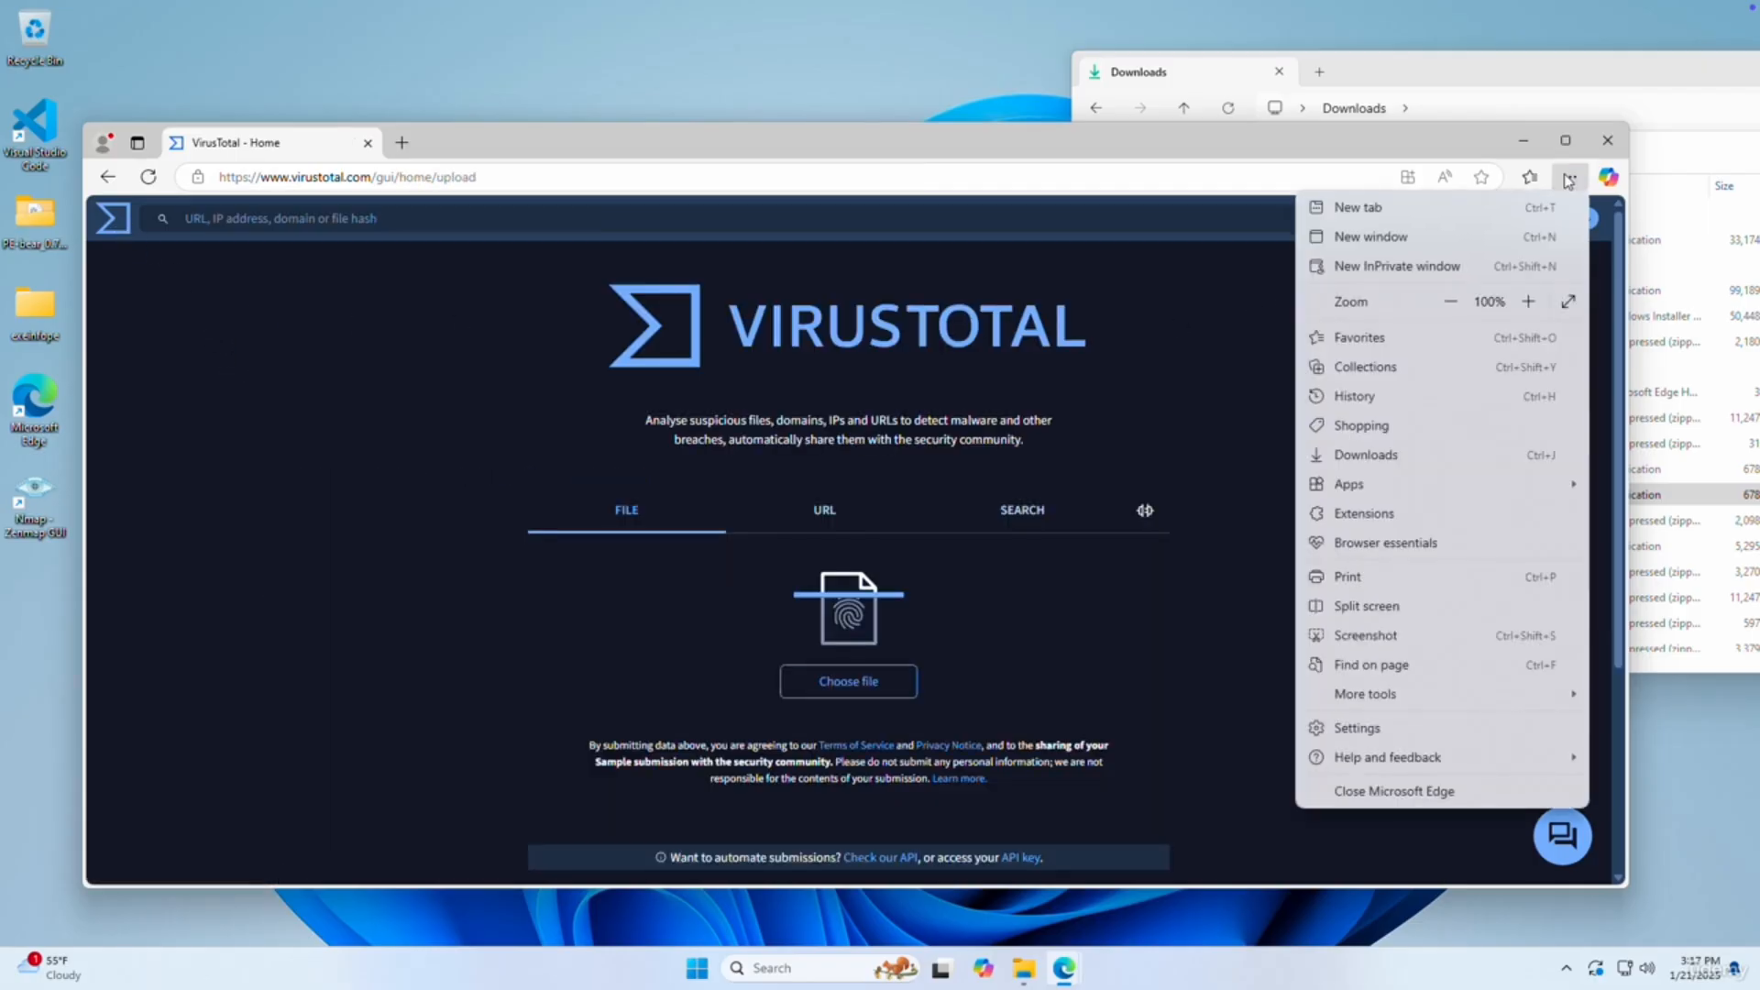
click(1571, 176)
drag(1425, 139, 1406, 305)
drag(1477, 70, 1452, 79)
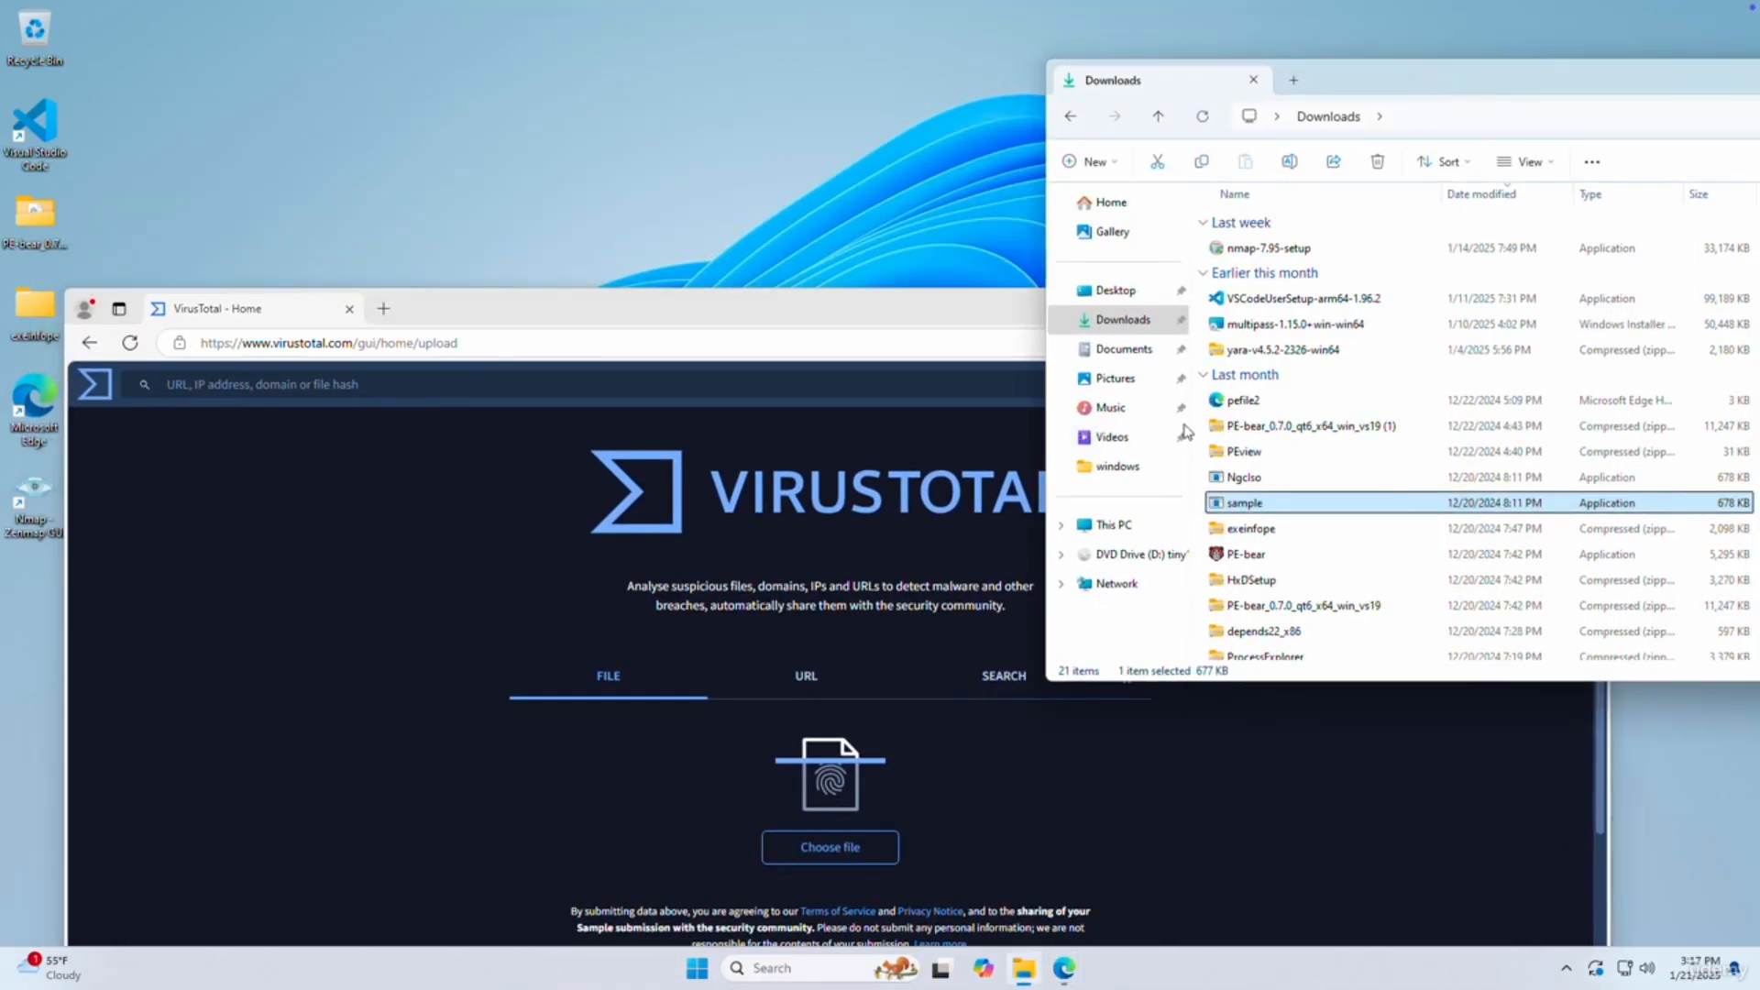
scroll(1371, 481, down, 2)
scroll(1371, 481, up, 2)
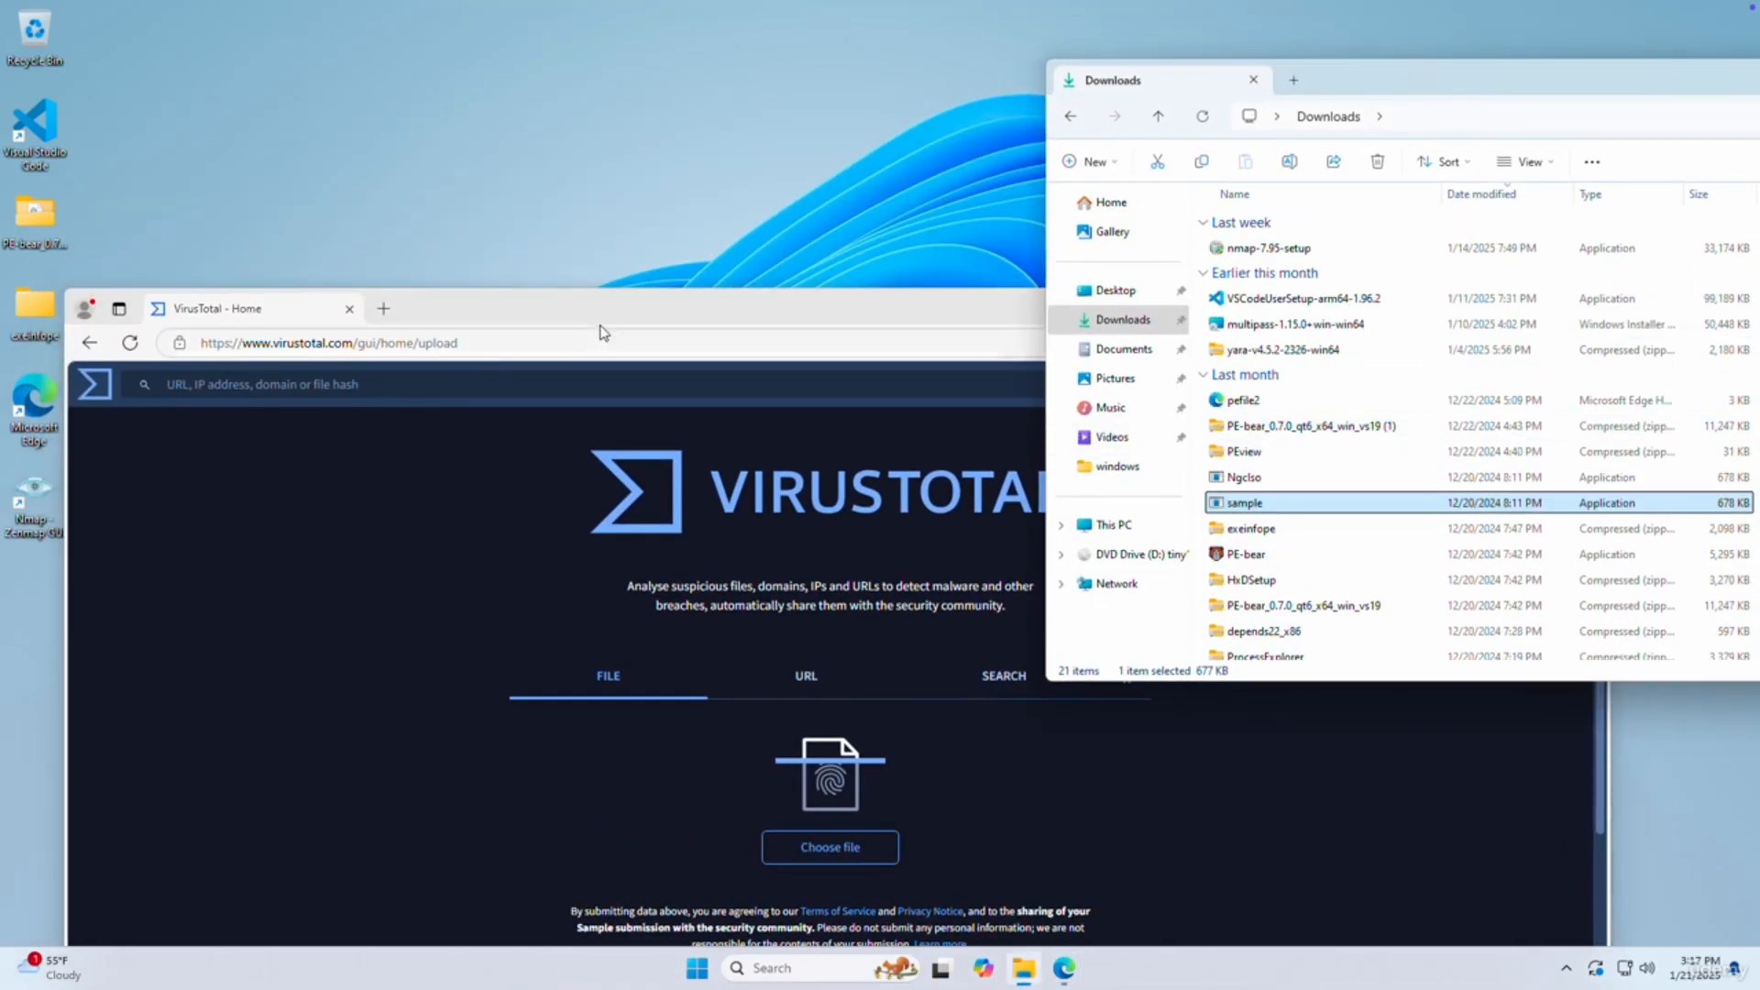
drag(690, 316, 783, 182)
Open EICAR's Download Anti Malware Testfile page in a new browser tab.
click(476, 174)
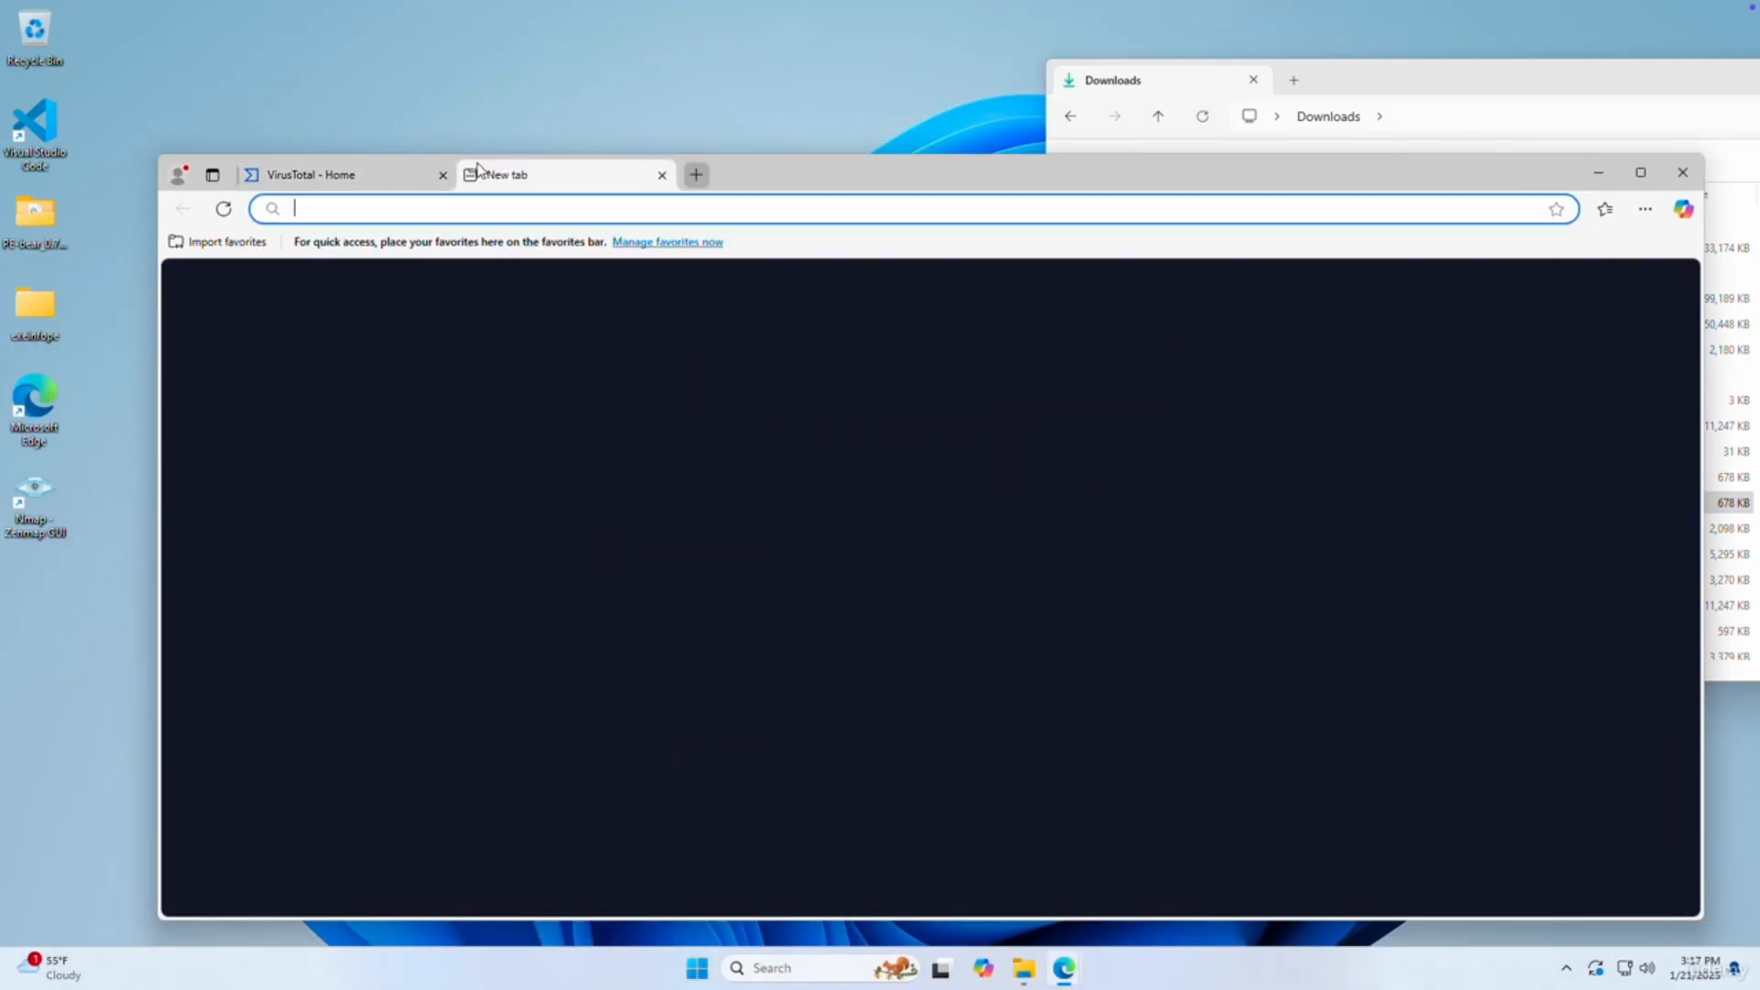
text(eicar)
key(Down)
key(Down)
key(Down)
key(Down)
key(Down)
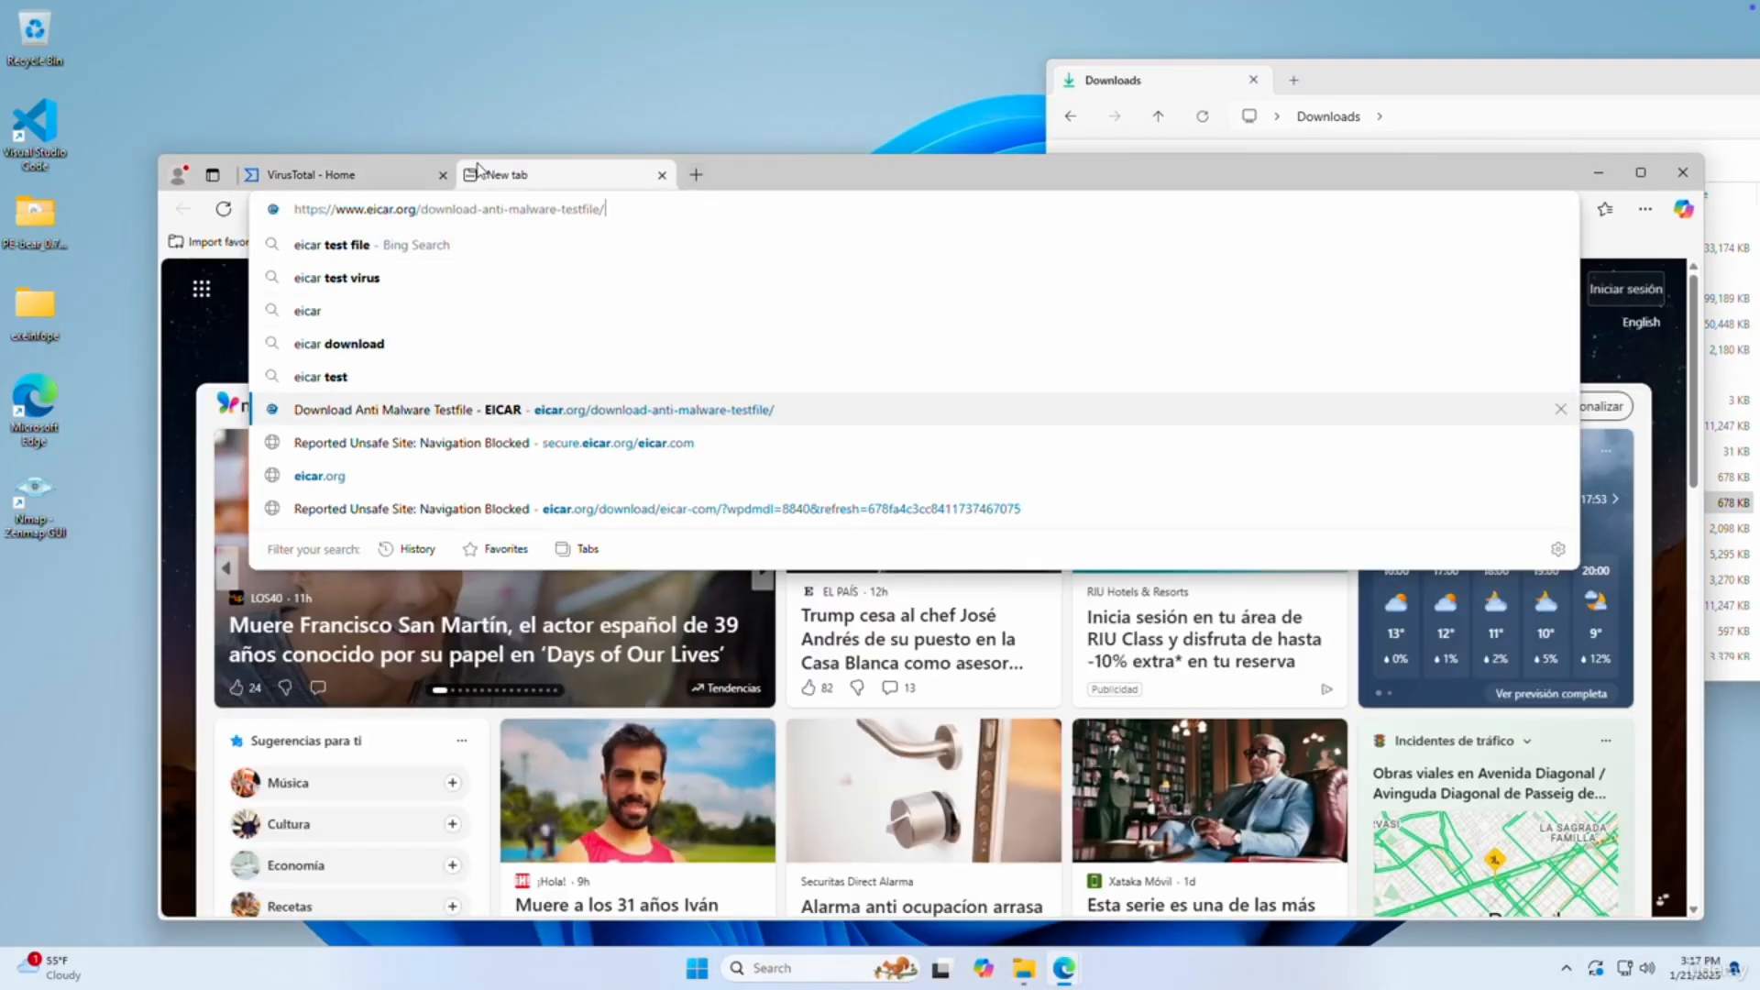
key(Return)
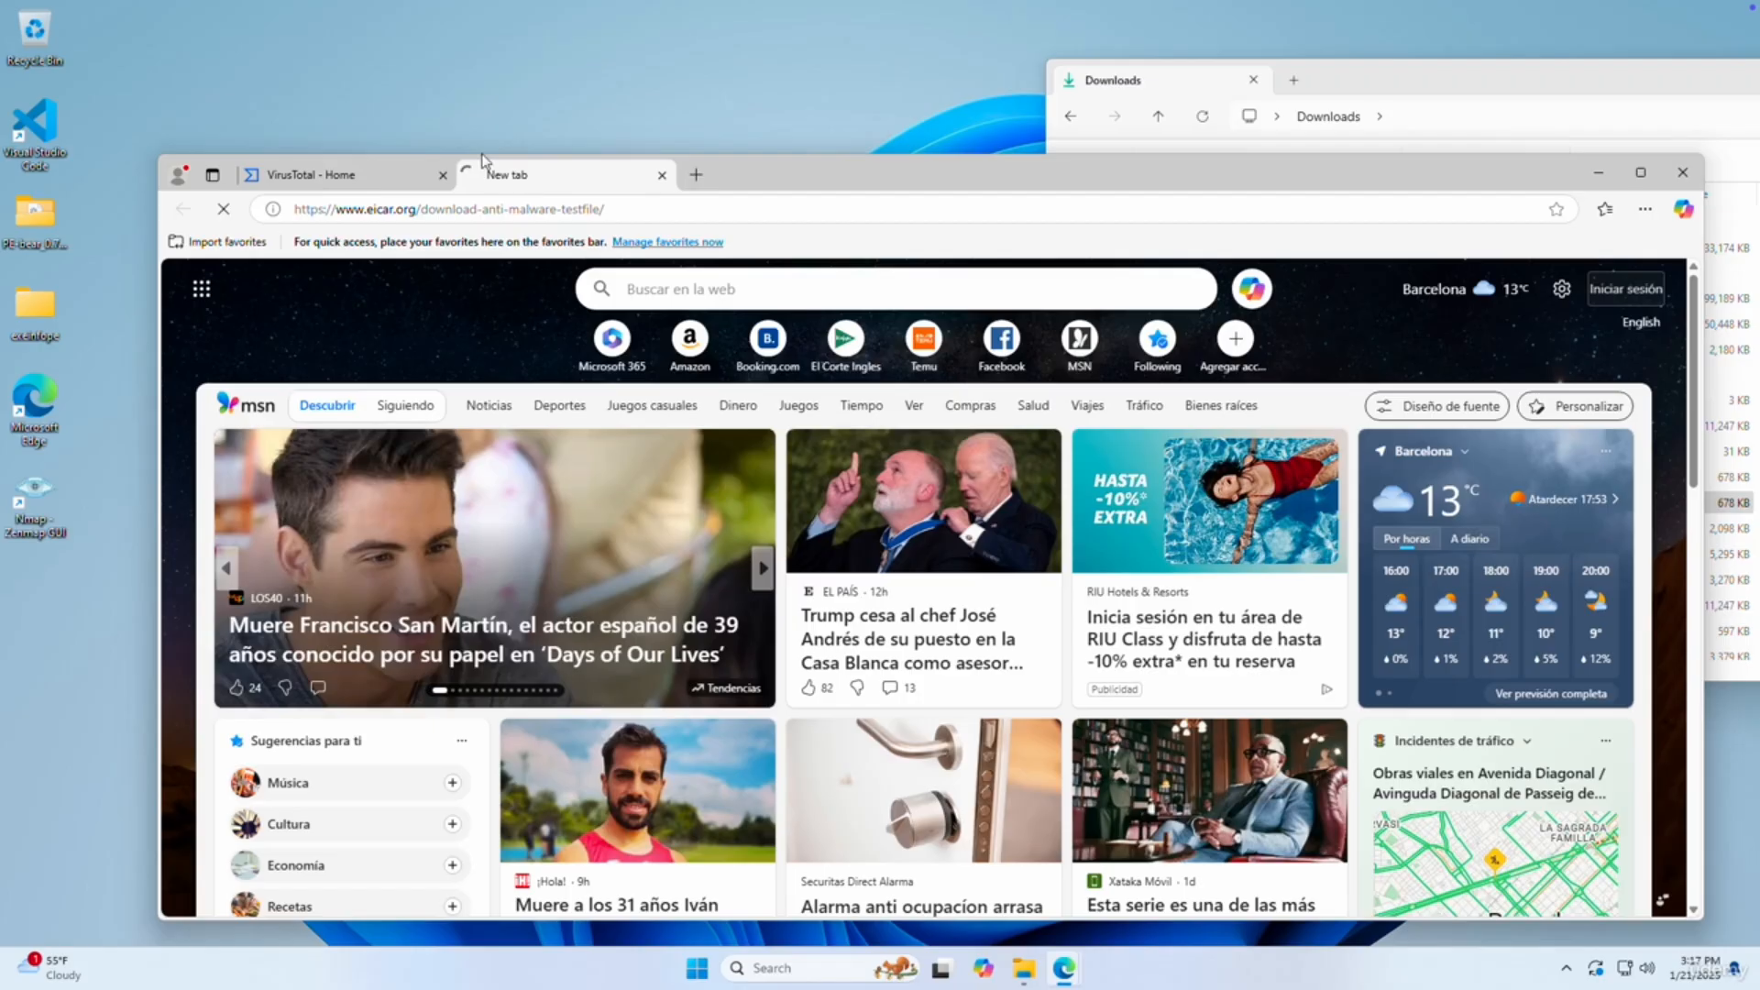
Find the EICAR.TXT test file in the EICAR page's download area and show its link options.
click(323, 179)
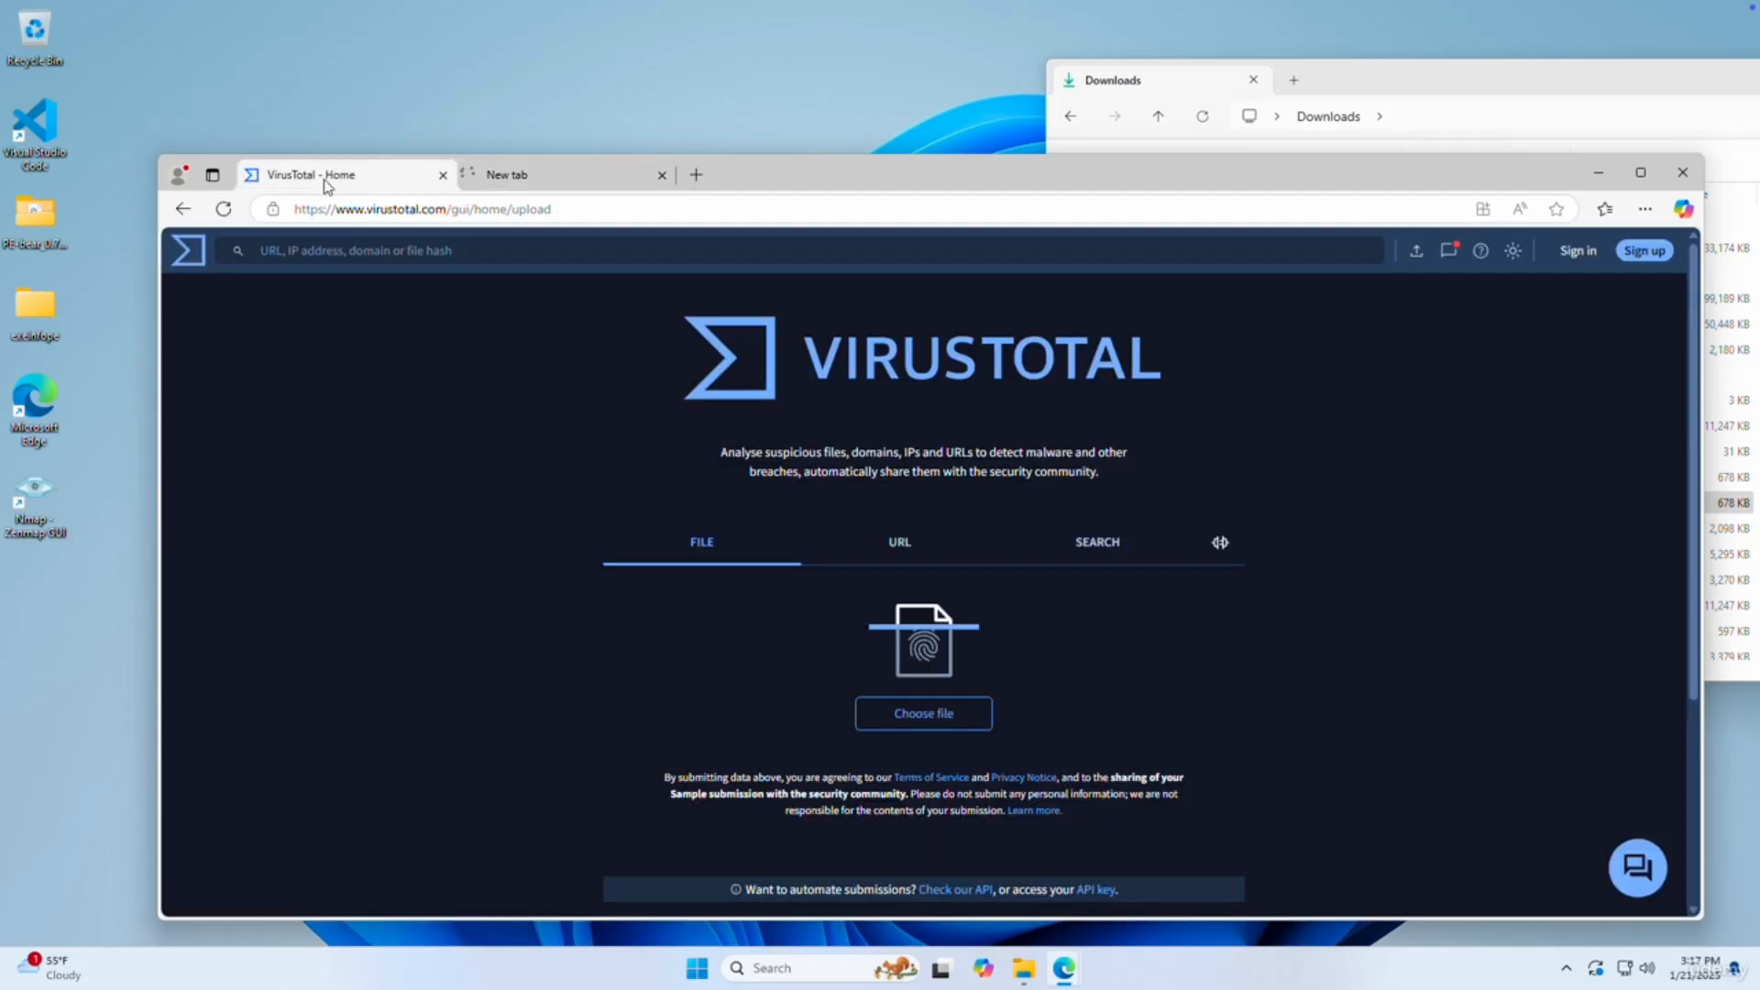
click(550, 175)
scroll(661, 511, down, 5)
scroll(661, 511, down, 10)
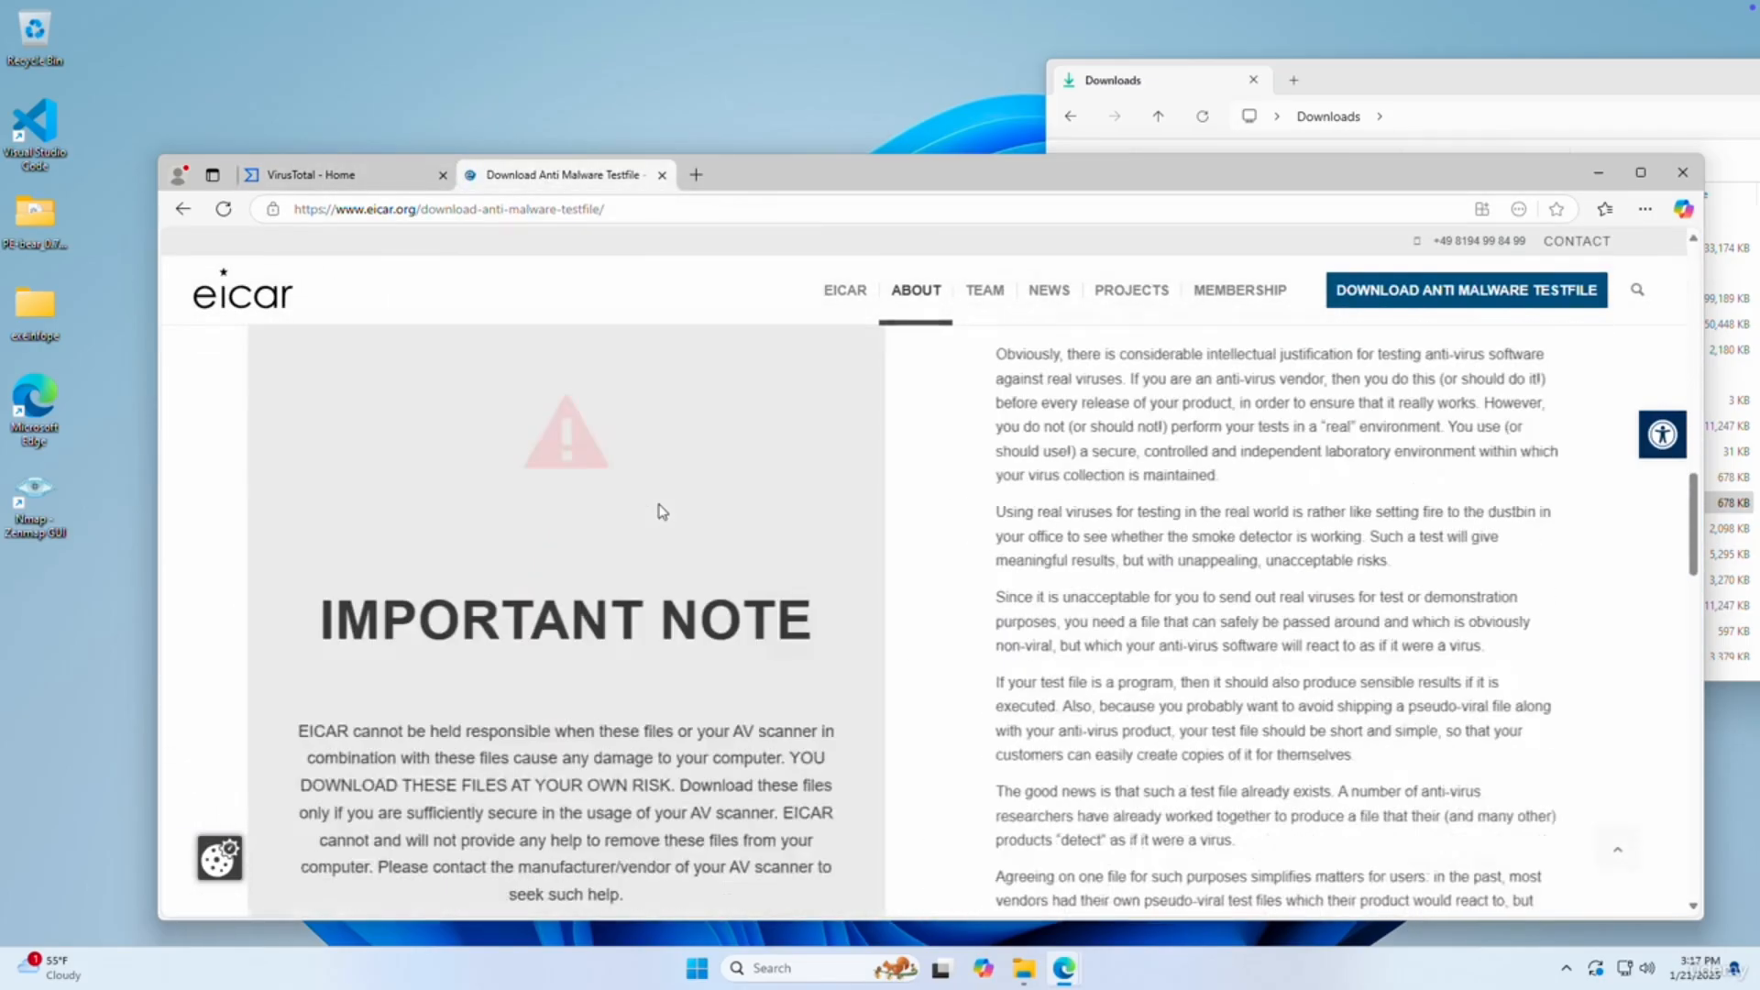
scroll(905, 590, up, 4)
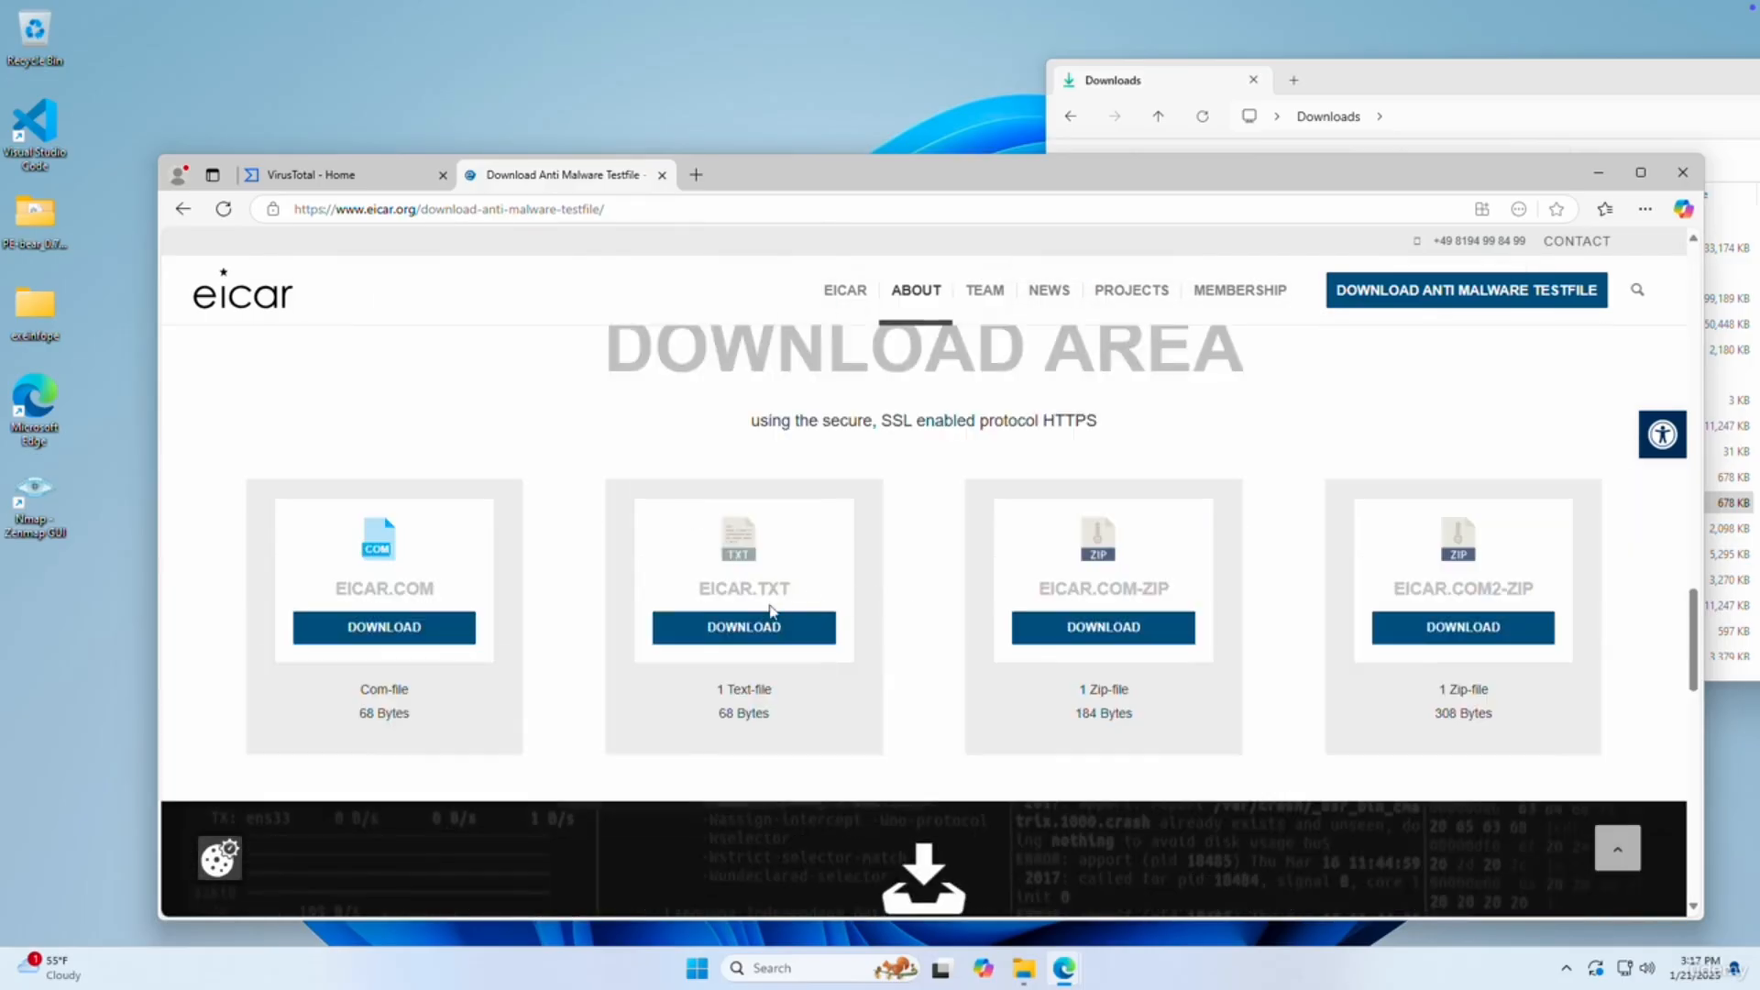
right_click(749, 624)
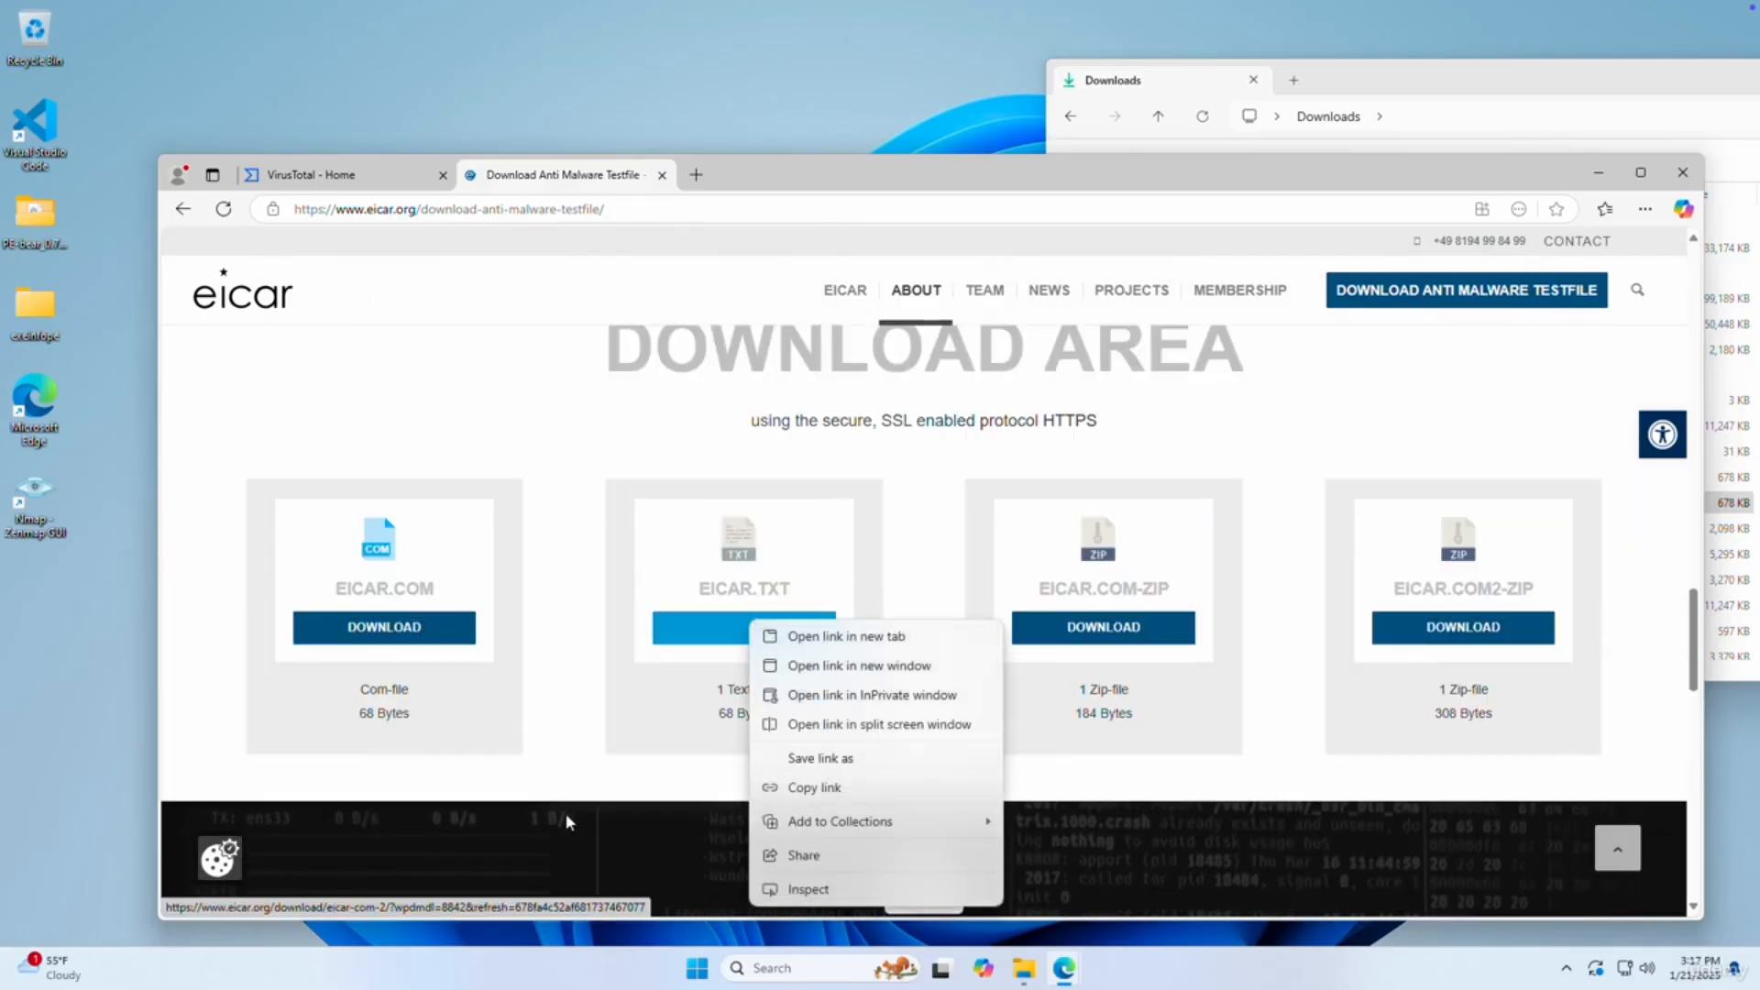
Open the virus and threat protection settings in Windows Security and turn off real-time protection, allowing the change.
click(696, 968)
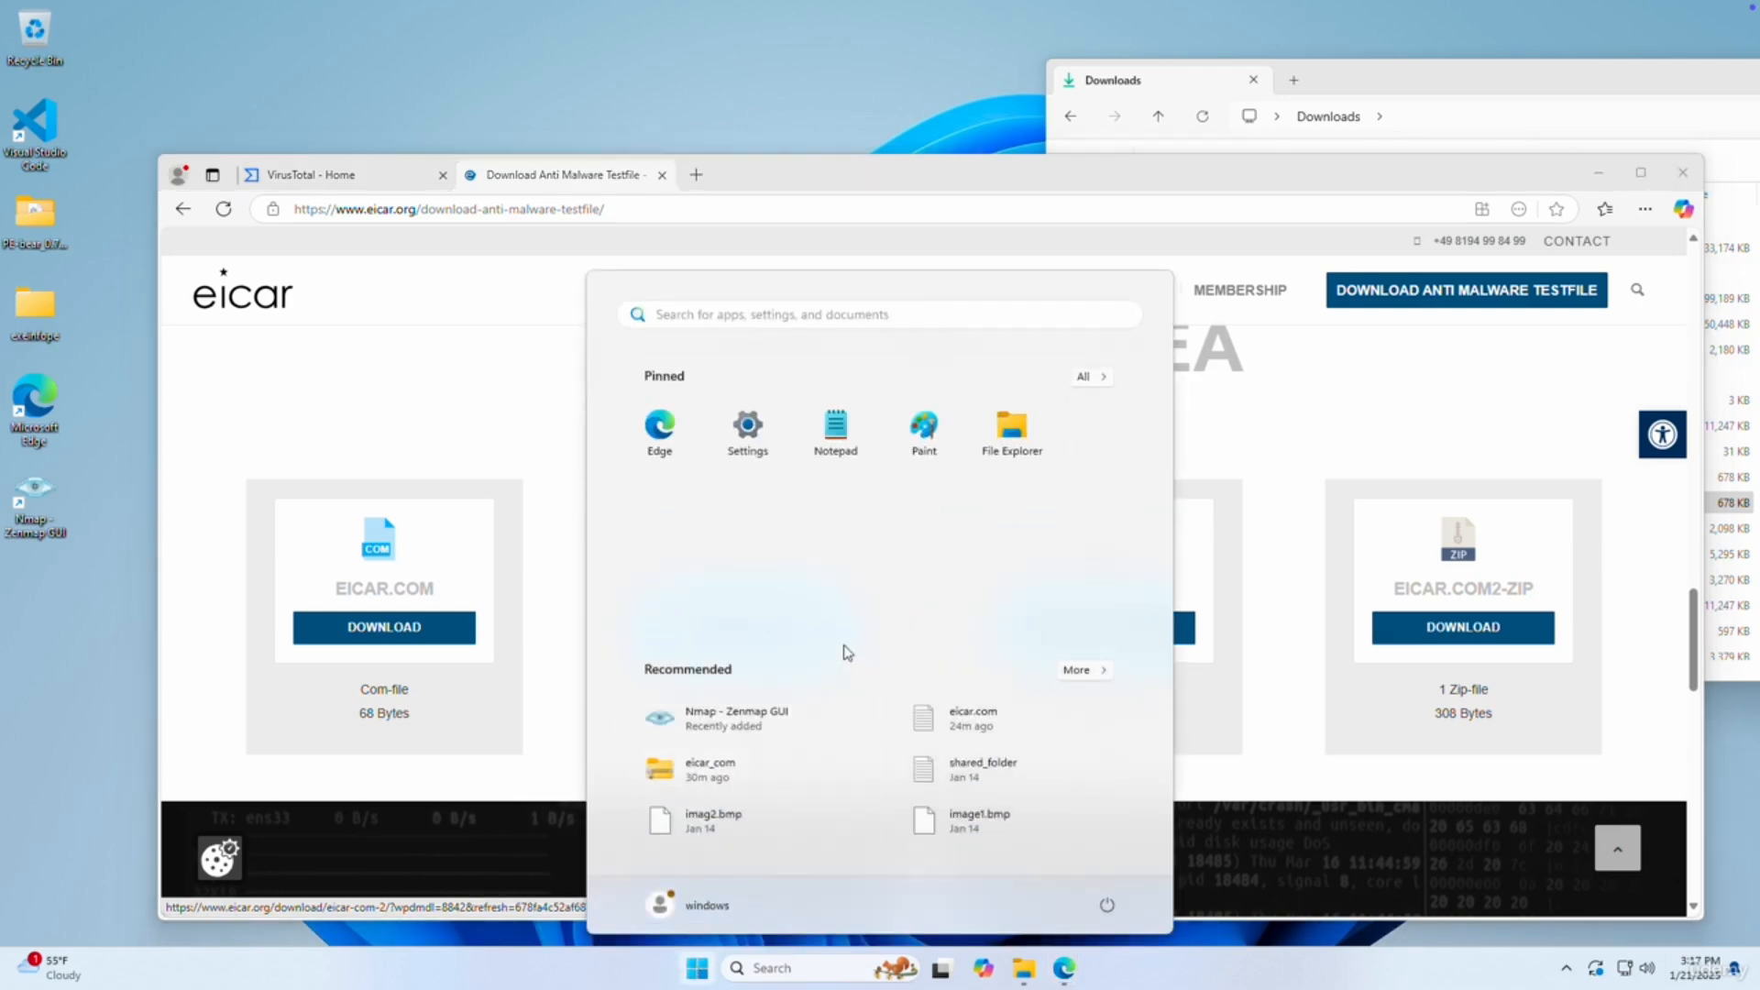
text(windows)
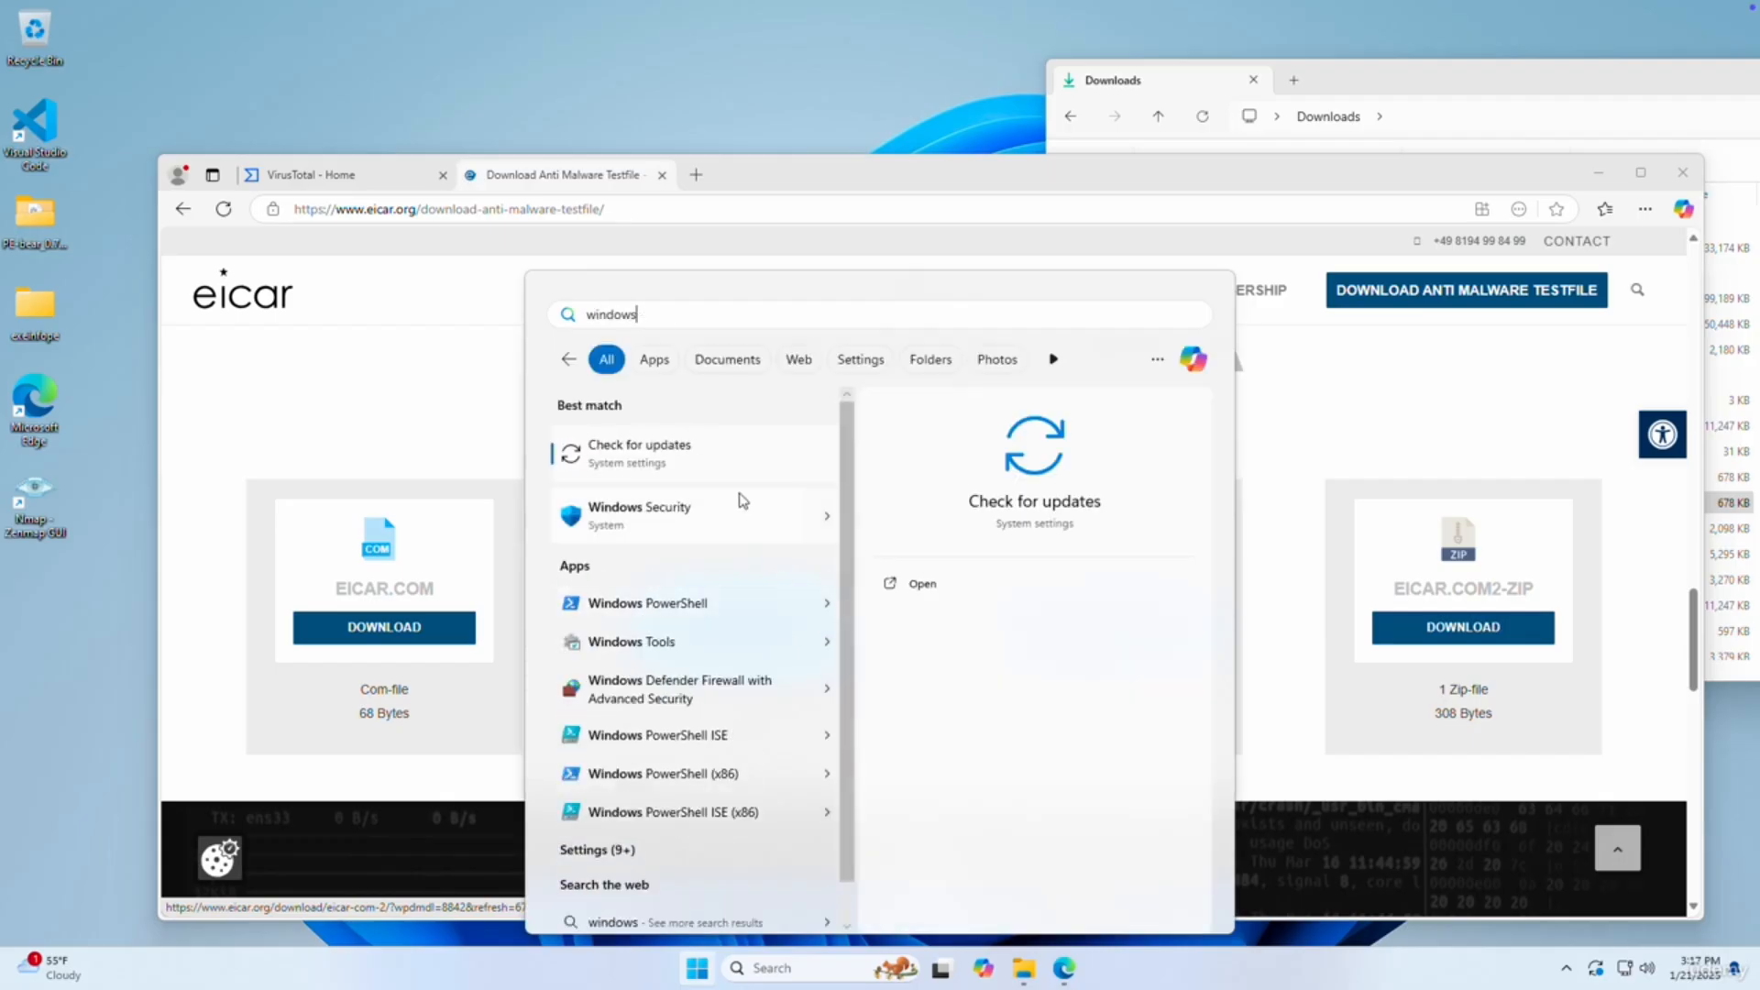
click(723, 505)
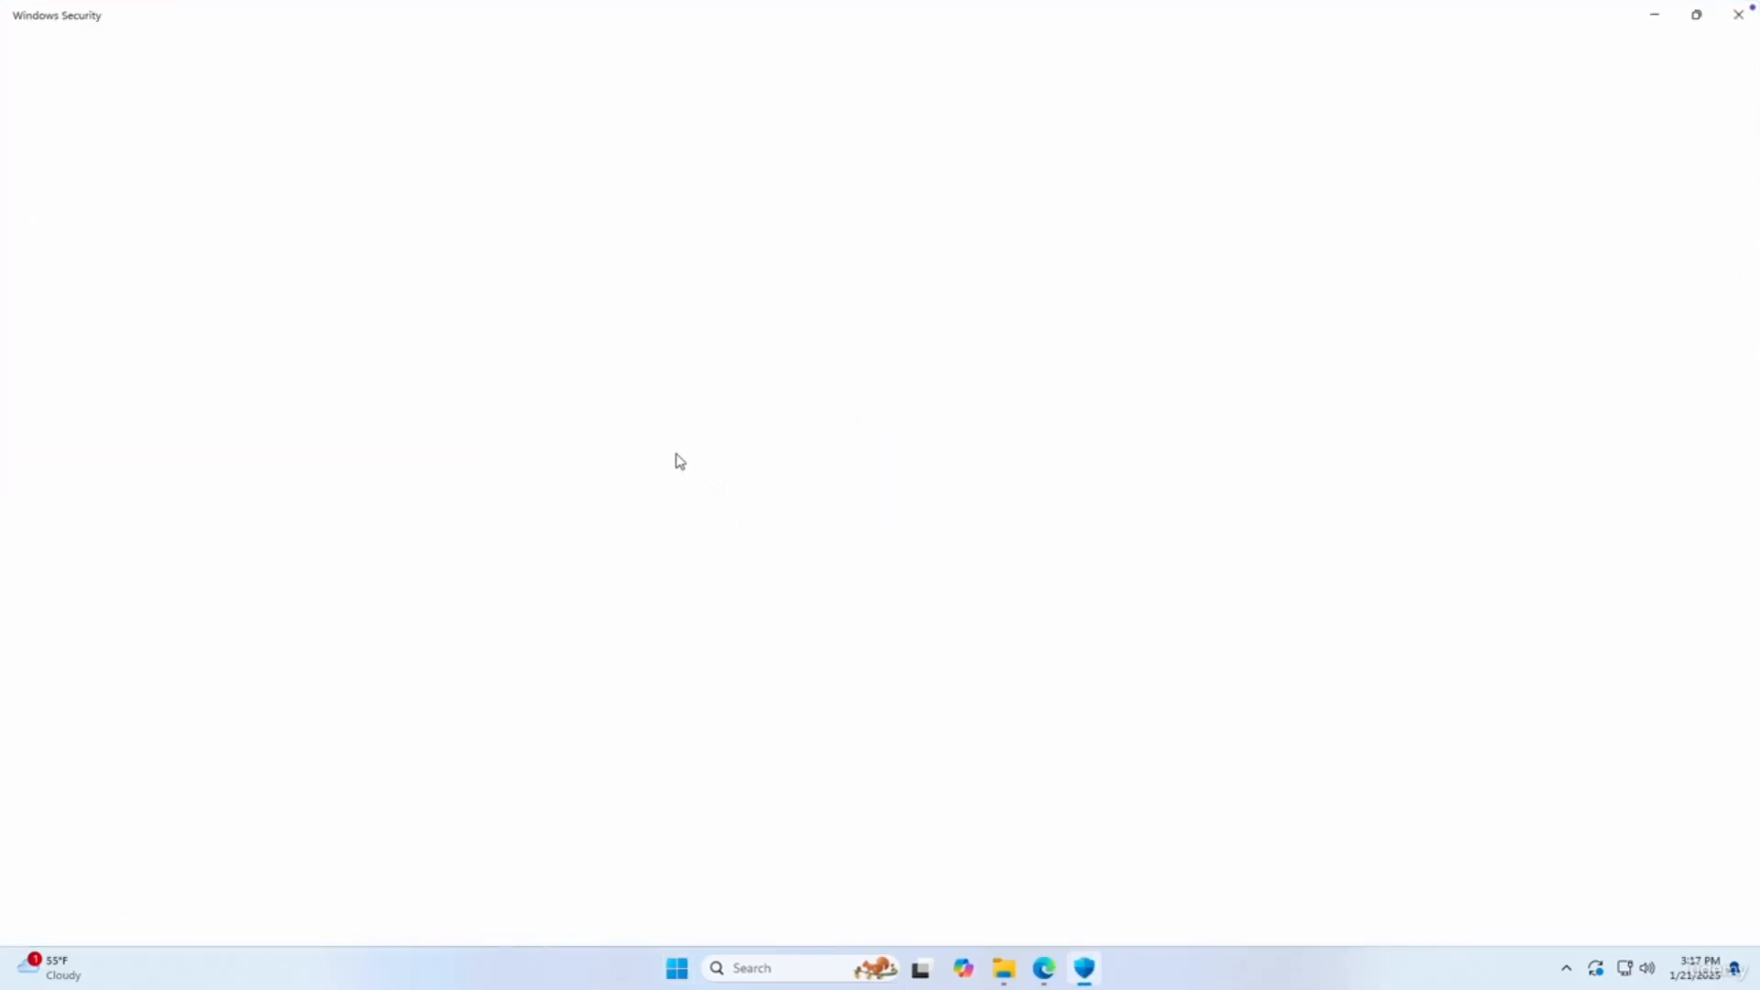
click(421, 249)
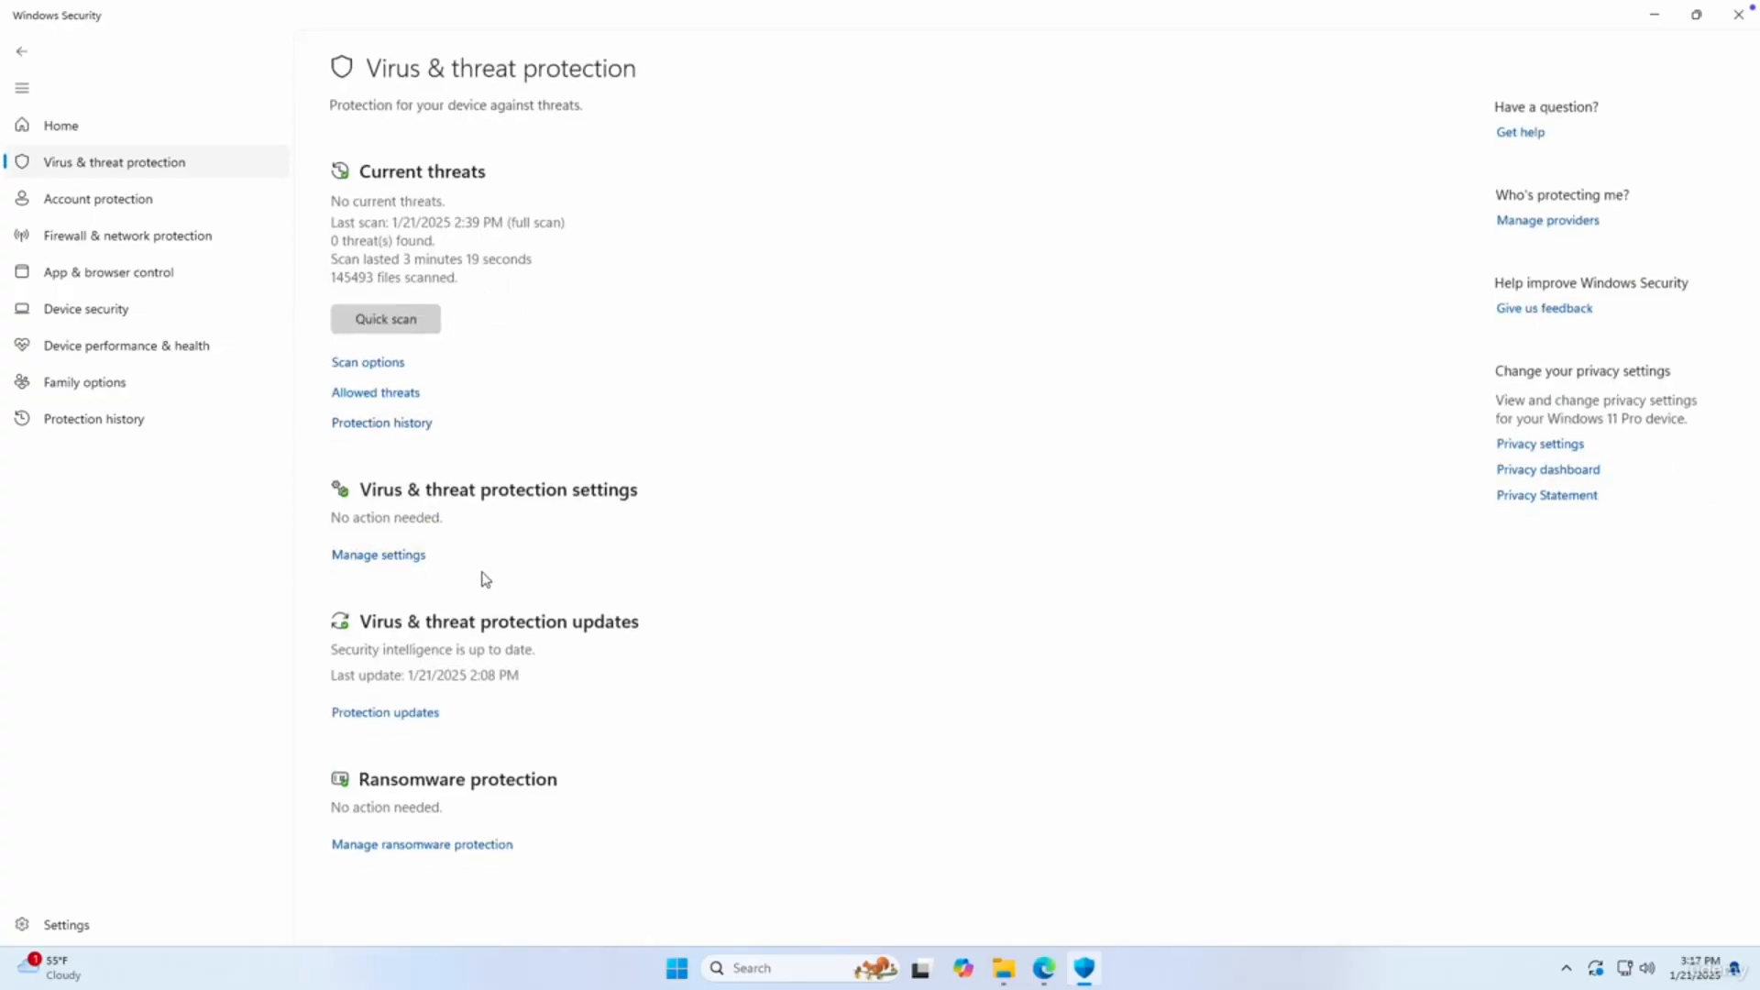
click(397, 555)
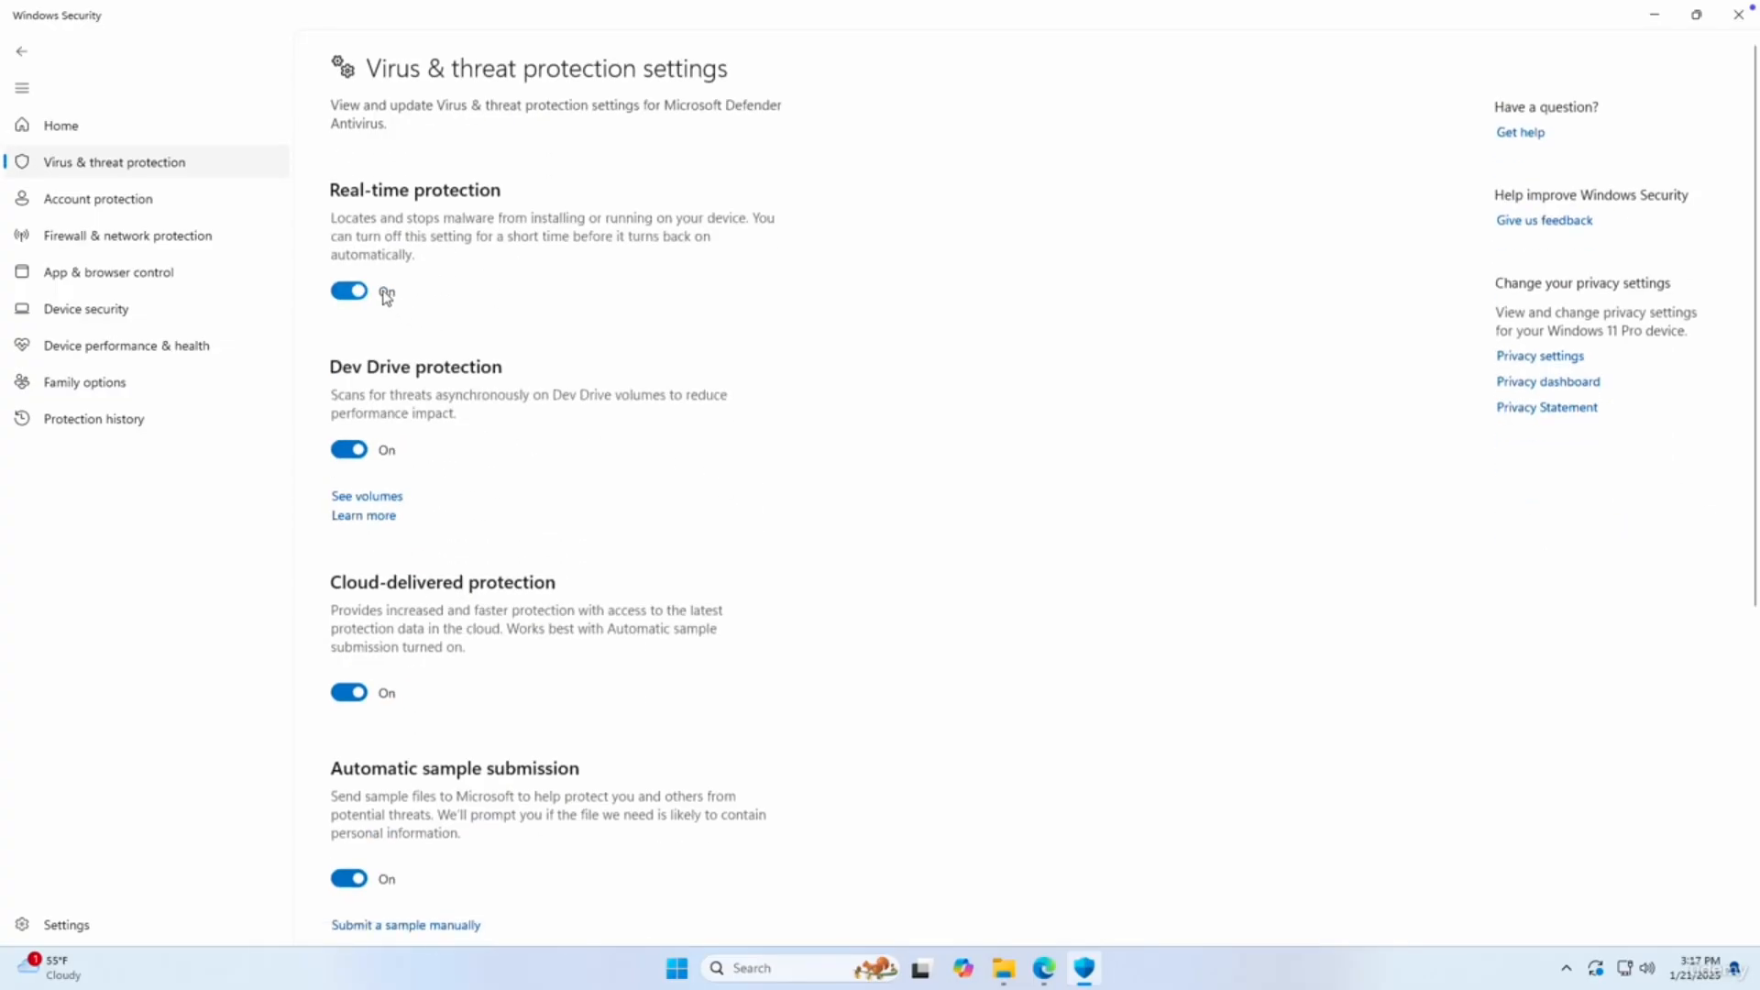
click(386, 296)
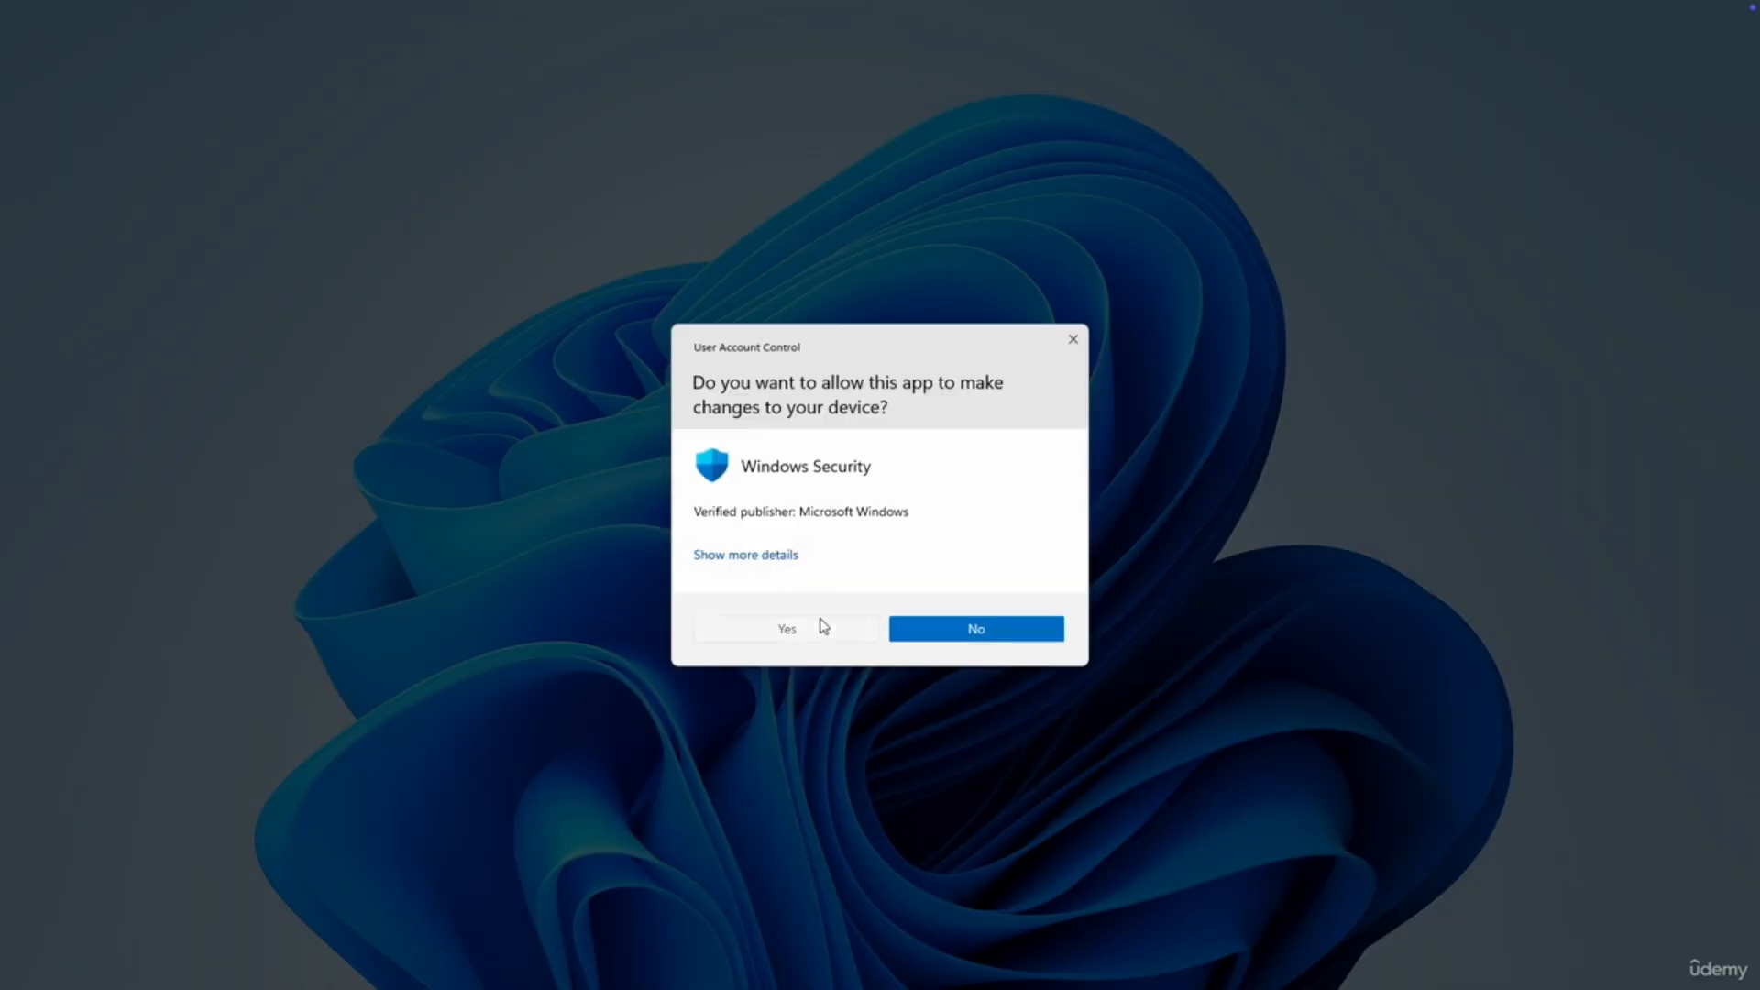
click(822, 627)
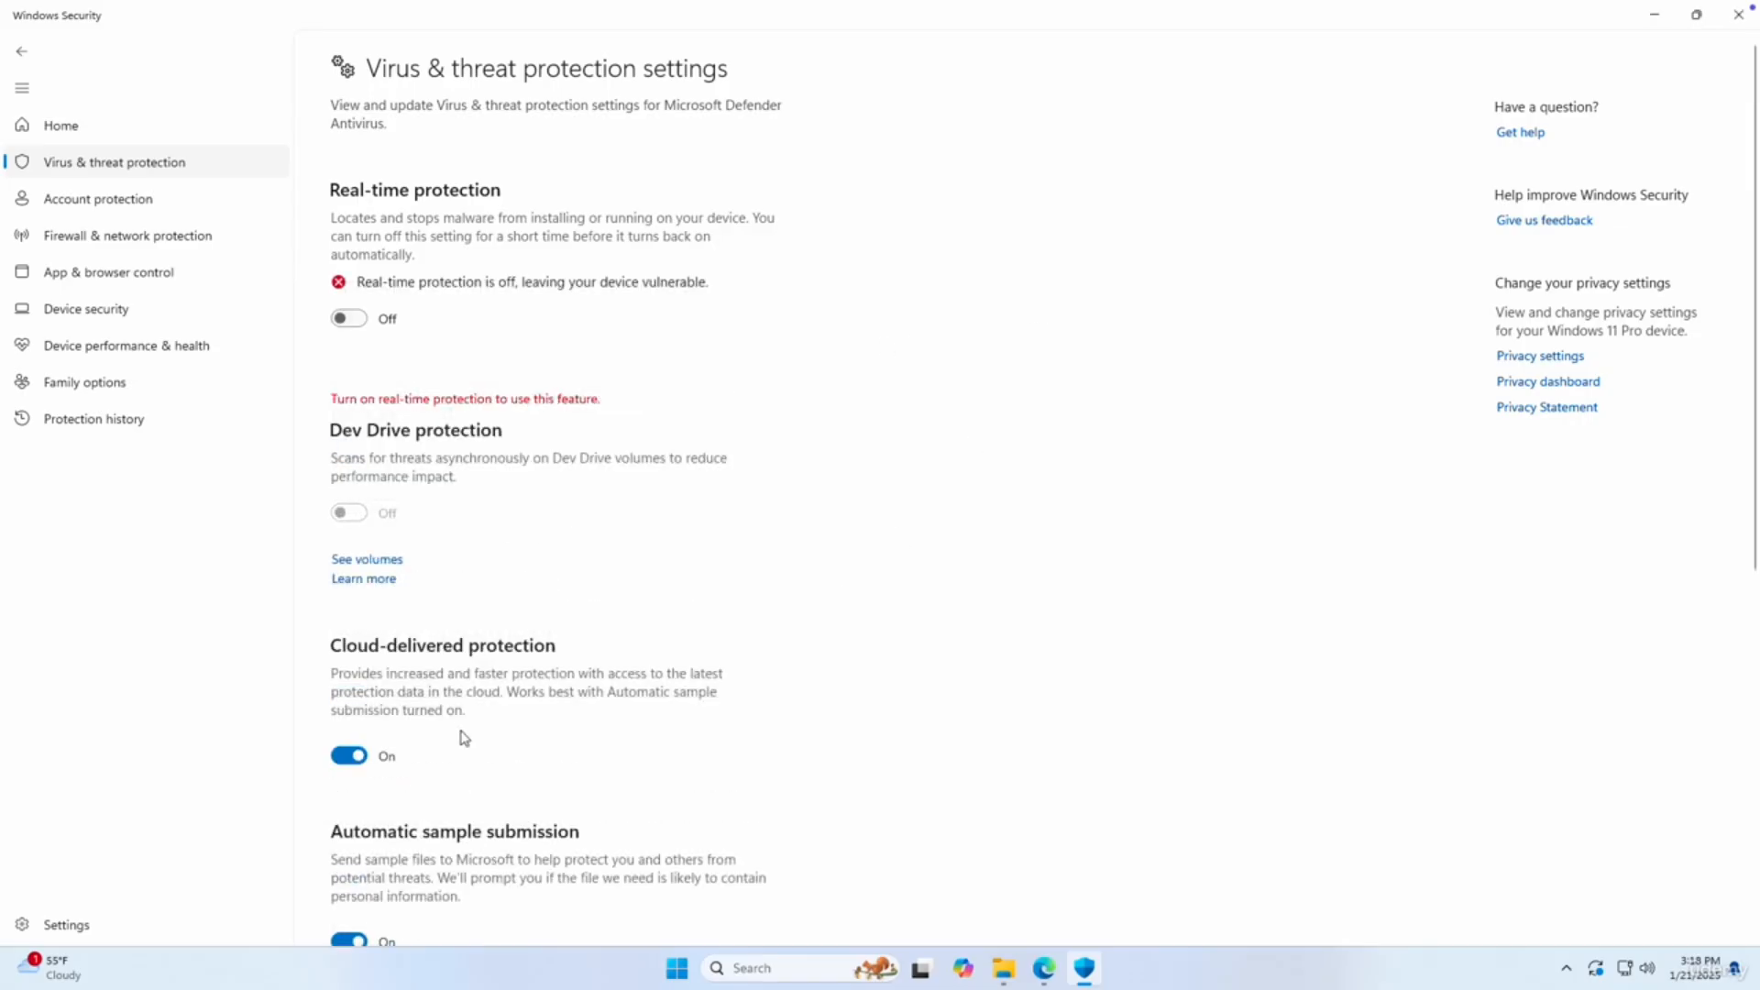
Turn off cloud-delivered protection, automatic sample submission and Tamper Protection.
click(350, 756)
scroll(365, 811, down, 2)
scroll(366, 770, down, 4)
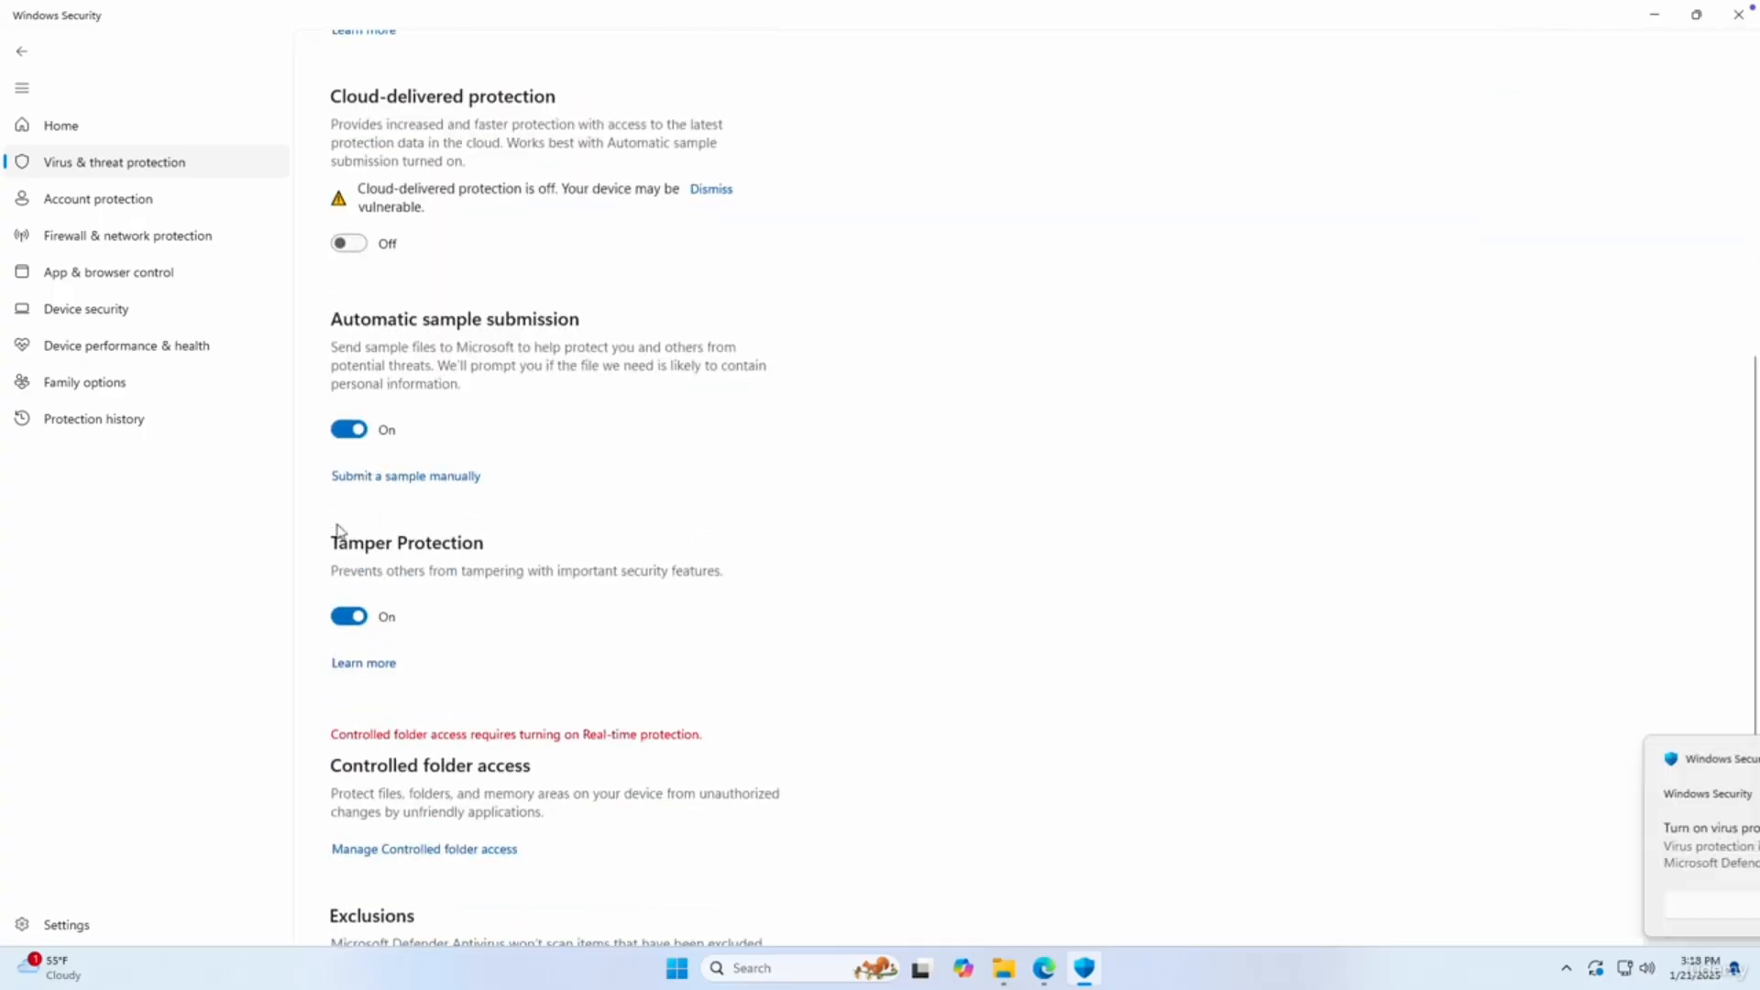
click(348, 428)
click(347, 653)
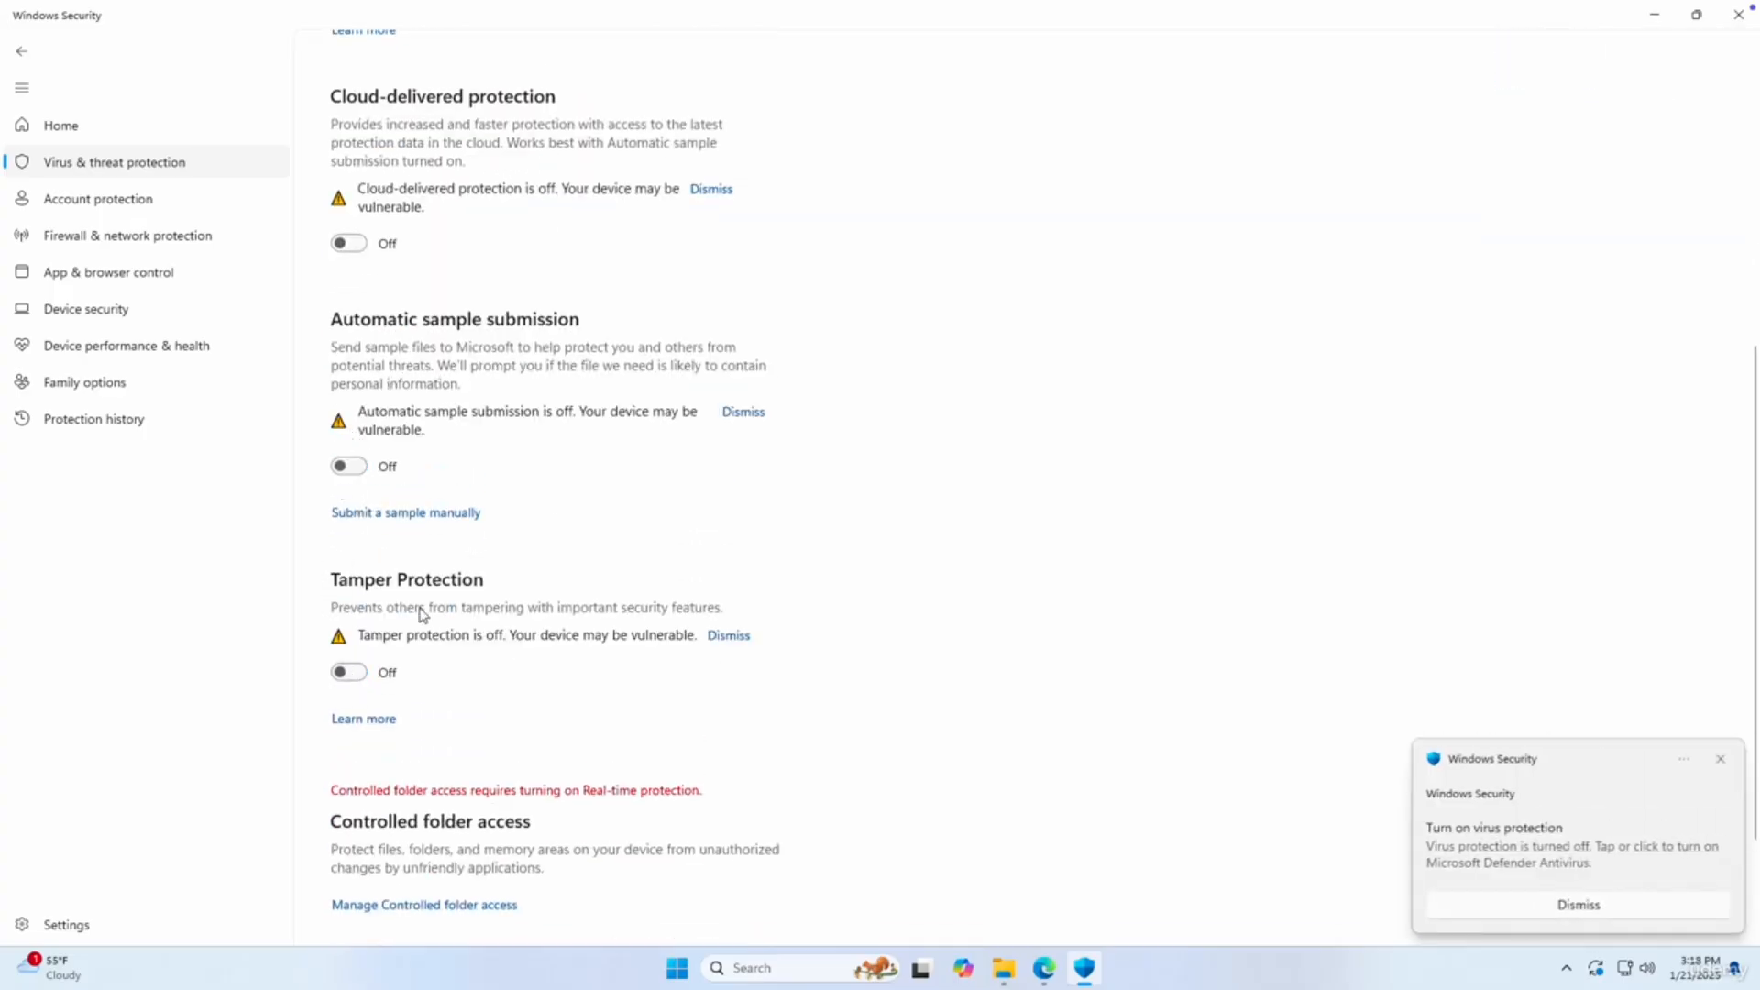
scroll(428, 591, up, 6)
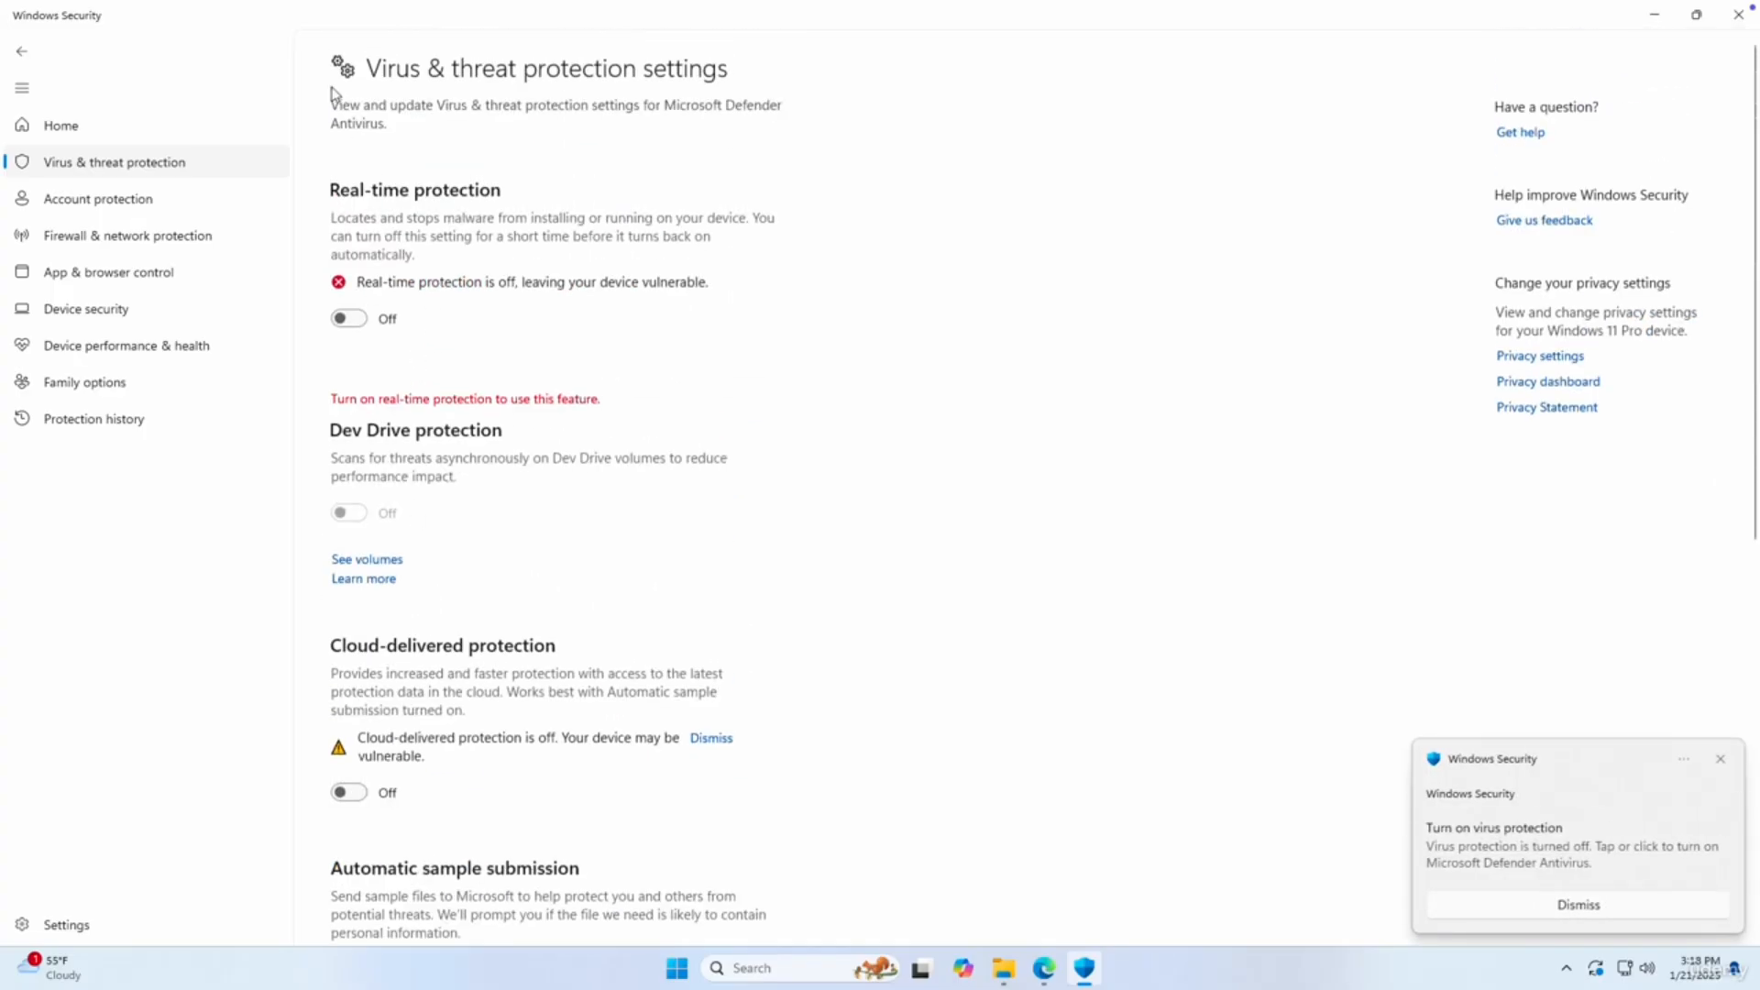
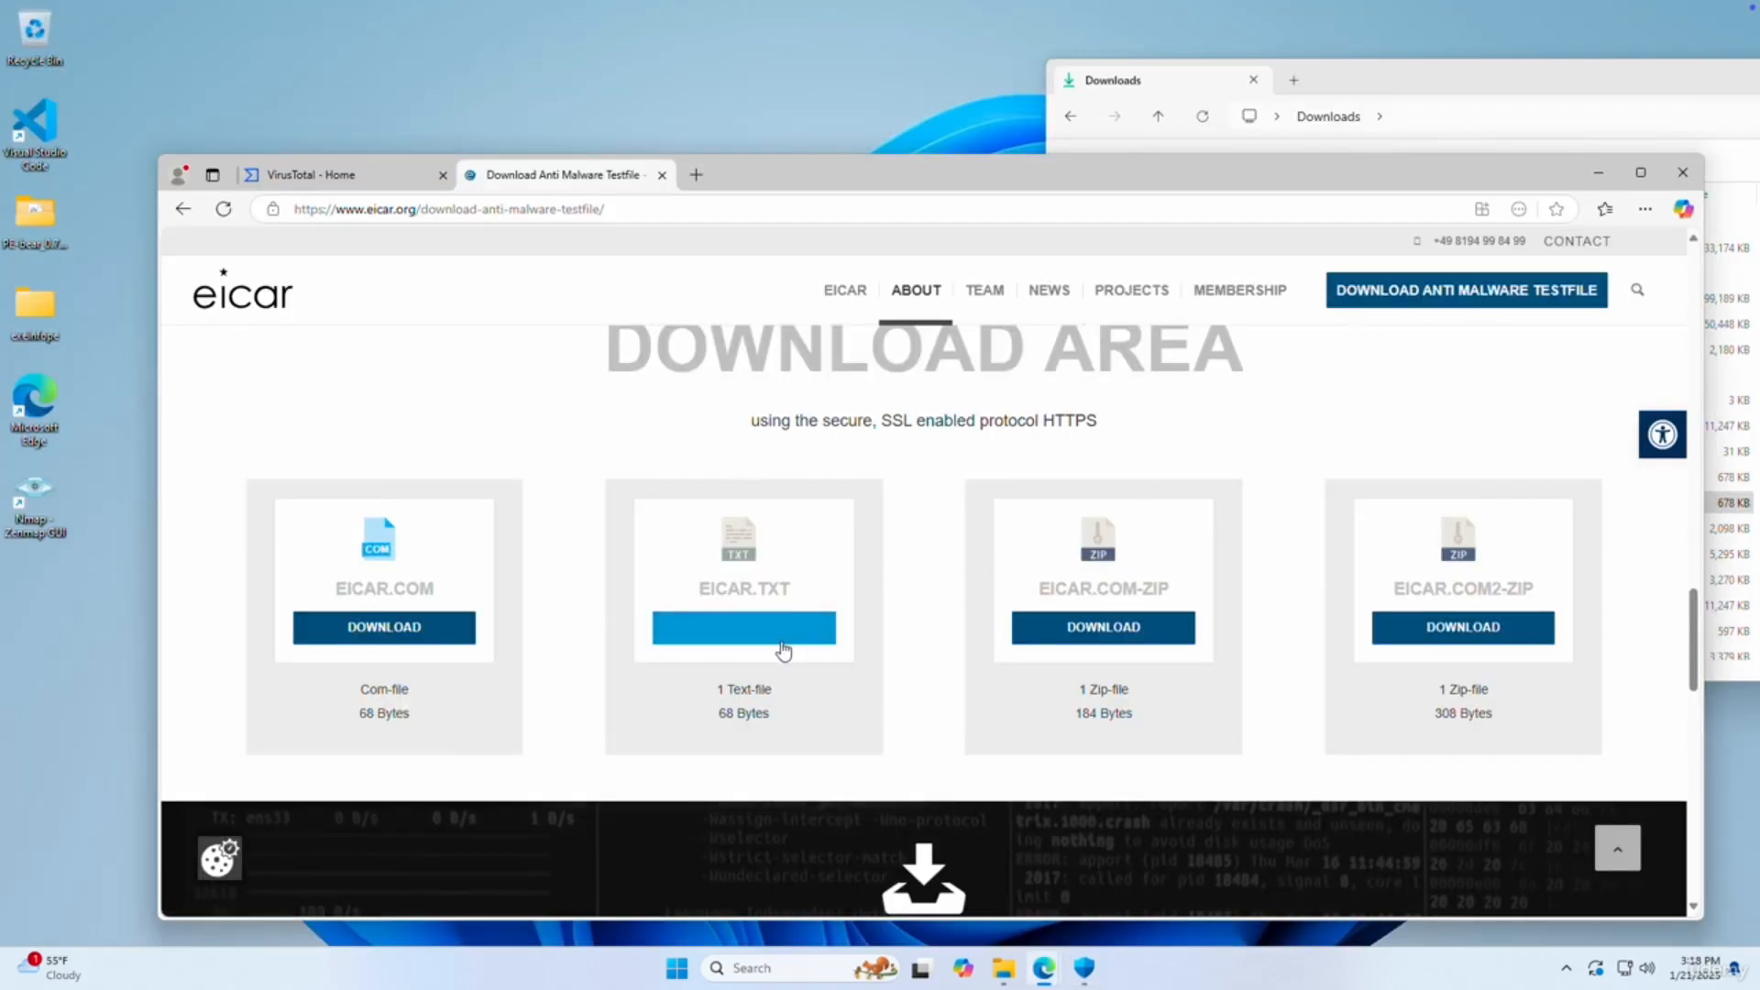
Return to the EICAR page in the browser and save the linked EICAR.TXT file to Downloads as eicar.com, type TXT File.
right_click(782, 649)
click(861, 778)
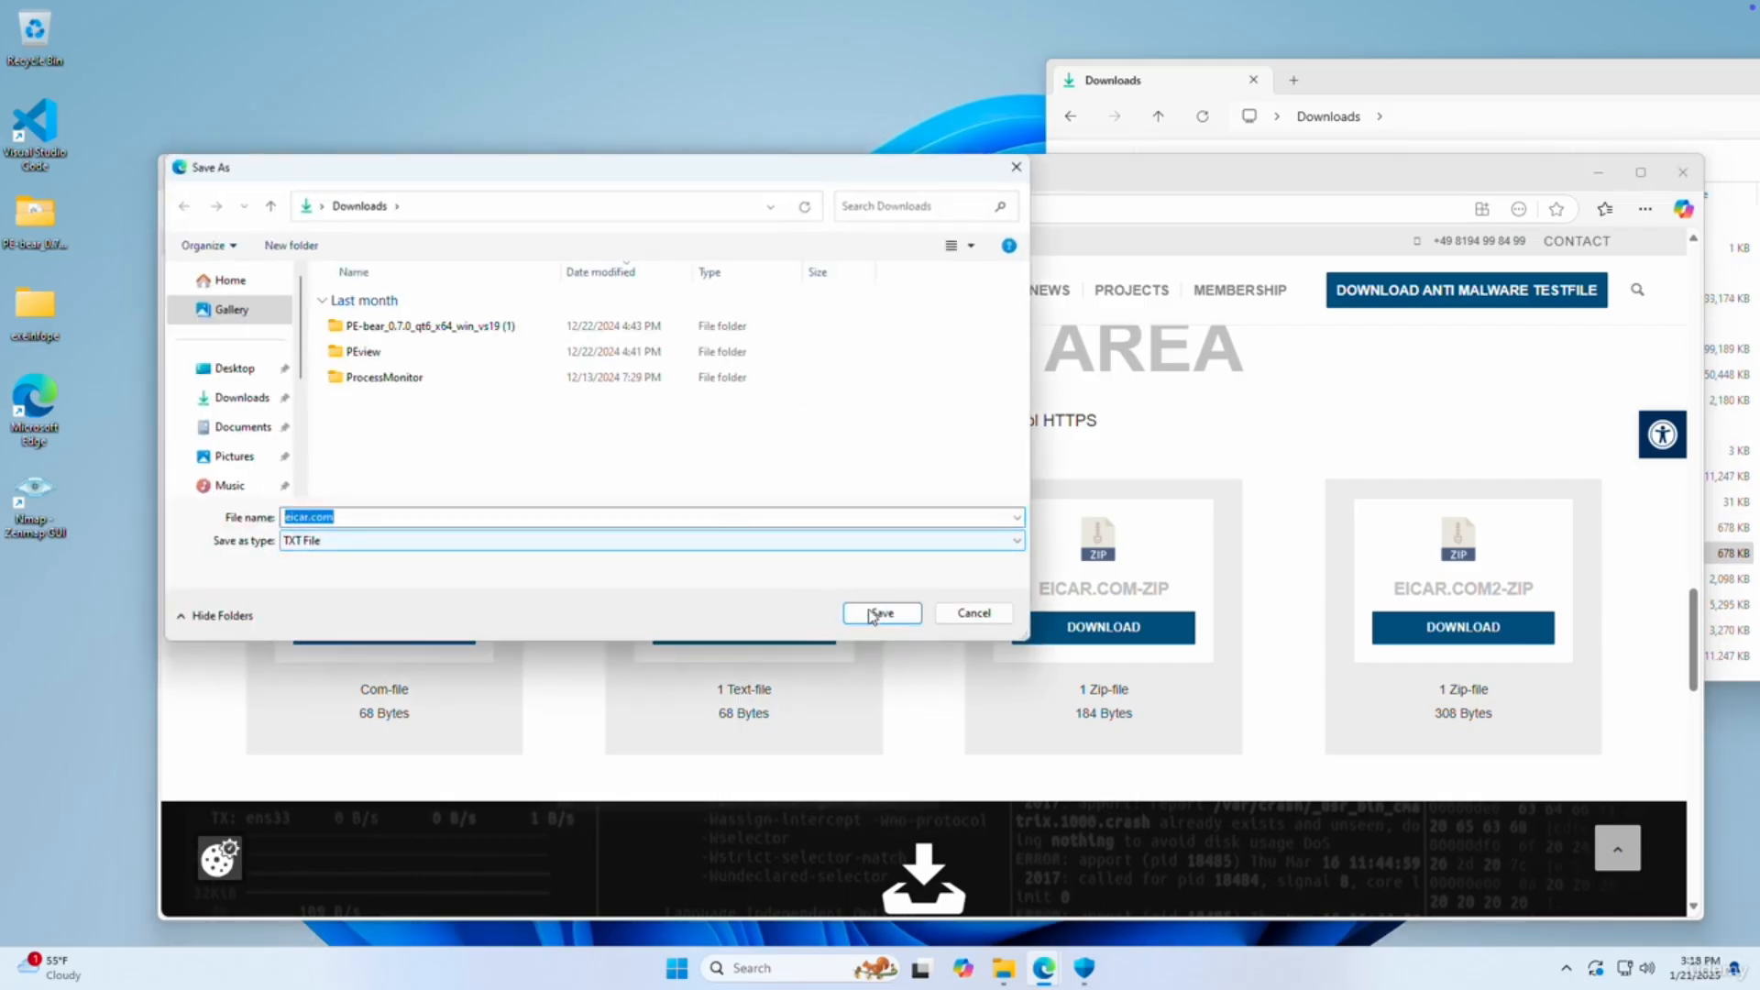
click(878, 612)
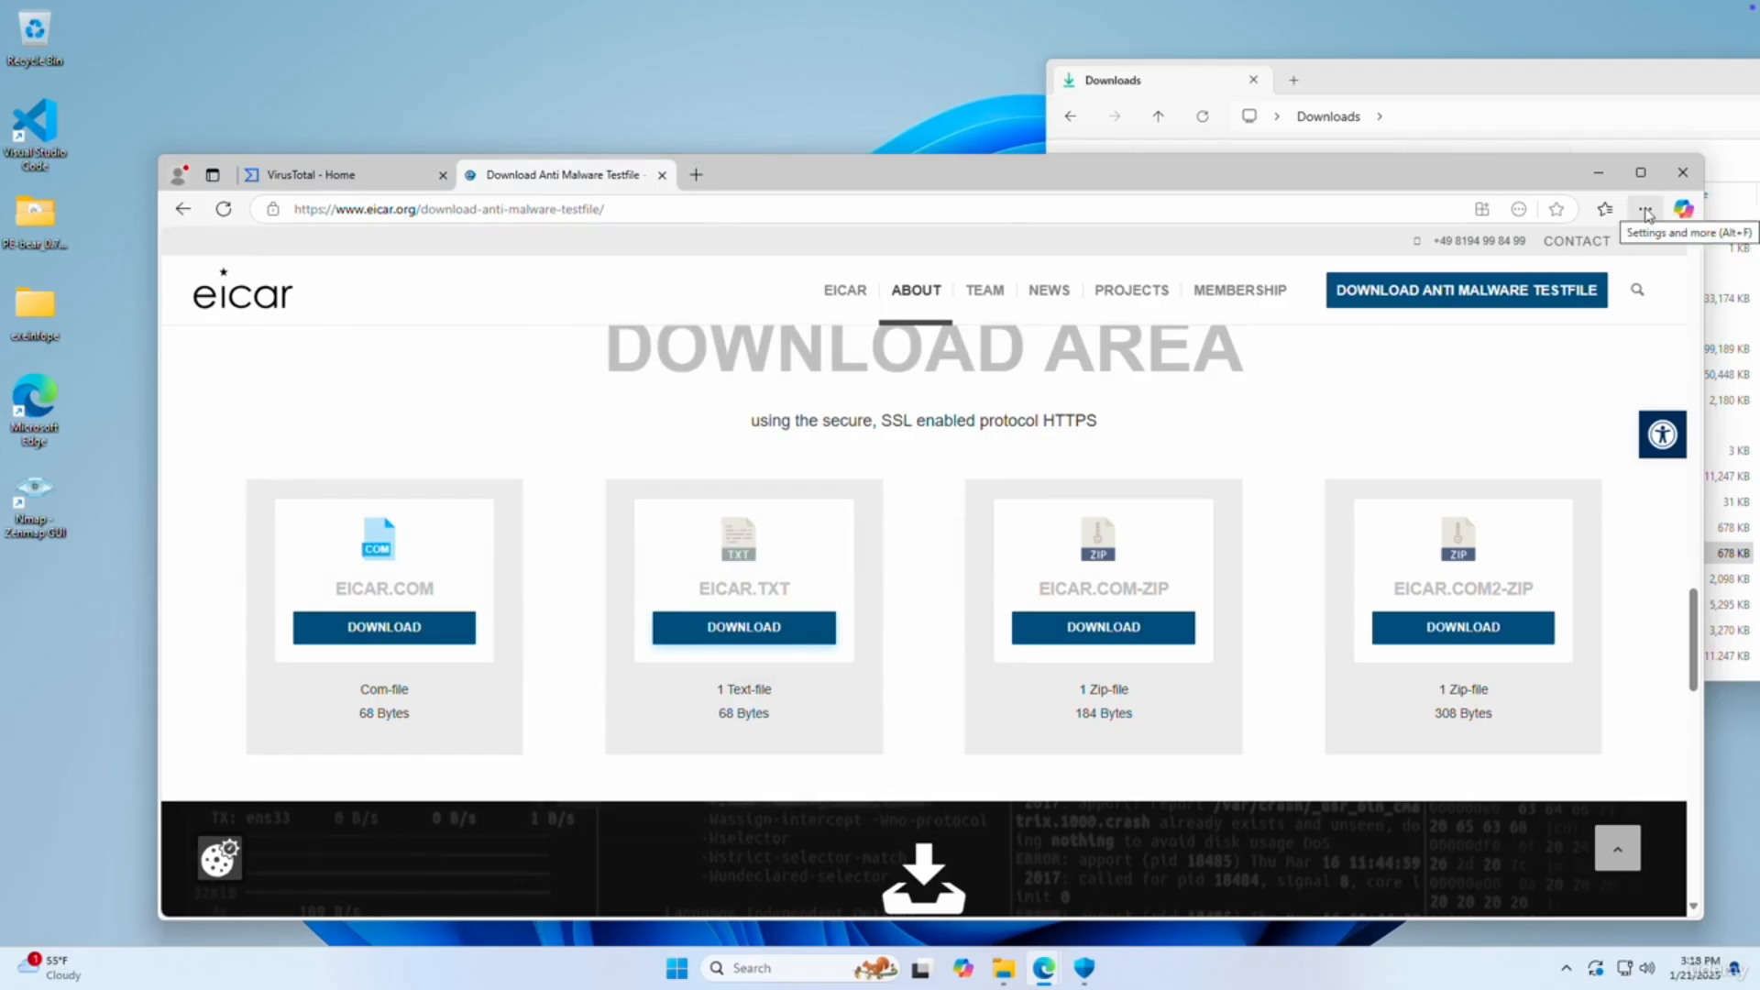
click(1646, 215)
click(1206, 409)
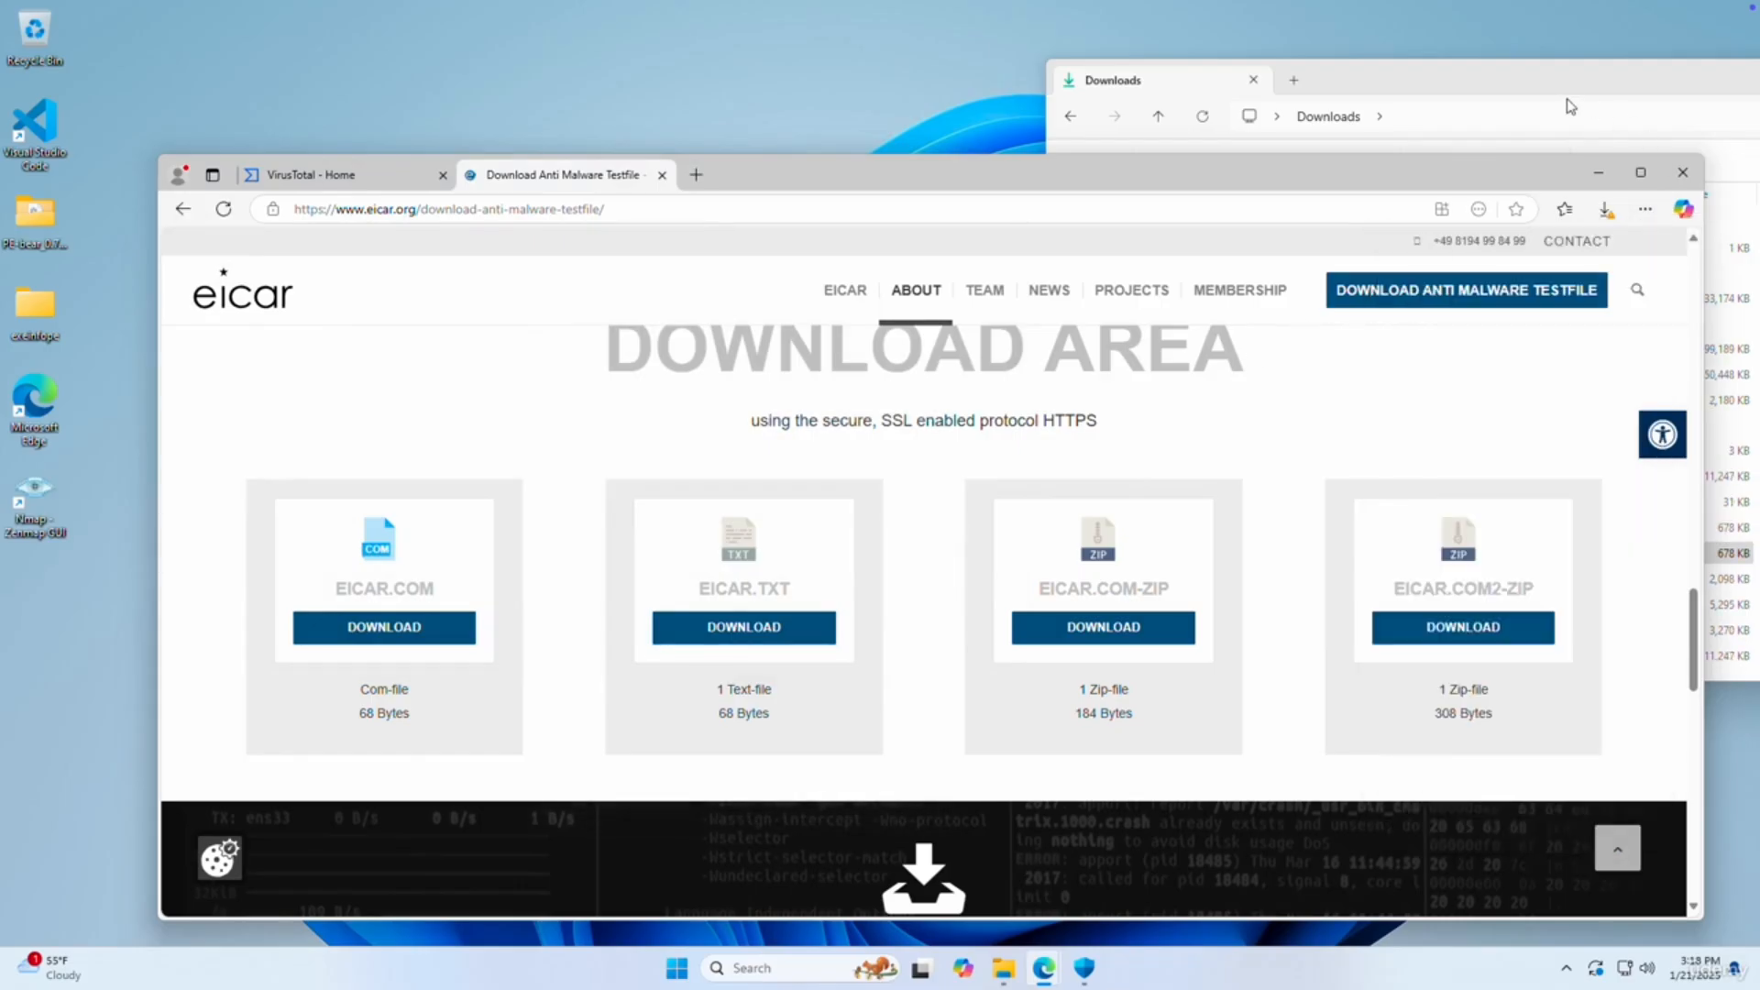
Check the new download in the Downloads folder and bring the VirusTotal upload page back up.
click(1551, 78)
click(1293, 249)
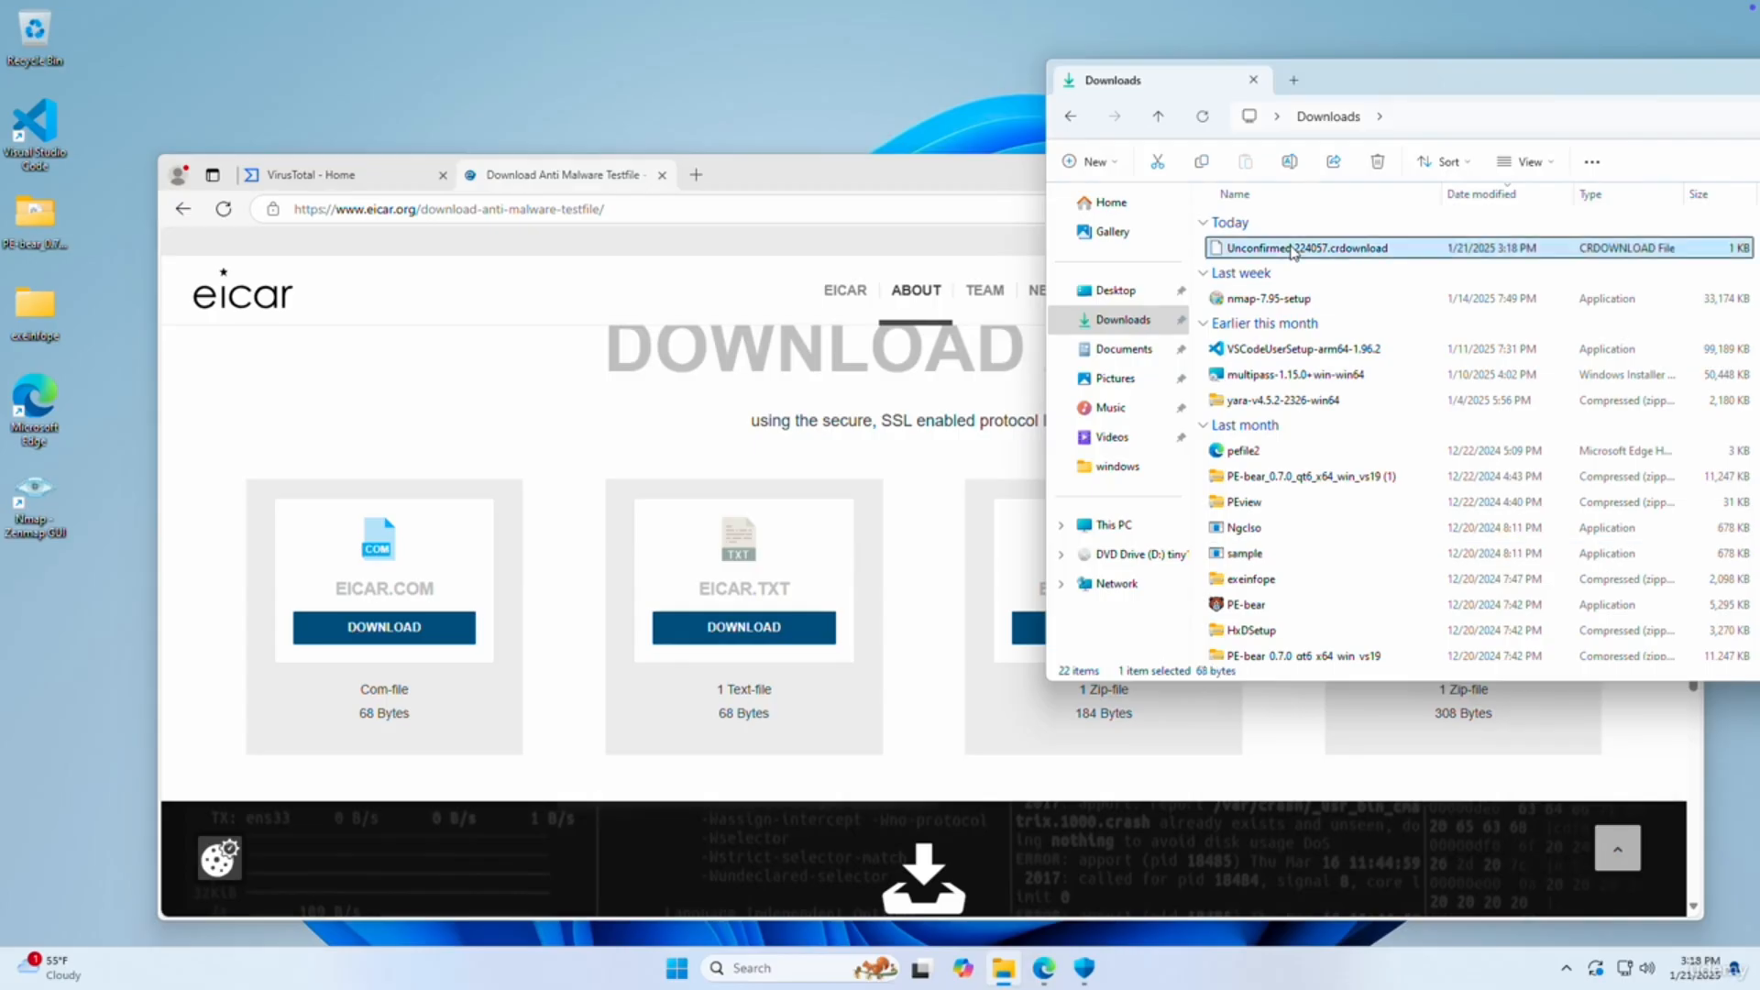
click(342, 175)
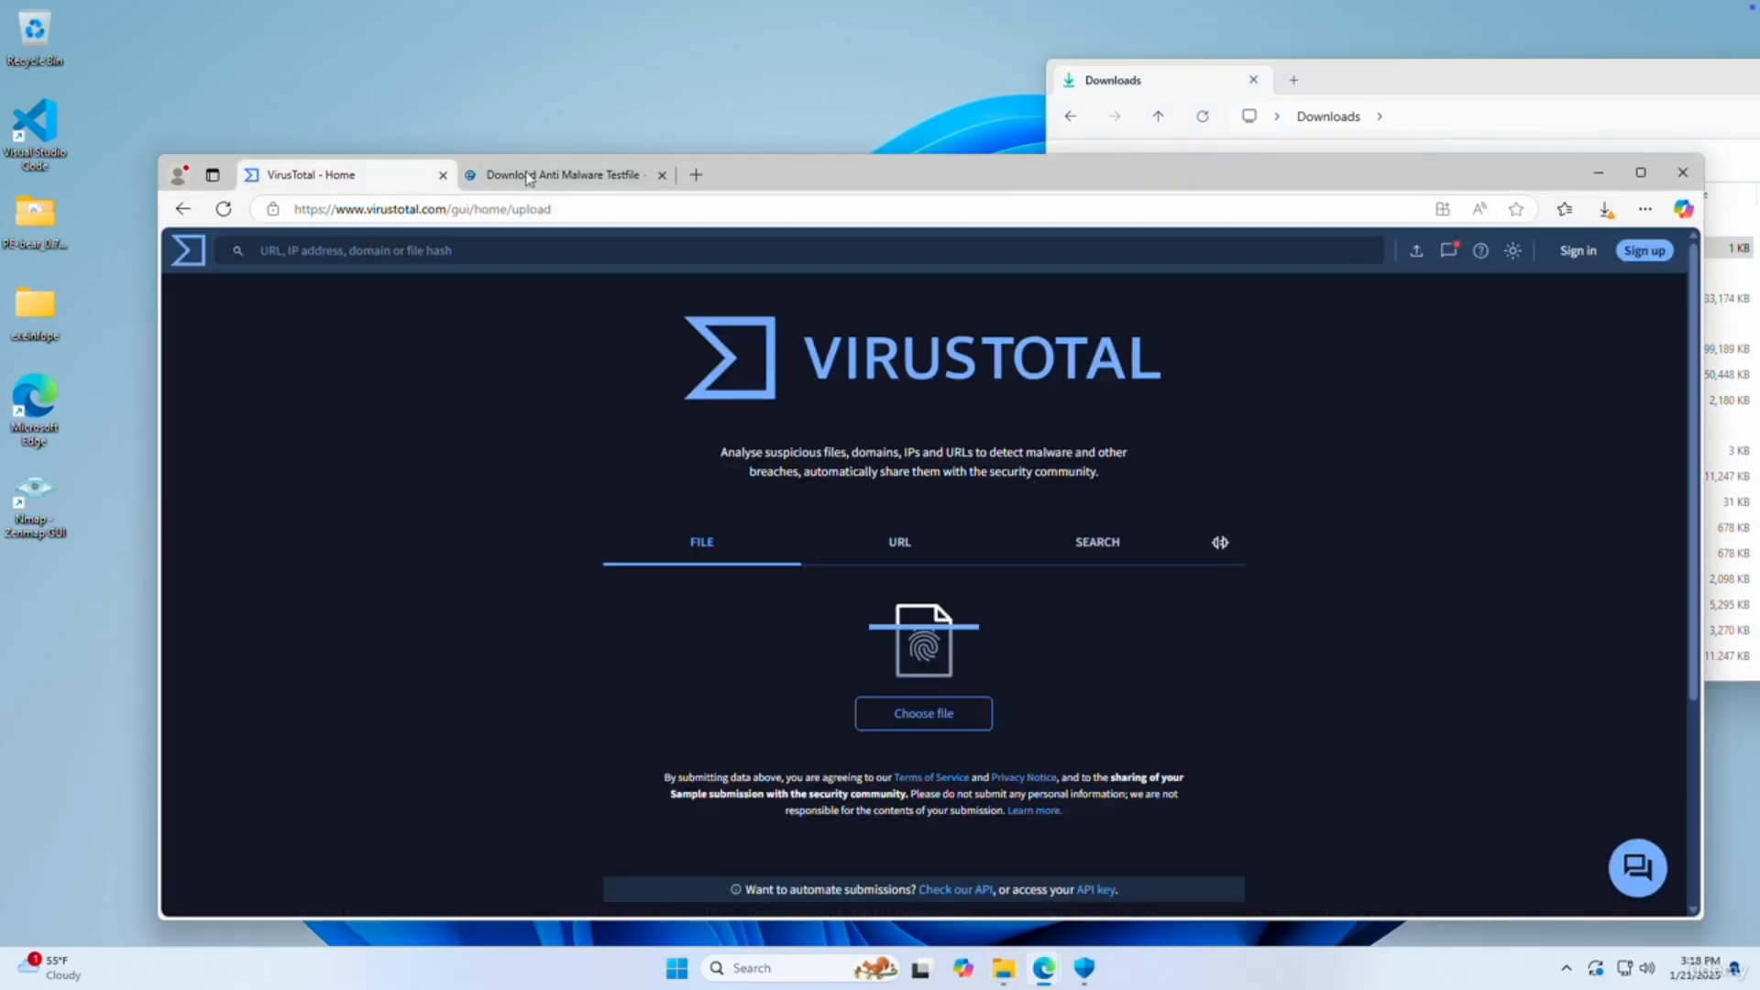
click(1442, 86)
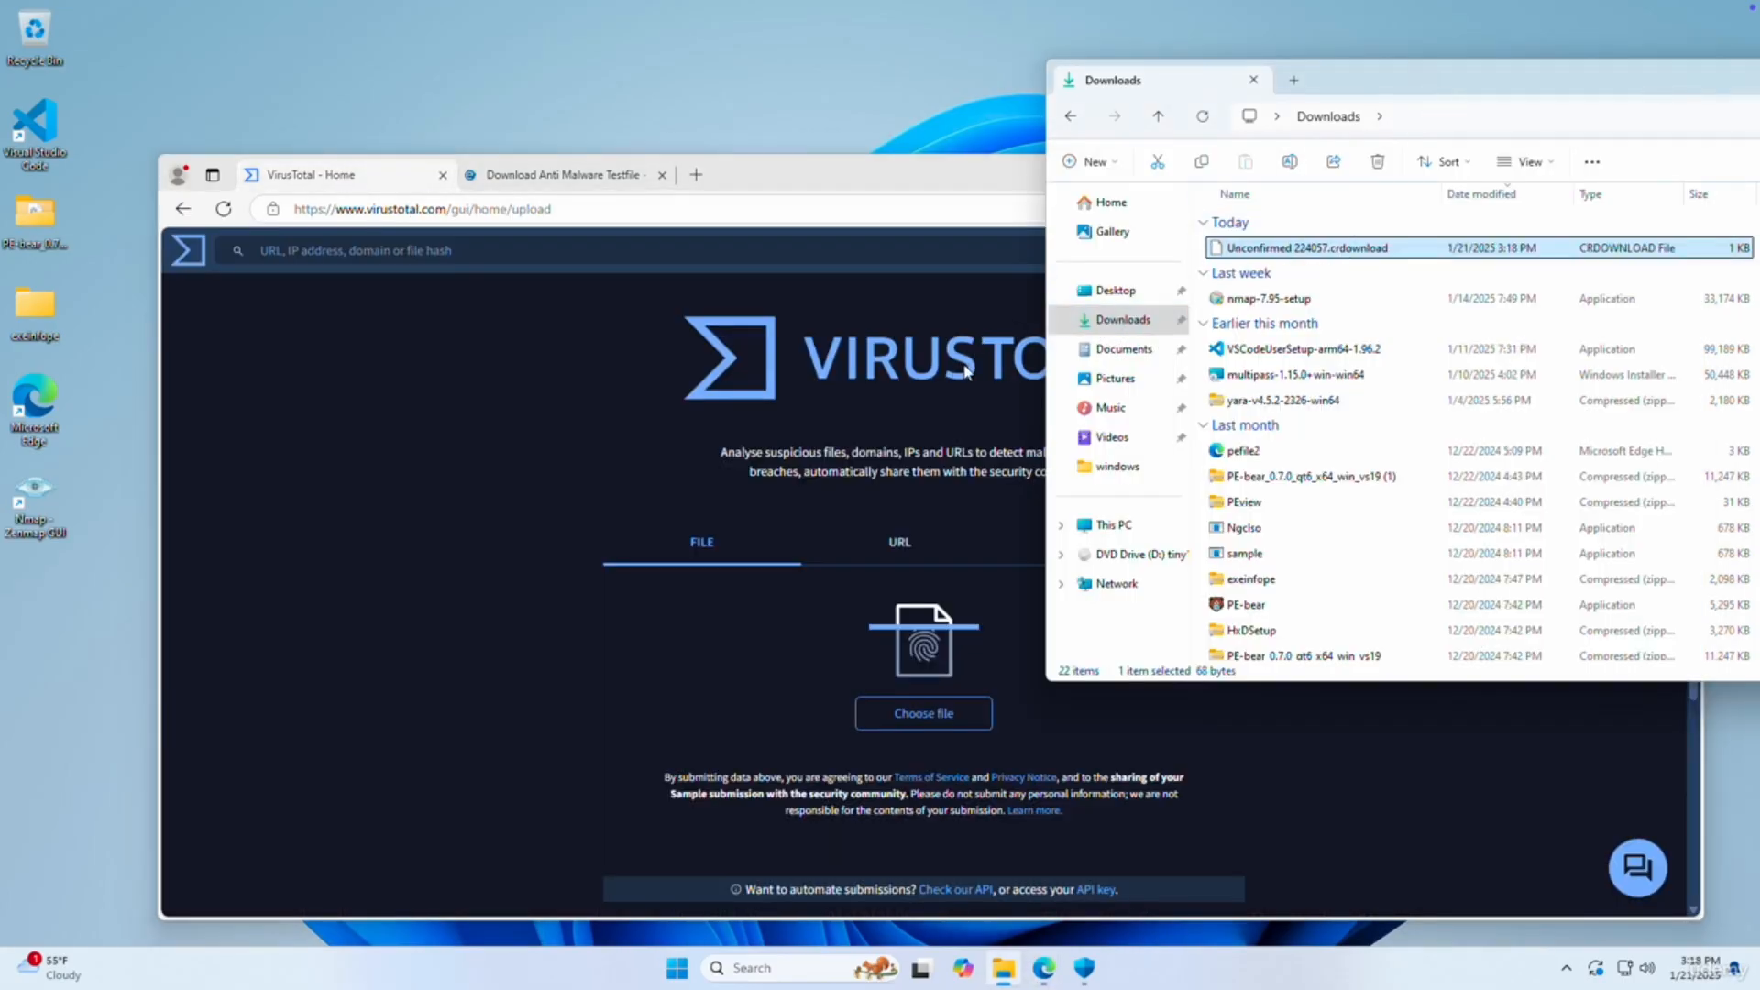
click(965, 371)
Keep the blocked eicar.com.txt download in the browser despite the safety warning.
click(1605, 209)
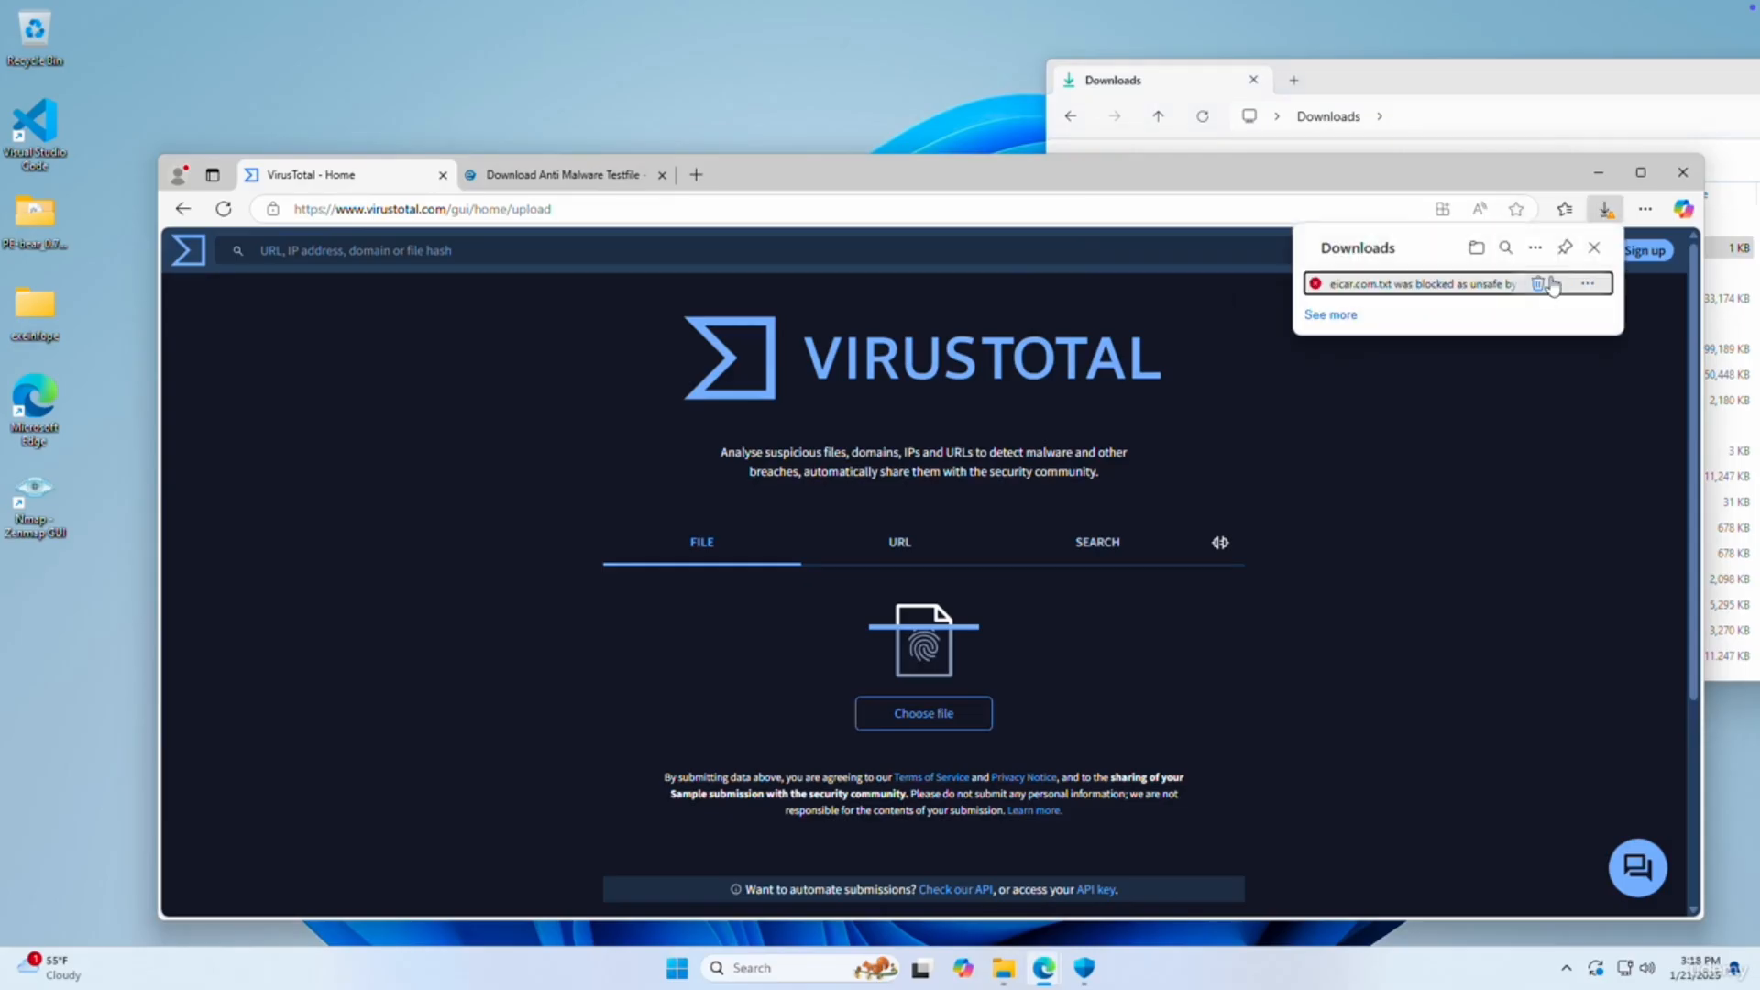
click(1586, 284)
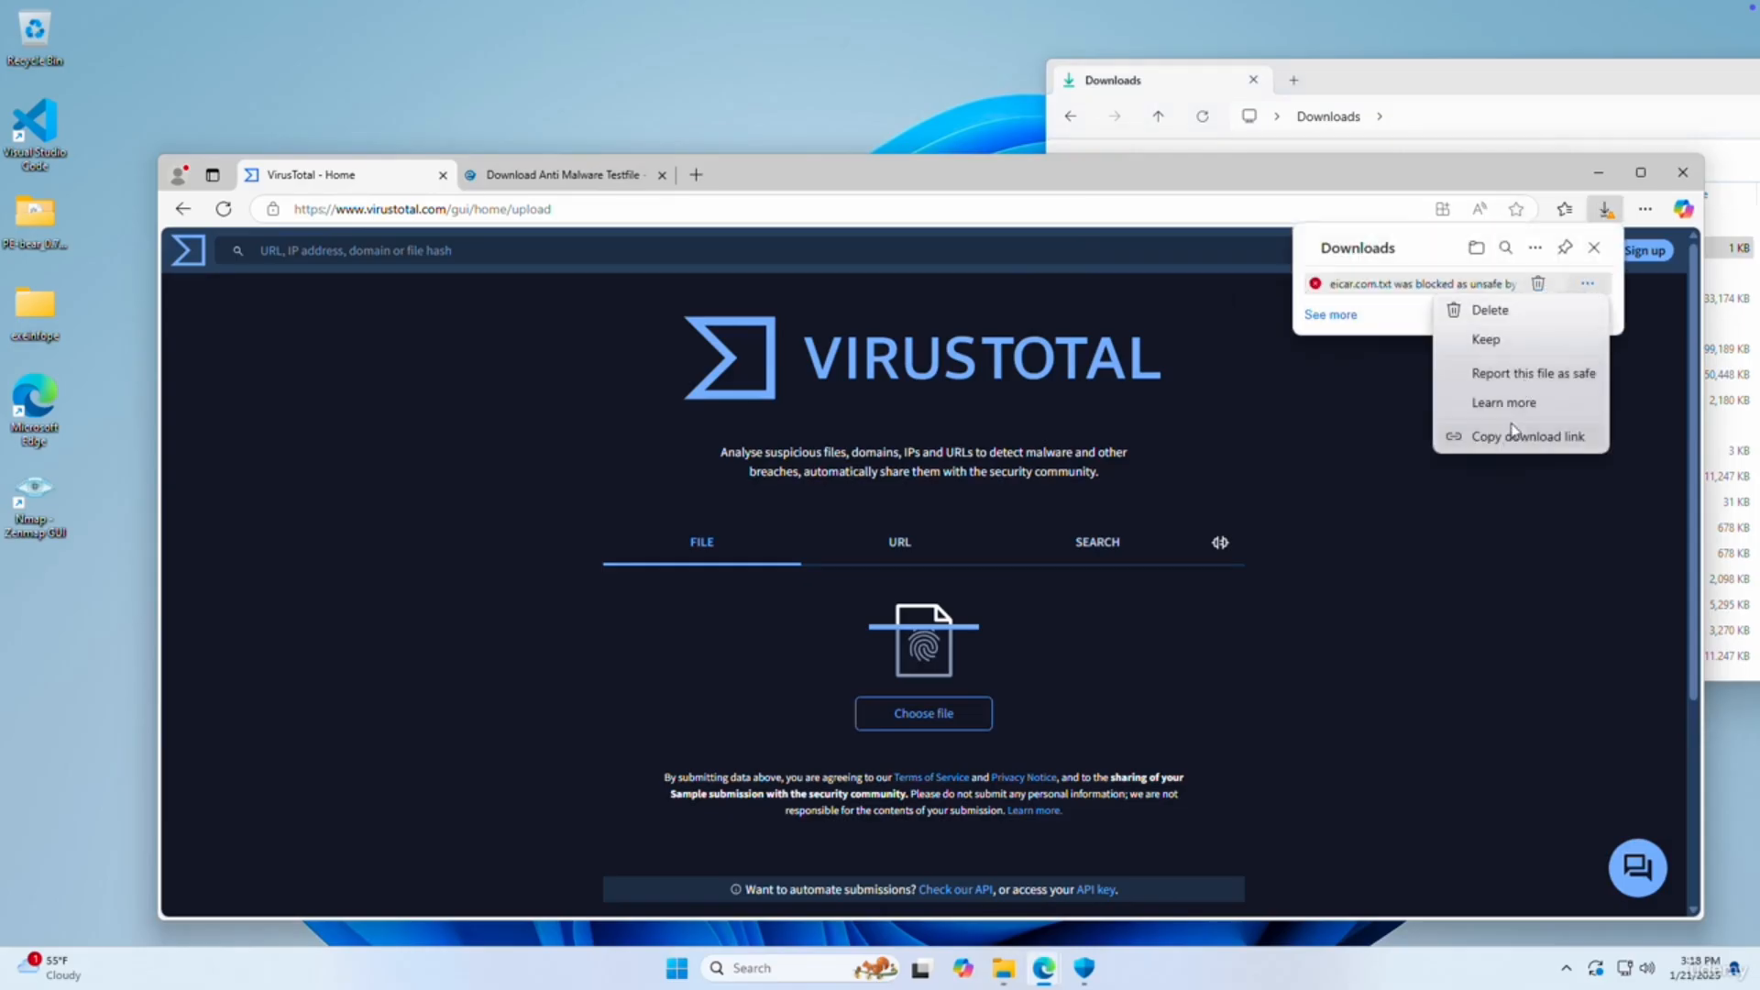
click(1486, 340)
click(1554, 392)
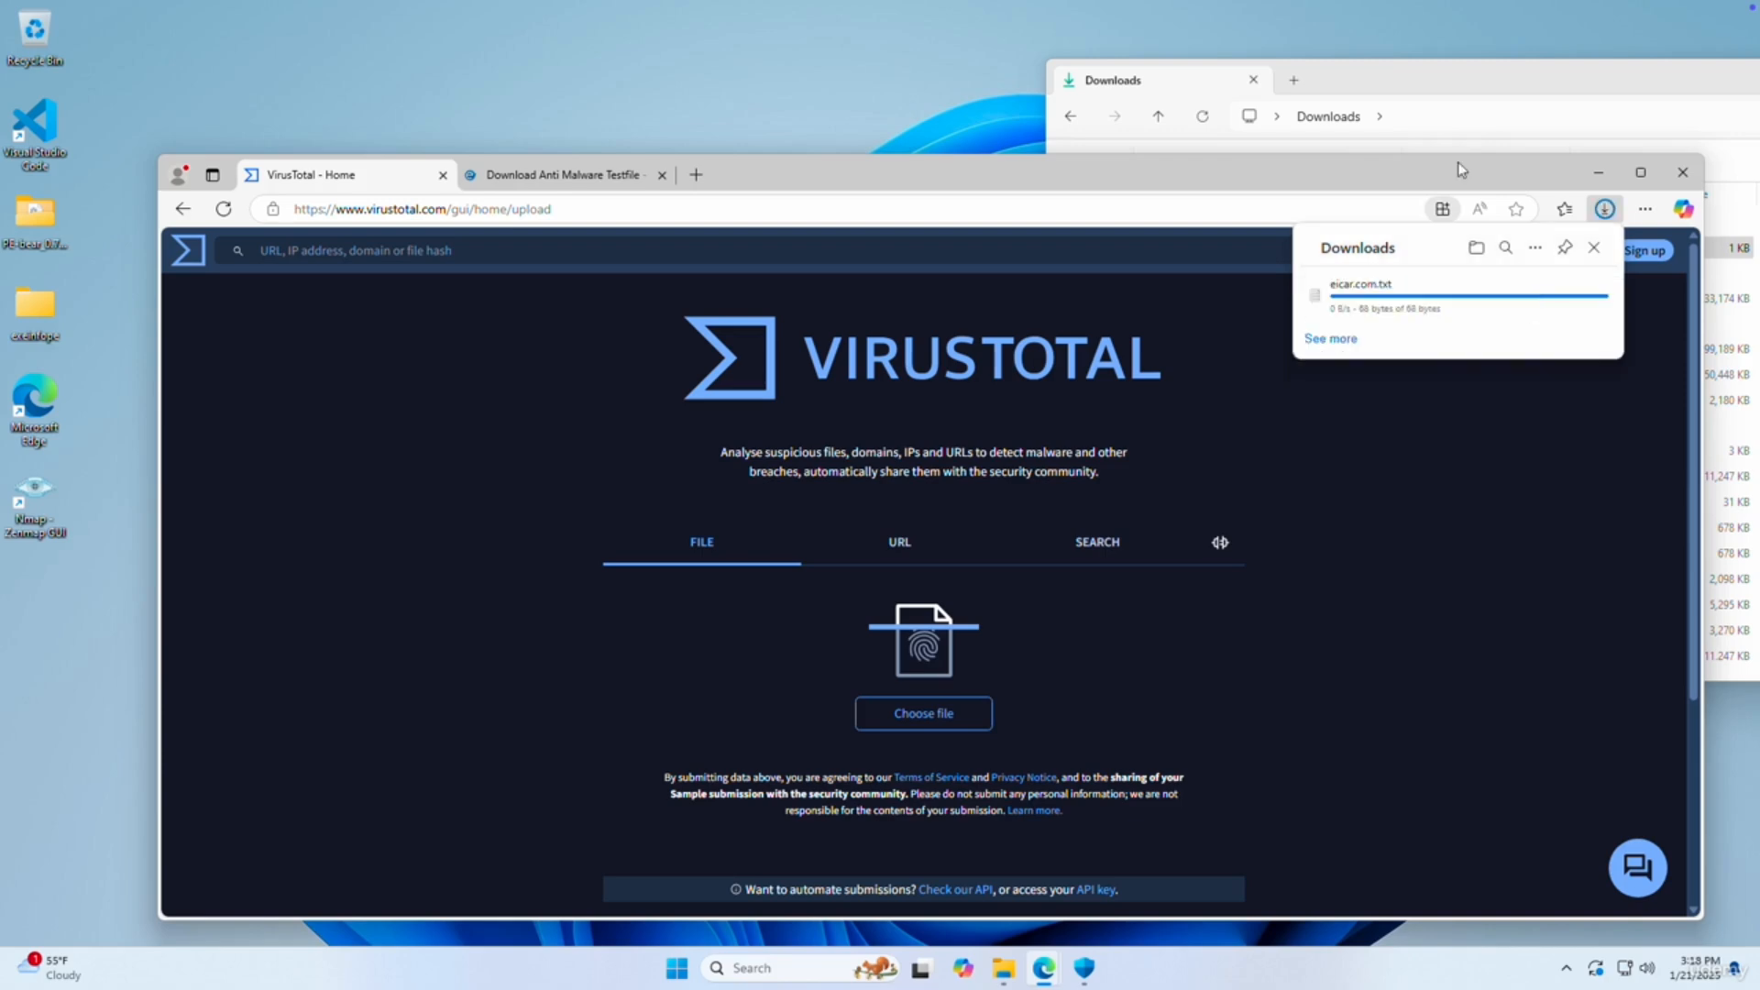
Submit the eicar.com text file from the Downloads folder to VirusTotal for analysis.
click(1467, 78)
drag(1272, 252, 807, 540)
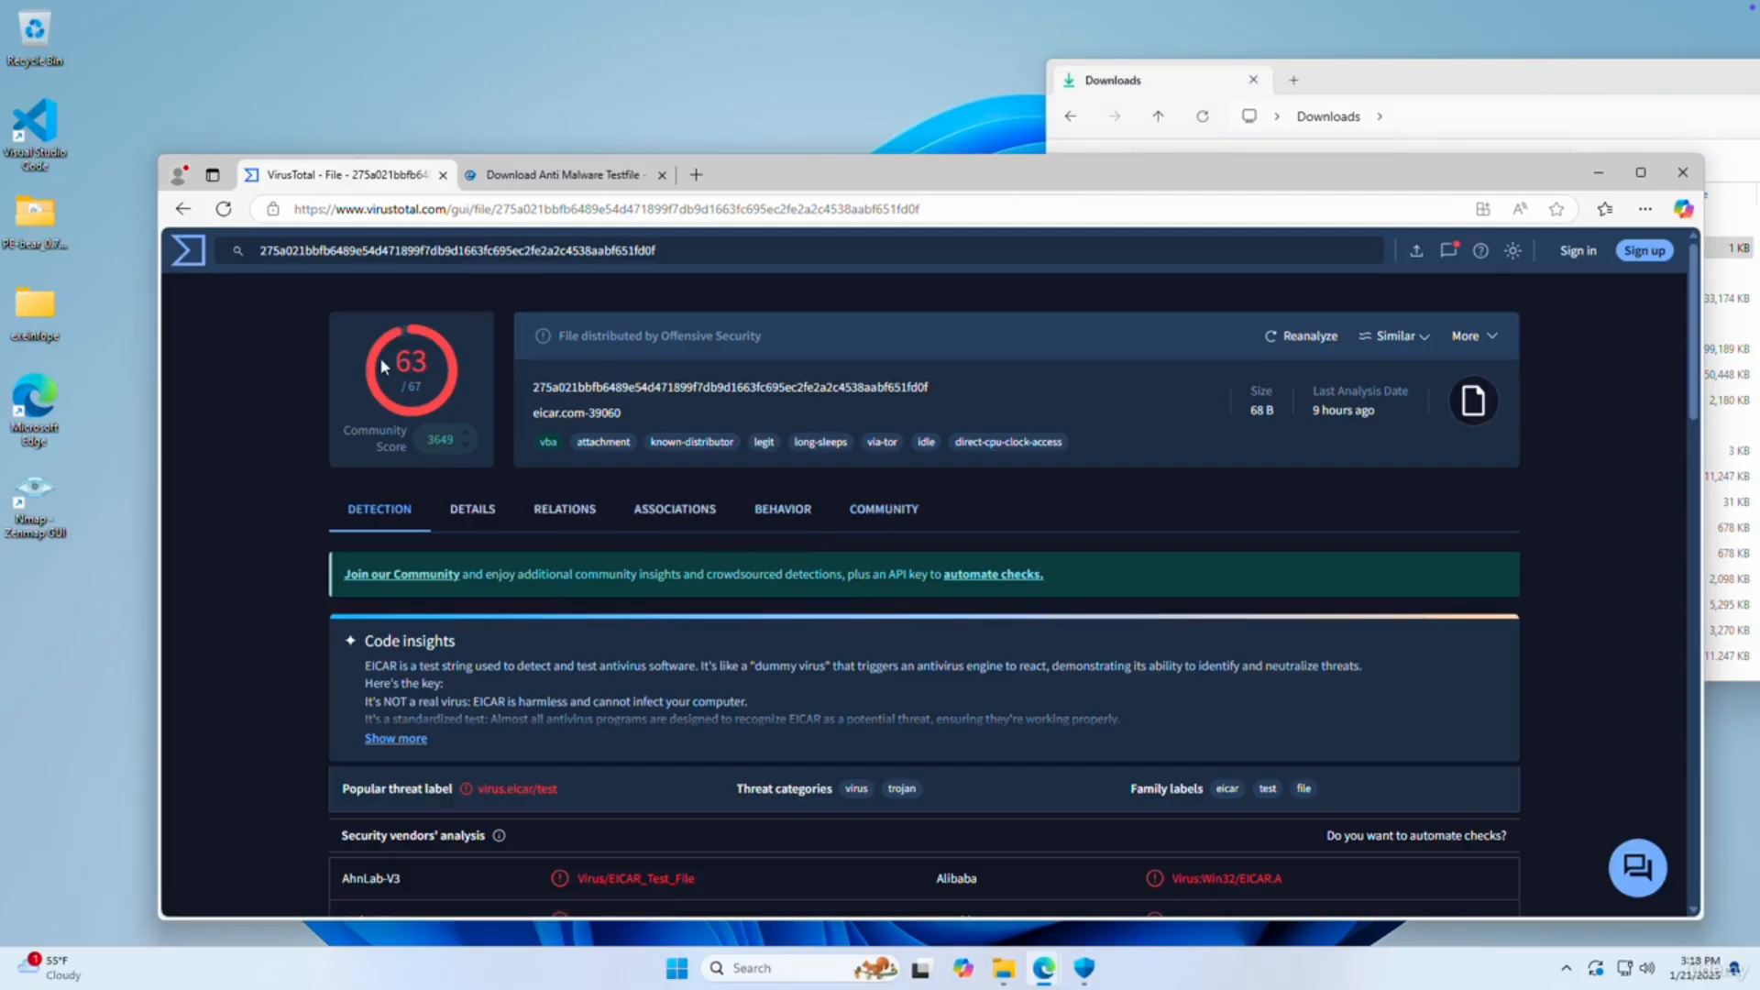
click(1501, 64)
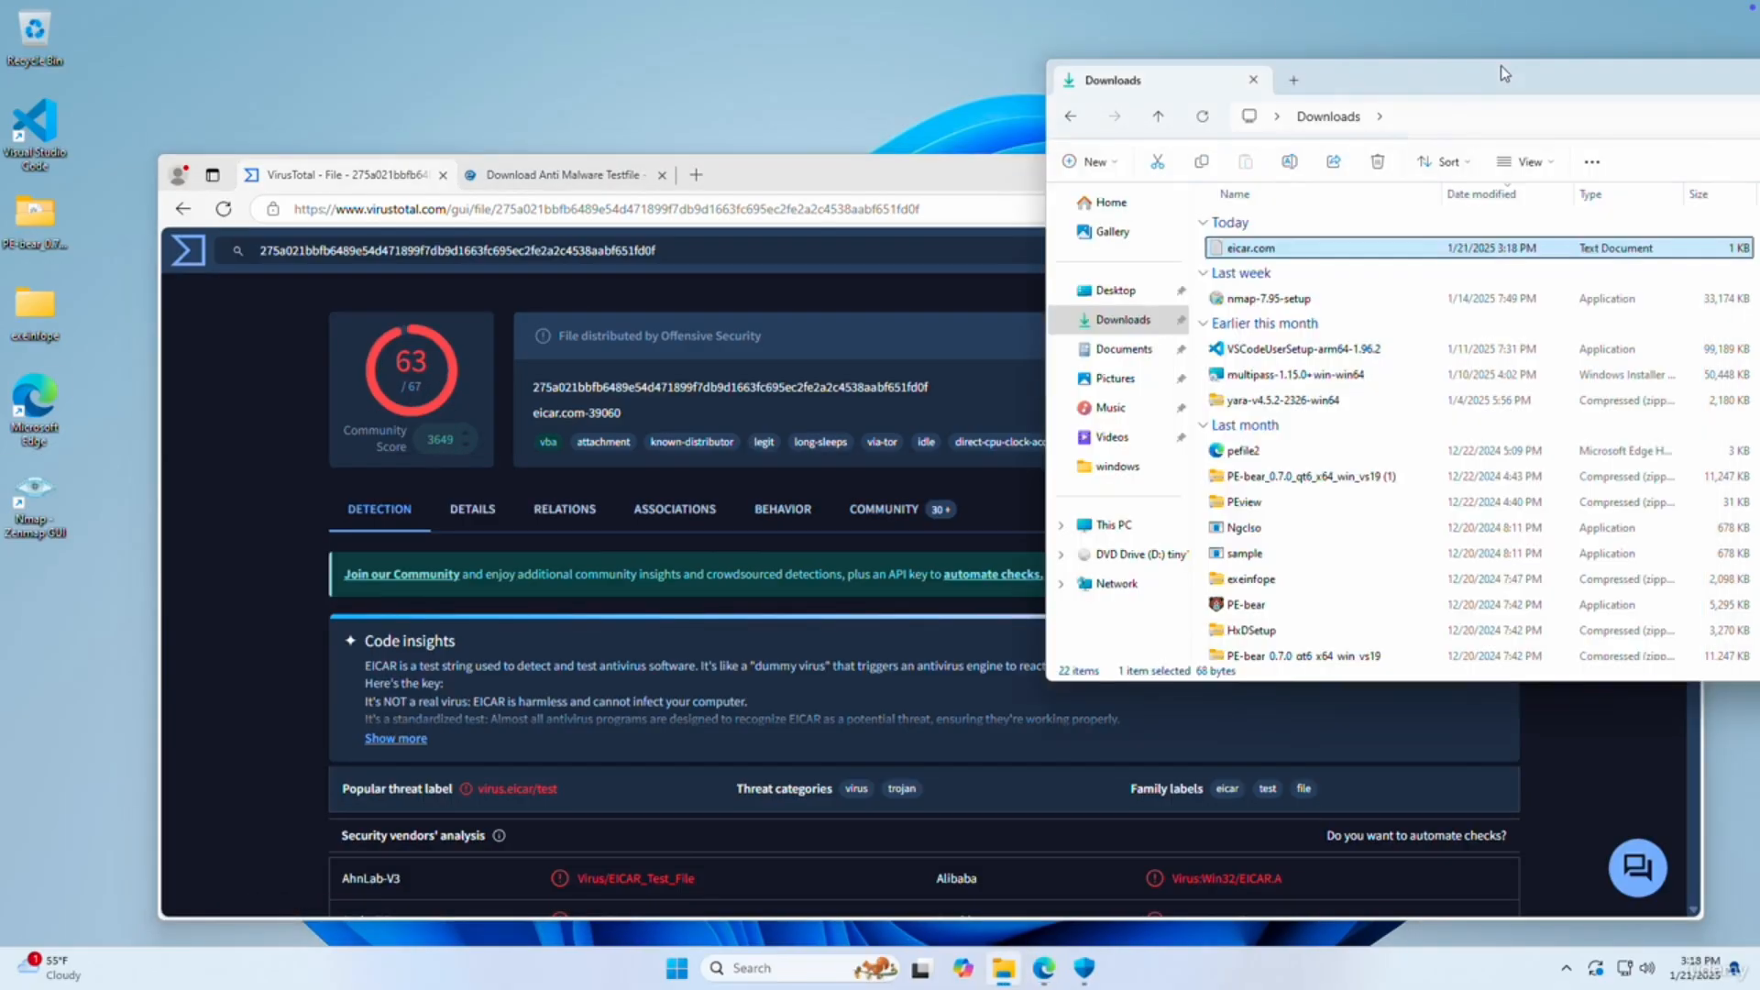
Open the EICAR.TXT test file from the EICAR download page to view its test string.
click(559, 174)
click(704, 633)
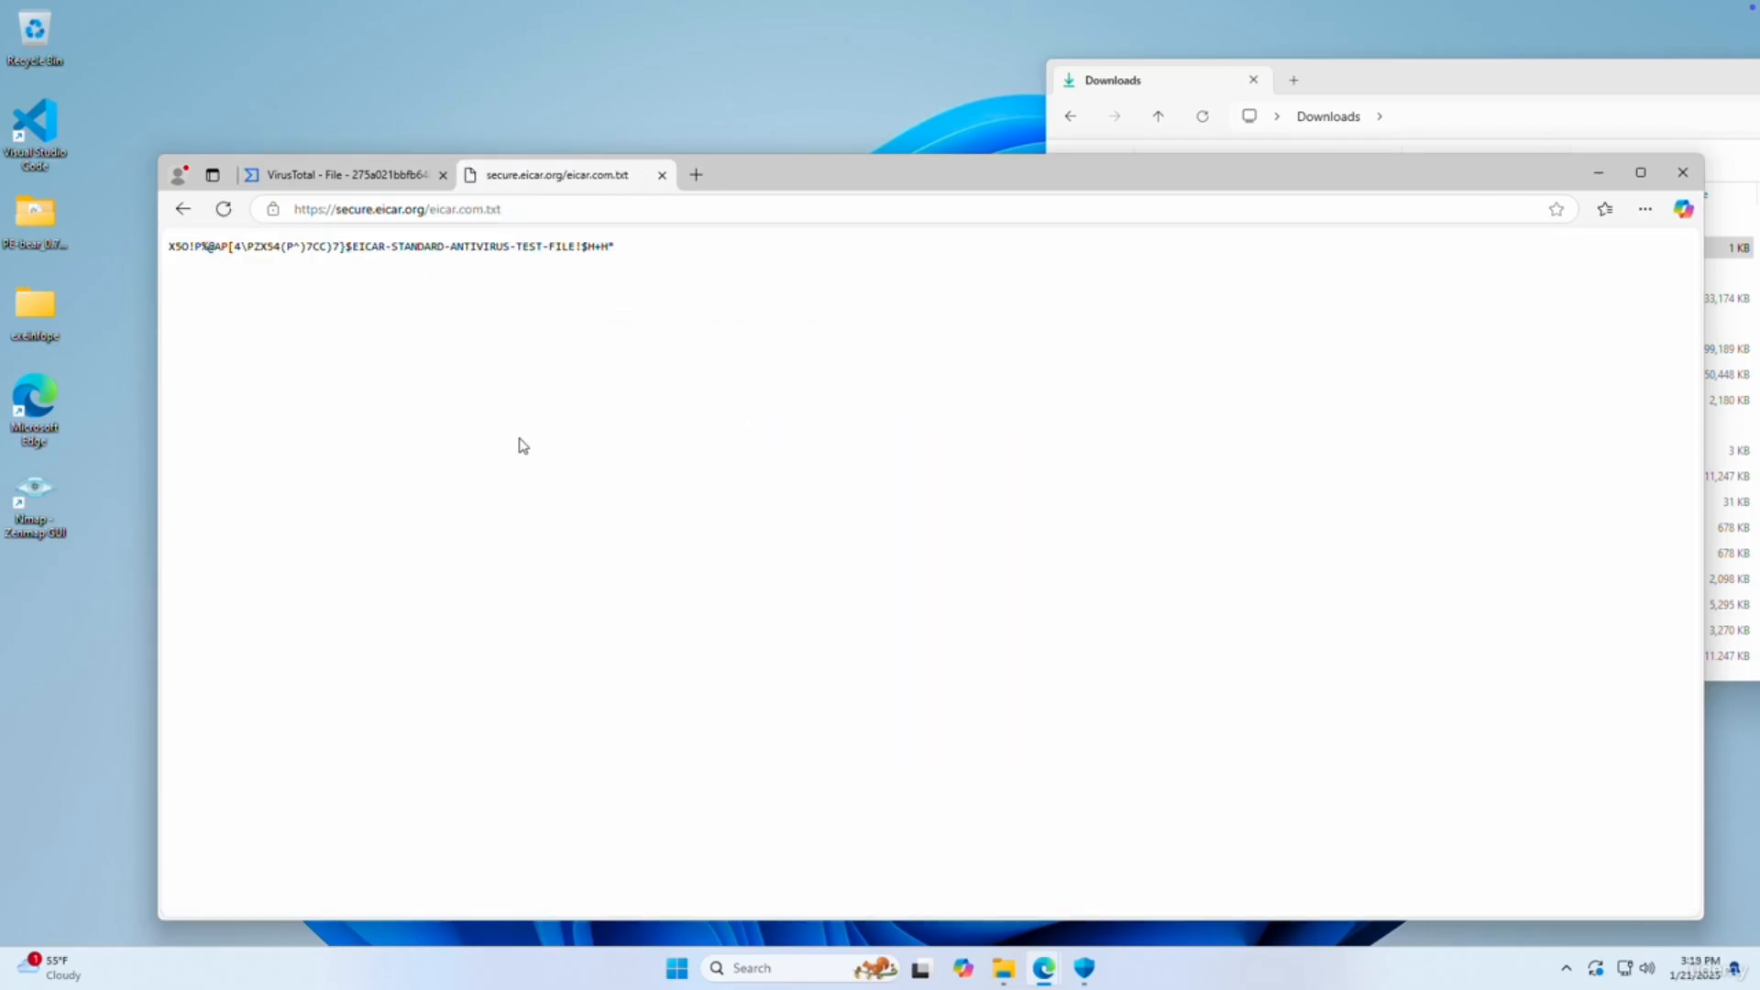
Continue to the eicar.com.txt page despite the unsafe-site warning and highlight part of the EICAR test string.
drag(680, 282, 34, 237)
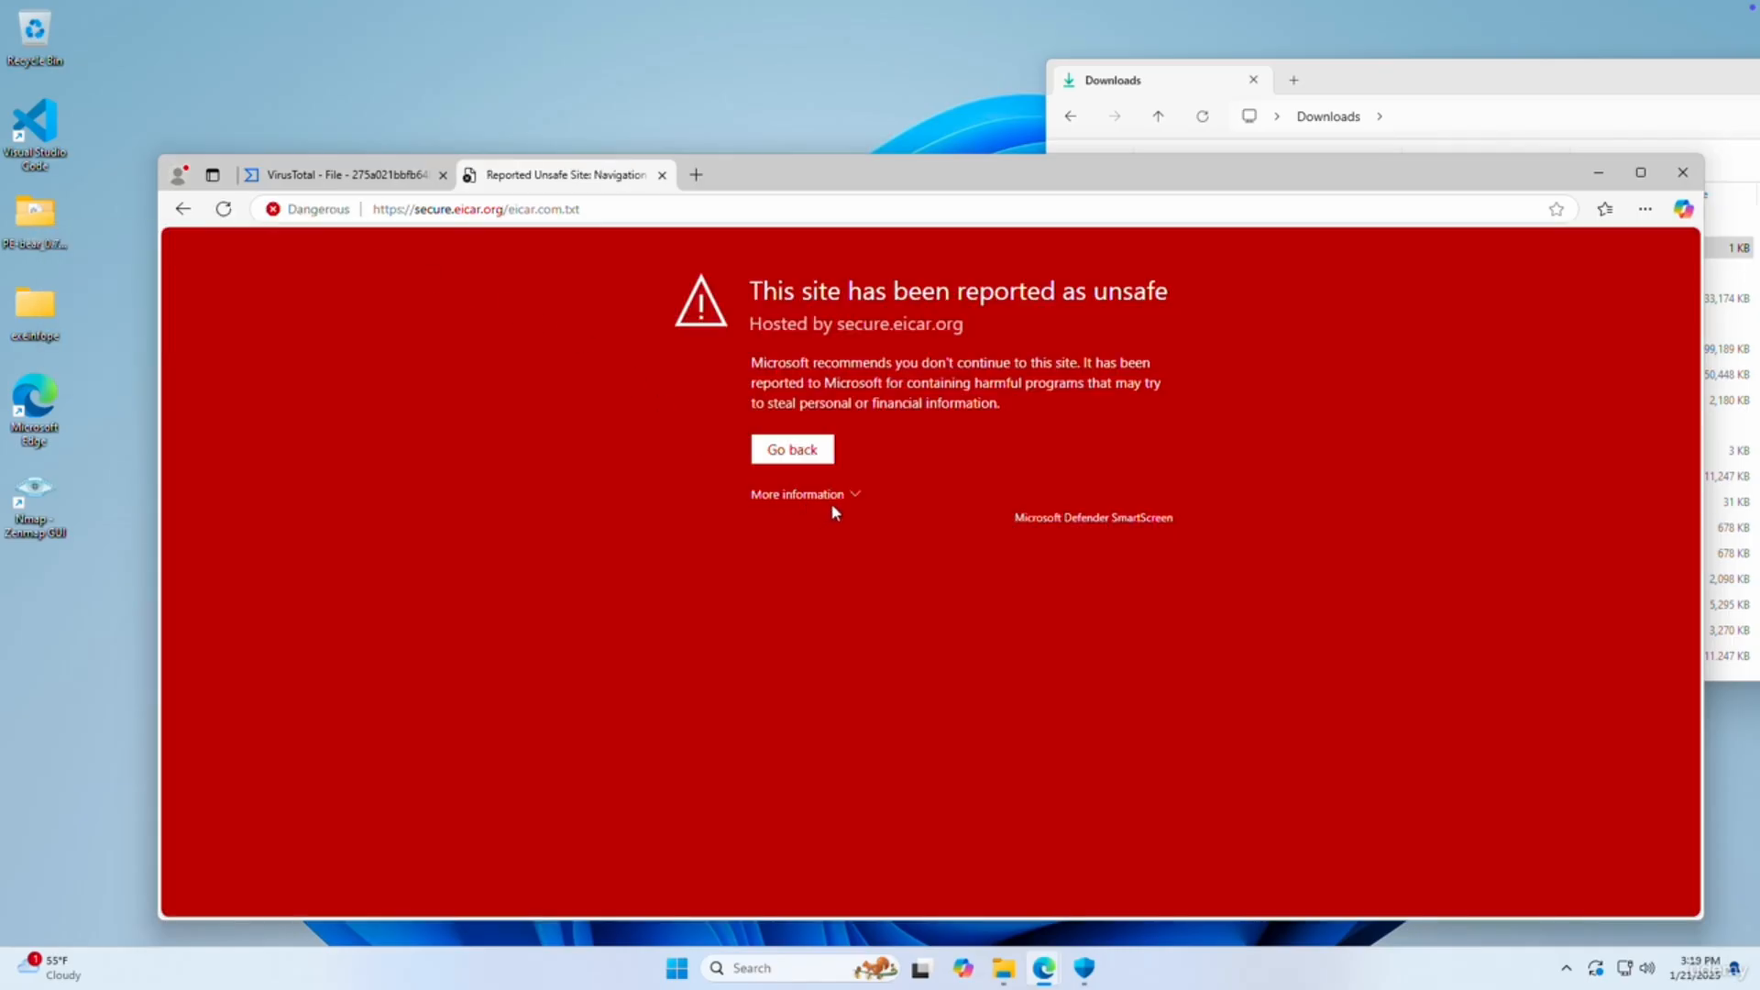
click(830, 496)
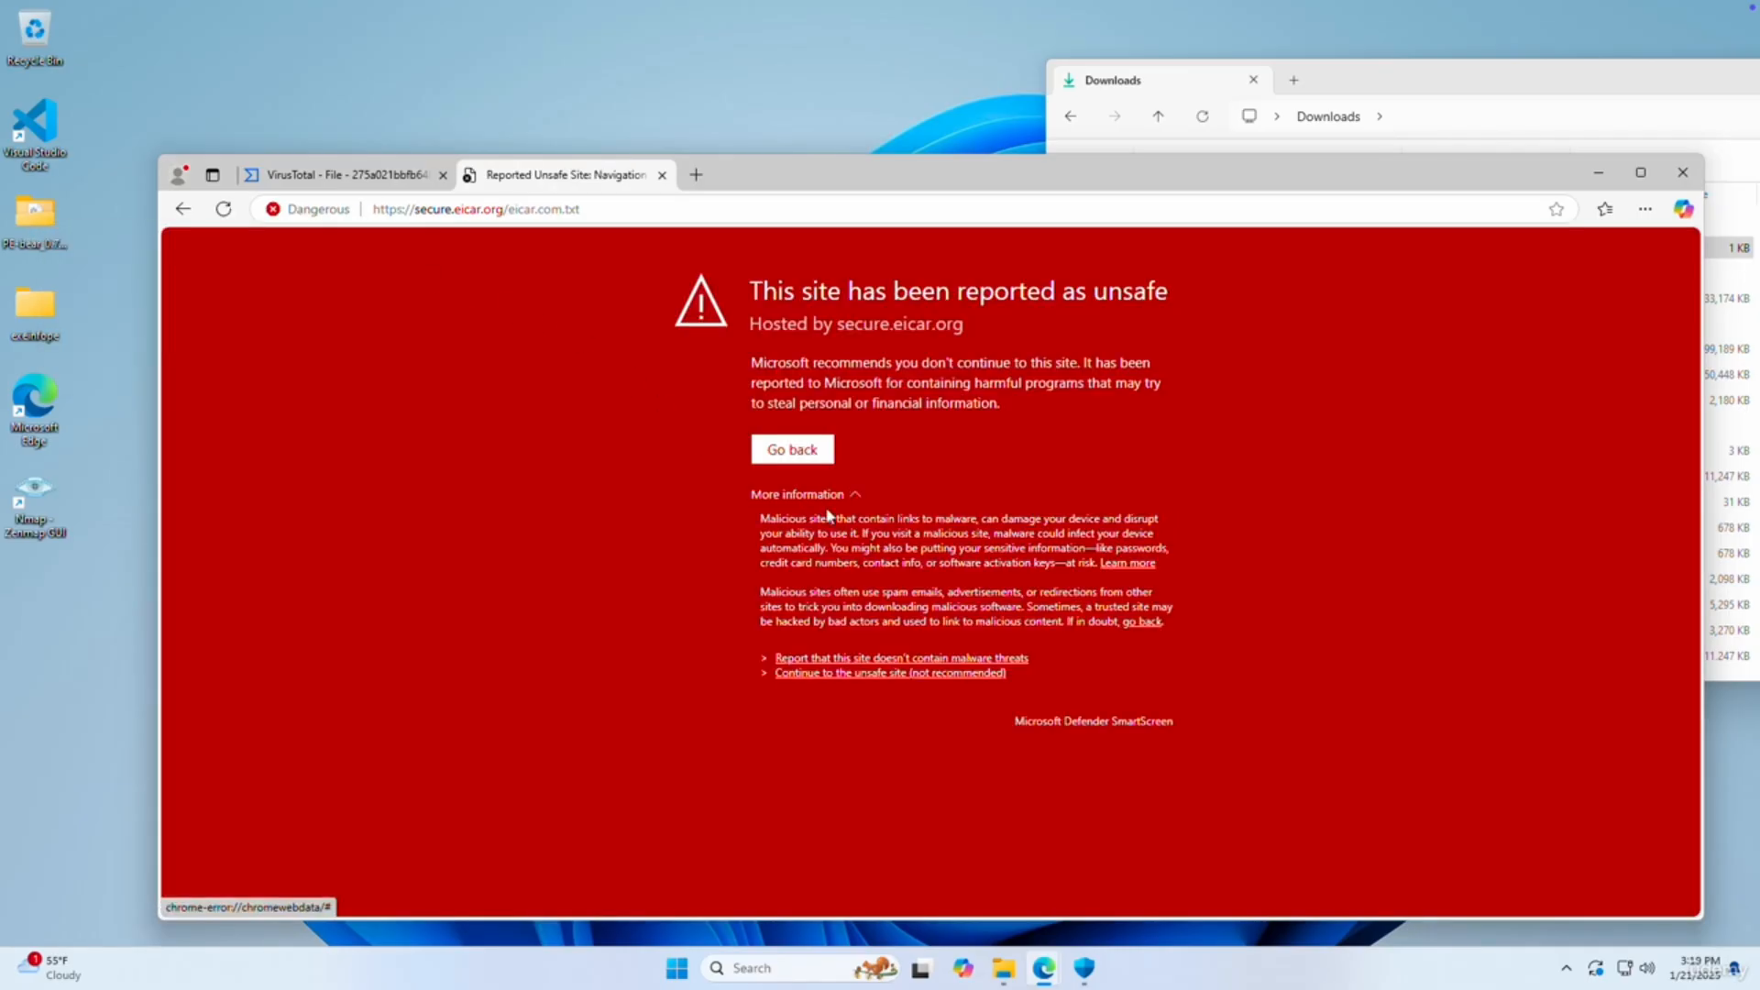
click(879, 673)
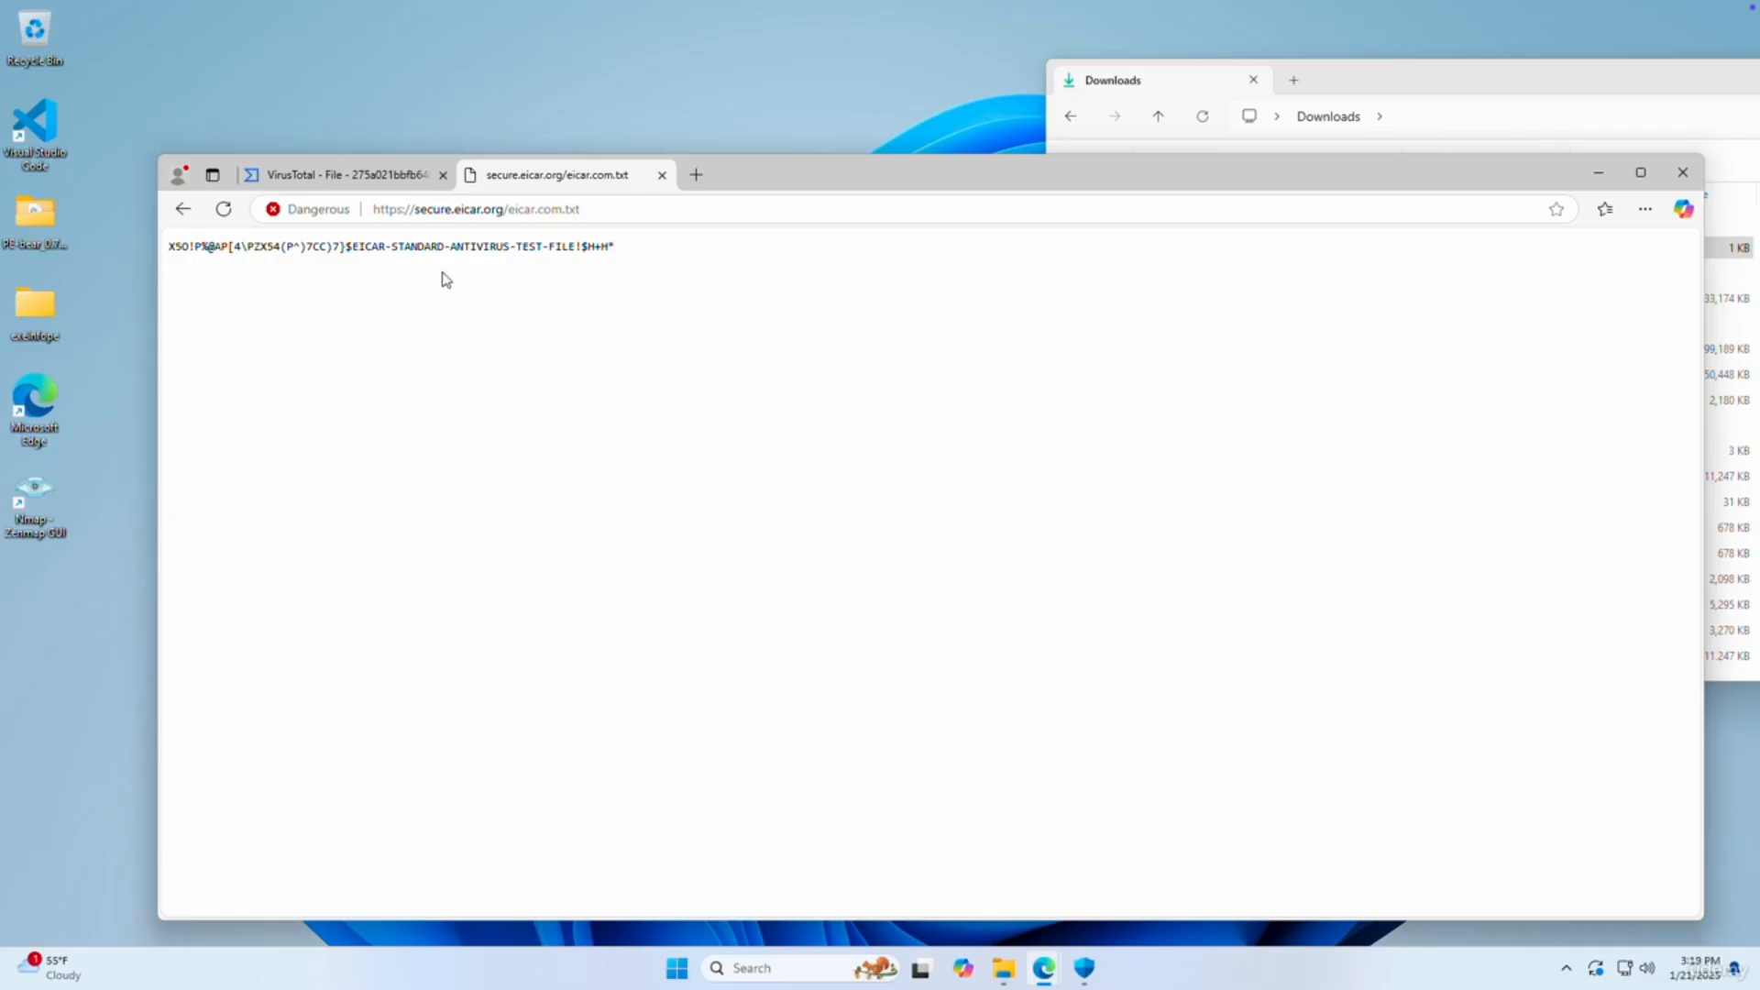
drag(573, 240, 346, 248)
click(669, 274)
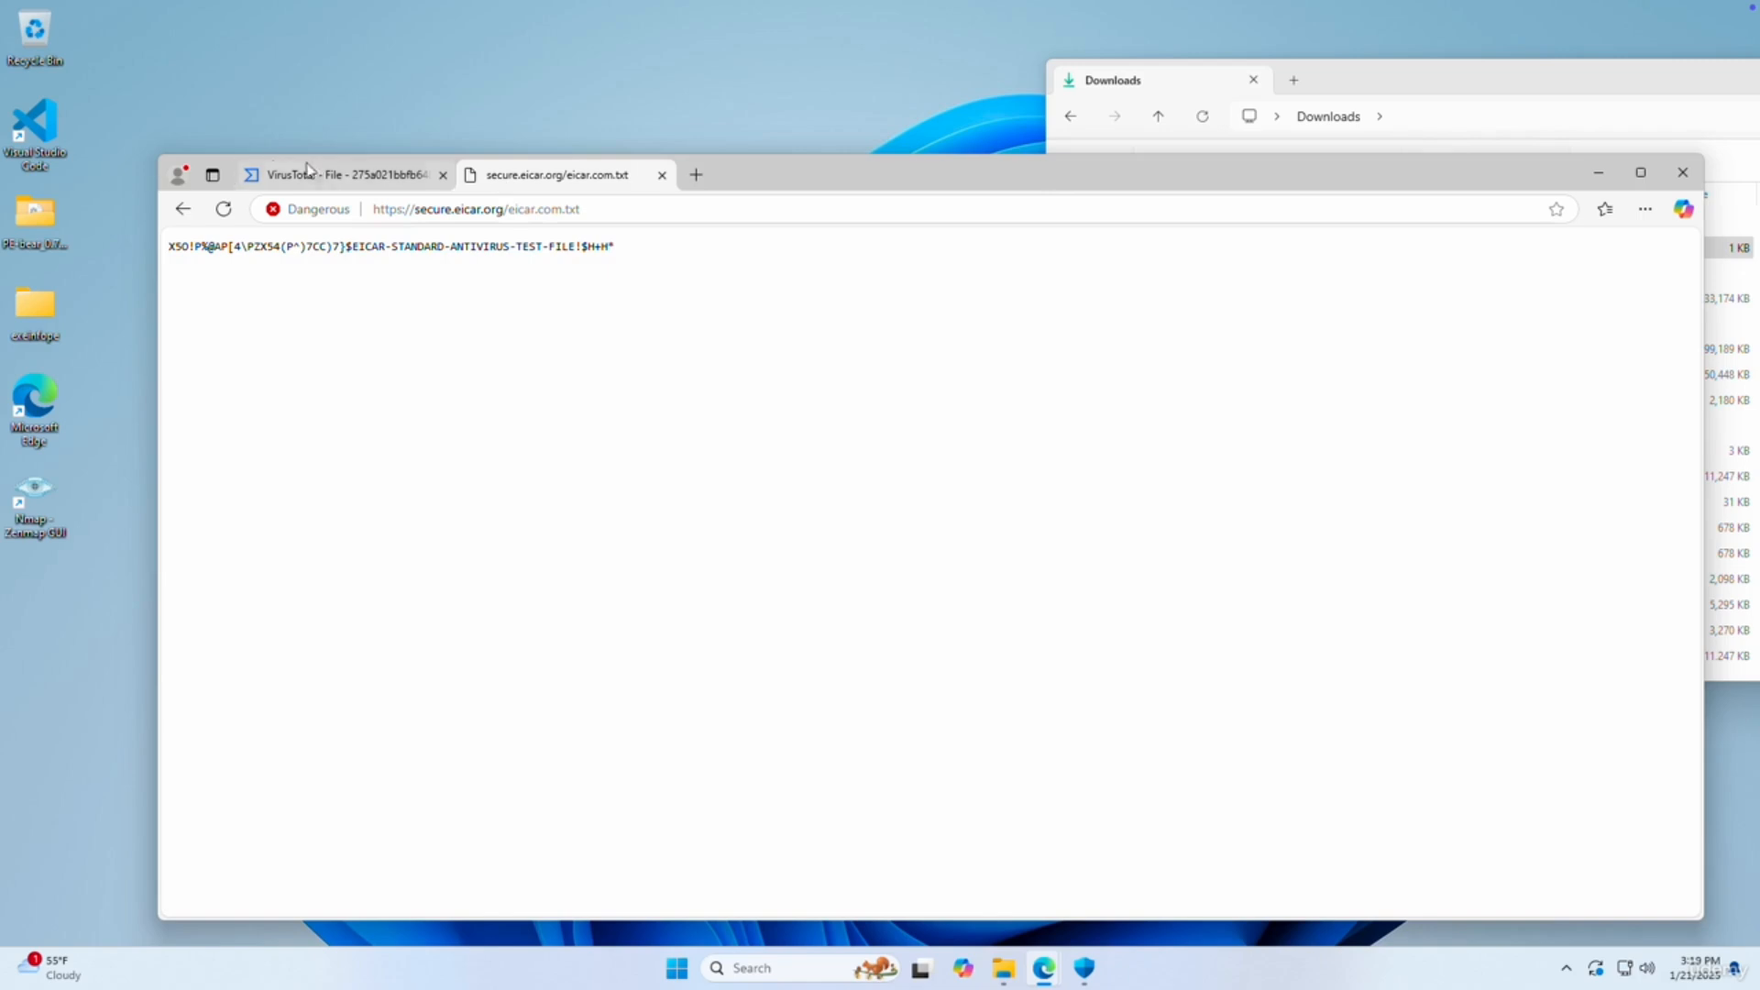
Examine the security vendors' verdicts in the VirusTotal report for the EICAR test file.
click(337, 173)
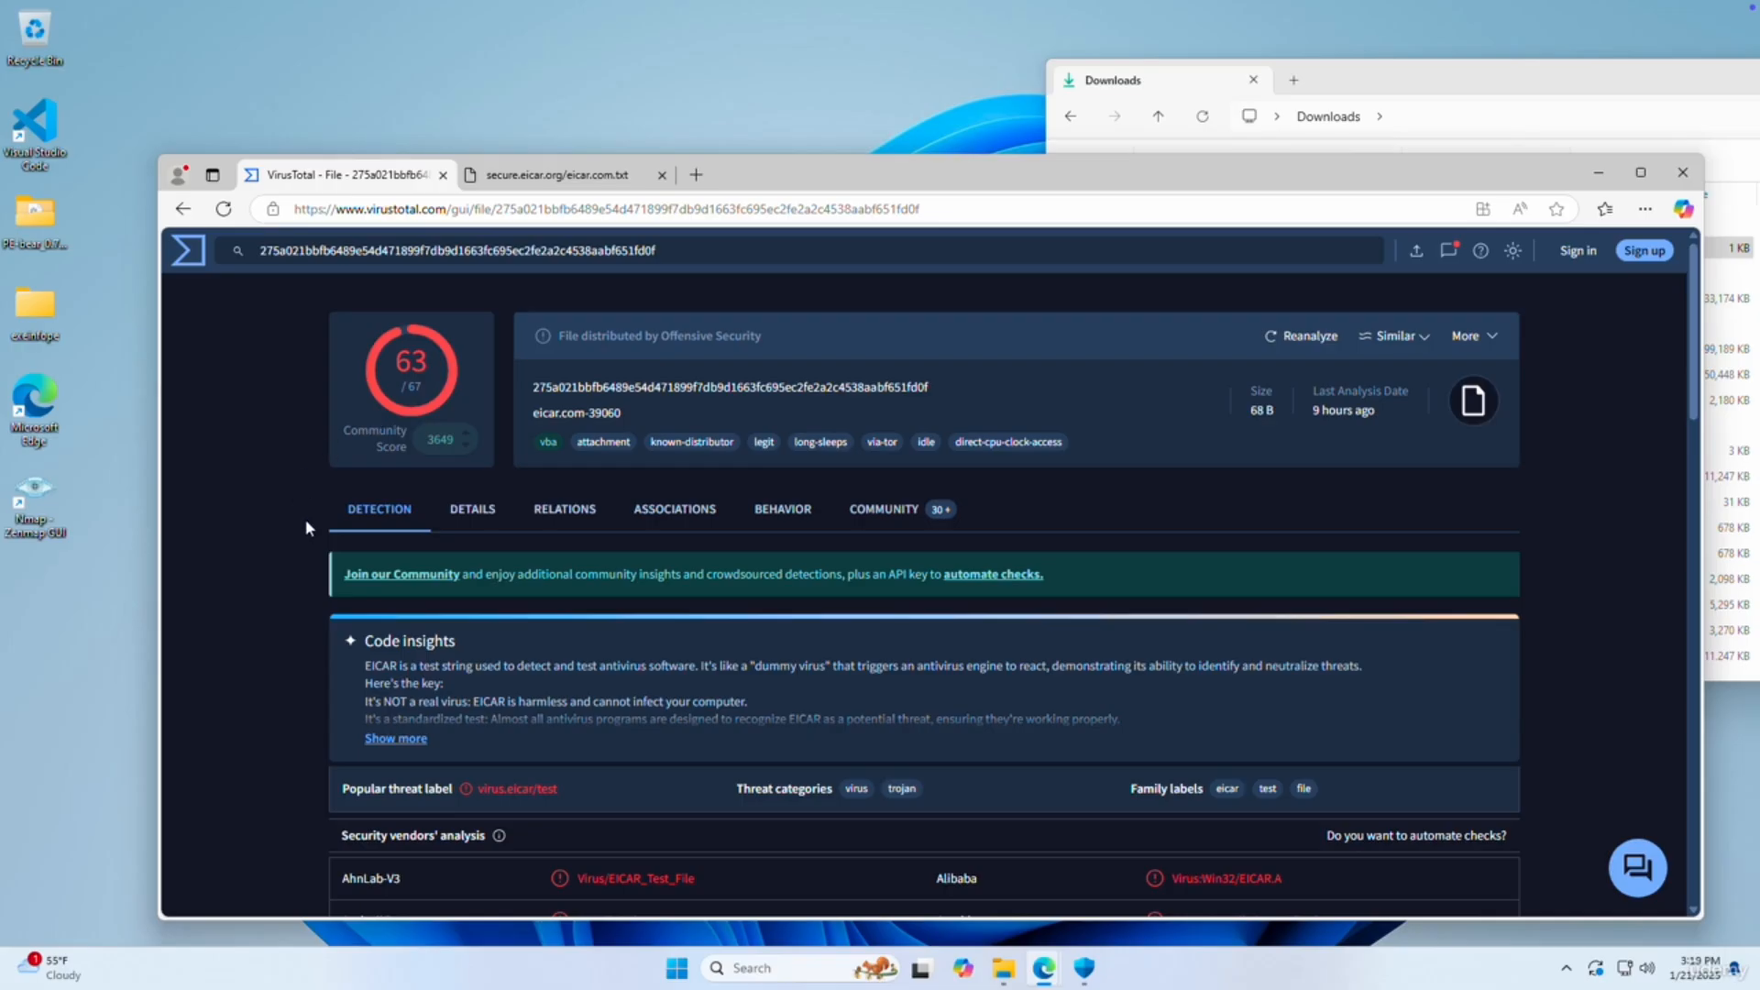
scroll(290, 546, down, 4)
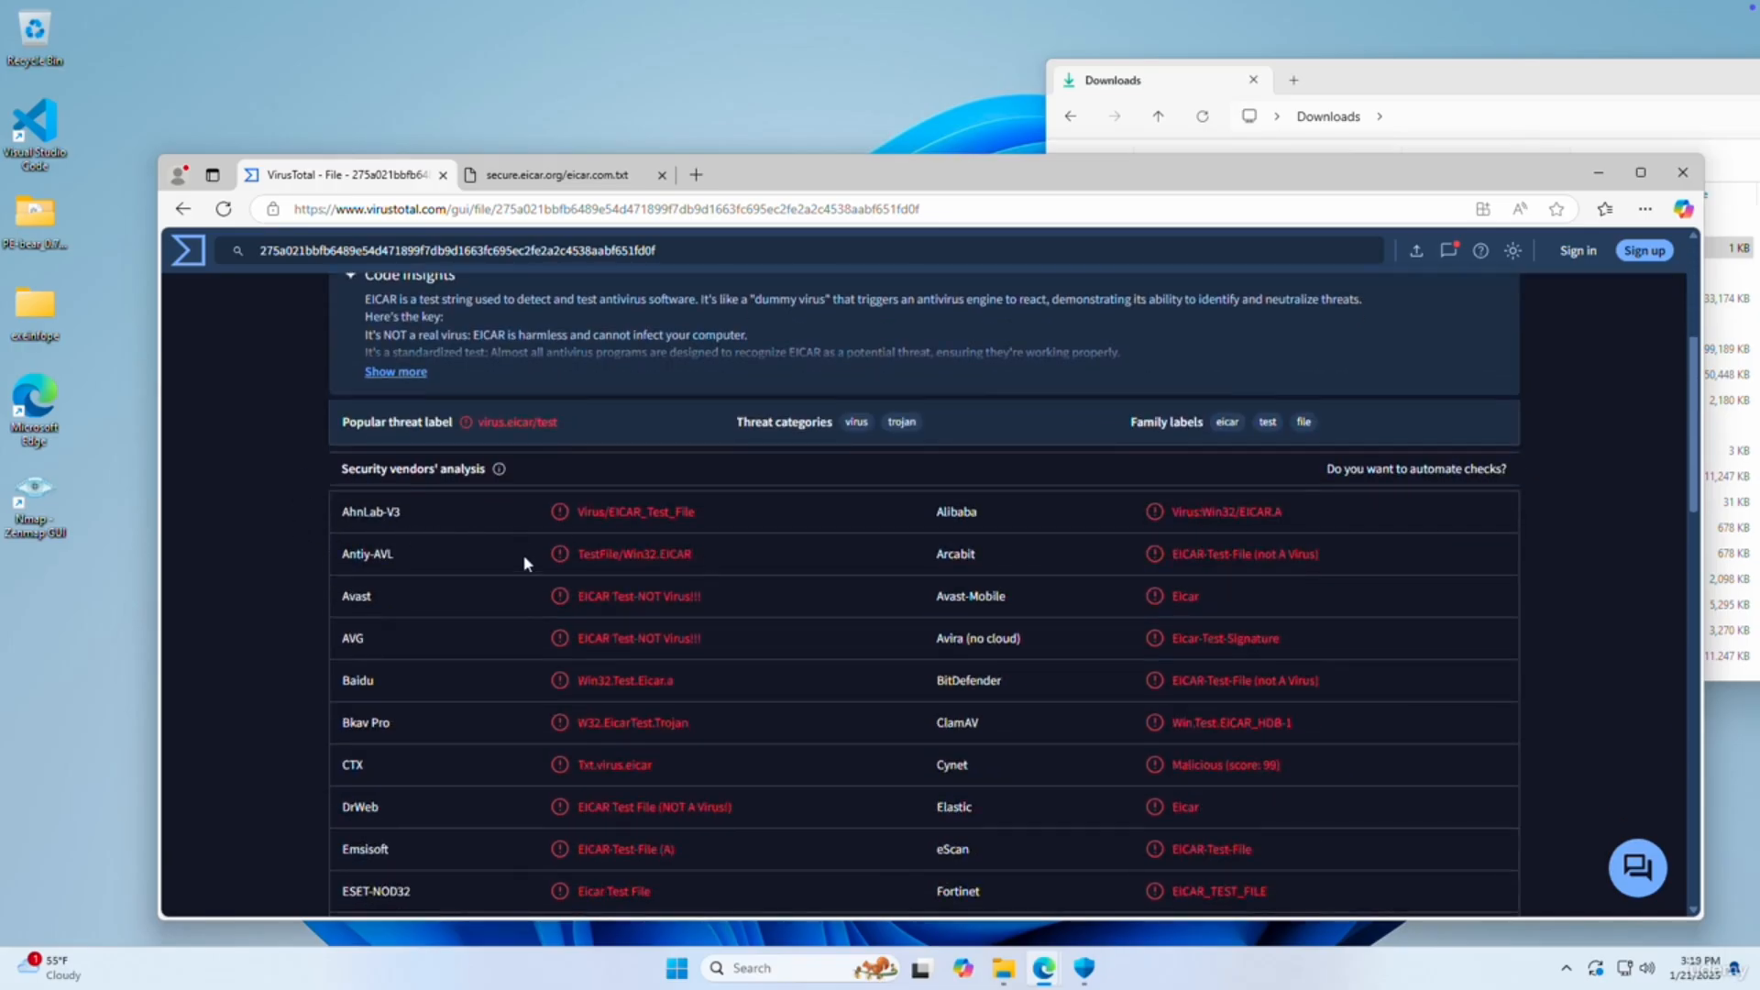
scroll(505, 547, down, 12)
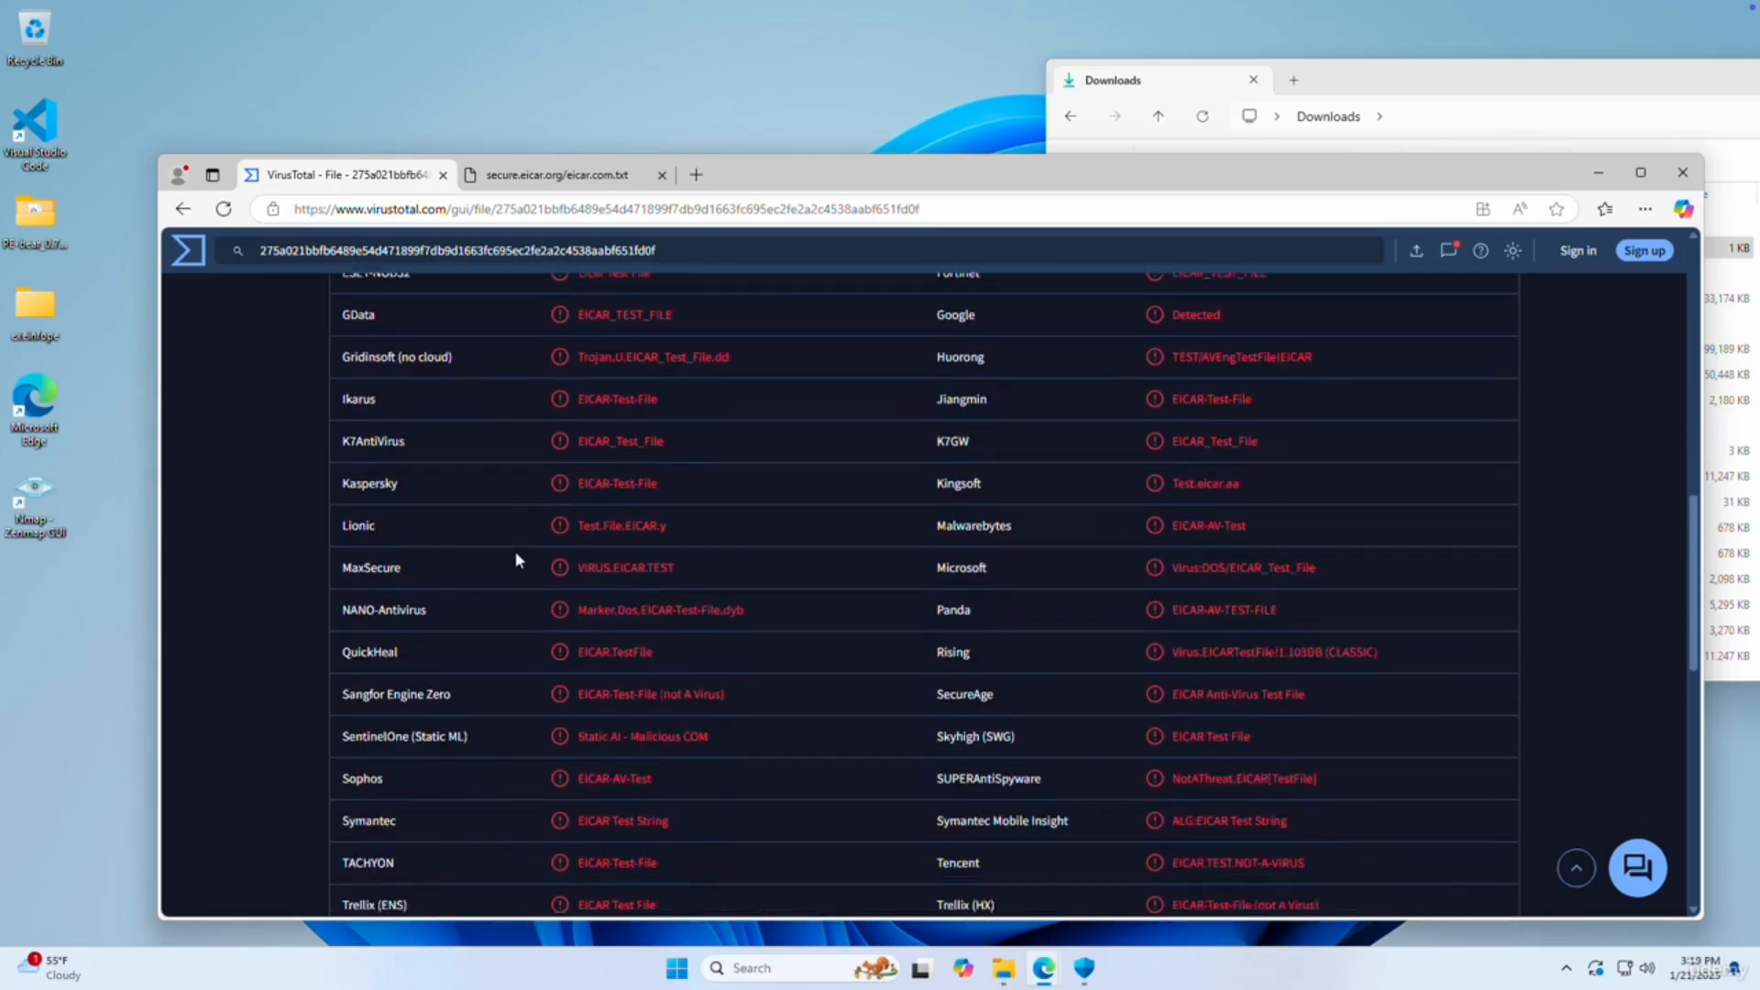
scroll(517, 560, down, 2)
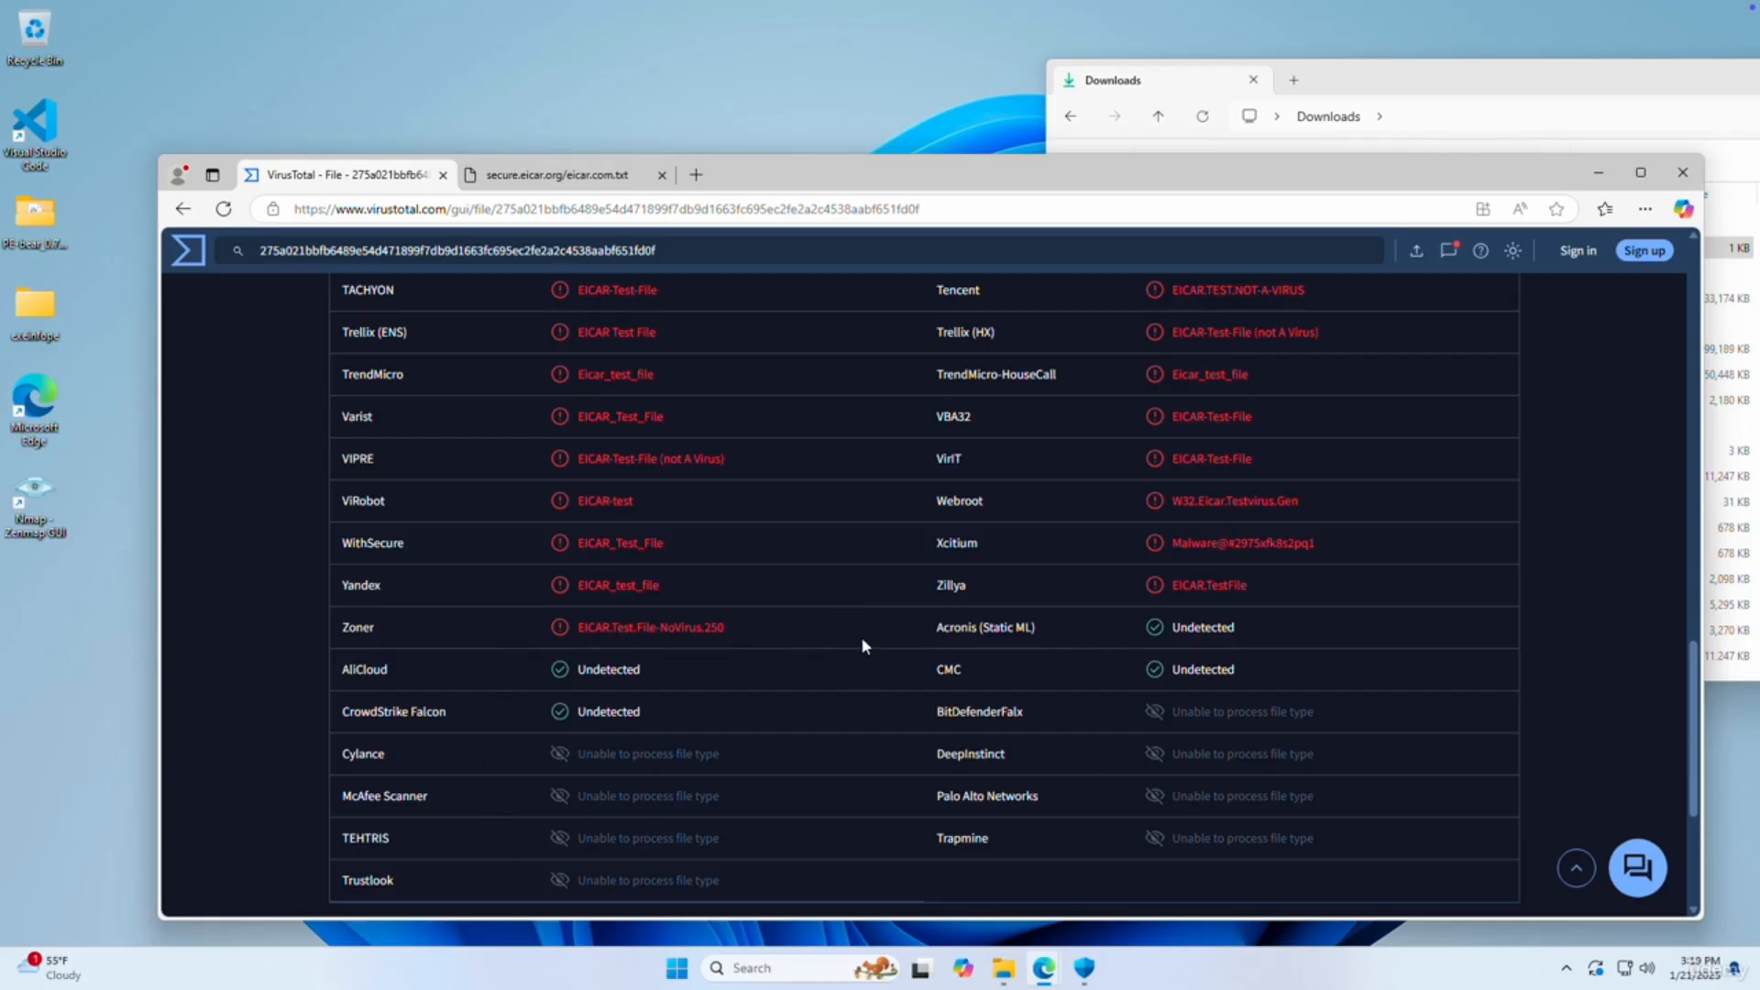
scroll(860, 636, up, 7)
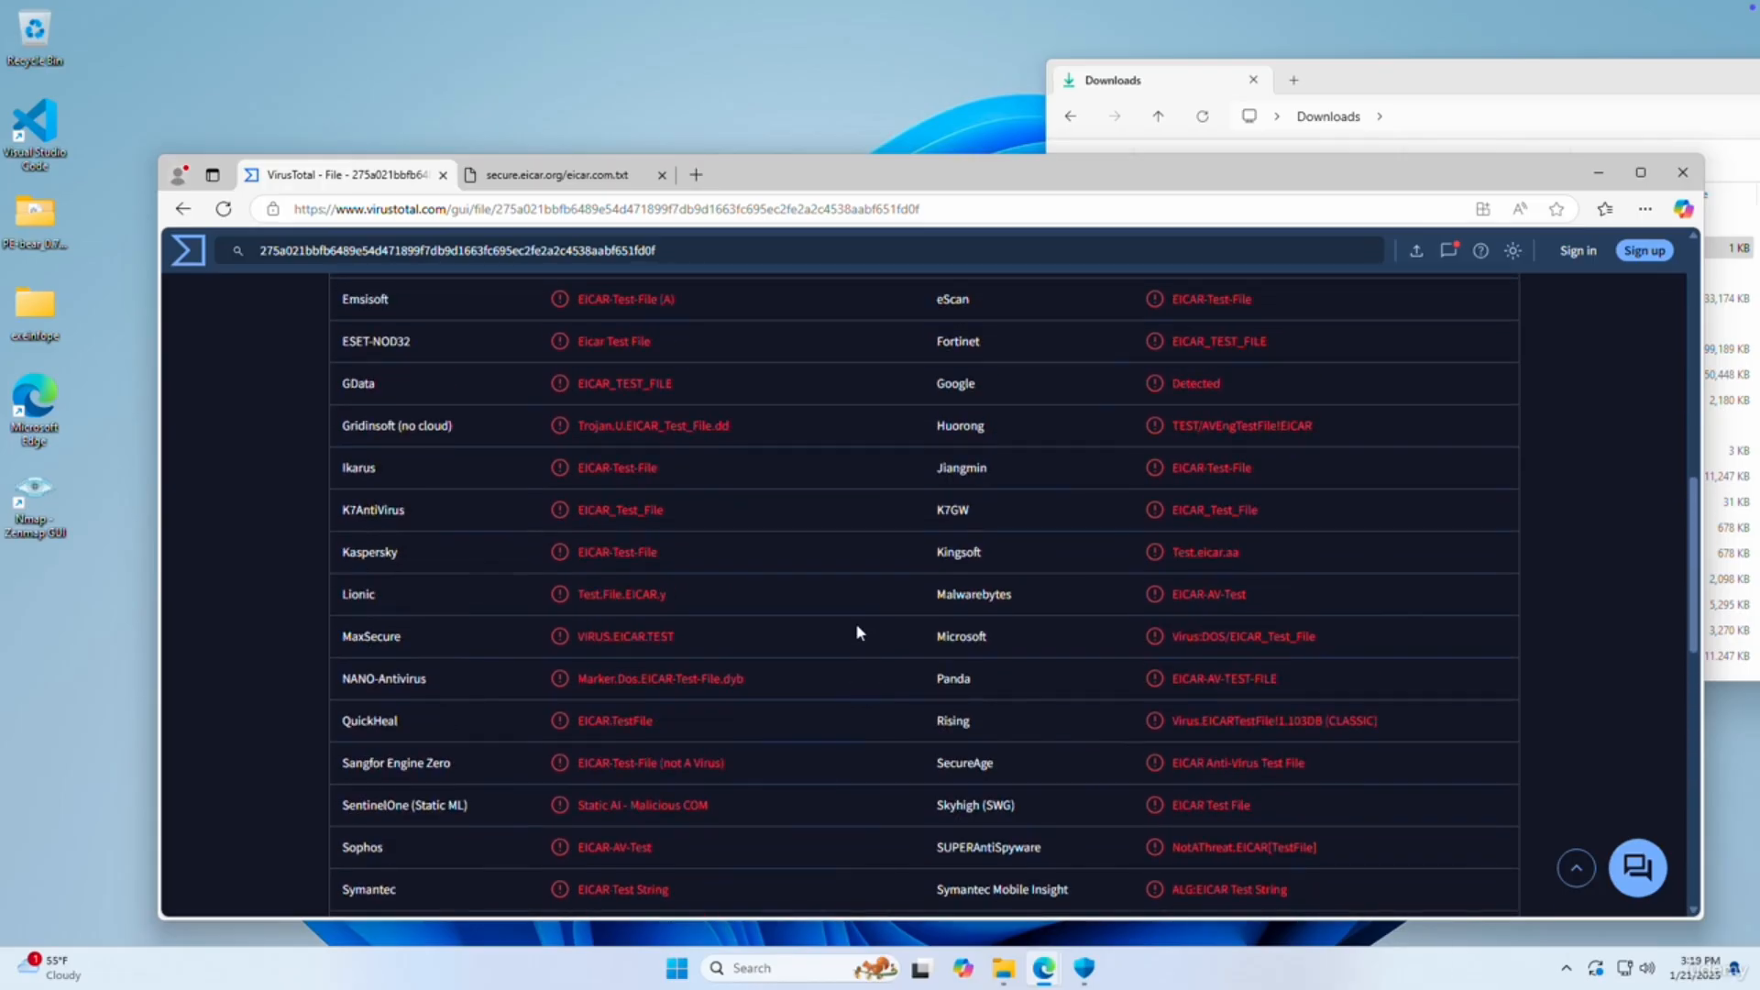
scroll(856, 623, up, 8)
scroll(856, 623, down, 4)
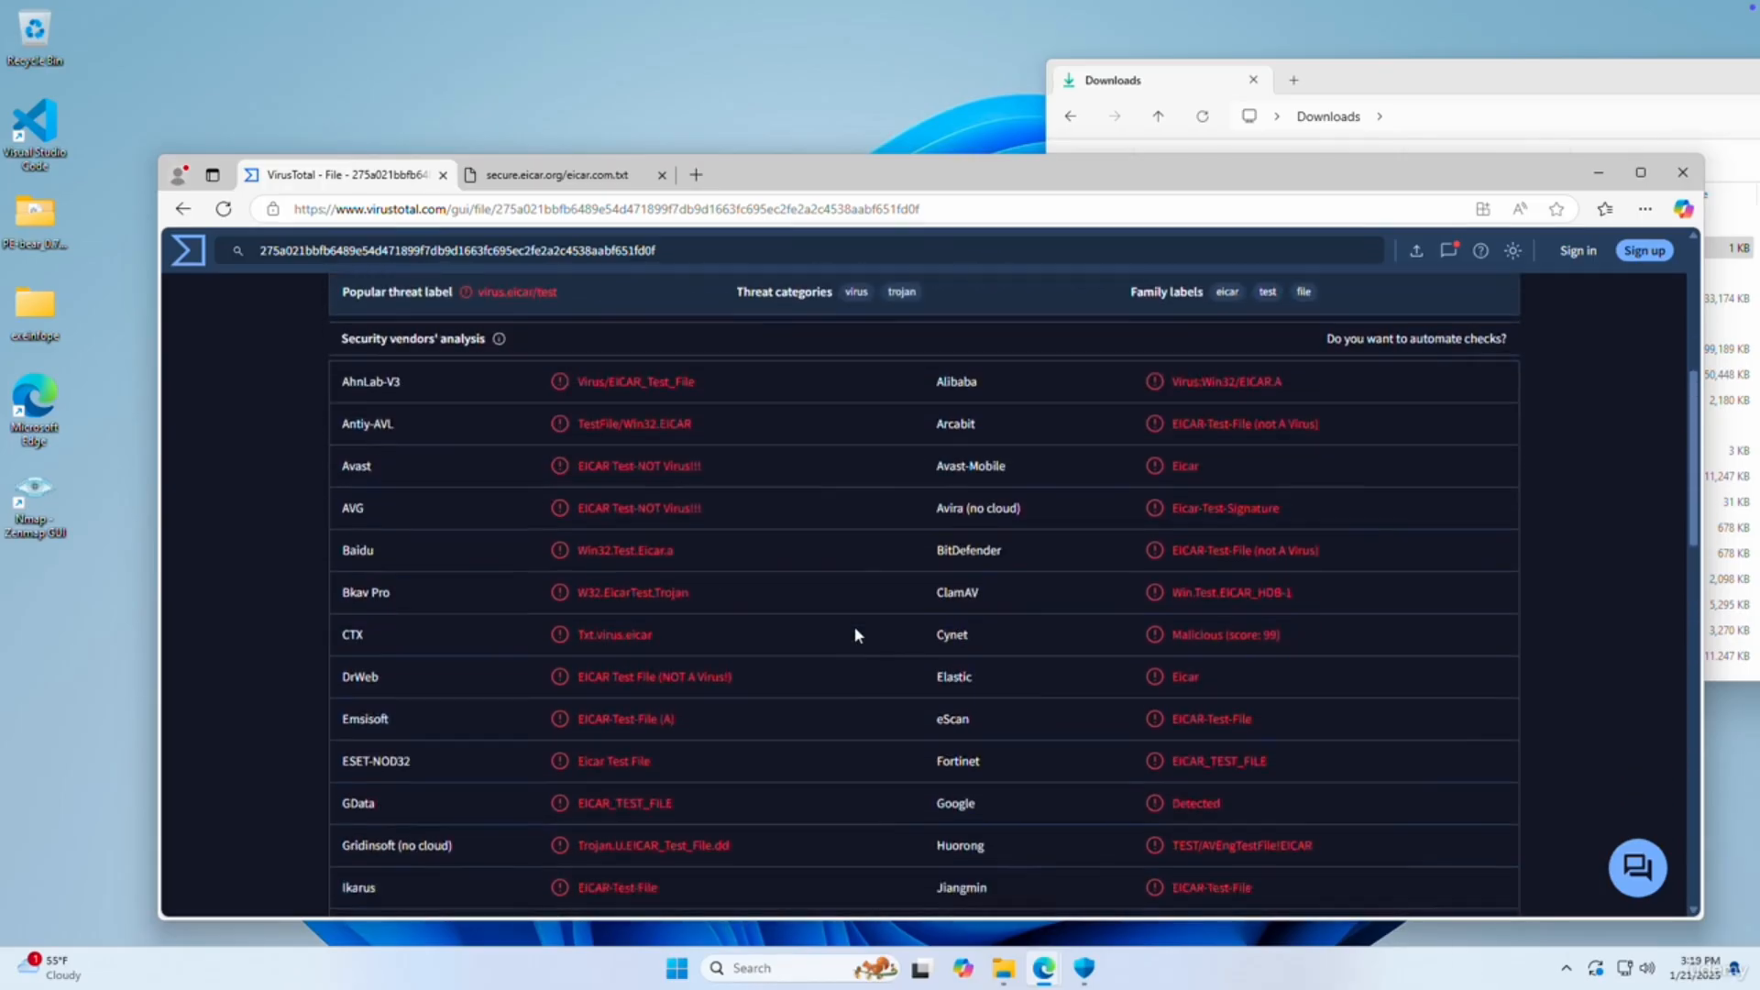
scroll(854, 634, down, 10)
scroll(855, 612, up, 2)
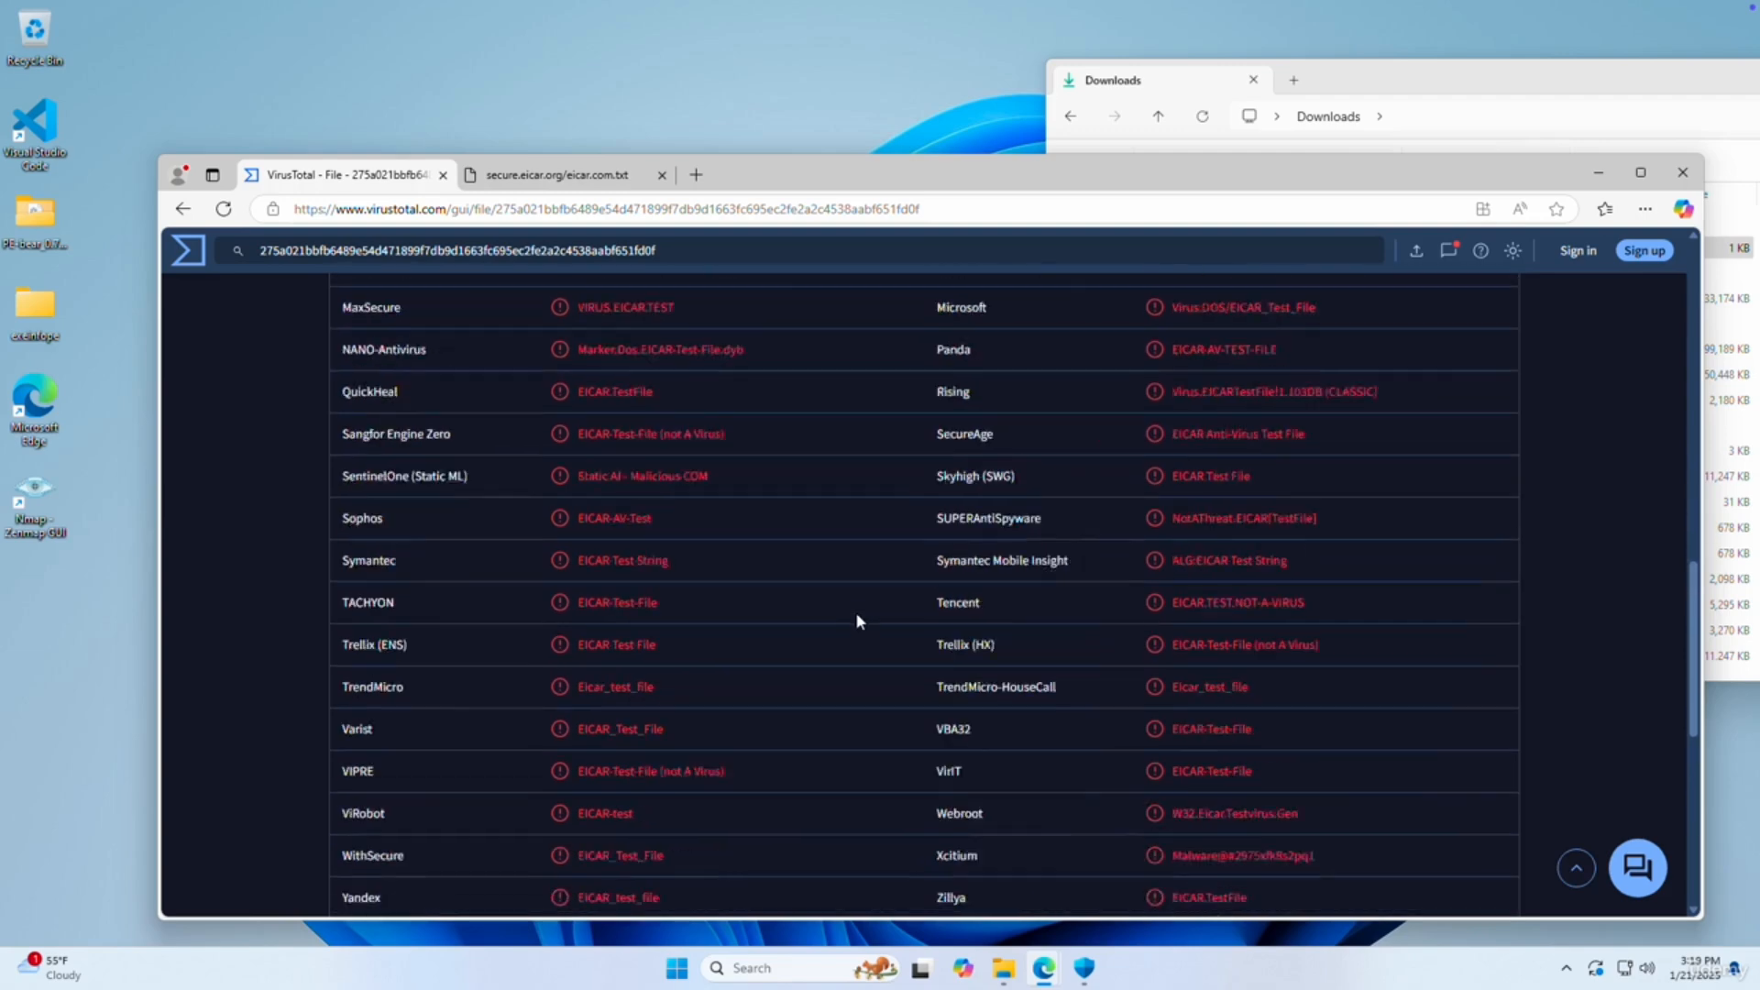
scroll(855, 612, up, 5)
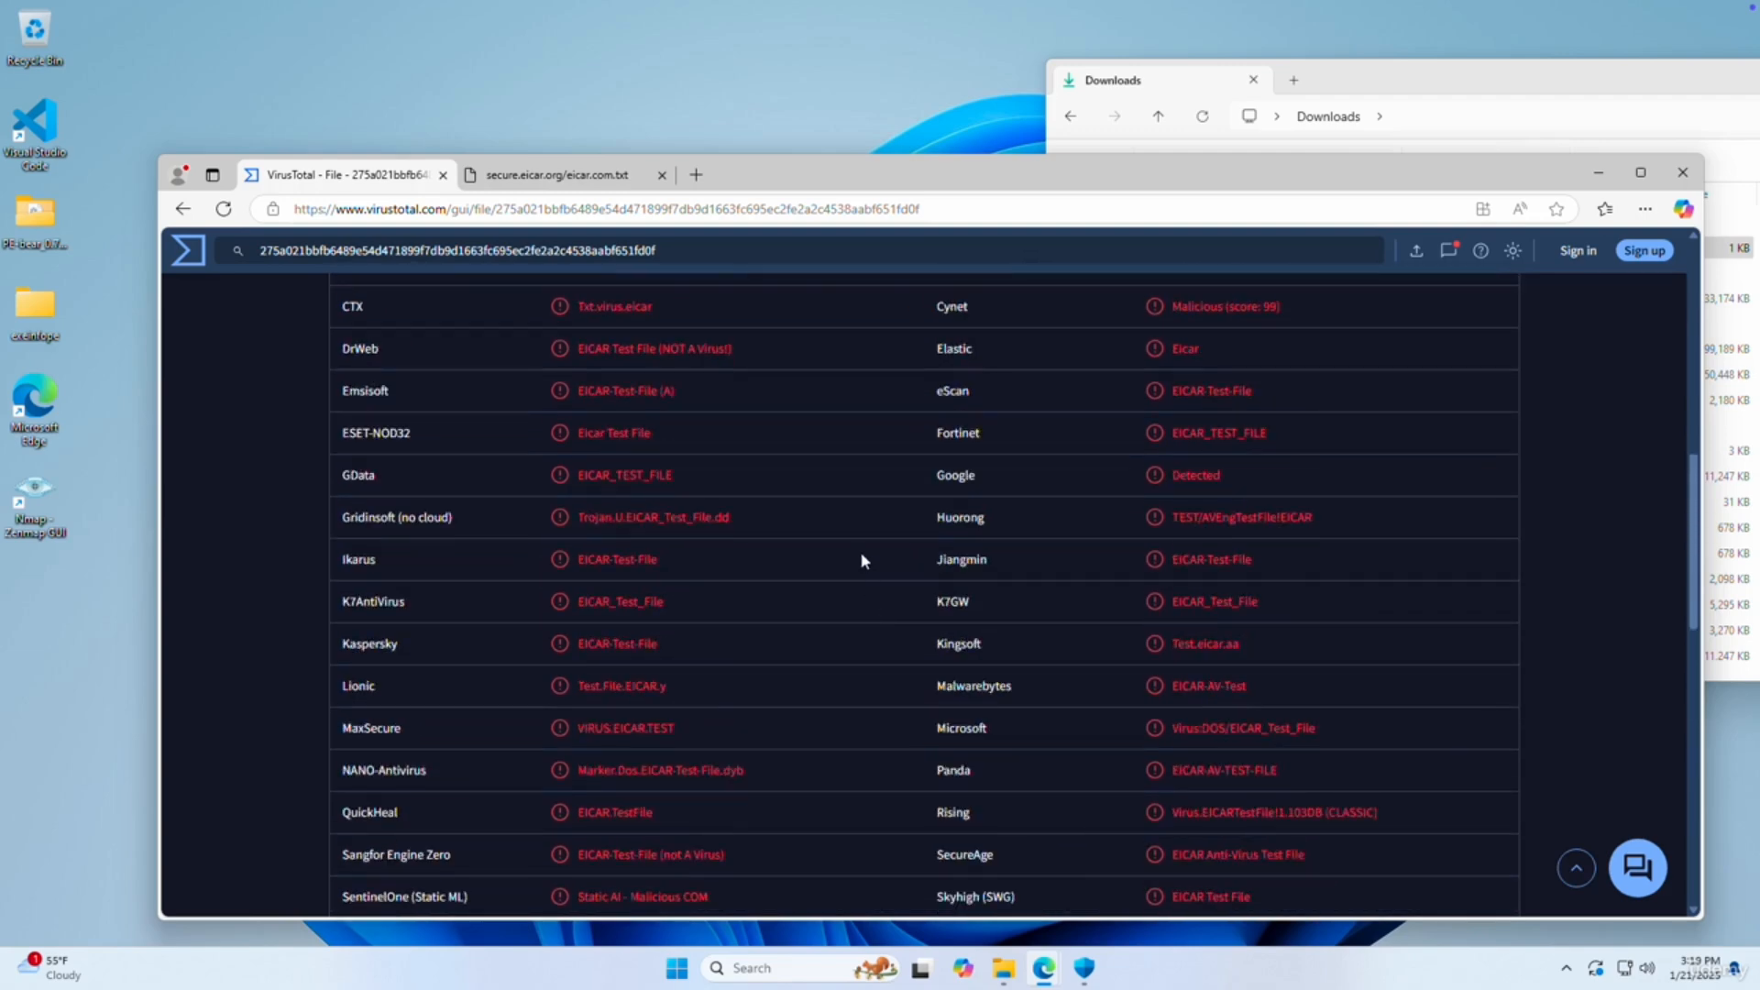
scroll(860, 552, up, 10)
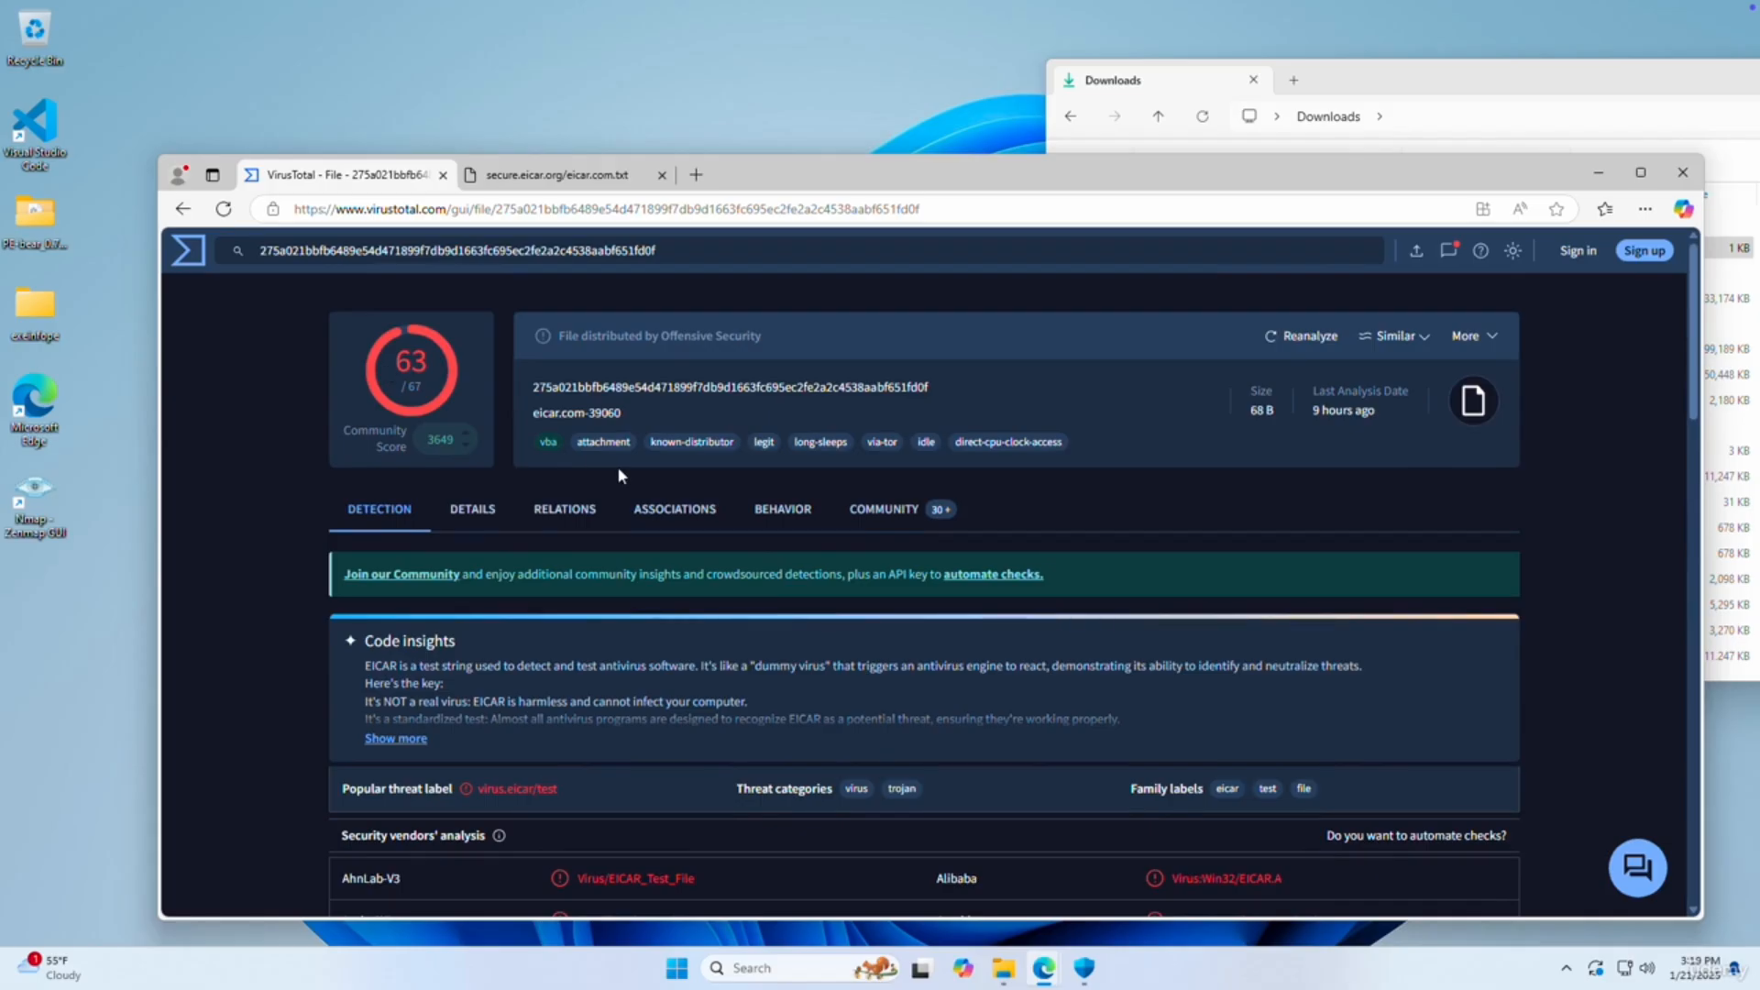
Submit eicar.com from the Downloads folder to VirusTotal again and review the vendors' verdicts.
click(1408, 104)
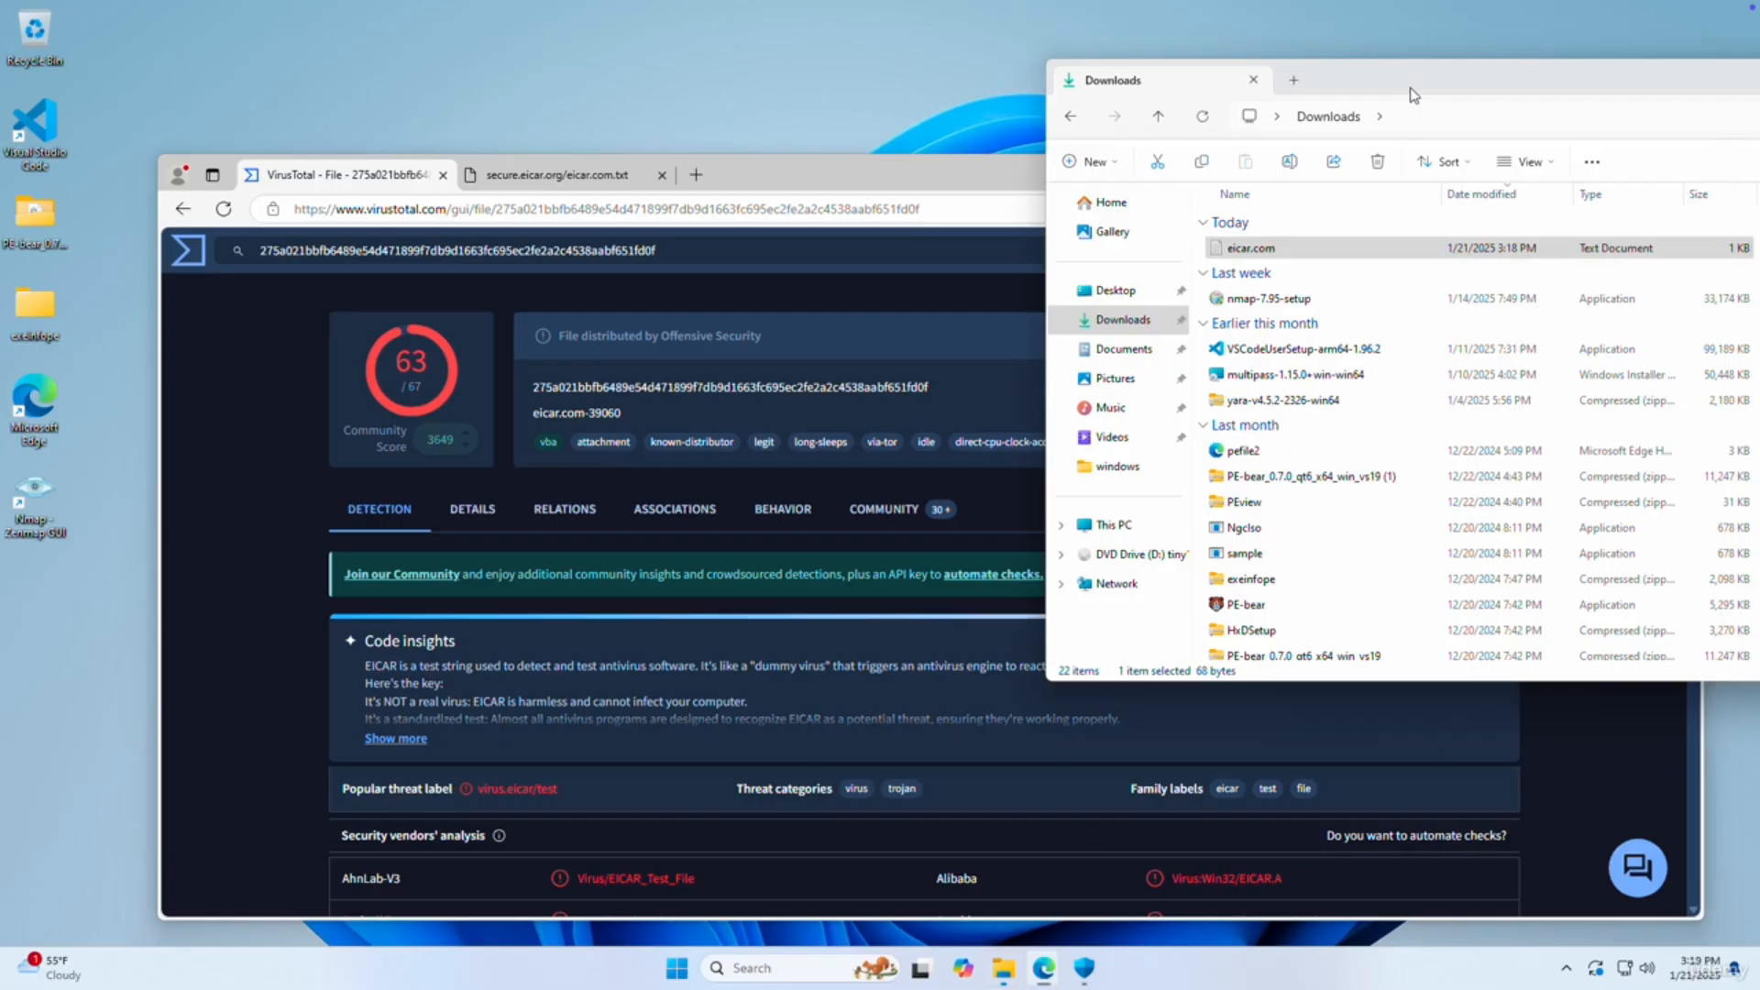
click(194, 261)
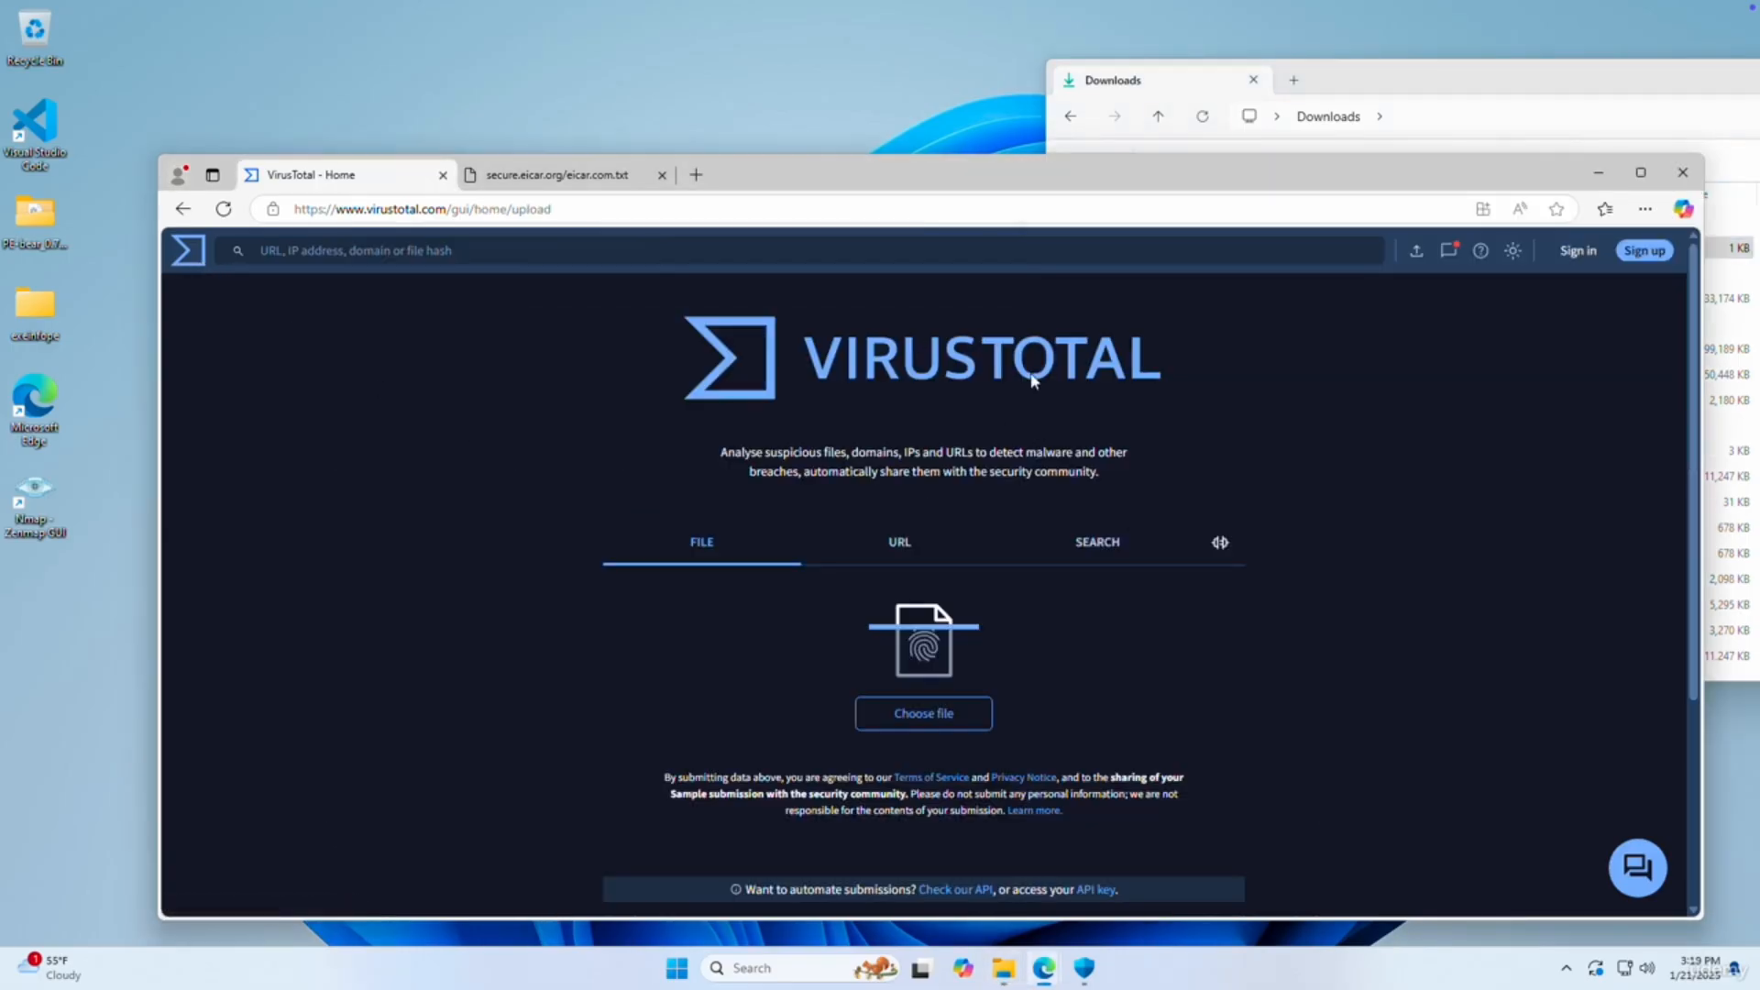
click(1593, 152)
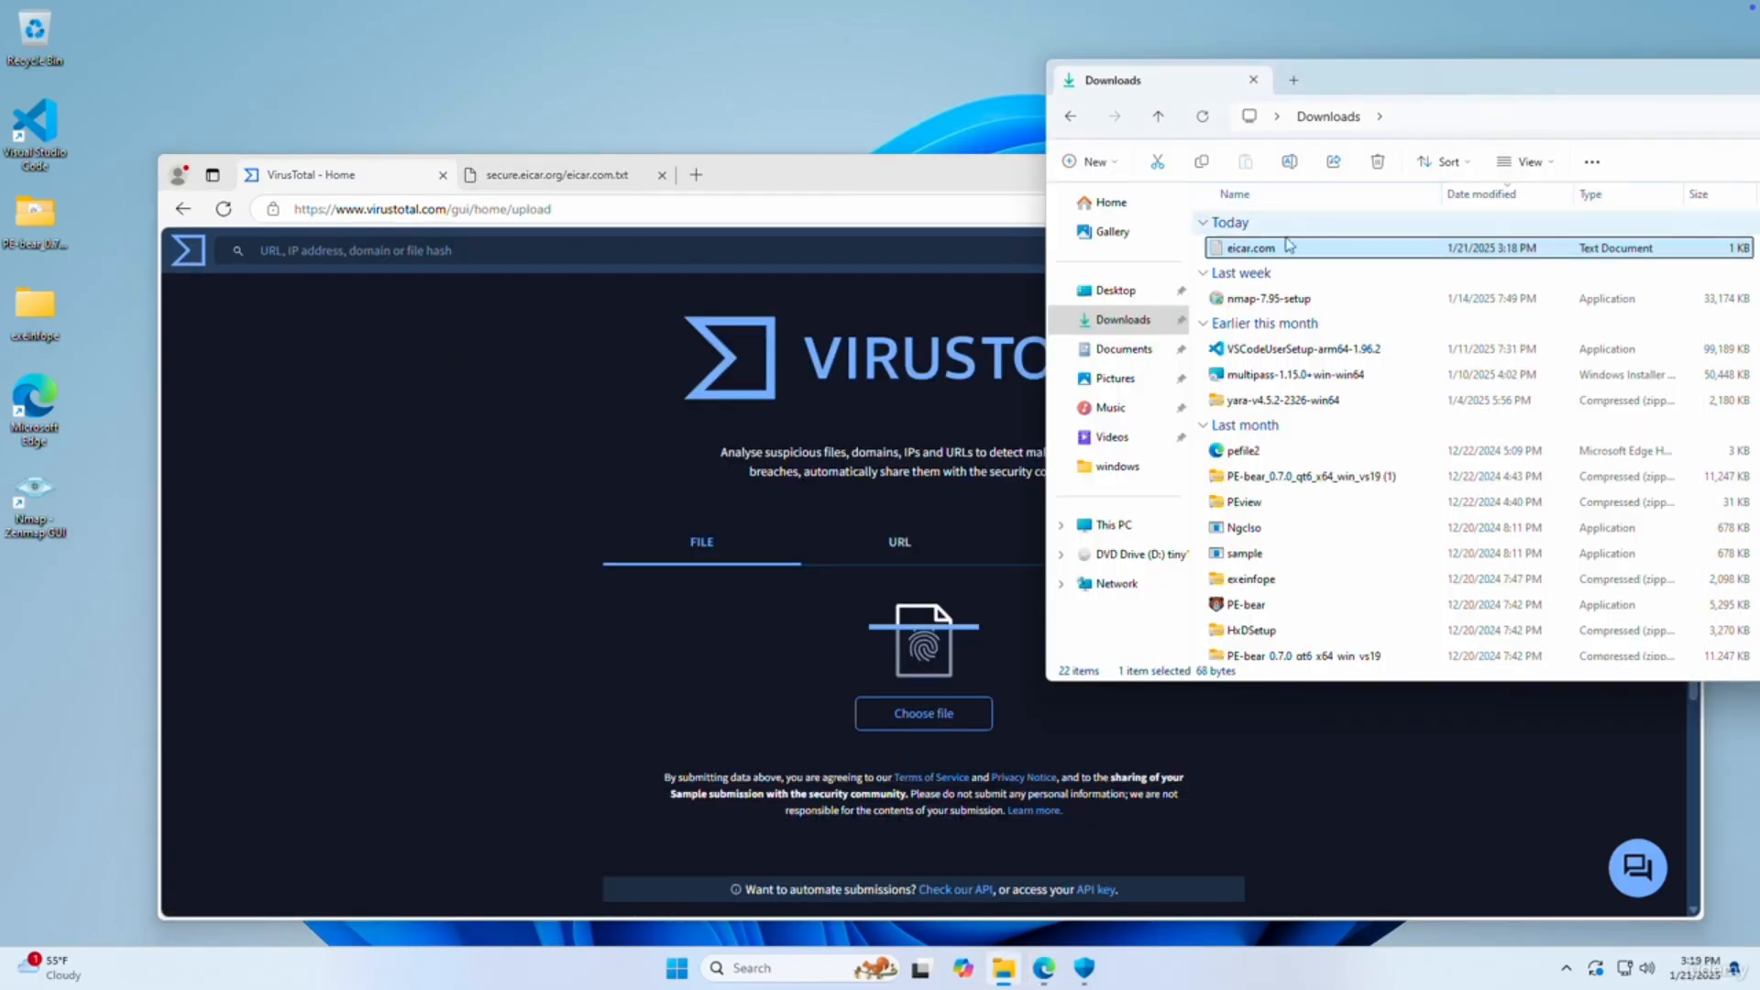
drag(1271, 250, 926, 602)
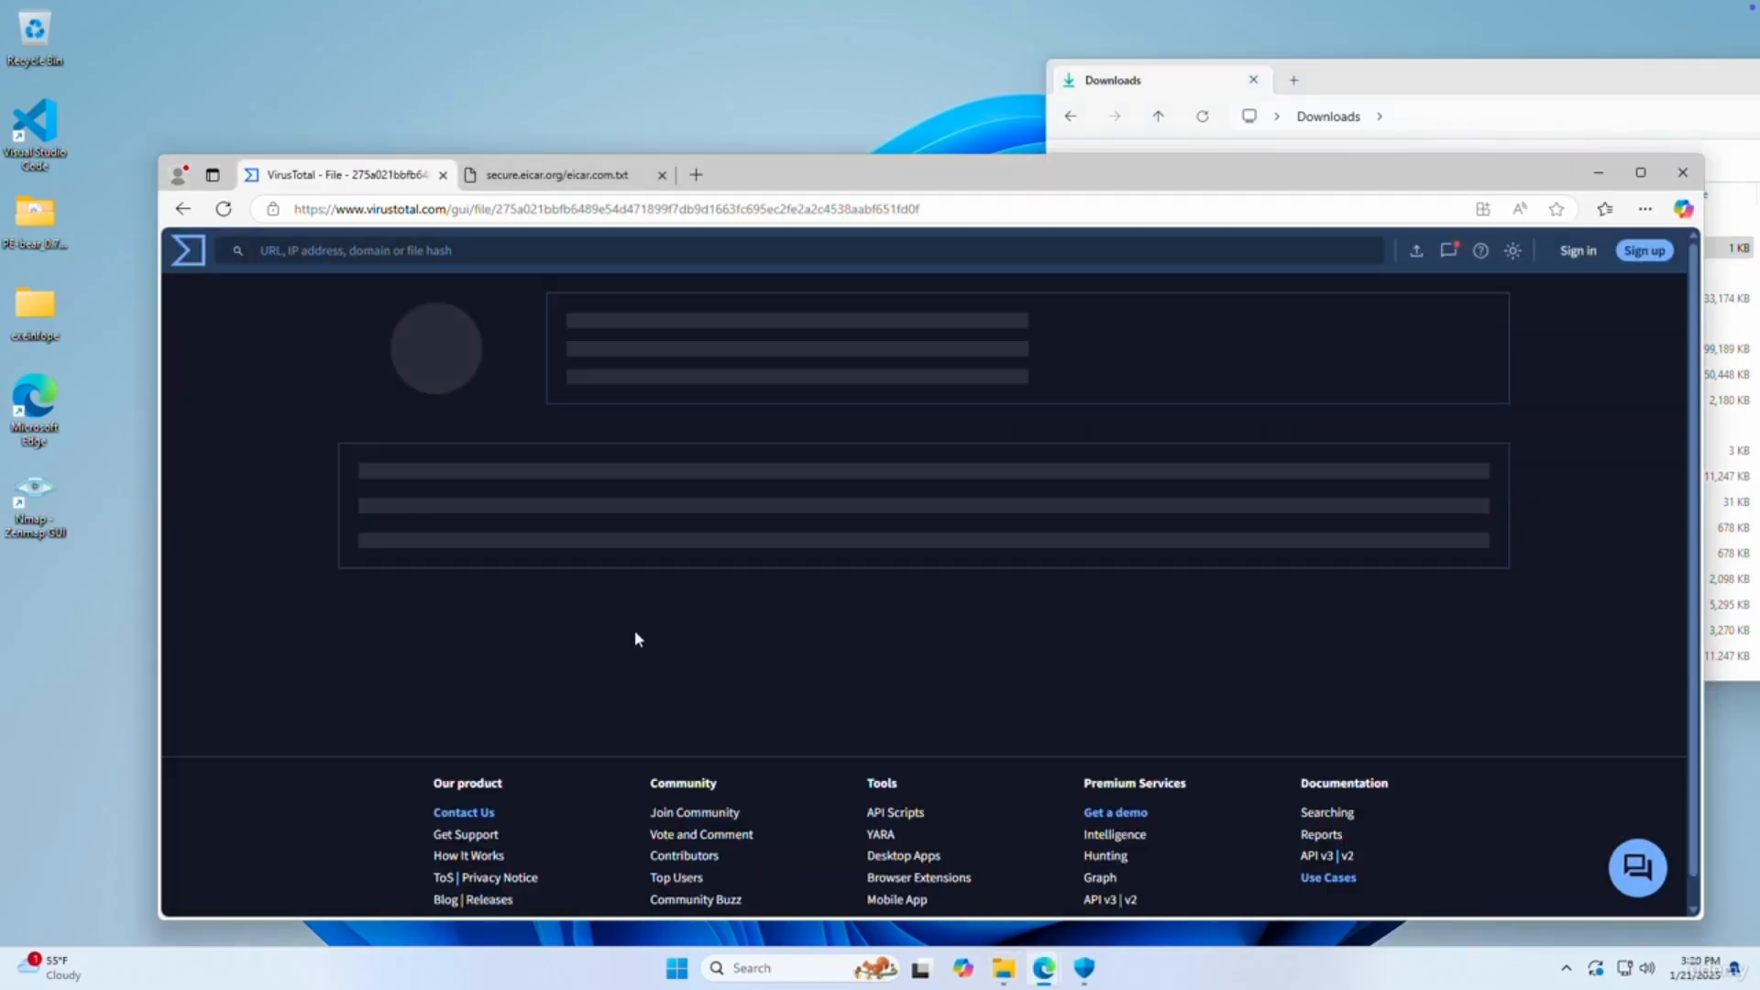
scroll(673, 554, down, 15)
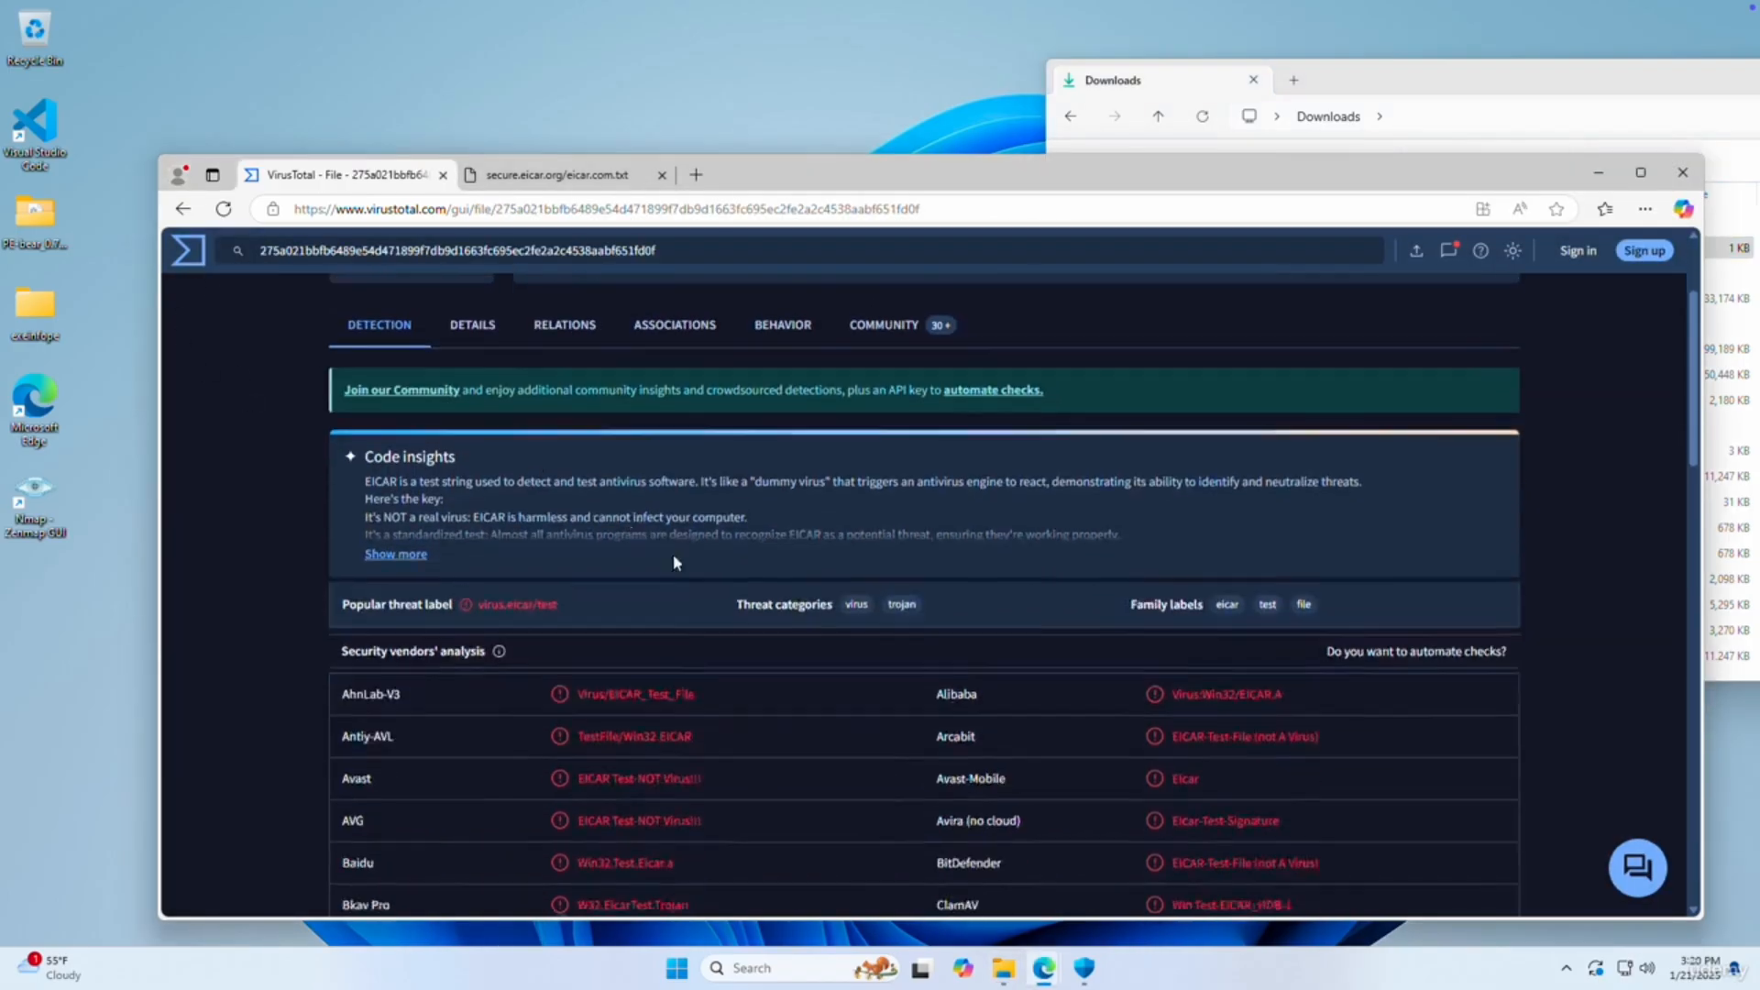
scroll(735, 545, down, 5)
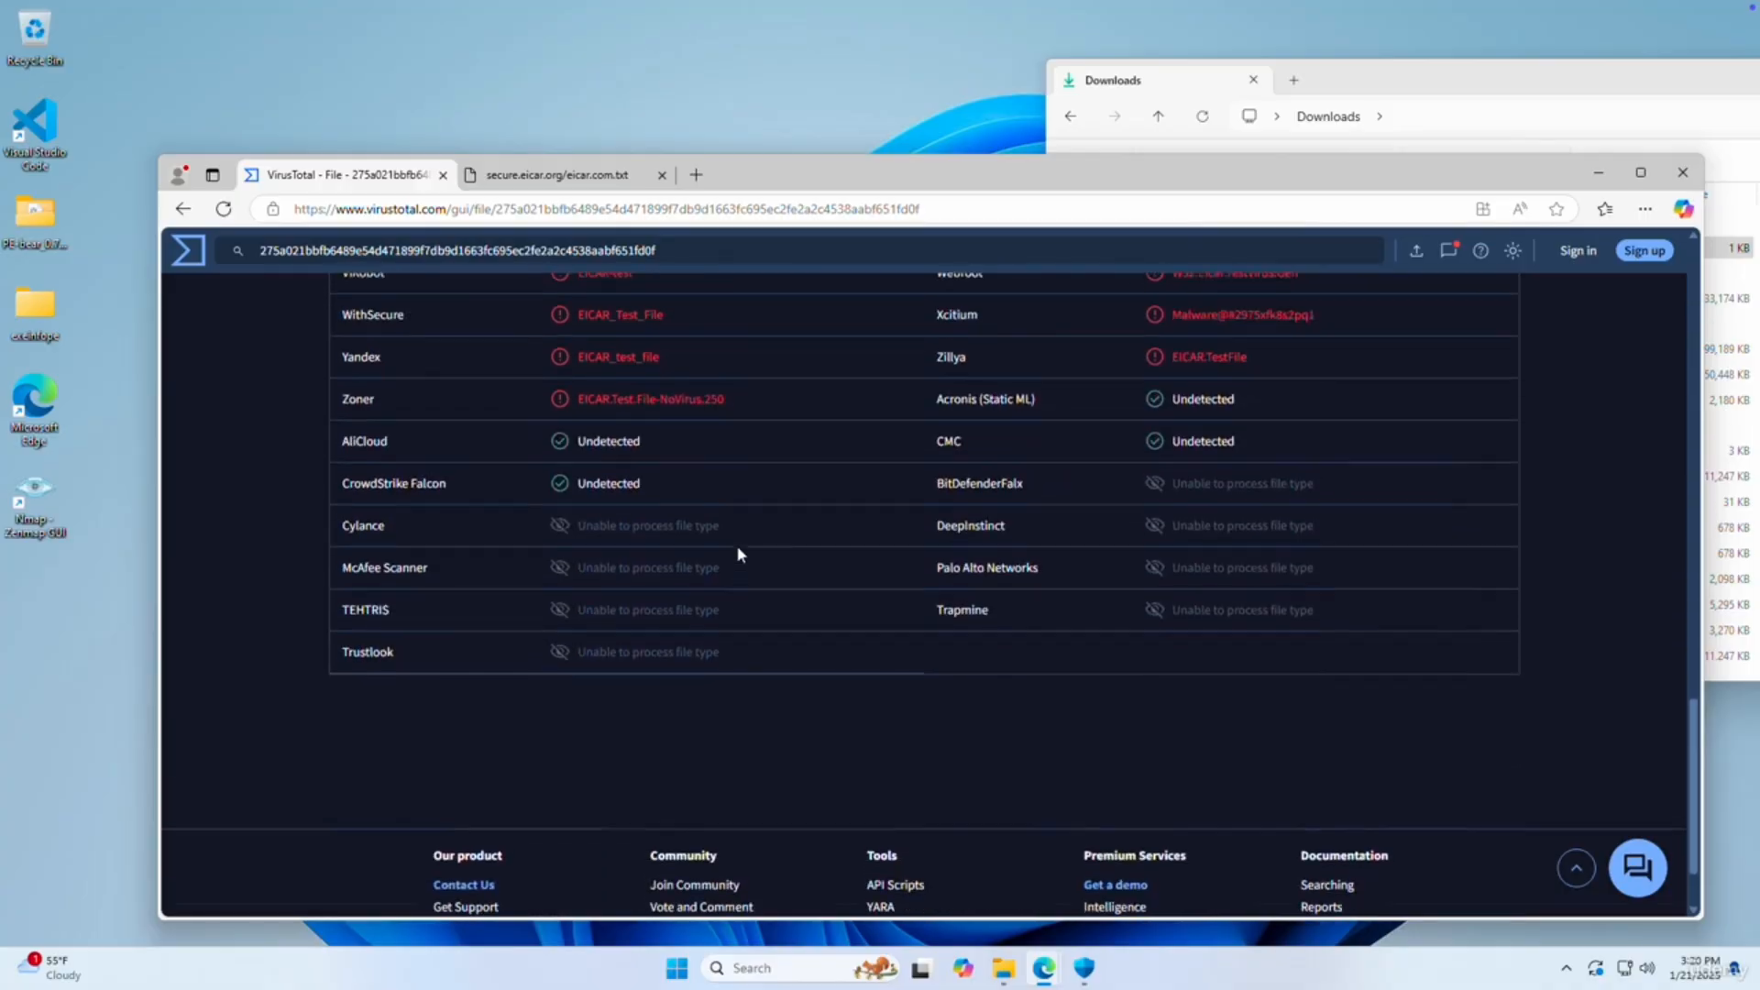
scroll(735, 544, up, 12)
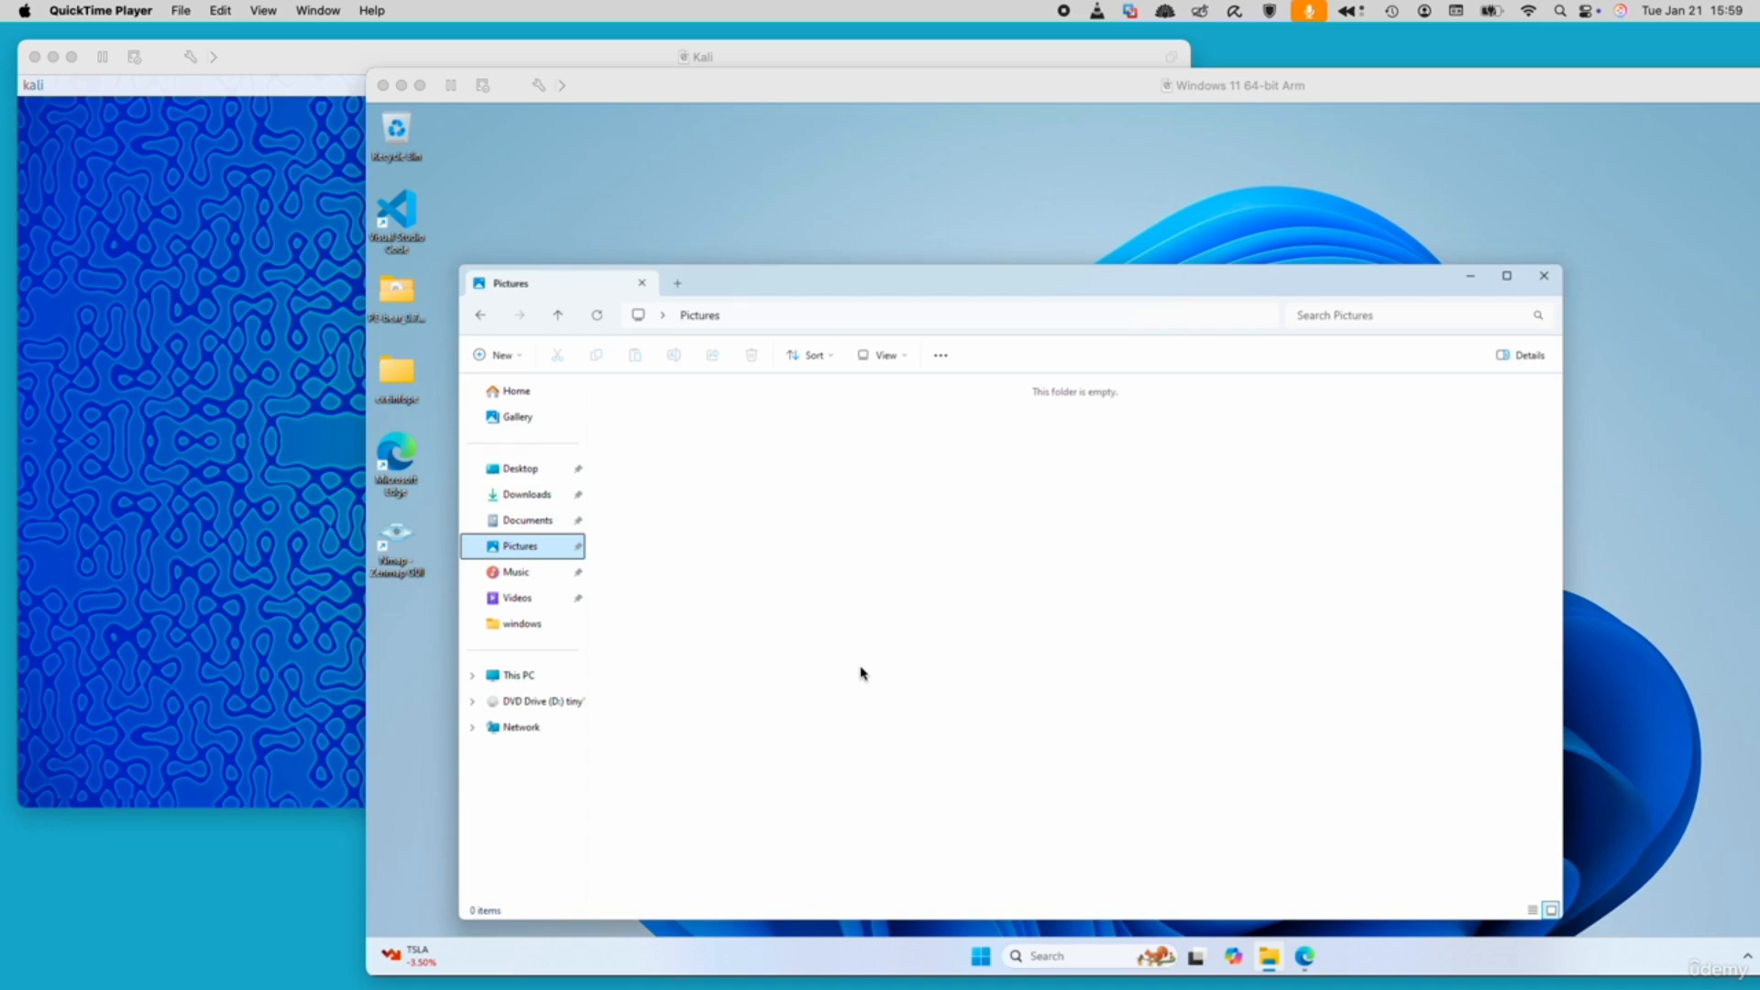
Switch to the Kali virtual machine and log in with the account password.
click(286, 466)
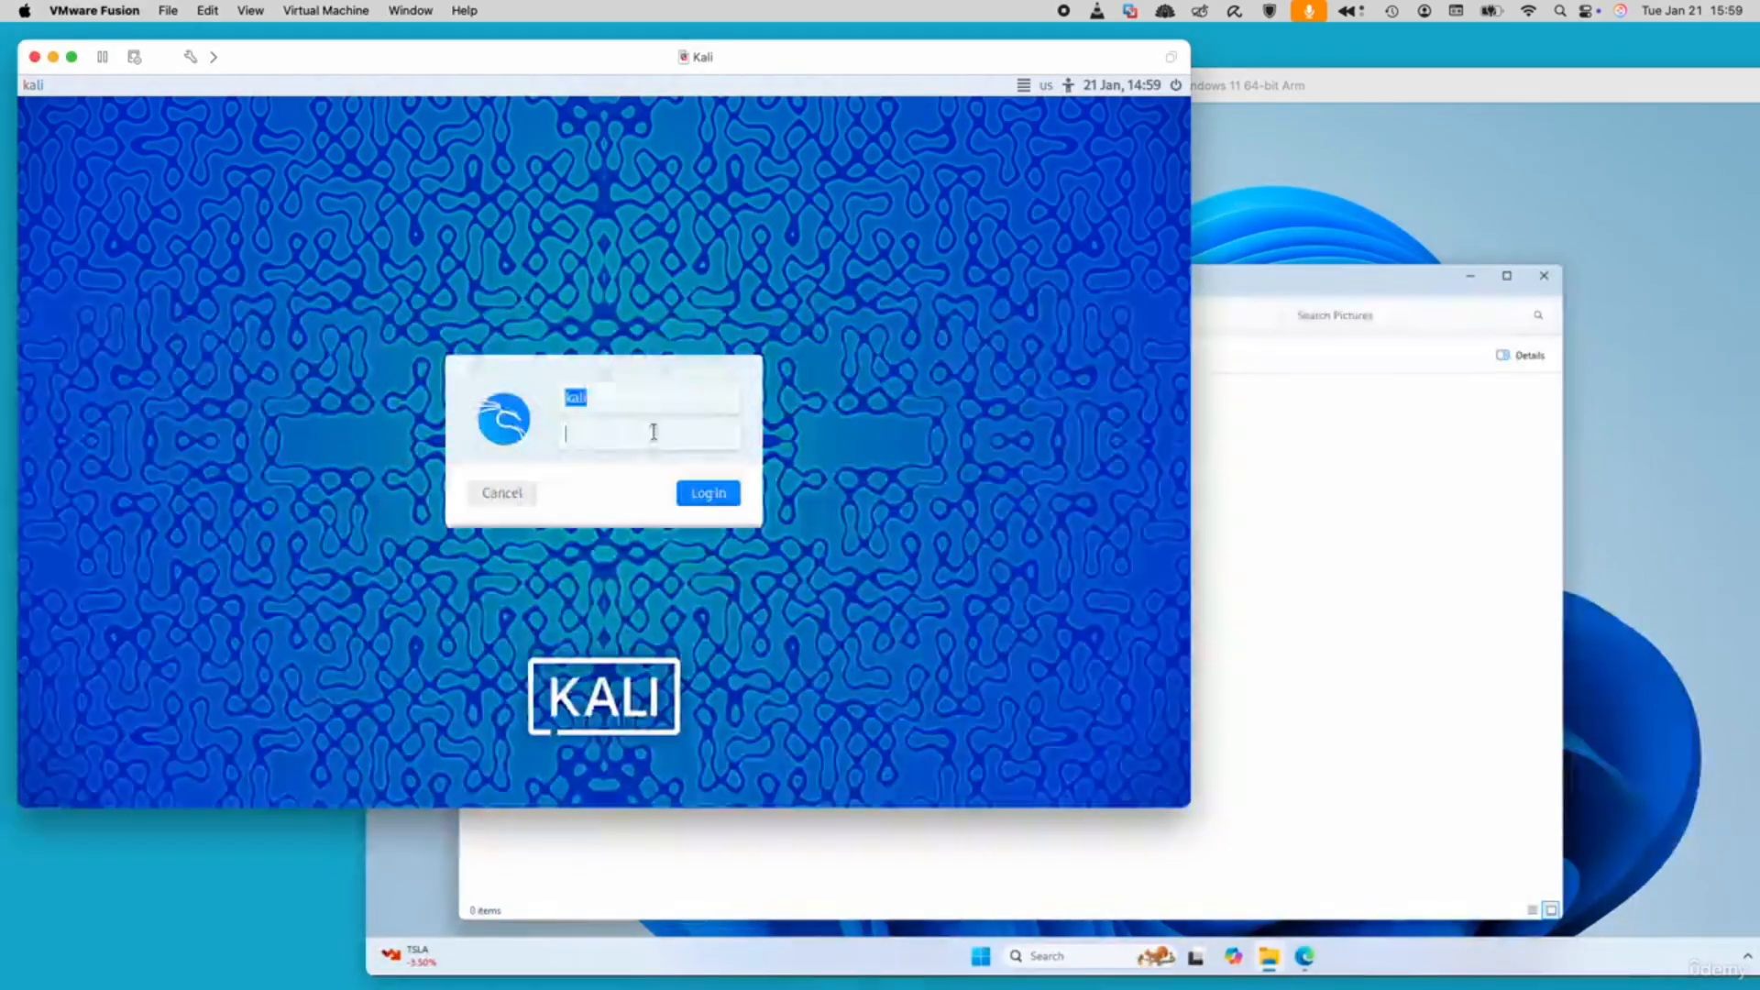
text(kali)
key(Return)
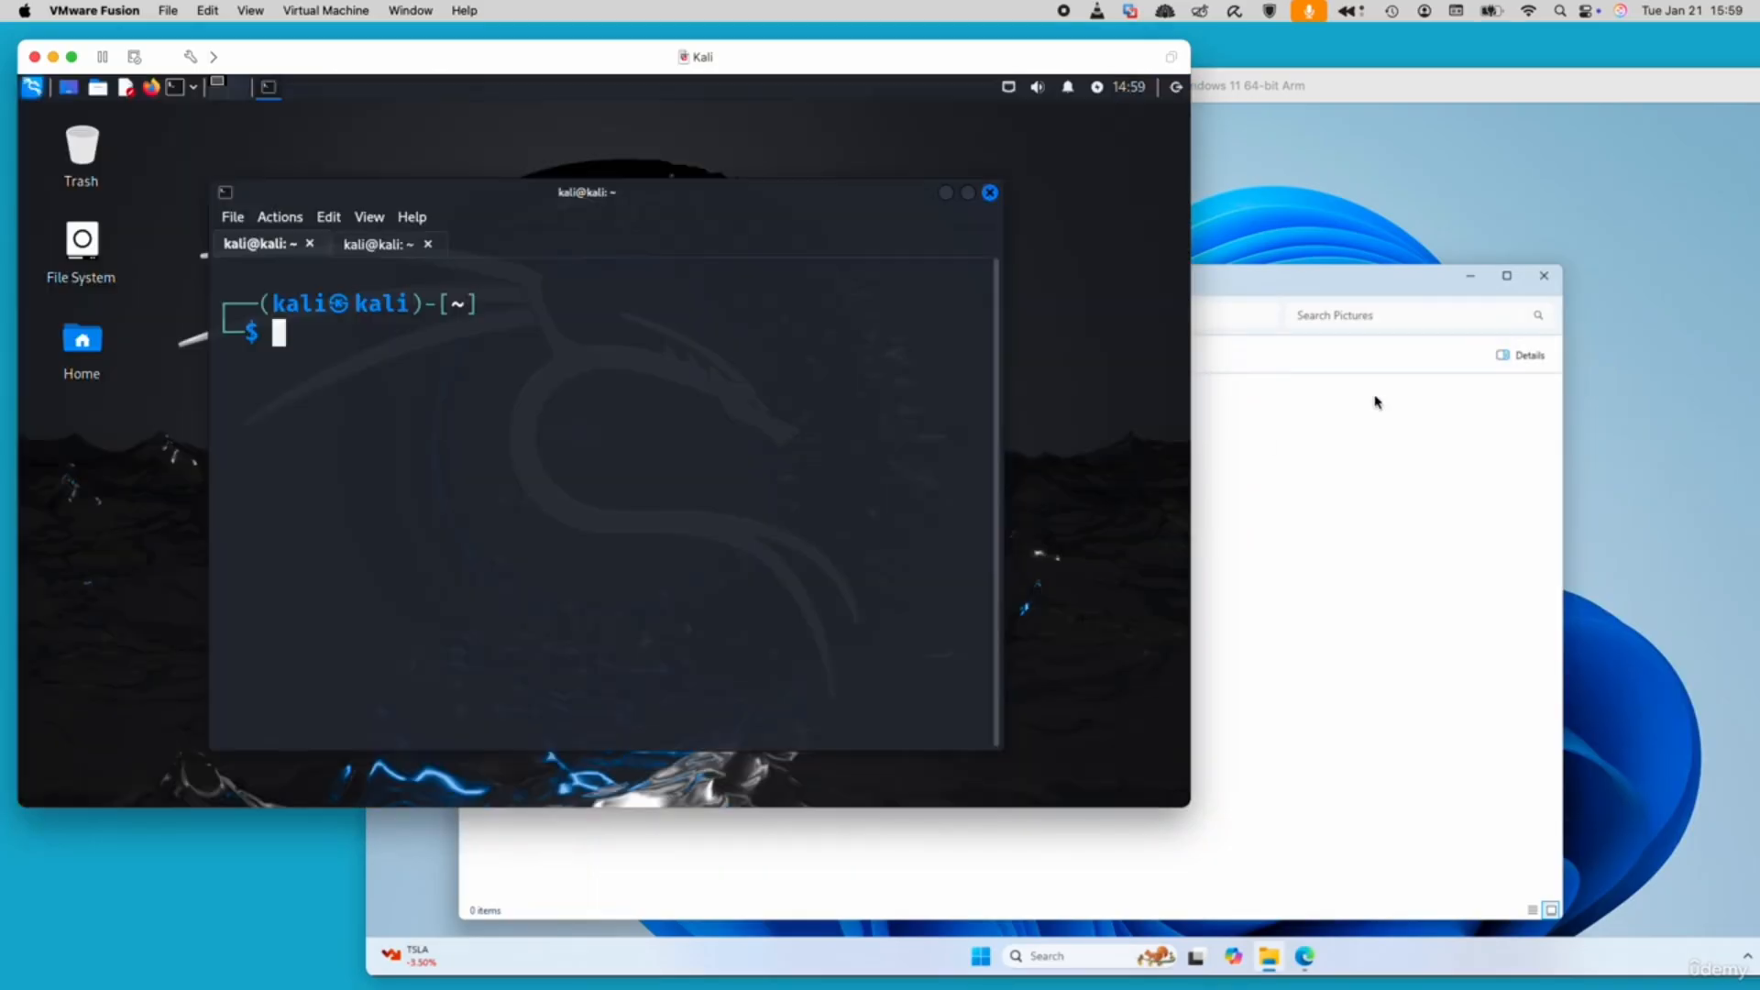
Switch to the Windows 11 virtual machine, open the Downloads folder and move its window farther from the Kali window.
click(1431, 417)
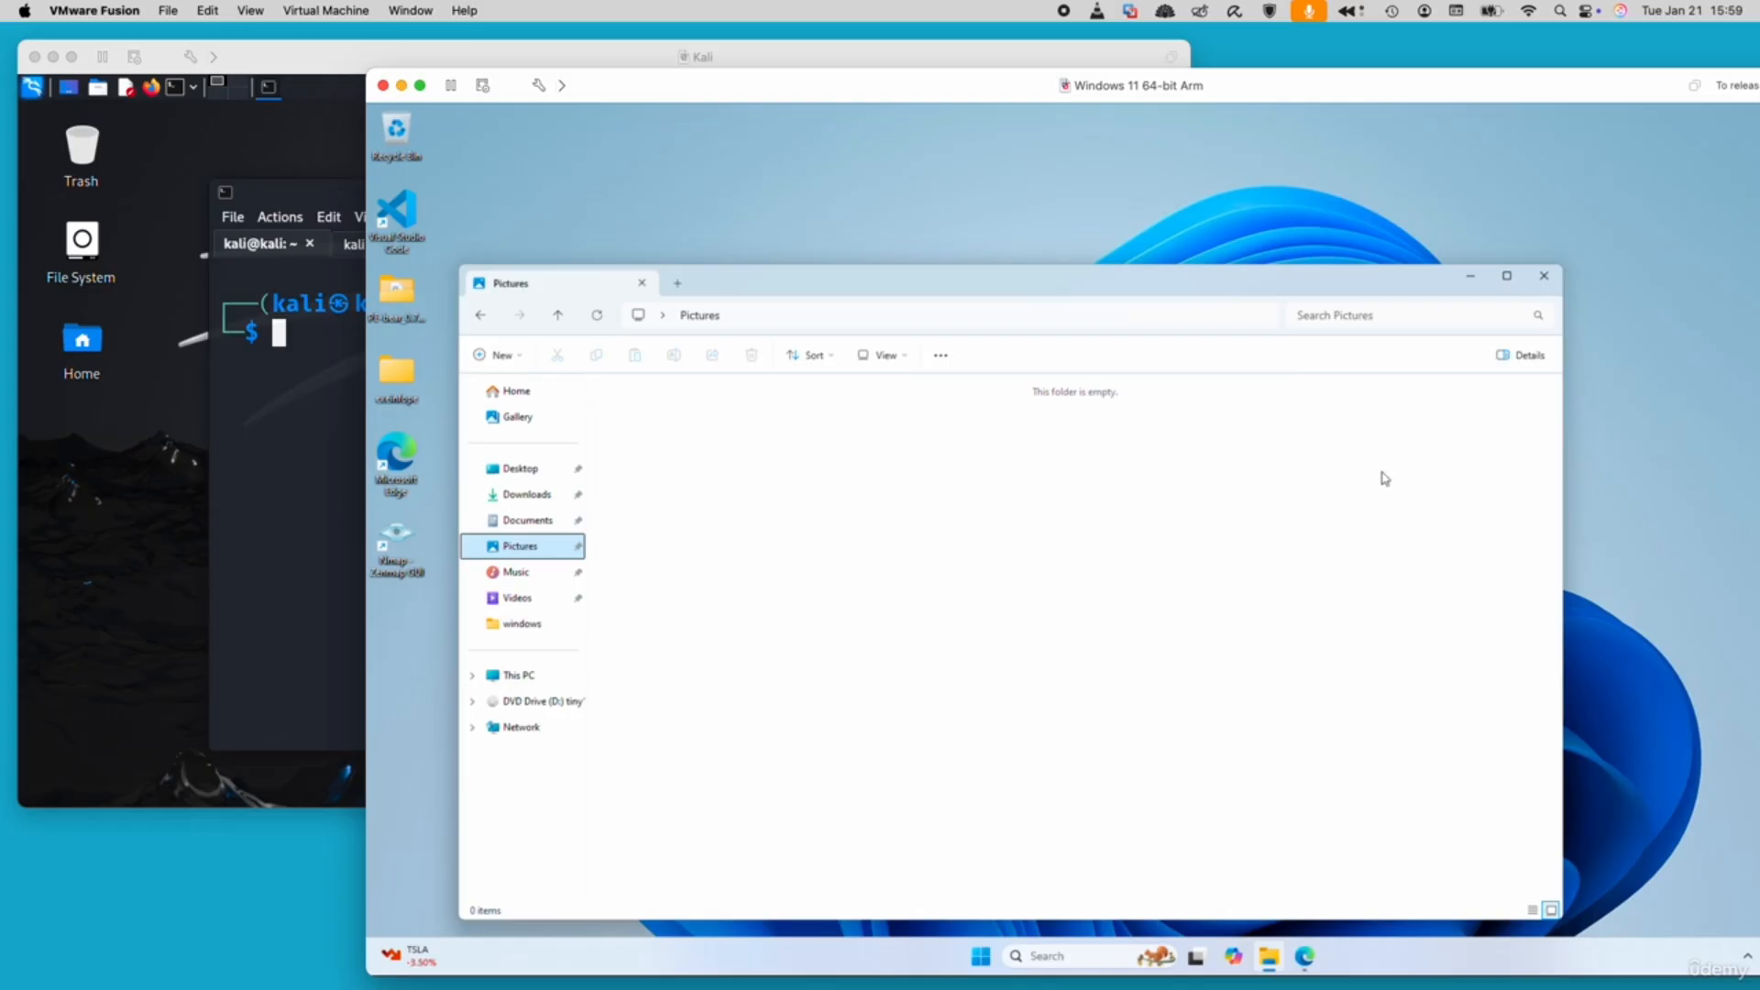
click(525, 498)
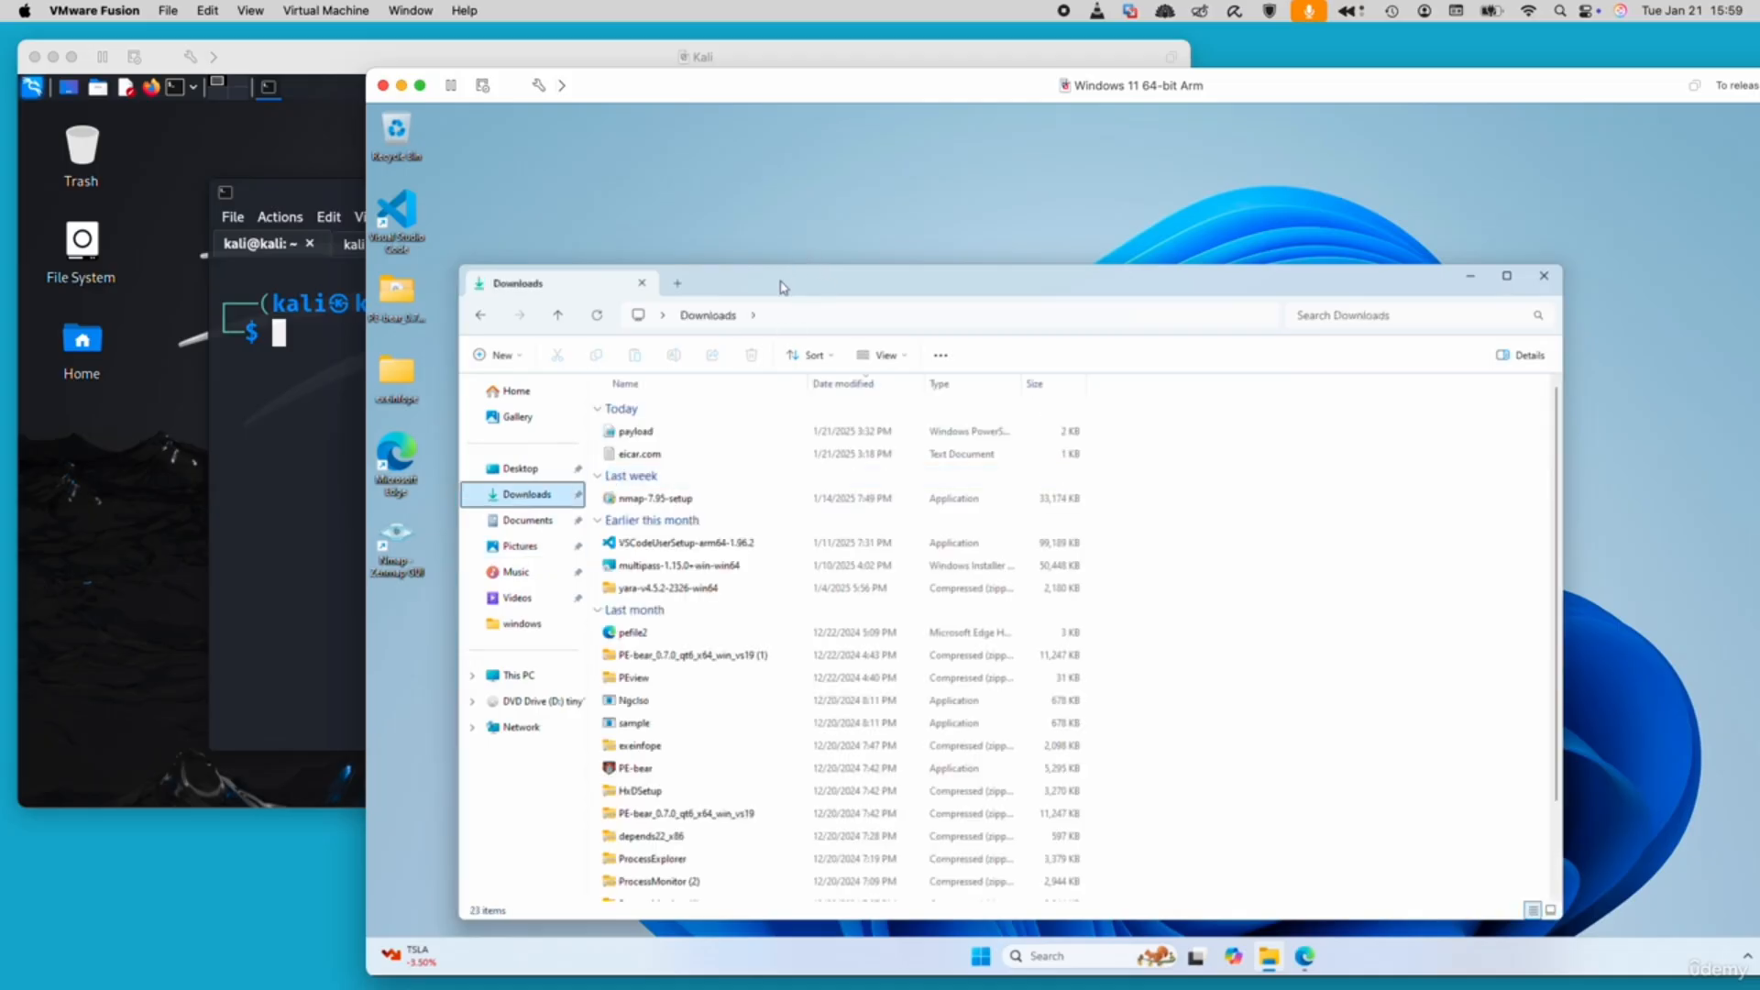
drag(782, 287, 928, 266)
Start msfconsole in the Kali terminal and bring the Windows virtual machine's Downloads folder back to the front.
click(263, 394)
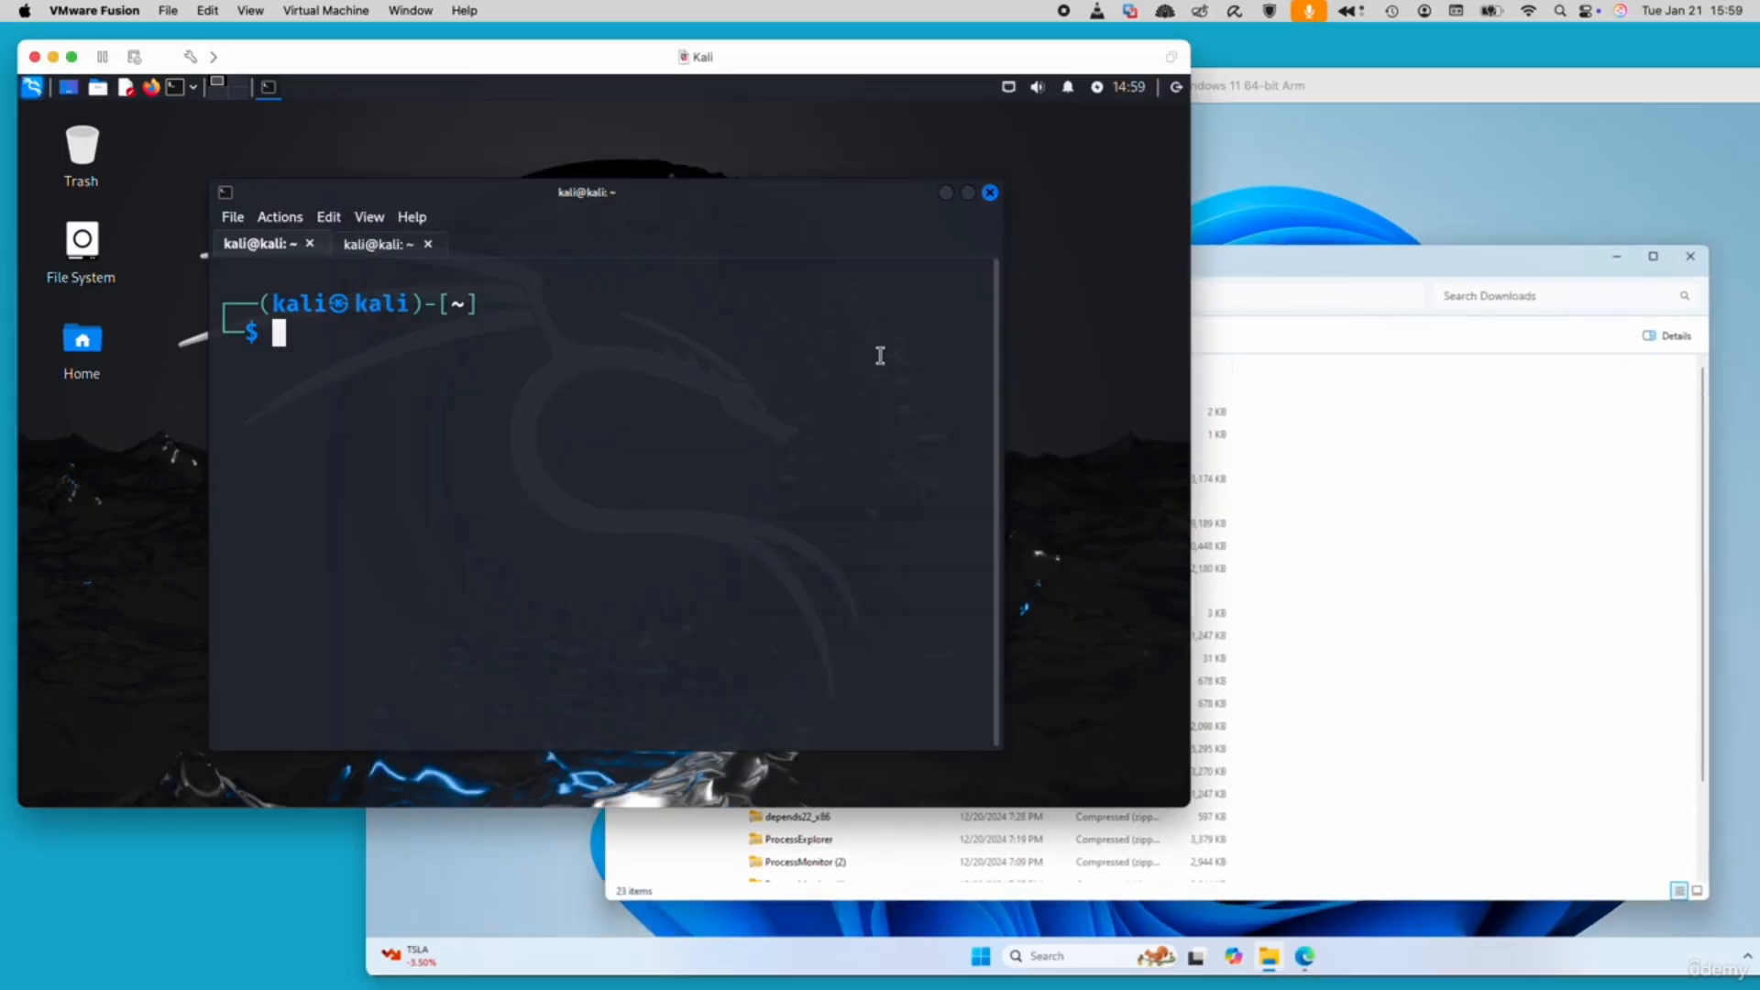
text(msfconsole)
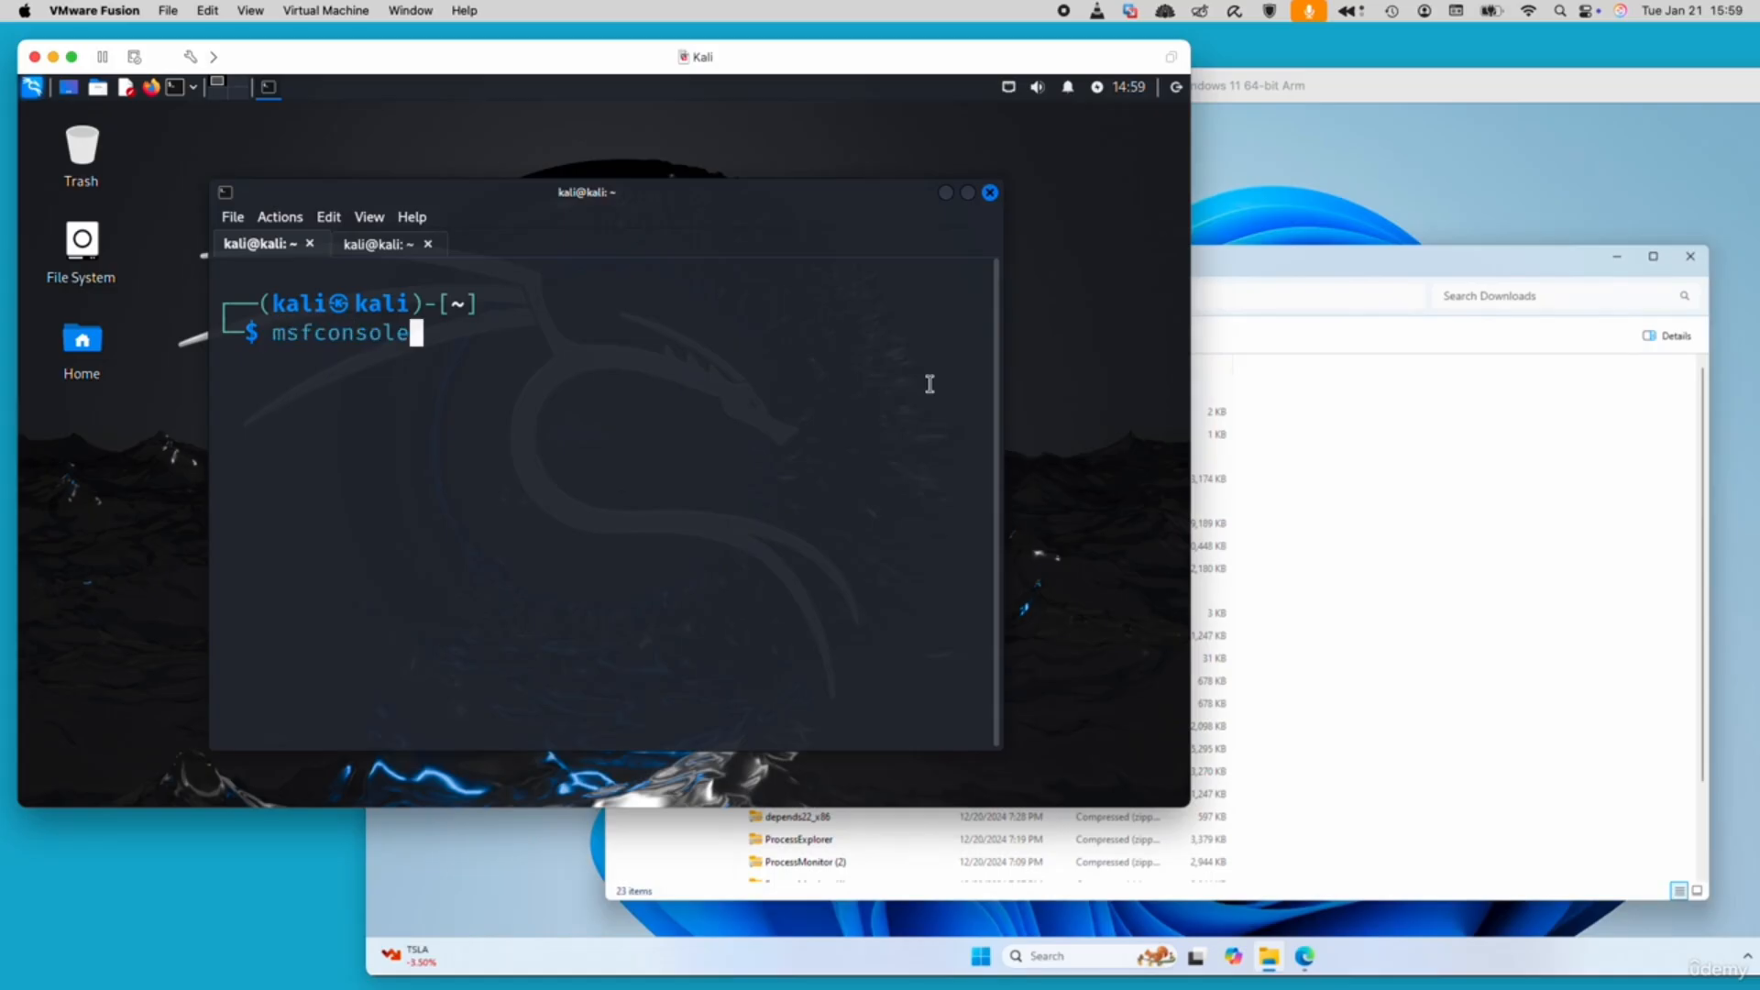
key(Return)
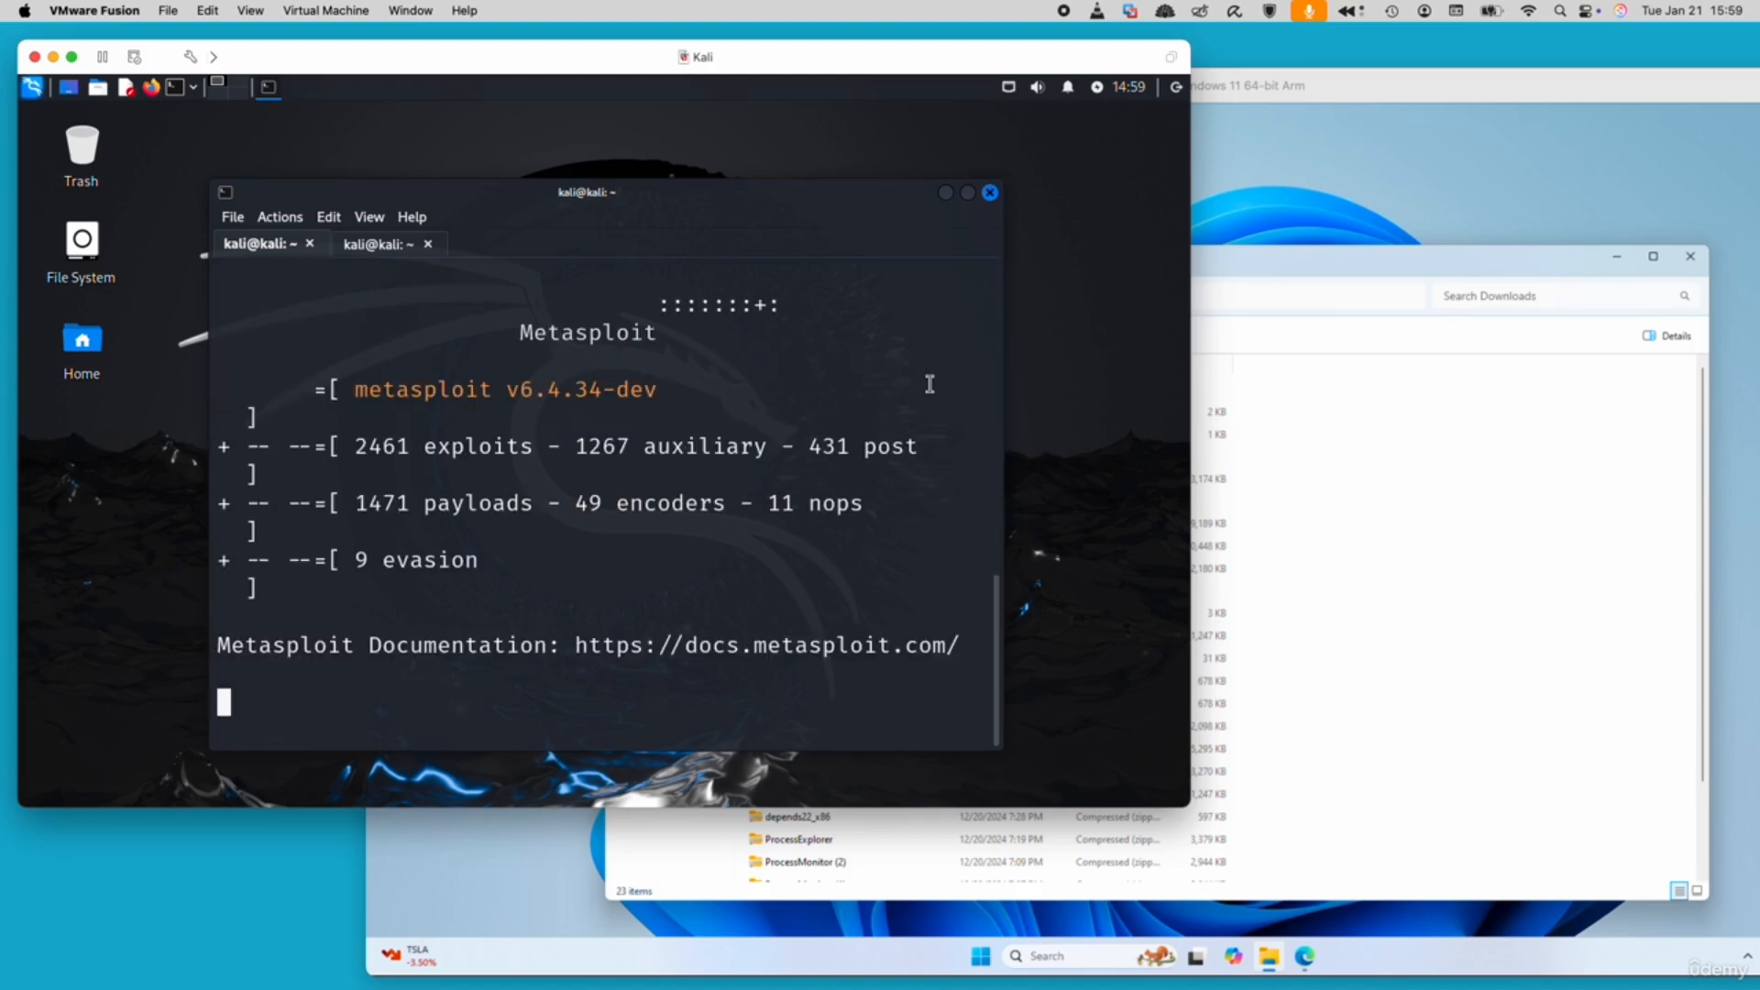
click(1641, 482)
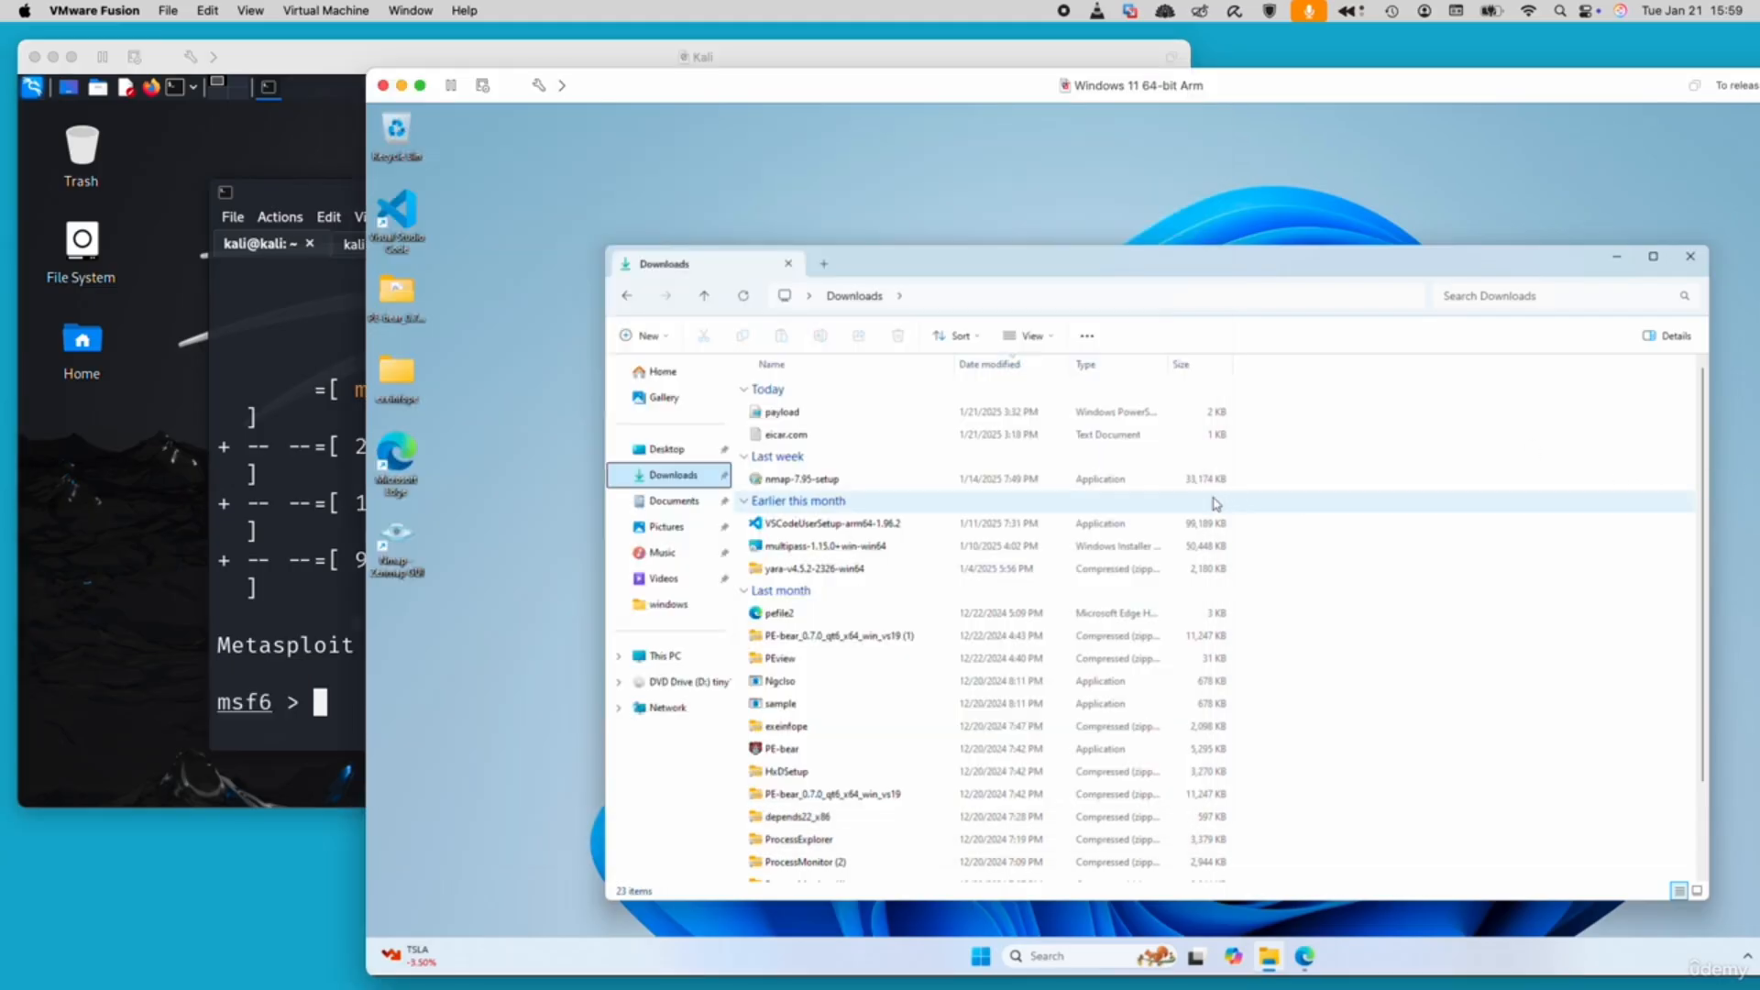
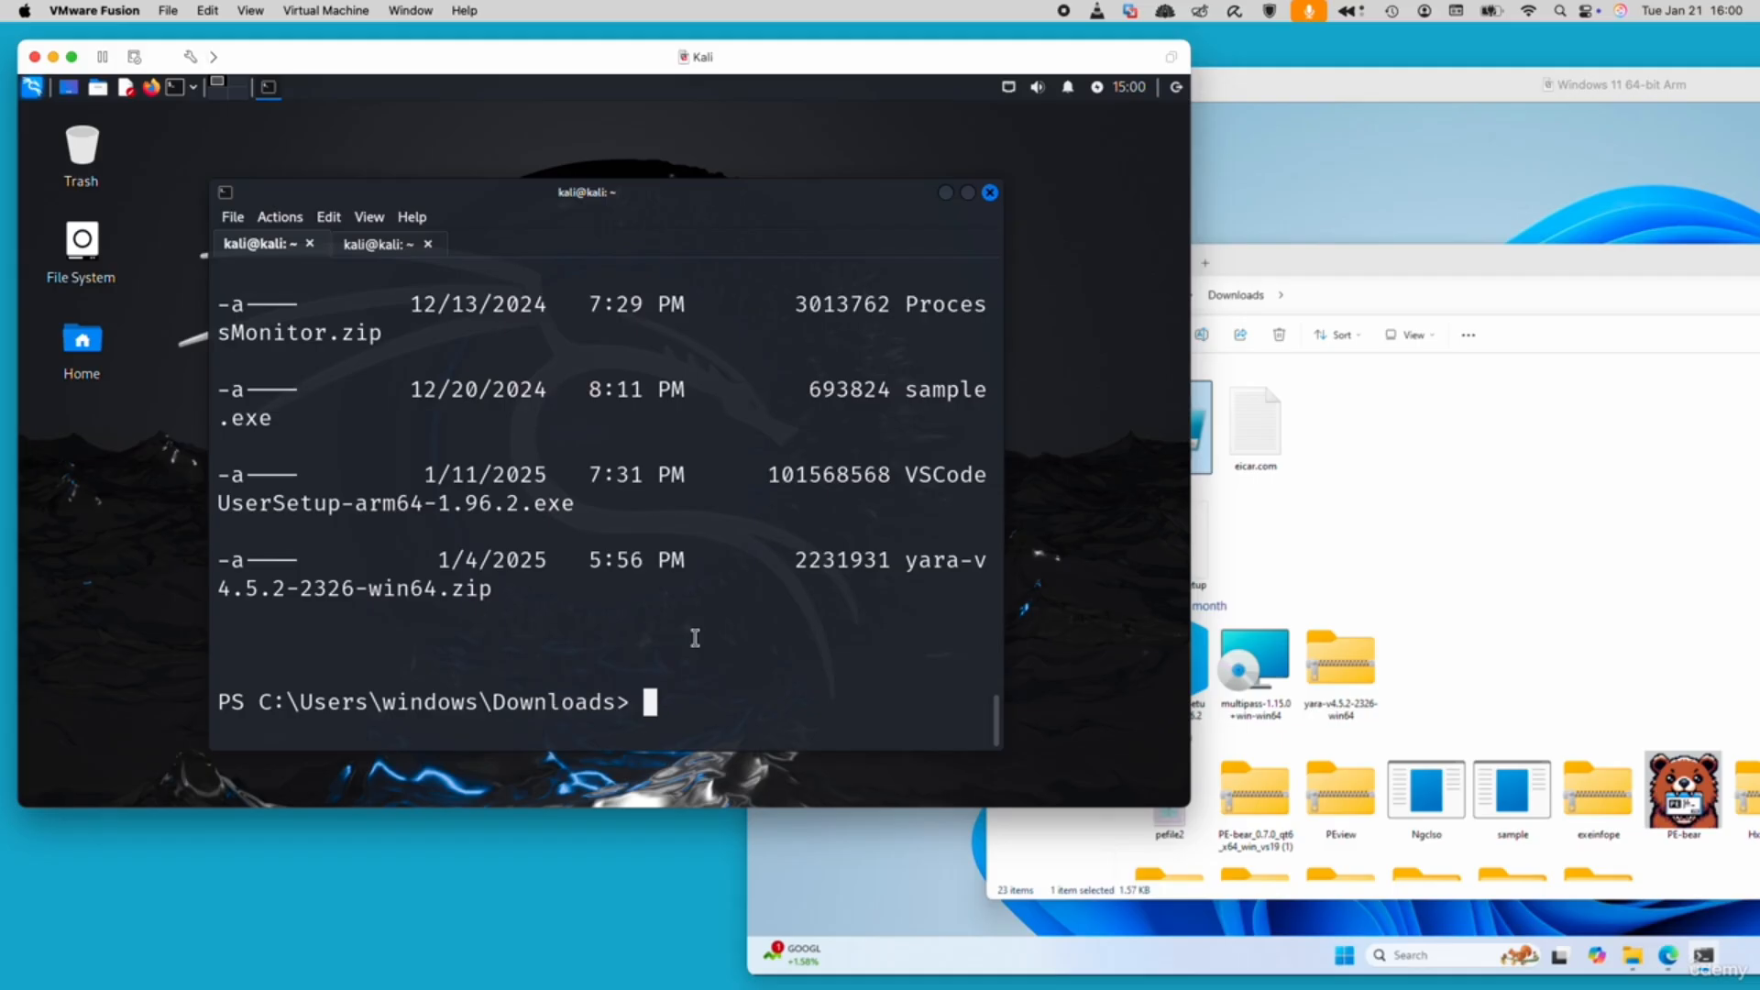
Widen the Kali terminal window and list C:\Users\windows\Downloads with dir in the remote PowerShell session.
scroll(919, 666, up, 1)
drag(994, 673, 1109, 668)
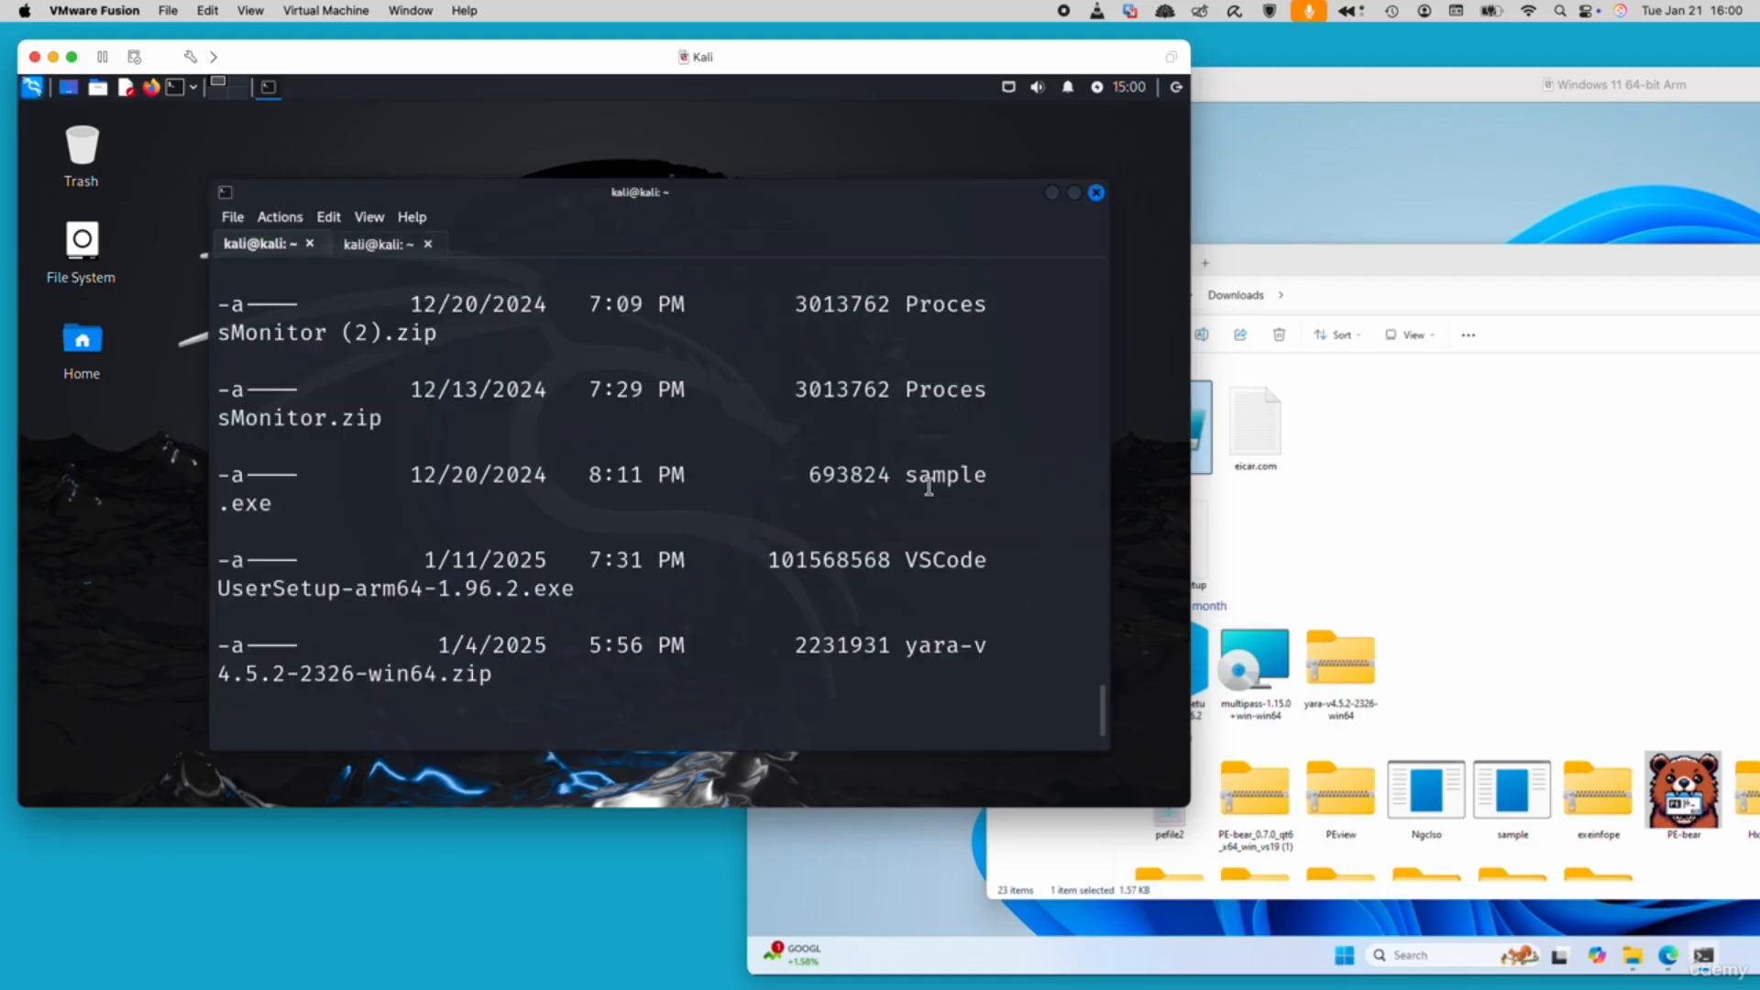
text(dir)
key(Return)
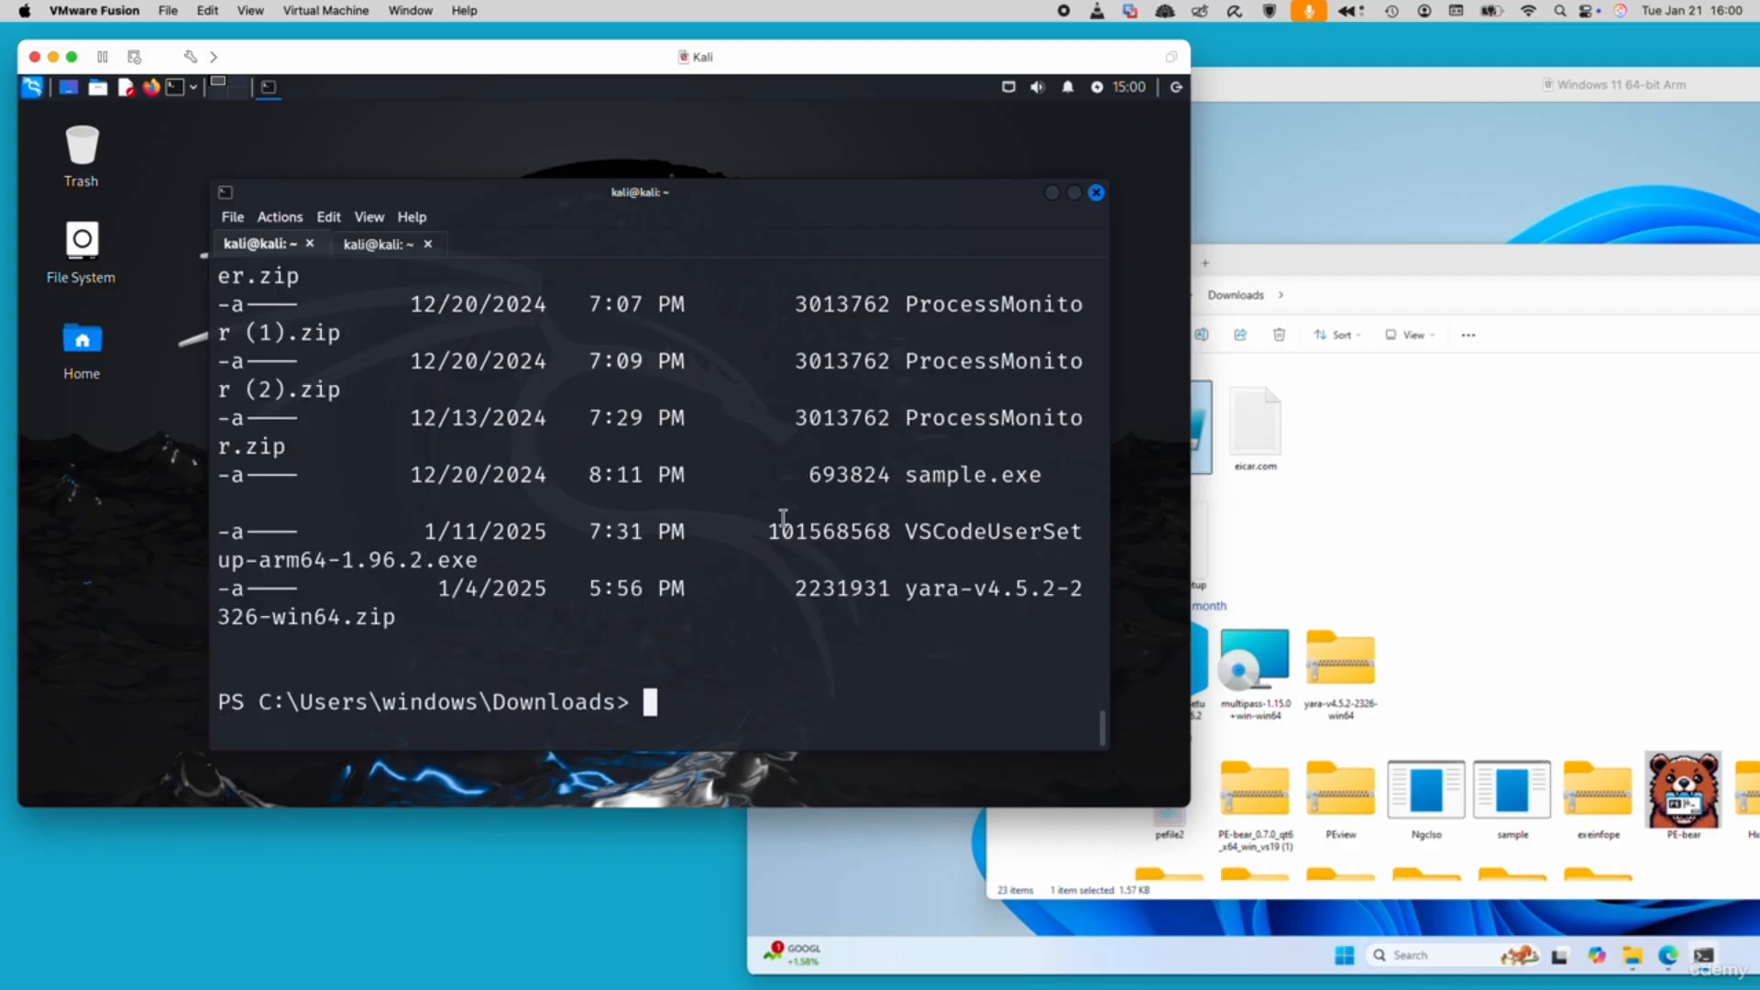
Compare the remote directory listing in the Kali terminal with the Downloads folder in the Windows virtual machine.
scroll(784, 518, up, 3)
scroll(784, 518, down, 3)
scroll(999, 528, up, 6)
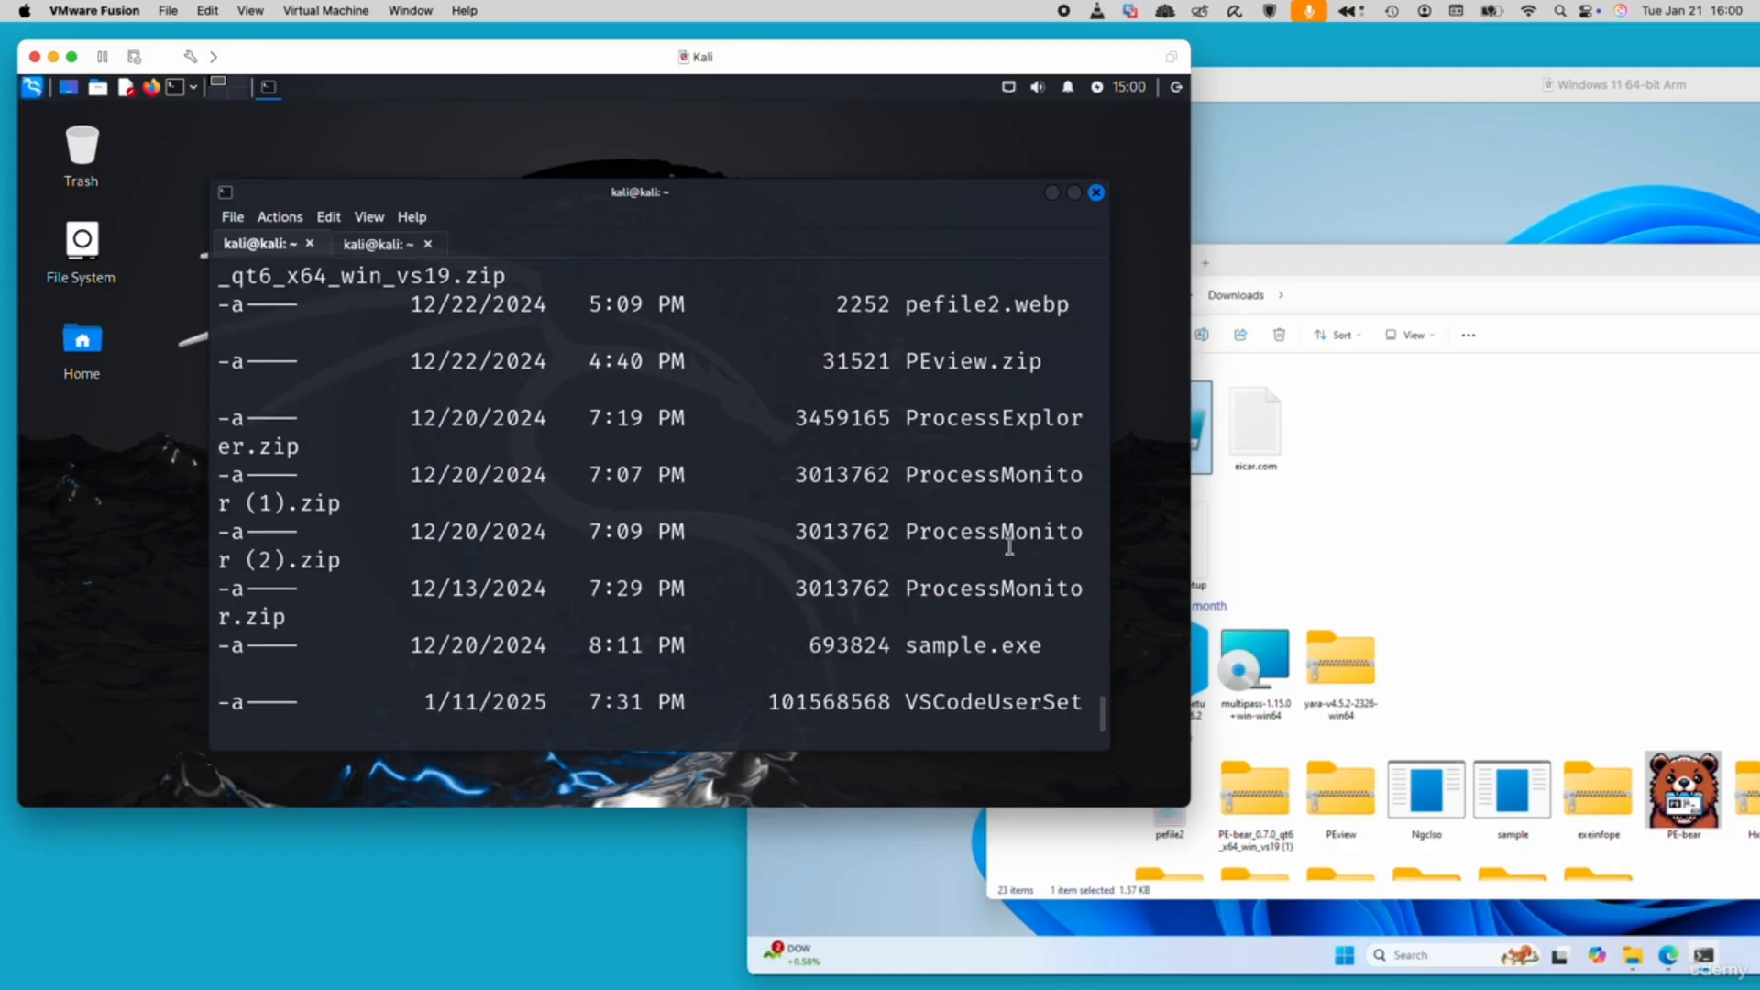
scroll(997, 533, up, 8)
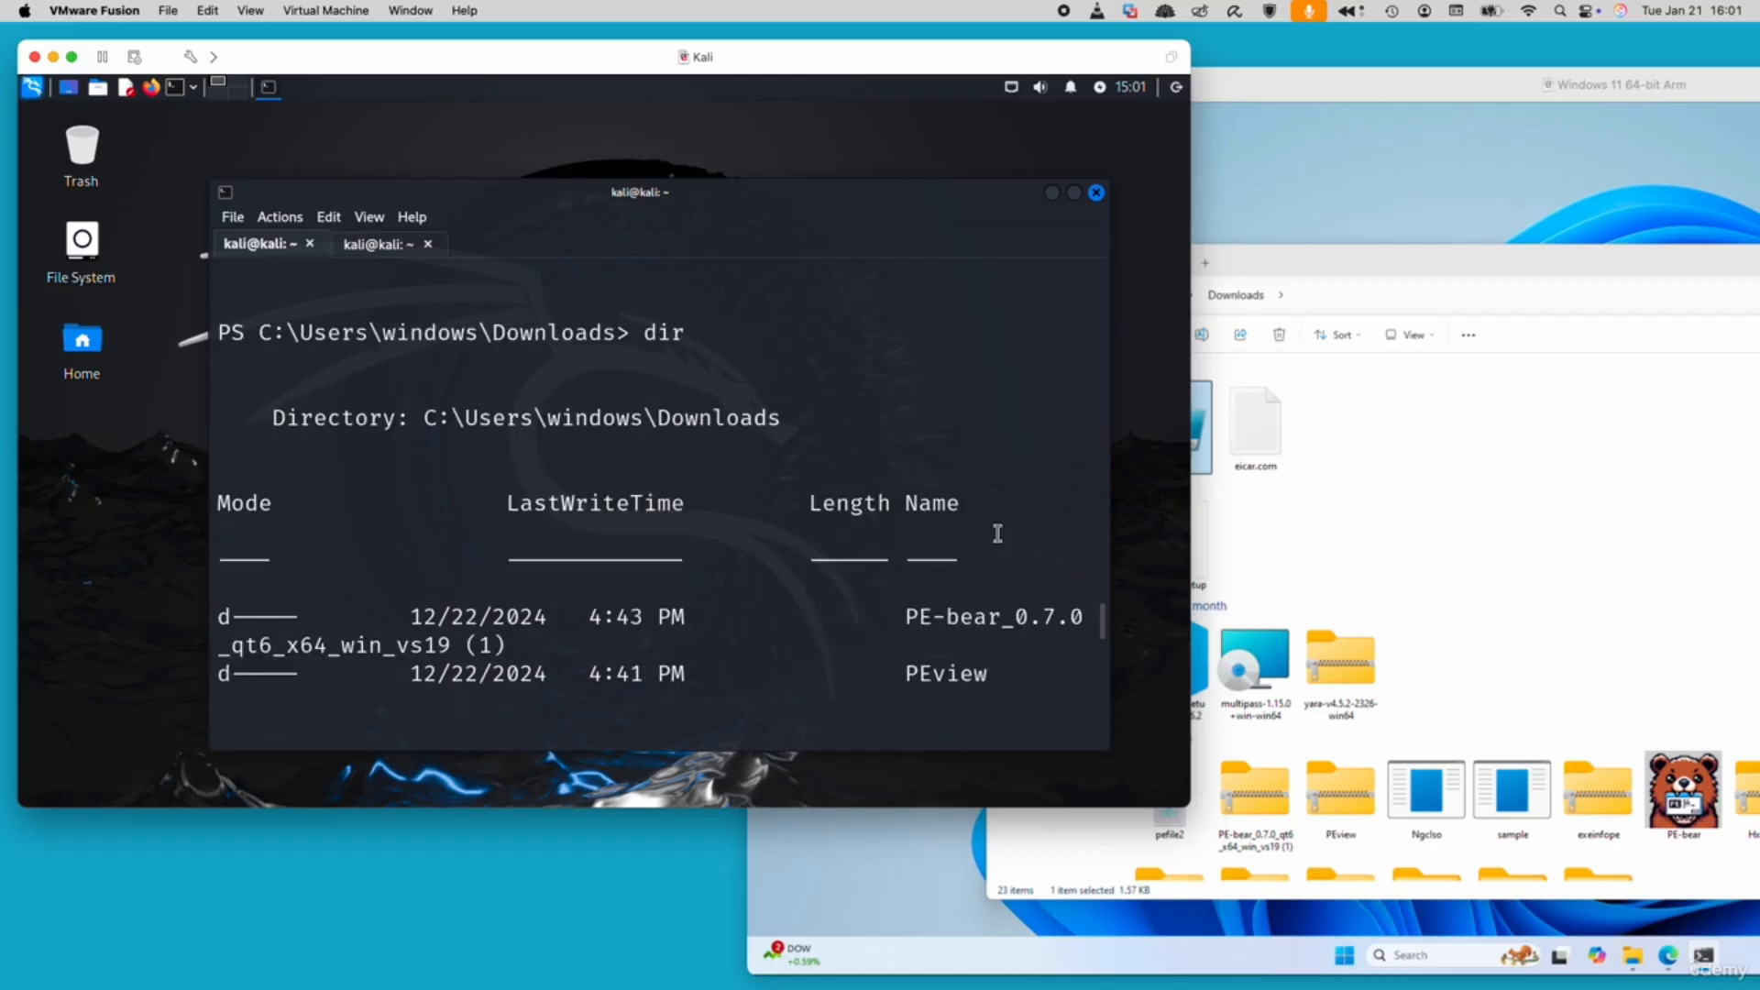
scroll(998, 533, down, 2)
scroll(997, 534, down, 3)
click(1311, 536)
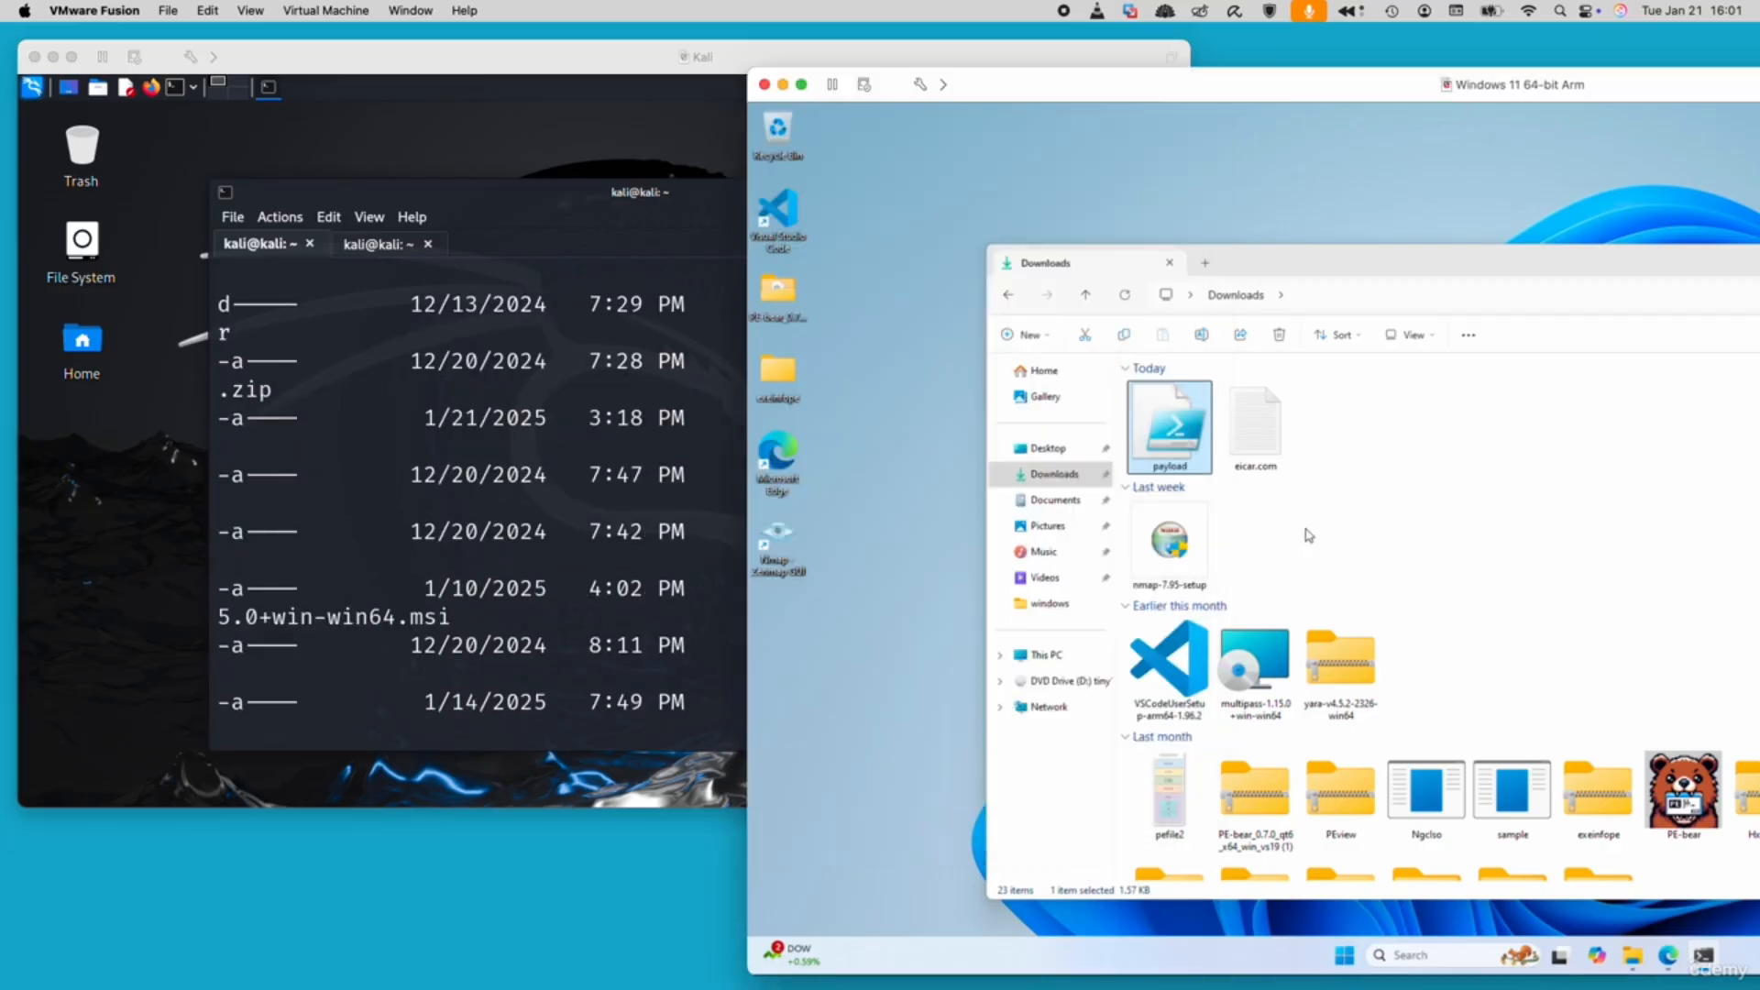
click(594, 543)
scroll(739, 570, down, 5)
scroll(751, 559, up, 3)
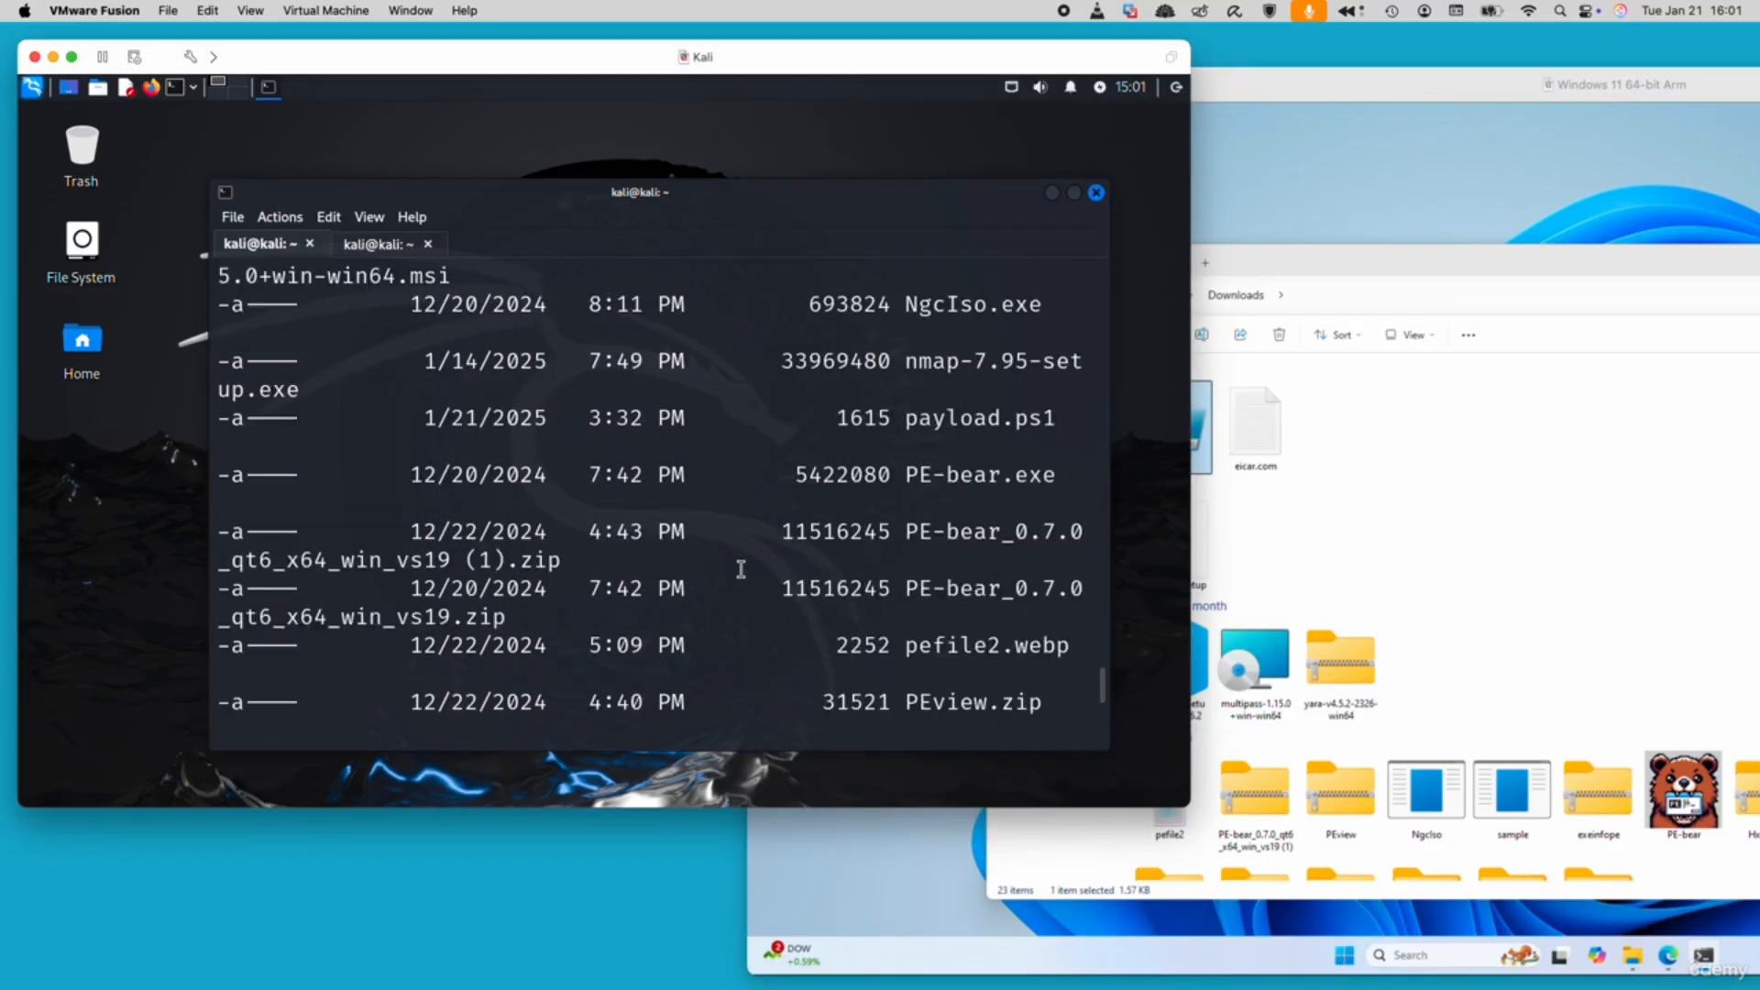
Highlight payload.ps1 in the remote Downloads listing and move up to the parent directory with cd .. in the remote PowerShell session.
drag(905, 503, 1081, 503)
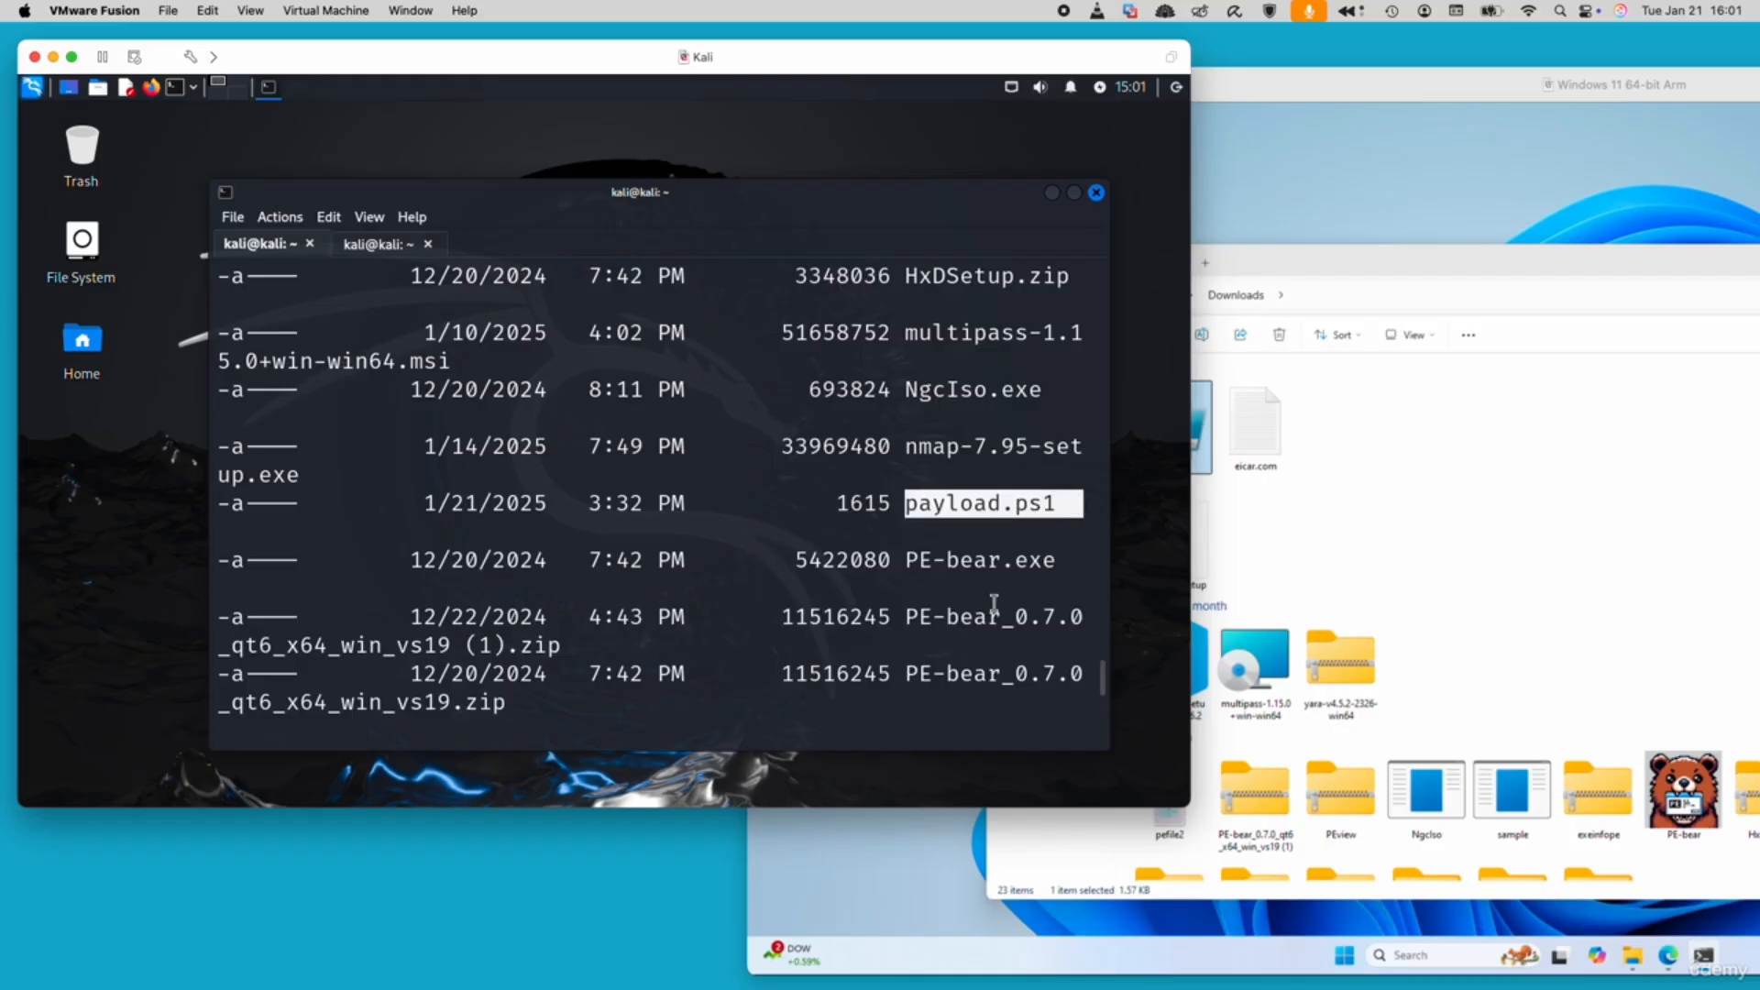
double_click(853, 559)
scroll(883, 558, down, 10)
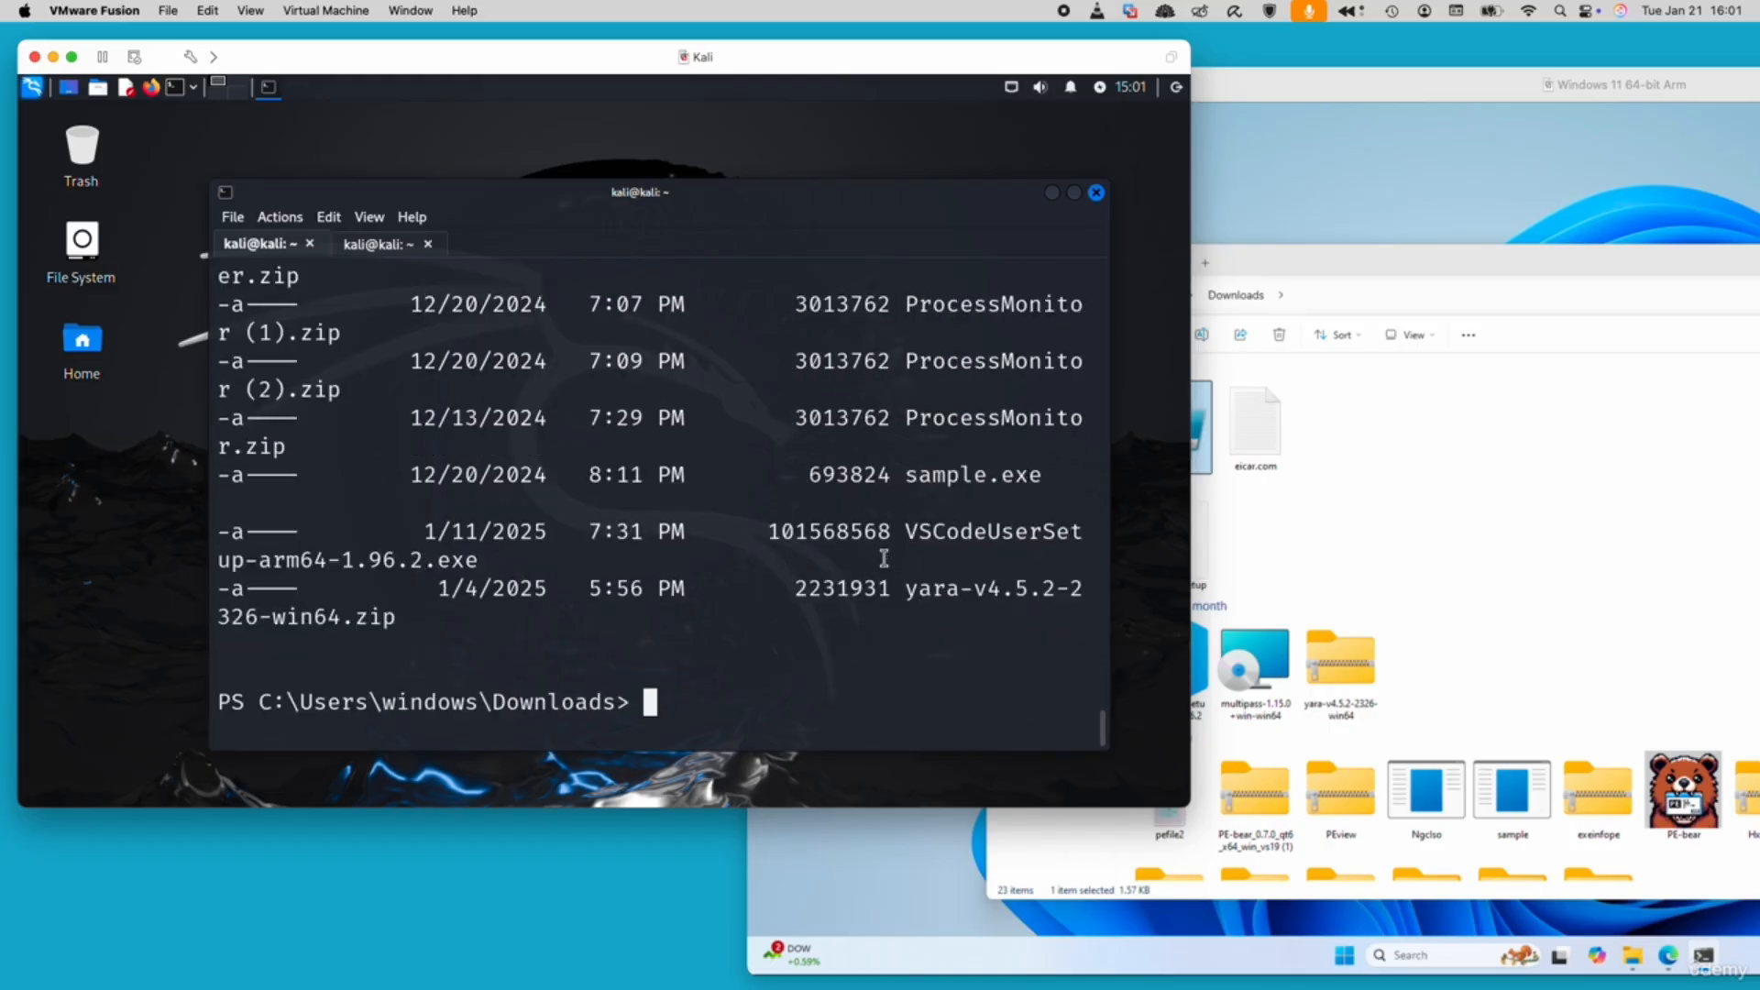
text(cd ..)
key(Return)
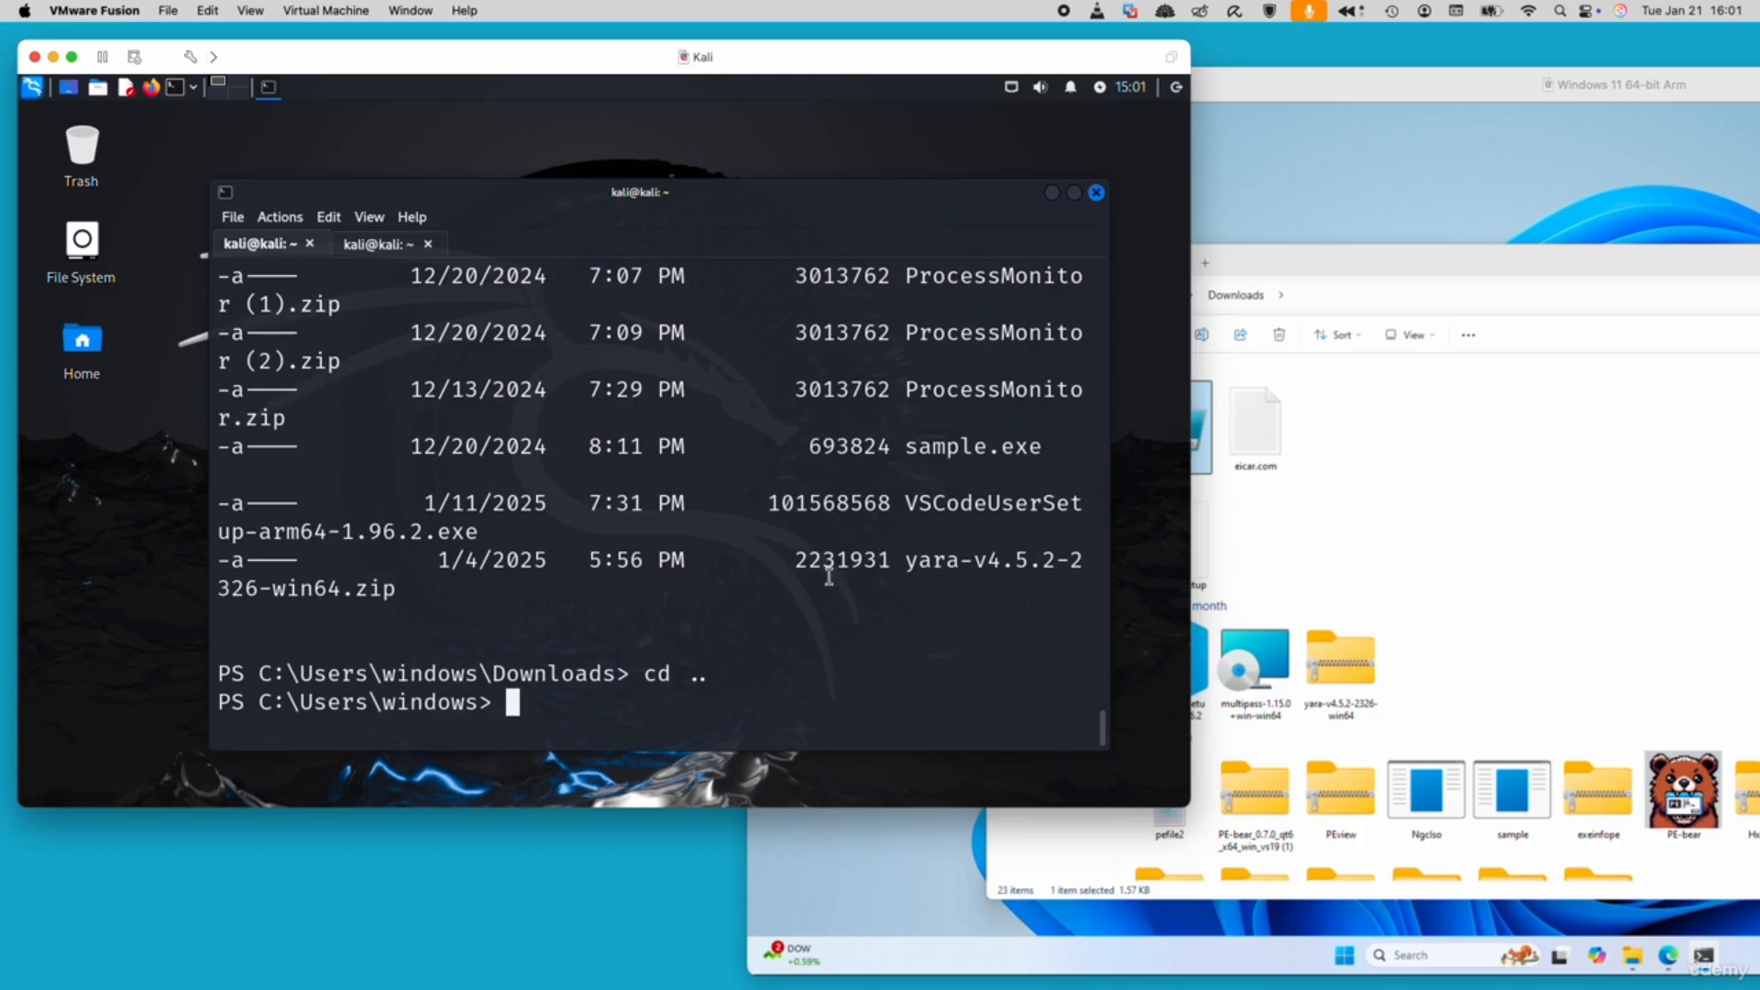
Bring the Windows 11 virtual machine forward, move it further into view, then reposition and close its Downloads folder window.
click(1388, 540)
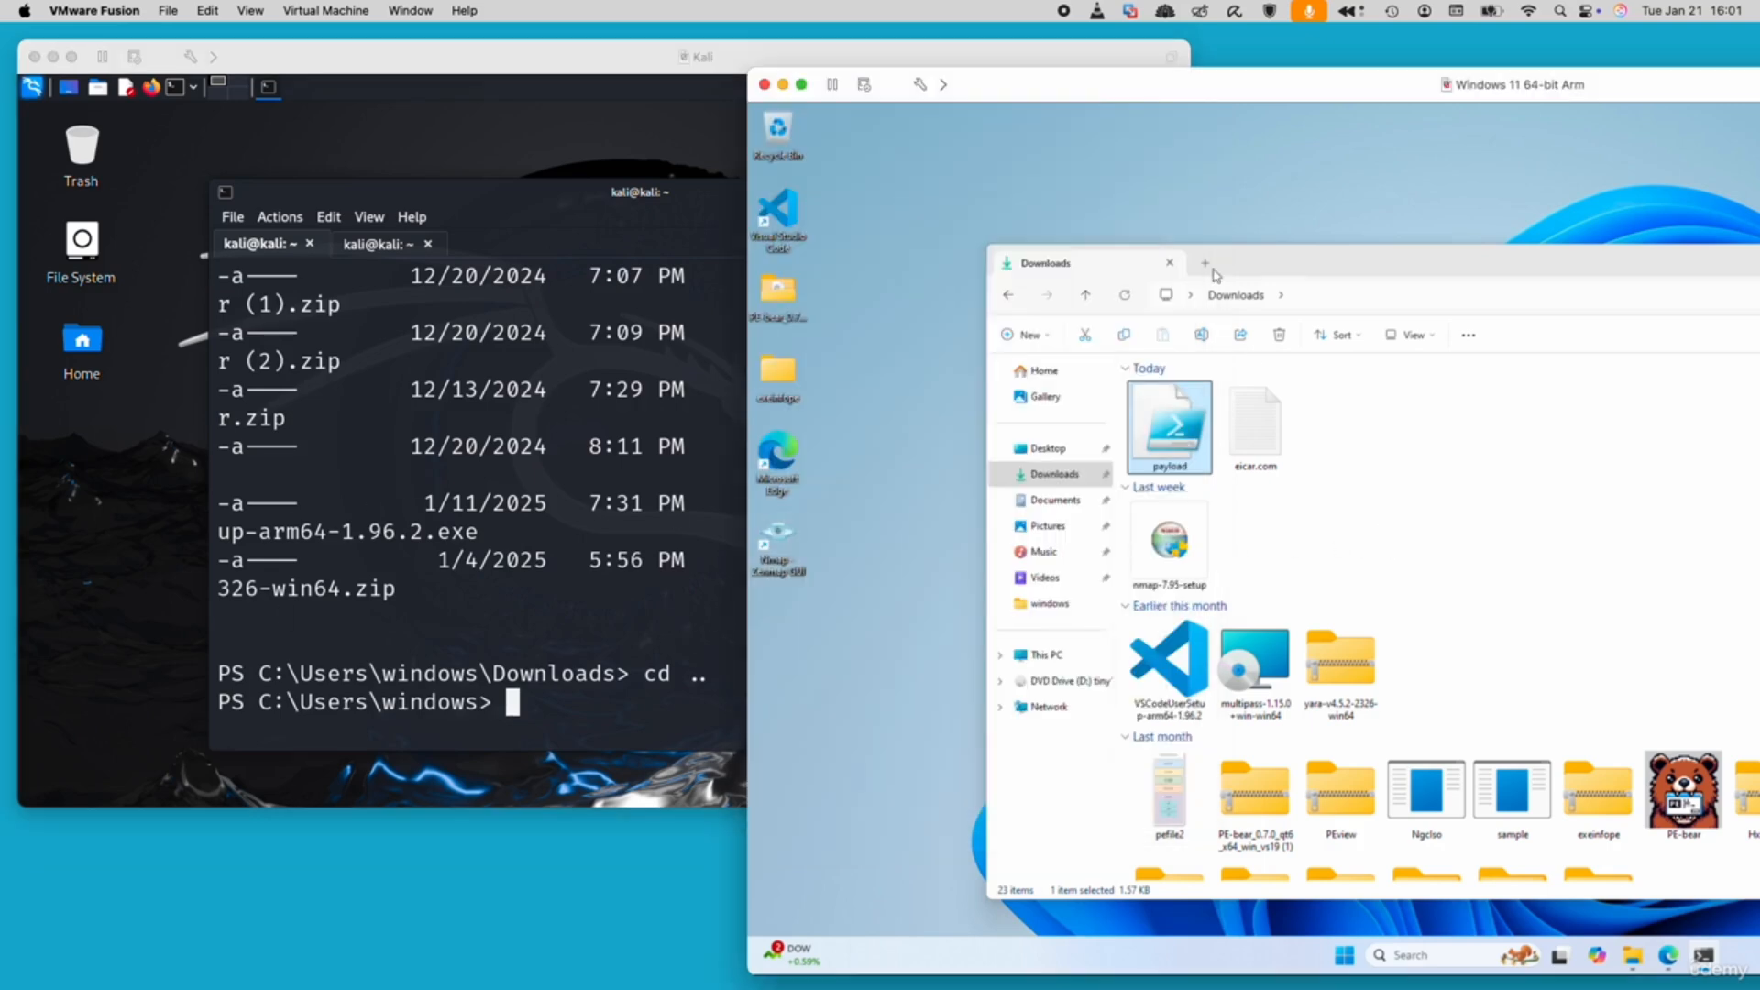
drag(1236, 79, 904, 99)
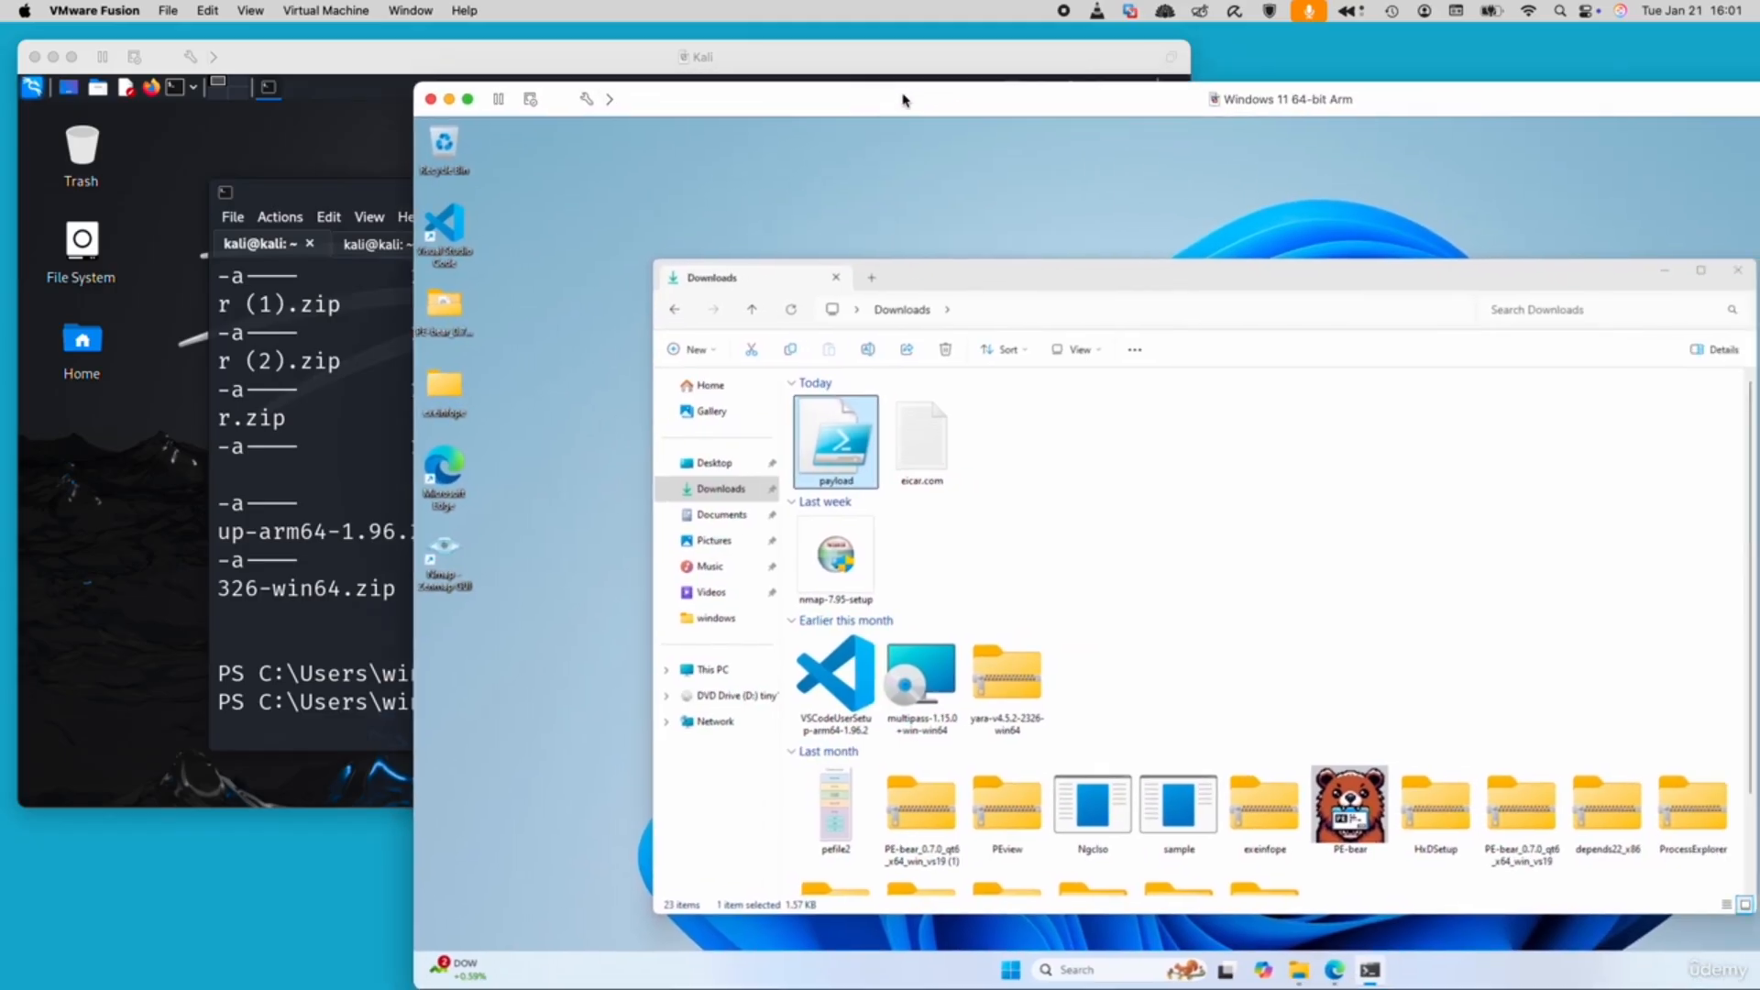
click(1356, 296)
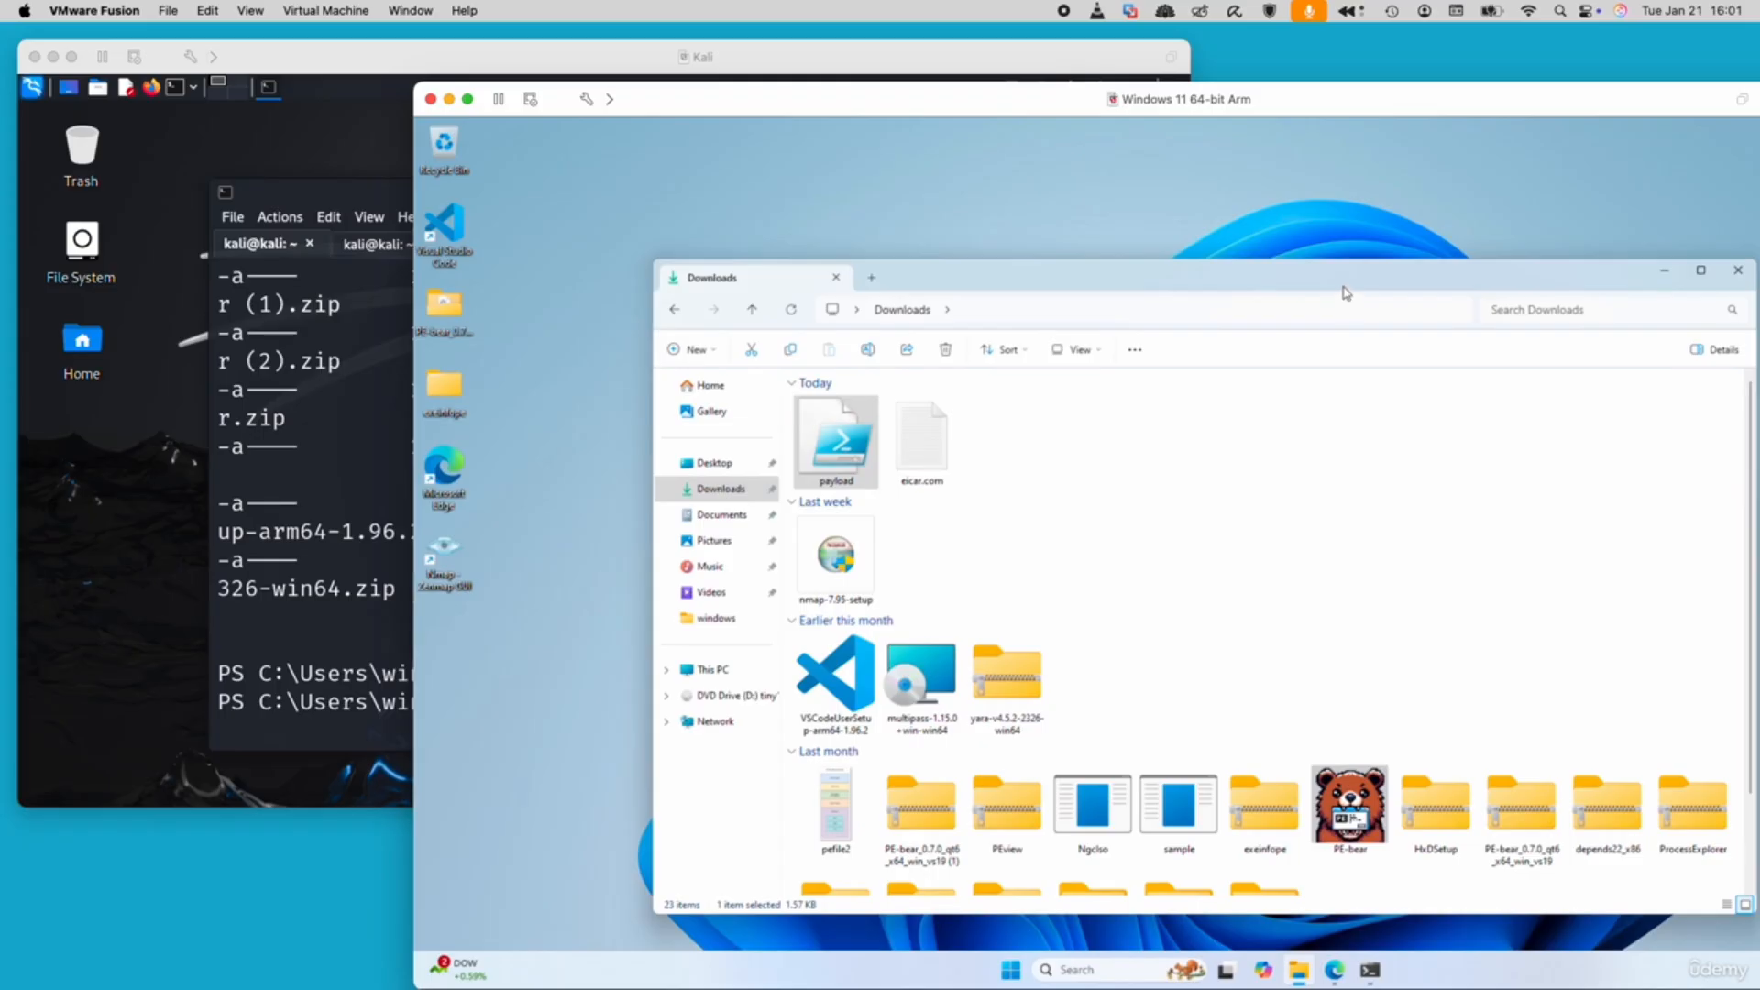
drag(1346, 292, 1171, 223)
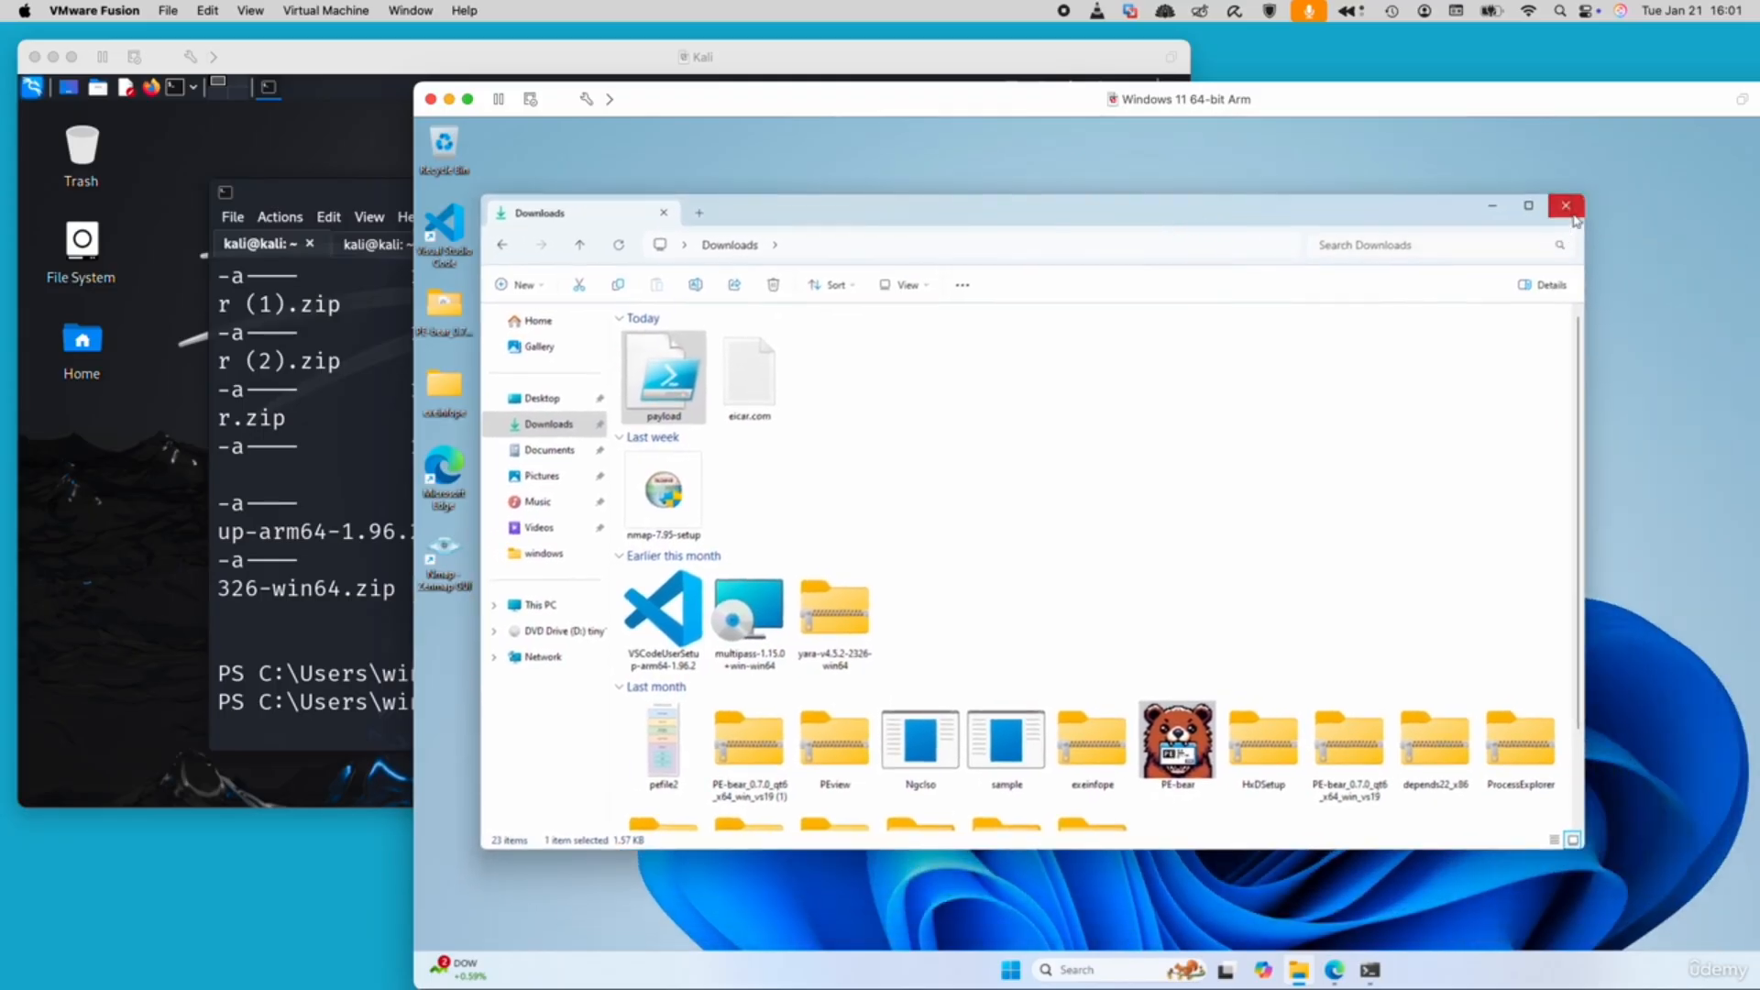
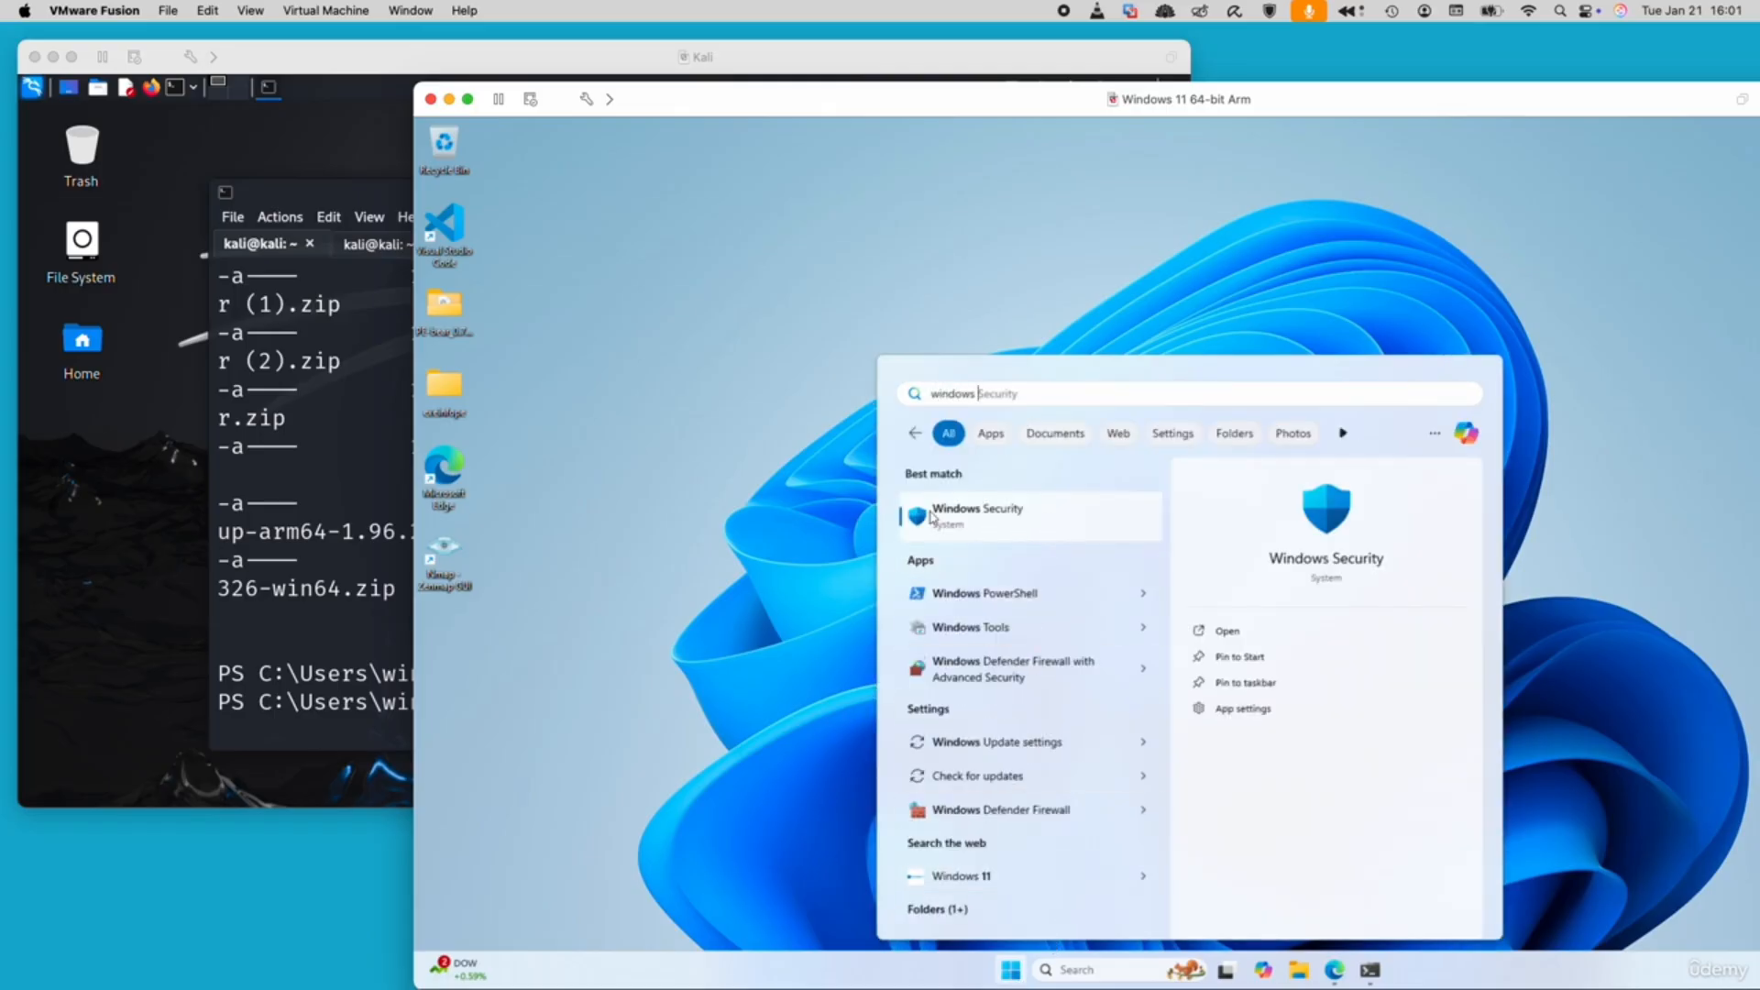
Open Windows Security and turn on real-time Virus & threat protection, allowing the app to make changes to the device.
click(963, 511)
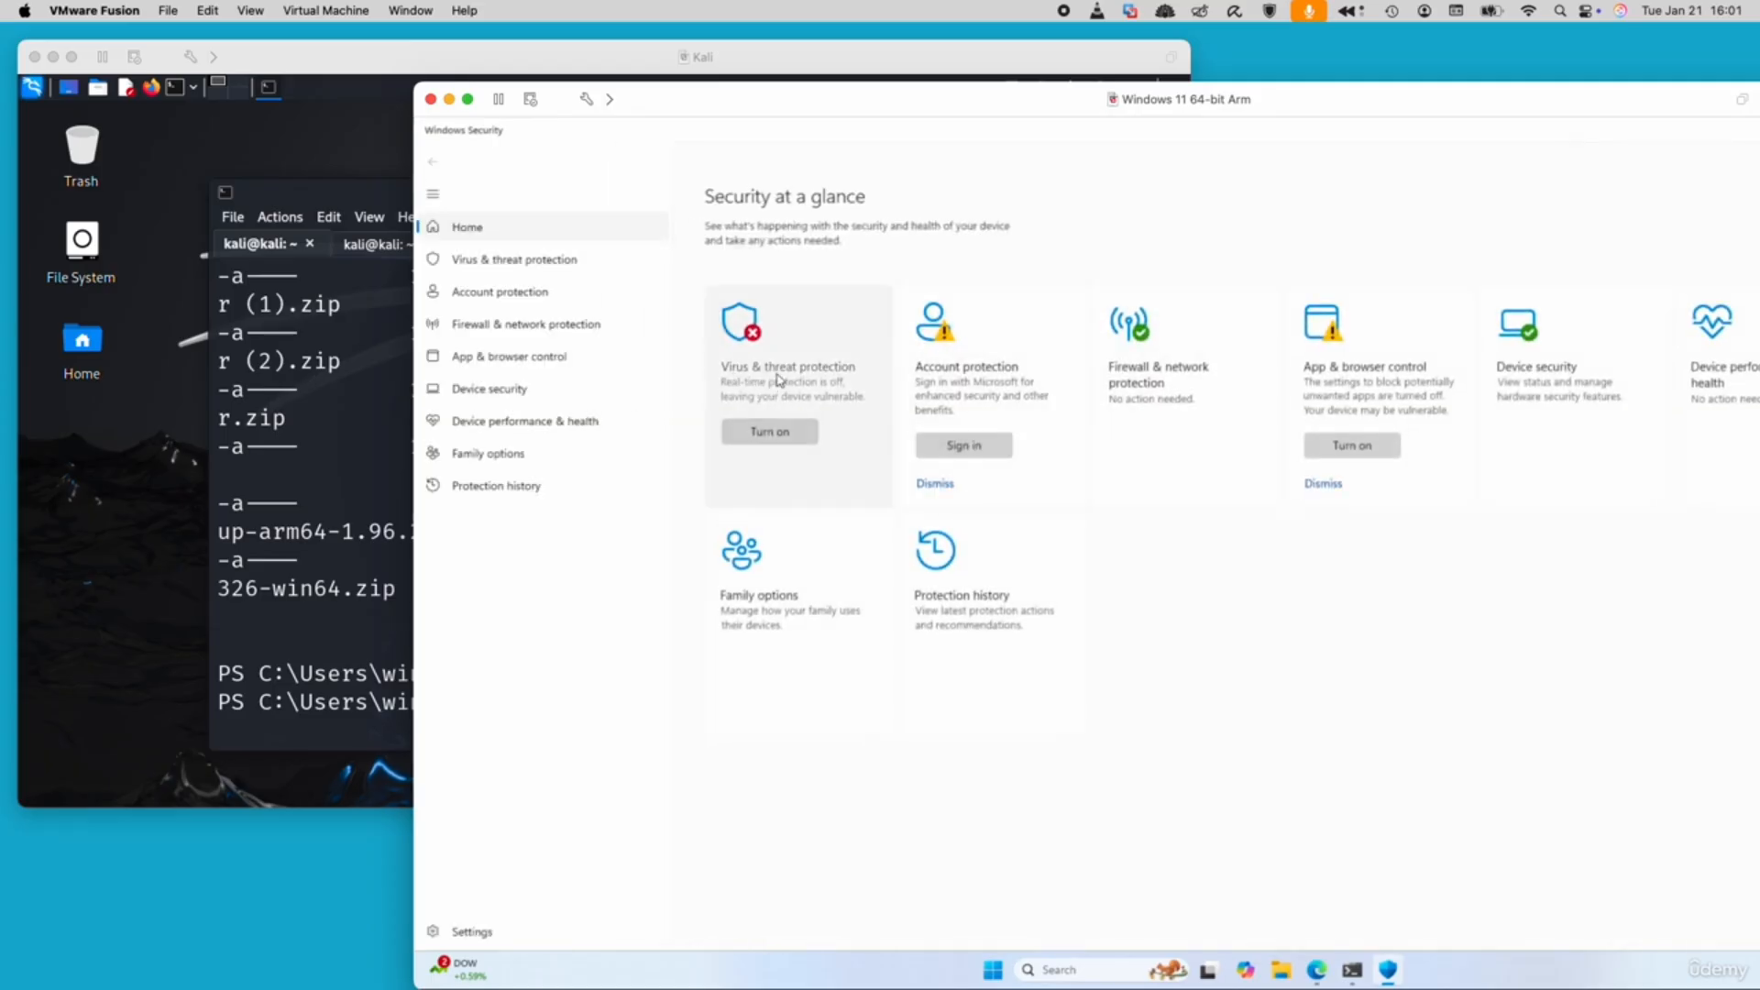
click(778, 427)
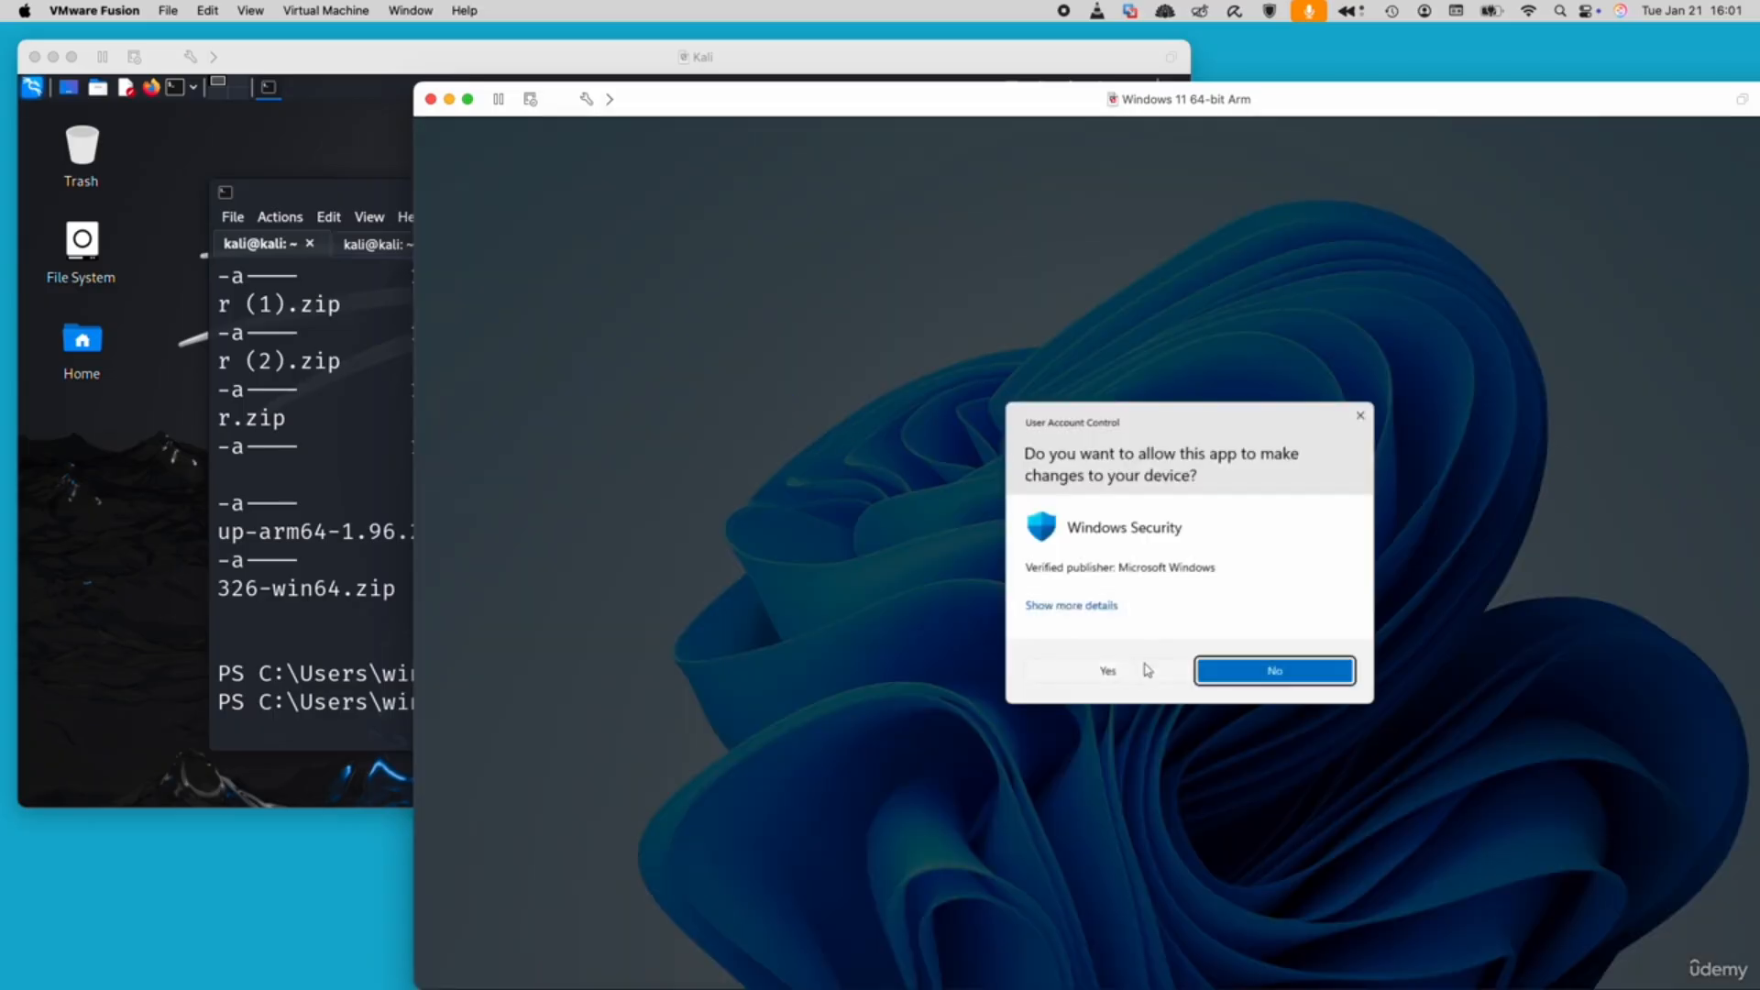
click(1145, 669)
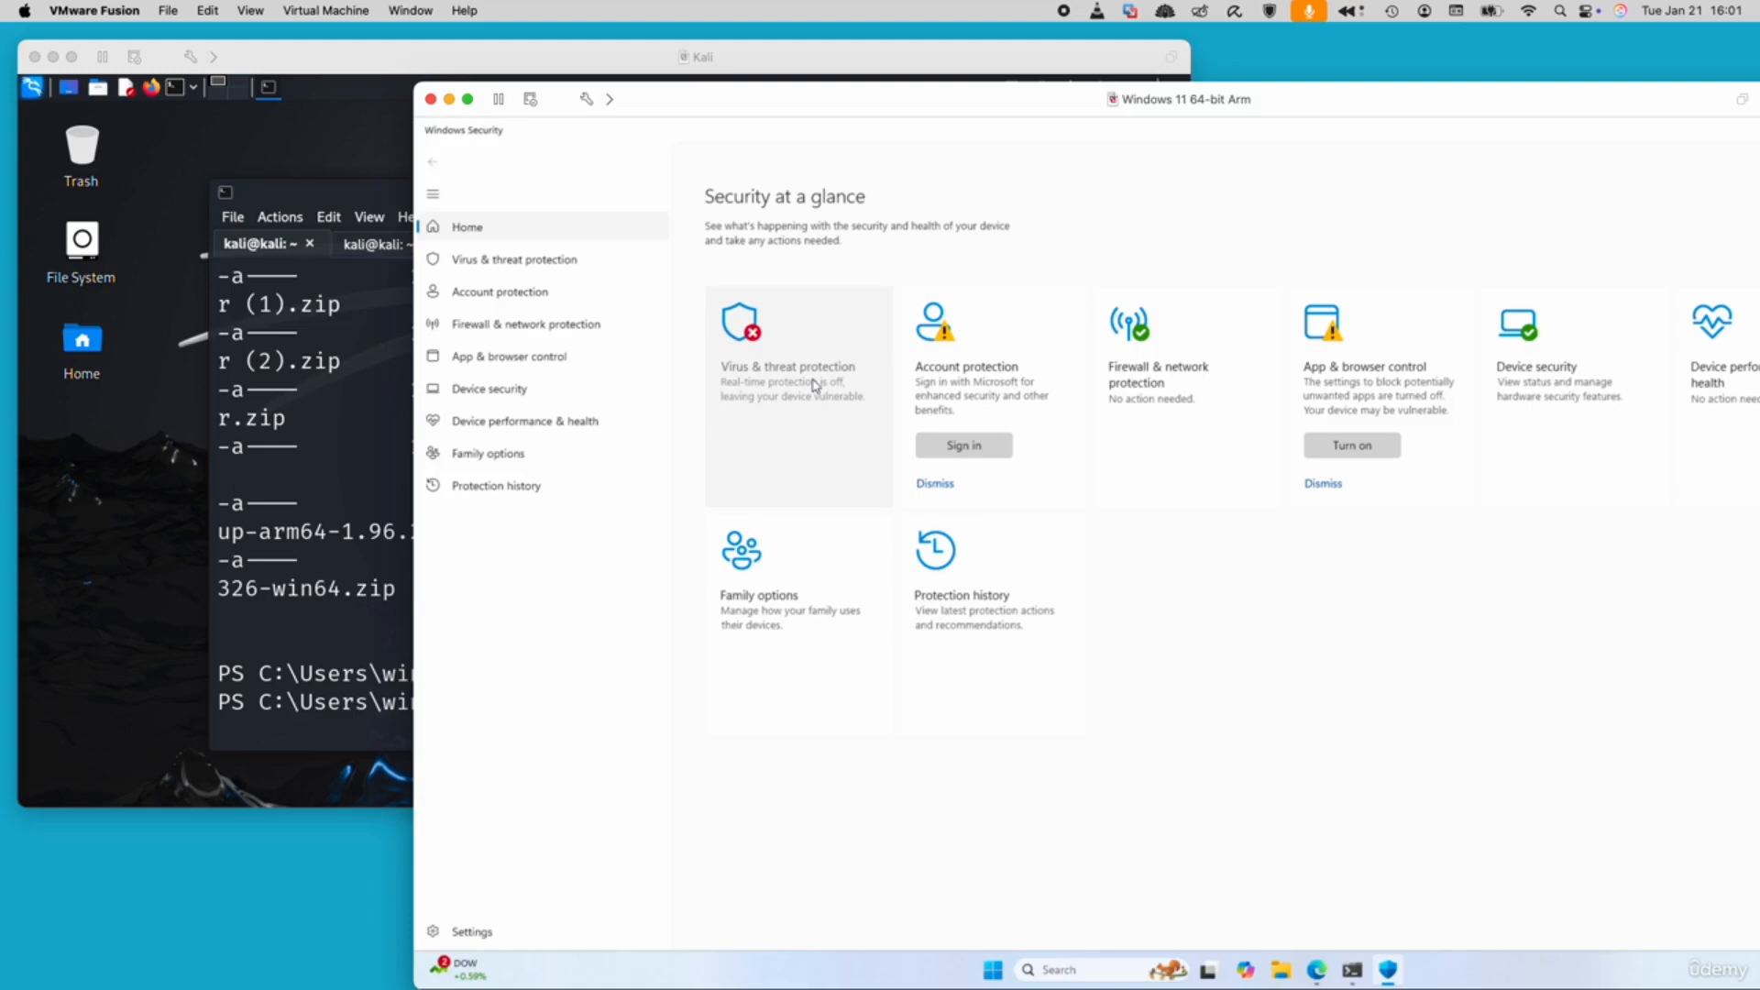
click(804, 422)
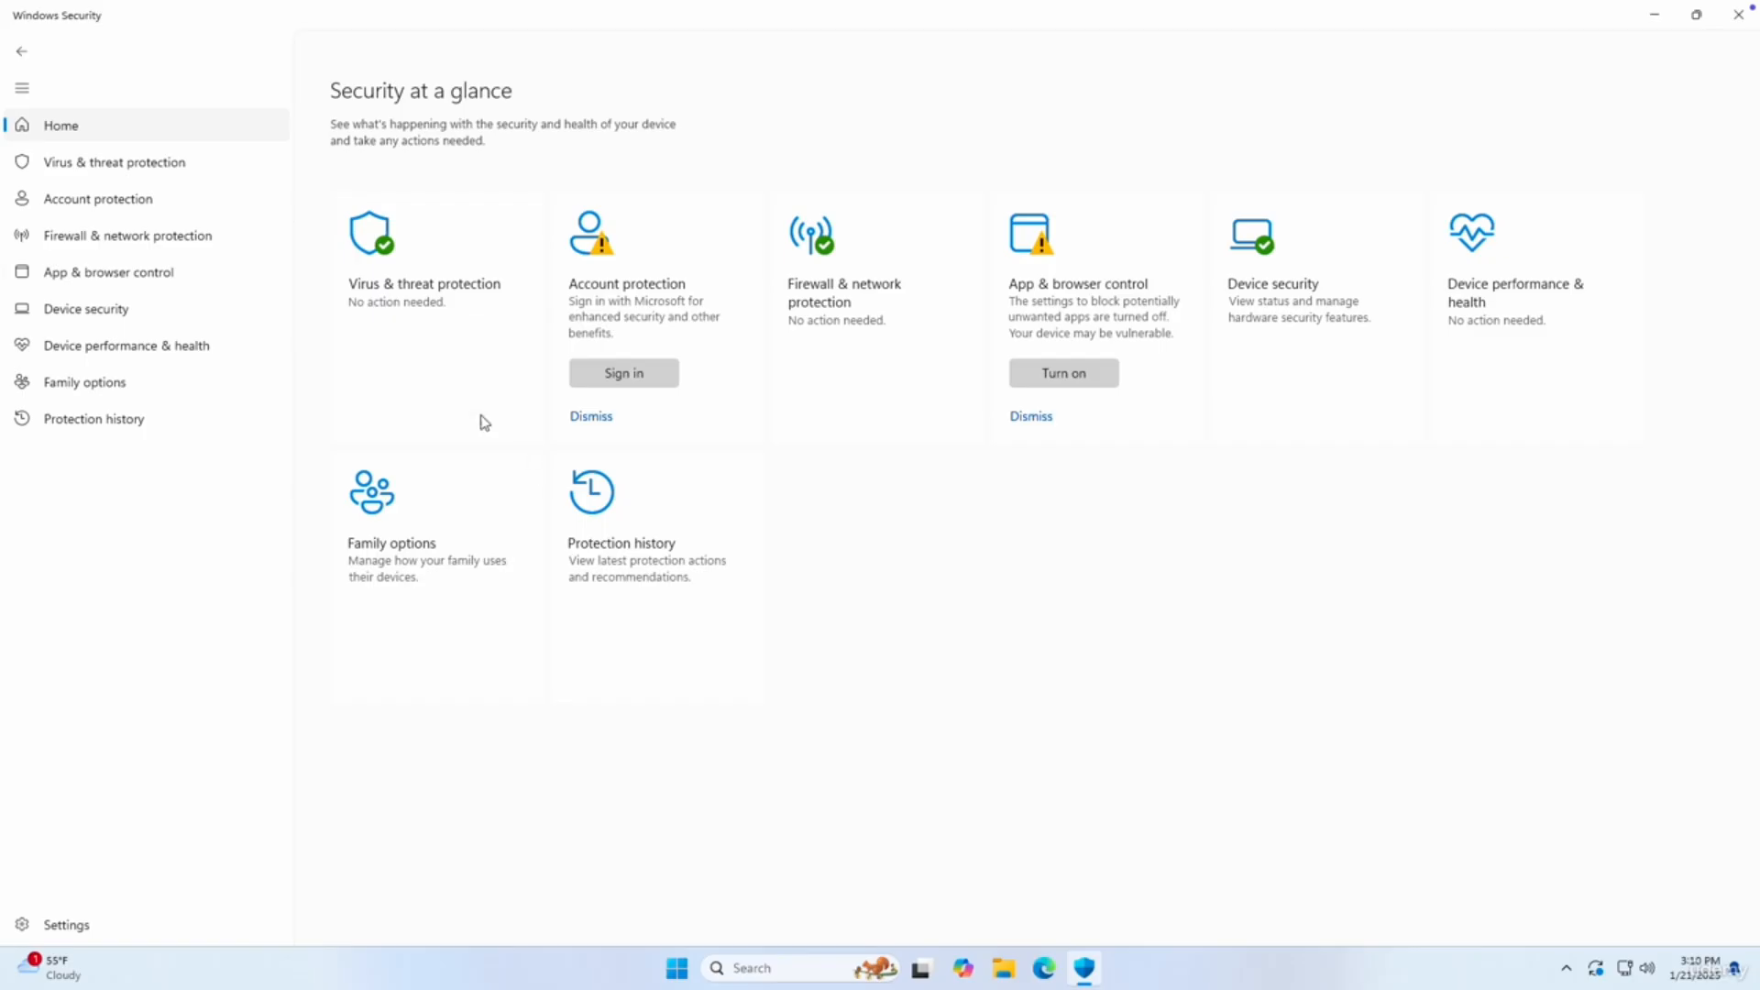
Open the protection updates under Virus & threat protection and check for new security intelligence.
click(144, 168)
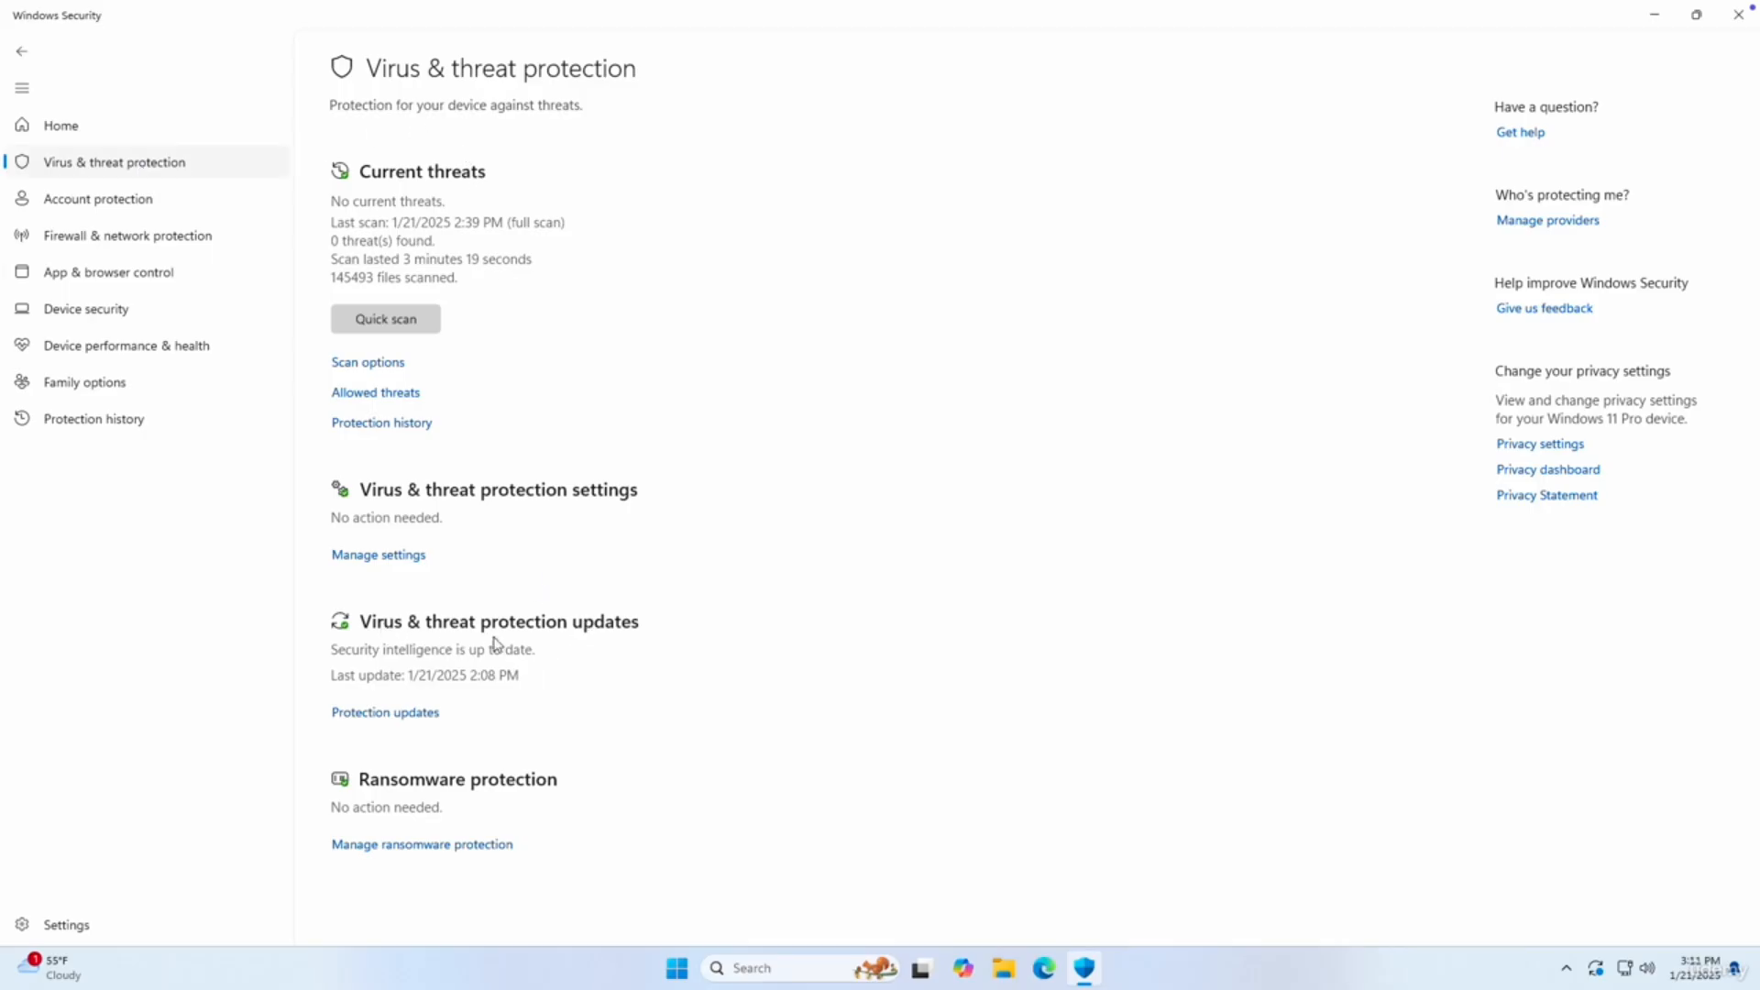
click(342, 719)
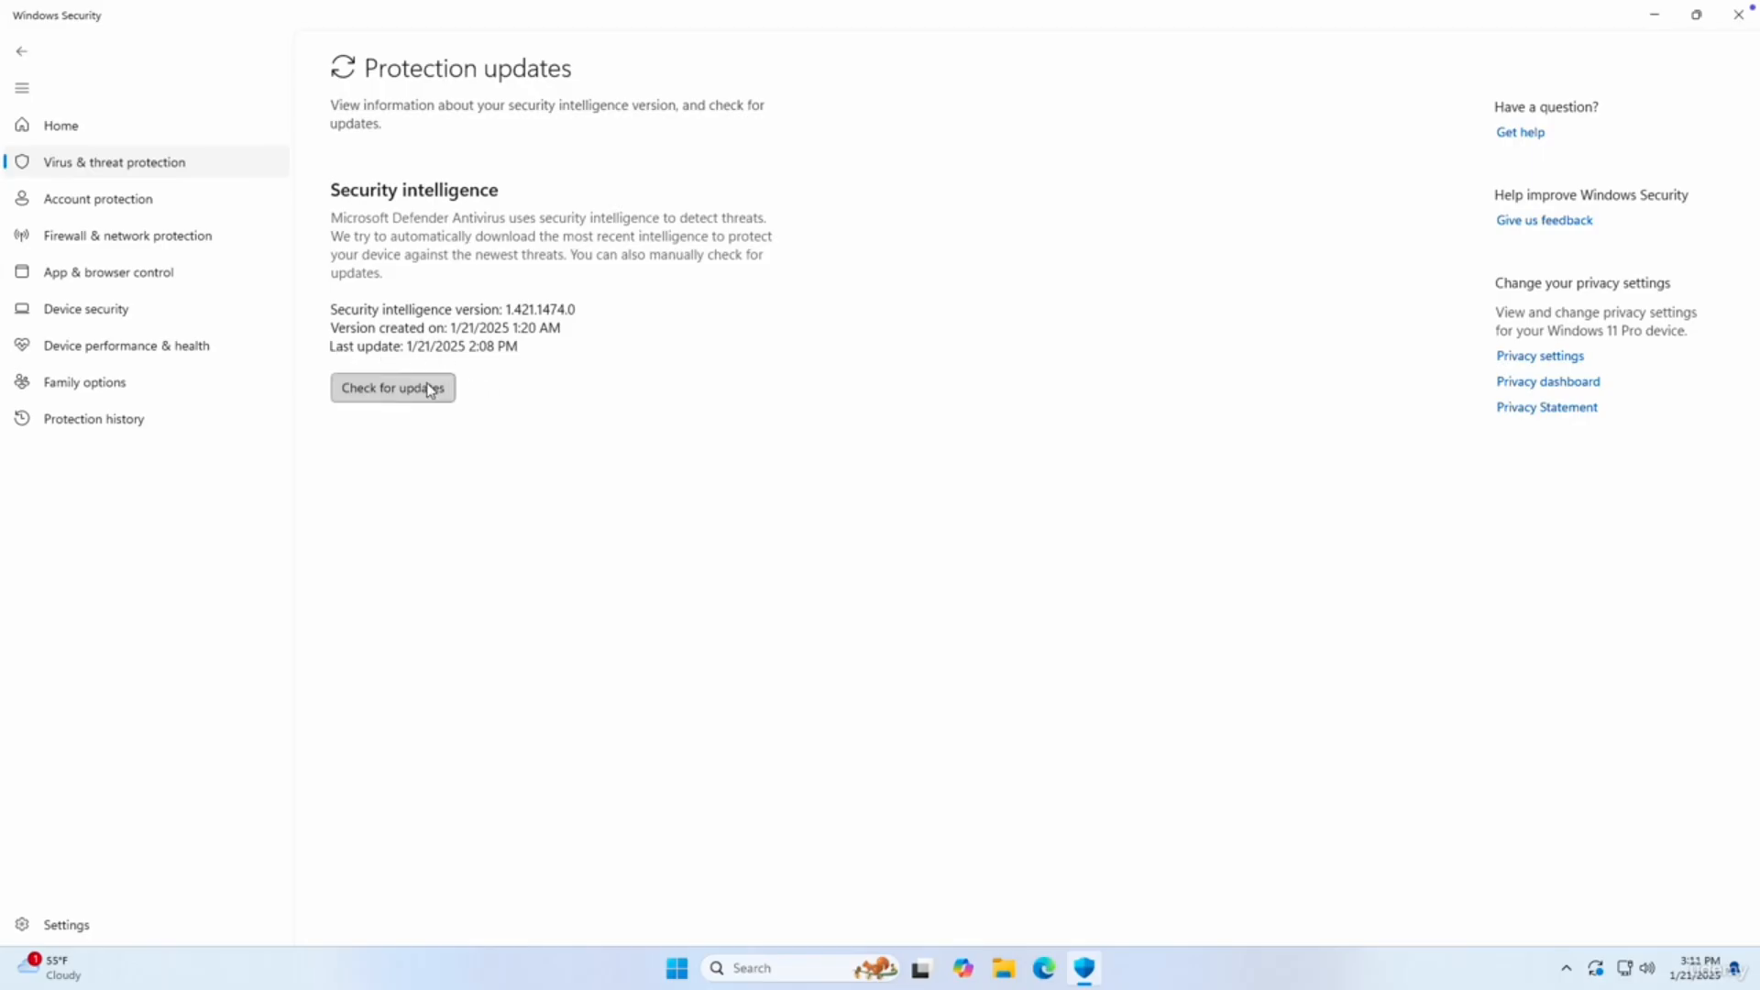
click(371, 396)
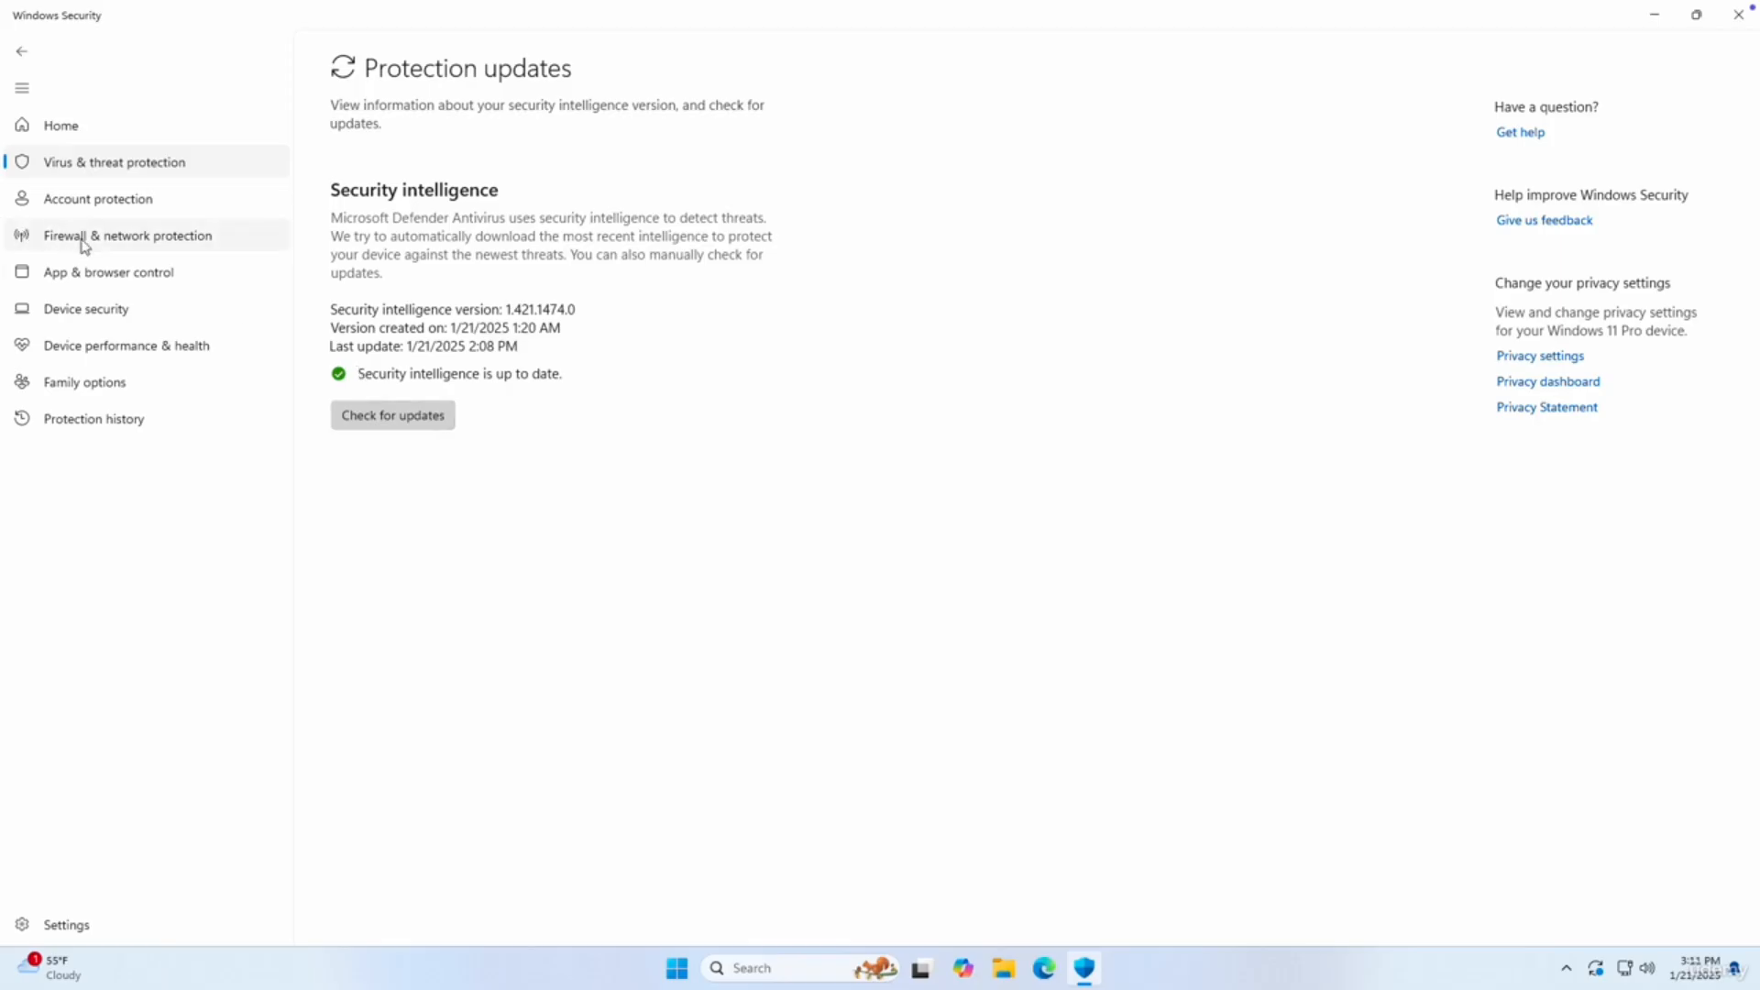
Review the Domain network and Public network firewall settings, including blocking of incoming connections, and return to Virus & threat protection.
click(130, 240)
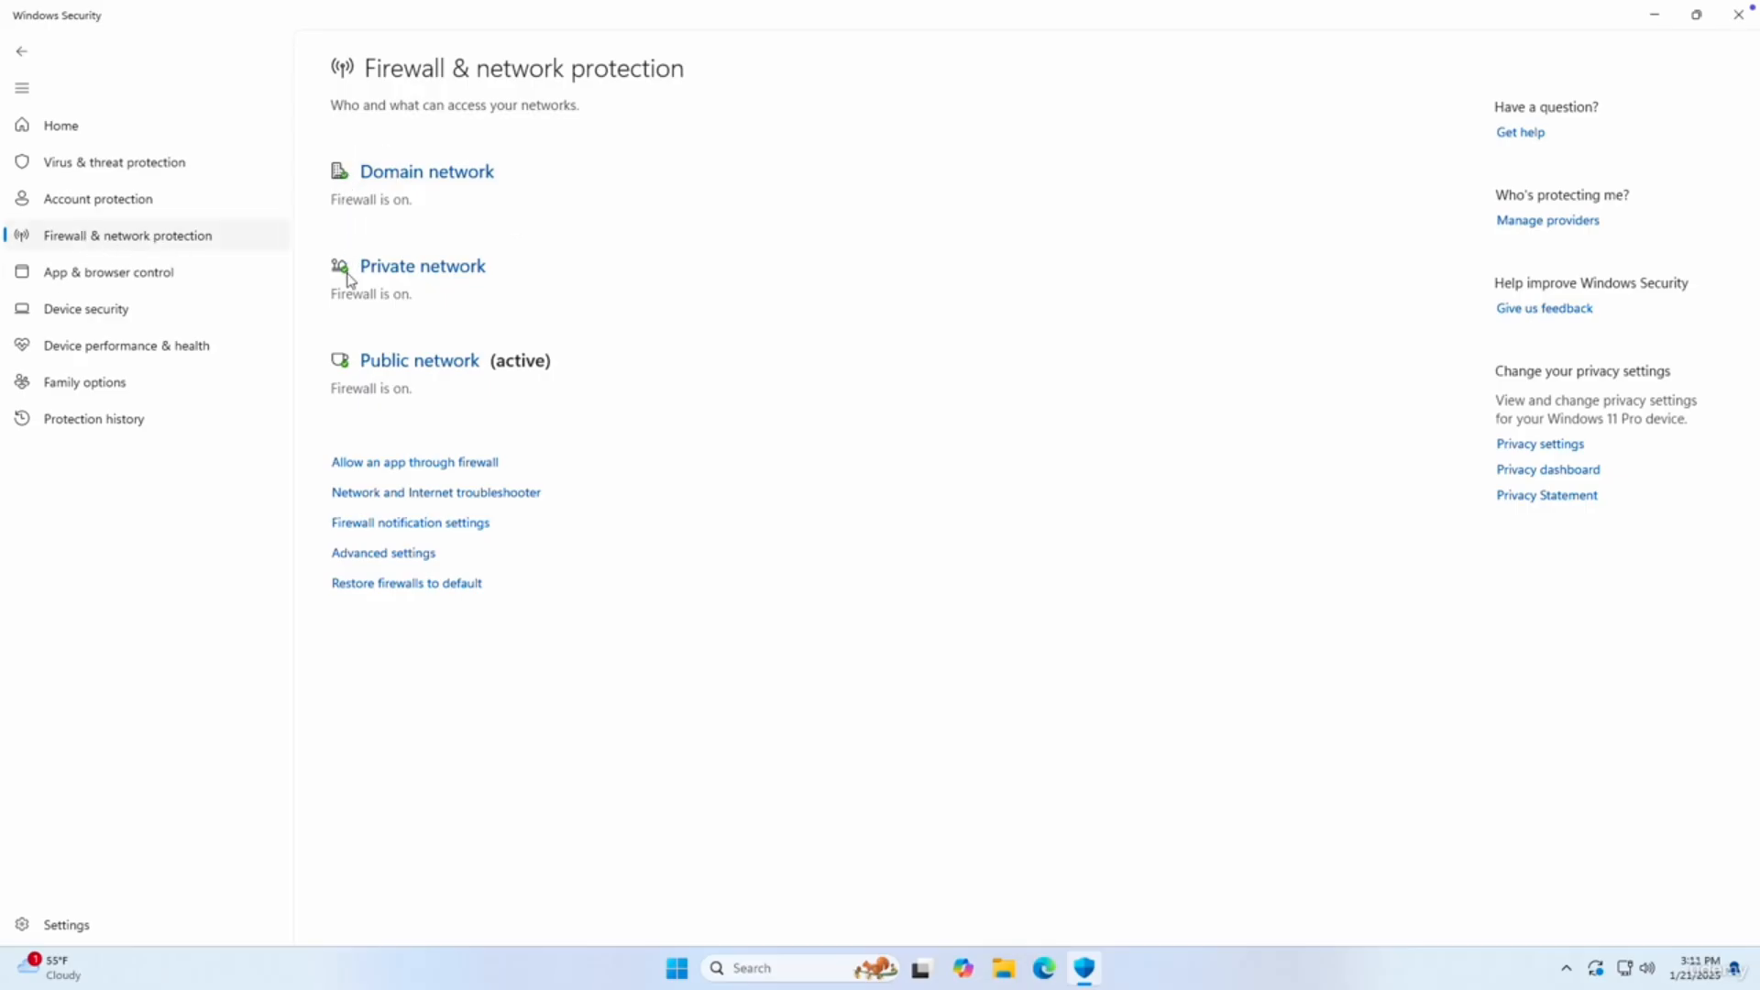
click(376, 176)
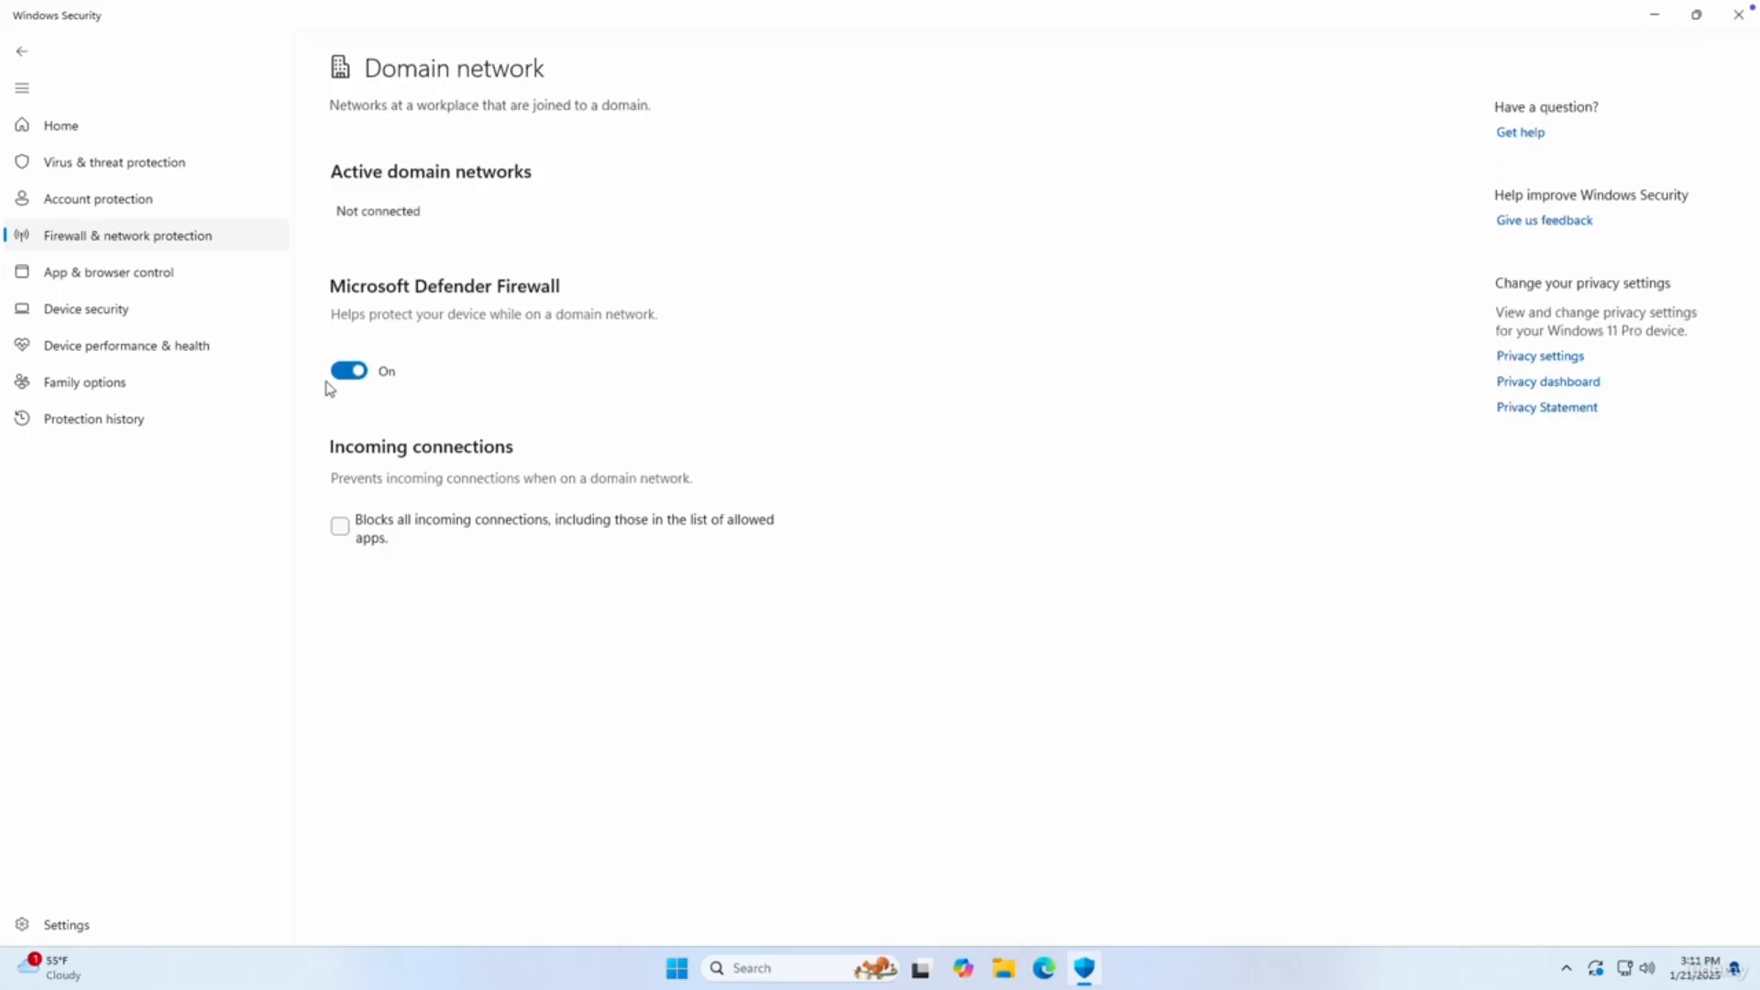
click(227, 242)
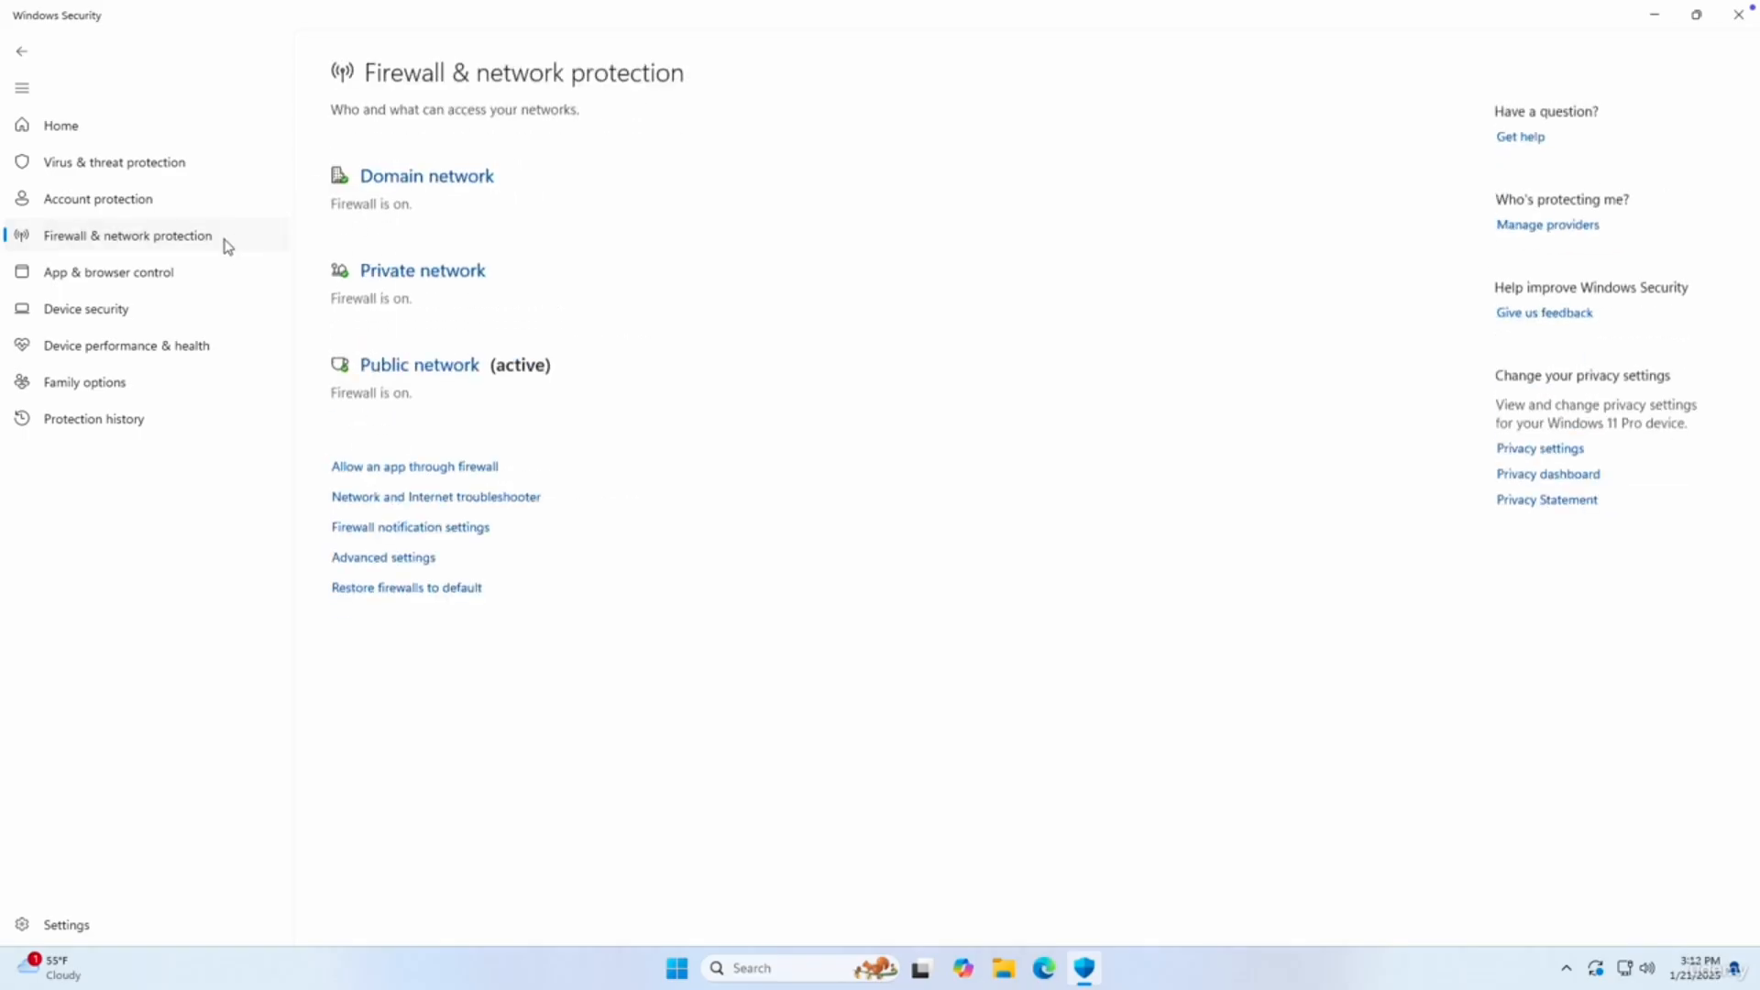
click(414, 176)
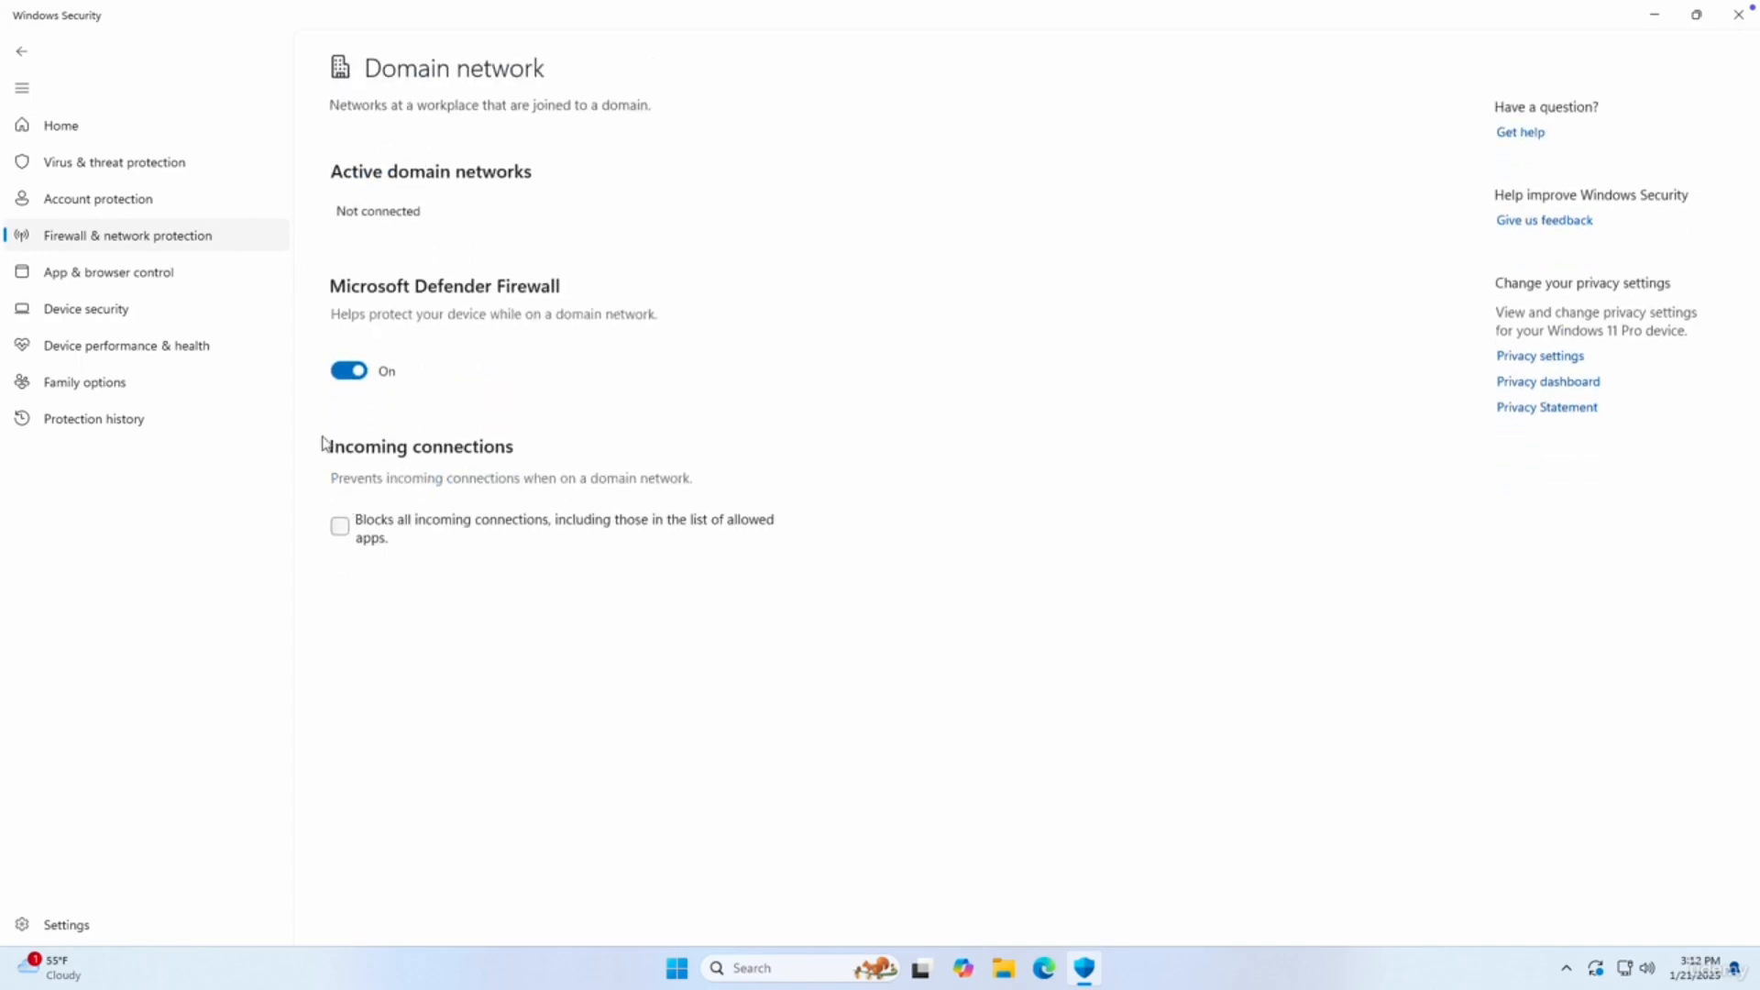
click(196, 236)
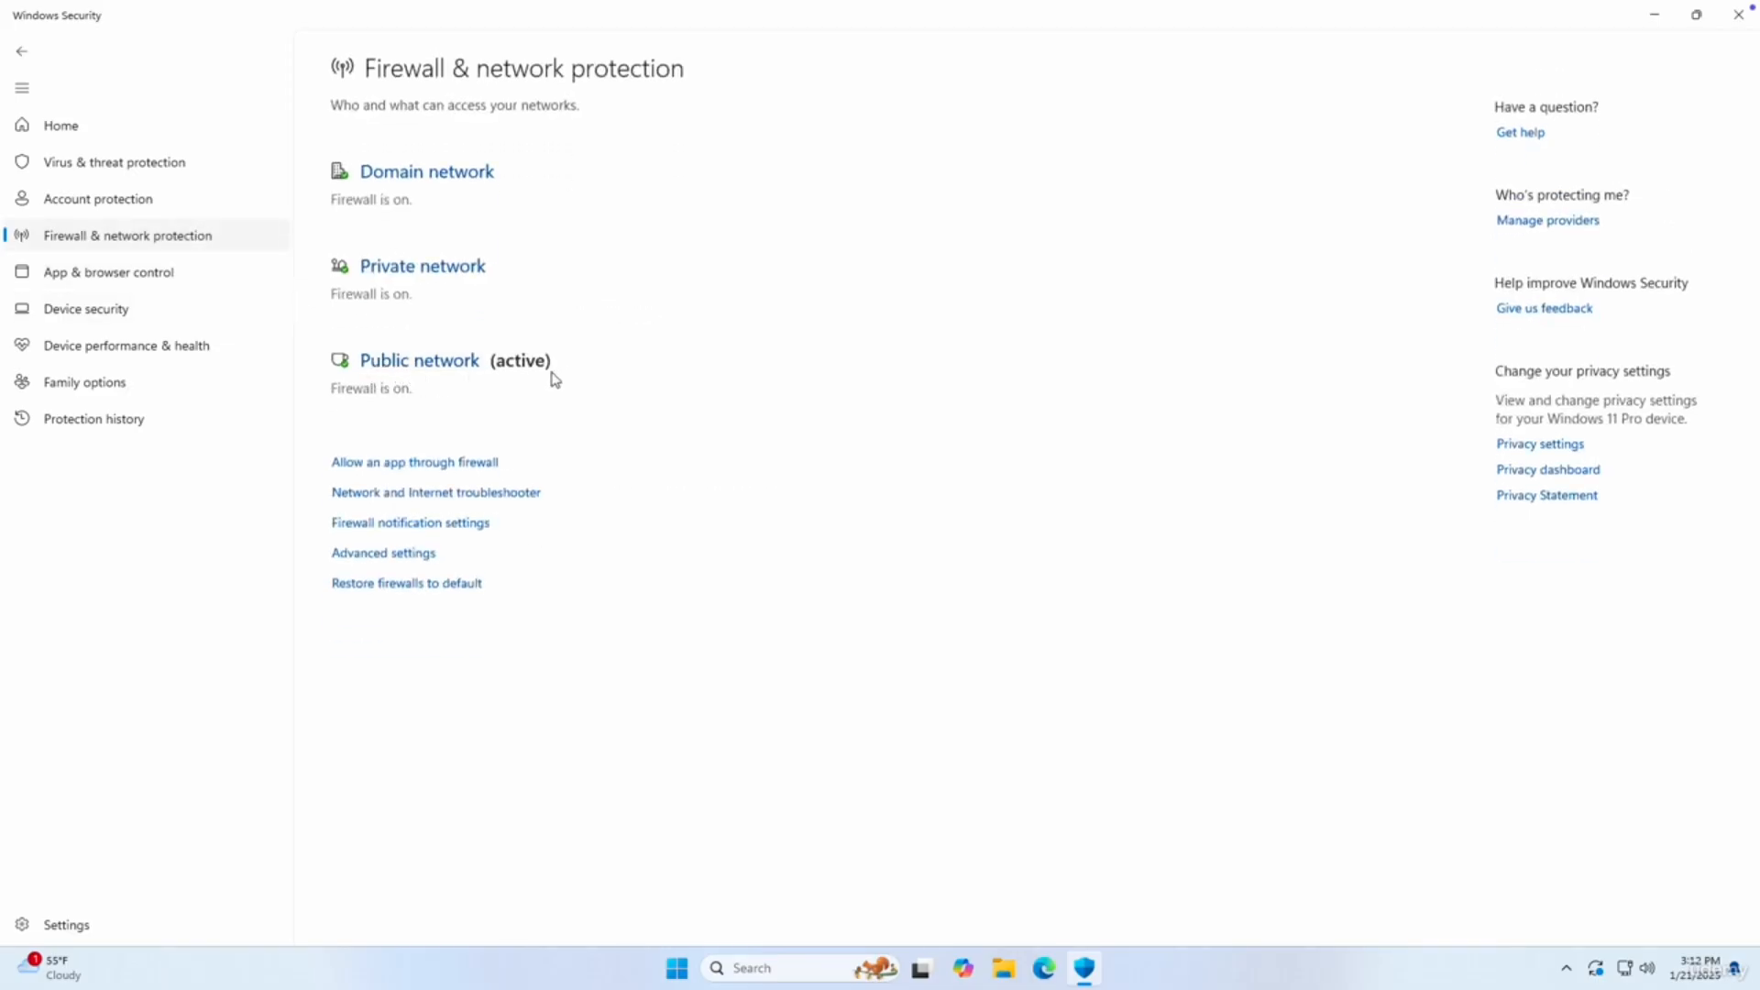
click(436, 368)
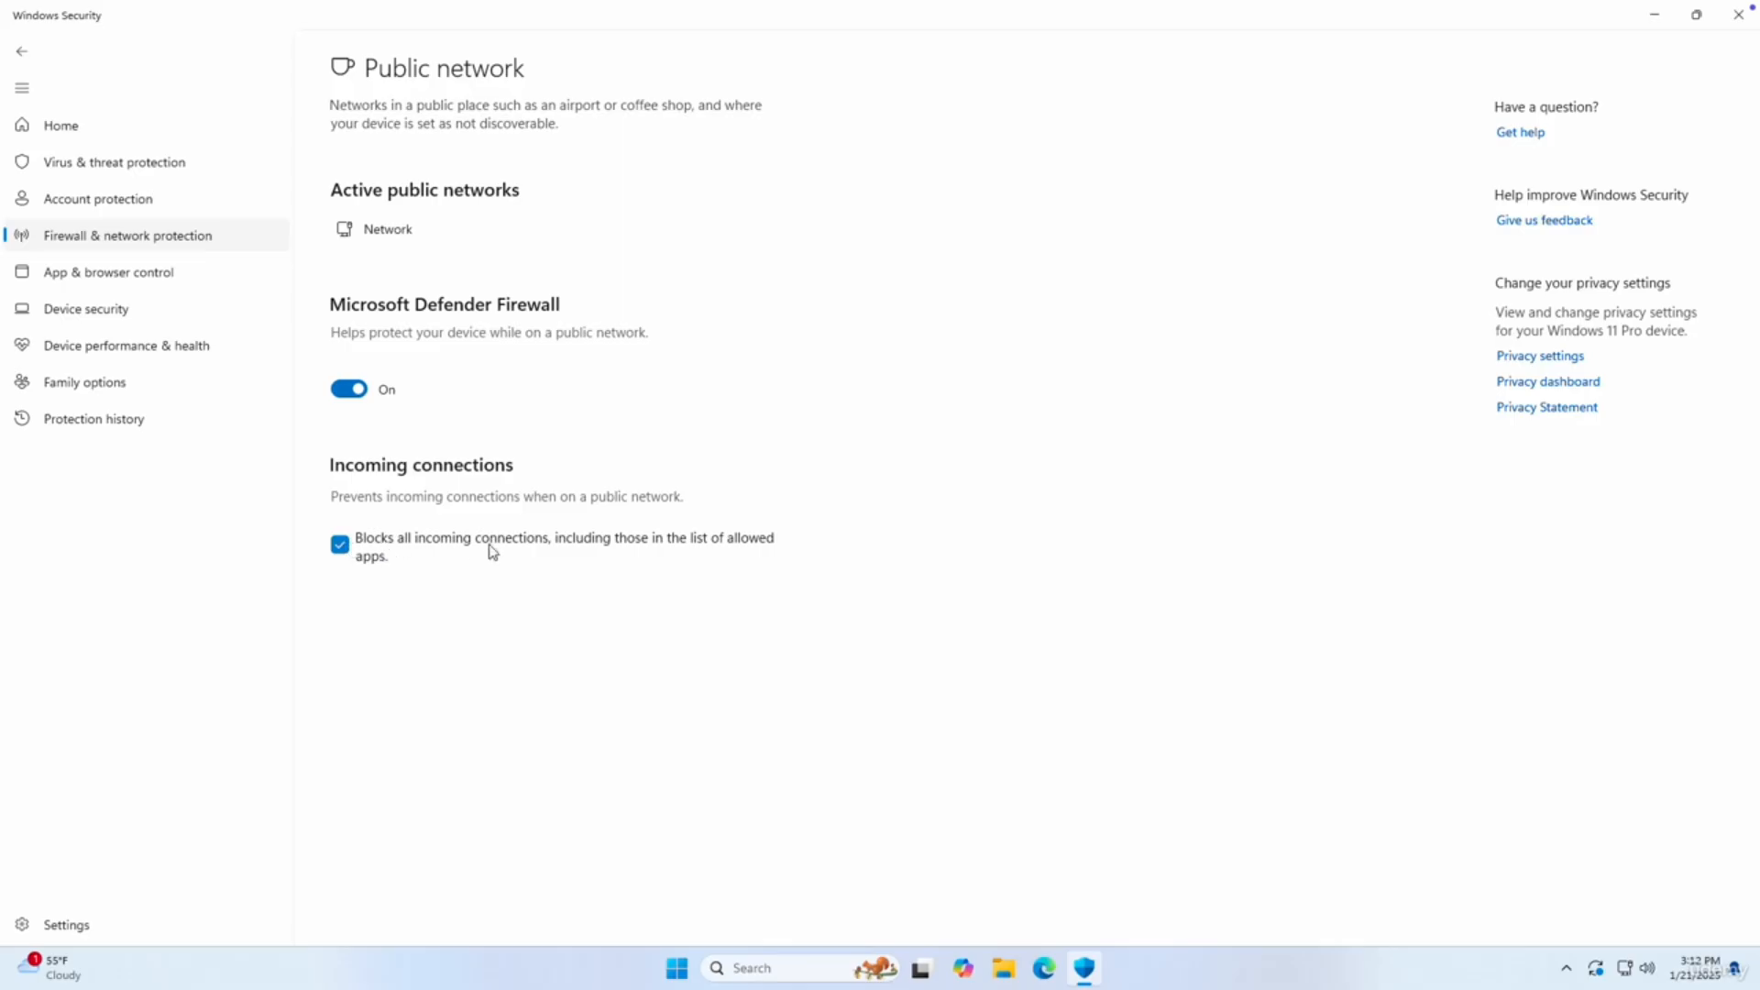
click(165, 237)
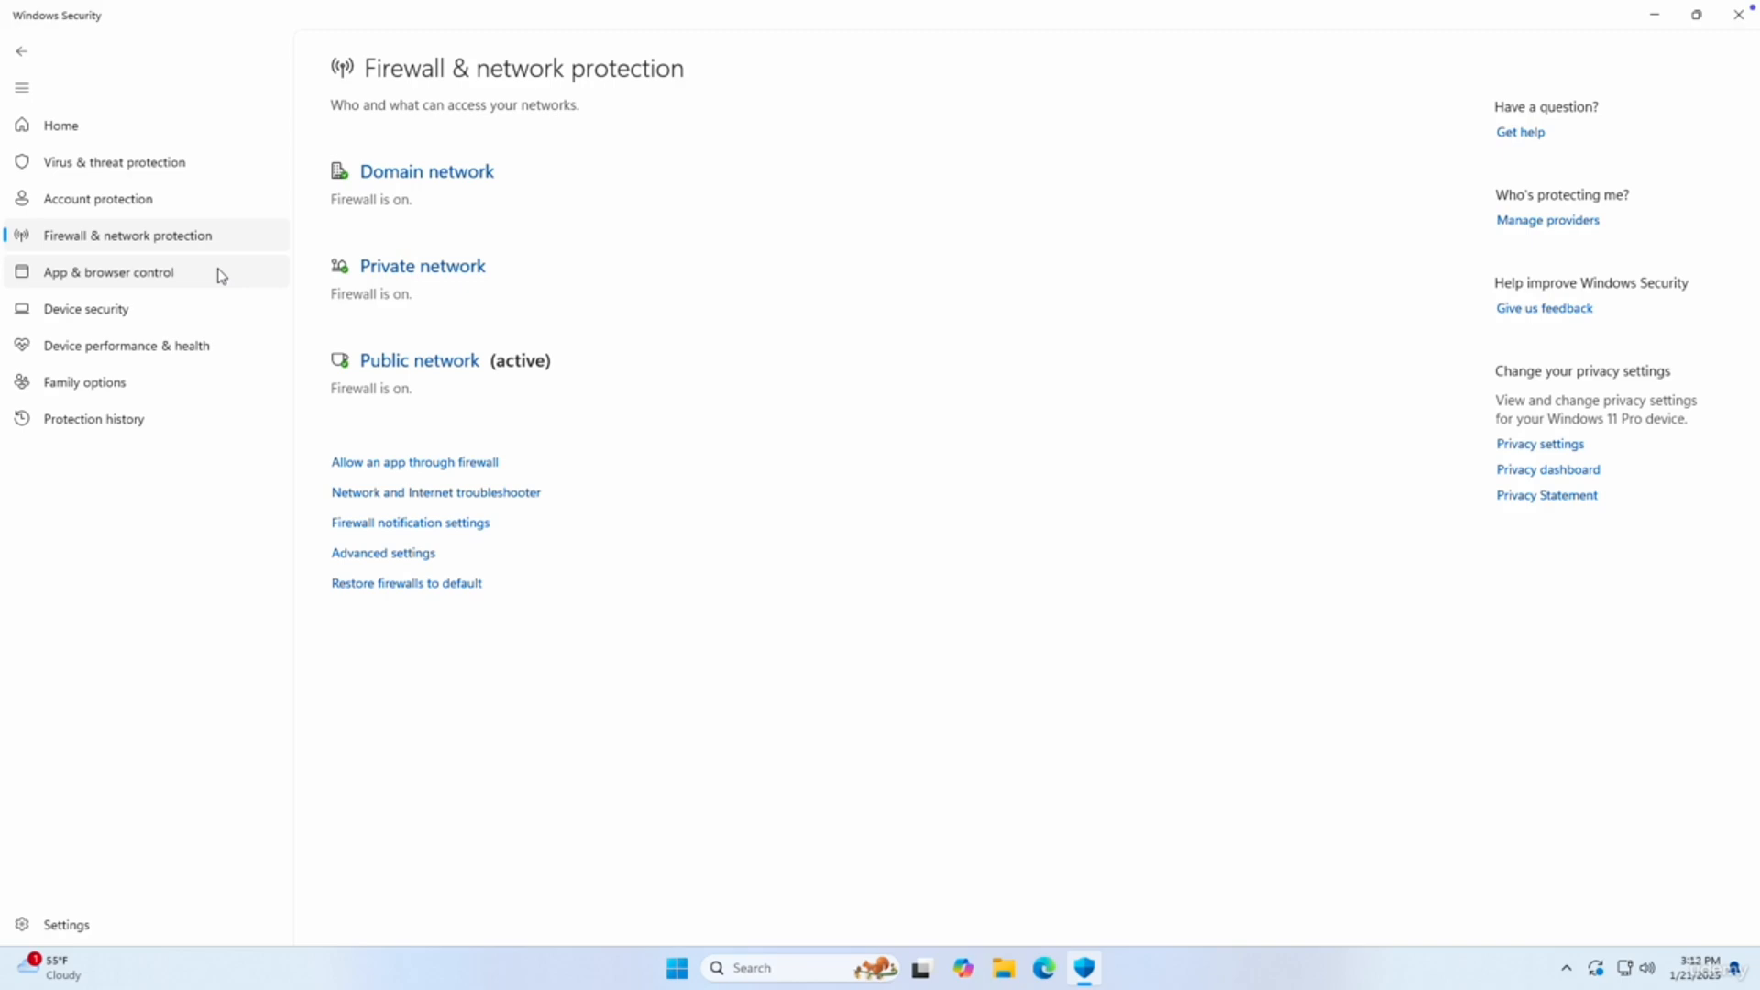
click(205, 164)
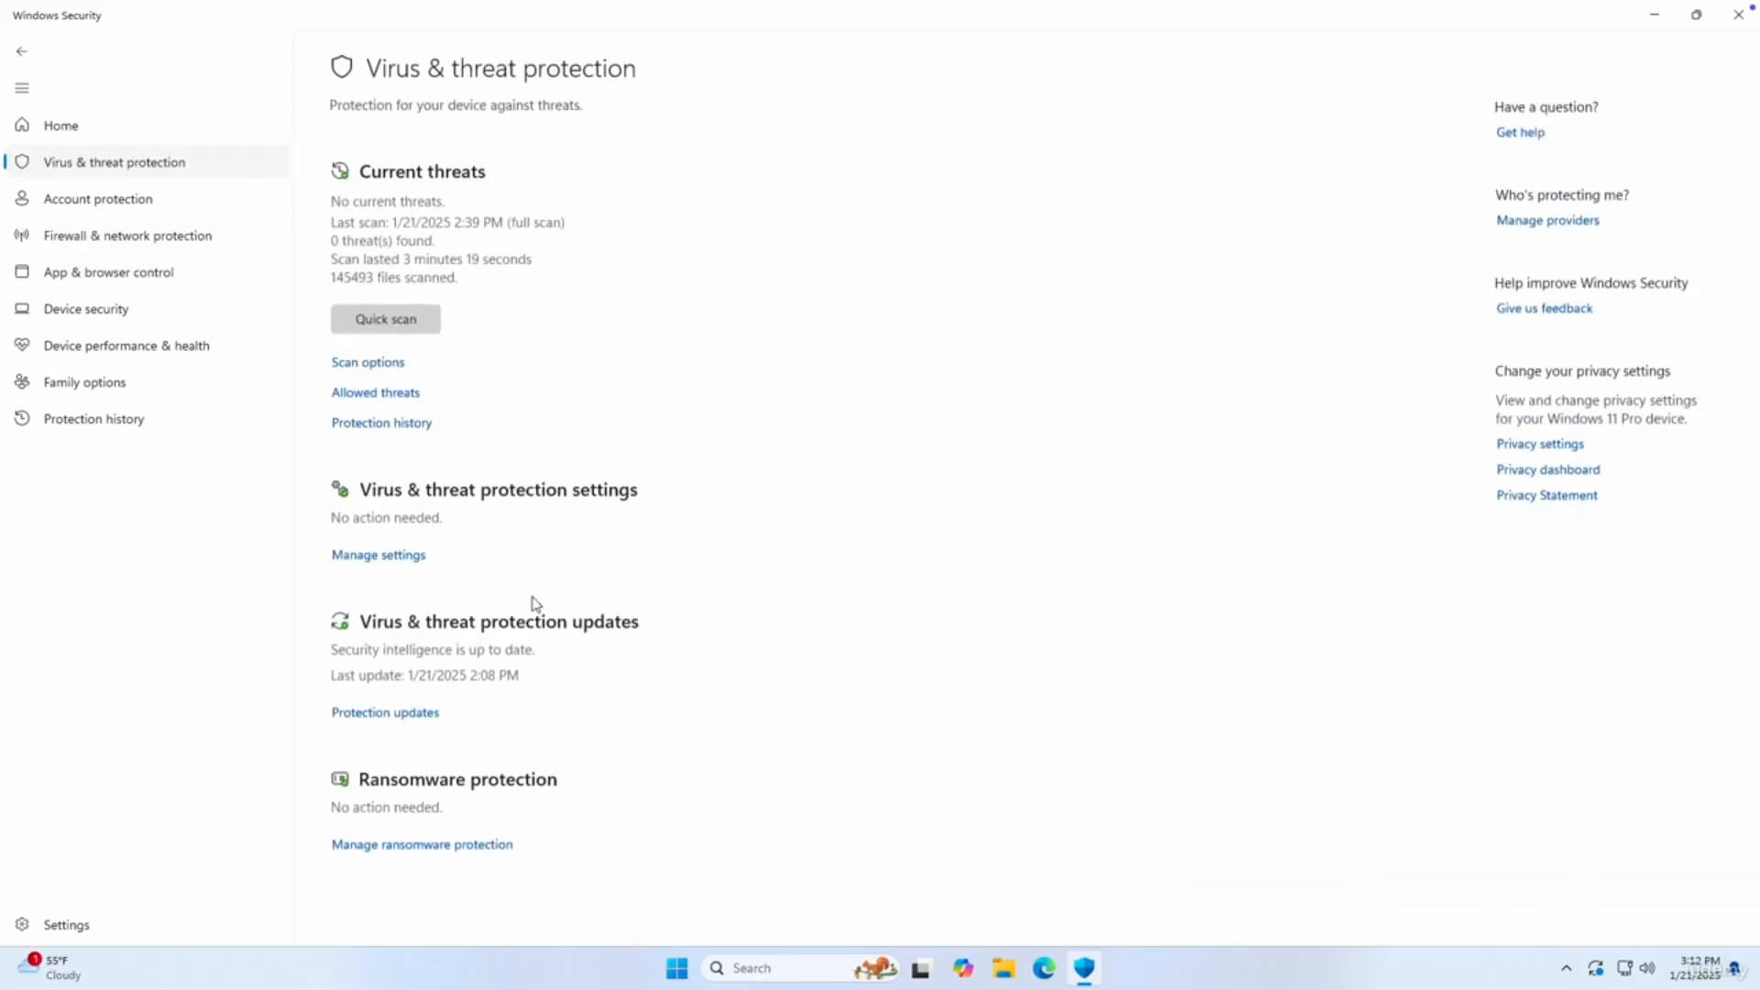